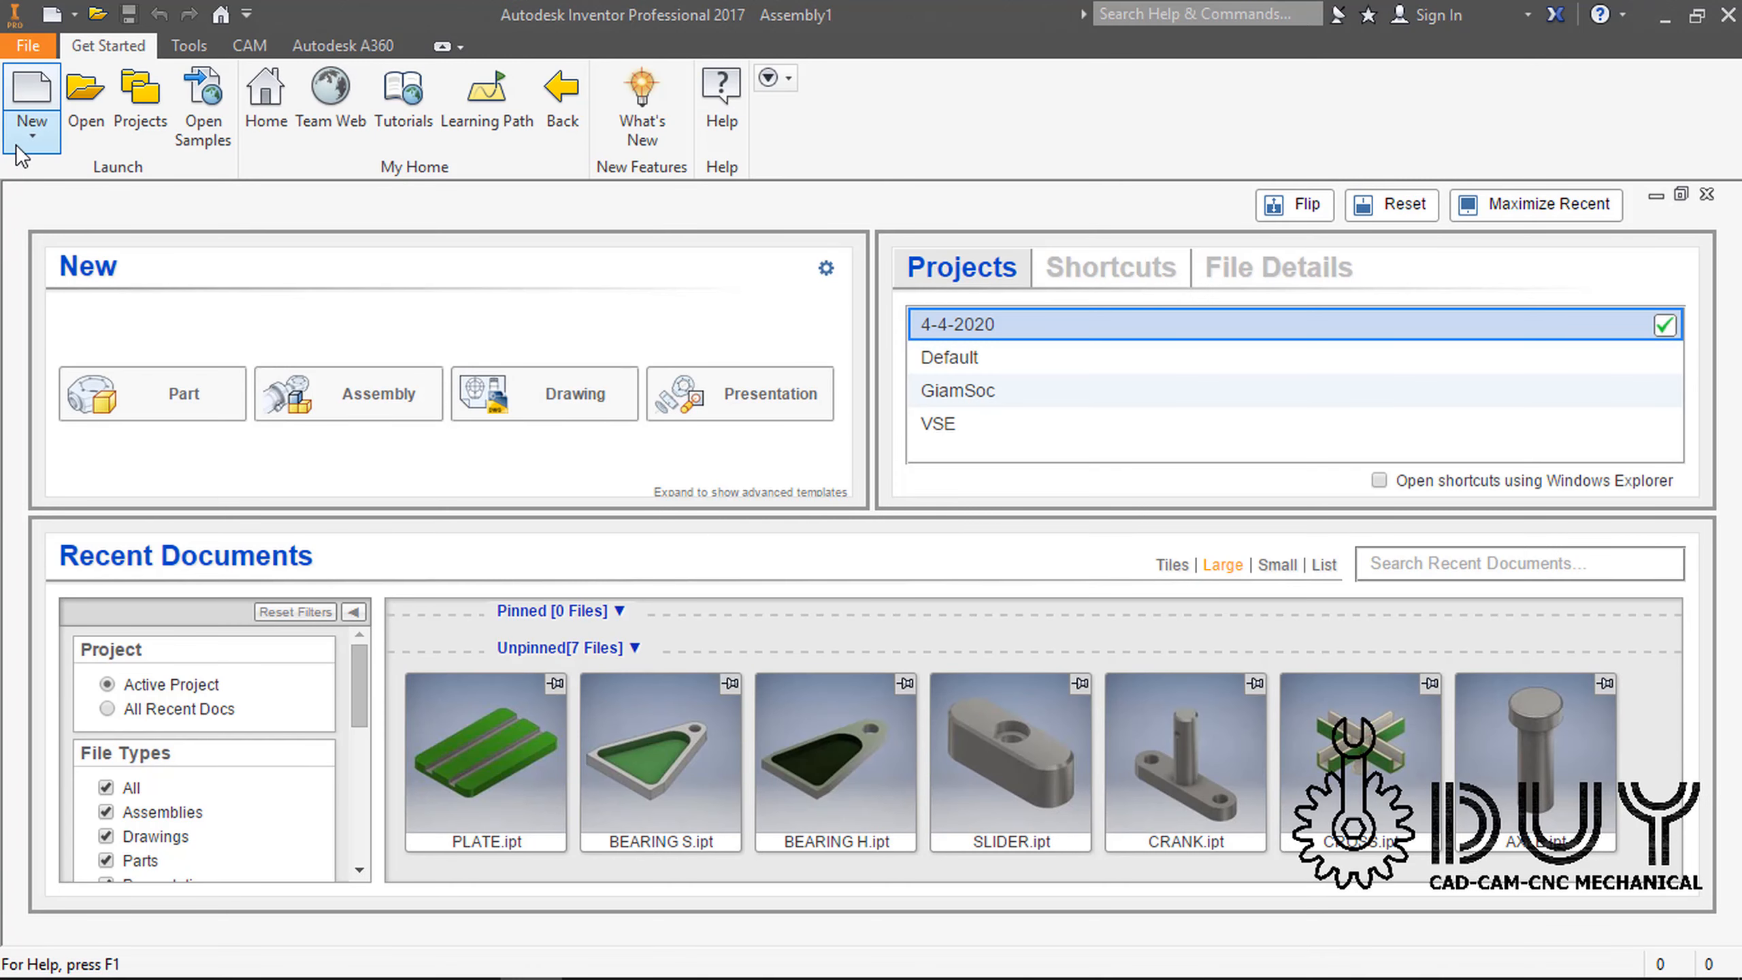
Step: Create a new assembly from the metric Standard (mm).iam template
left_click(20, 144)
left_click(71, 177)
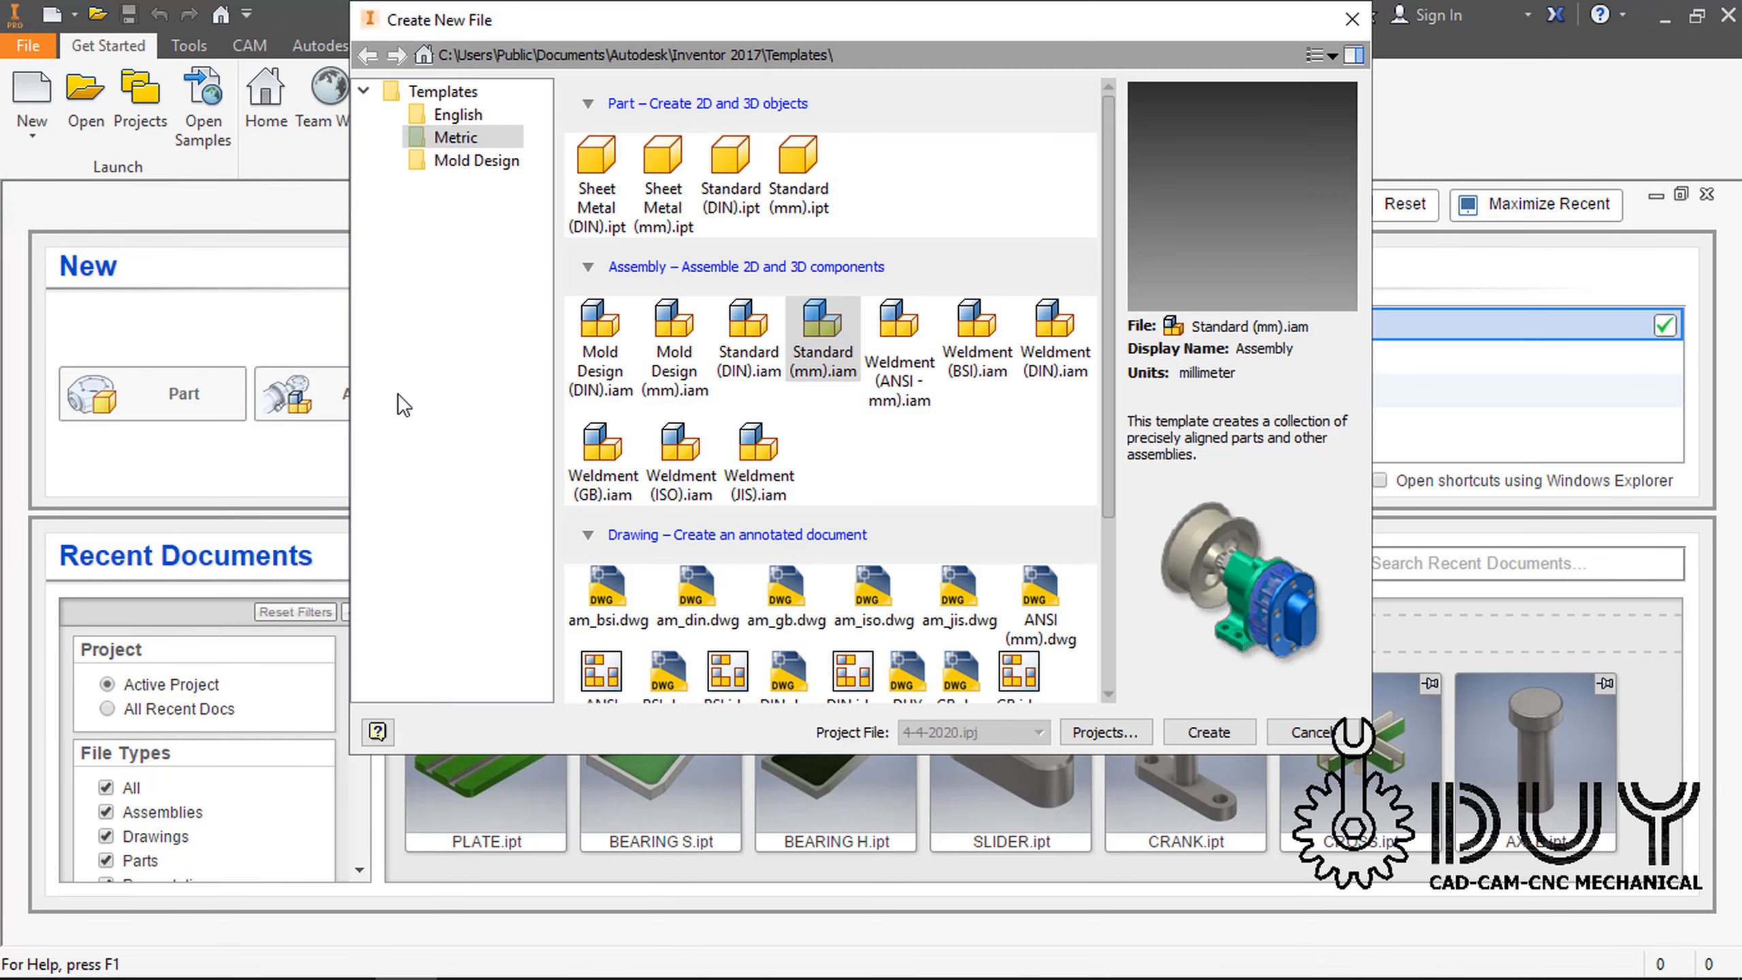
left_click(1211, 737)
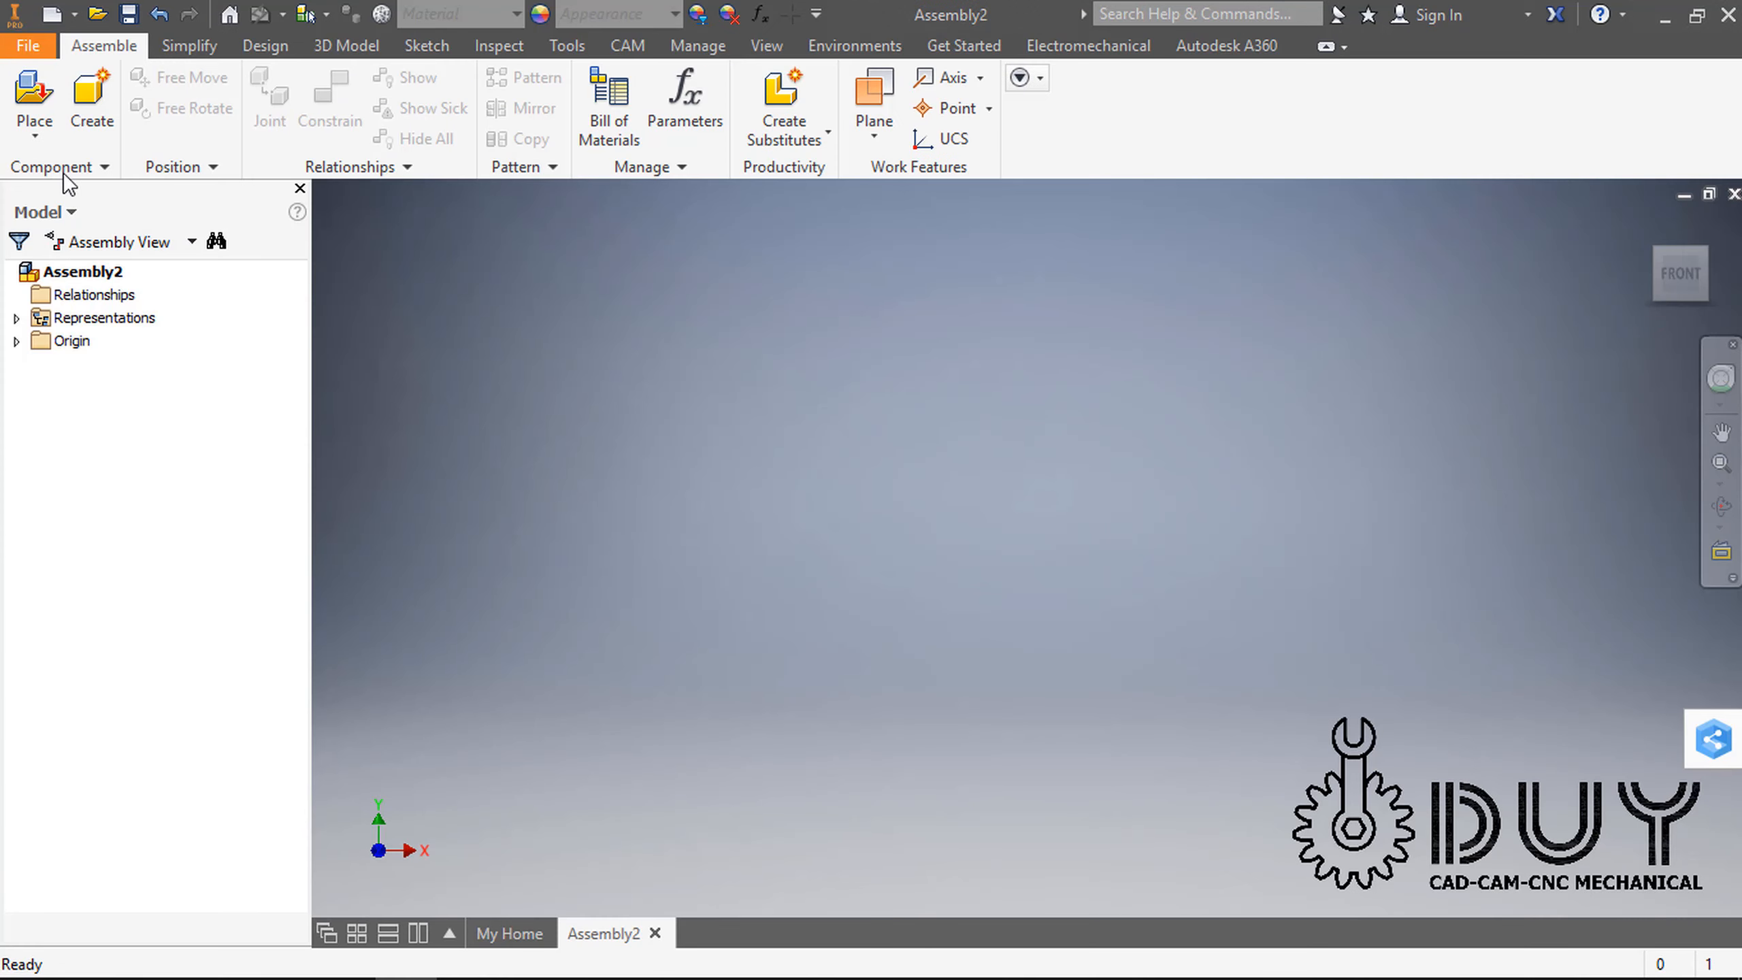
Step: Place a single instance of PLATE.ipt in the assembly and finish placing
left_click(34, 134)
left_click(67, 175)
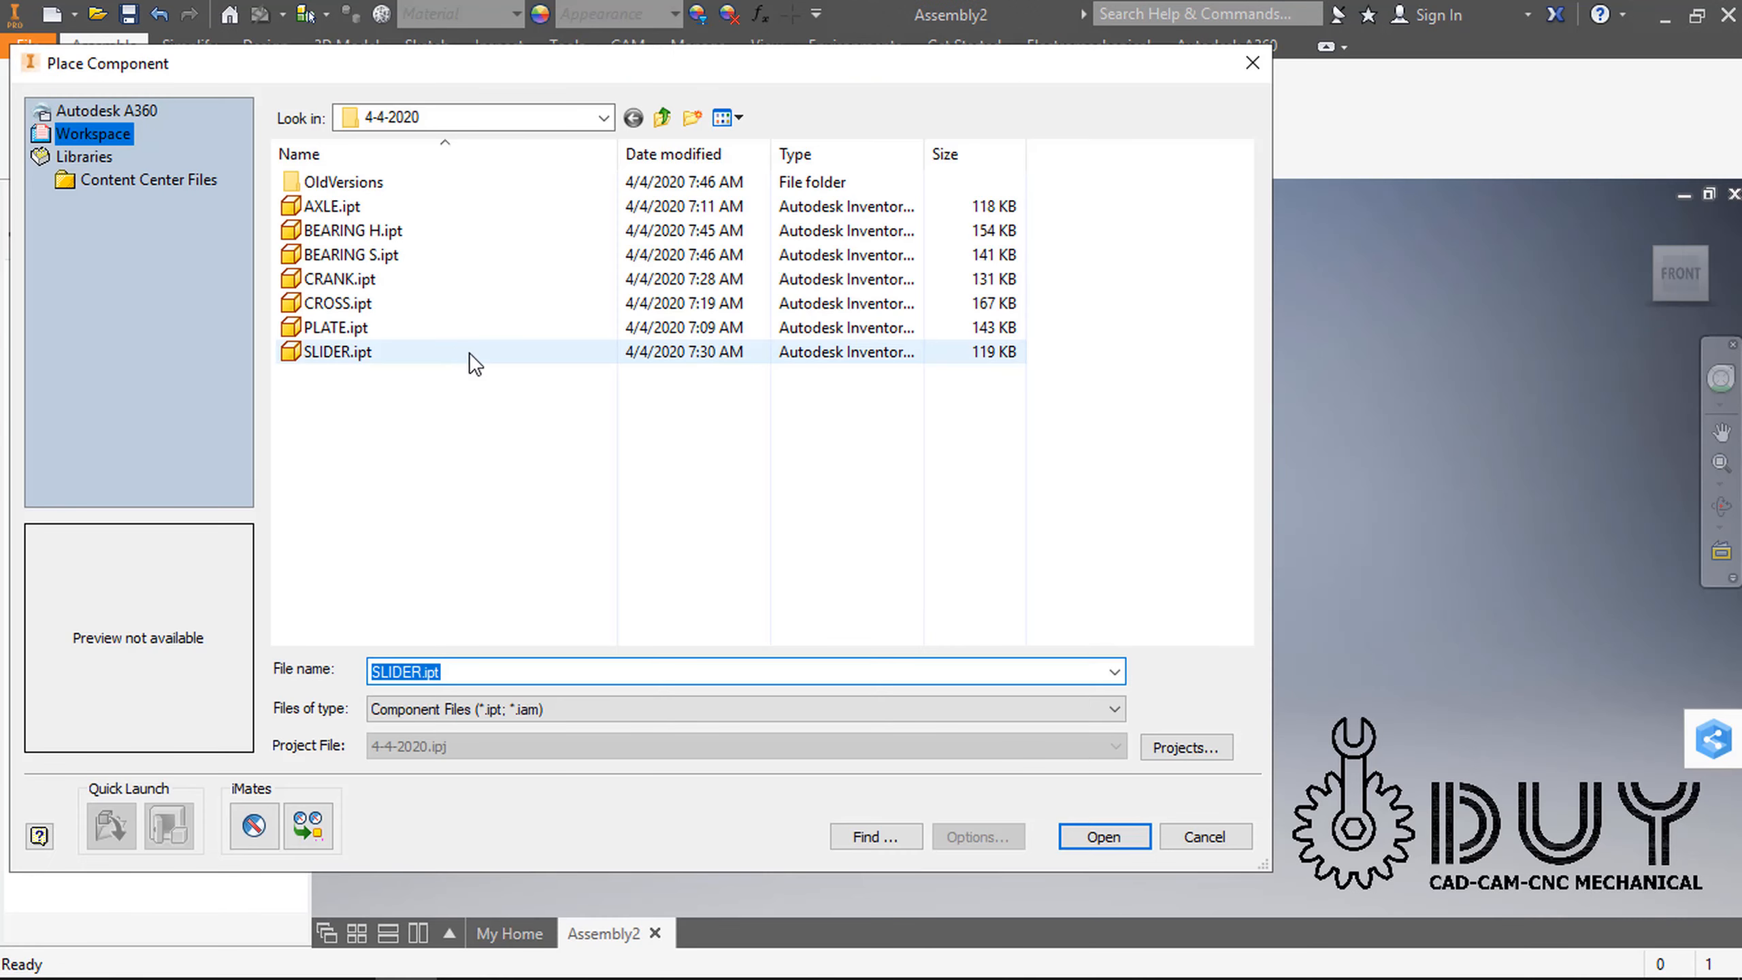
left_click(462, 328)
left_click(1103, 837)
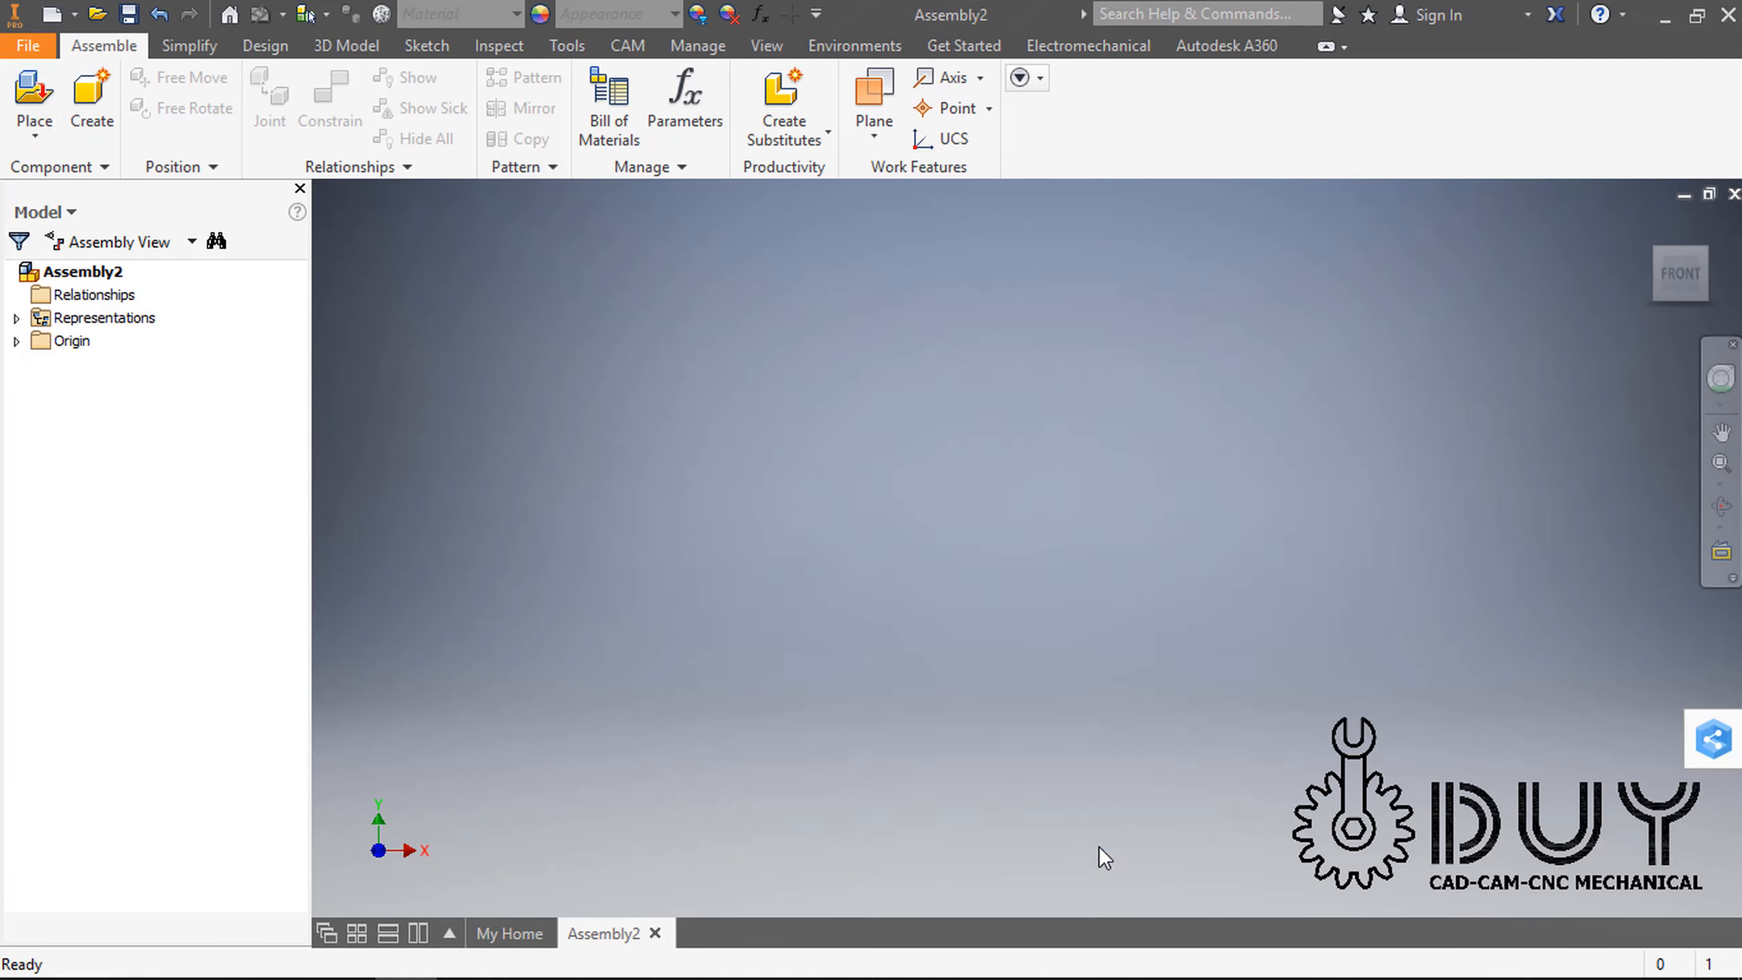
left_click(1071, 712)
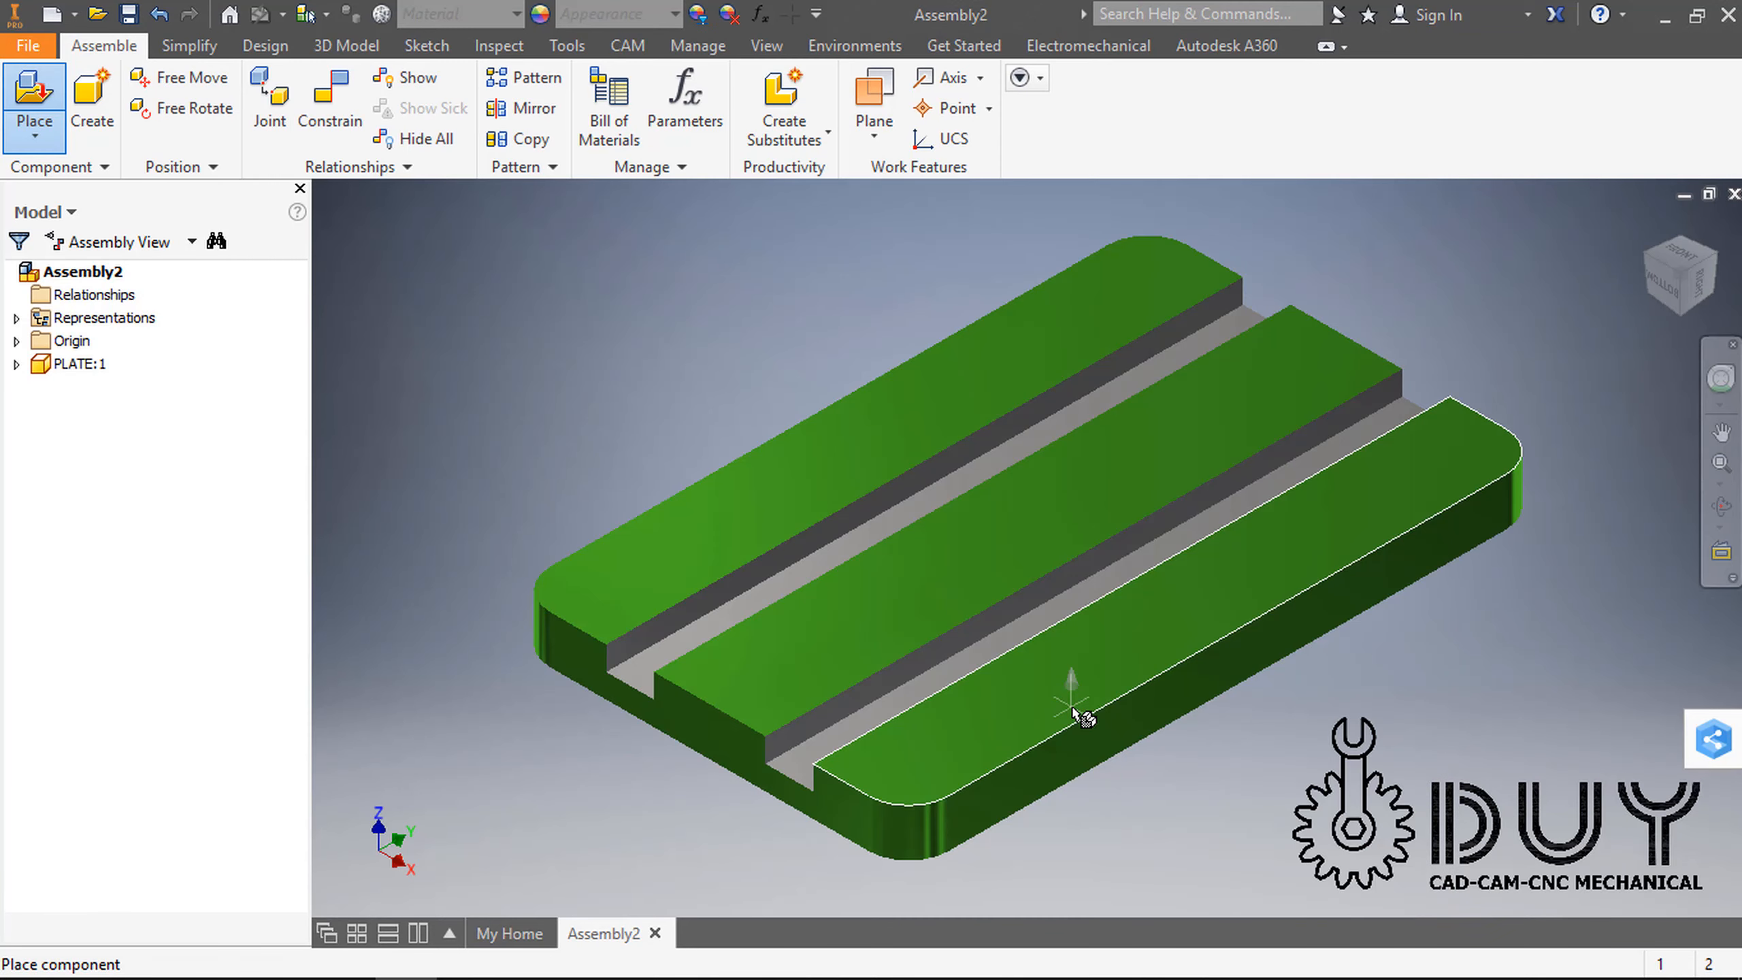
right_click(1143, 662)
left_click(1150, 639)
key("Escape")
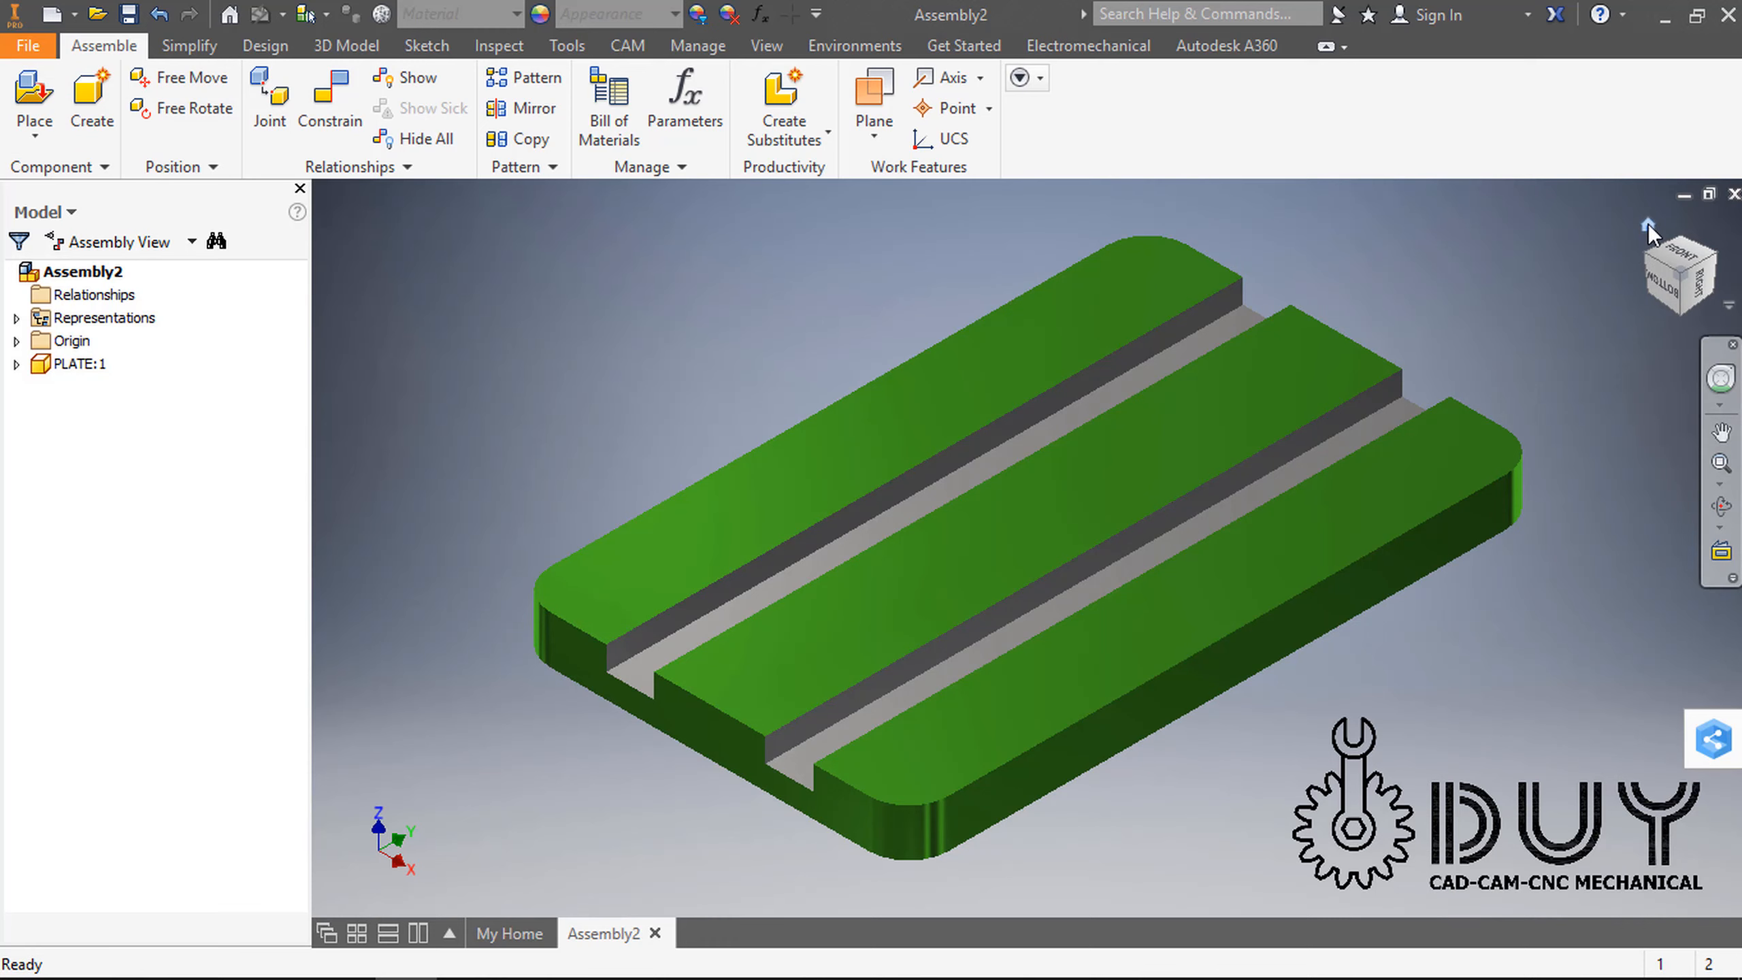
Step: Ground the plate component so that it is fixed in the assembly
right_click(1126, 474)
key("Escape")
left_click(1127, 476)
right_click(1120, 478)
left_click(1091, 756)
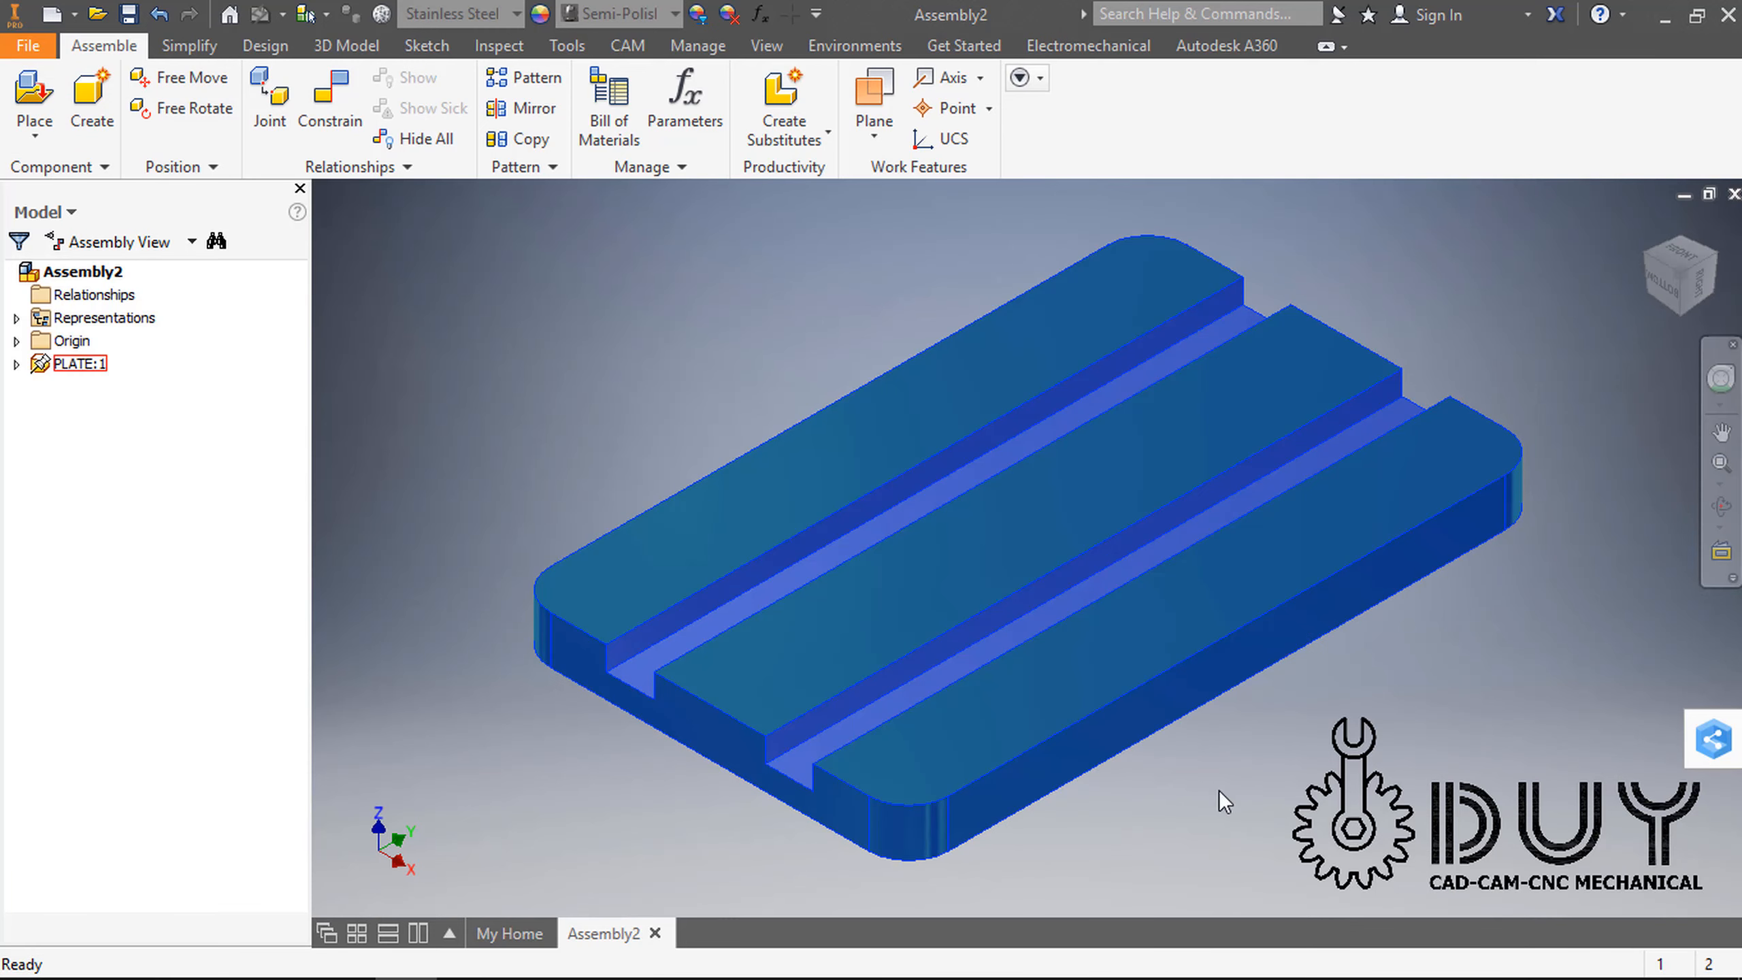
Step: Place a single instance of BEARING S.ipt beside the plate and finish placing
left_click(43, 134)
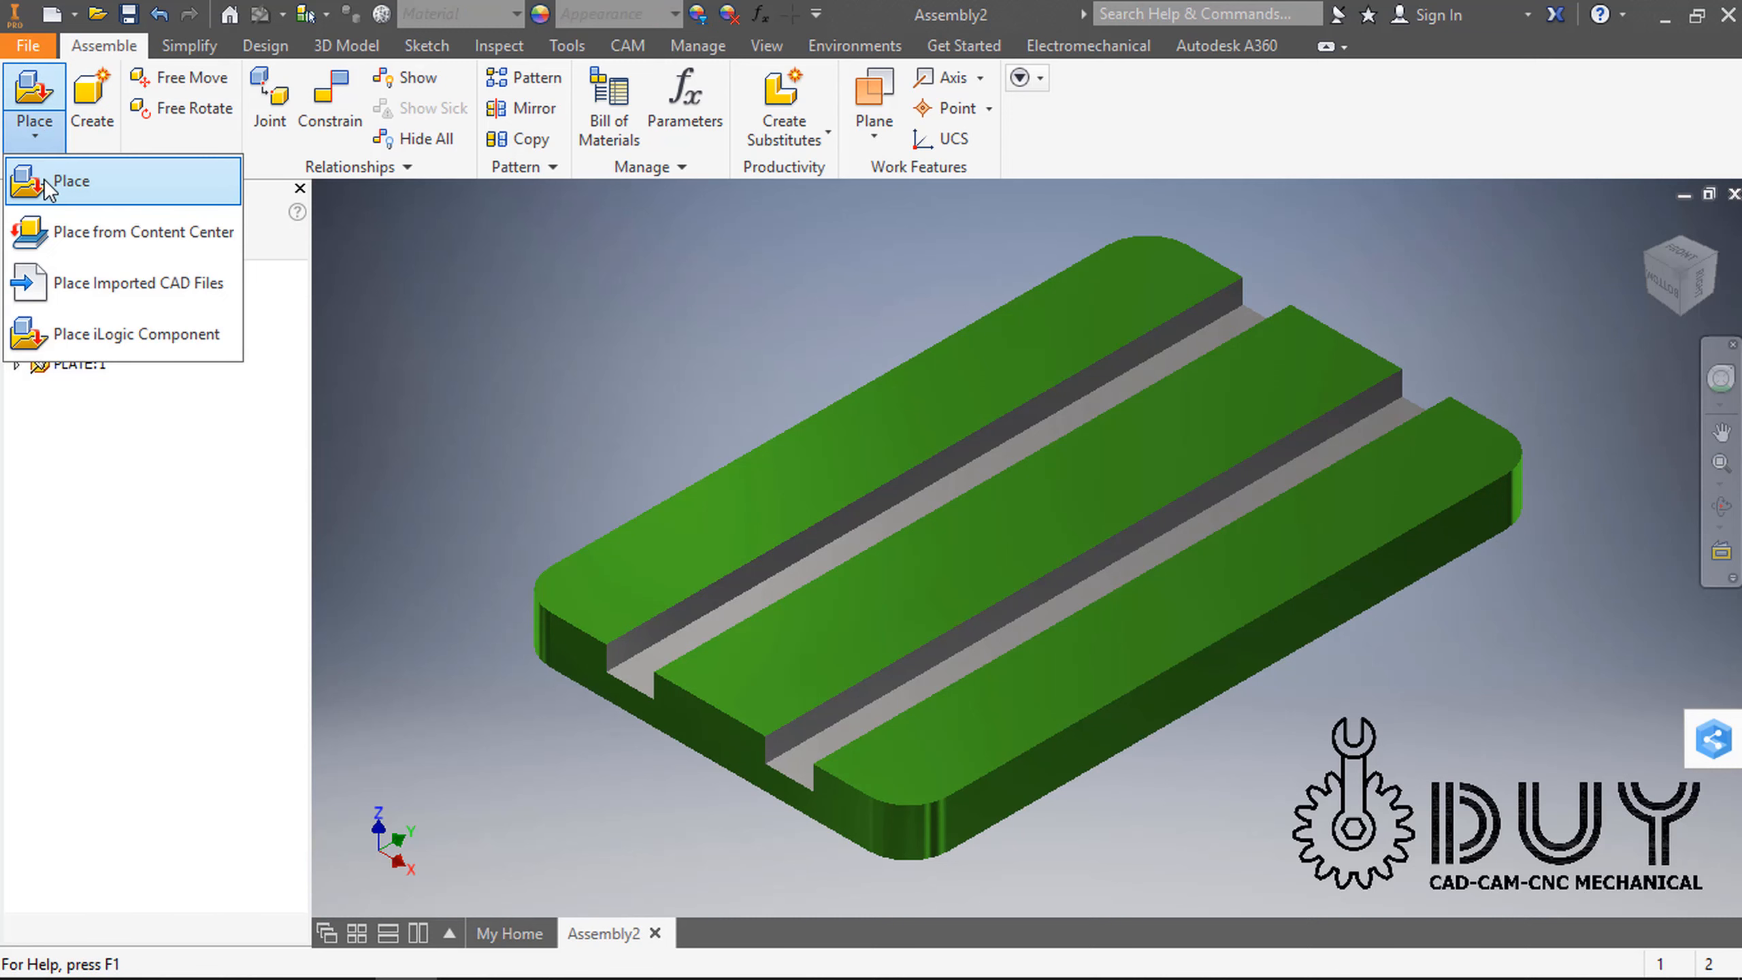
left_click(52, 180)
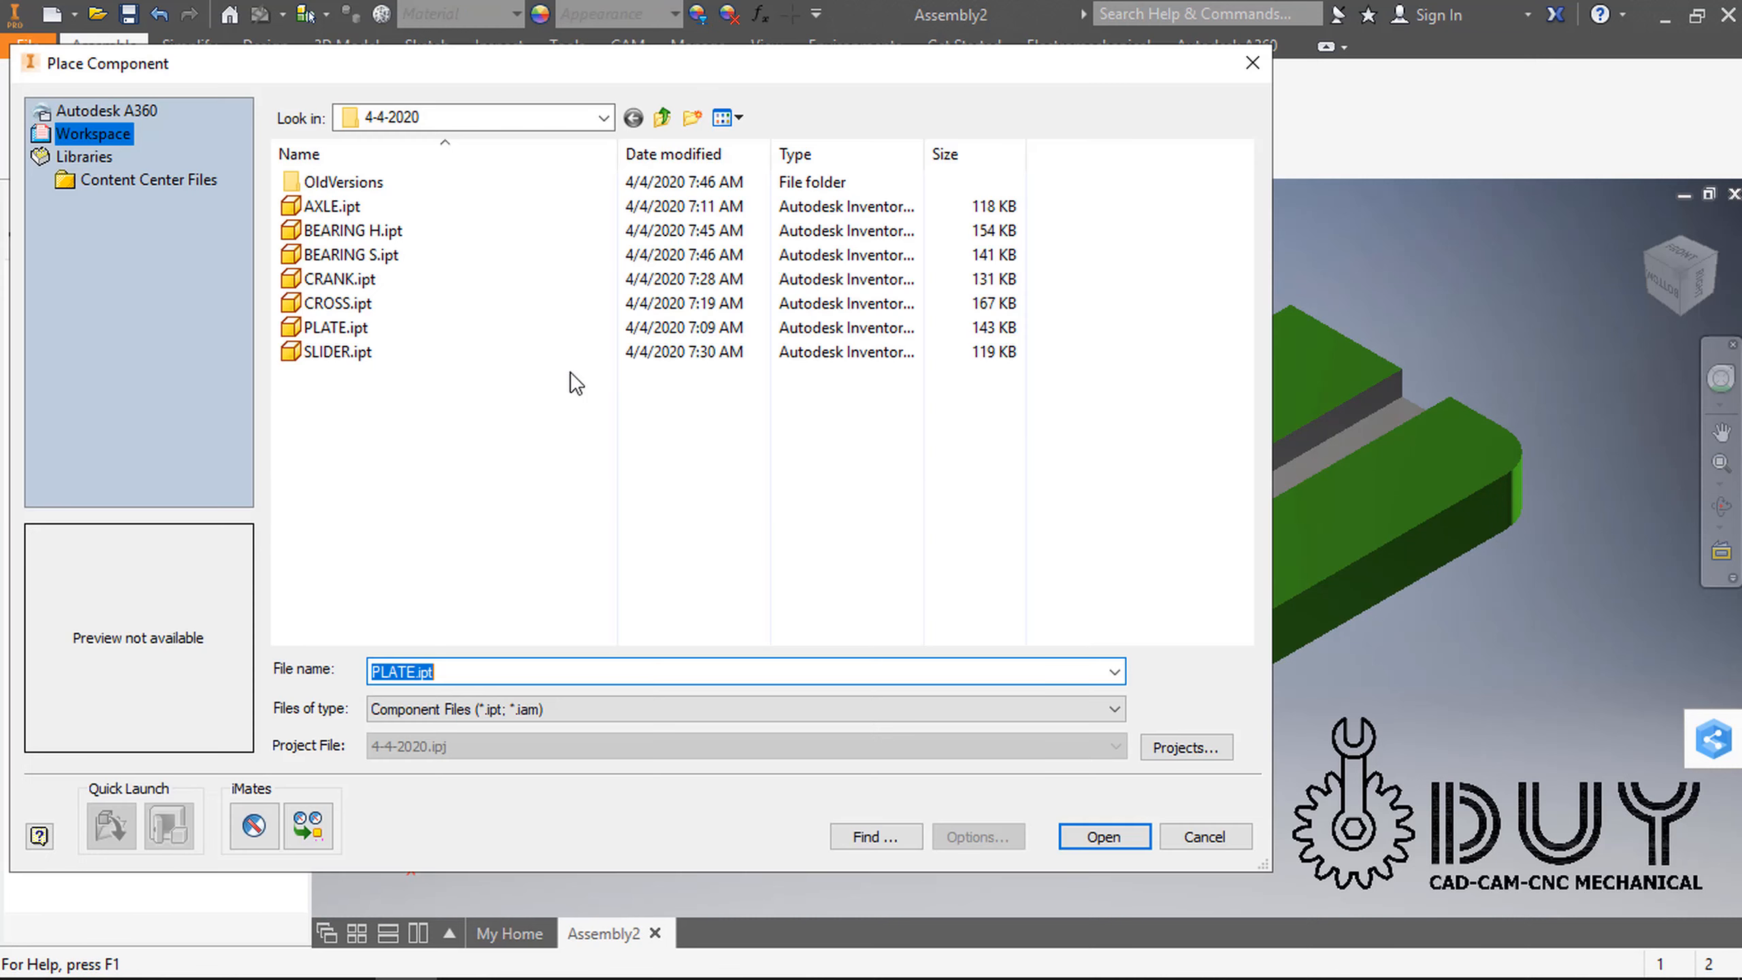
left_click(380, 253)
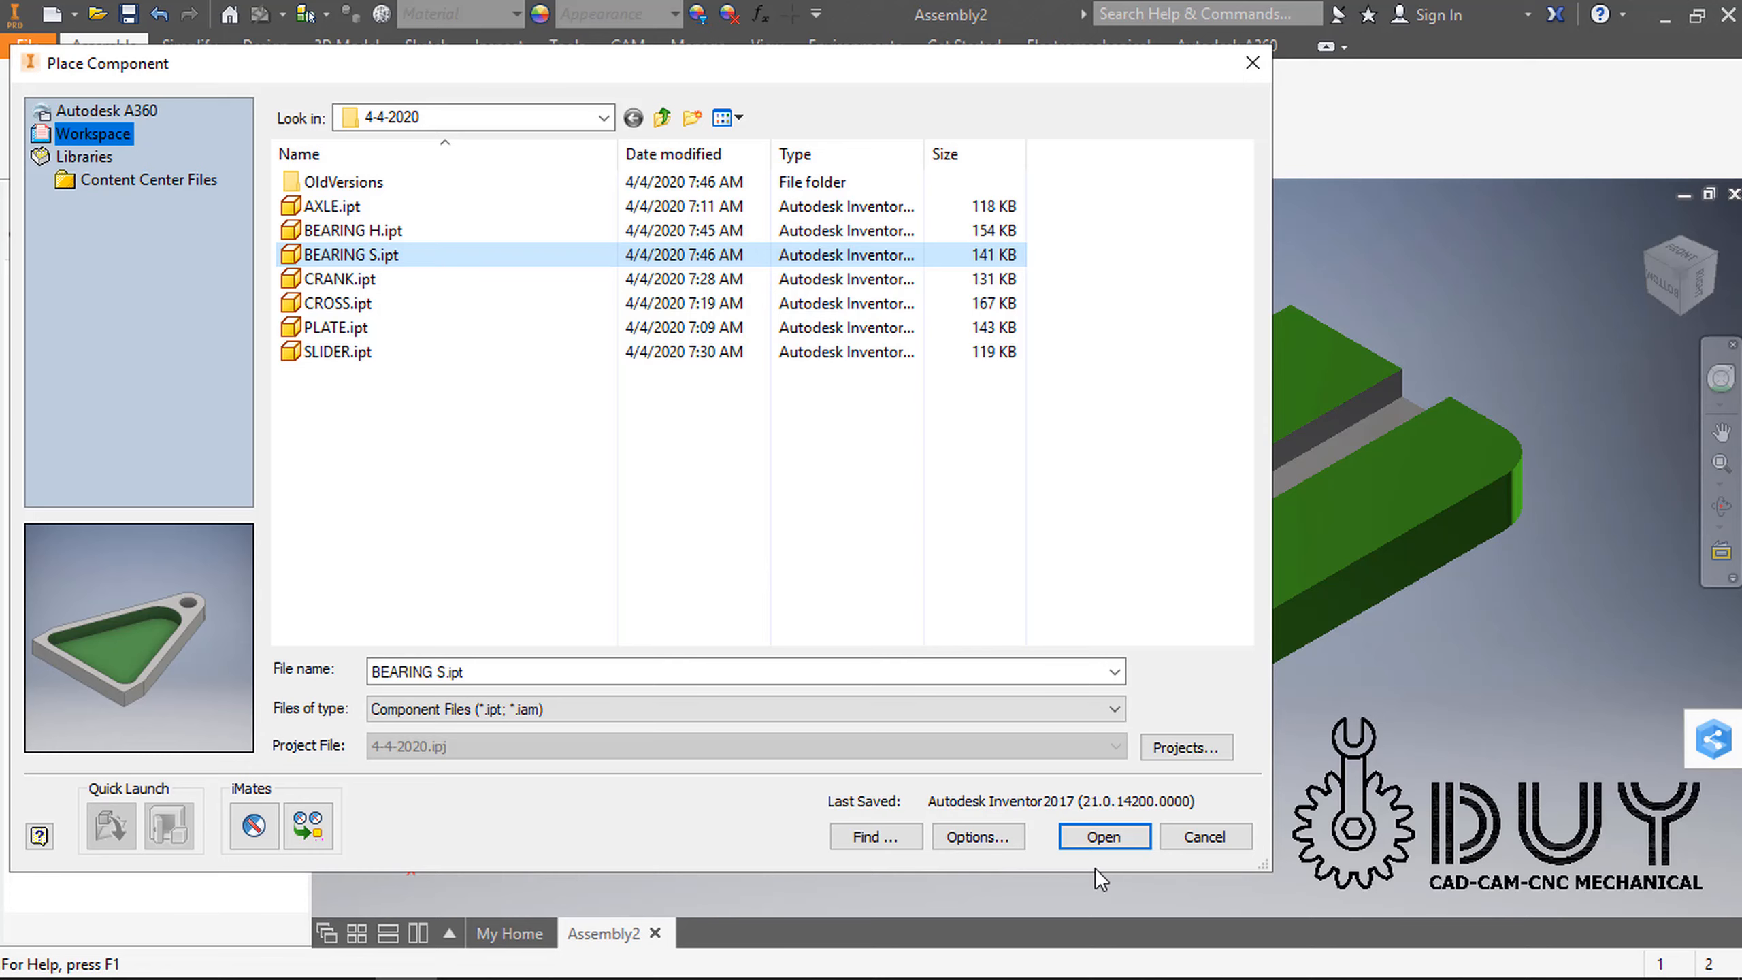
left_click(1101, 838)
scroll(1284, 408, "up", 3)
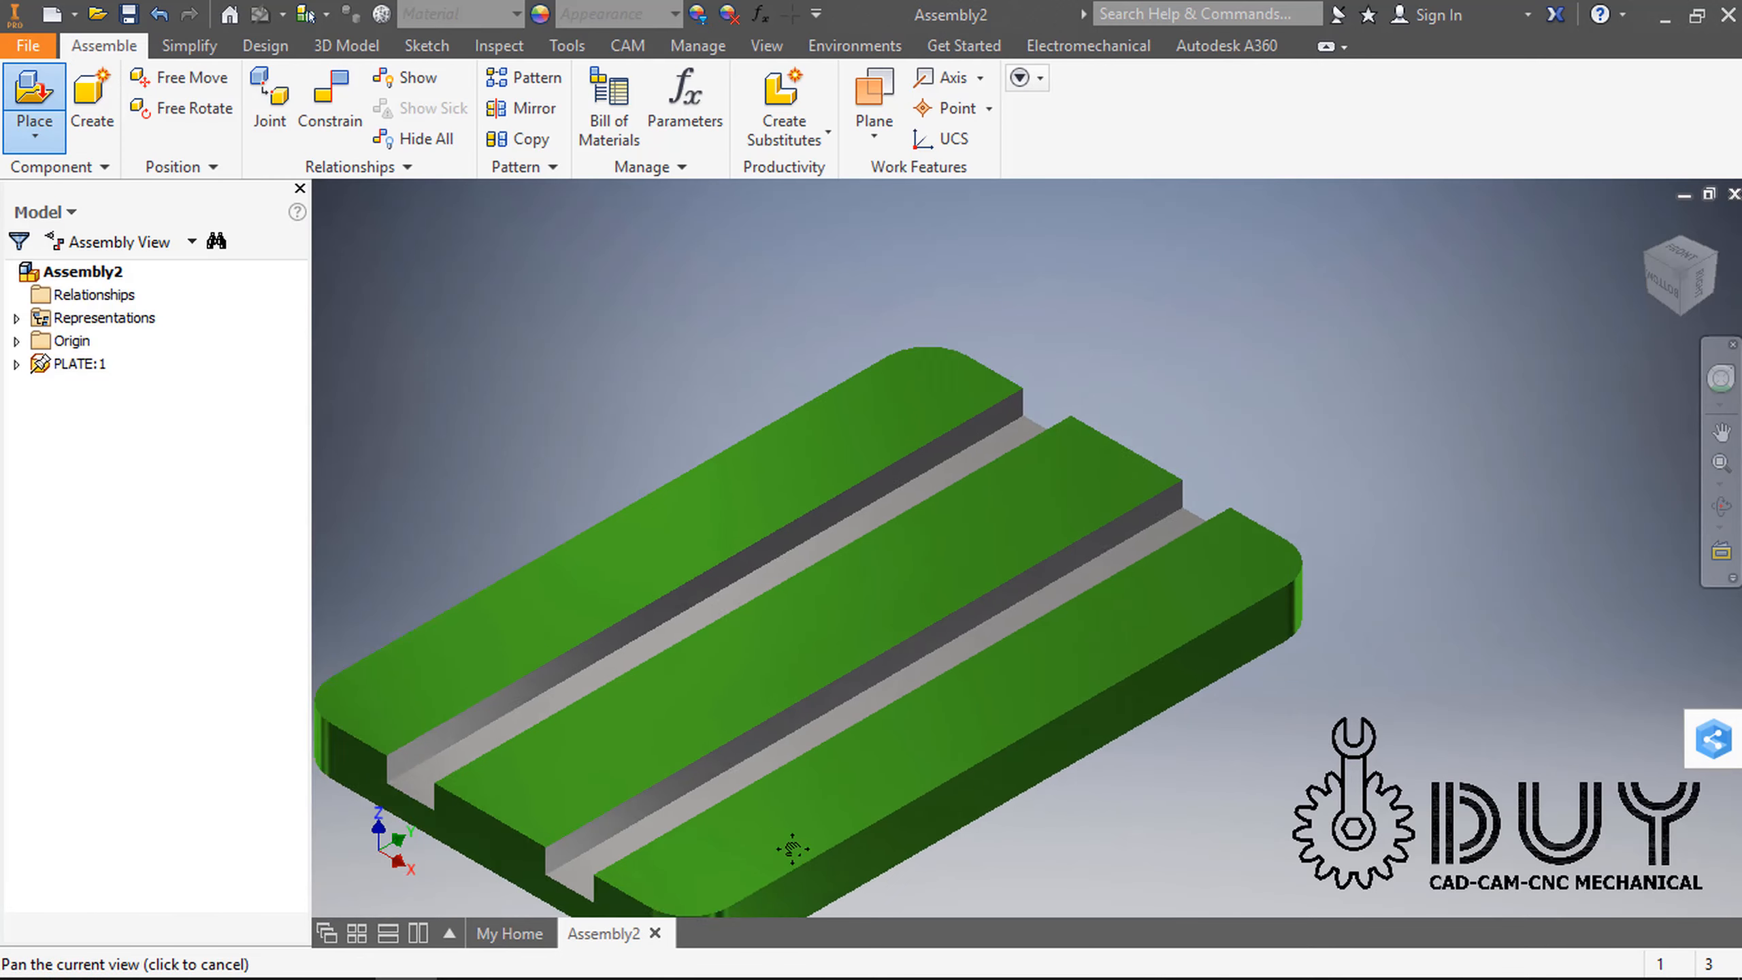
left_click(1285, 409)
right_click(1427, 532)
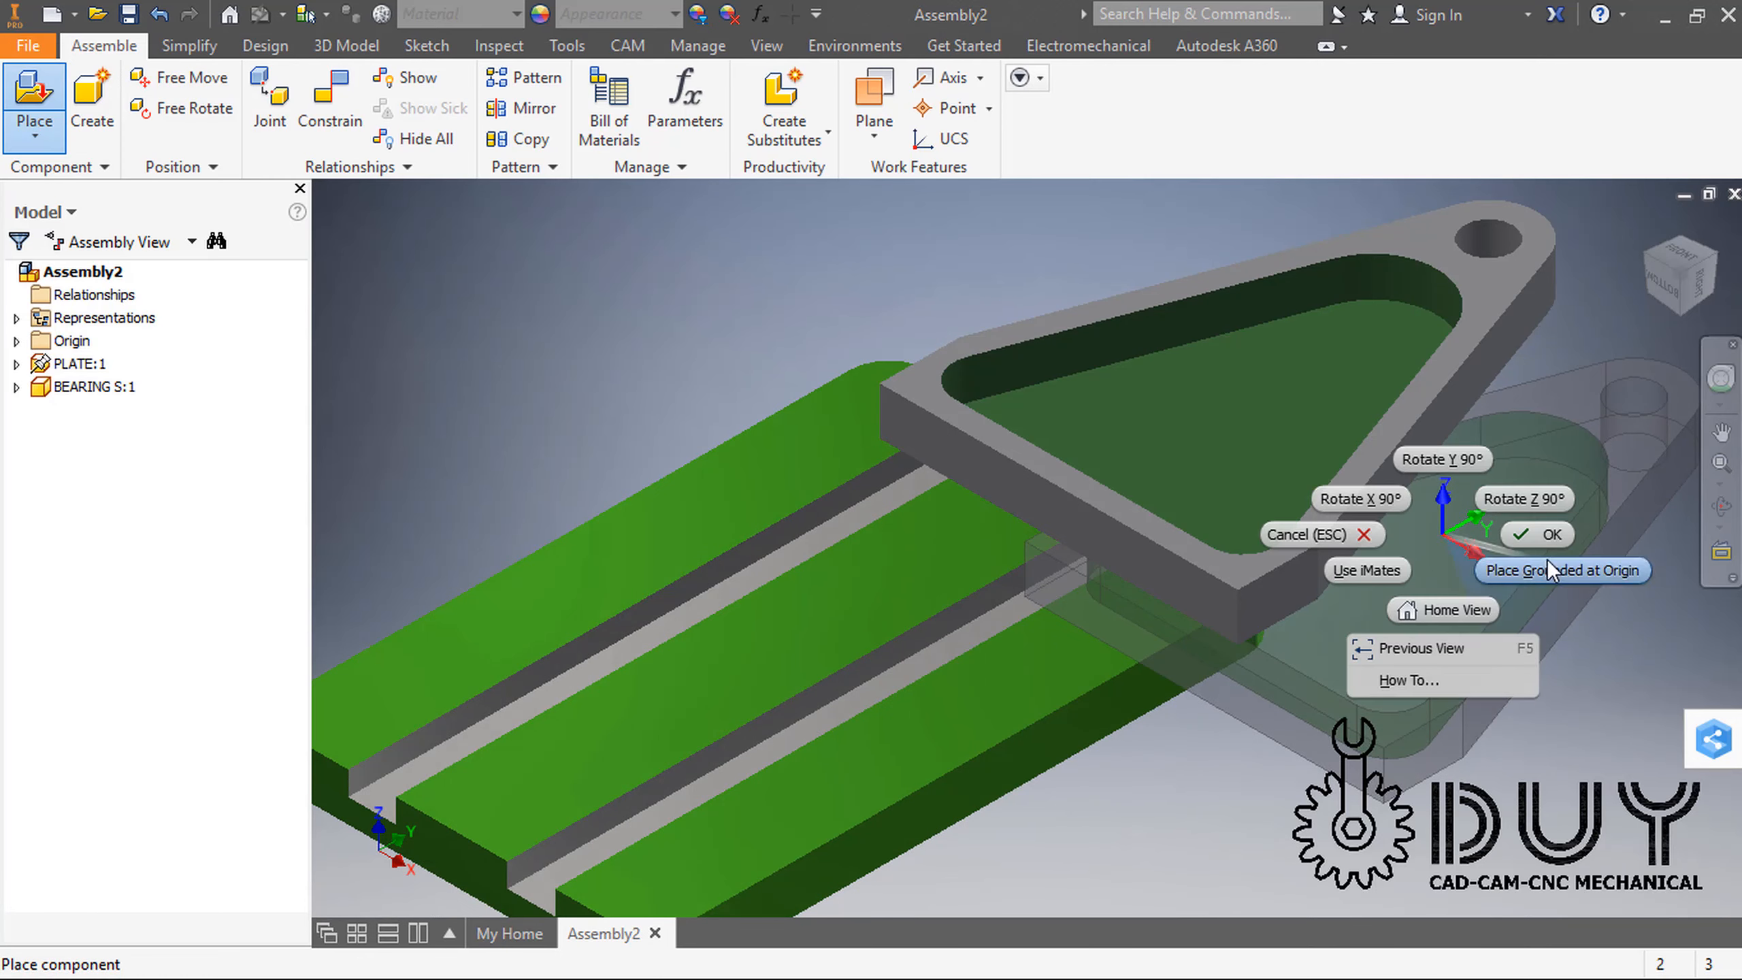
key("Escape")
Step: Move the bearing component clear of the plate to leave space between the two parts
scroll(1207, 573, "down", 3)
middle_click_drag(1281, 621, 1095, 703)
left_click_drag(1123, 602, 1361, 477)
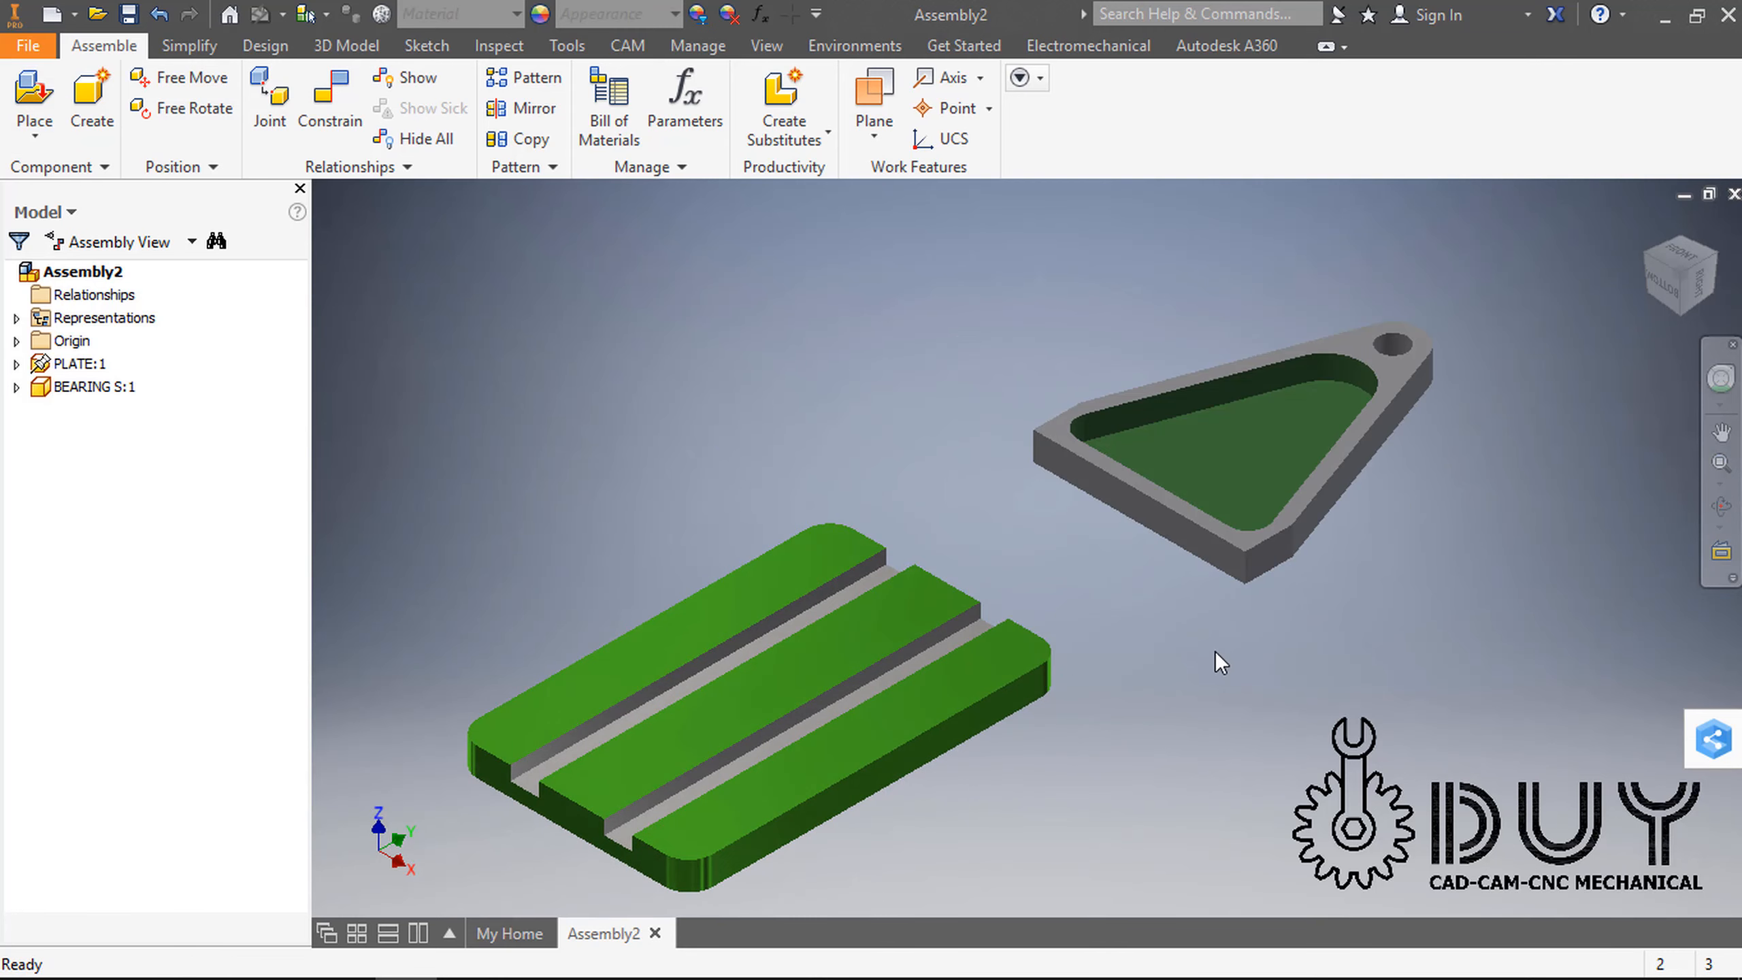
Step: Open the BEARING S part from the assembly and make its YZ origin plane visible
right_click(1203, 539)
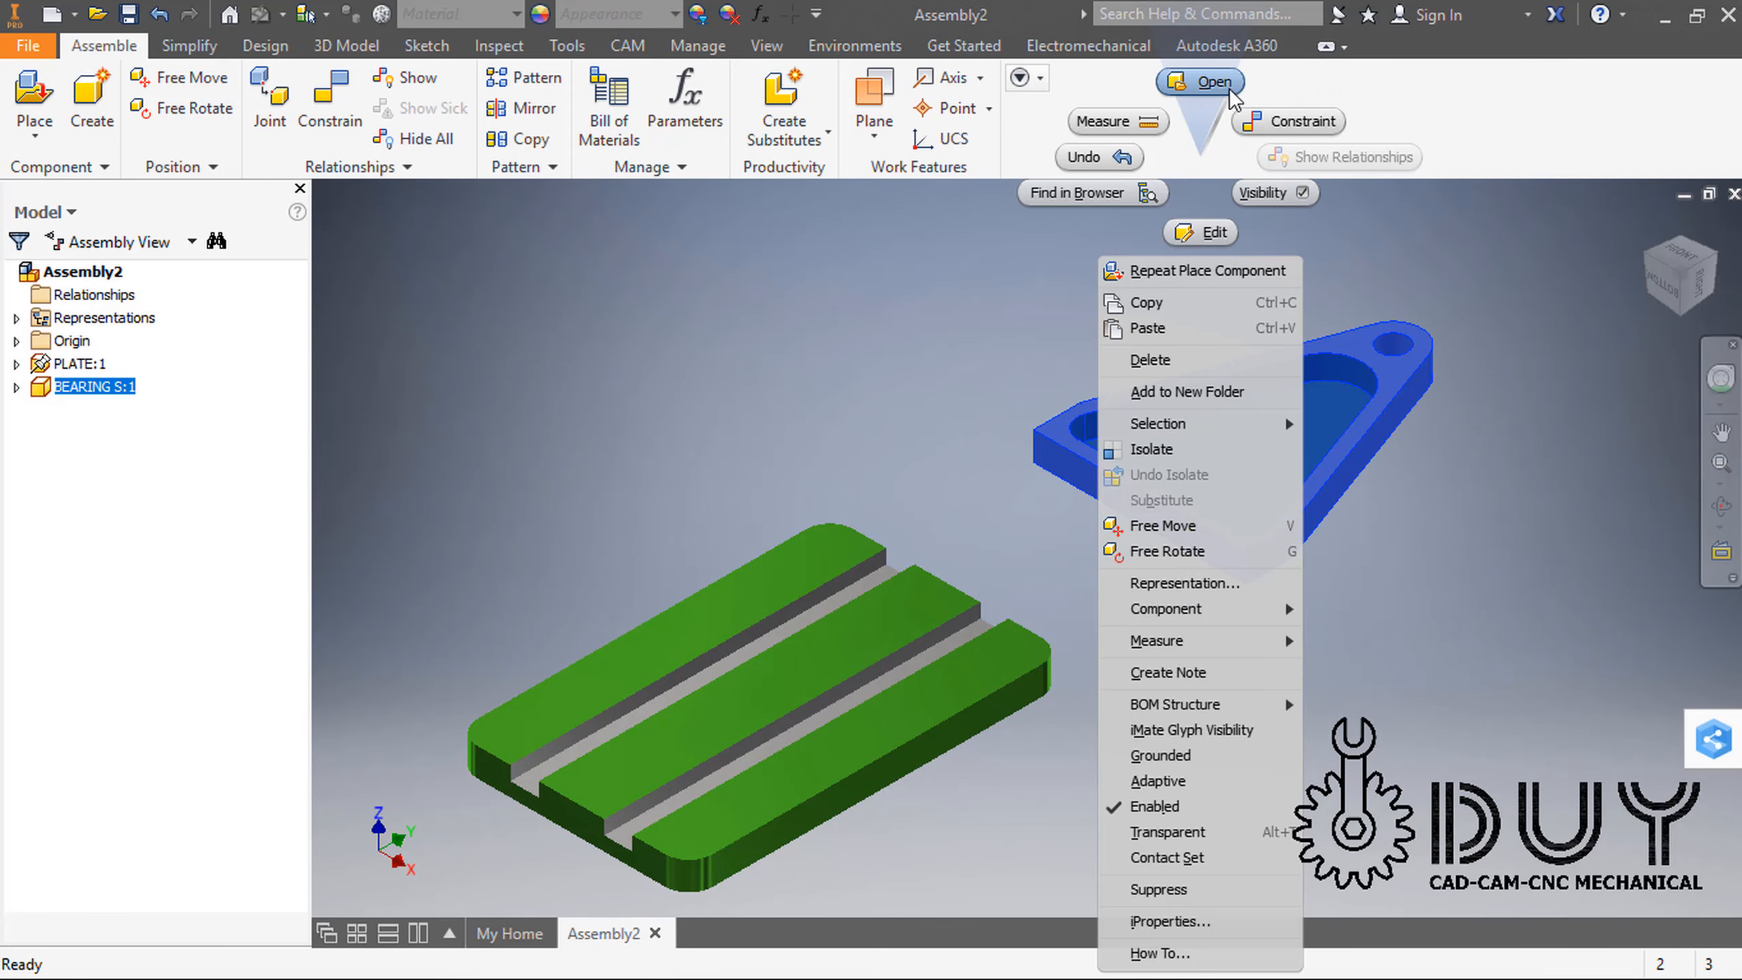
left_click(1202, 83)
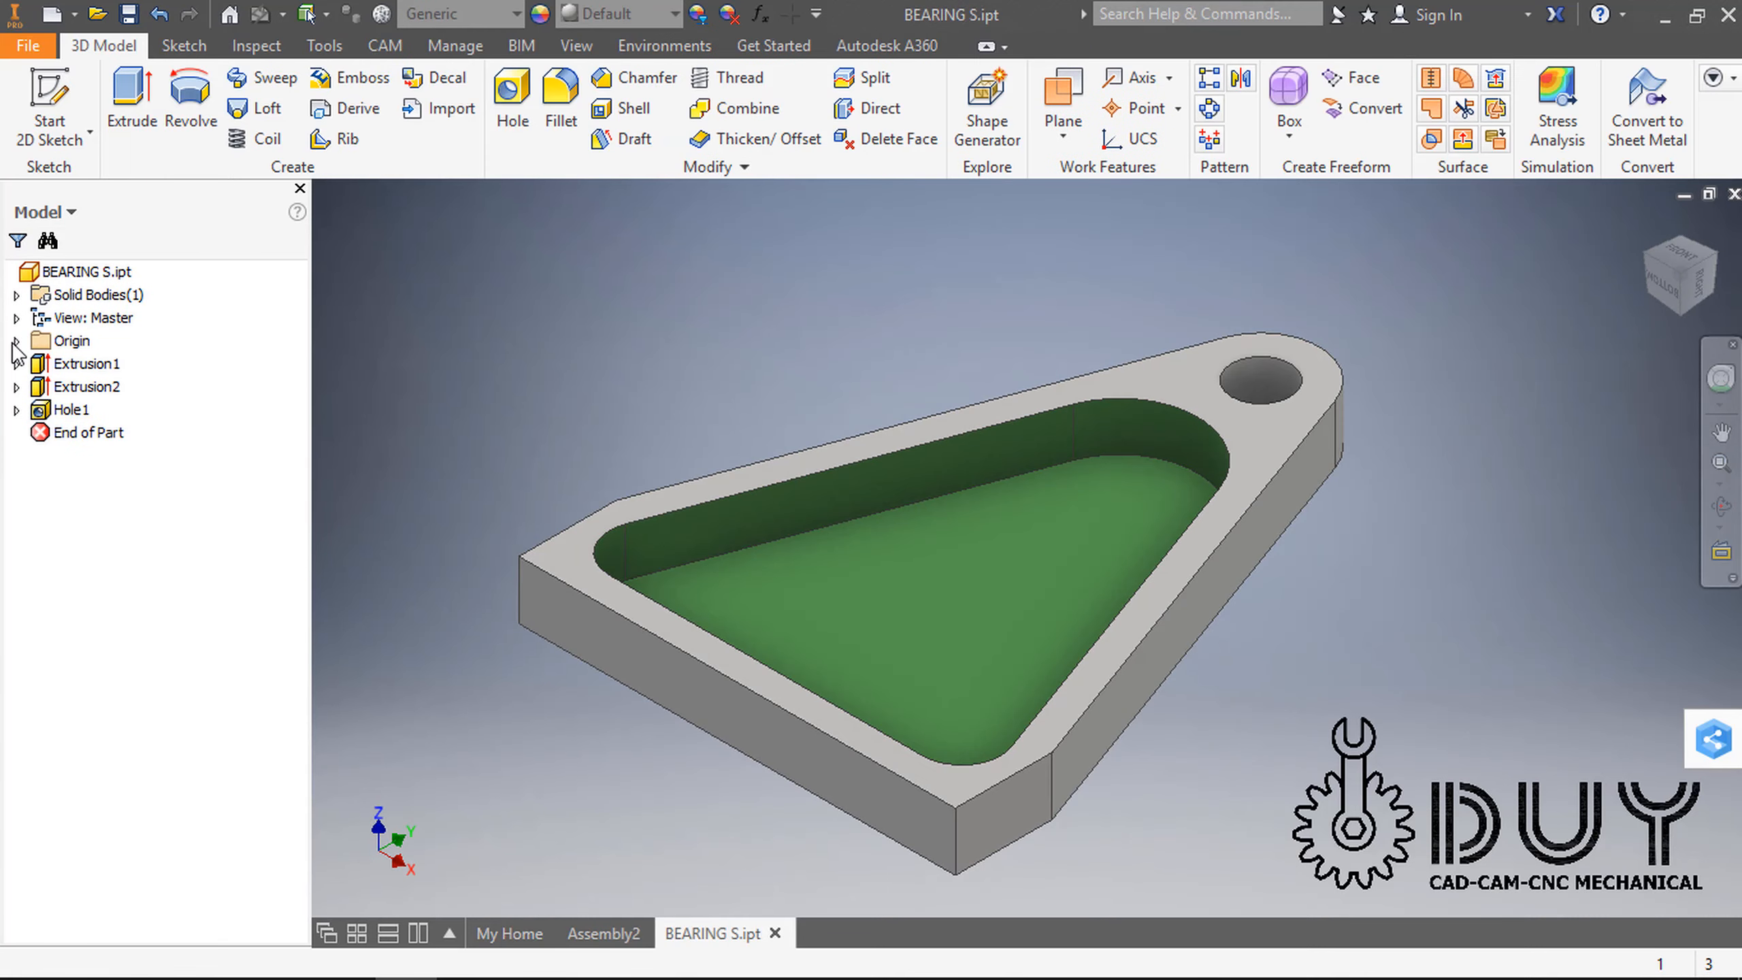
left_click(15, 341)
left_click(109, 365)
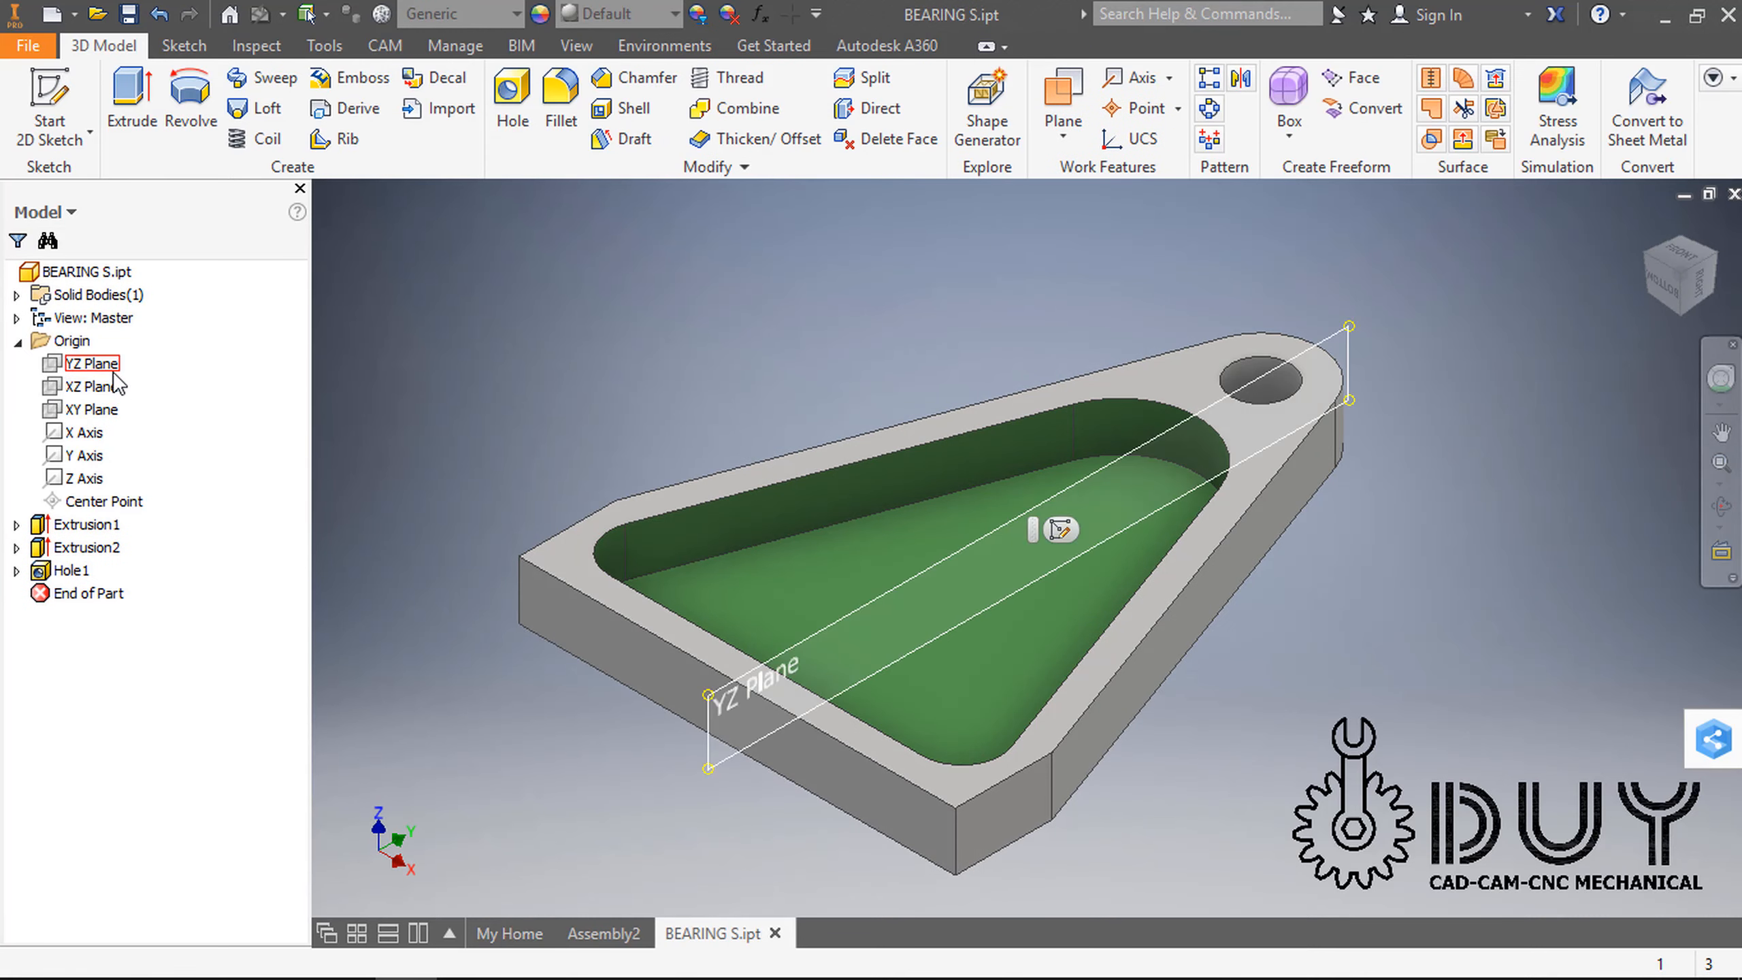
right_click(118, 371)
left_click(200, 536)
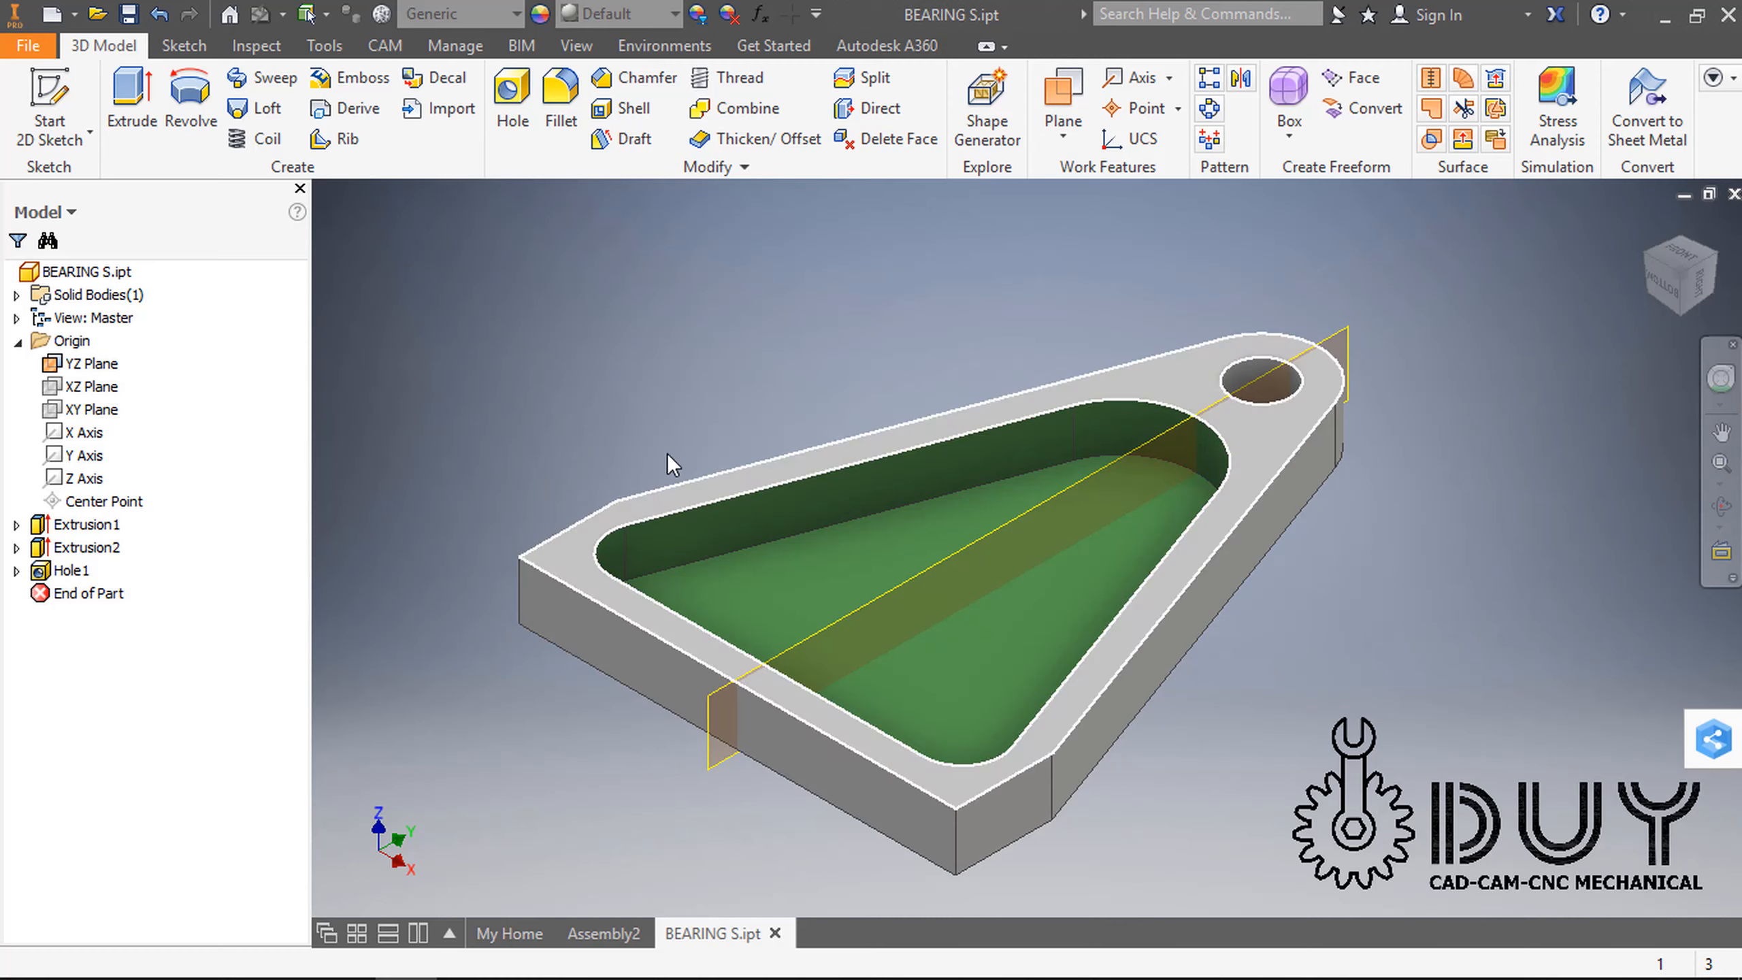
left_click(588, 946)
right_click(711, 741)
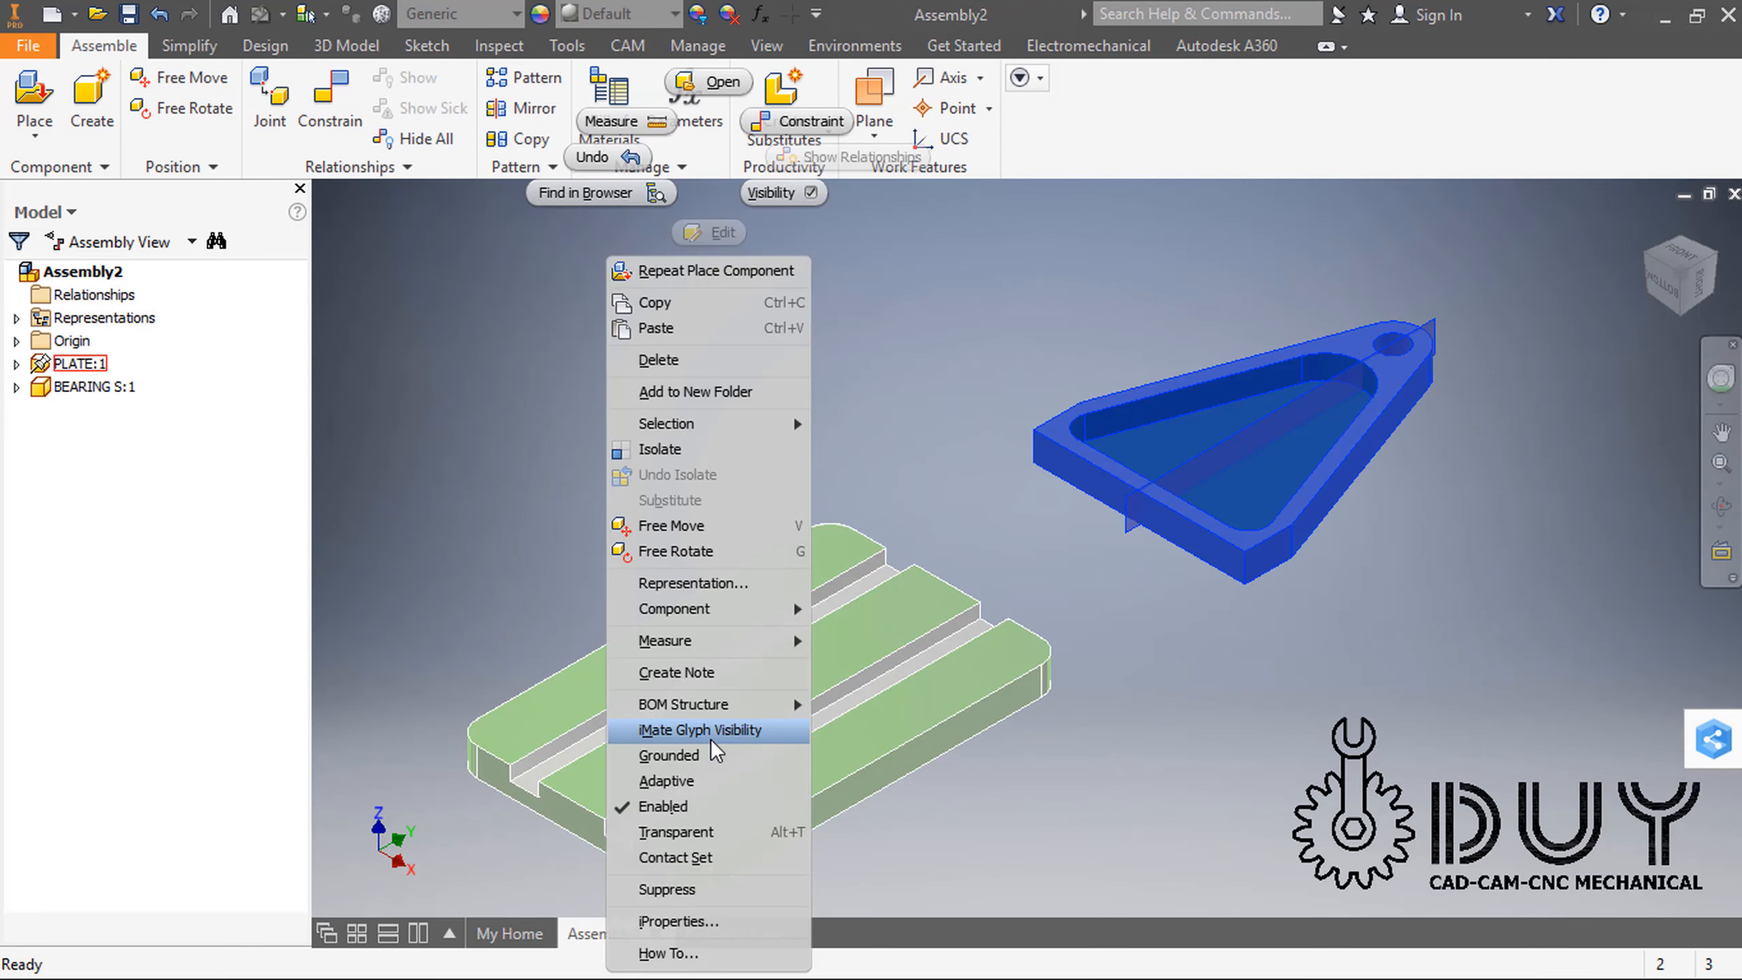
left_click(718, 85)
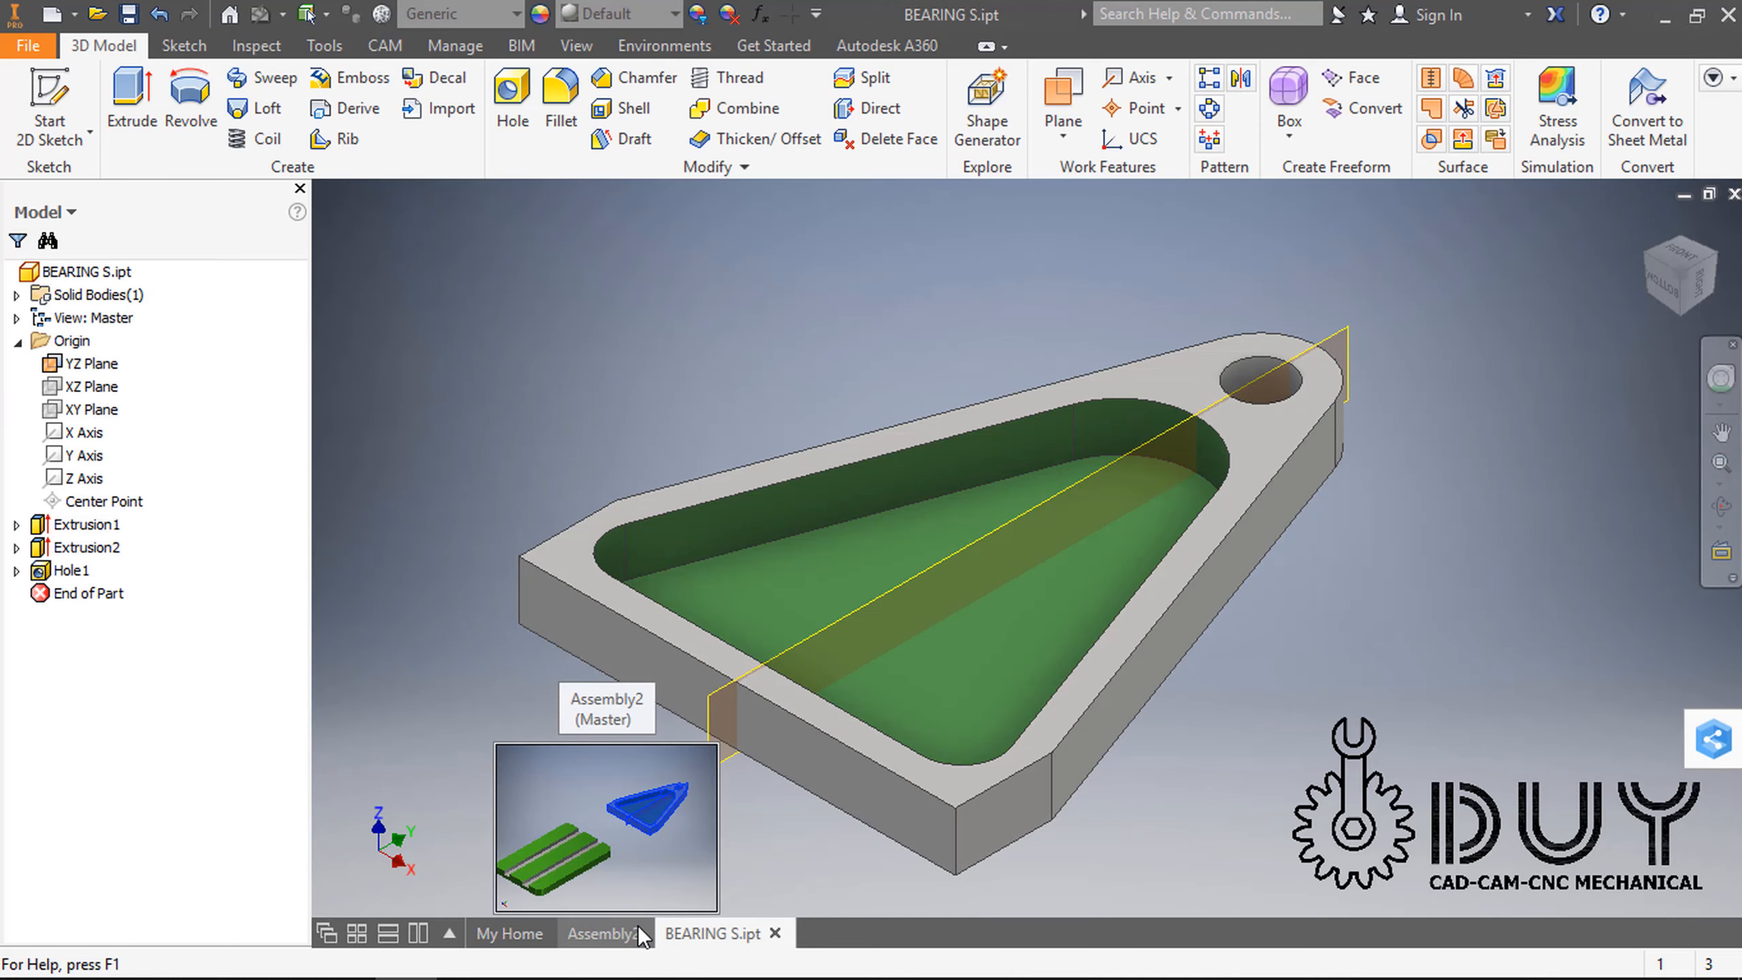
Step: Open the PLATE part from the assembly, make its XZ origin plane visible, and return to Assembly2
left_click(622, 934)
right_click(787, 719)
left_click(805, 83)
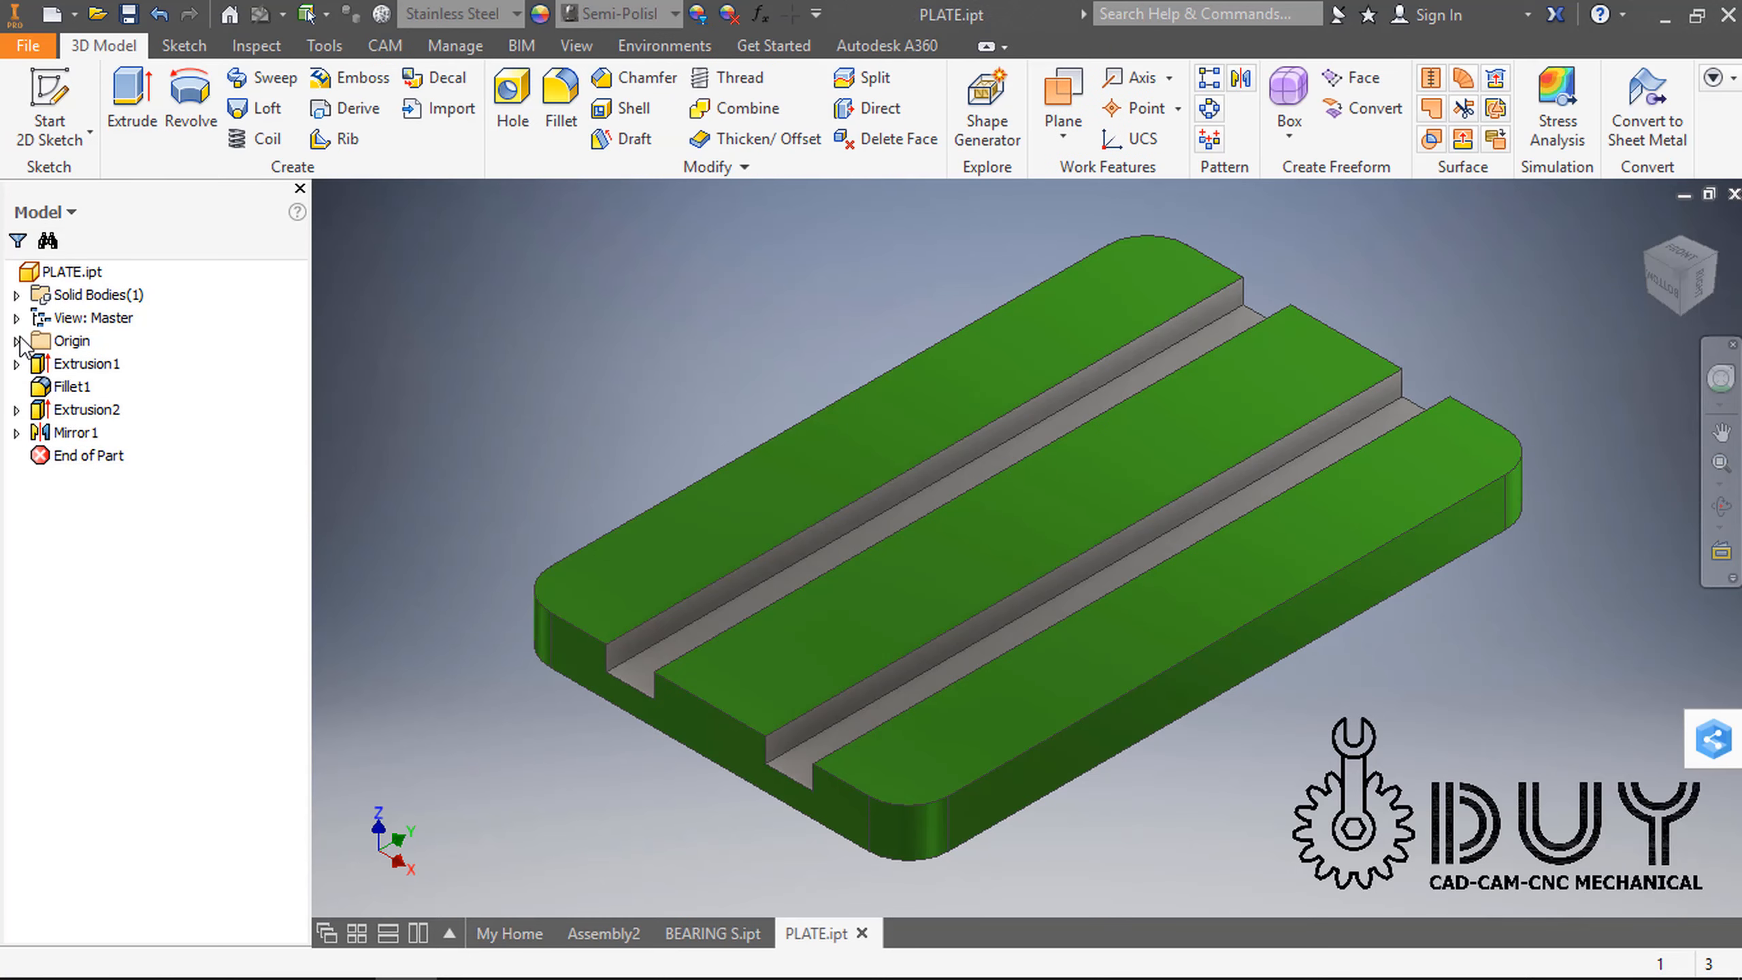
left_click(17, 341)
right_click(82, 398)
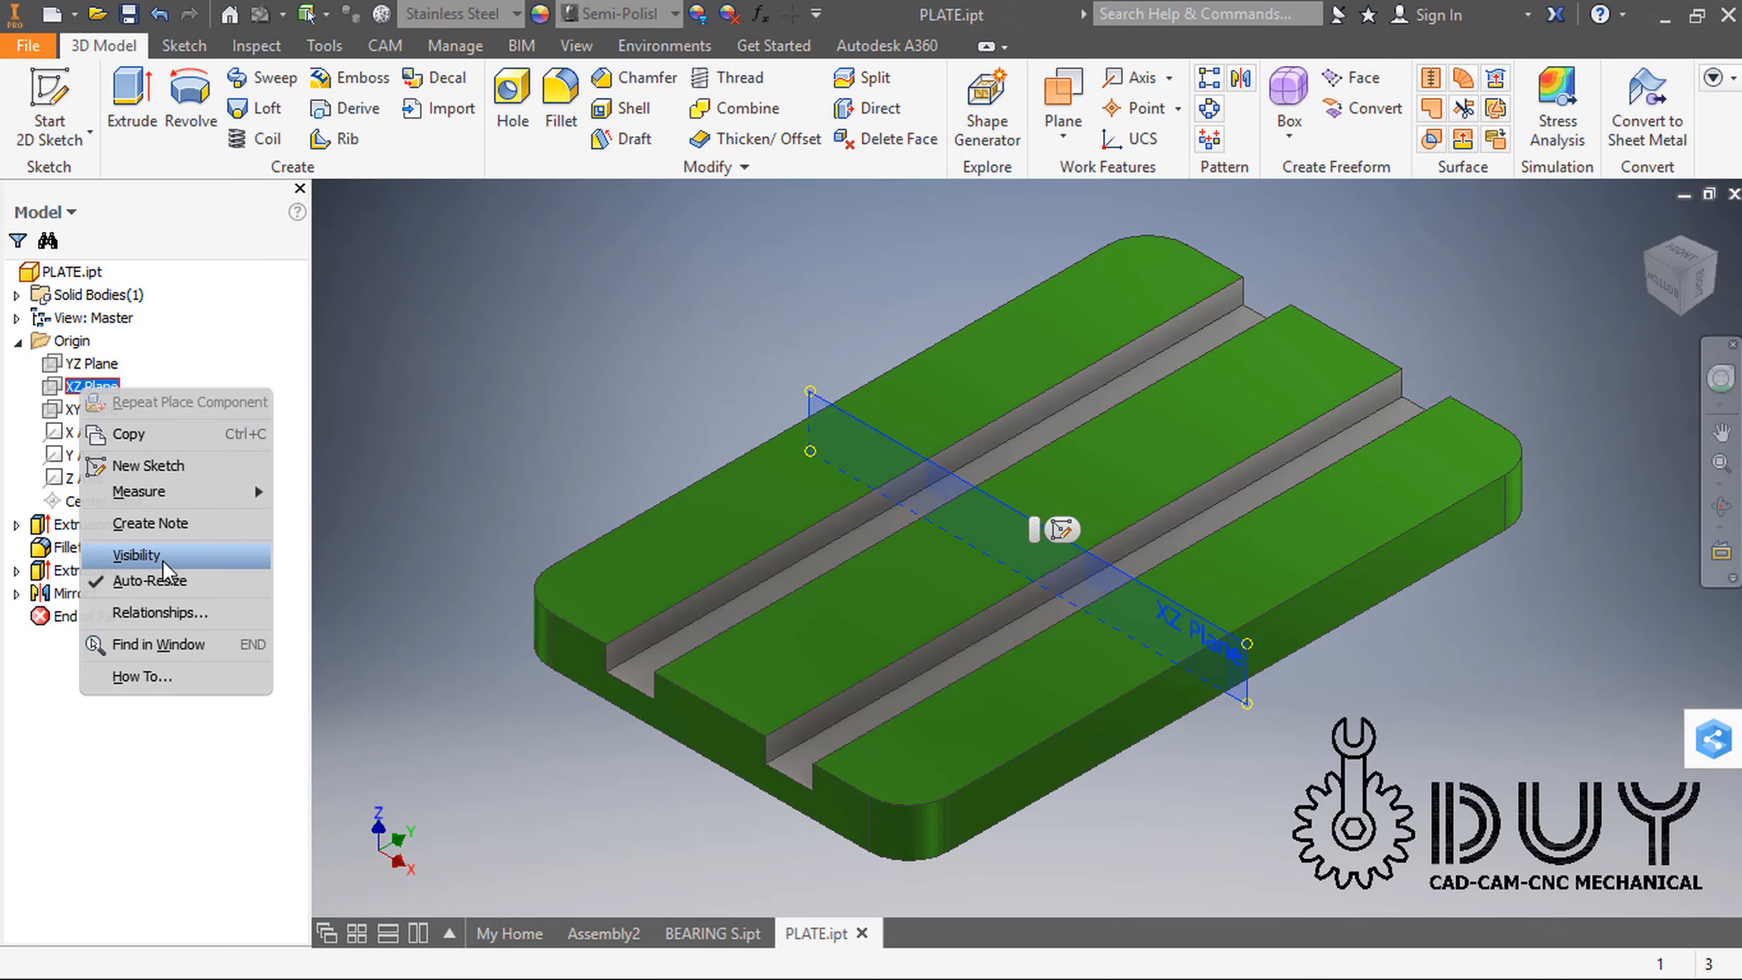
left_click(134, 565)
left_click(611, 932)
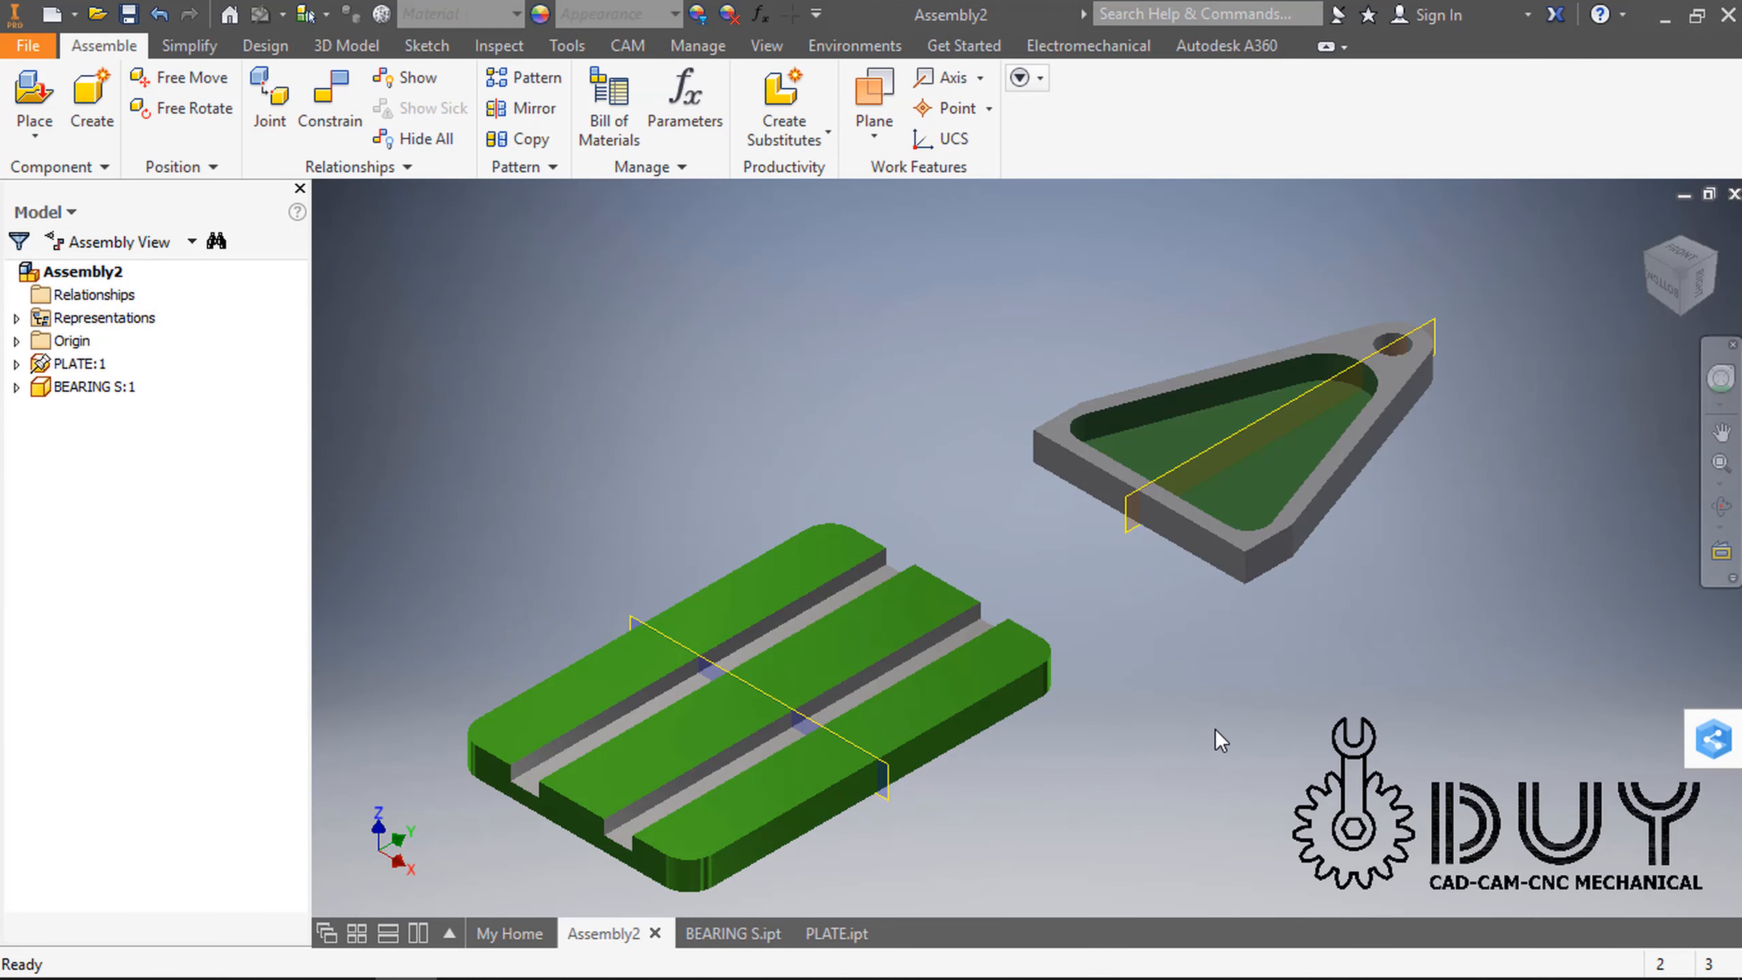
Step: Apply a mate constraint with 0 mm offset between the bearing's narrow base face and the floor of the plate's groove
key("c")
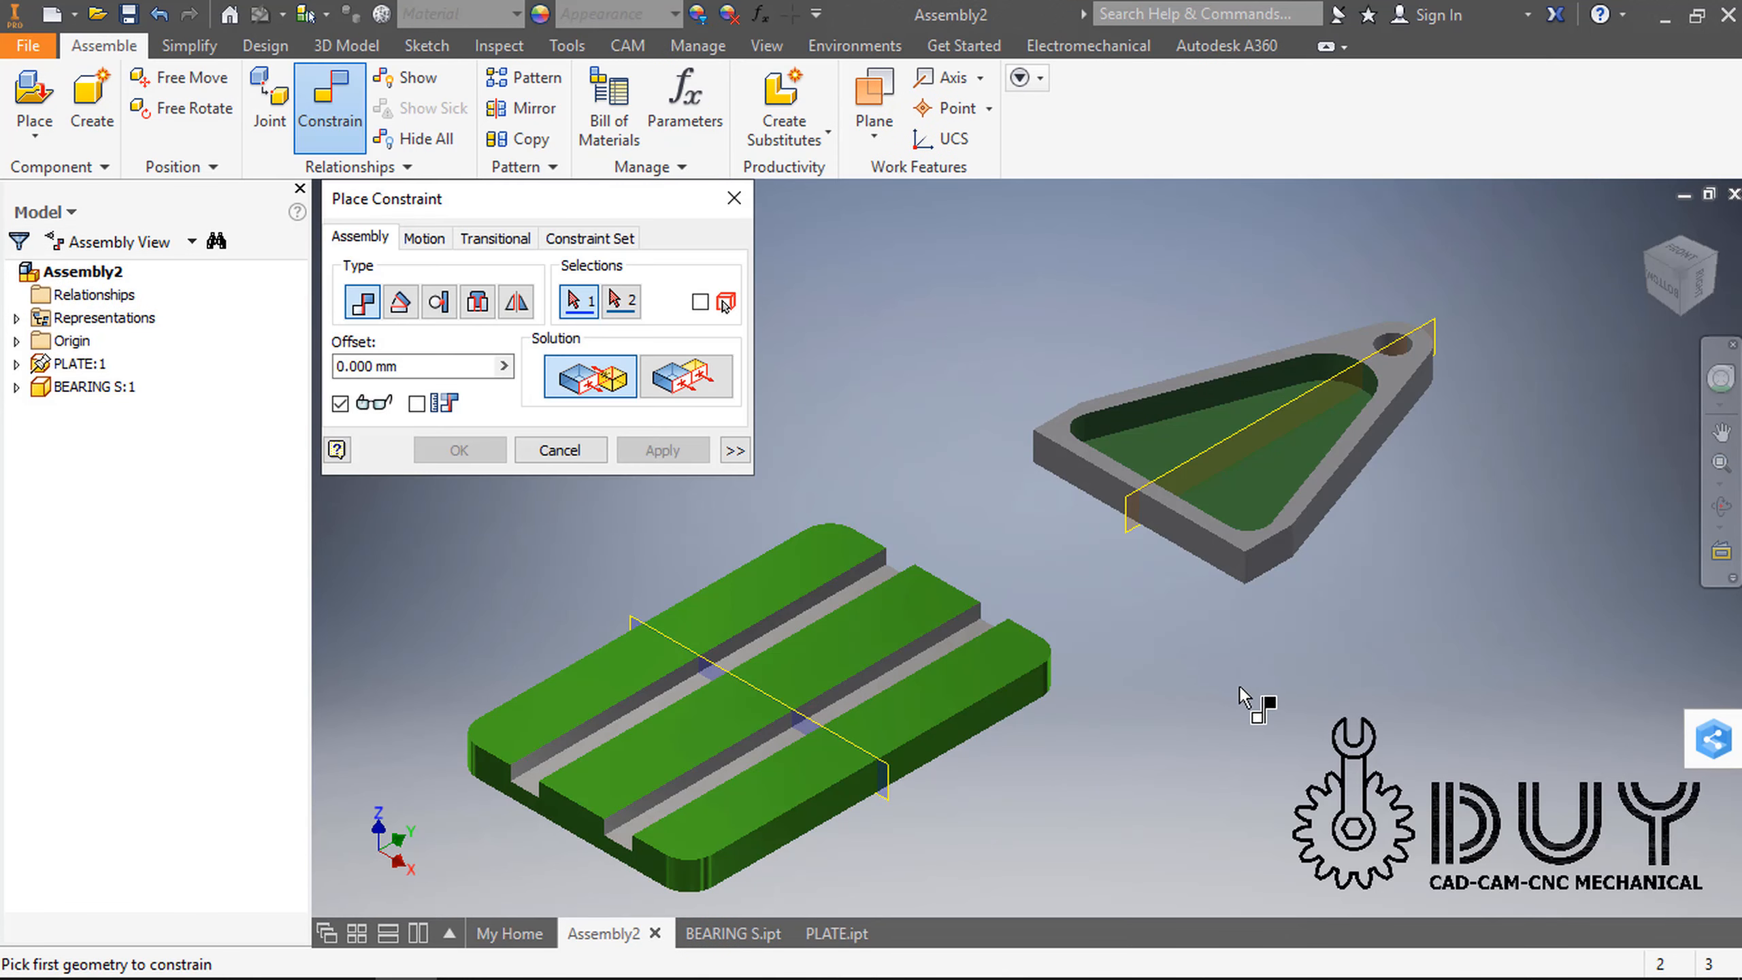
left_click(1217, 568)
scroll(954, 676, "up", 3)
left_click(919, 649)
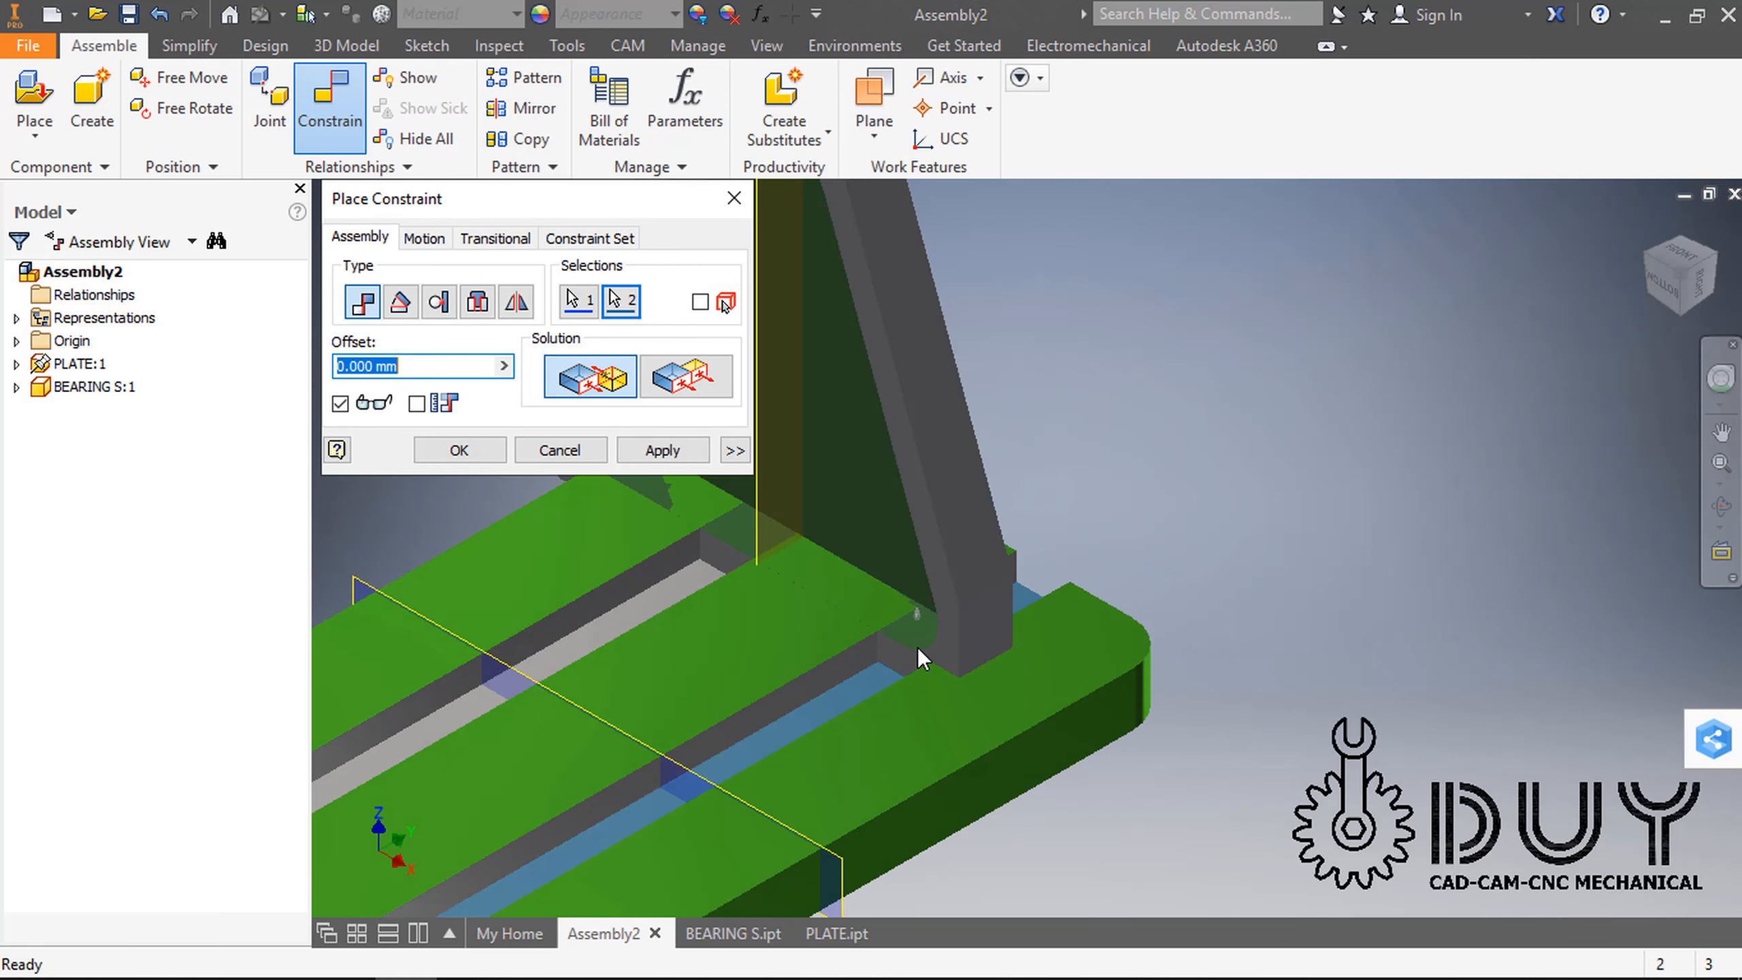
left_click(664, 451)
Step: Mate the bearing's broad pocketed face with the side wall of the same groove at 0 mm offset
middle_click_drag(886, 762, 1021, 741)
left_click(1032, 651)
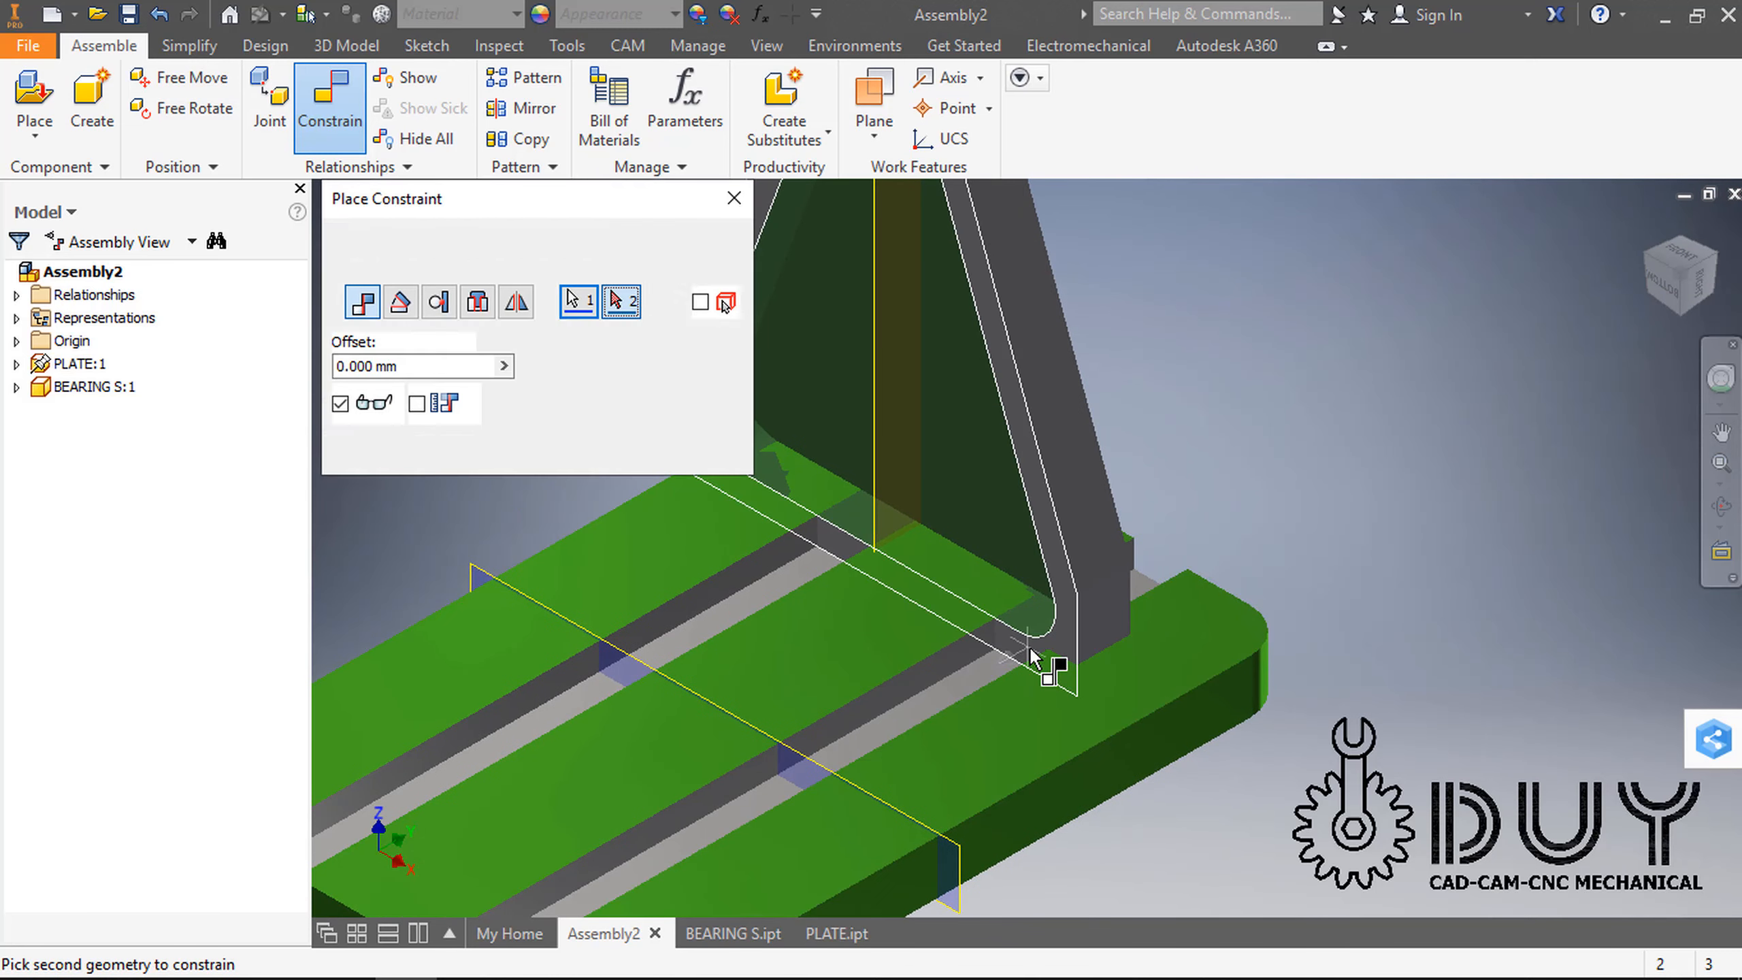
mouse_move(942, 712)
middle_mouse_down("shift")
mouse_move(1027, 707)
mouse_move(922, 723)
middle_mouse_up("shift")
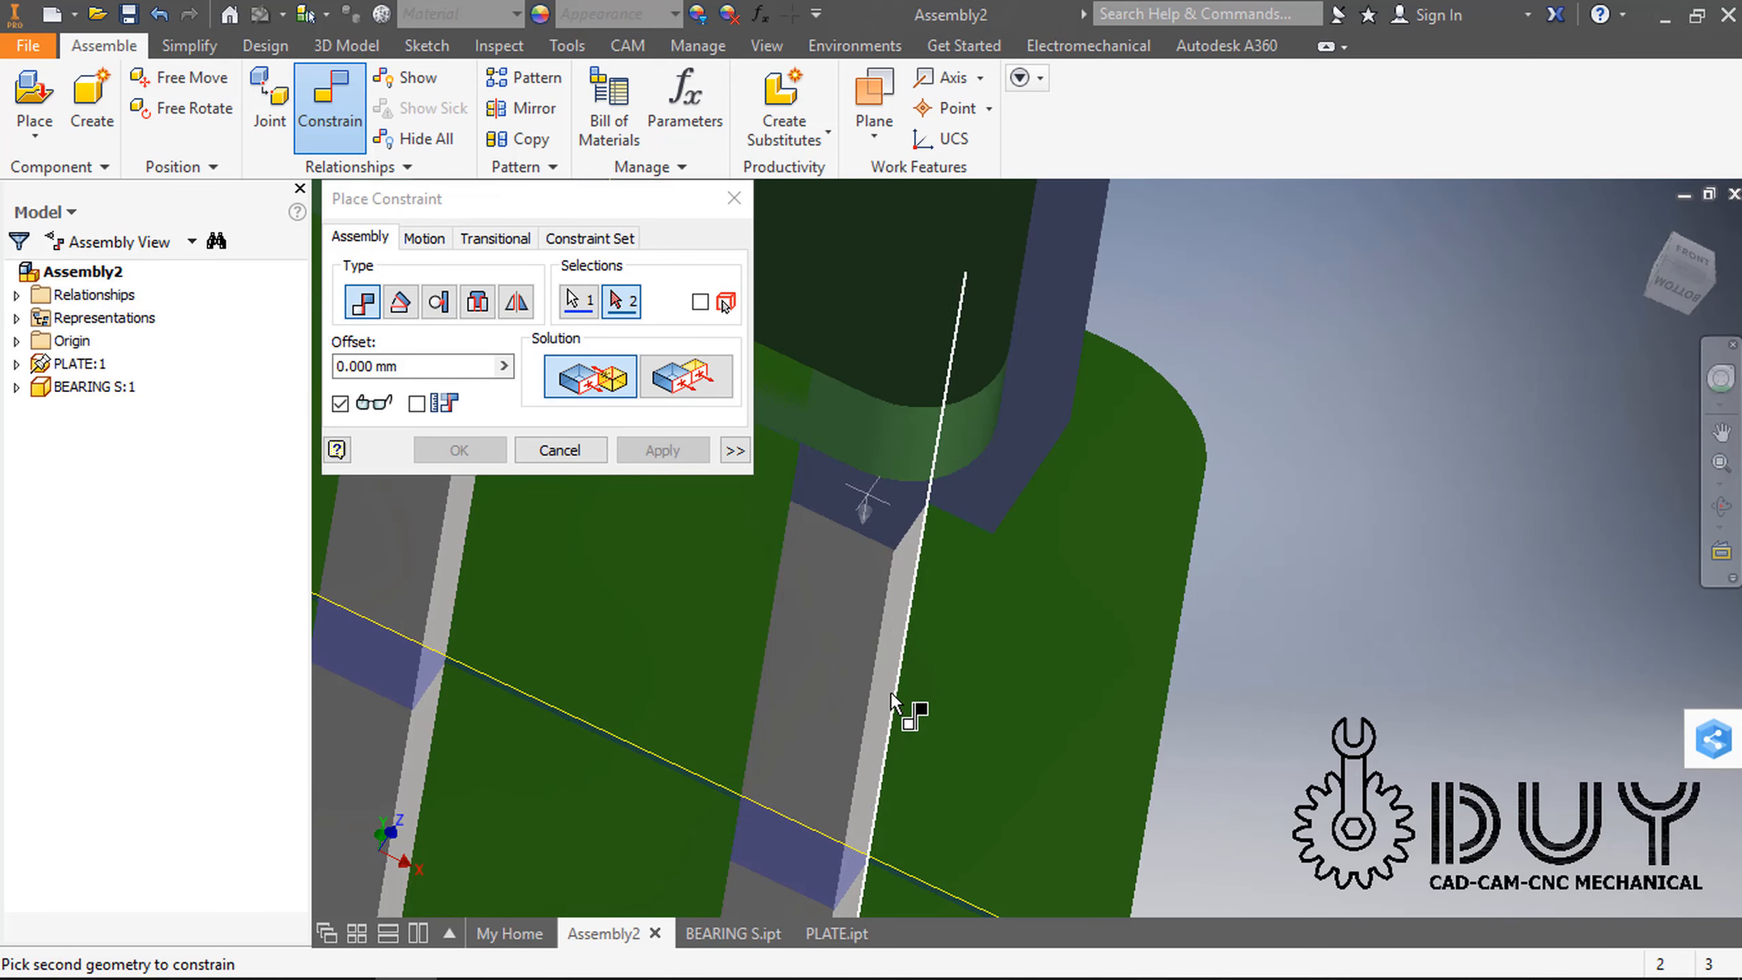
left_click(889, 691)
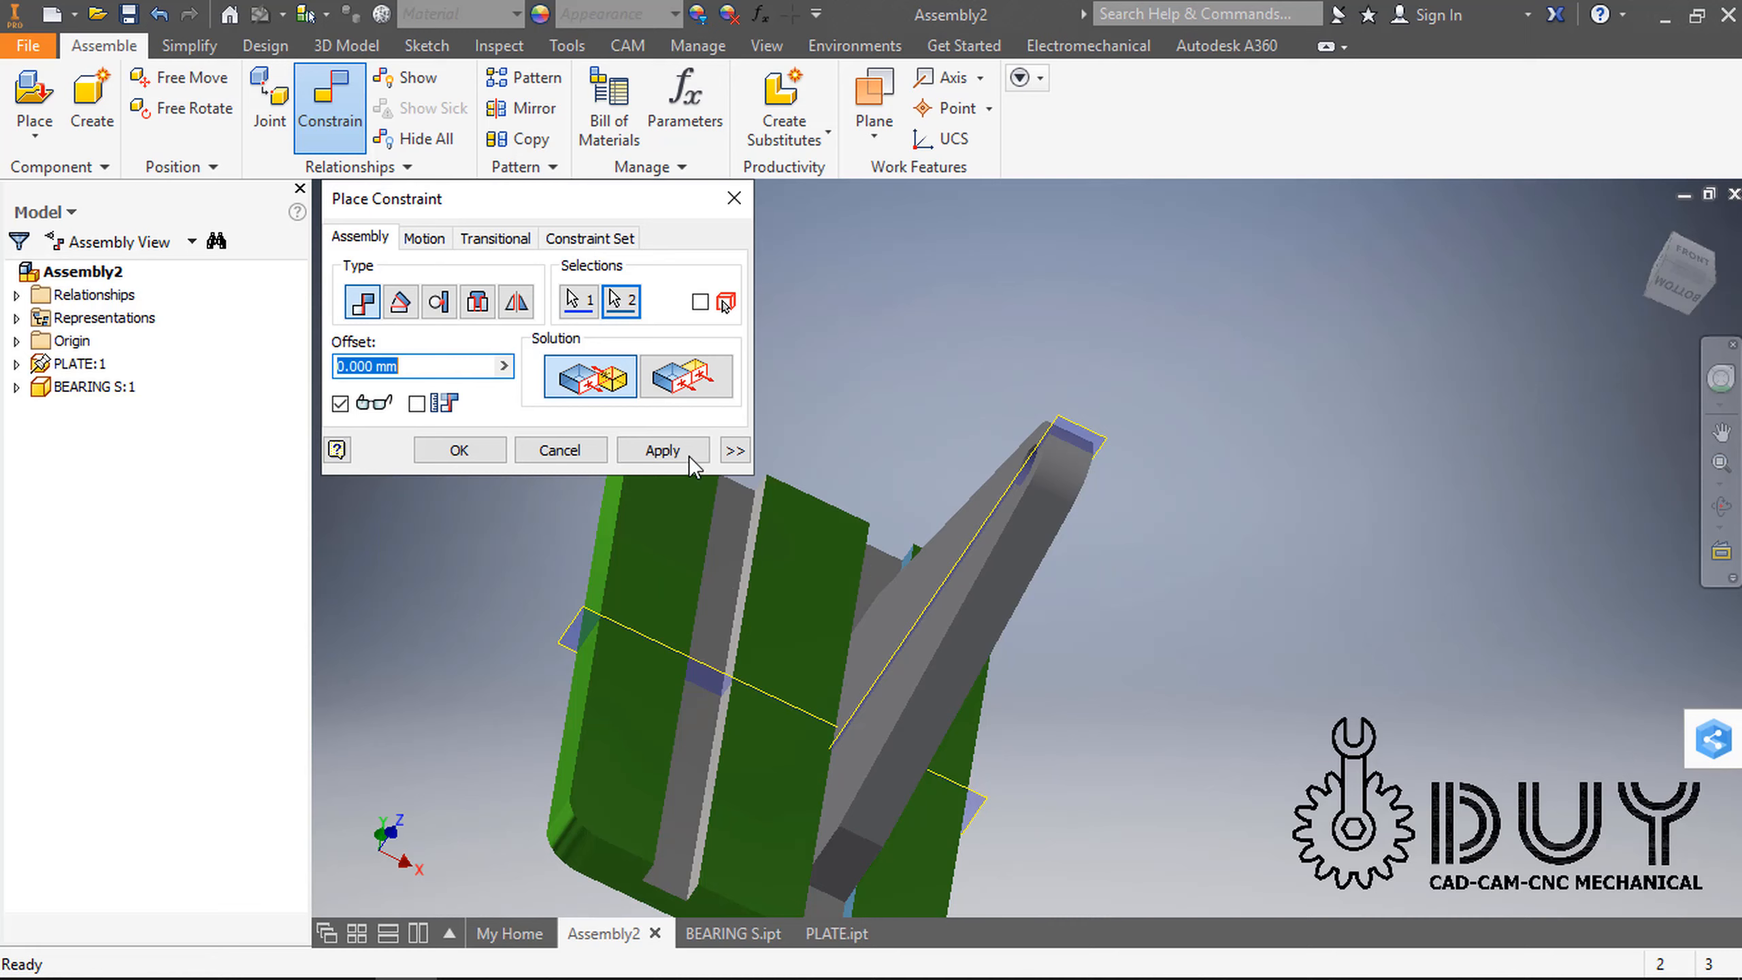
left_click(689, 455)
left_click(597, 457)
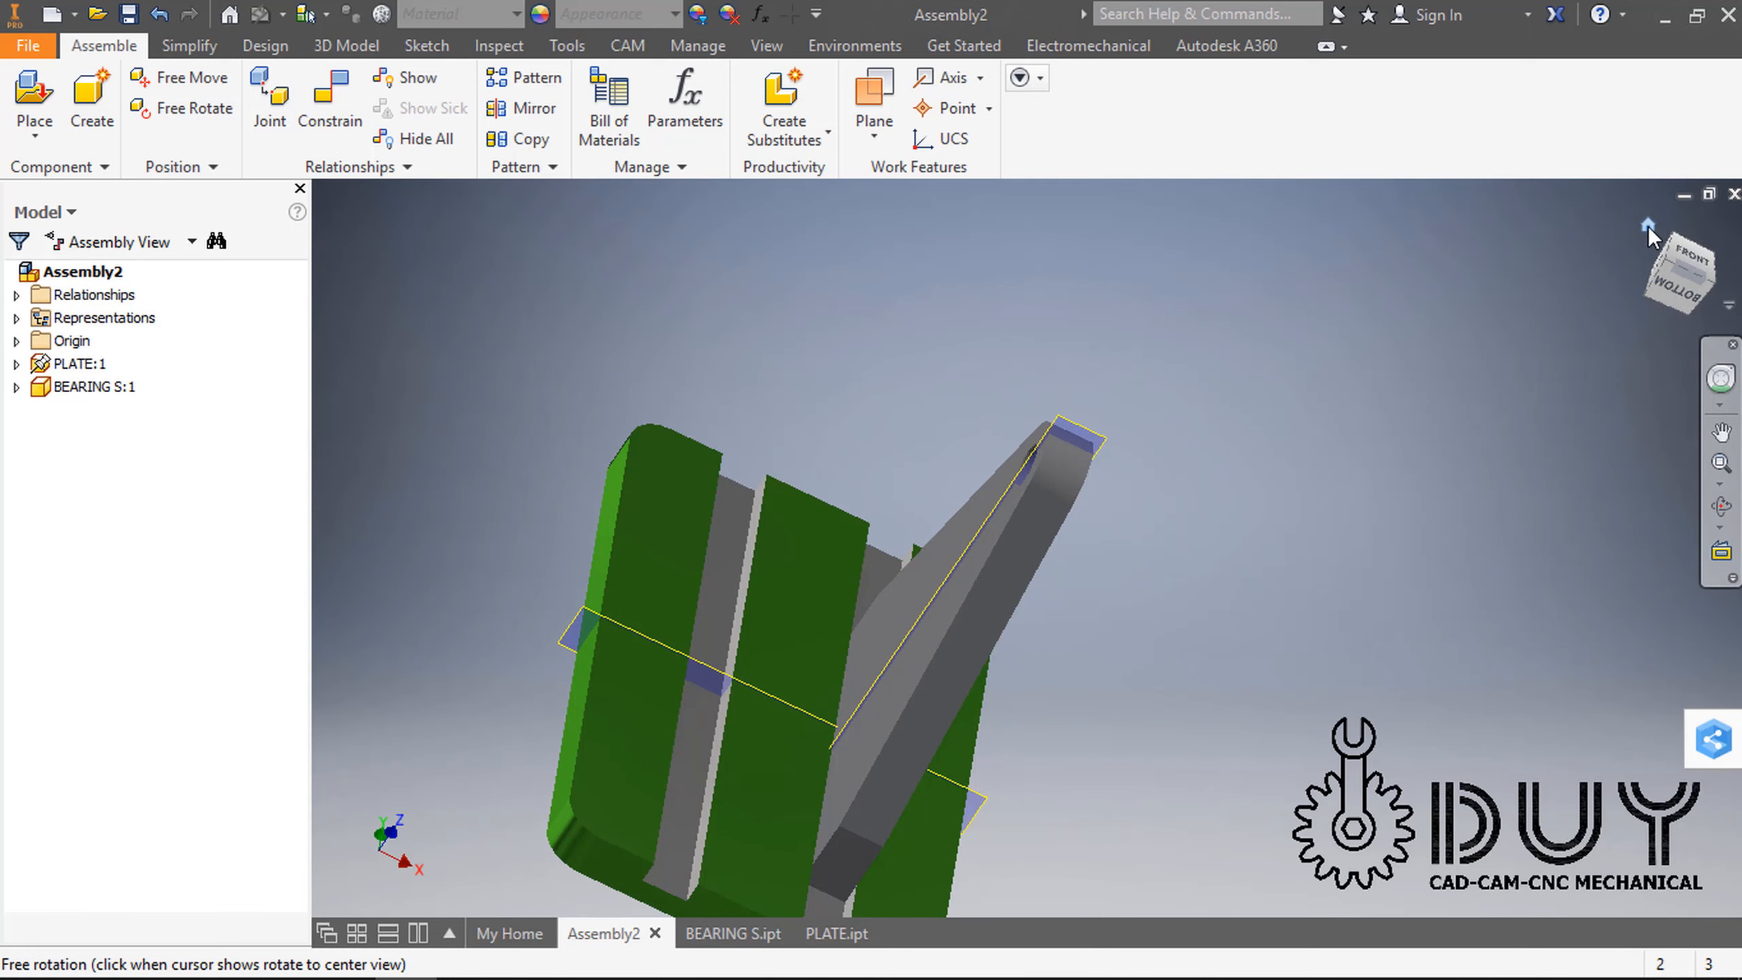
Step: Centre the bearing along the groove by constraining its YZ plane to the plate's XZ plane with 0 mm offset
left_click(1649, 226)
left_click_drag(1066, 572, 1493, 646)
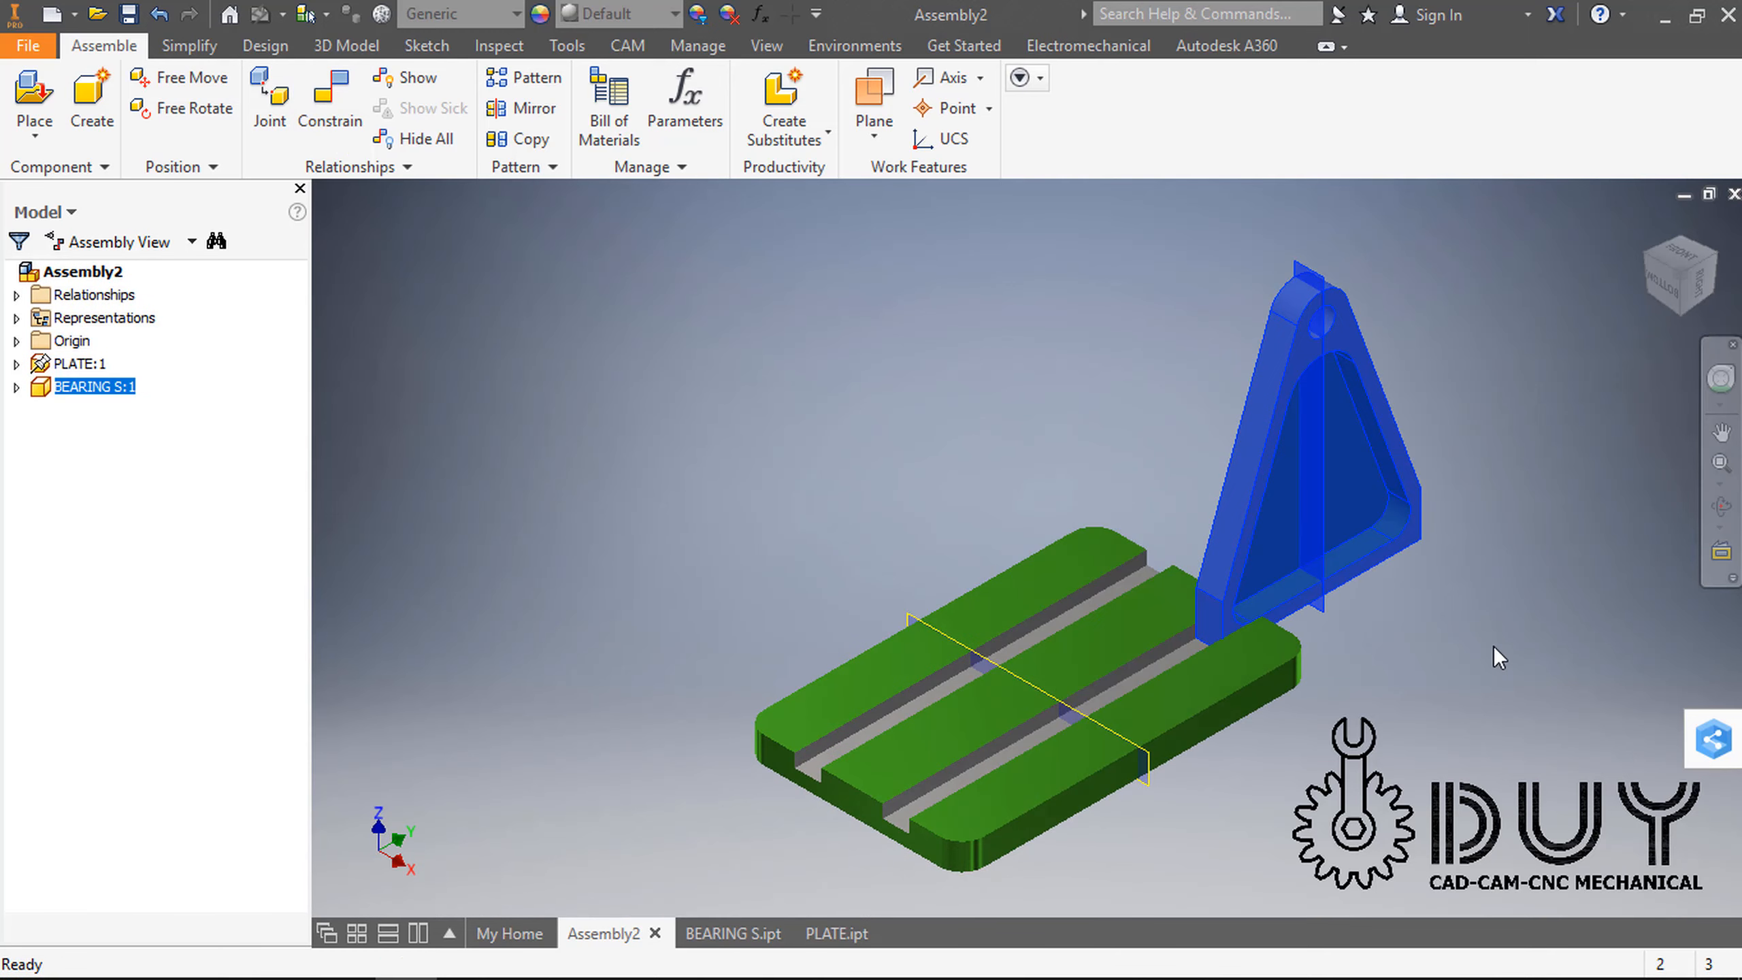
right_click(1459, 643)
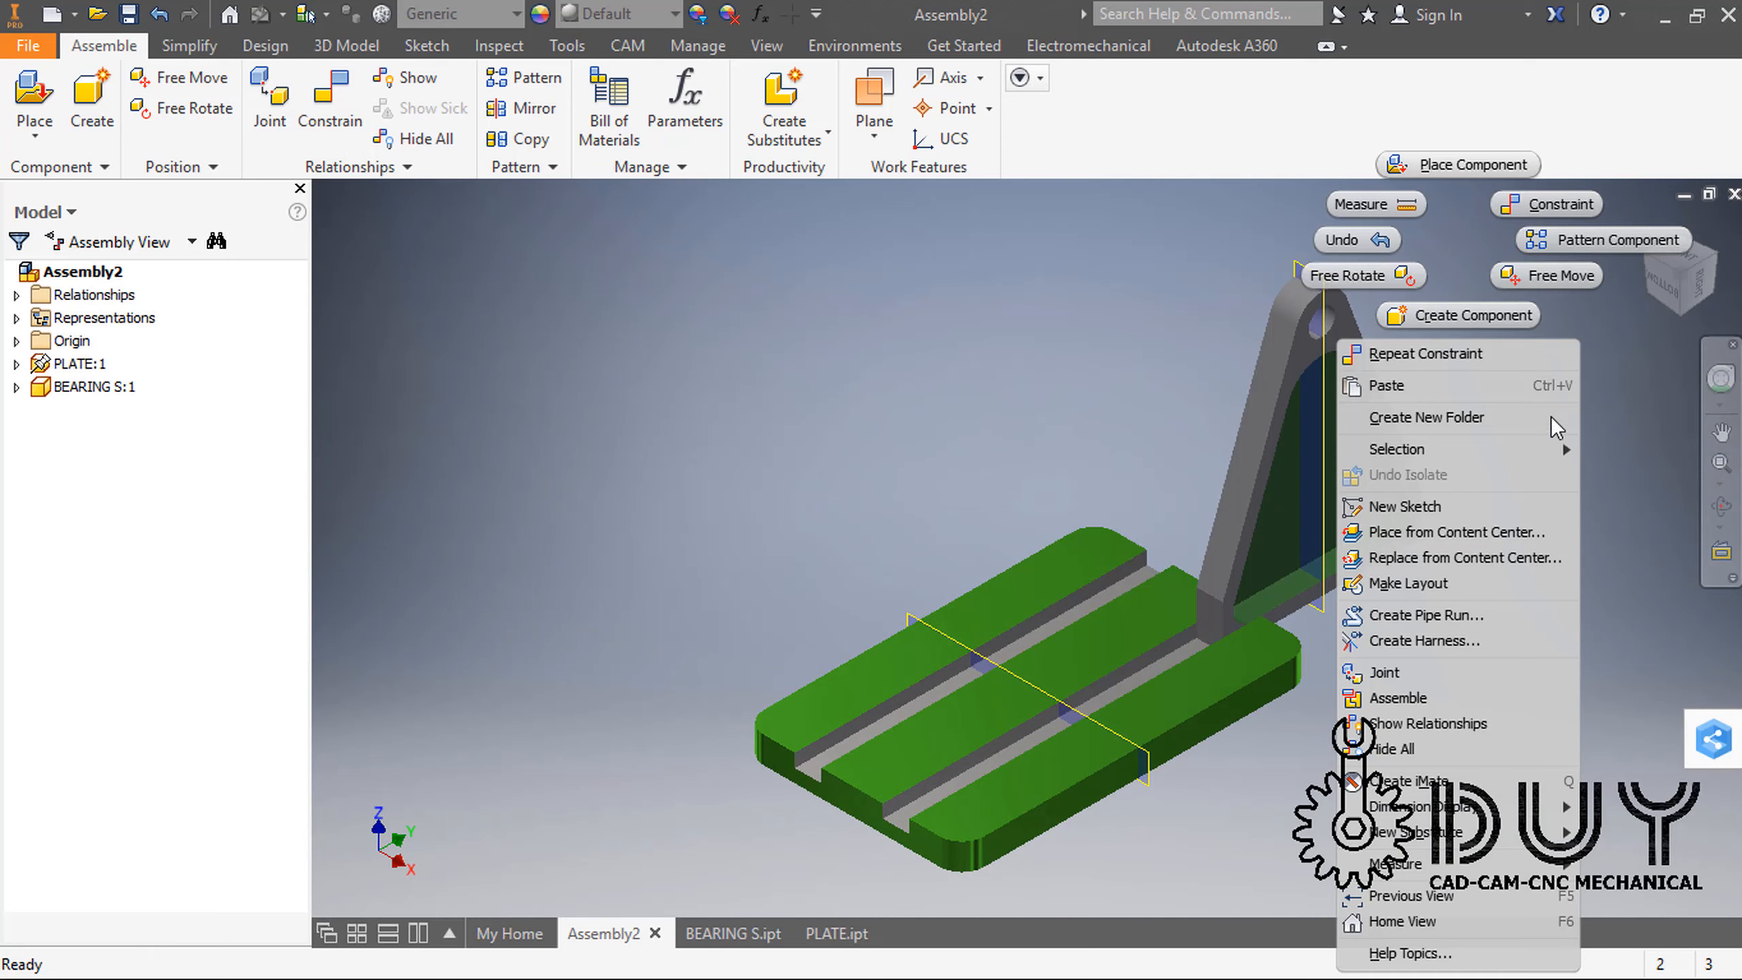
left_click(1570, 206)
left_click(1324, 507)
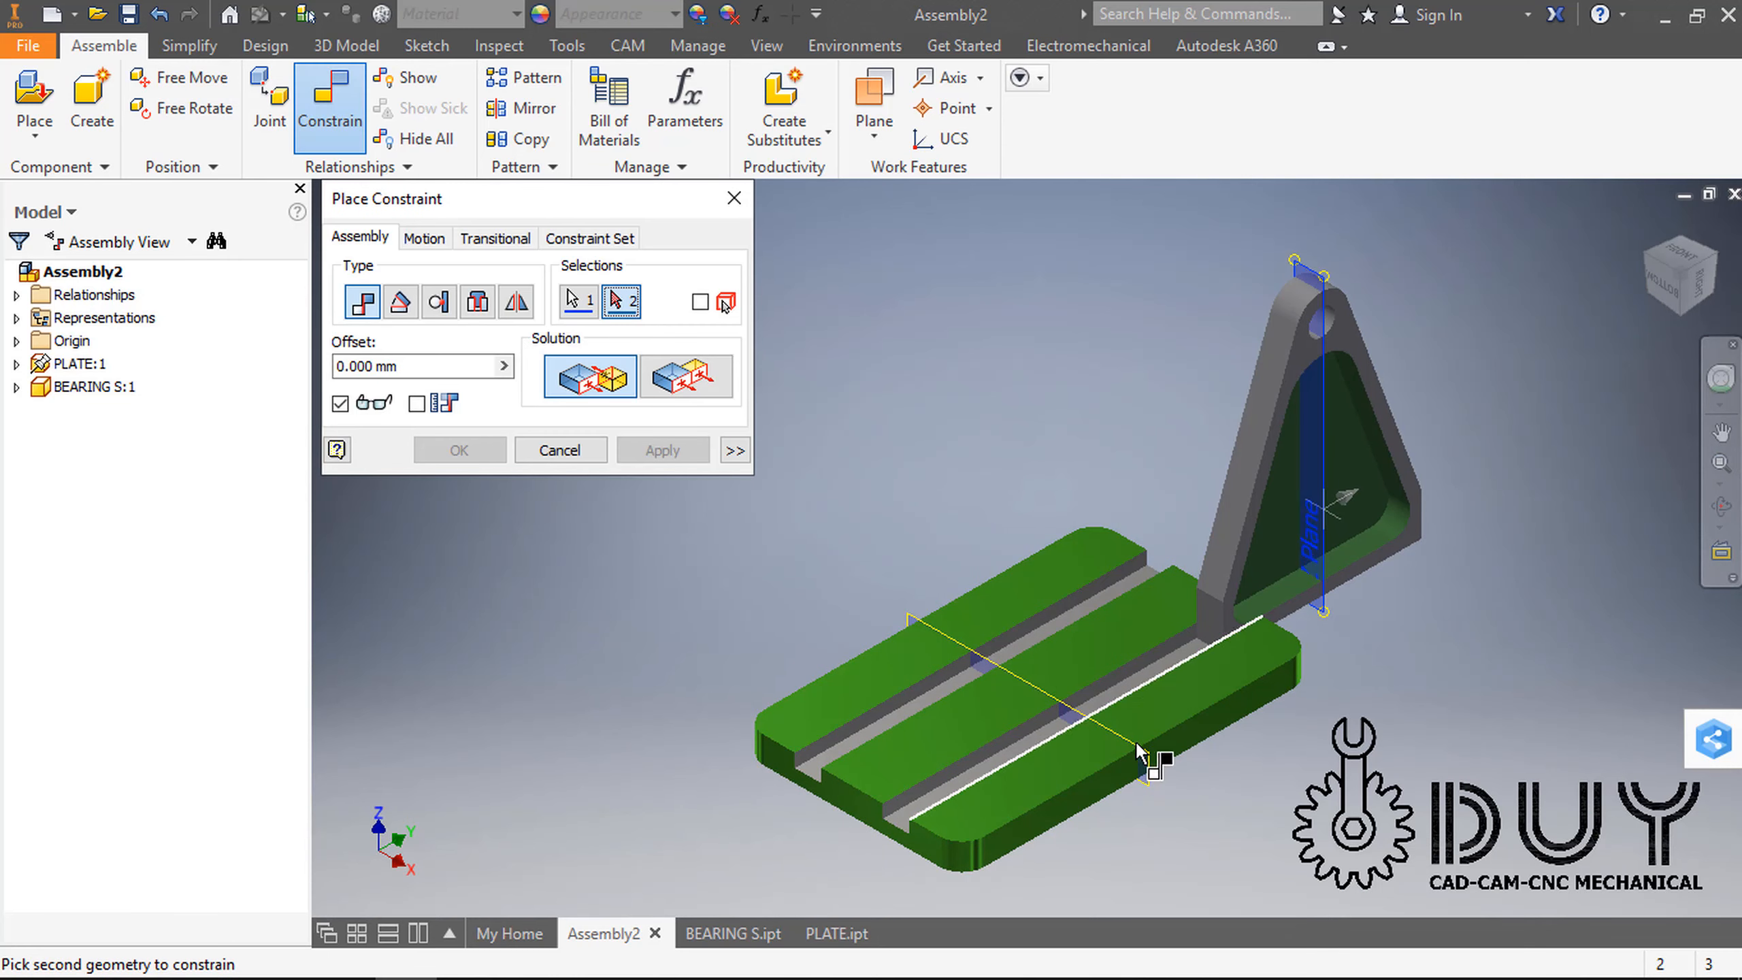
left_click(1149, 778)
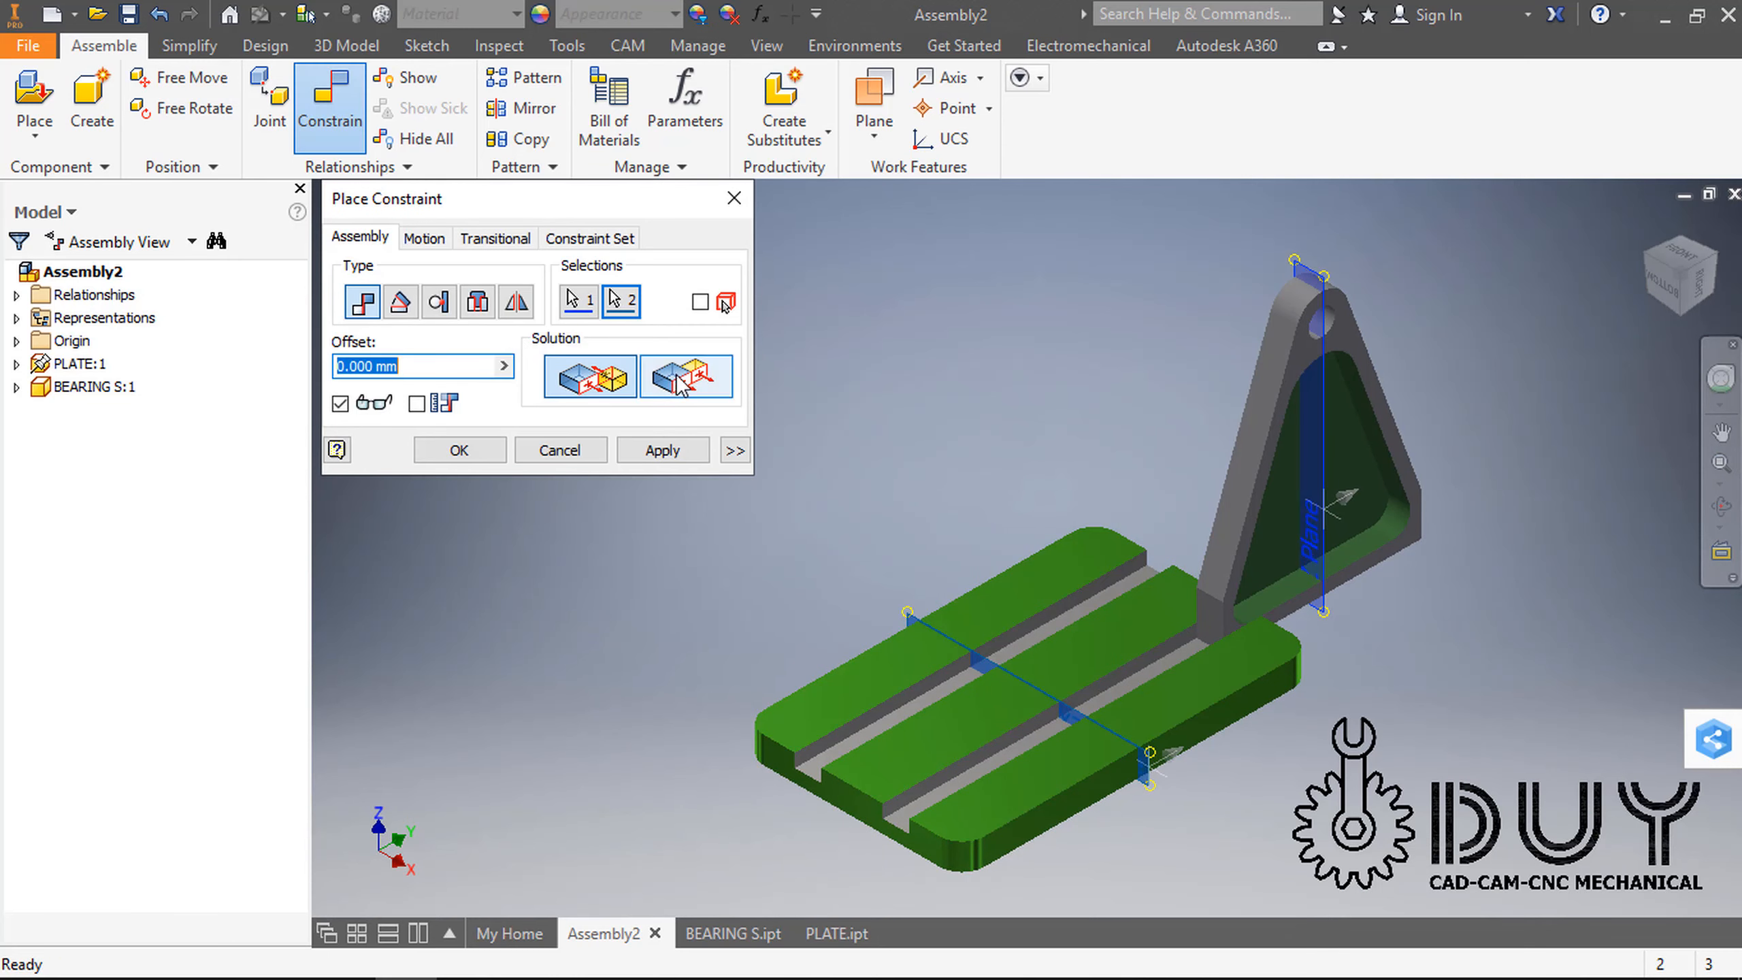
left_click(661, 450)
left_click(560, 451)
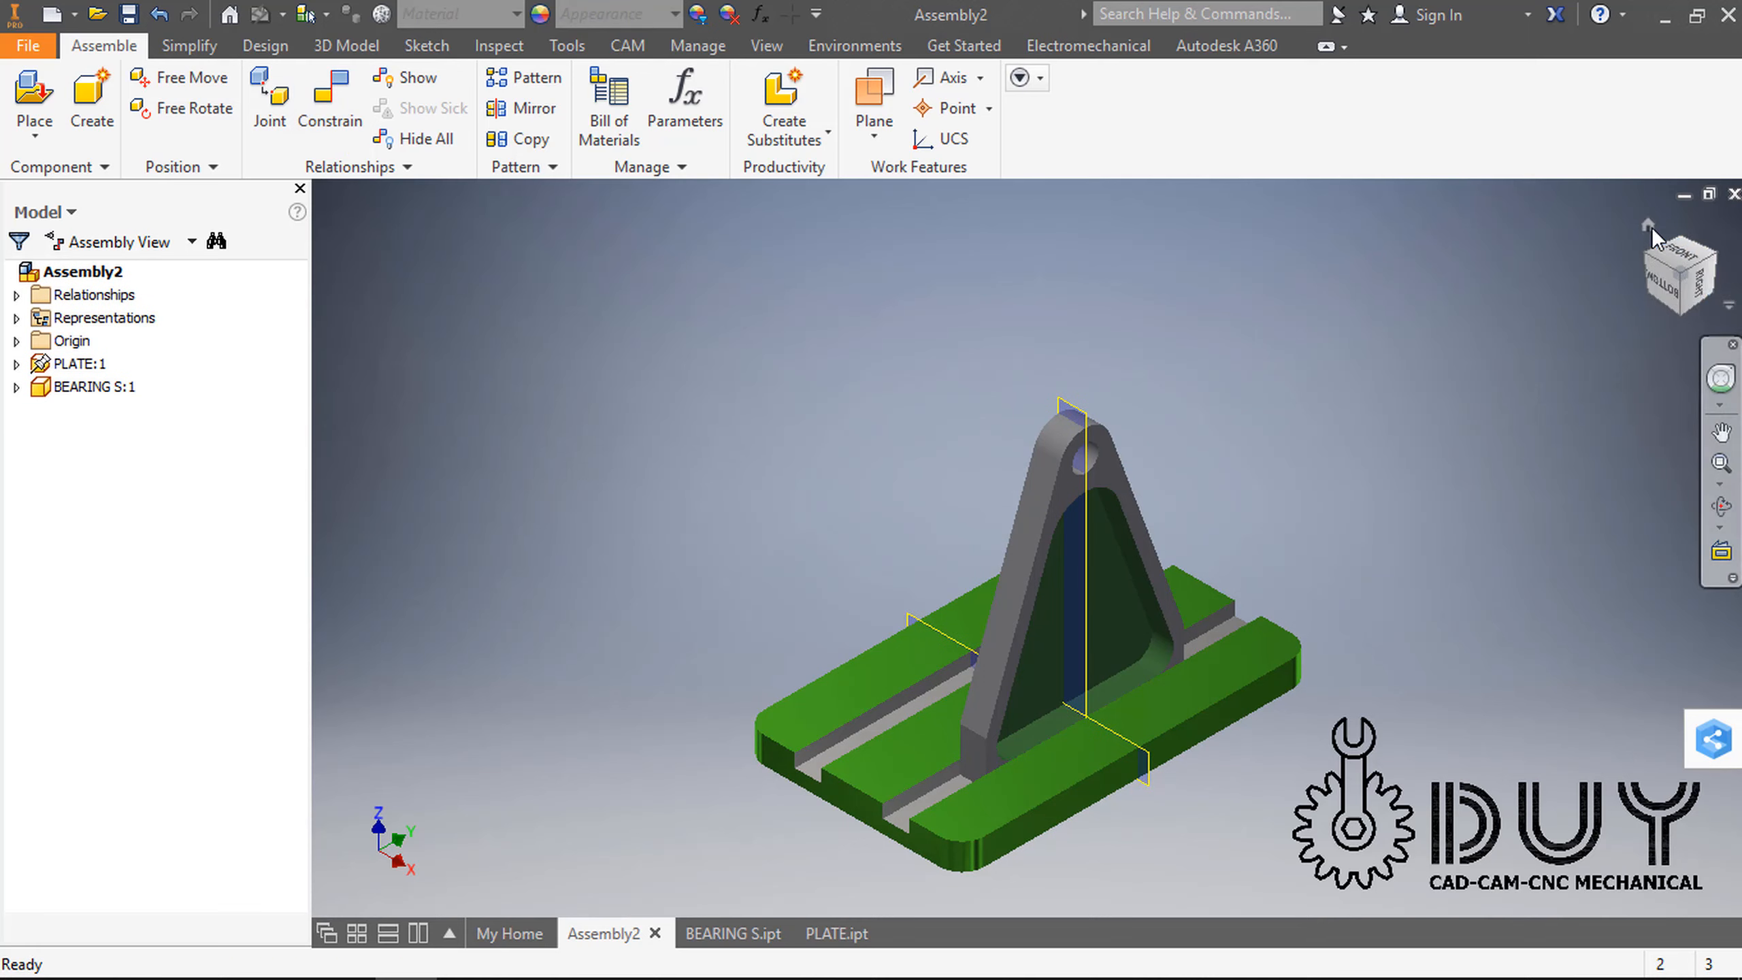
scroll(1388, 439, "down", 5)
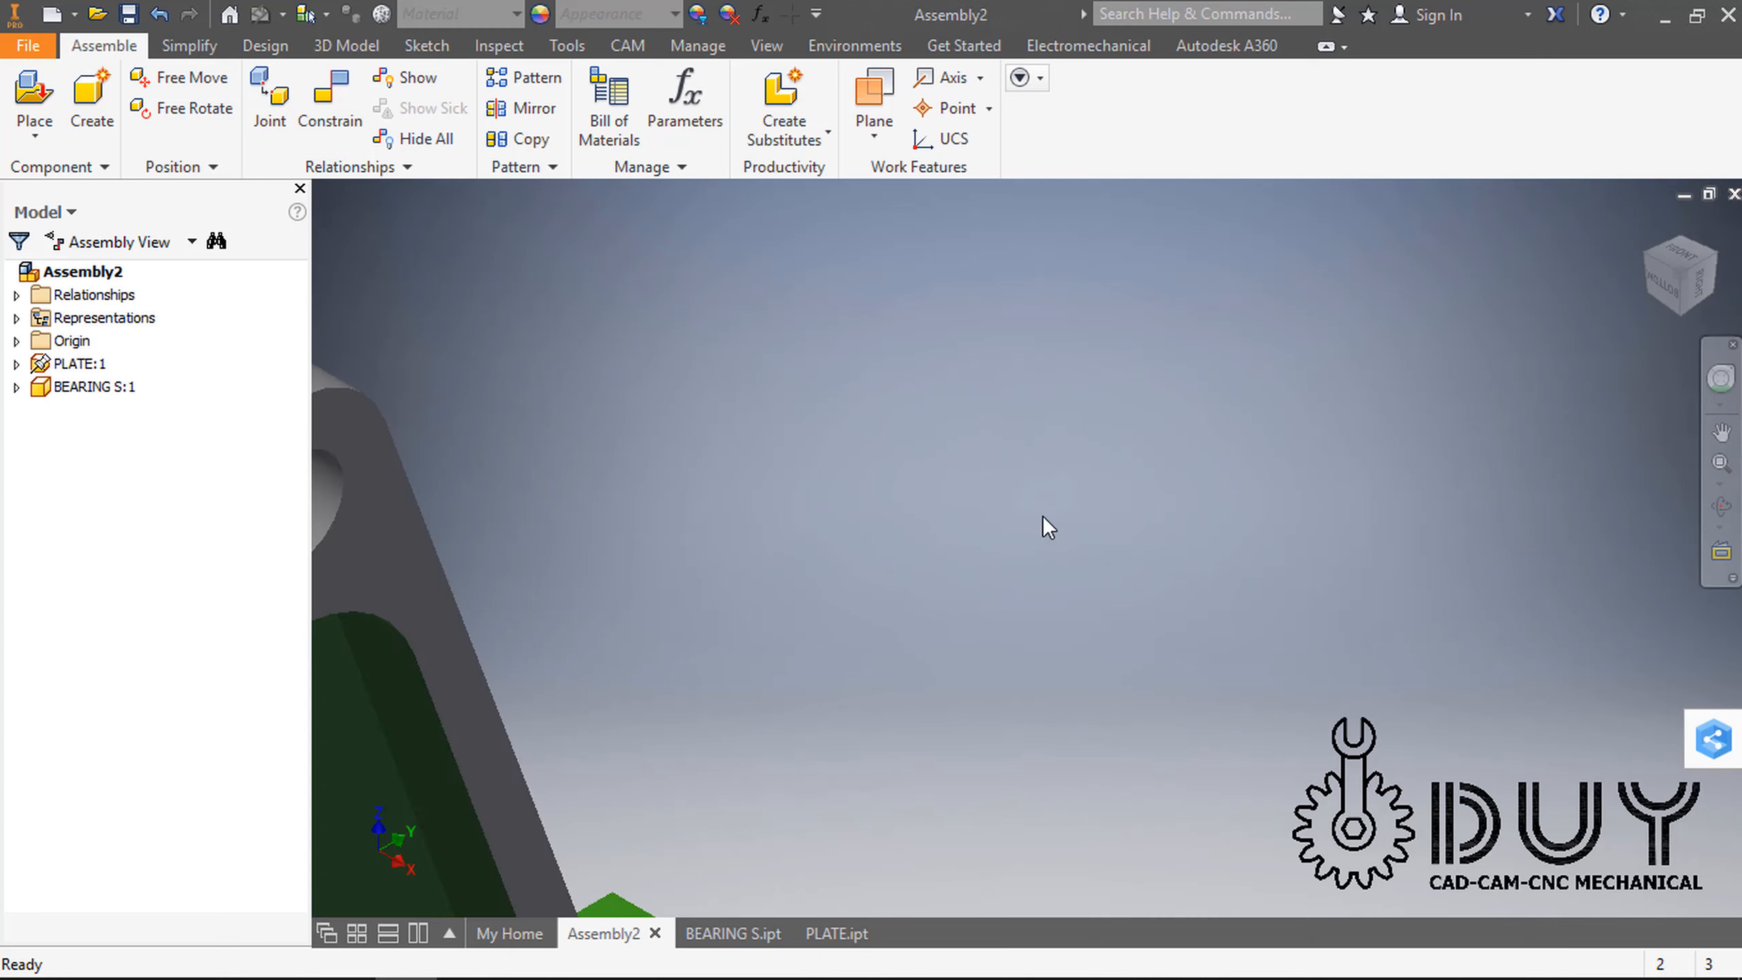
scroll(1029, 516, "up", 4)
middle_click_drag(895, 590, 1053, 461)
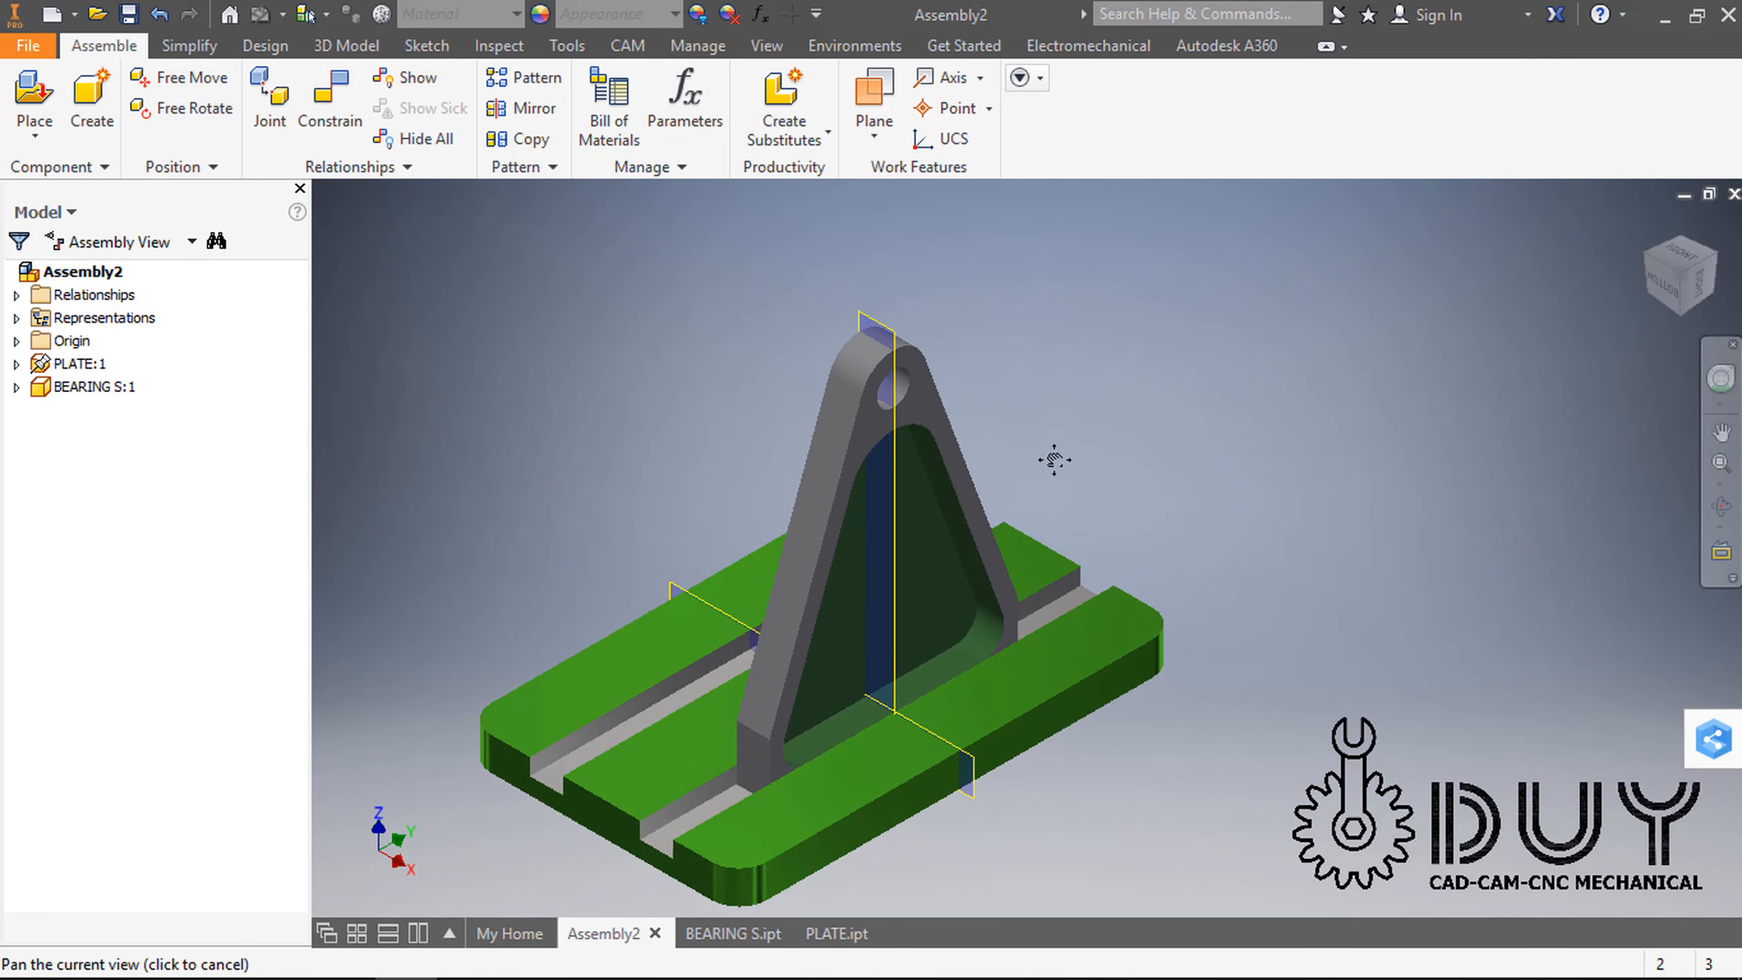
Step: Start placing existing components in the assembly to bring up the part files in the 4-4-2020 folder
left_click(55, 135)
left_click(60, 190)
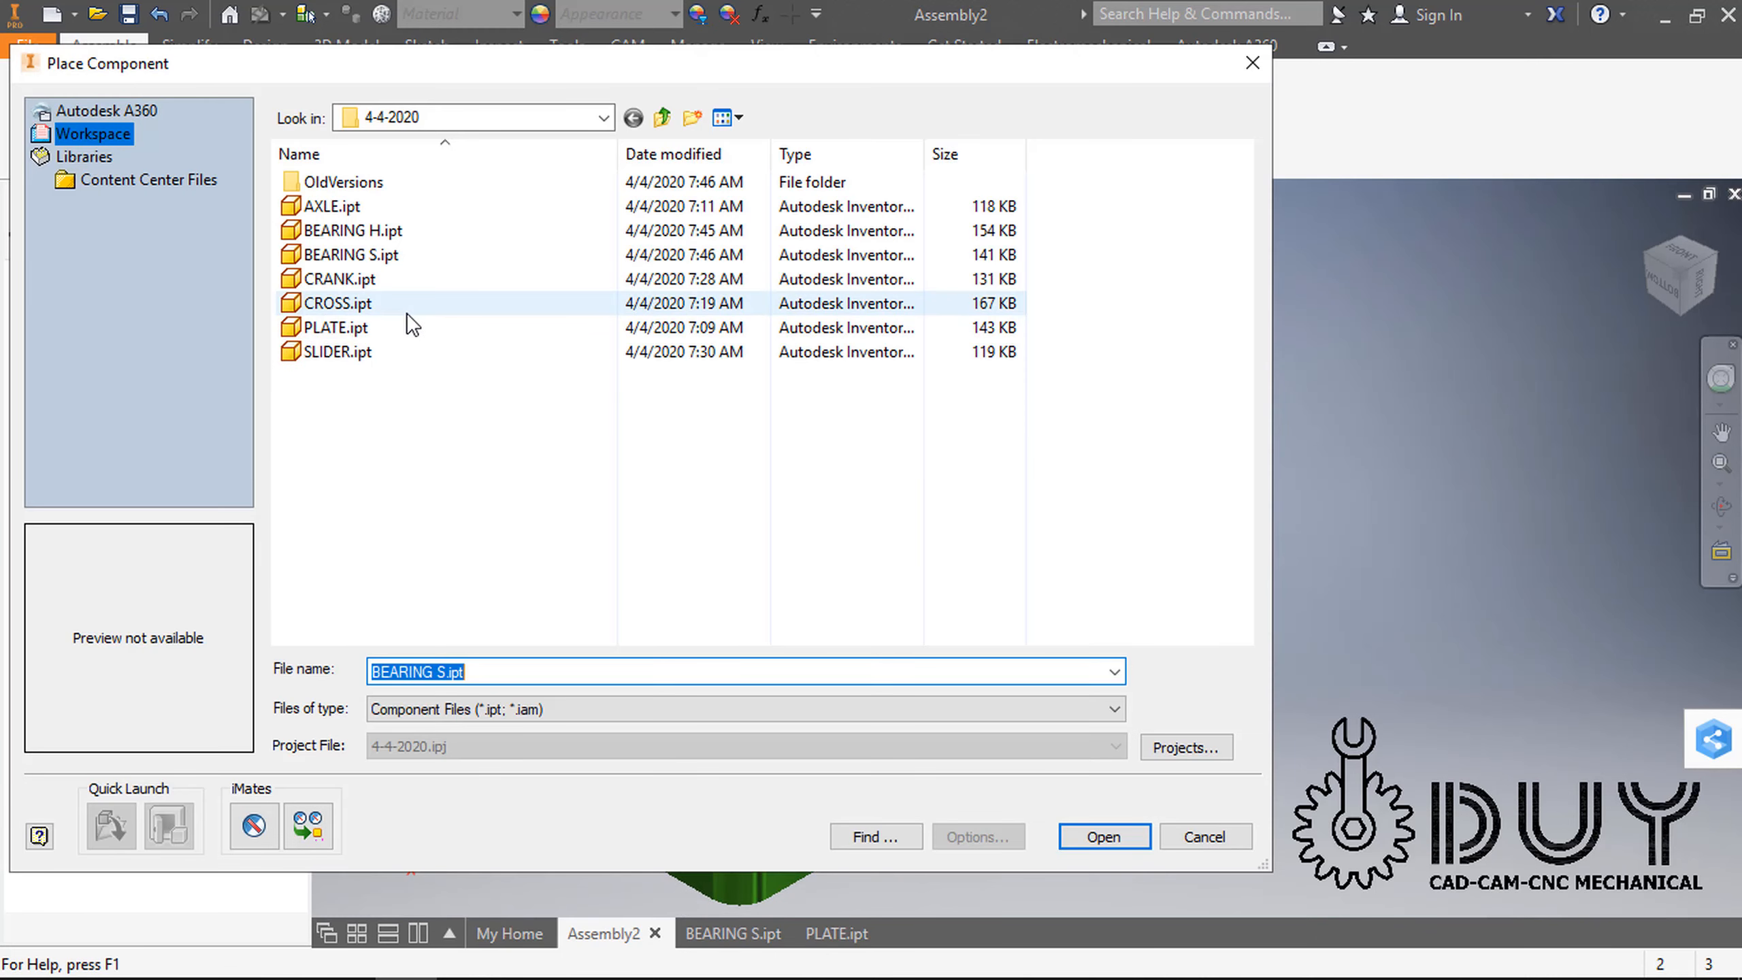
left_click(406, 313)
left_click(415, 287)
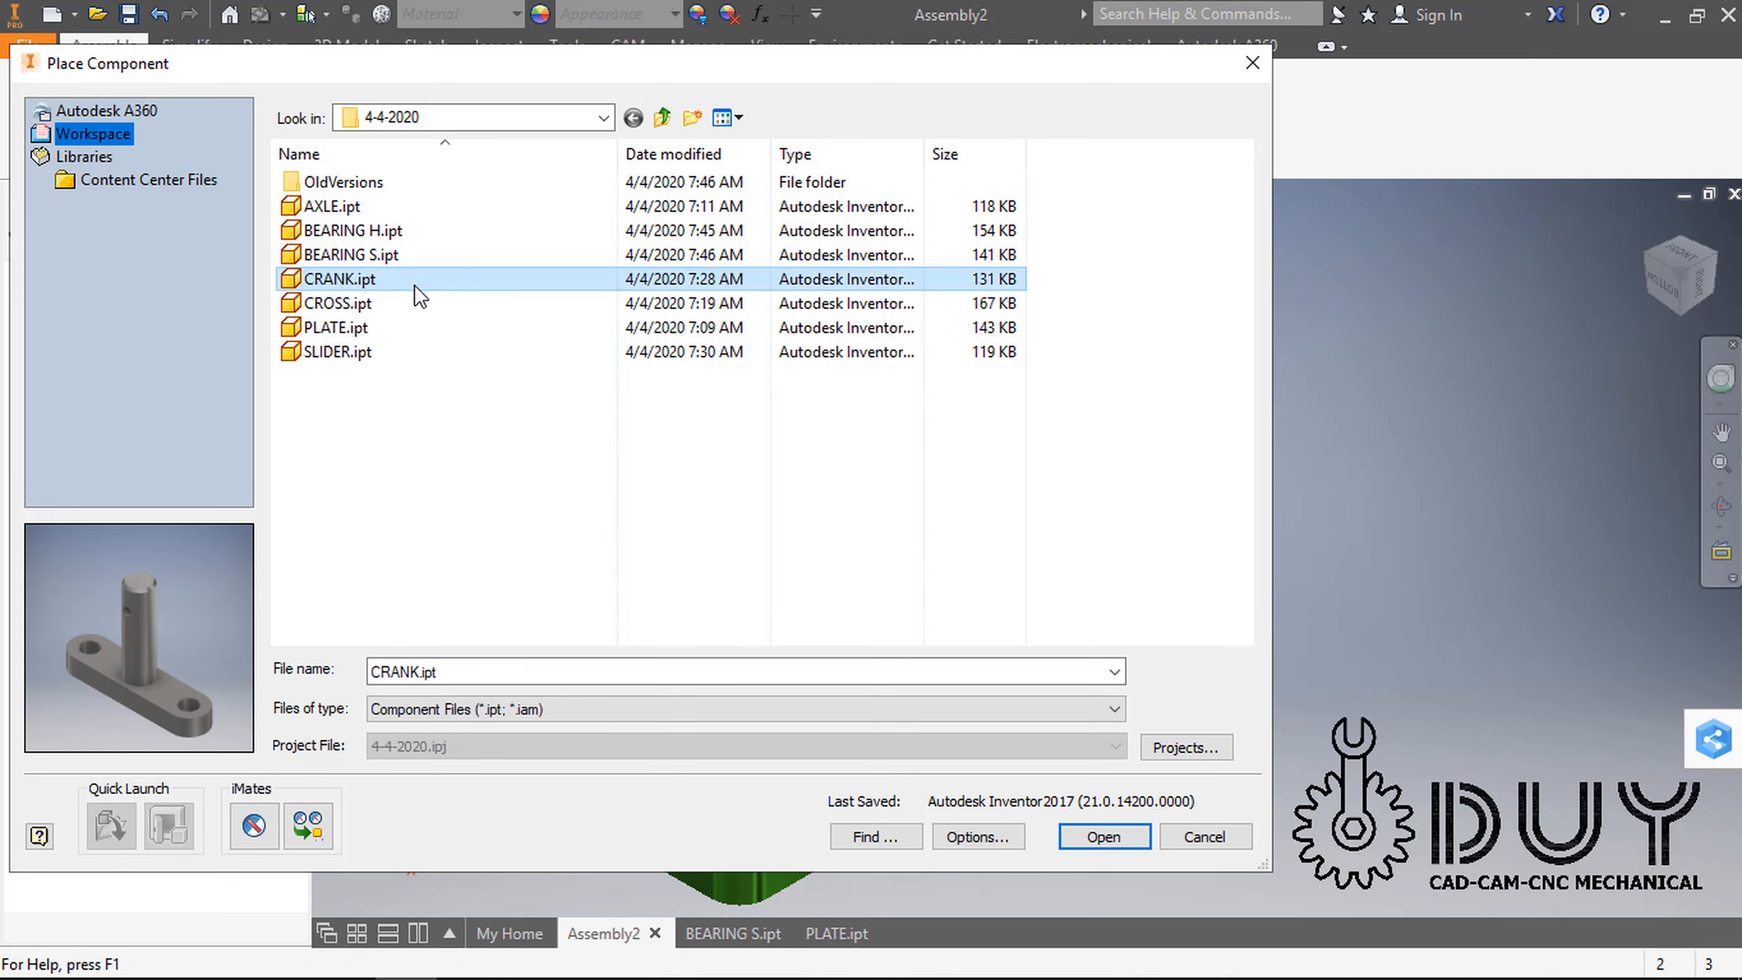
left_click(412, 255, "ctrl")
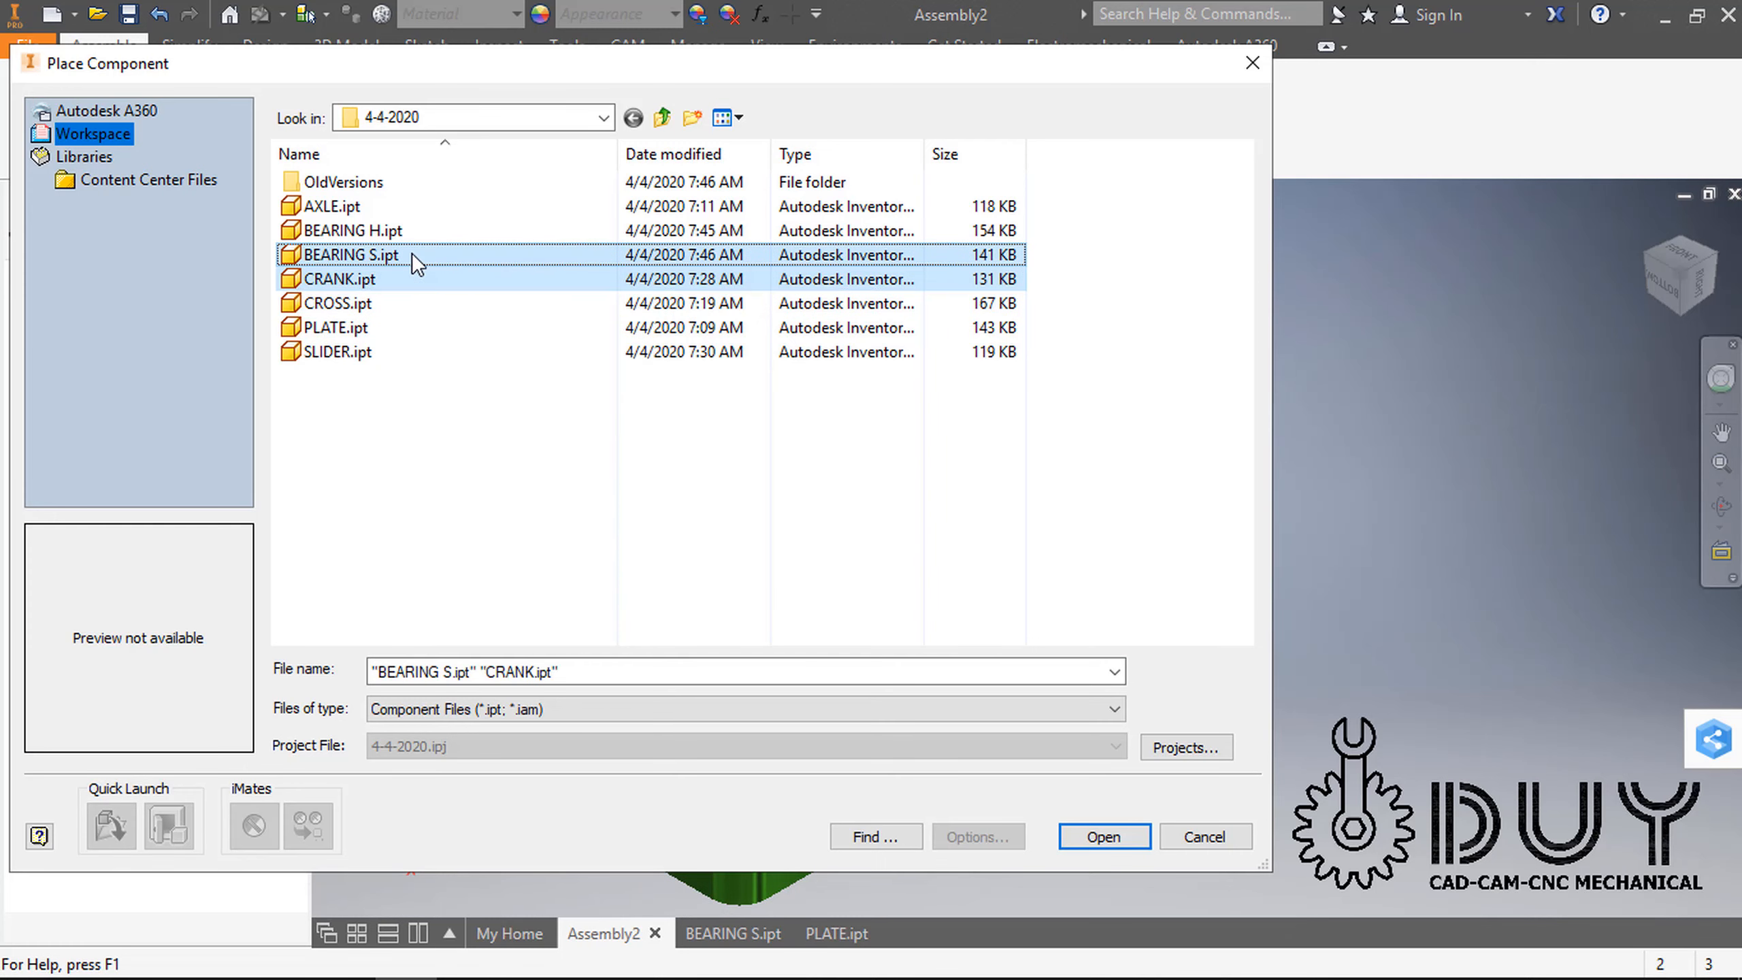
left_click(403, 274)
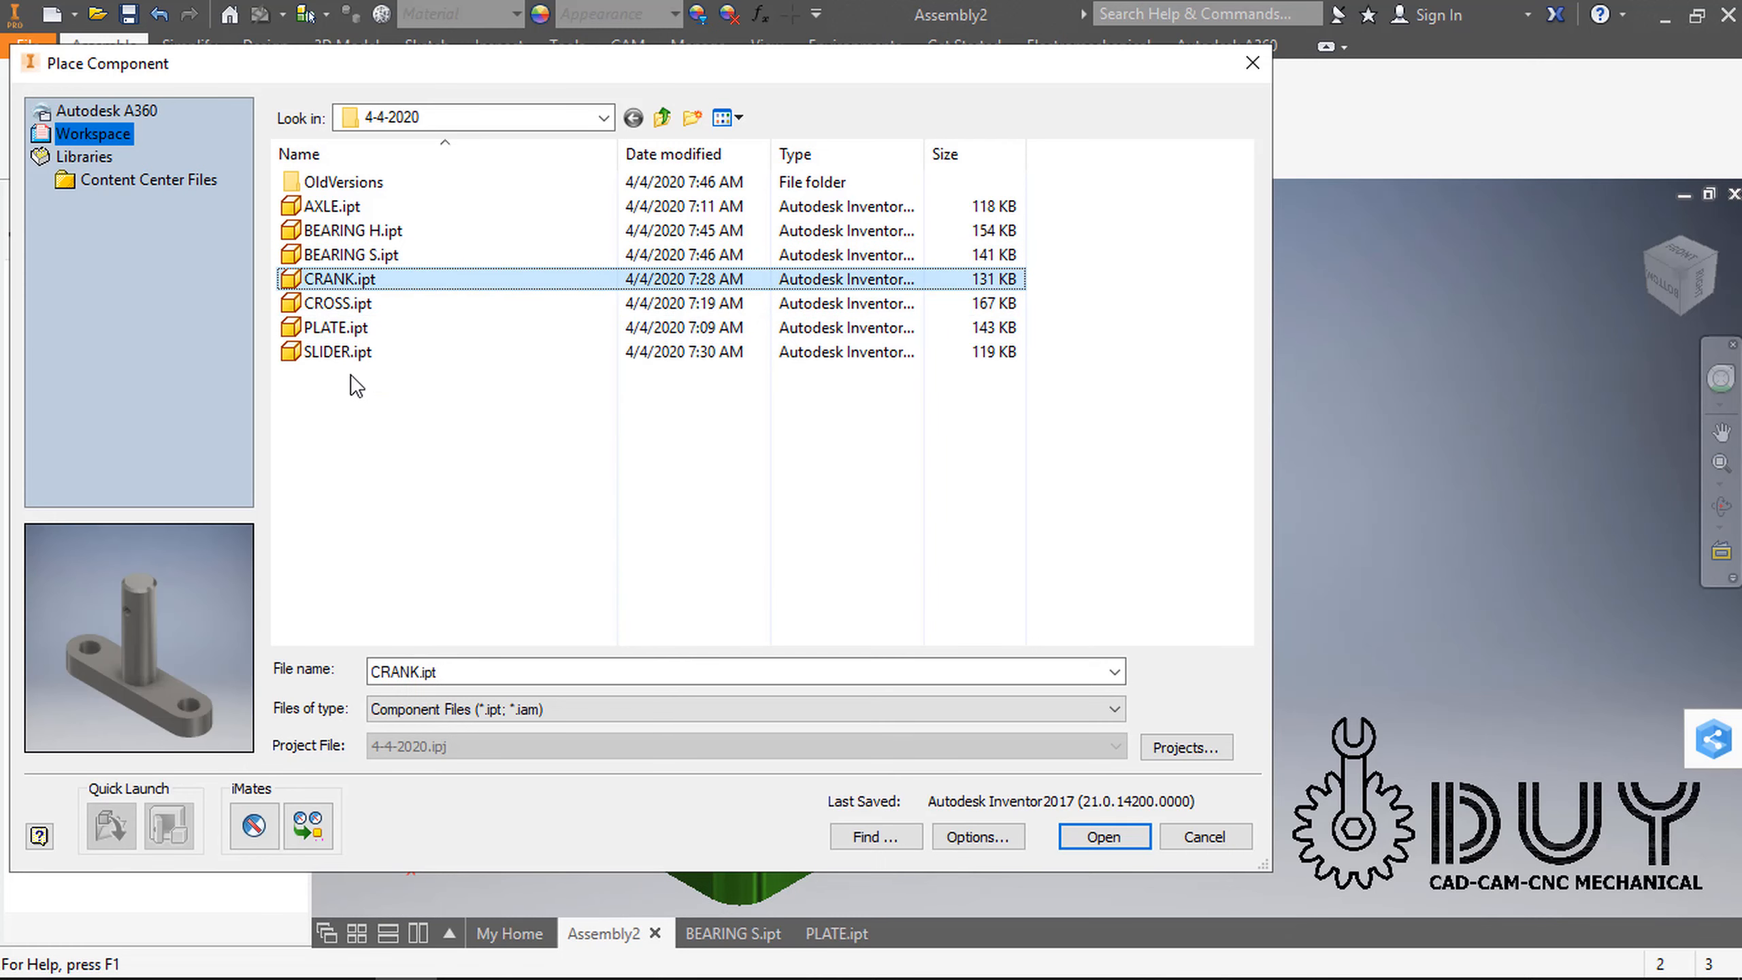
left_click(351, 334, "shift")
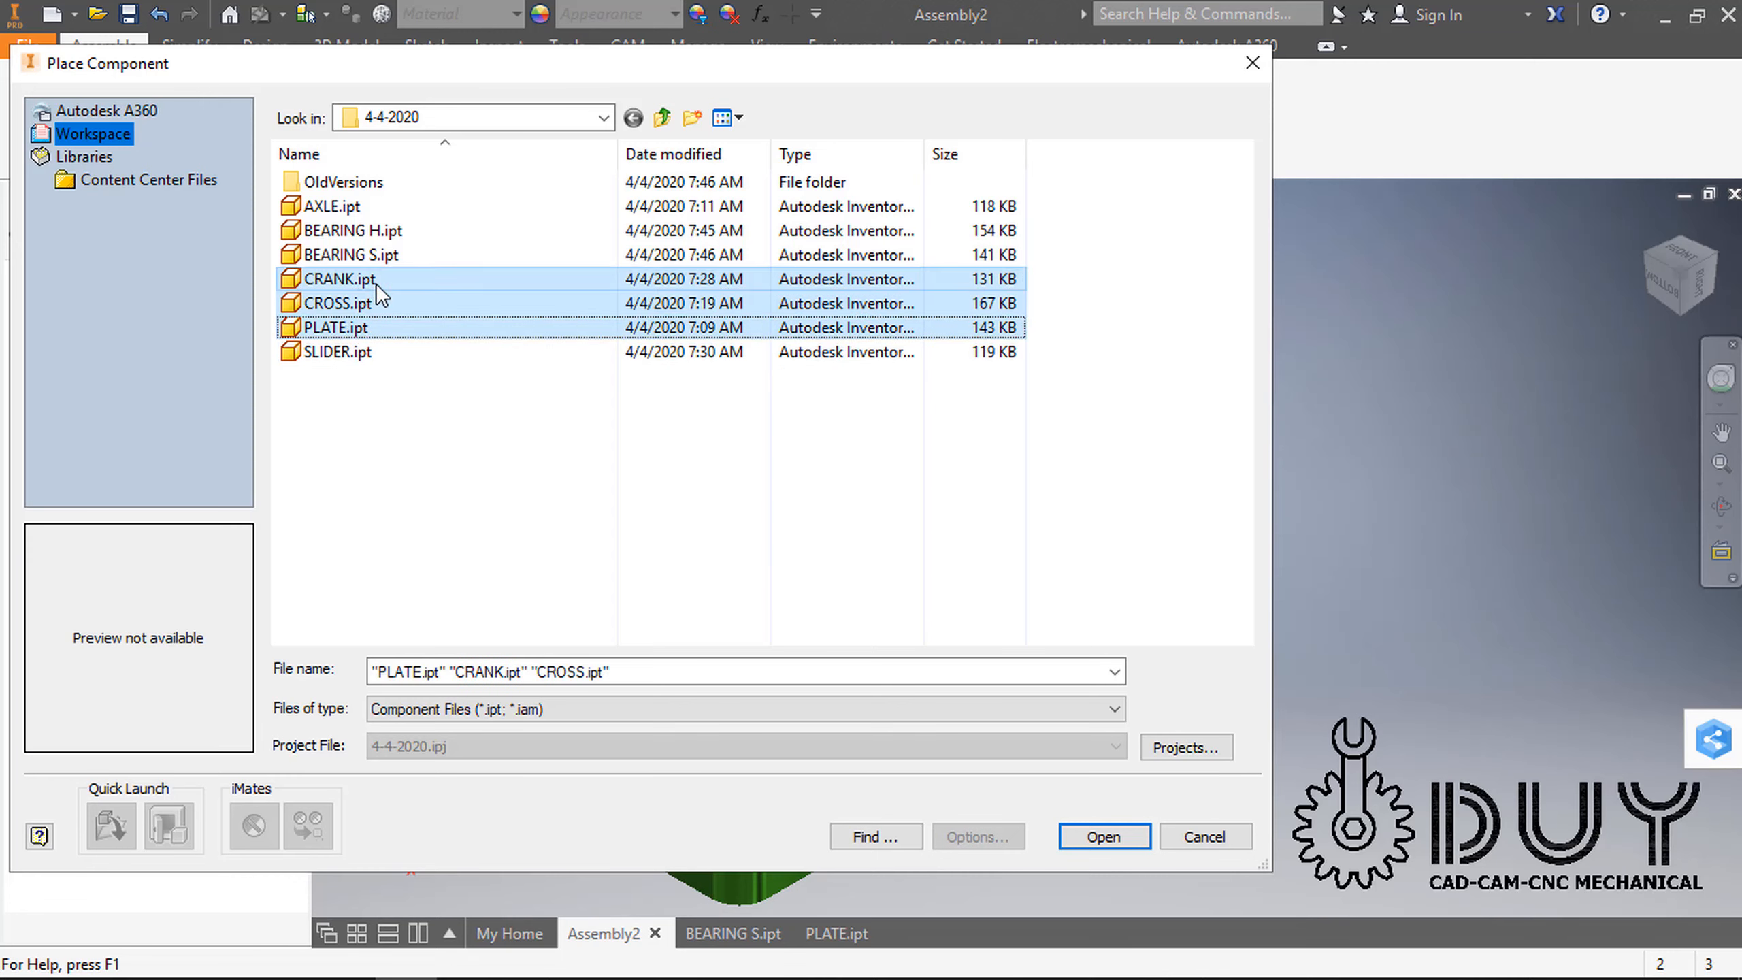
left_click(376, 283)
left_click(354, 335)
left_click(356, 349)
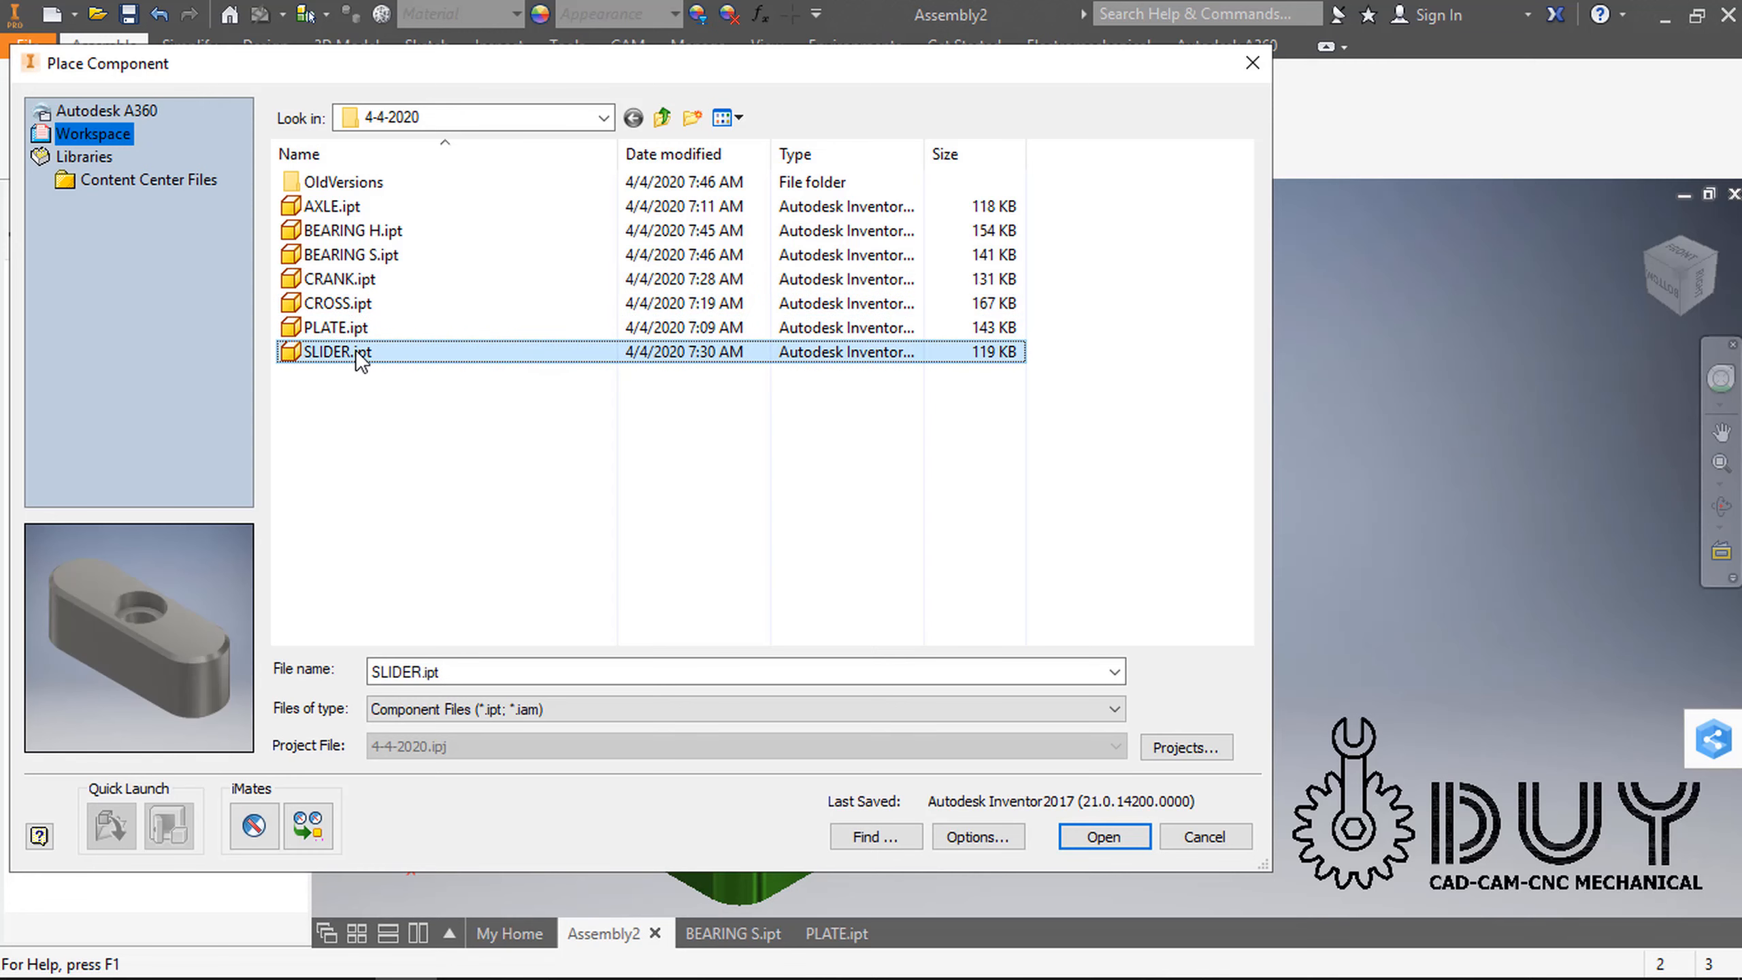
left_click(368, 279)
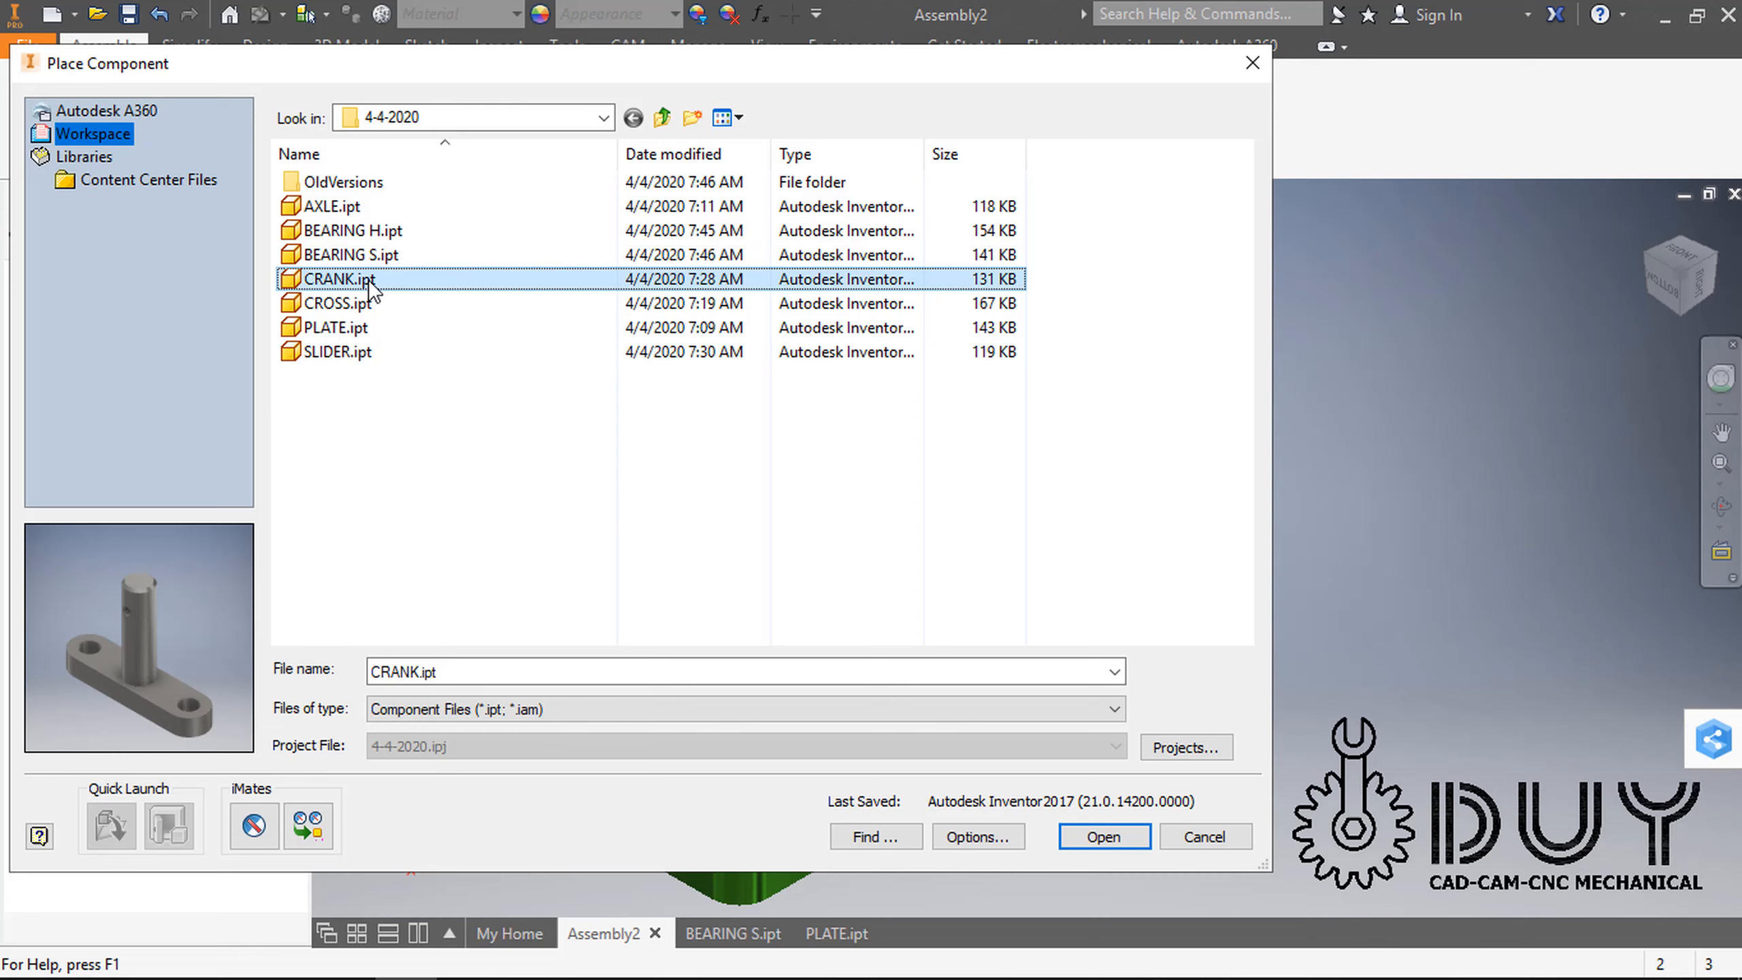
left_click(380, 207)
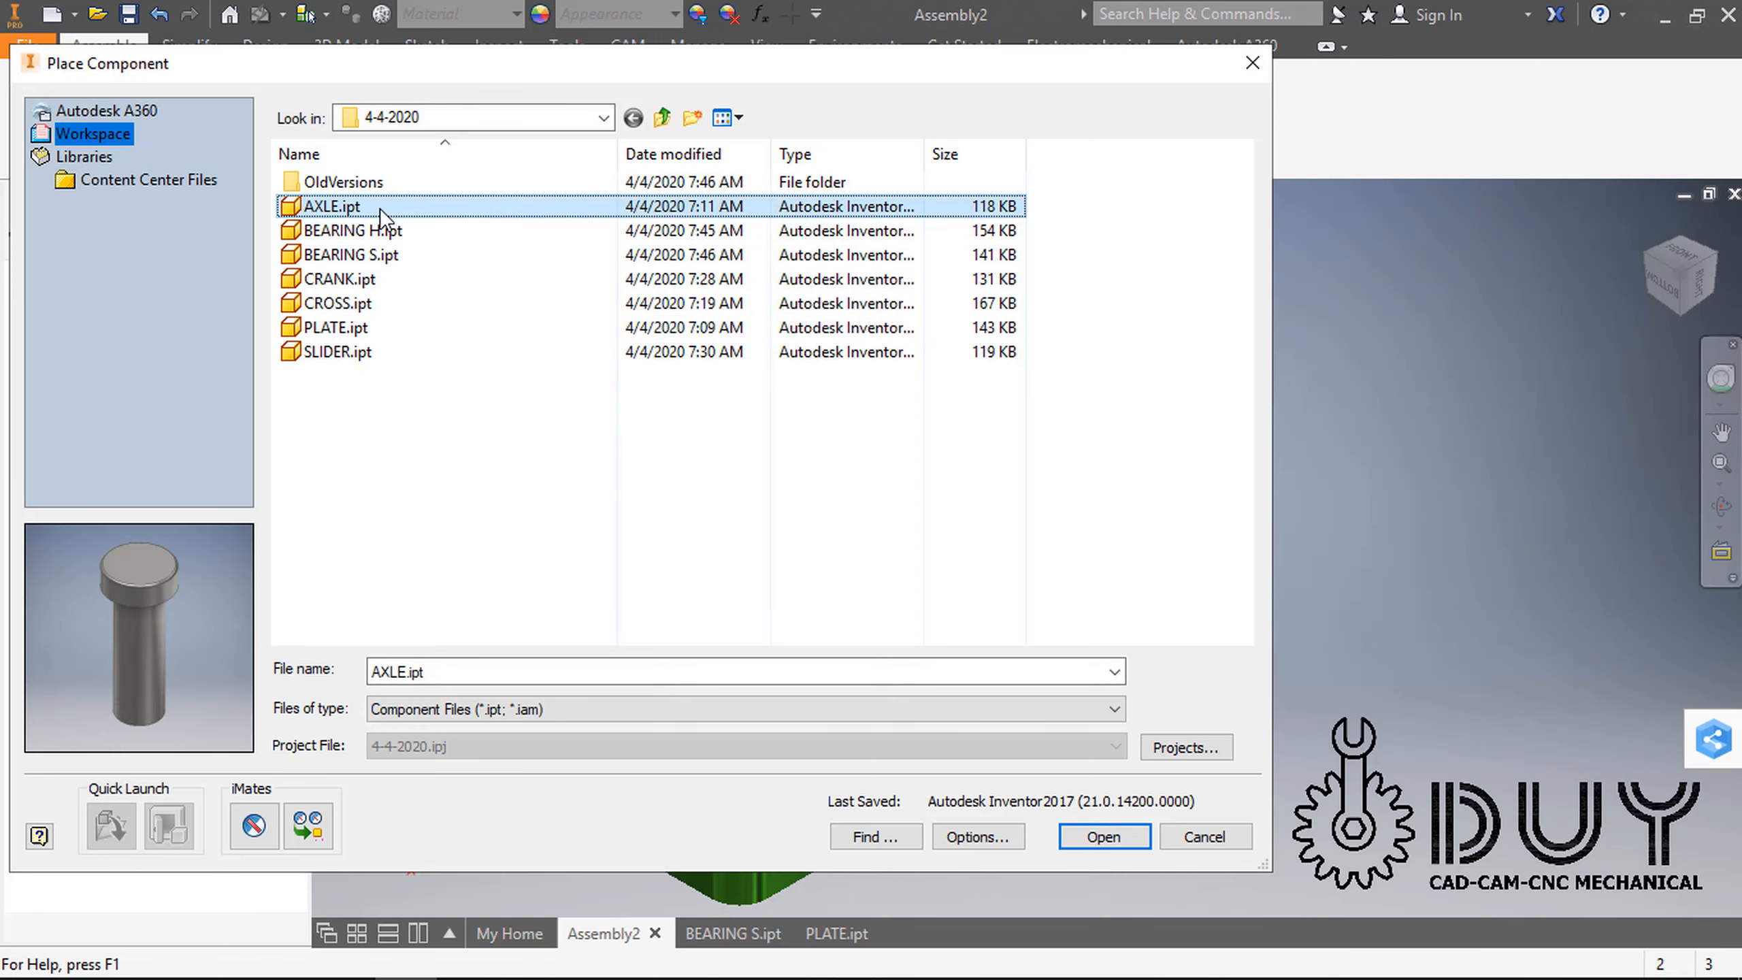
left_click(343, 278, "shift")
left_click(351, 353, "shift")
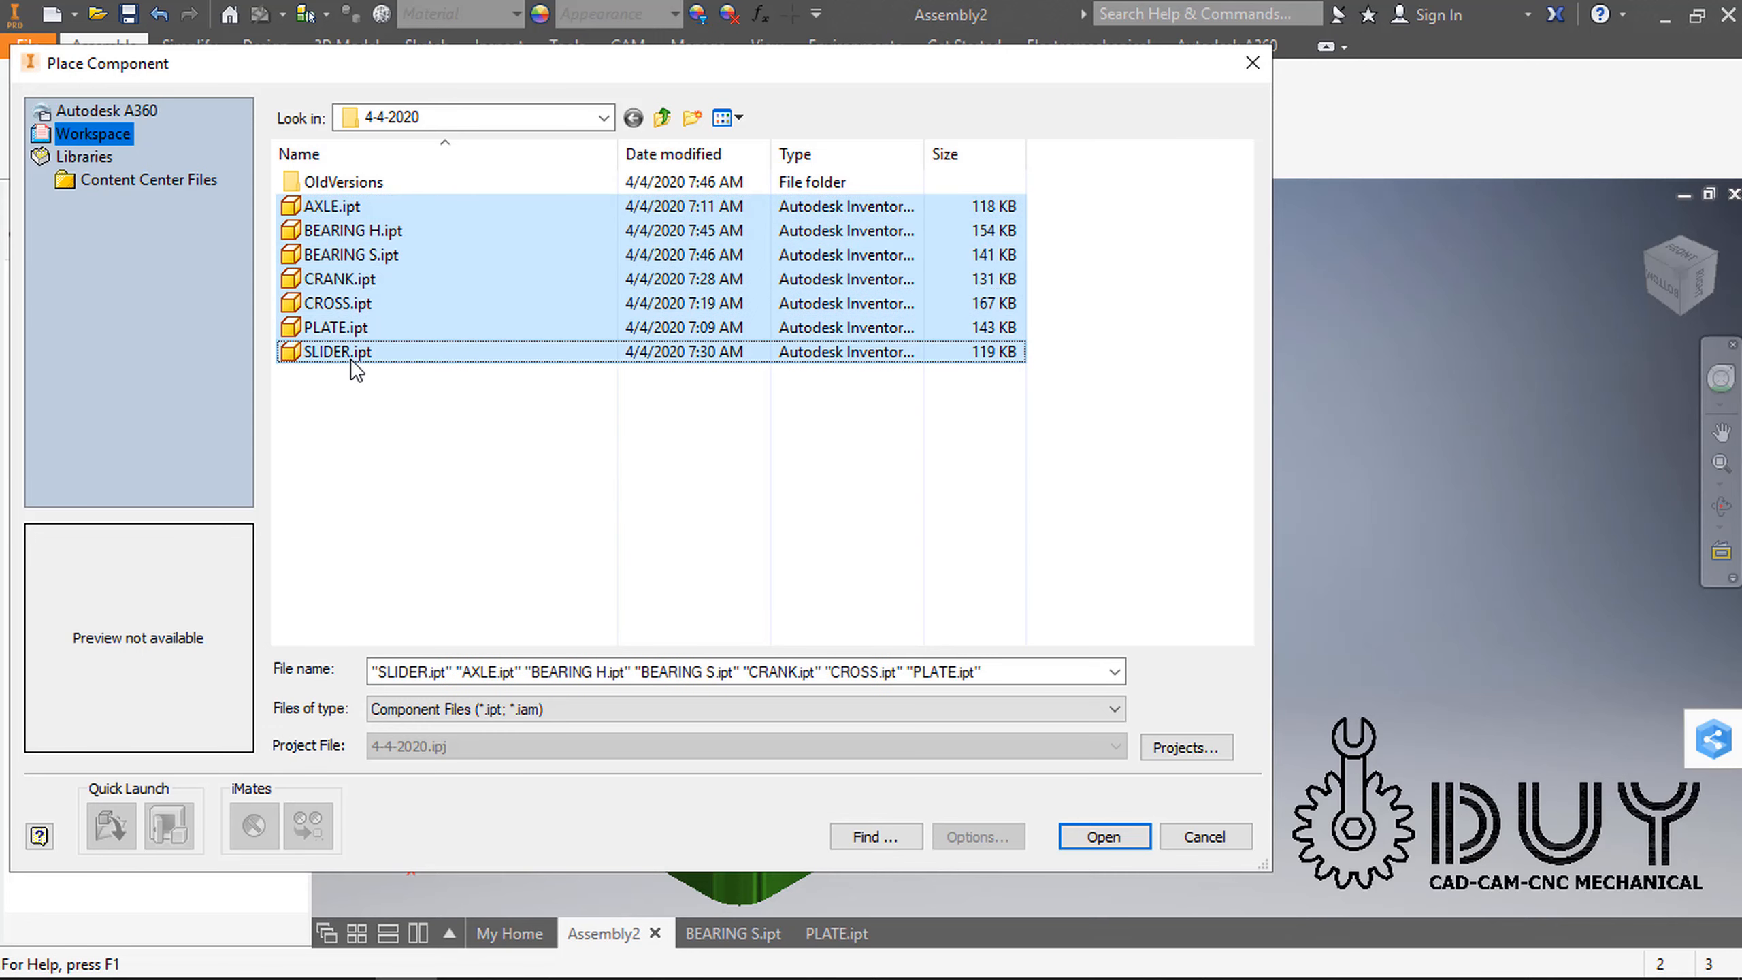
left_click(401, 379)
Step: Place one instance each of SLIDER.ipt, CRANK.ipt and AXLE.ipt in free space beside the plate and bearing
left_click(373, 349)
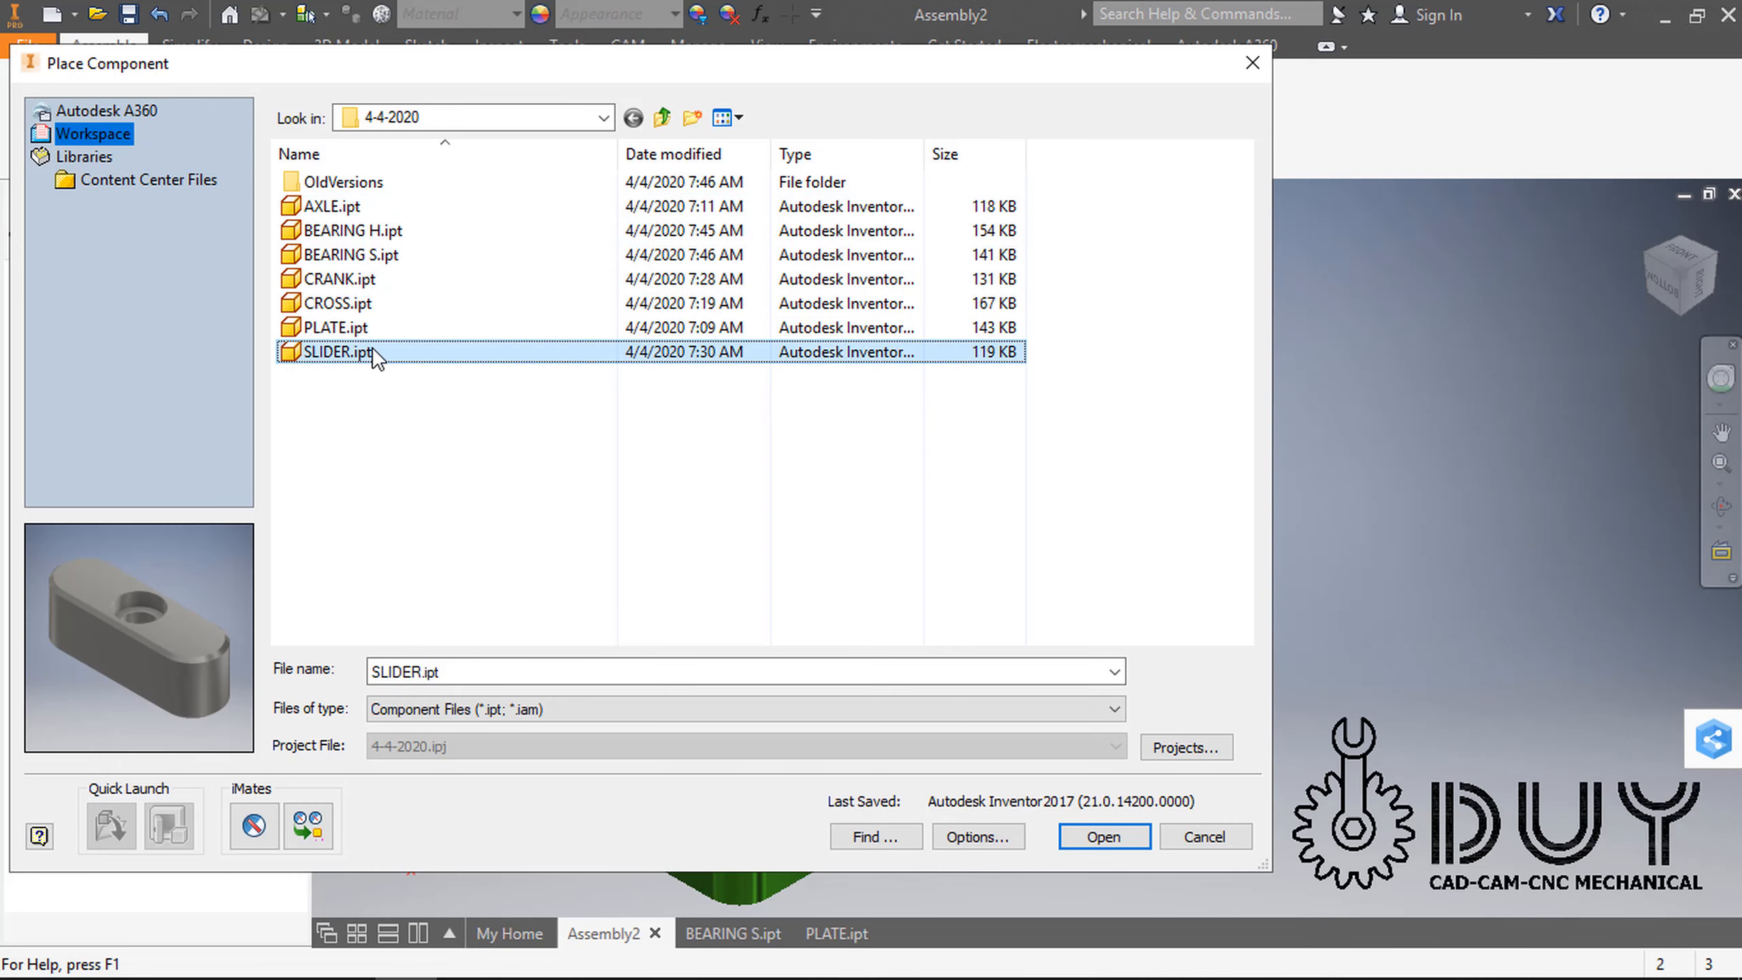
left_click(387, 280, "ctrl")
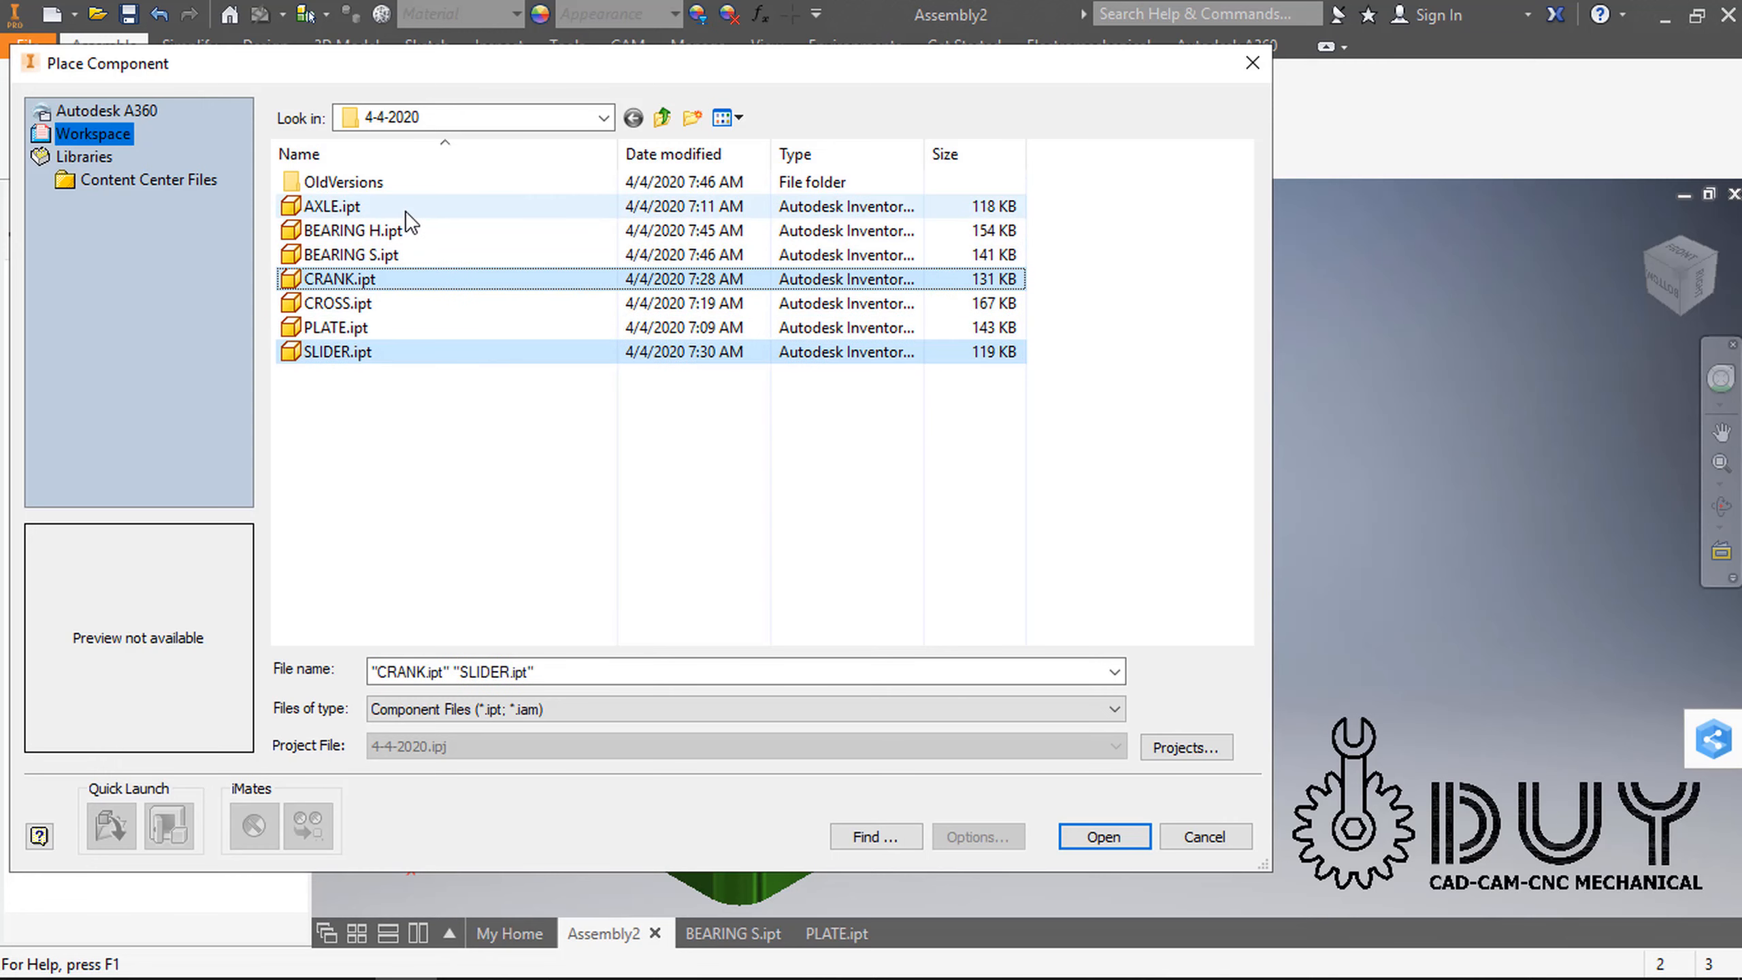
left_click(356, 206, "ctrl")
left_click(1080, 827)
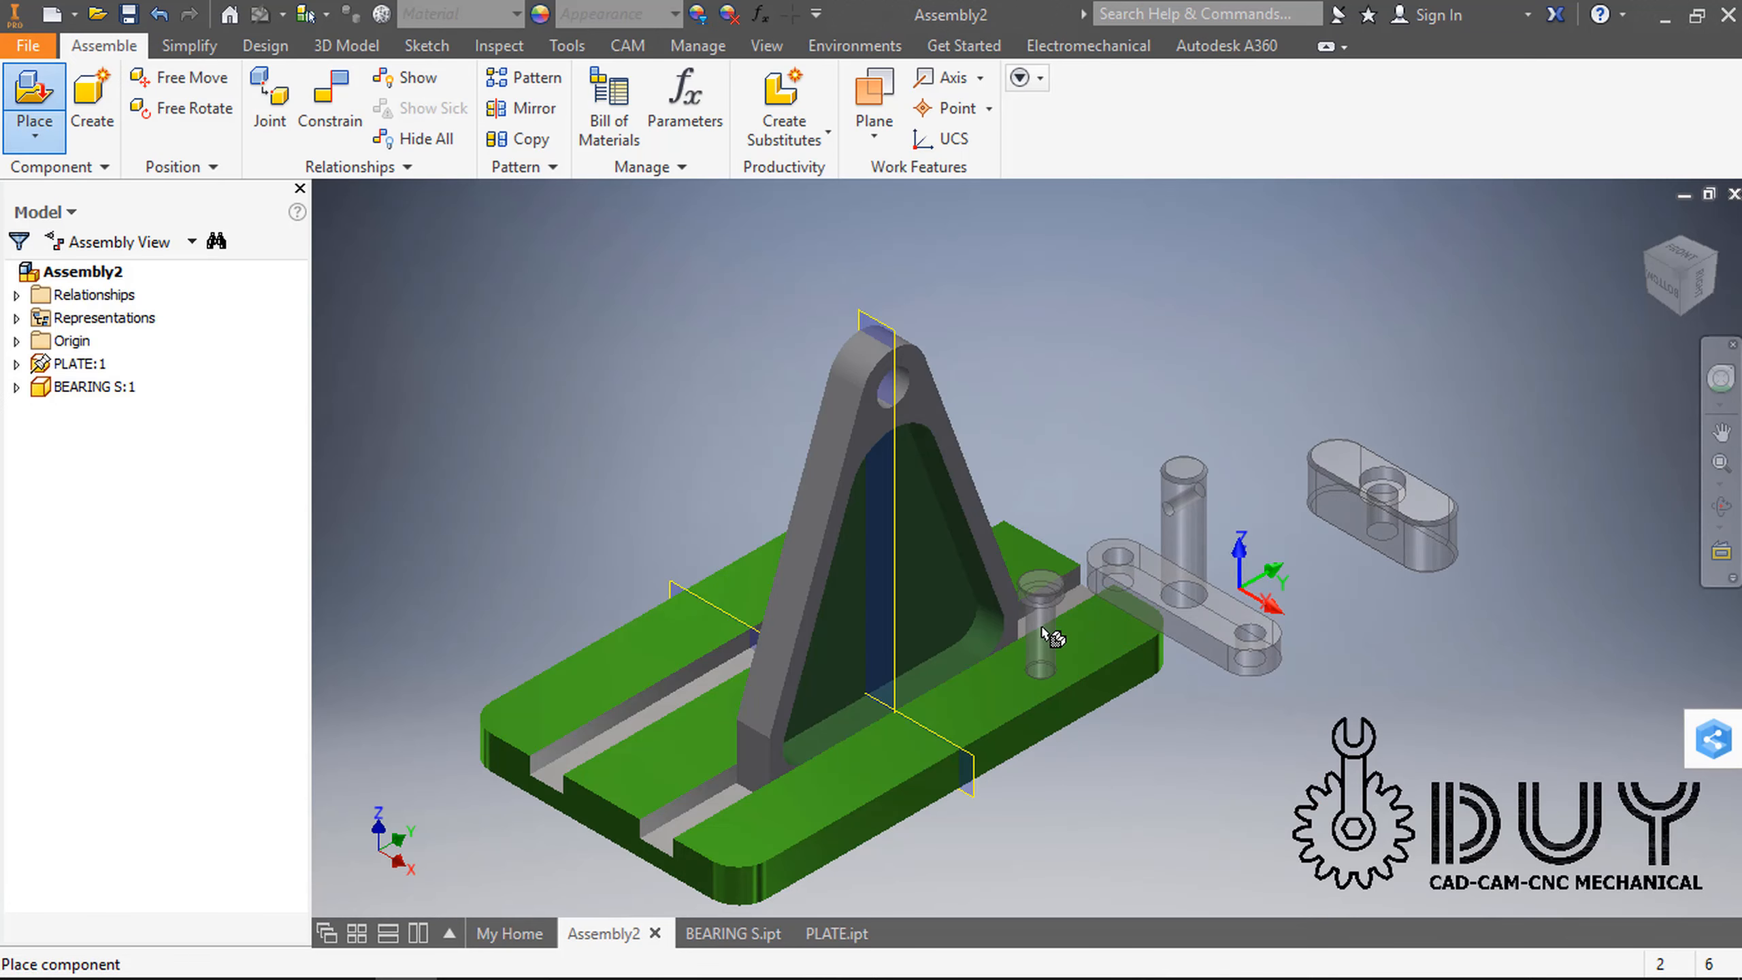
left_click(1036, 509)
right_click(974, 353)
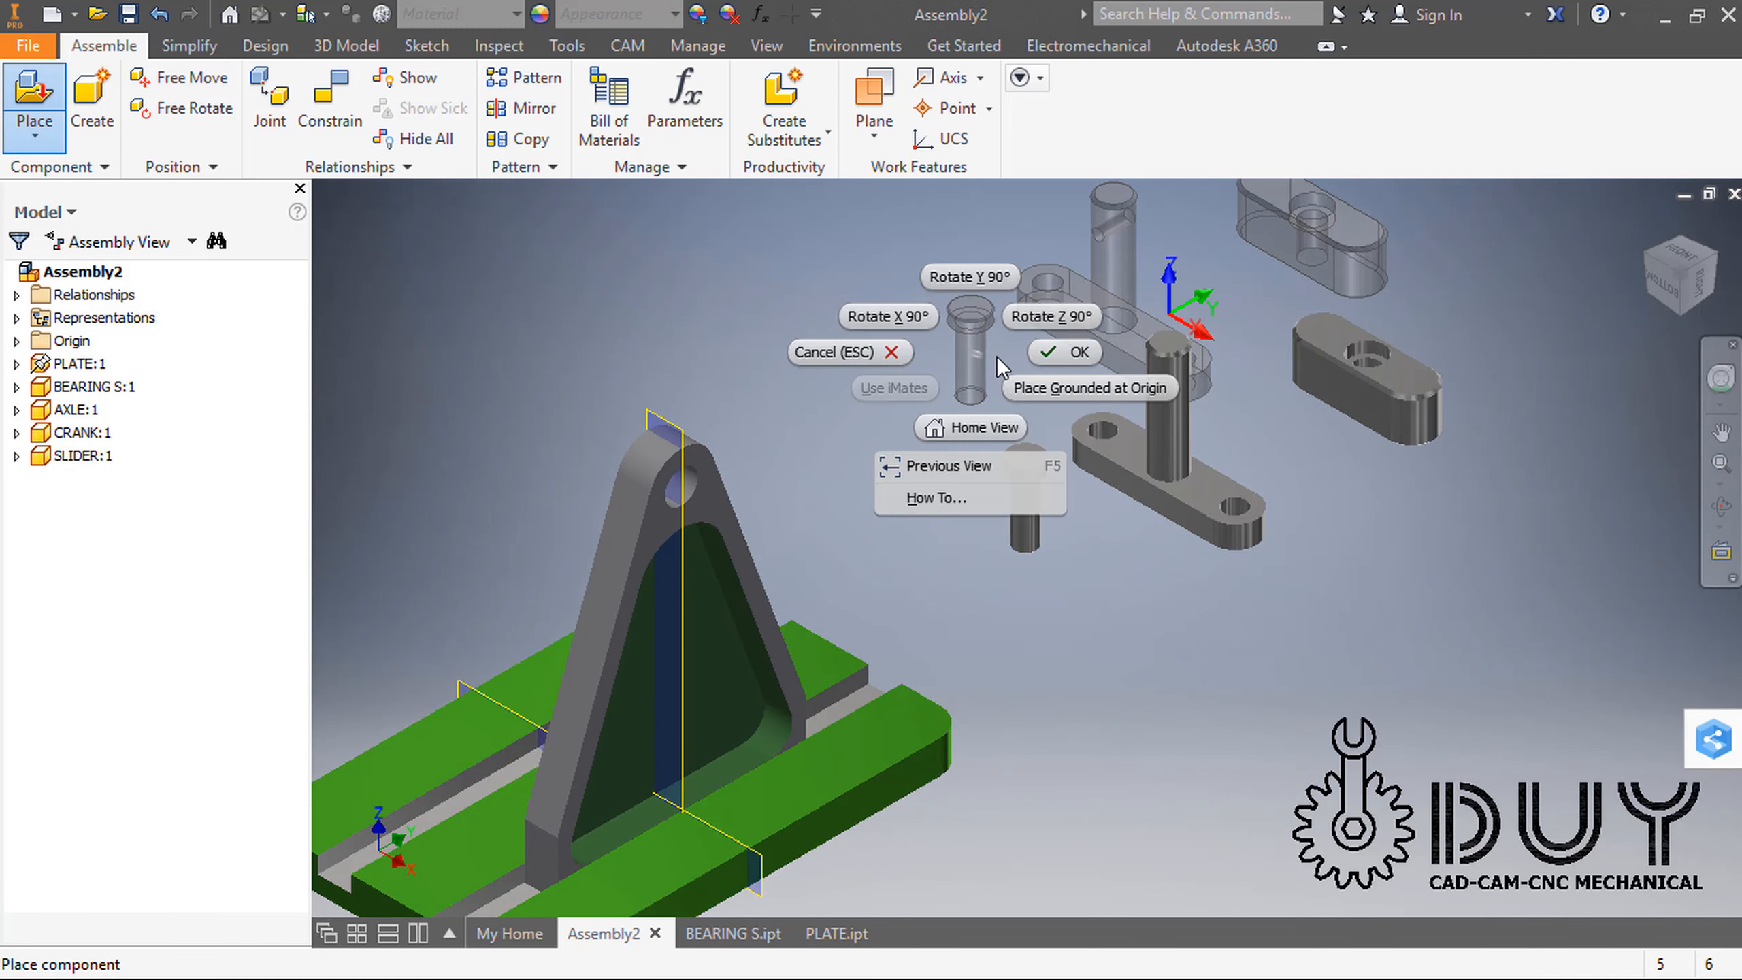
left_click(1037, 355)
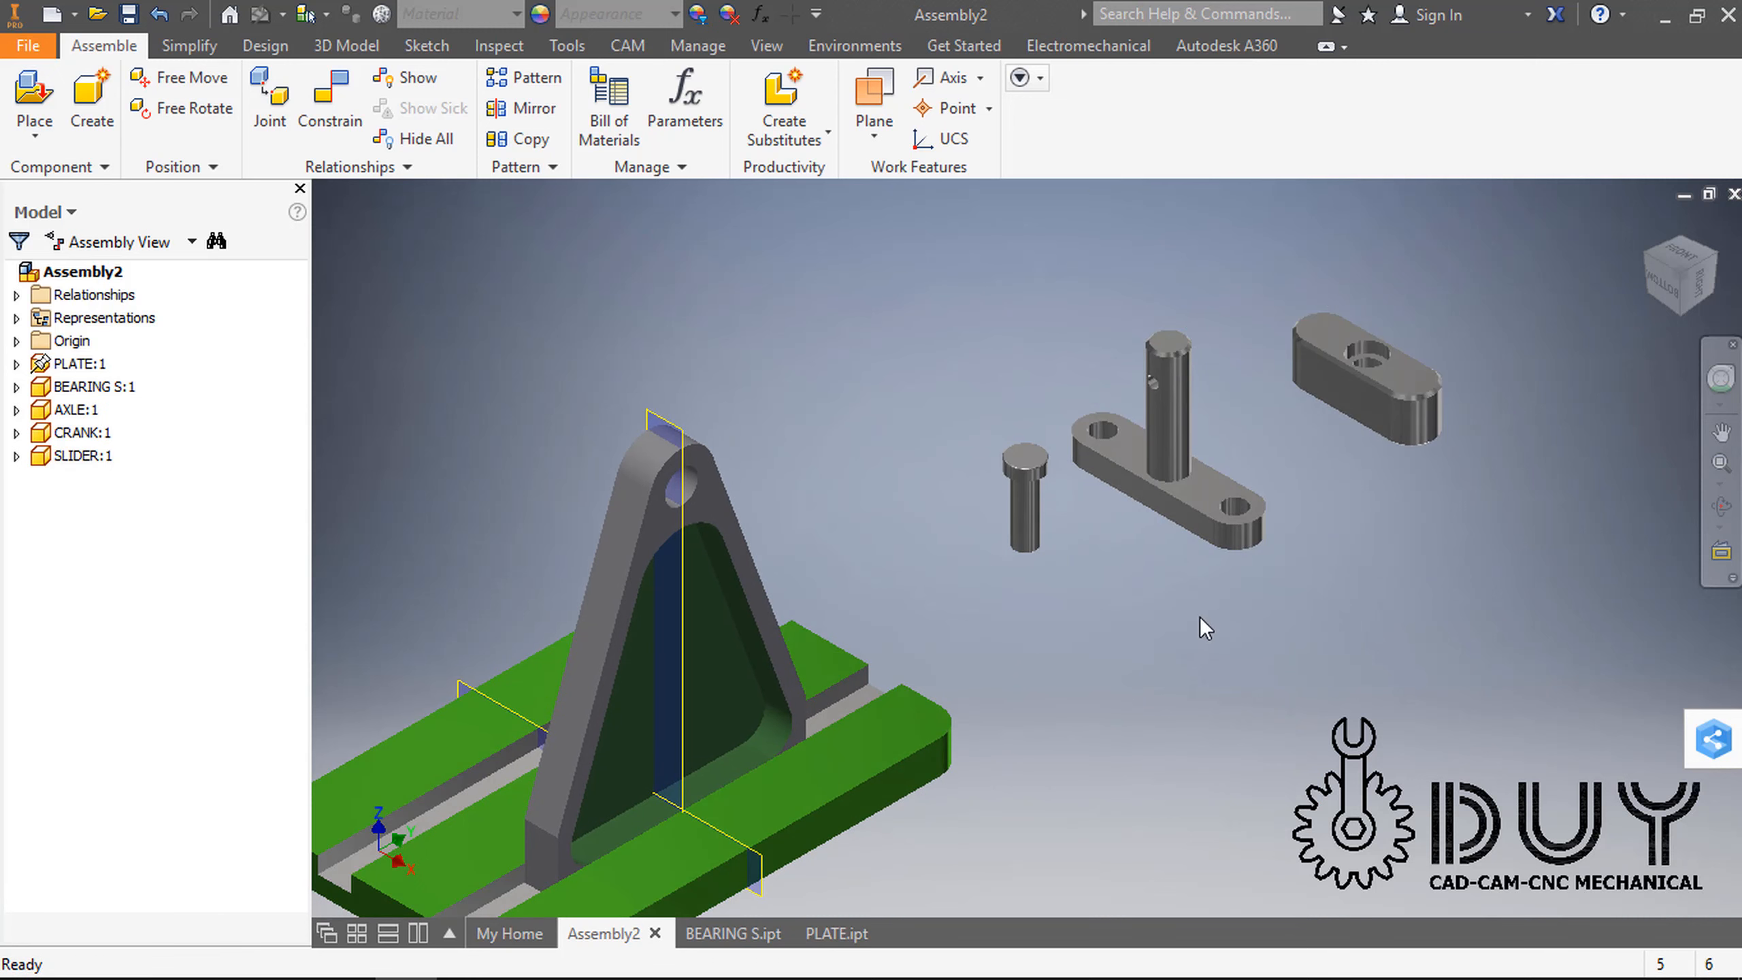
Step: Mate the crank arm's shaft-side face with the bearing's flat back face at 0 mm offset
middle_click_drag(1201, 616, 1171, 692)
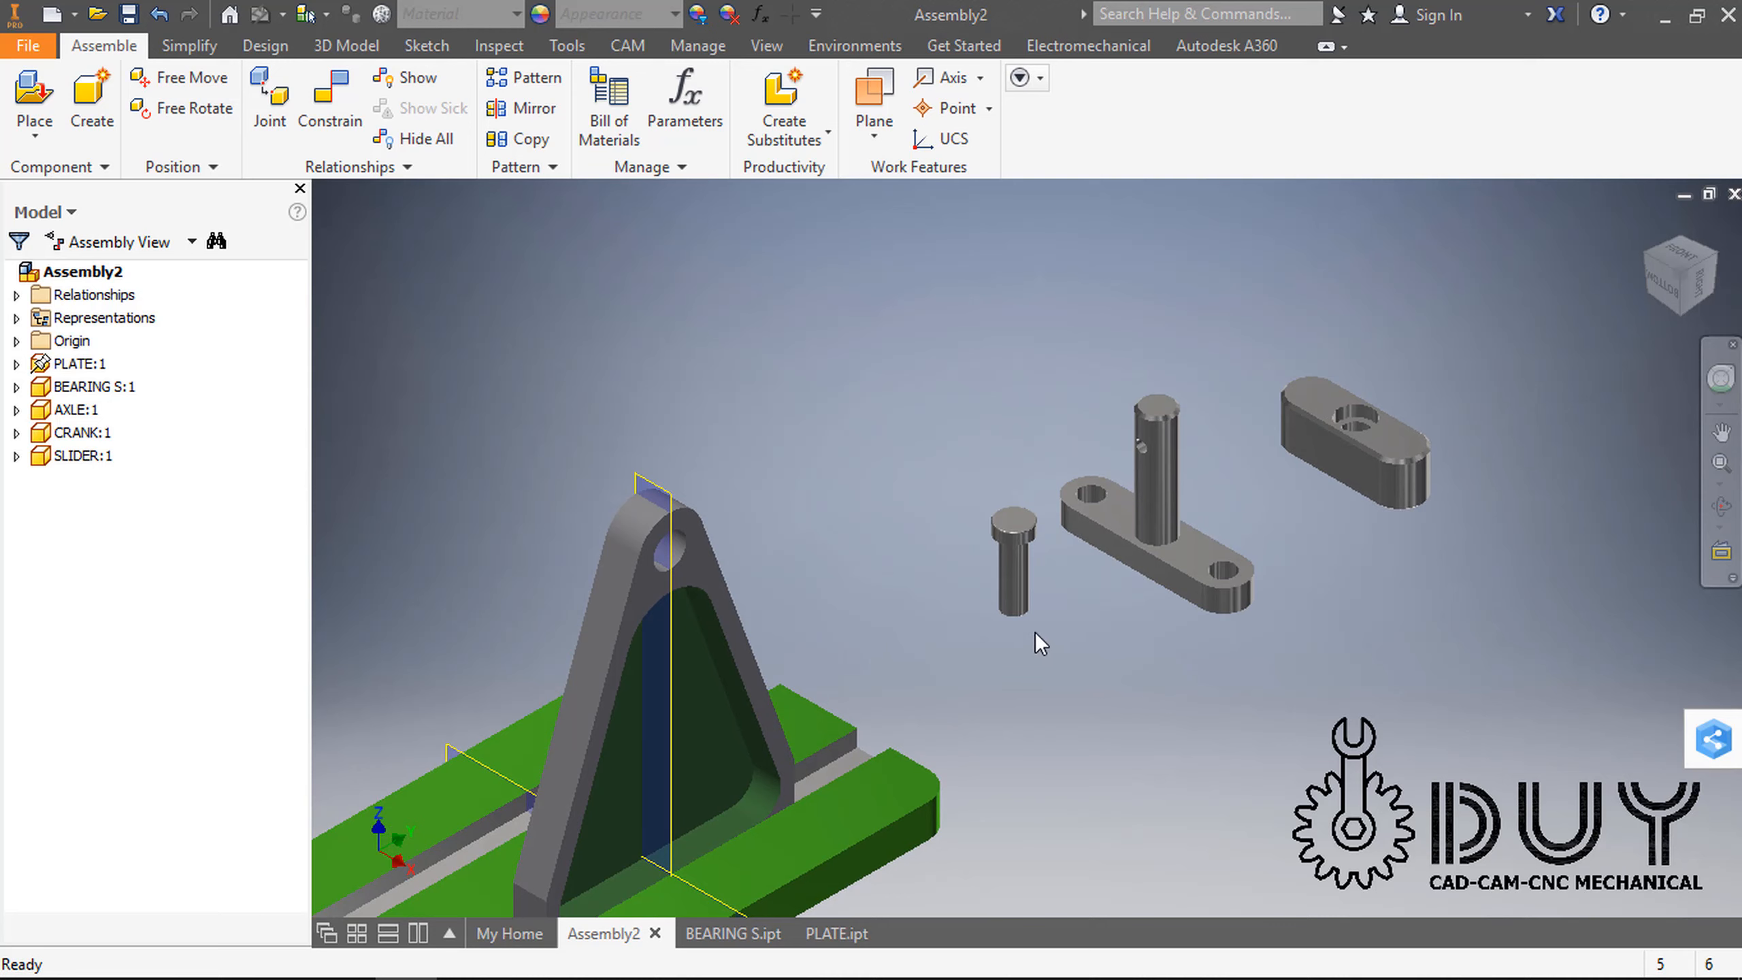
key("c")
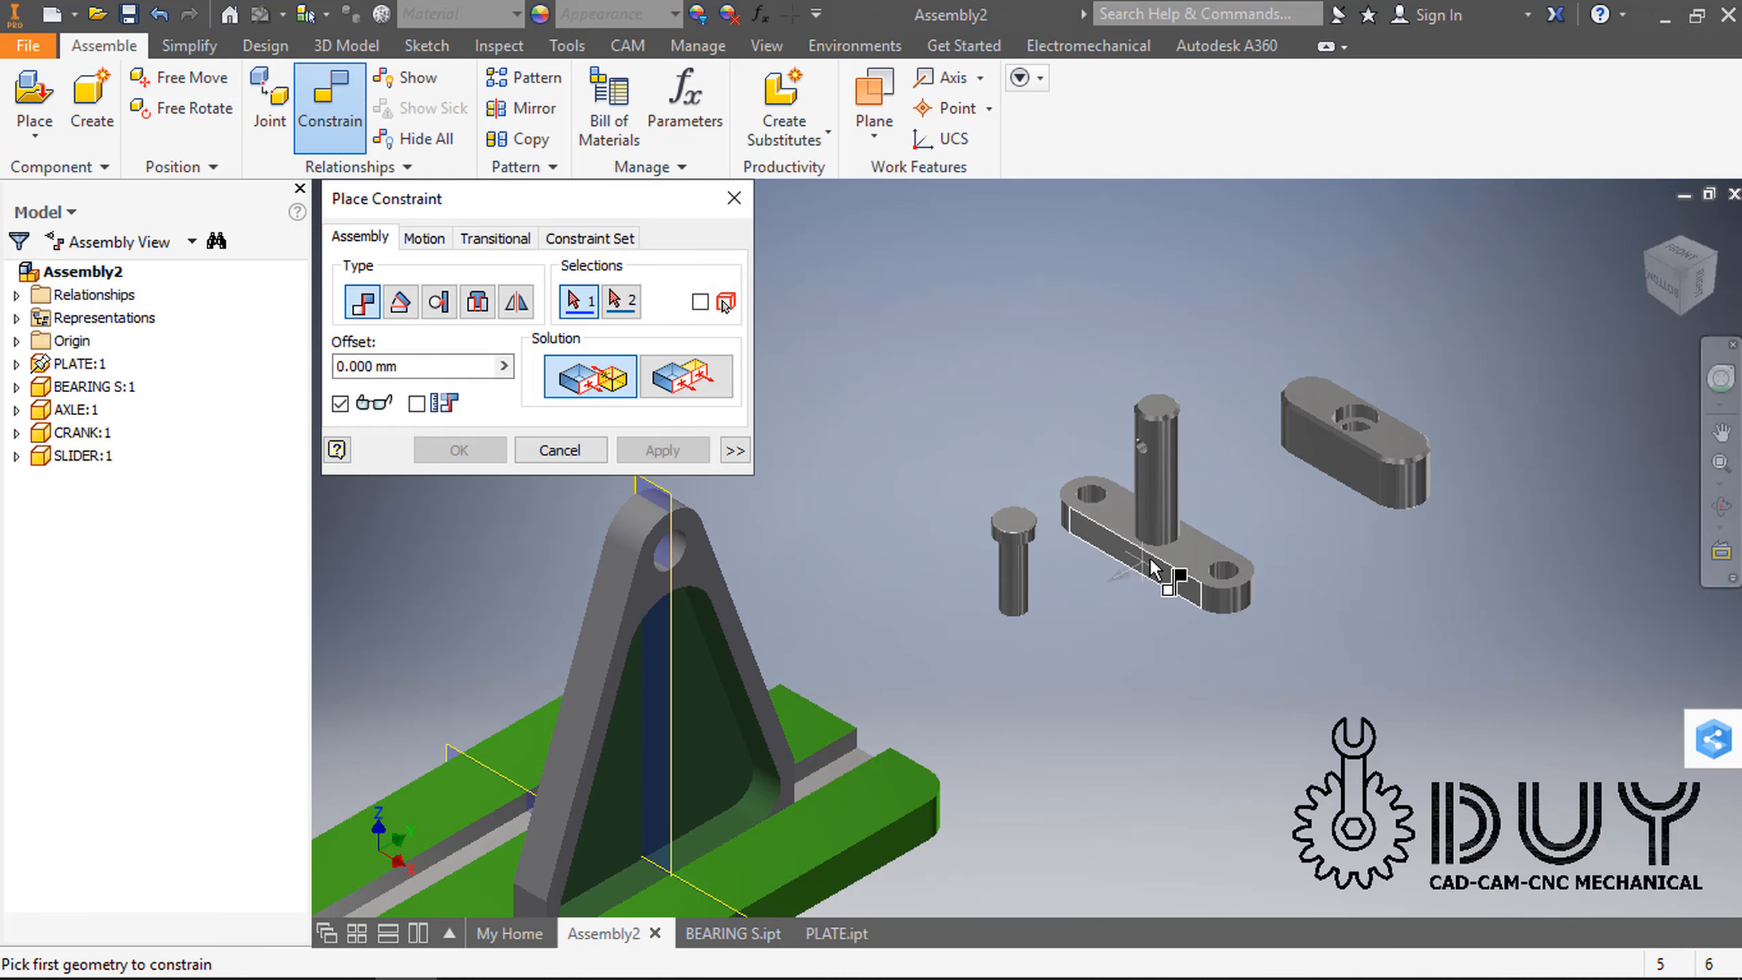
left_click(1174, 552)
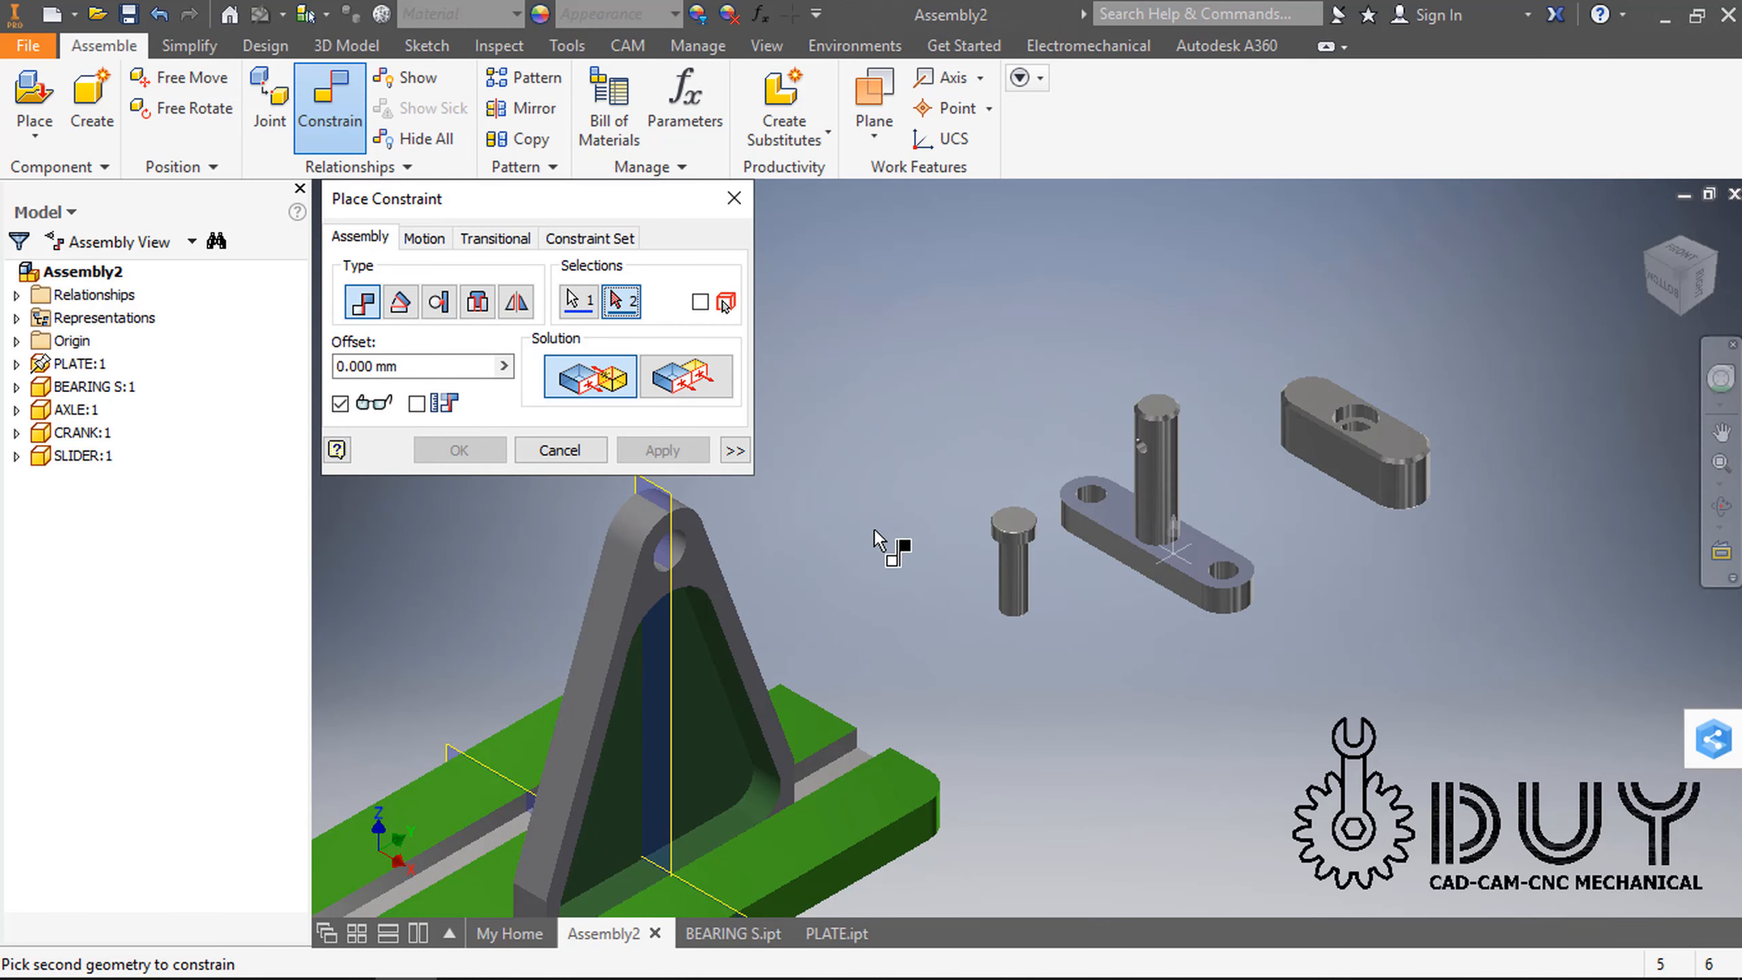
left_click_drag(874, 528, 841, 600, "shift")
left_click(643, 636)
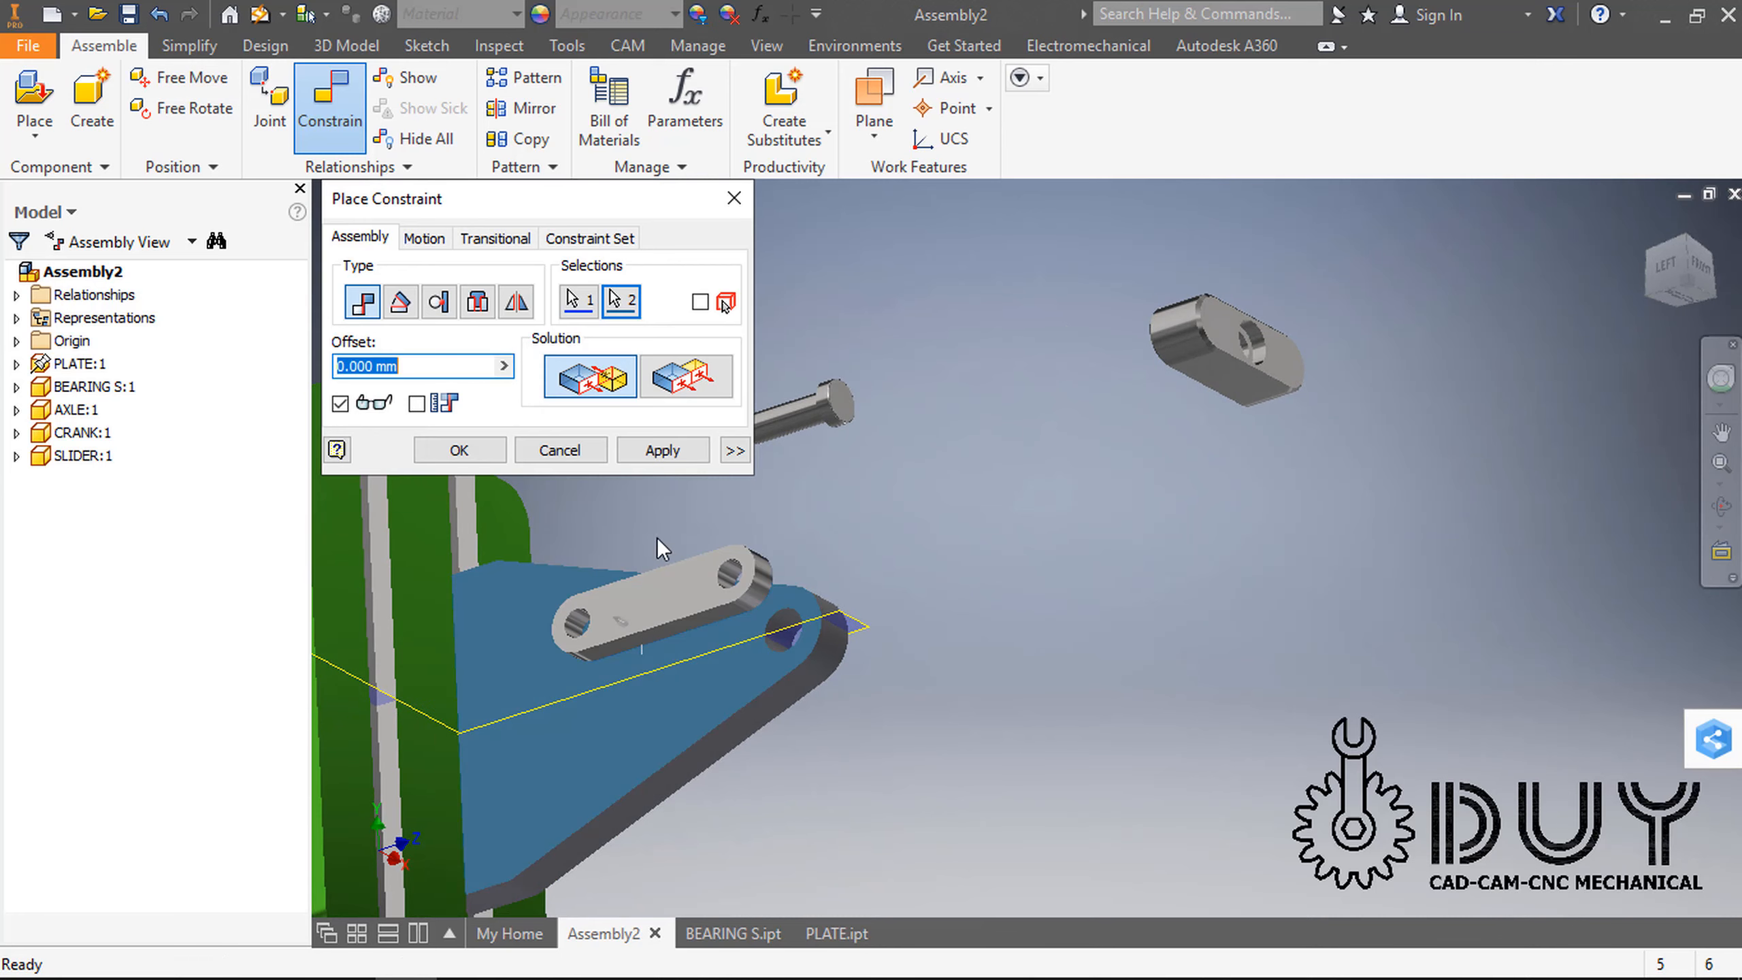
left_click(662, 451)
Step: Mate the axis of the crank's shaft with the axis of the bearing's upper hole at 0 mm offset
middle_click_drag(875, 634, 772, 701, "shift")
left_click(772, 700)
scroll(754, 582, "up", 3)
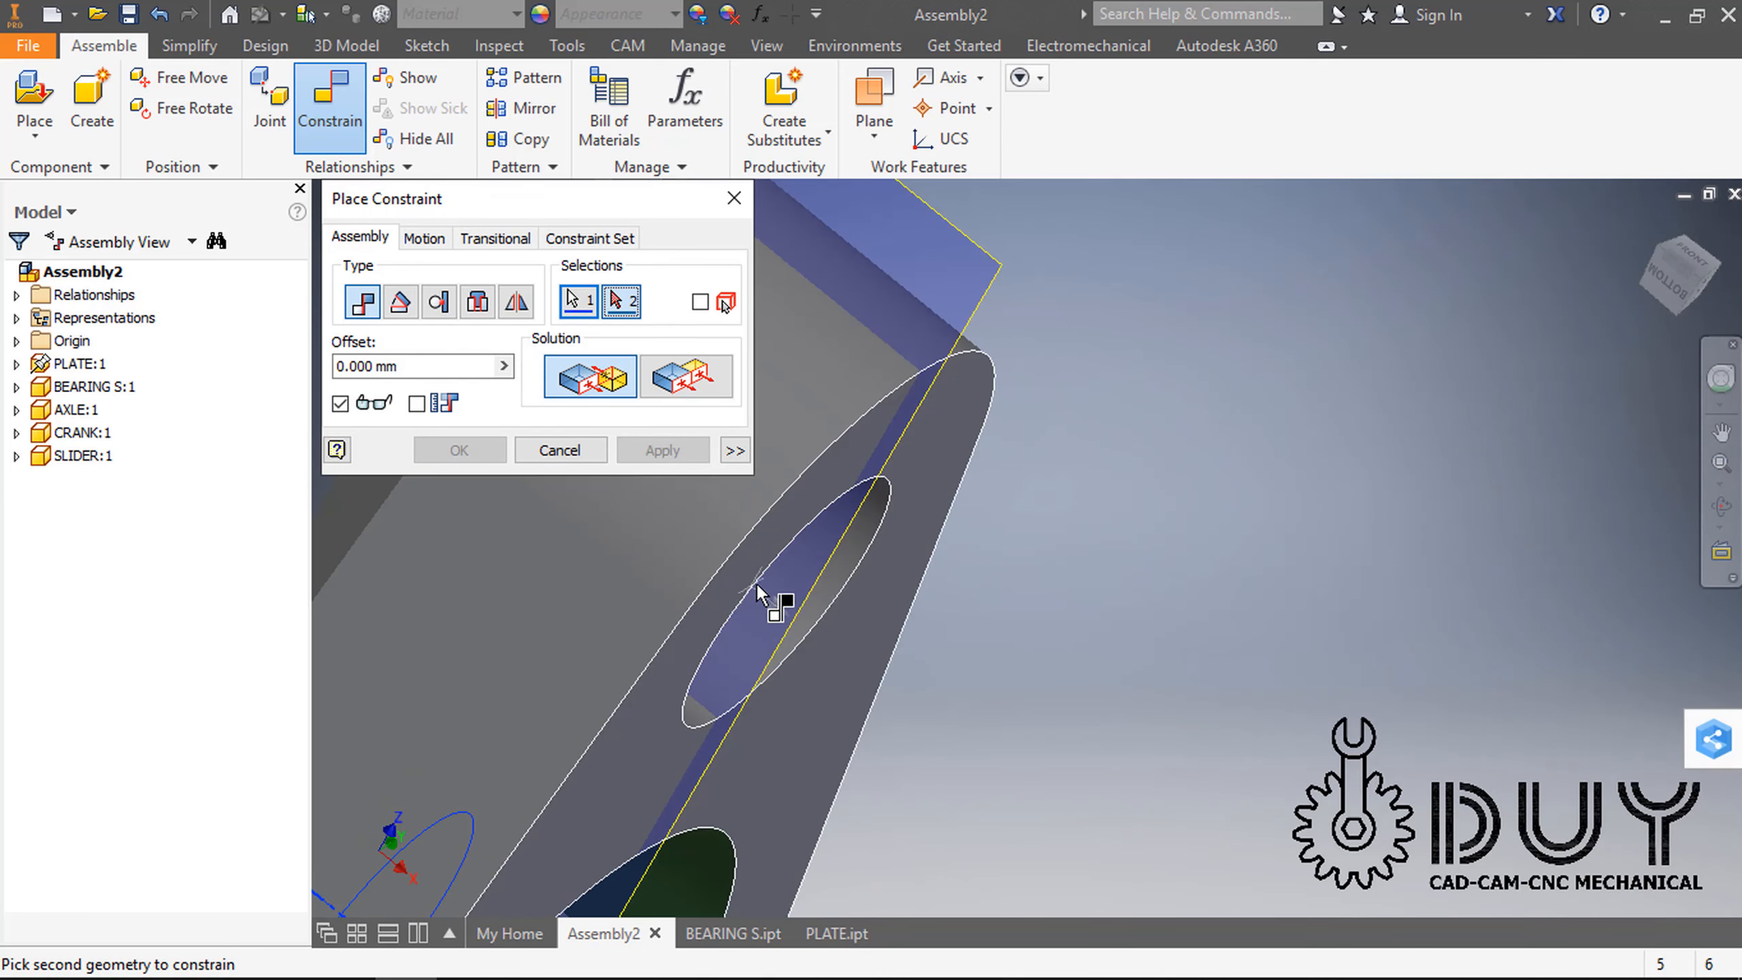
left_click(784, 568)
scroll(730, 508, "down", 3)
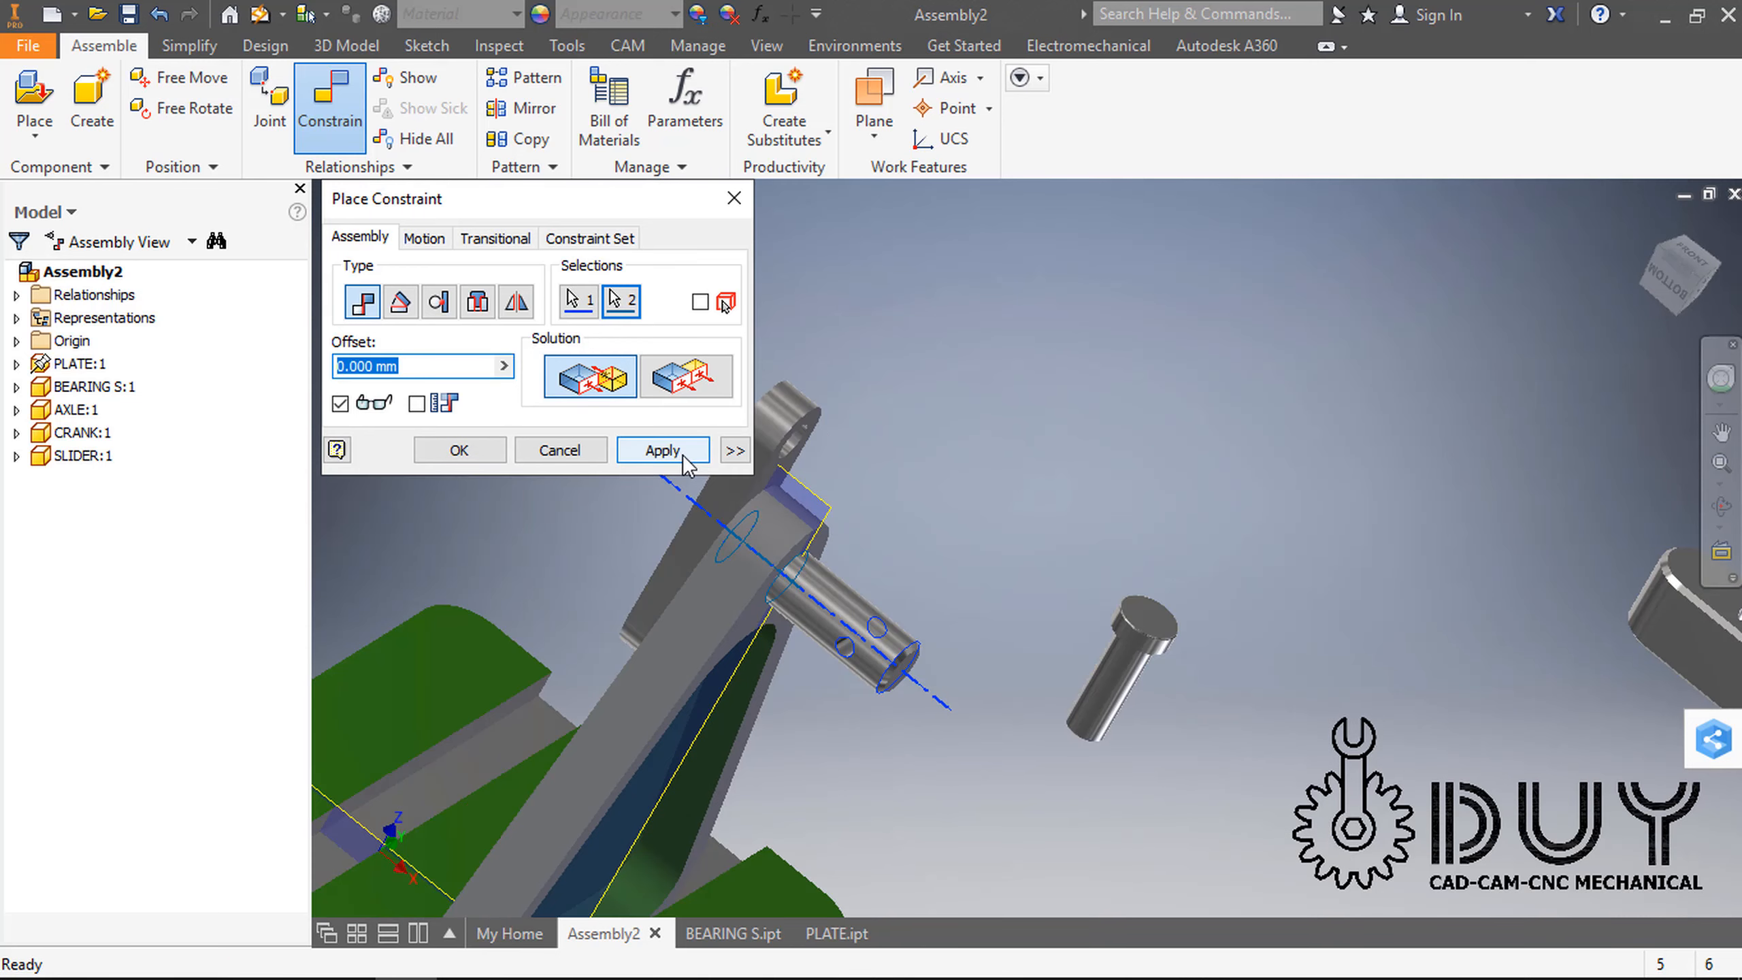
left_click(662, 451)
left_click(557, 450)
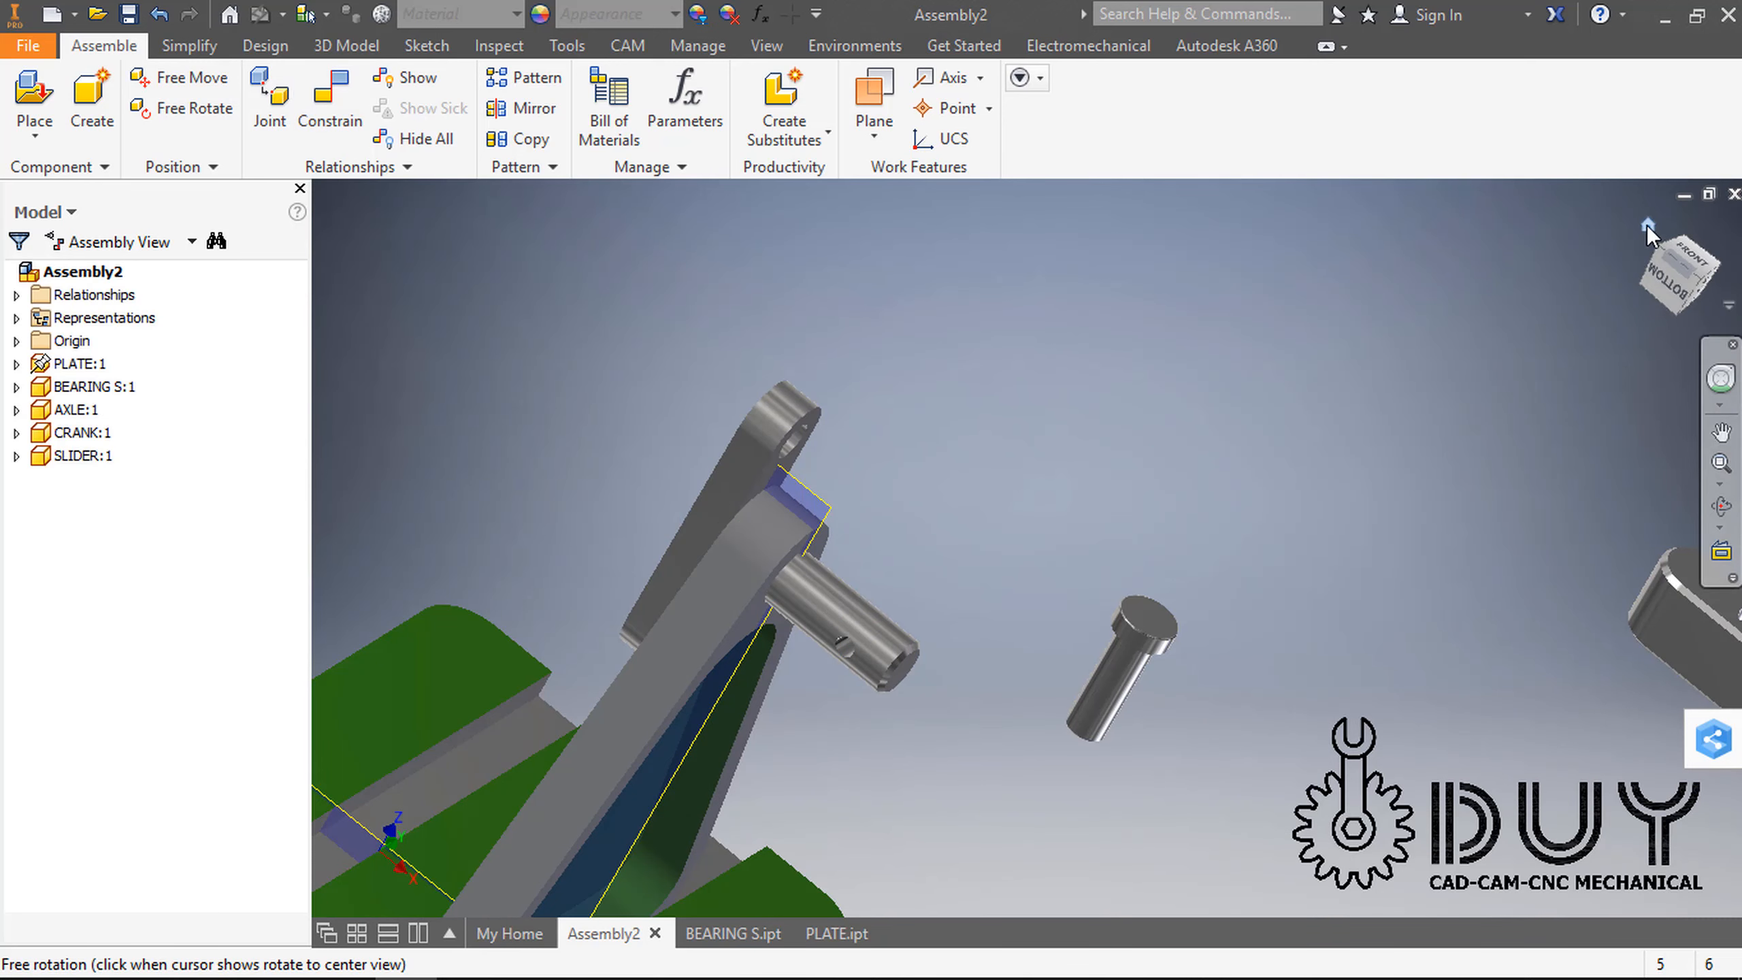
Step: Copy the slider and paste a second instance of it in free space near the original
left_click(1647, 224)
left_click(1330, 412)
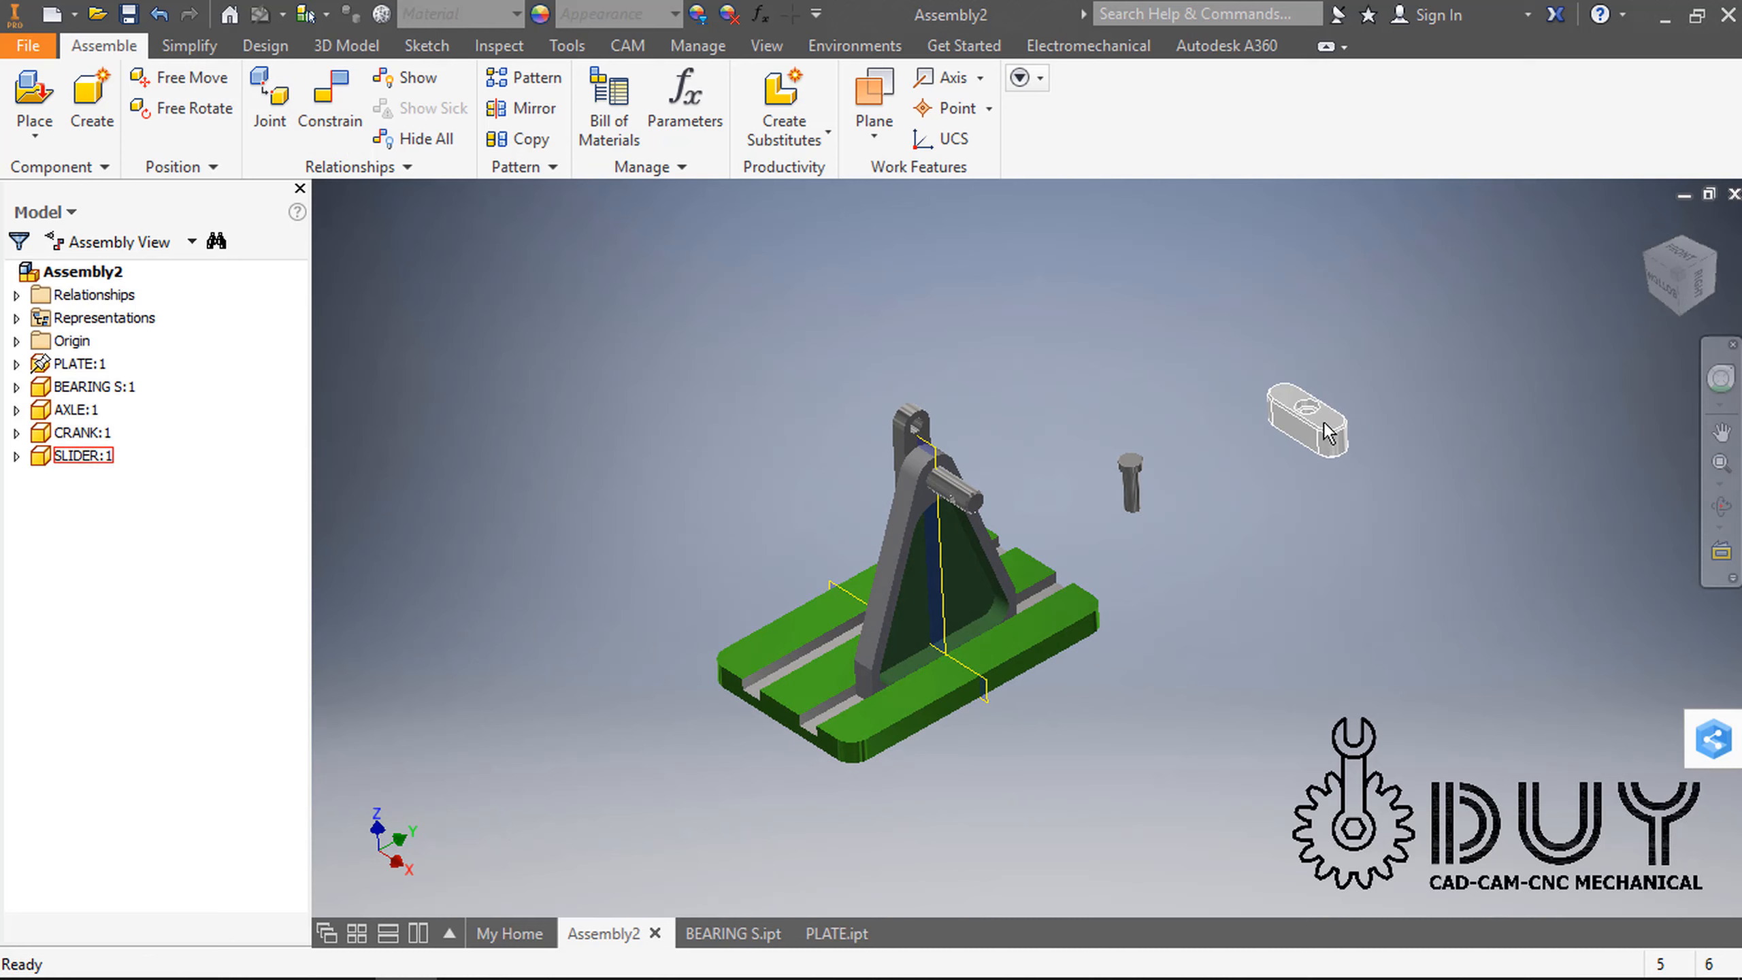
right_click(1325, 418)
mouse_move(1323, 421)
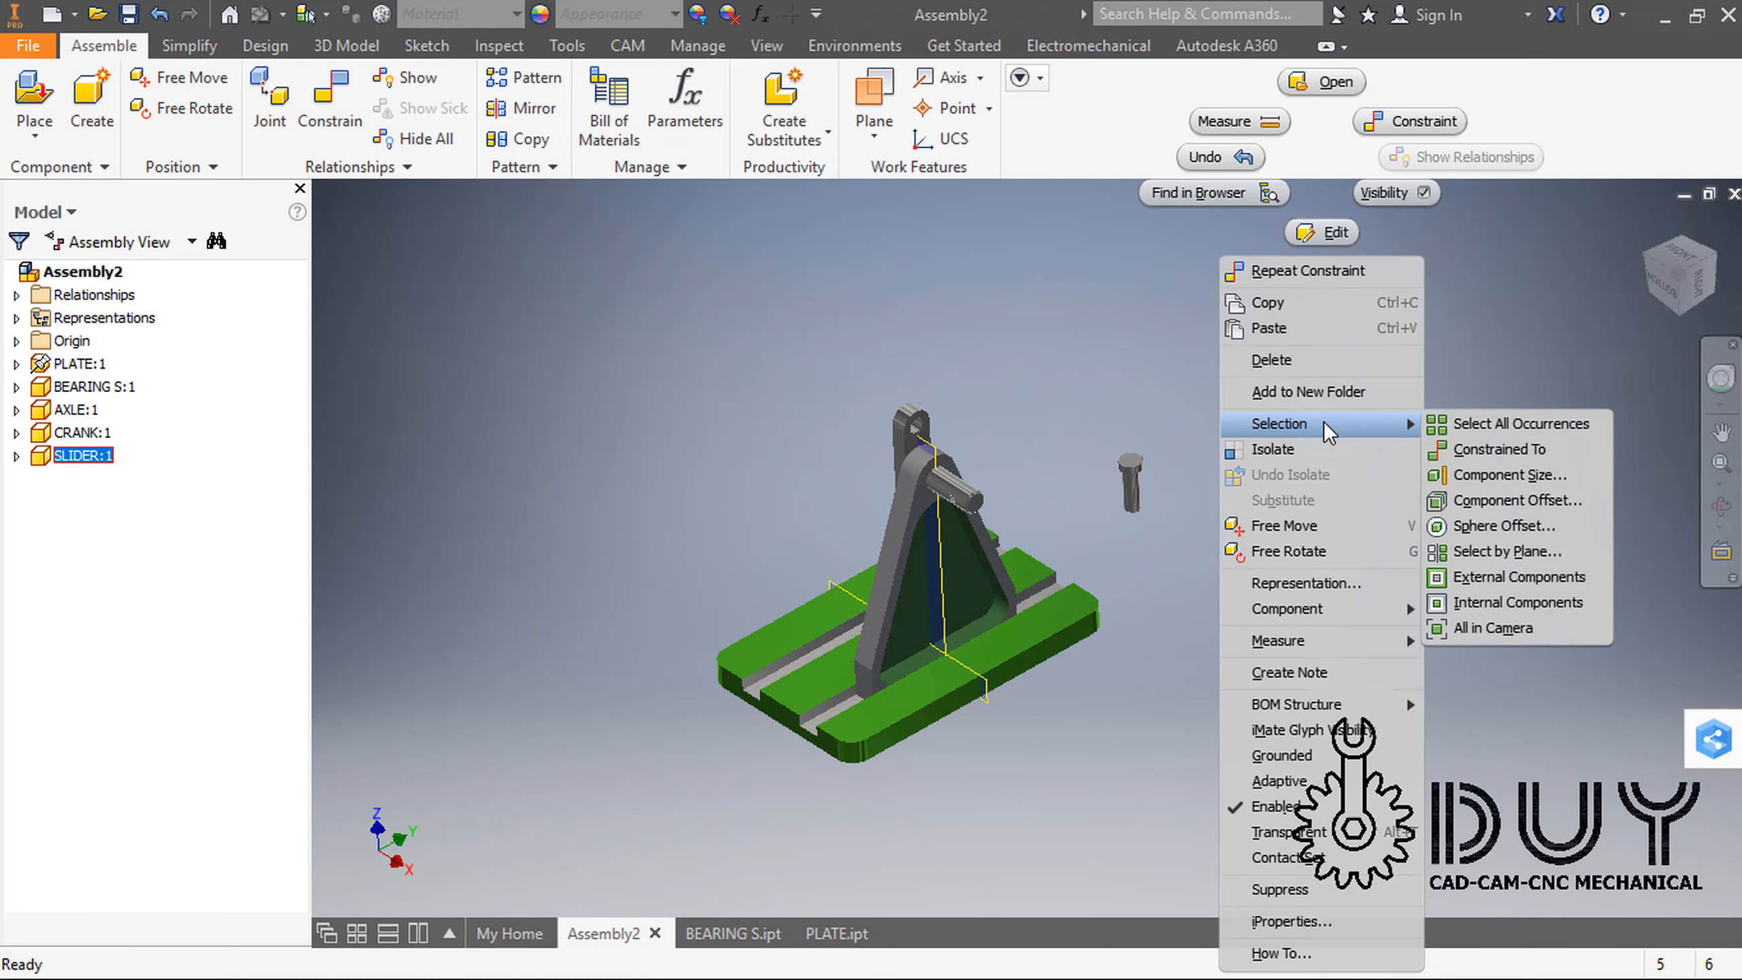
left_click(1269, 301)
right_click(1225, 336)
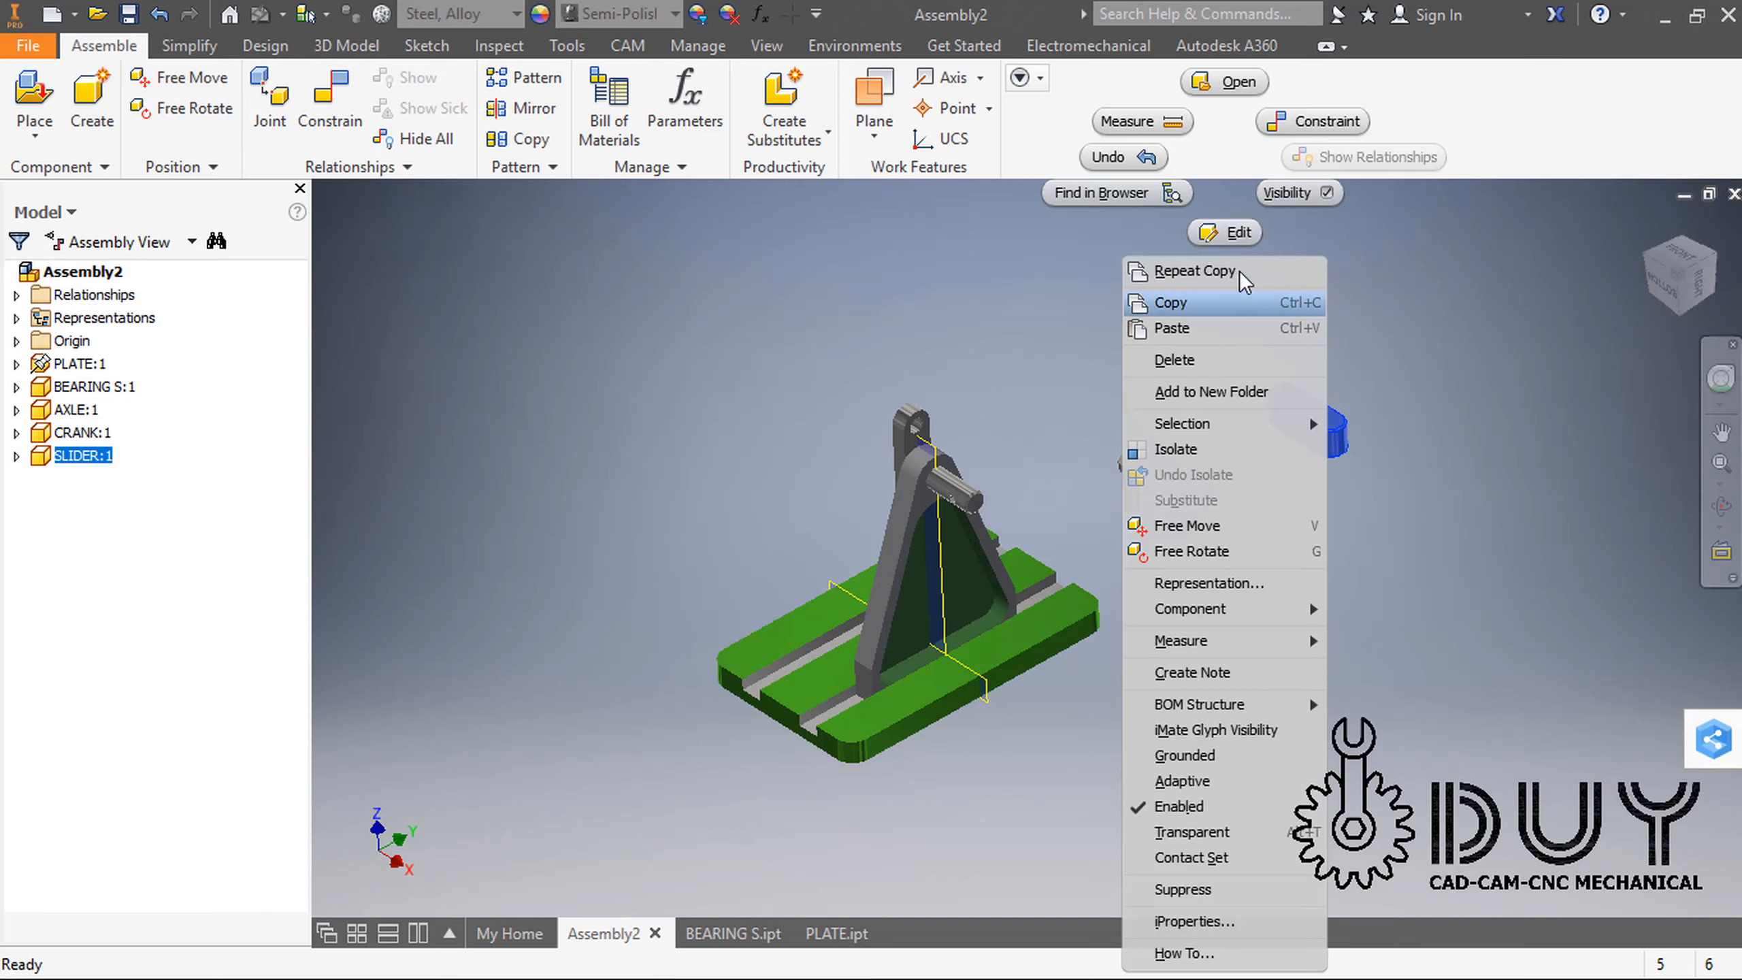
left_click(1193, 329)
left_click(1197, 332)
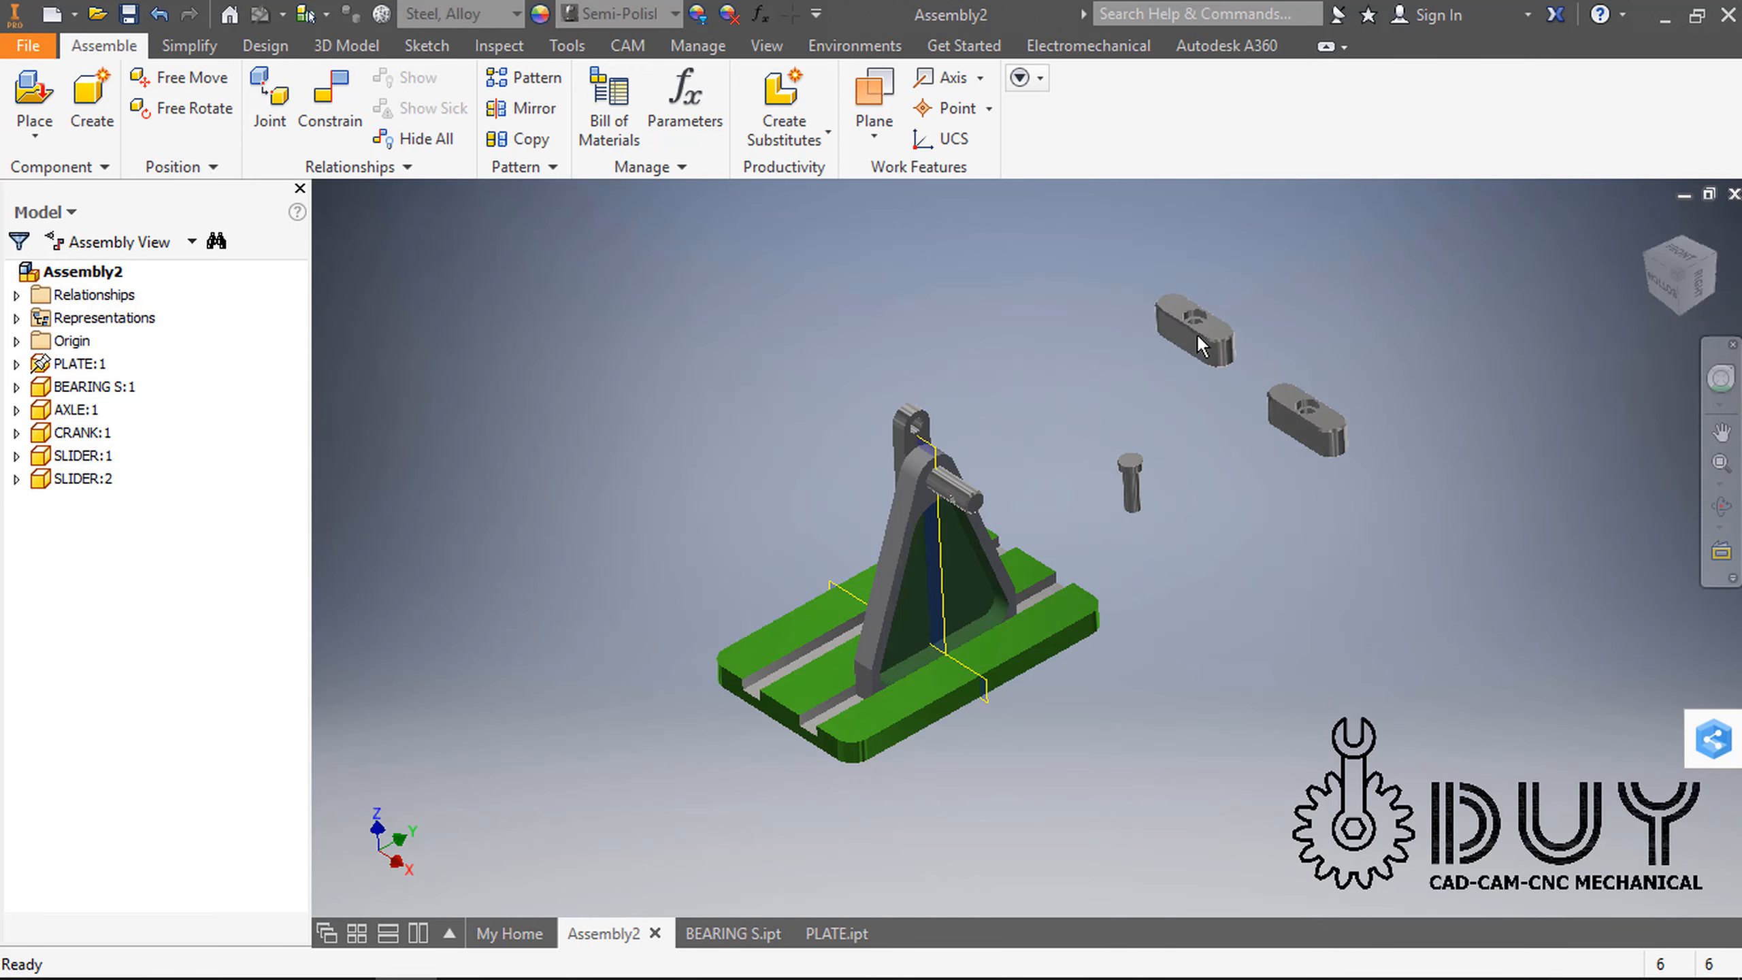
Step: Copy the axle and paste a second instance of it in free space near the sliders
left_click(1133, 494)
right_click(1135, 498)
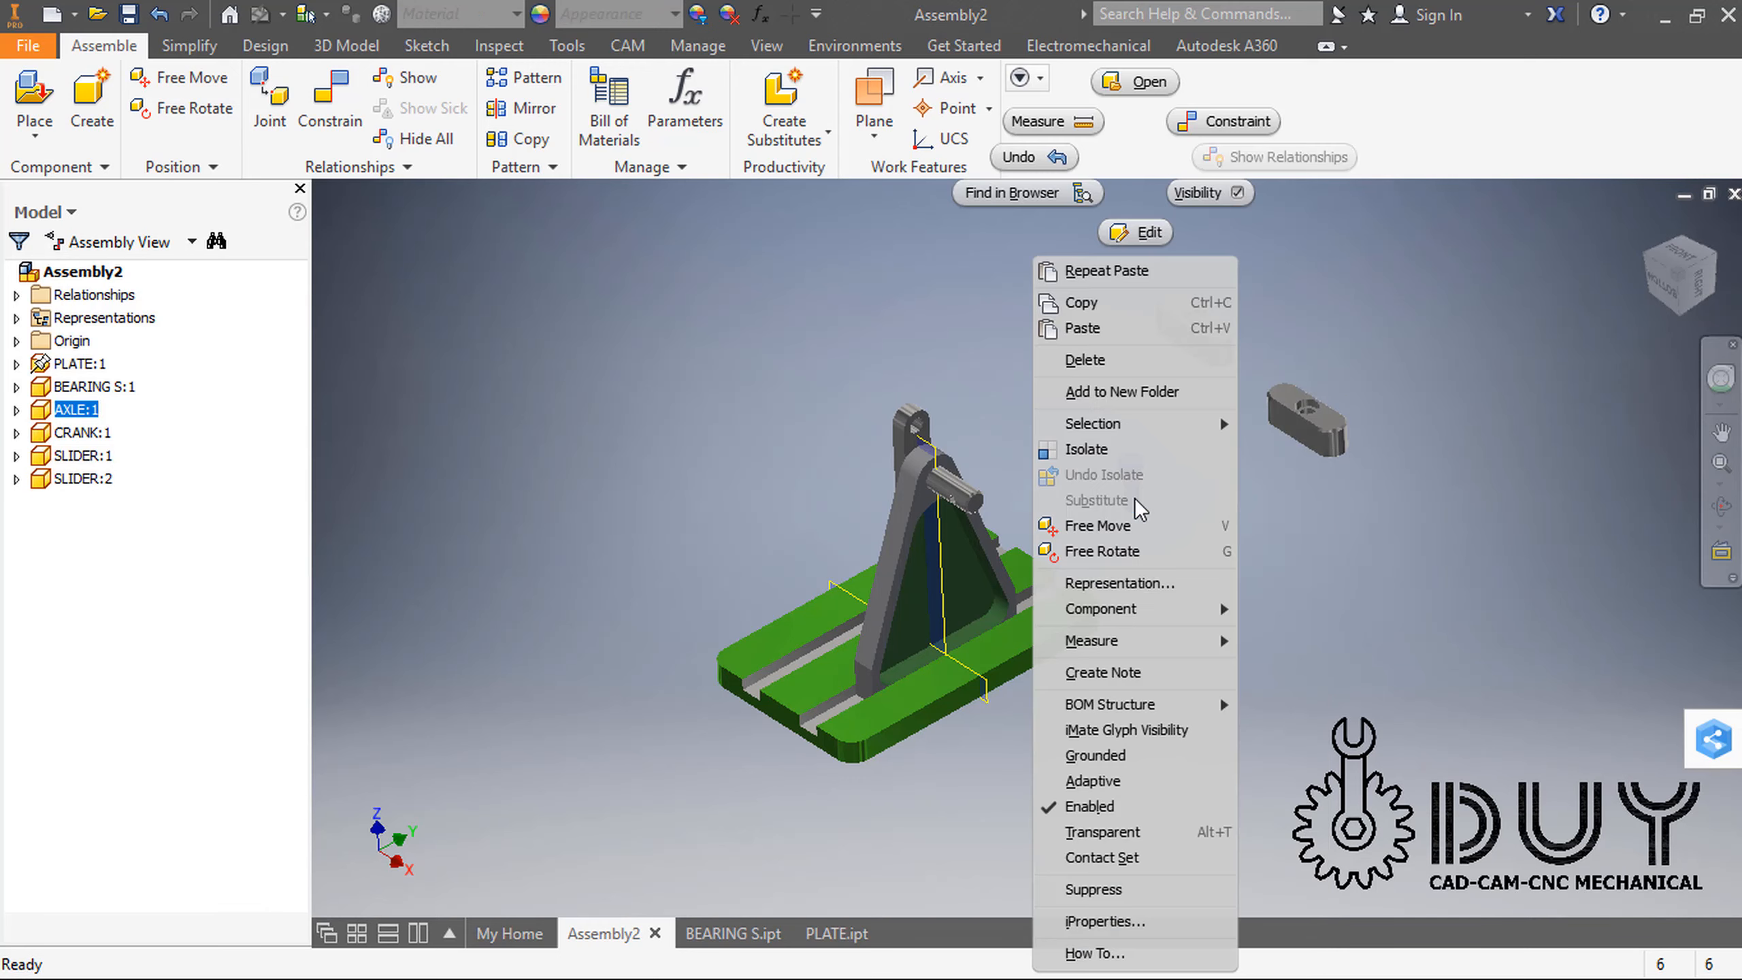
left_click(1082, 303)
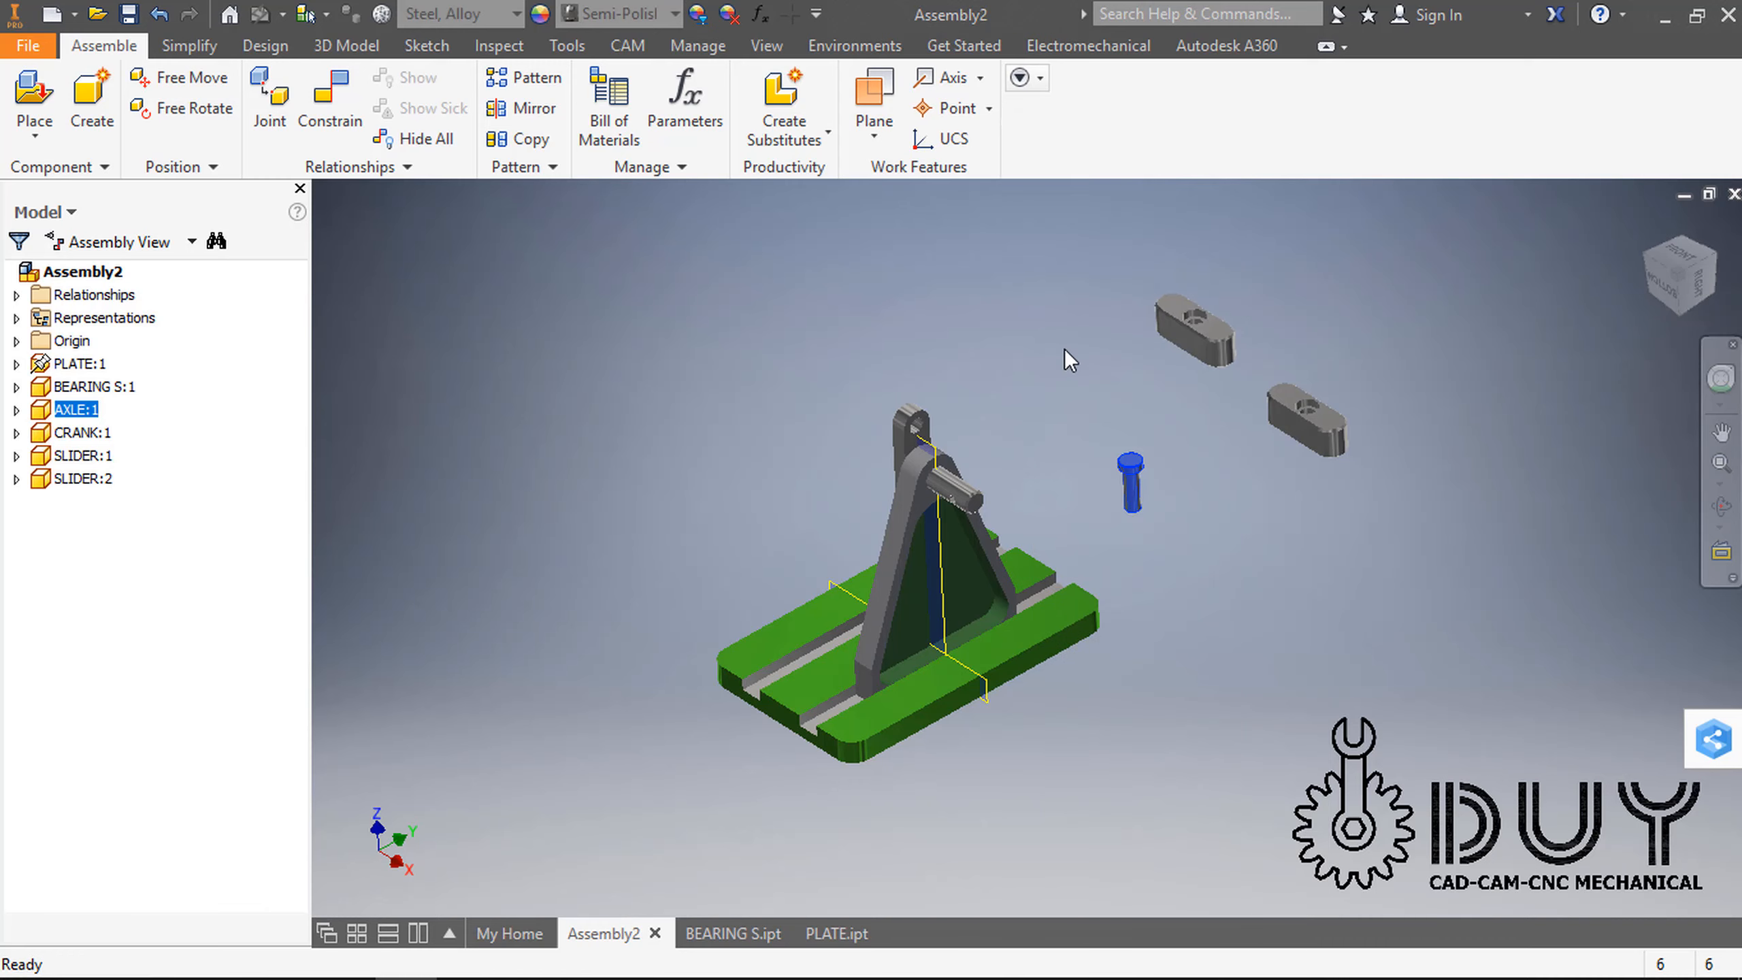
right_click(1048, 337)
left_click(1038, 326)
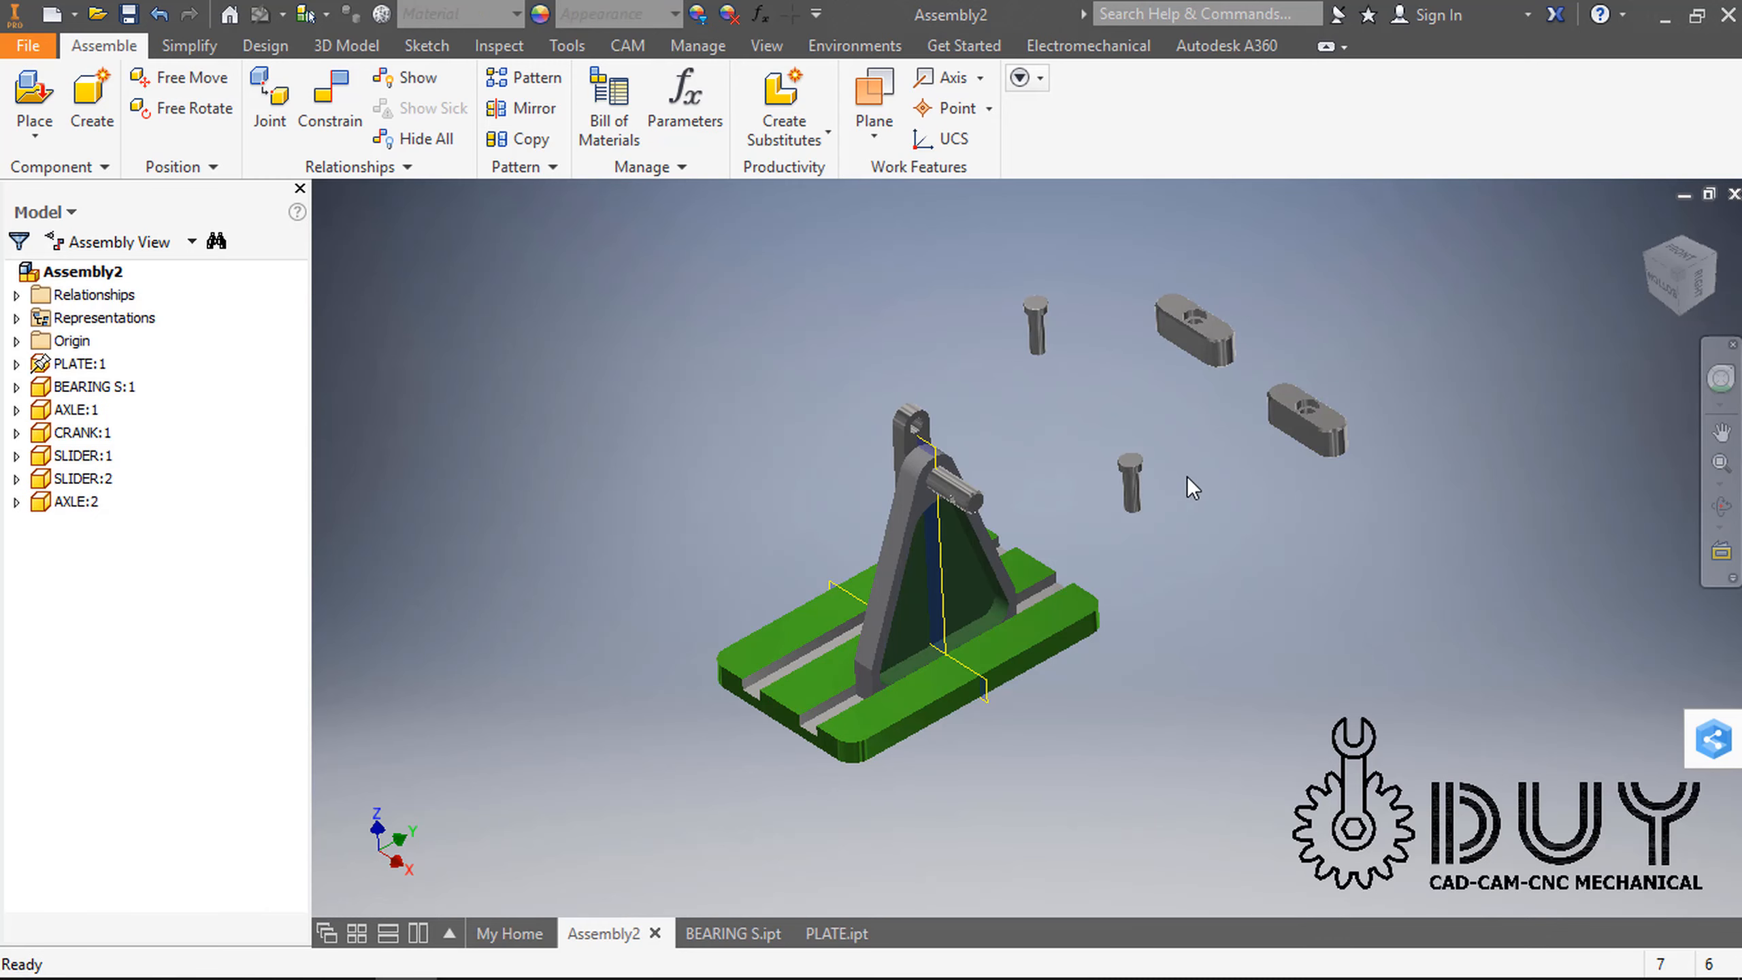
Step: Apply a flush constraint with 0 mm offset between the copied axle's head face and the copied slider's top face
middle_click_drag(1188, 475, 1163, 610)
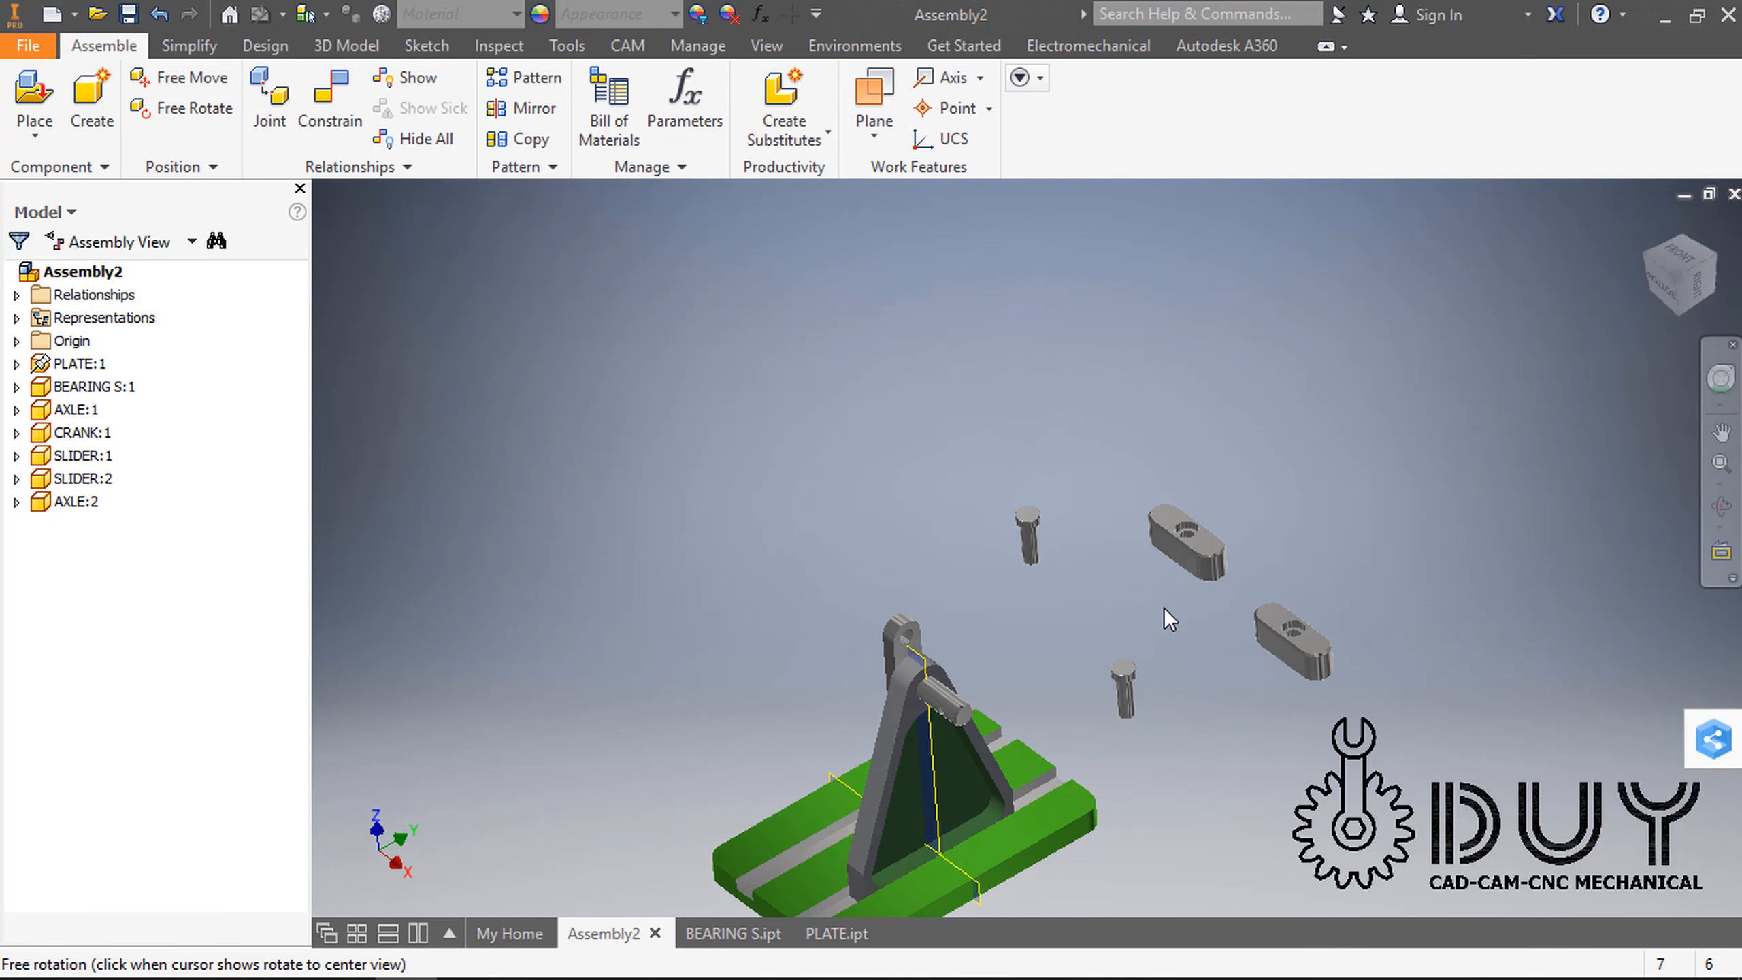
right_click(1111, 558)
left_click(1205, 203)
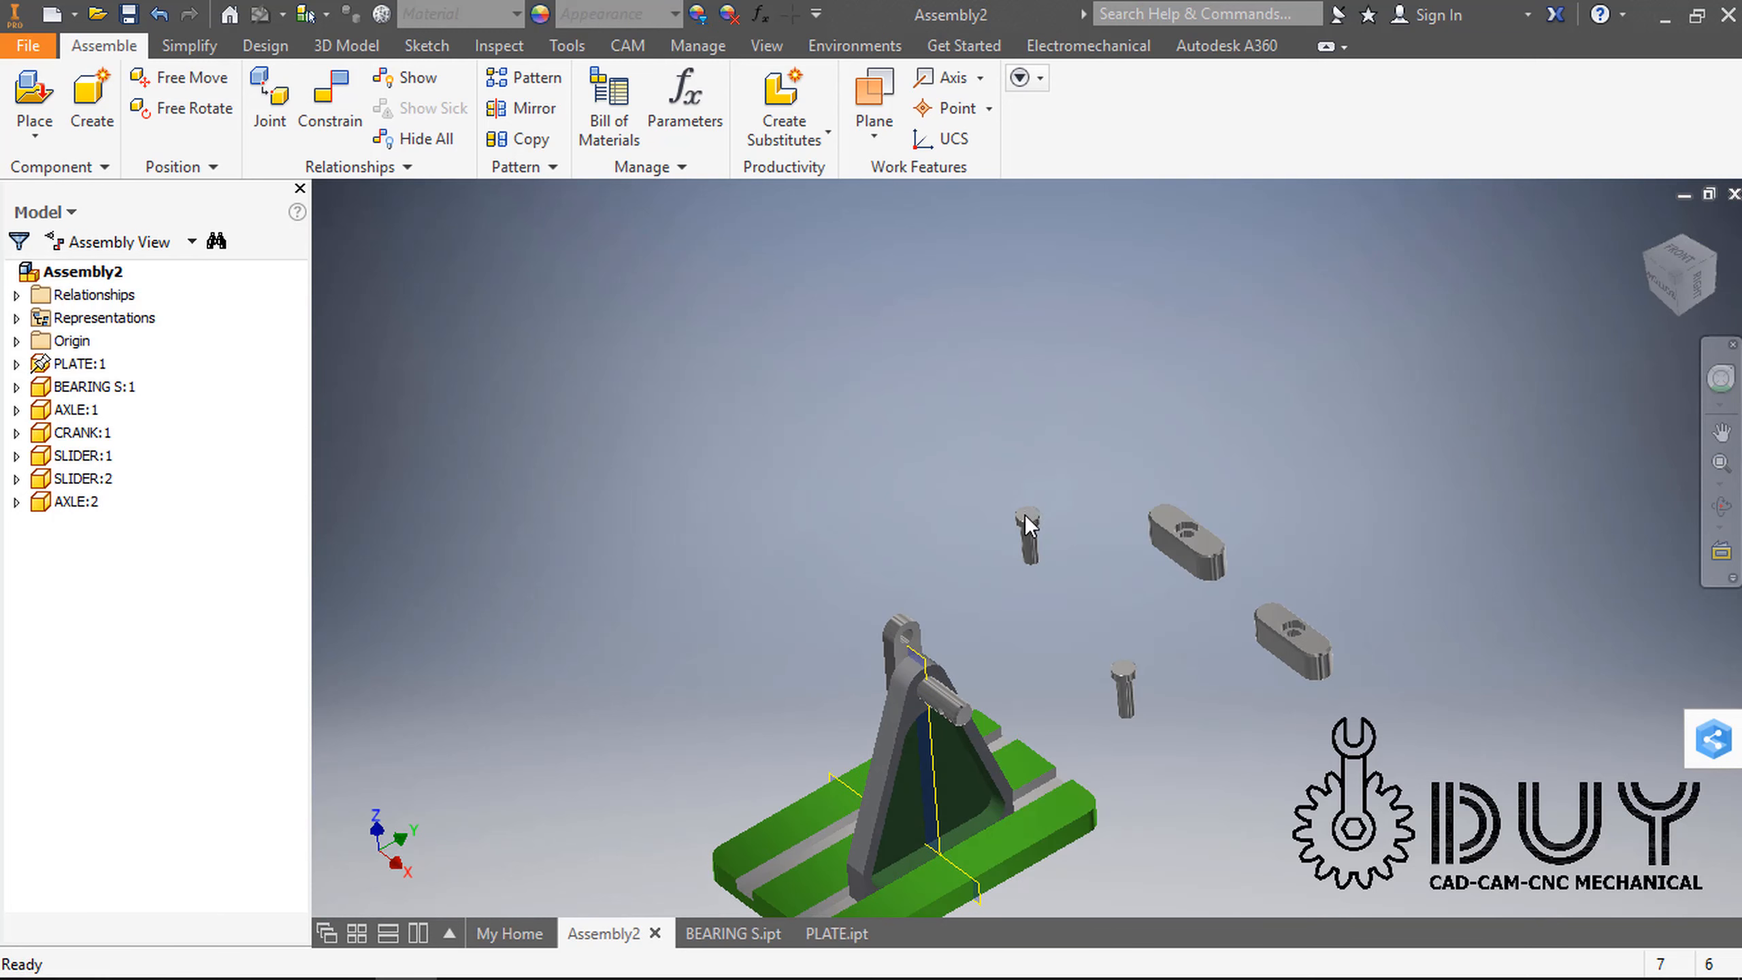
scroll(1029, 516, "up", 5)
left_click(1035, 521)
scroll(1166, 569, "down", 5)
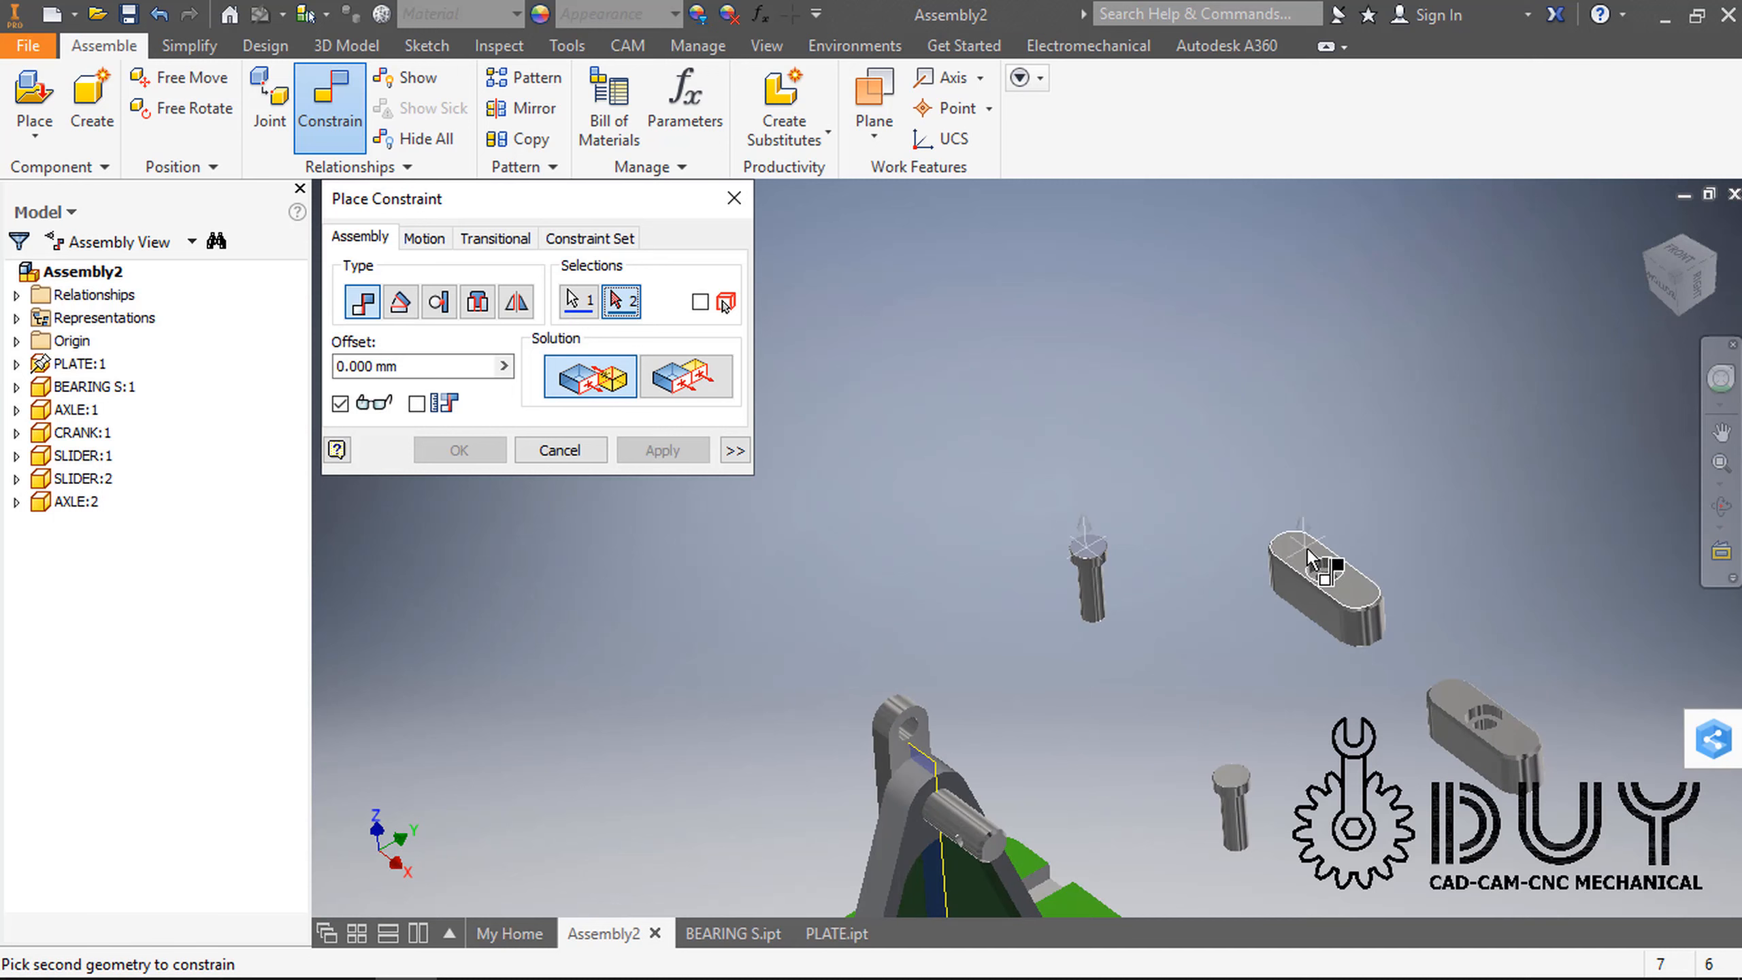
left_click(1307, 560)
left_click(686, 379)
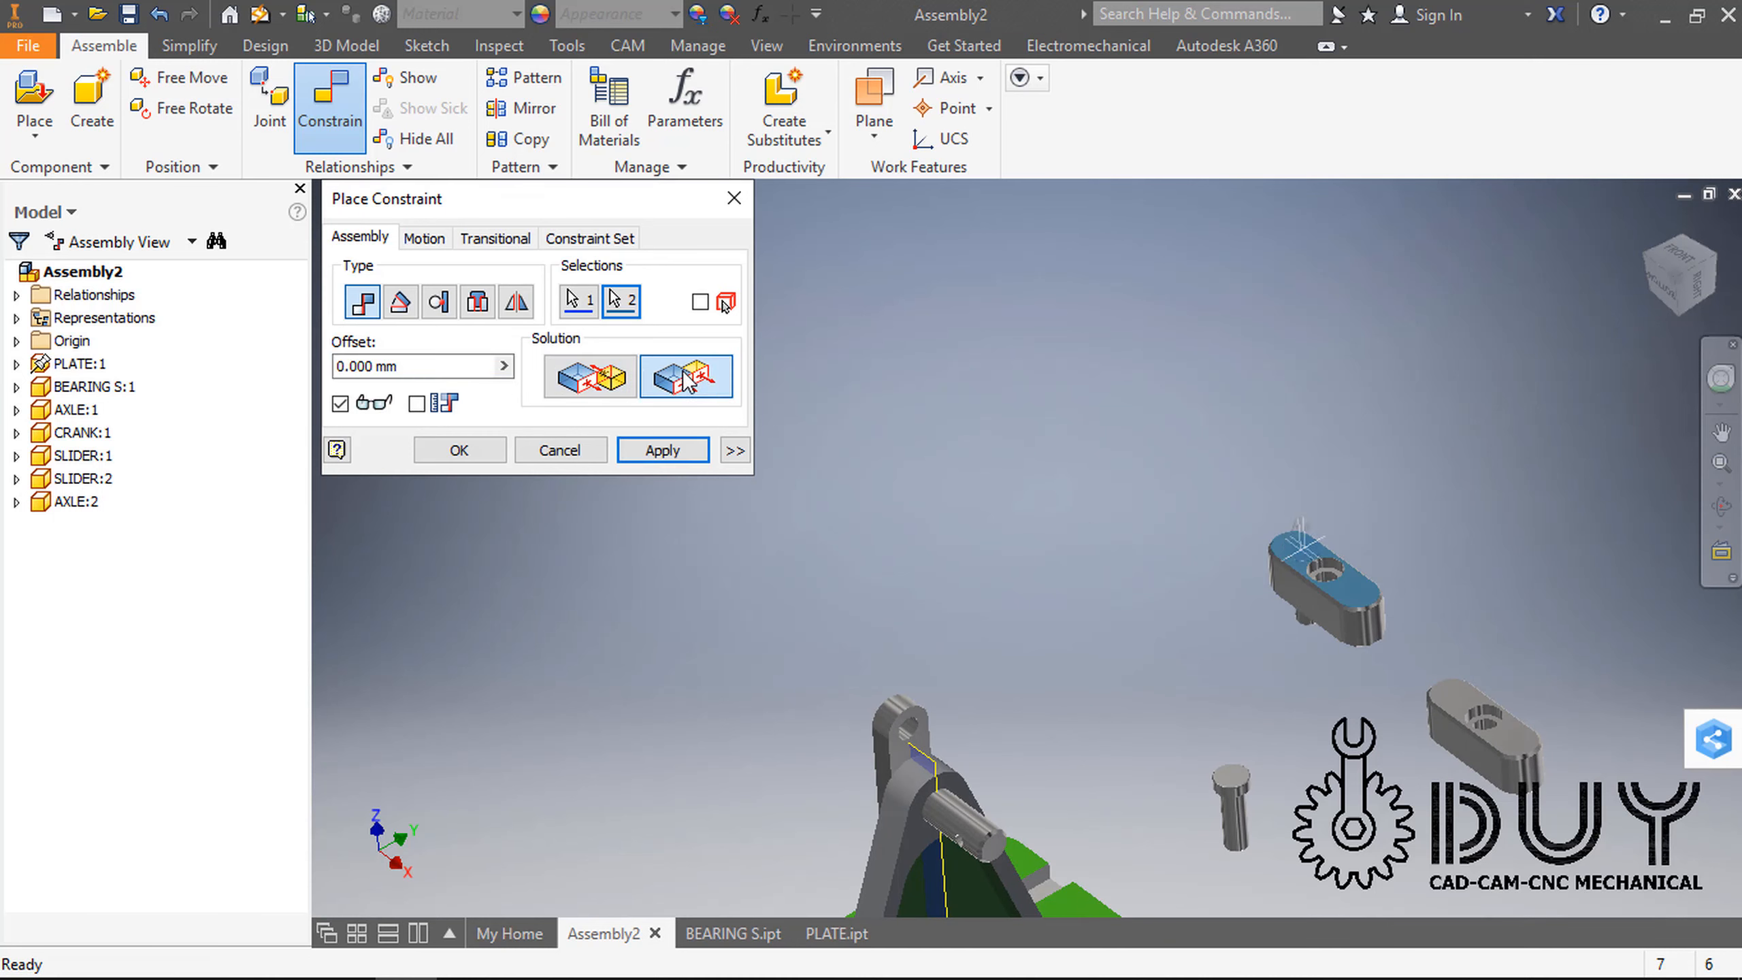
left_click(638, 462)
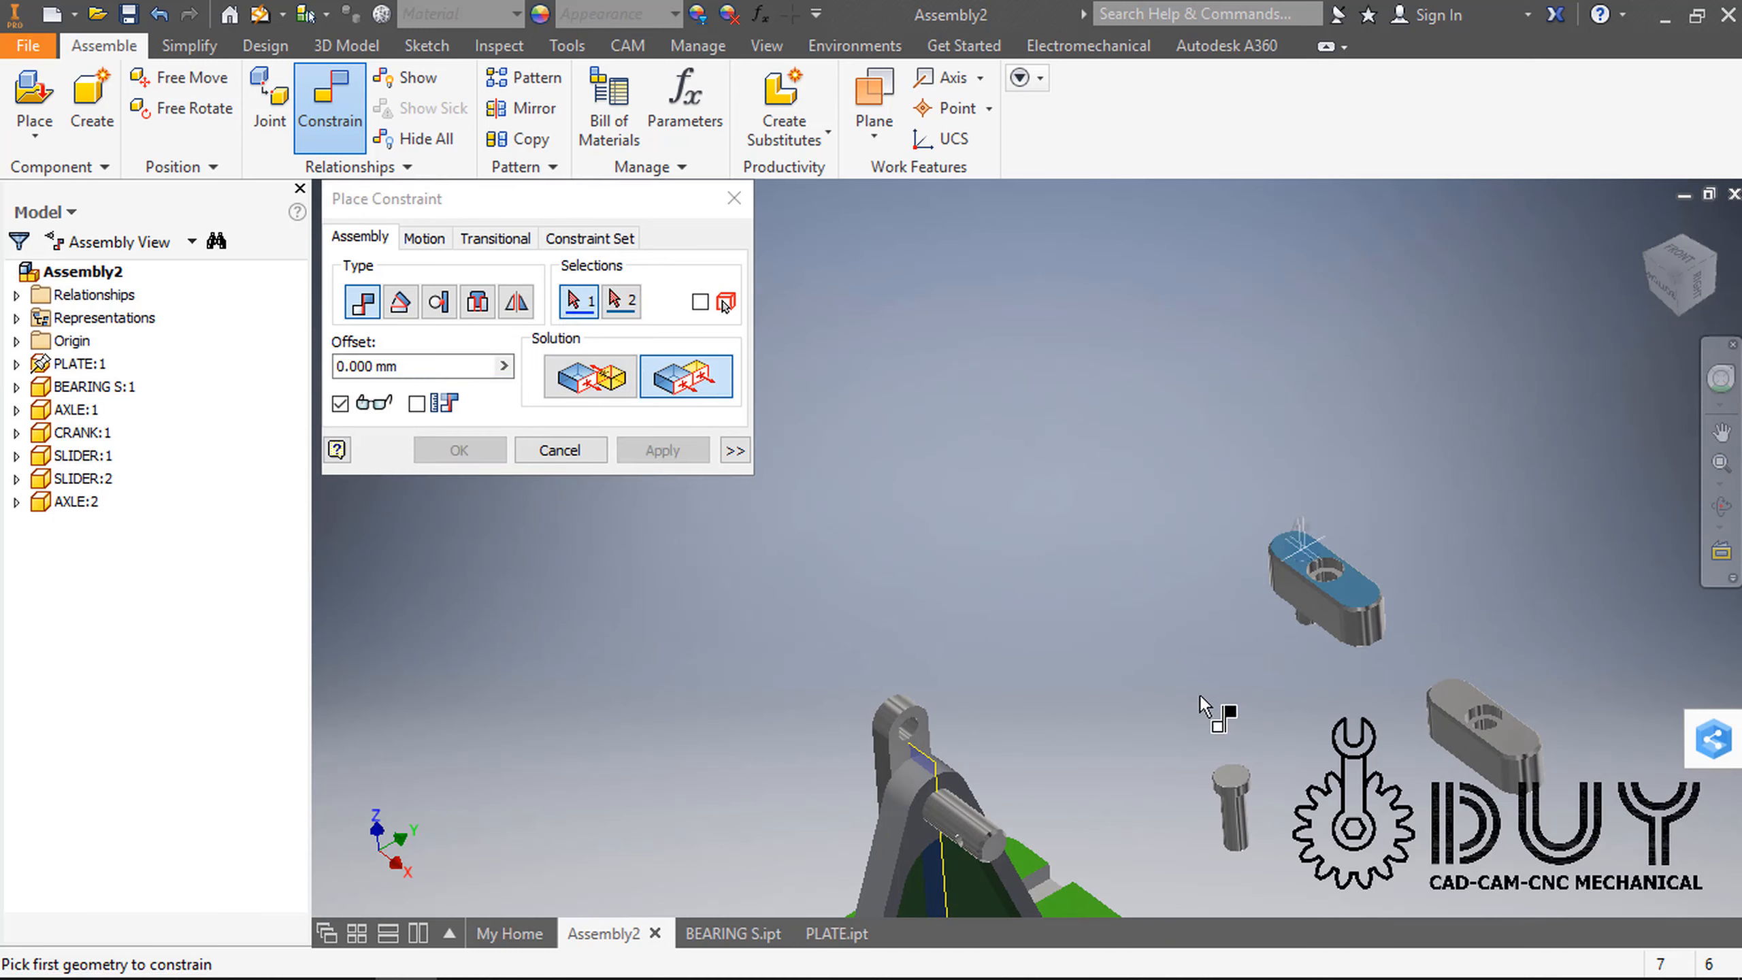
Step: Make the original axle's head face flush with the original slider's top face at 0 mm offset
left_click(1252, 778)
left_click(1460, 698)
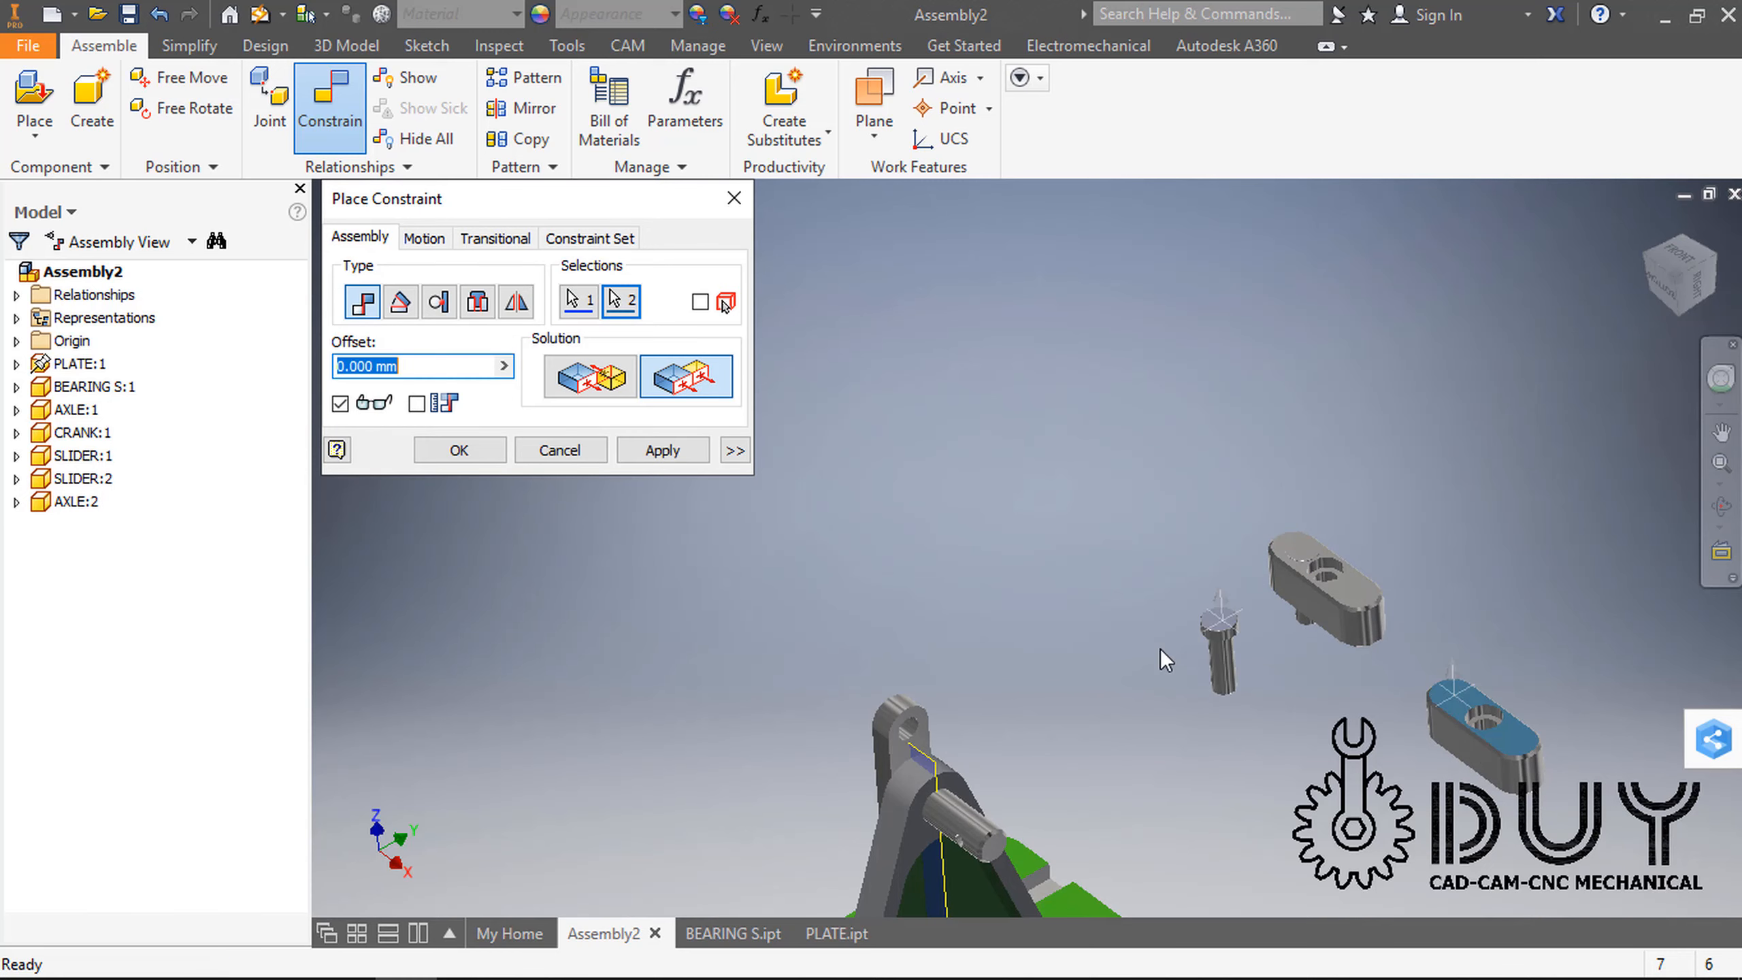
left_click(652, 451)
left_click(593, 454)
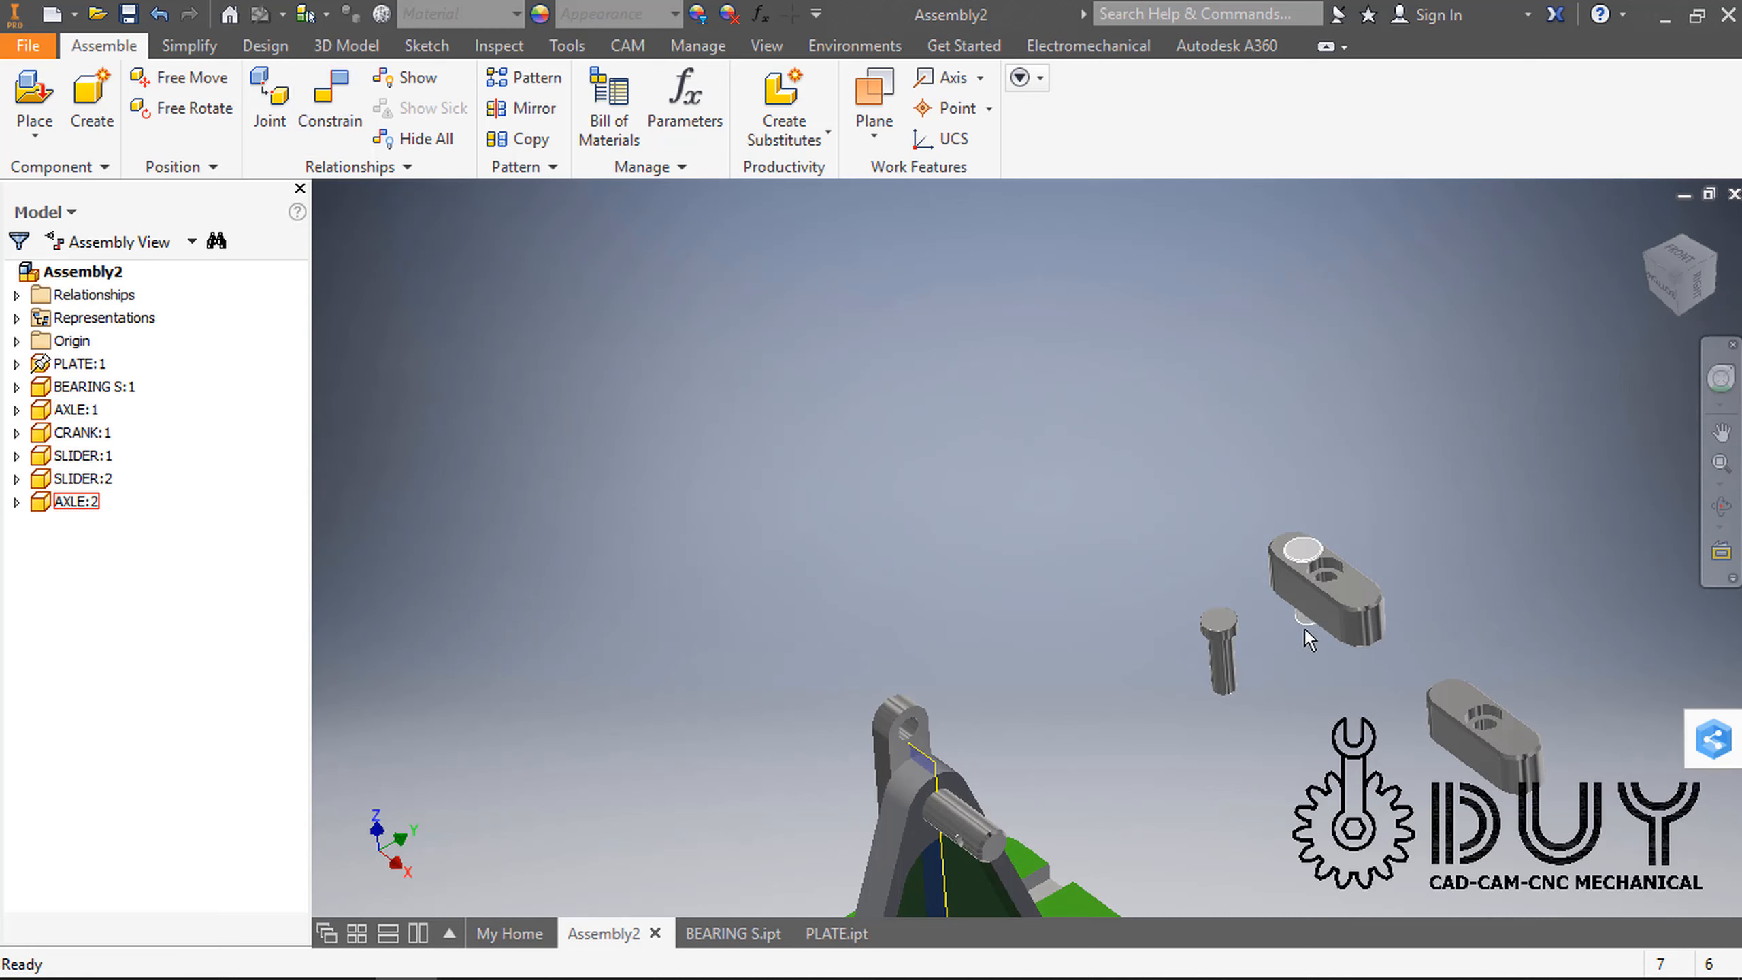
Step: Move the copied axle into free space and mate the original axle's centreline with the original slider's hole axis at 0 mm offset
left_click_drag(1304, 627, 1007, 574)
right_click(1216, 436)
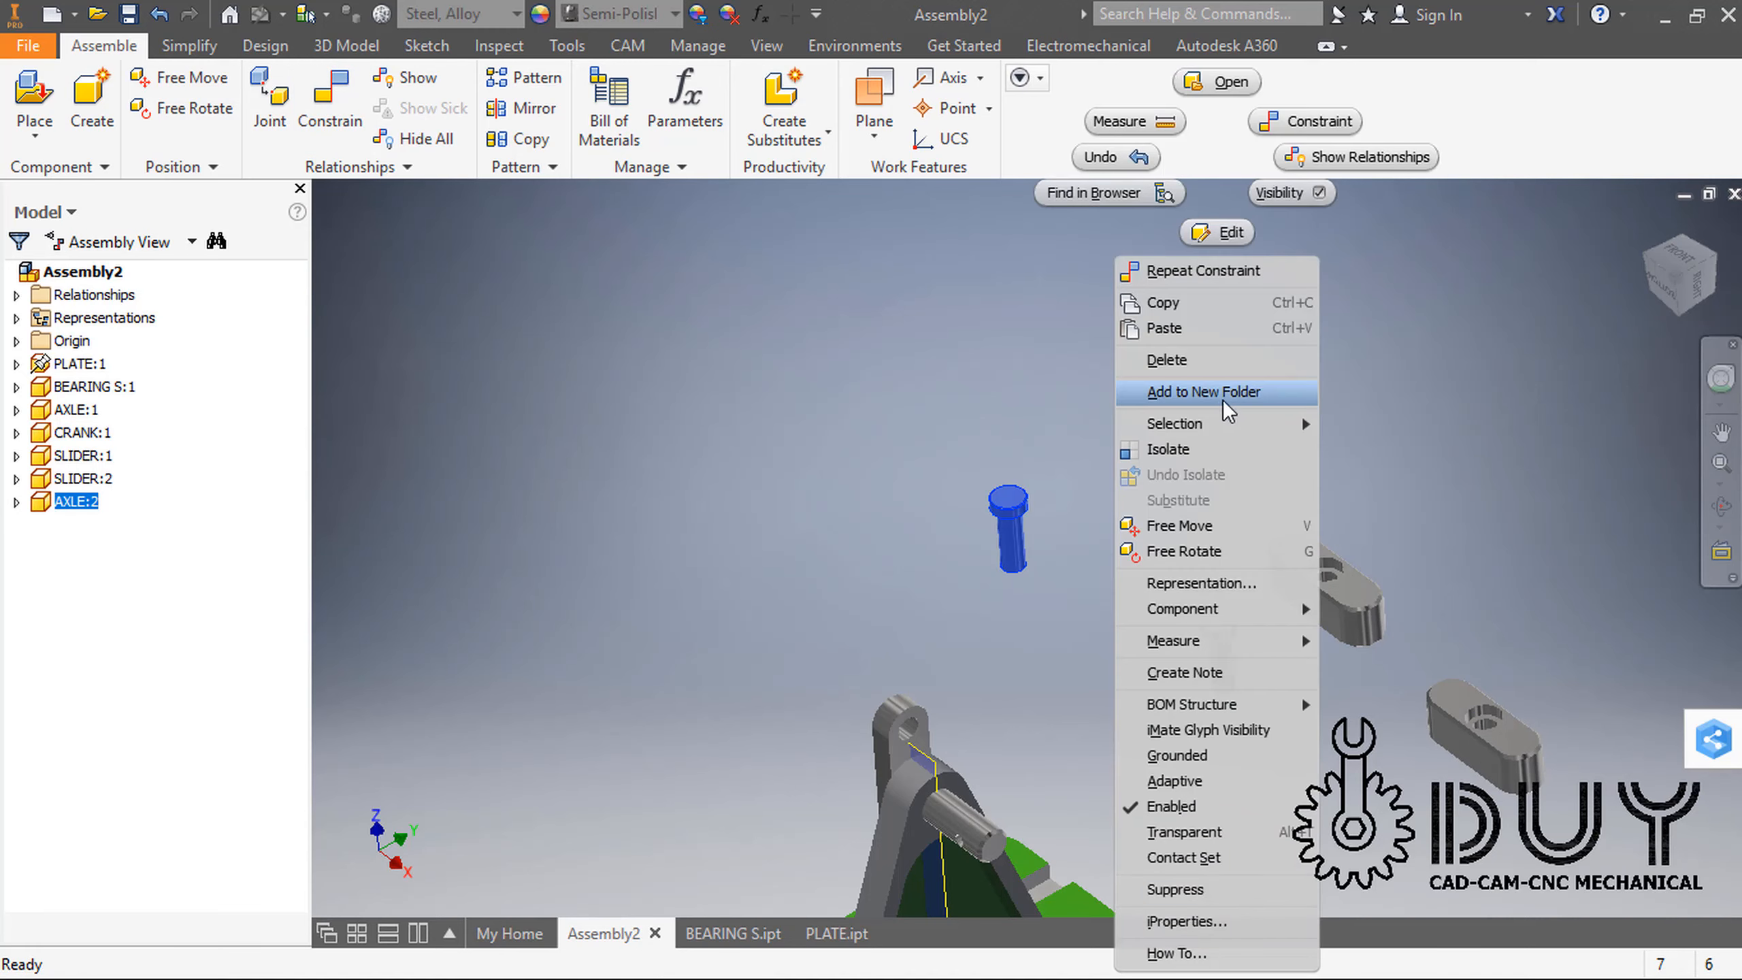
left_click(1318, 124)
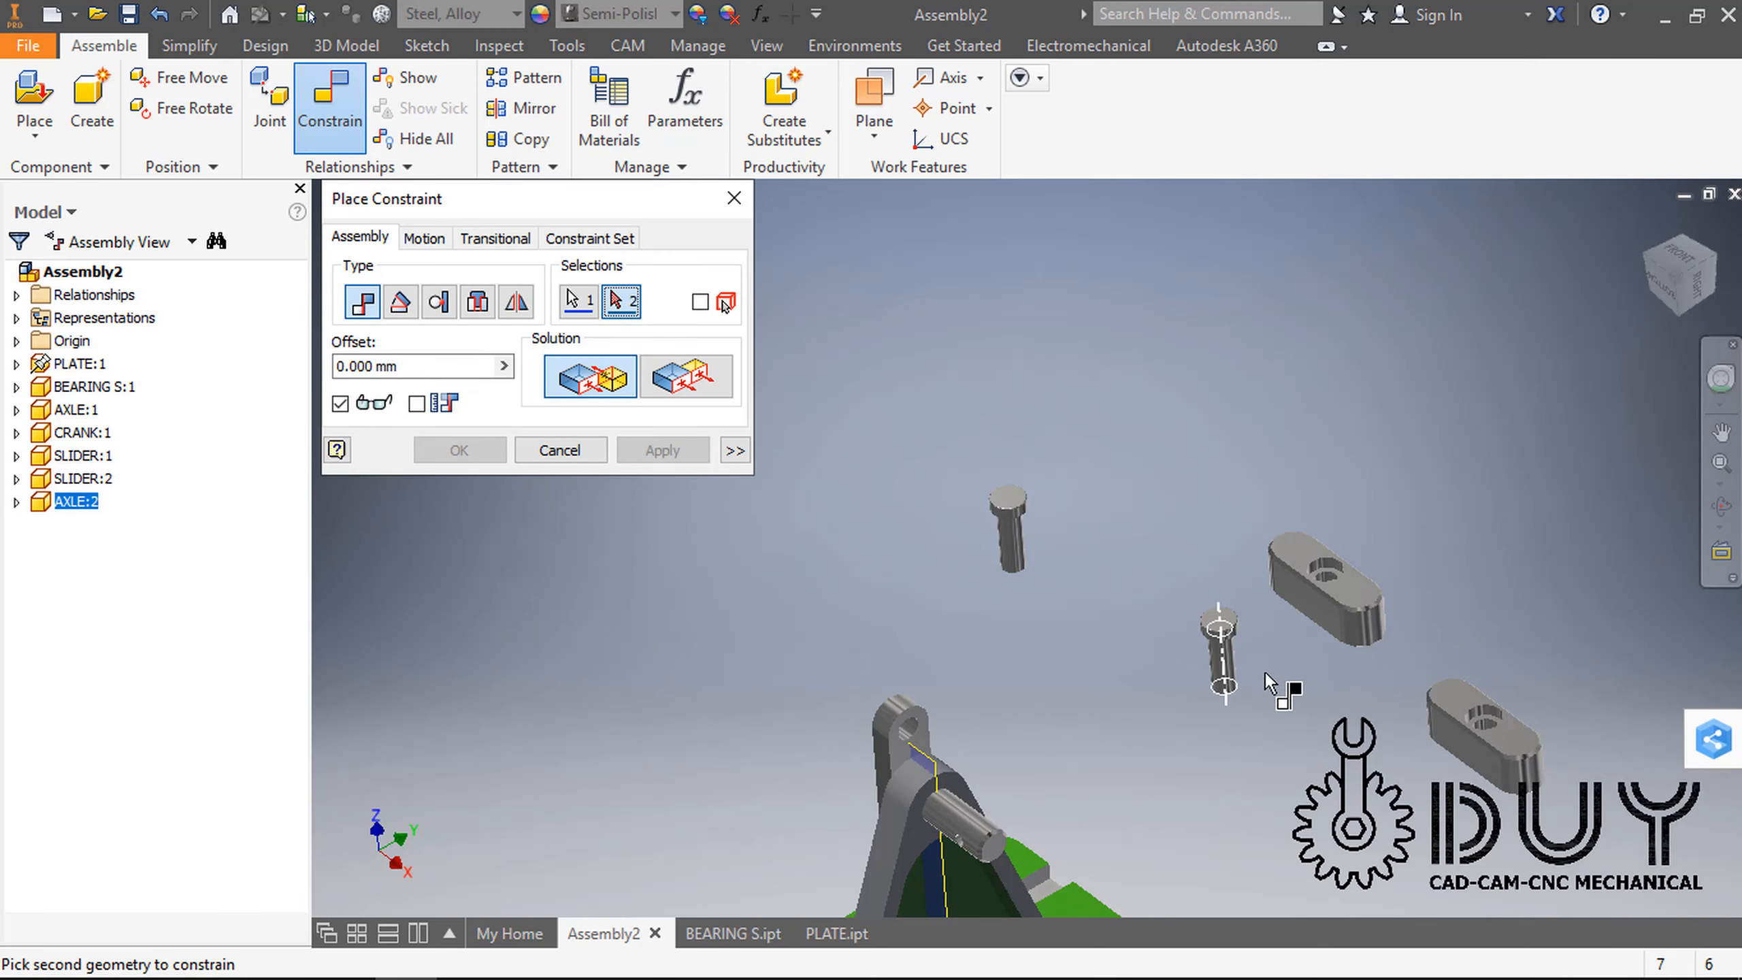
scroll(1485, 728, "up", 5)
left_click(1497, 739)
scroll(1498, 739, "down", 5)
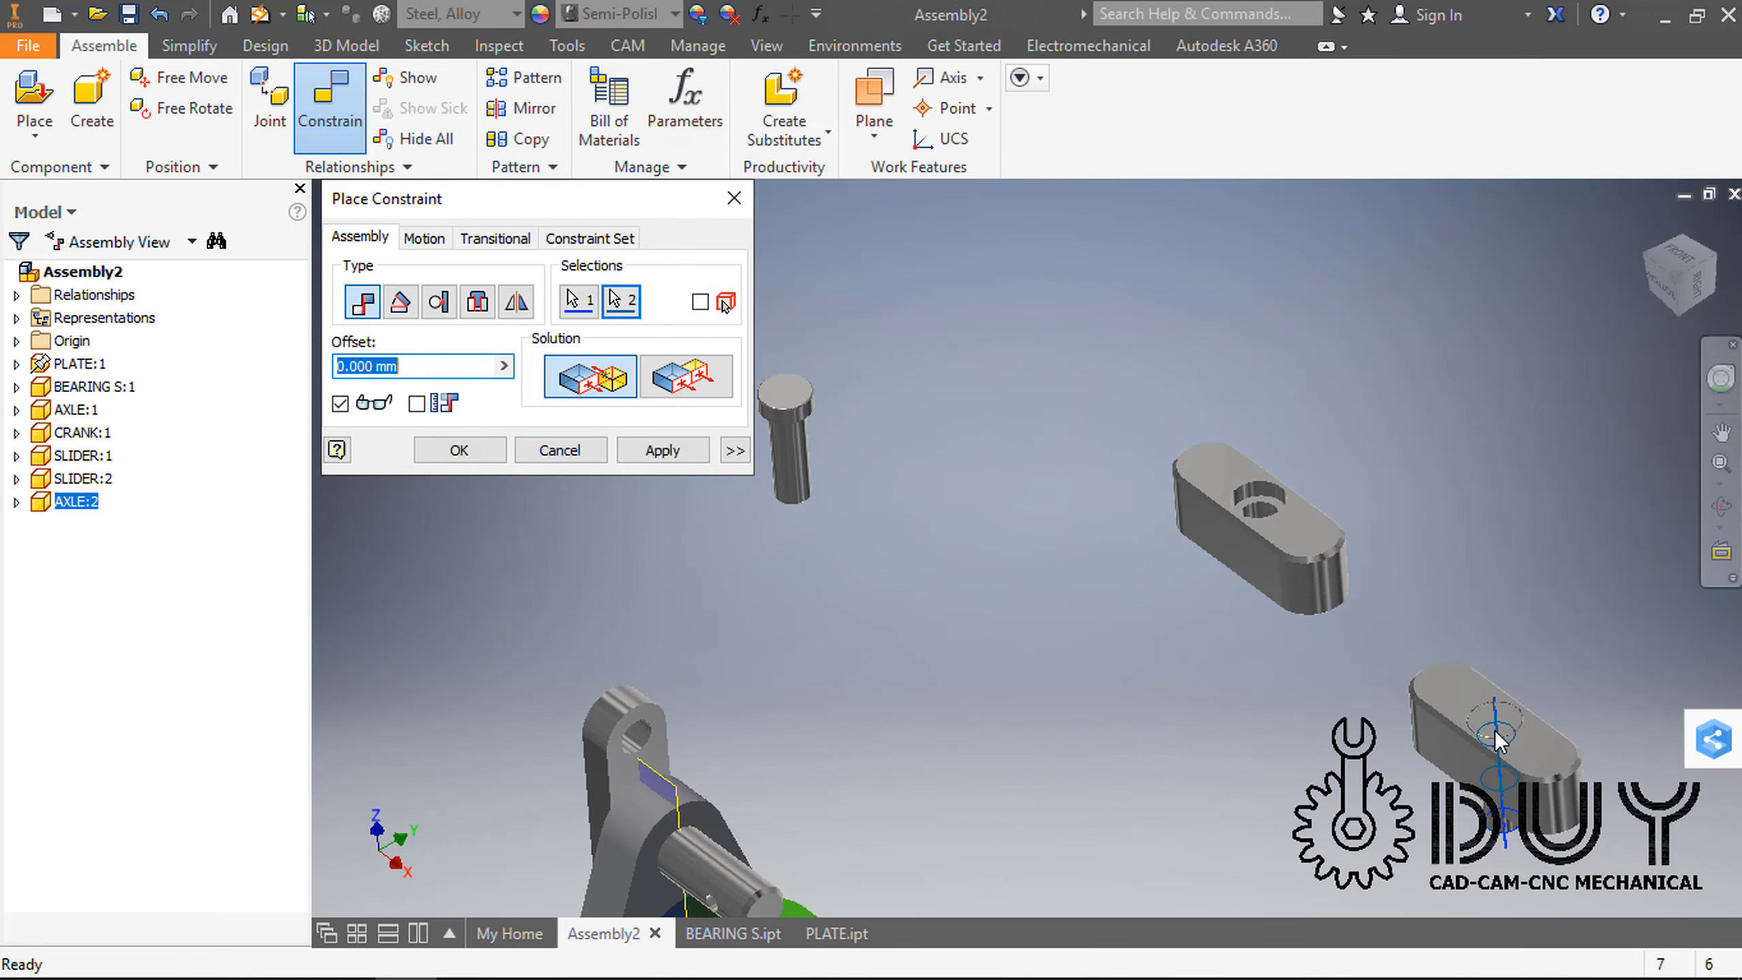
left_click(640, 451)
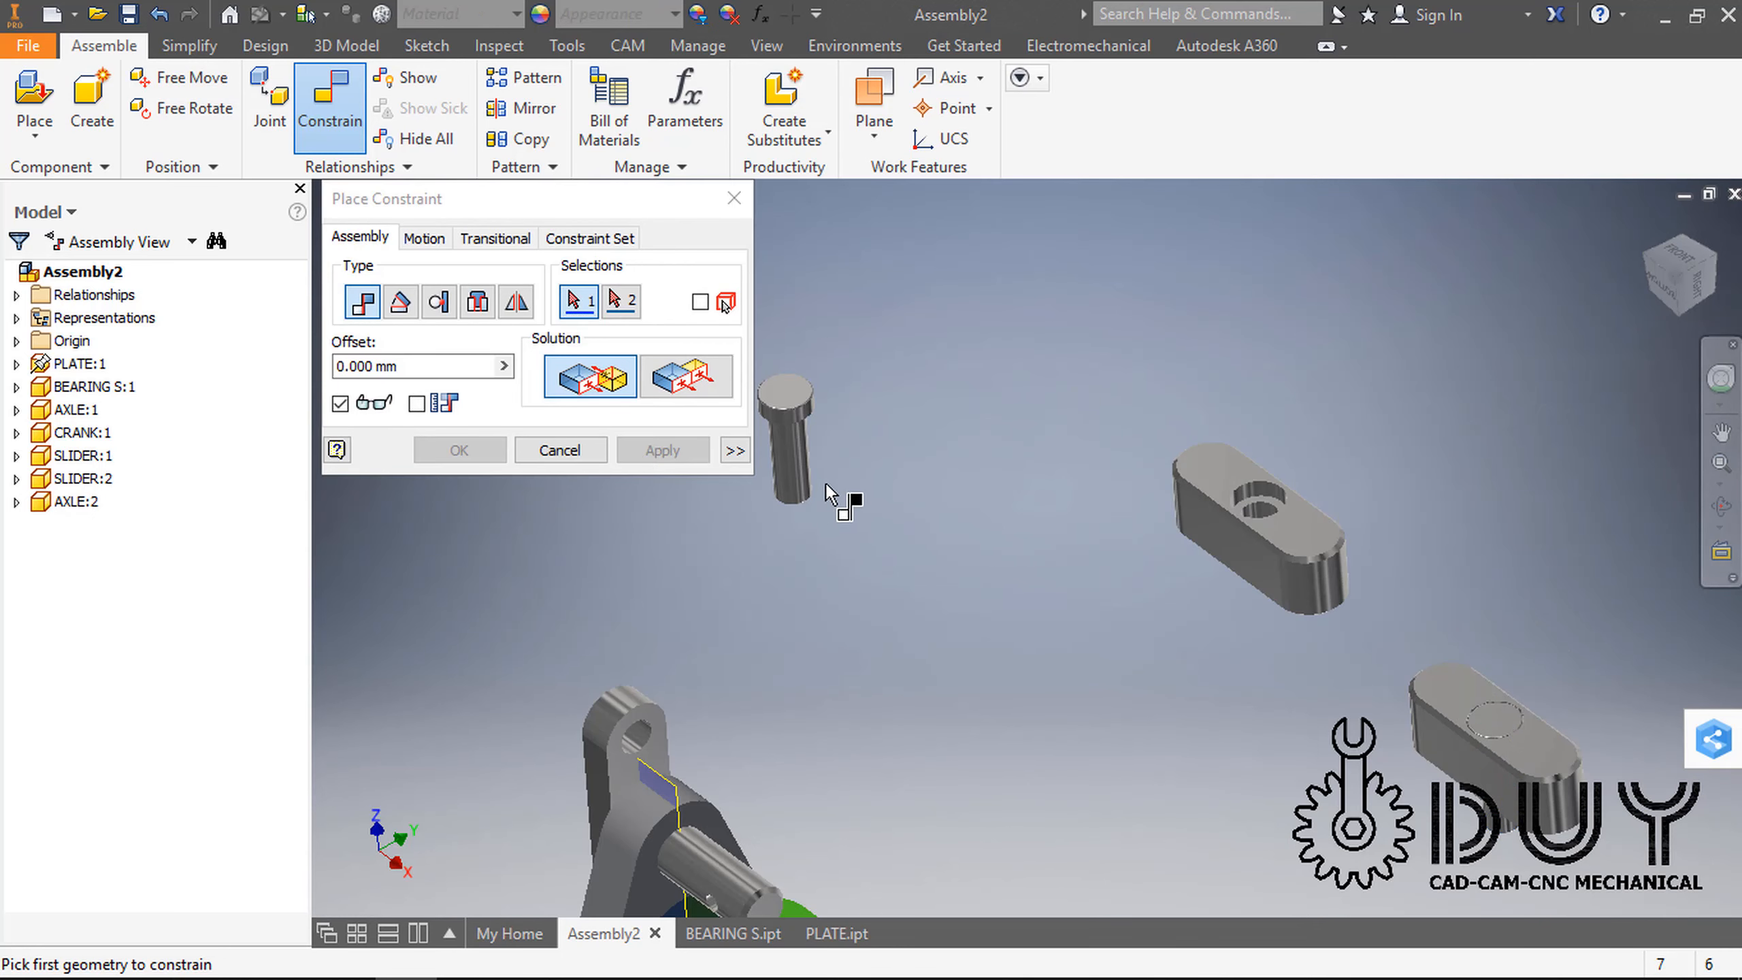
Step: Mate the copied axle's centreline with the hole axis of the remaining slider at 0 mm offset and finish constraining
left_click(809, 474)
scroll(1303, 507, "up", 5)
left_click(1175, 542)
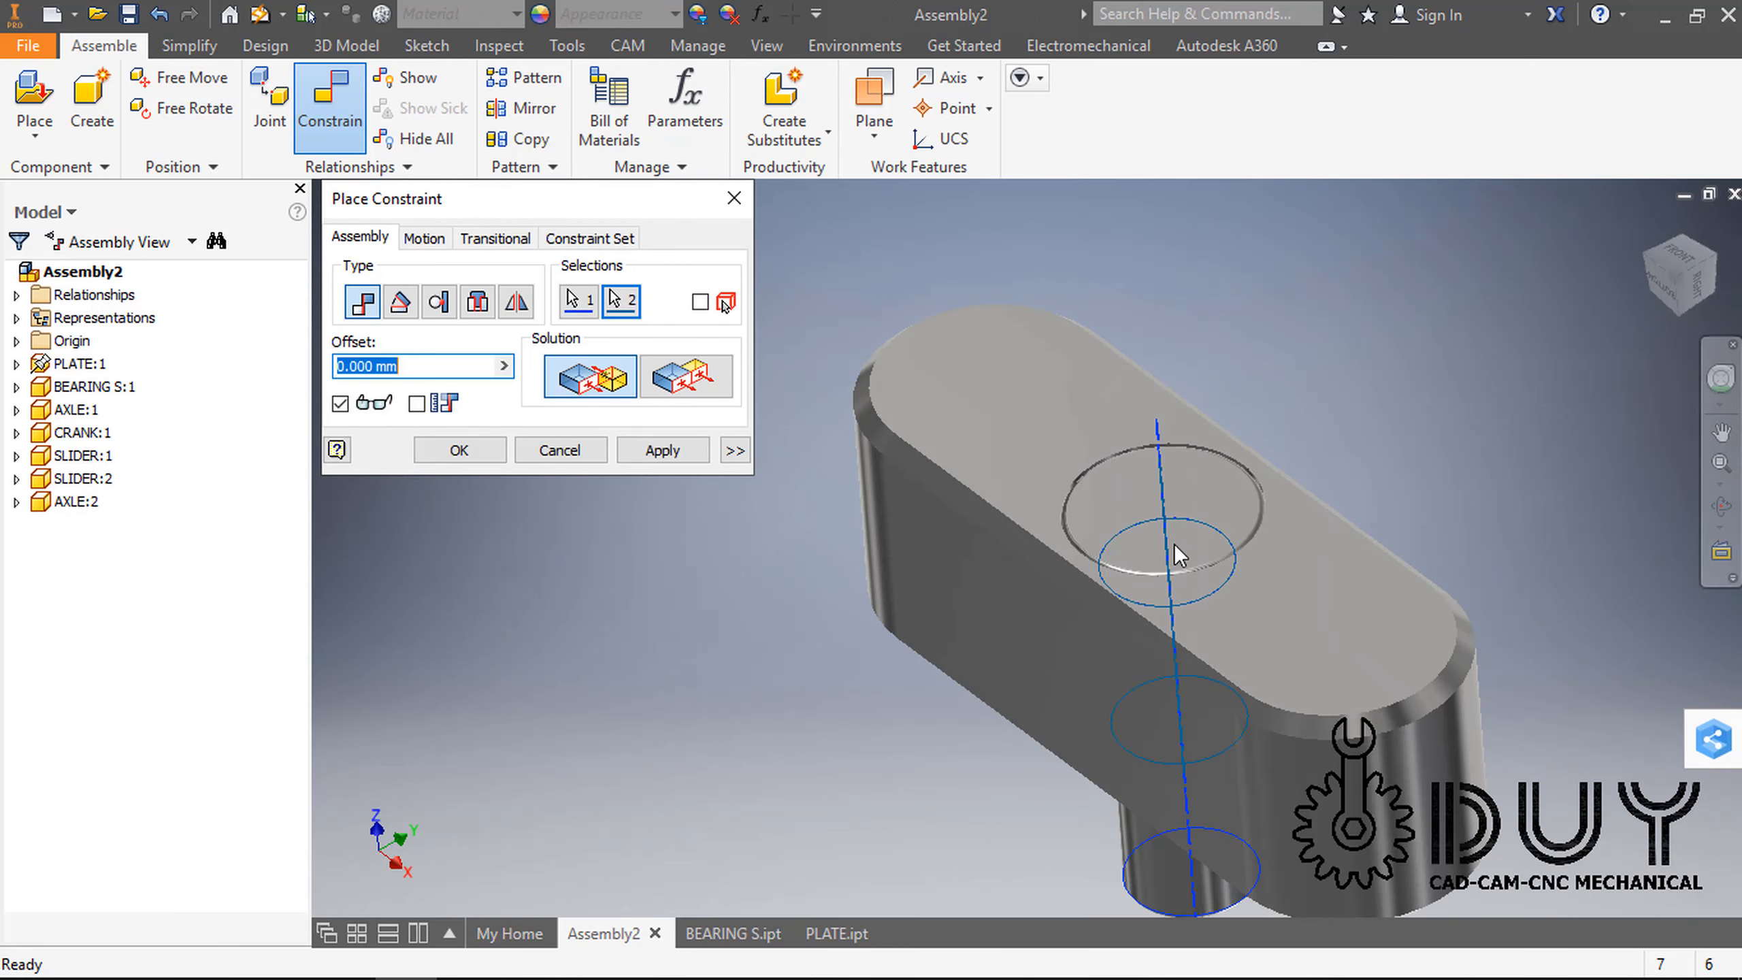
scroll(1174, 543, "down", 5)
left_click(663, 450)
left_click(559, 450)
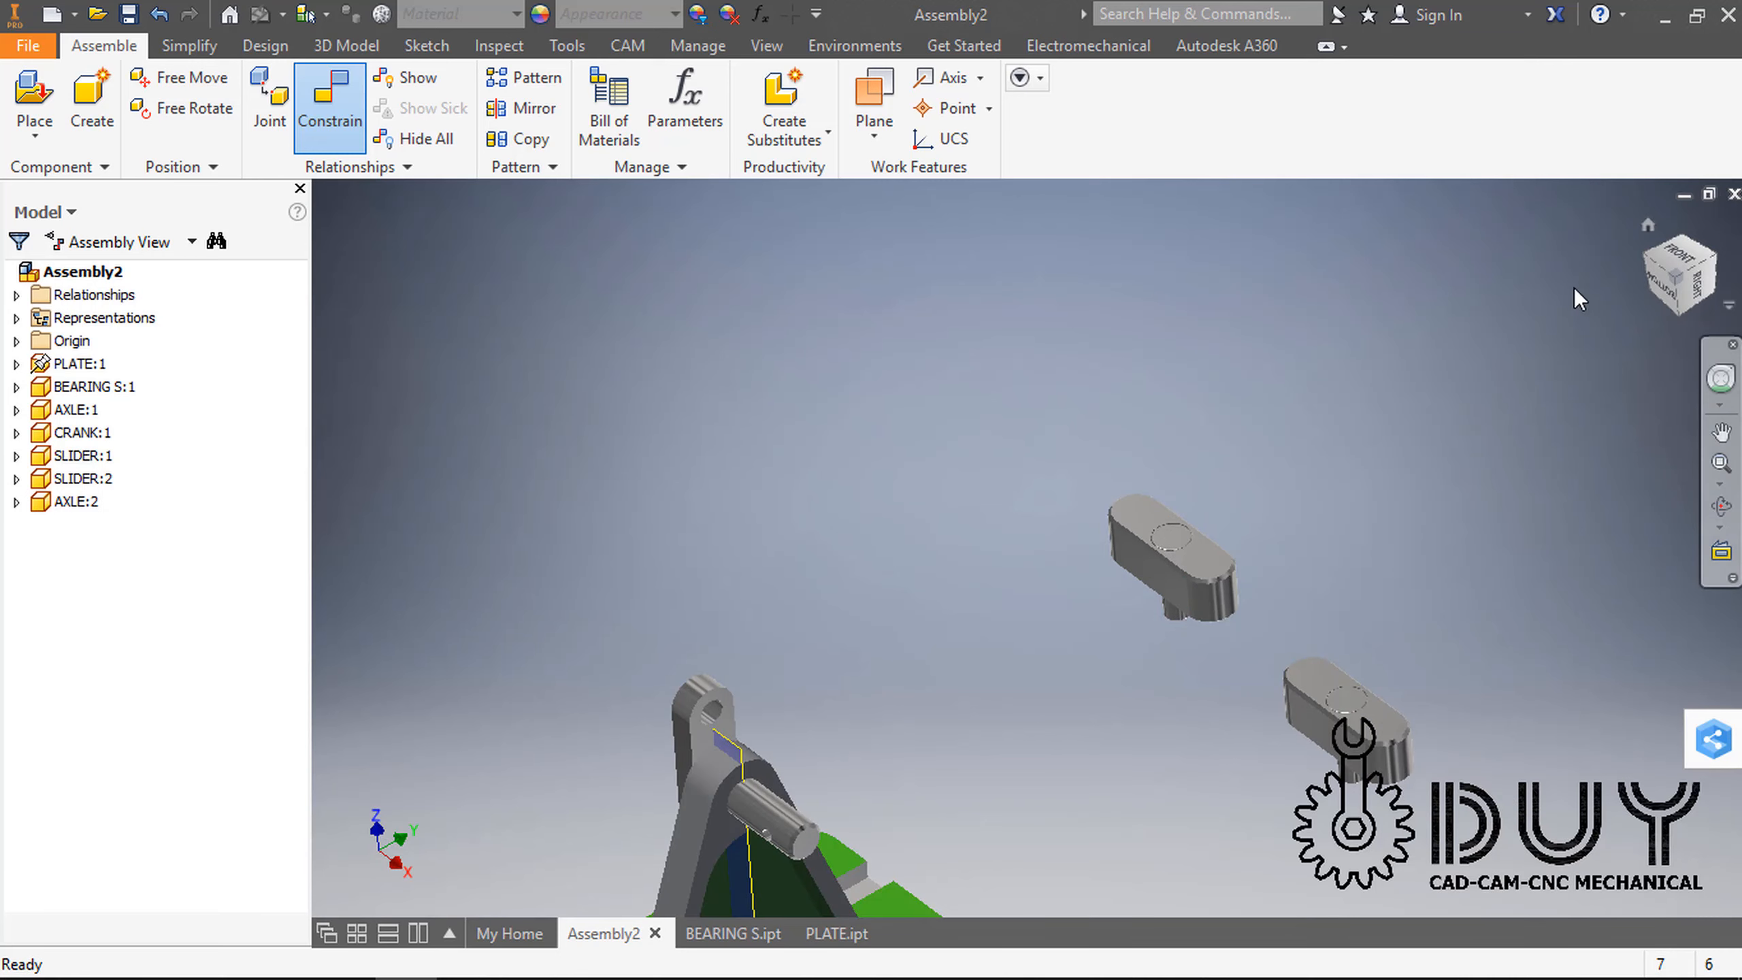
Step: Mate the first slider's underside, where the axle protrudes, with the crank's outer flat face at 0 mm offset
middle_click_drag(1039, 638, 1144, 501)
right_click(1145, 500)
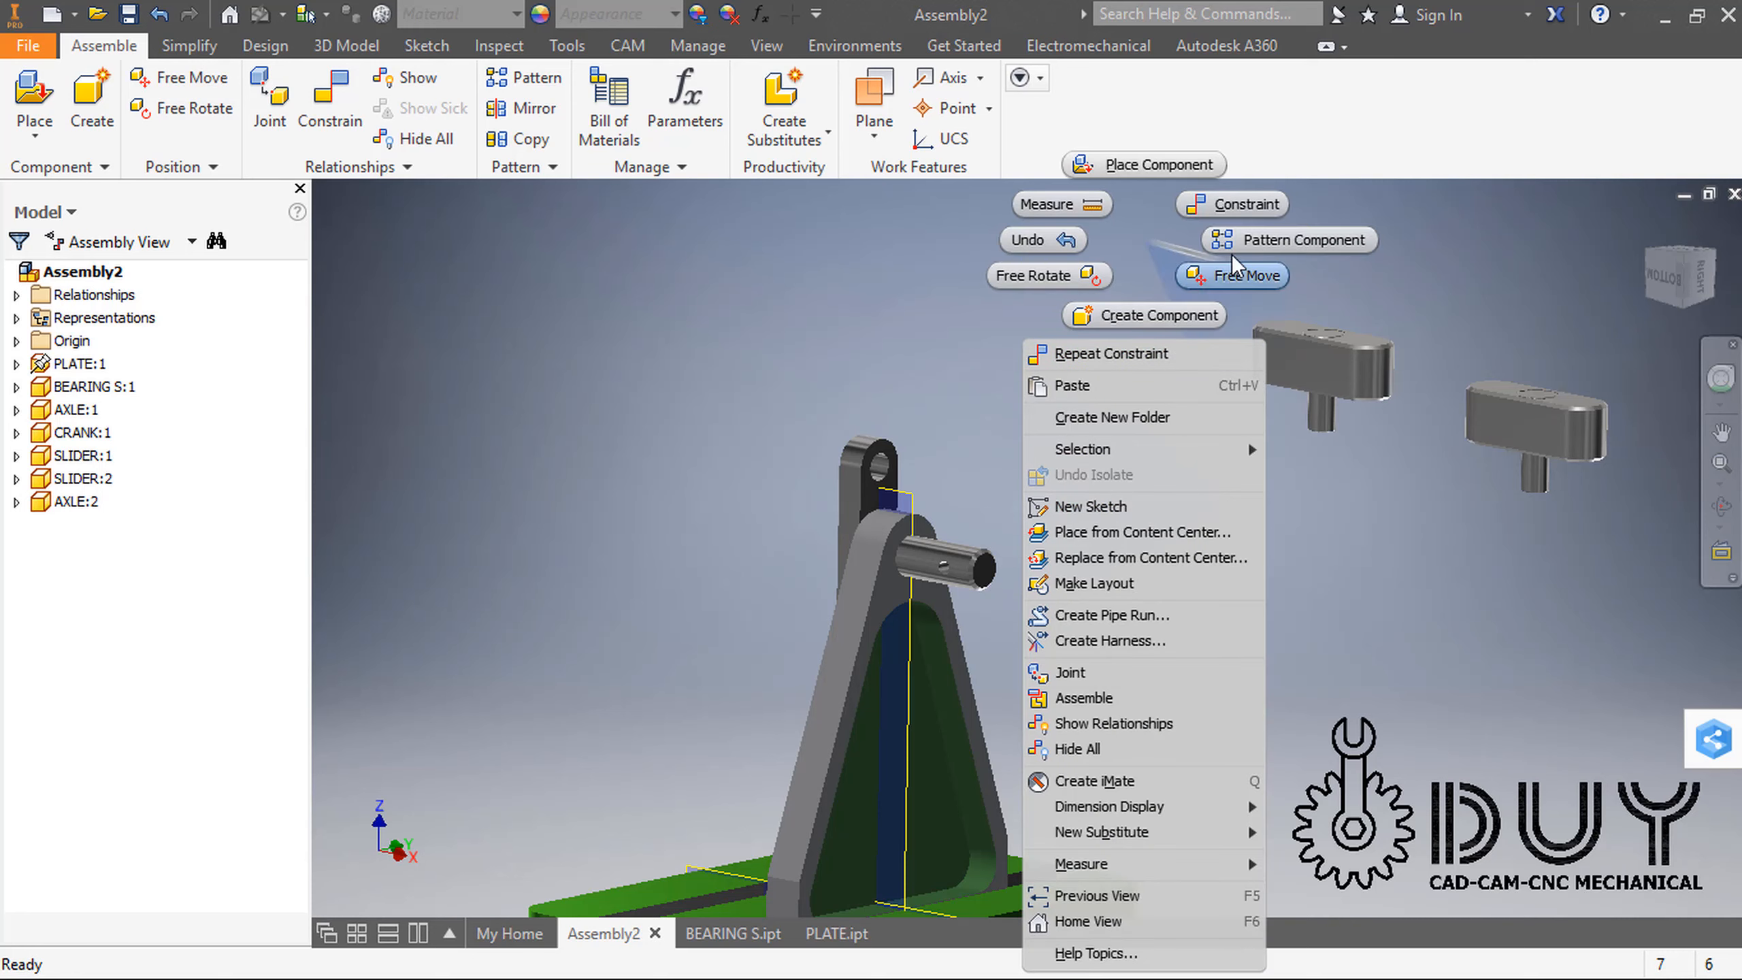
left_click(1247, 198)
middle_click_drag(1374, 523, 1381, 357, "shift")
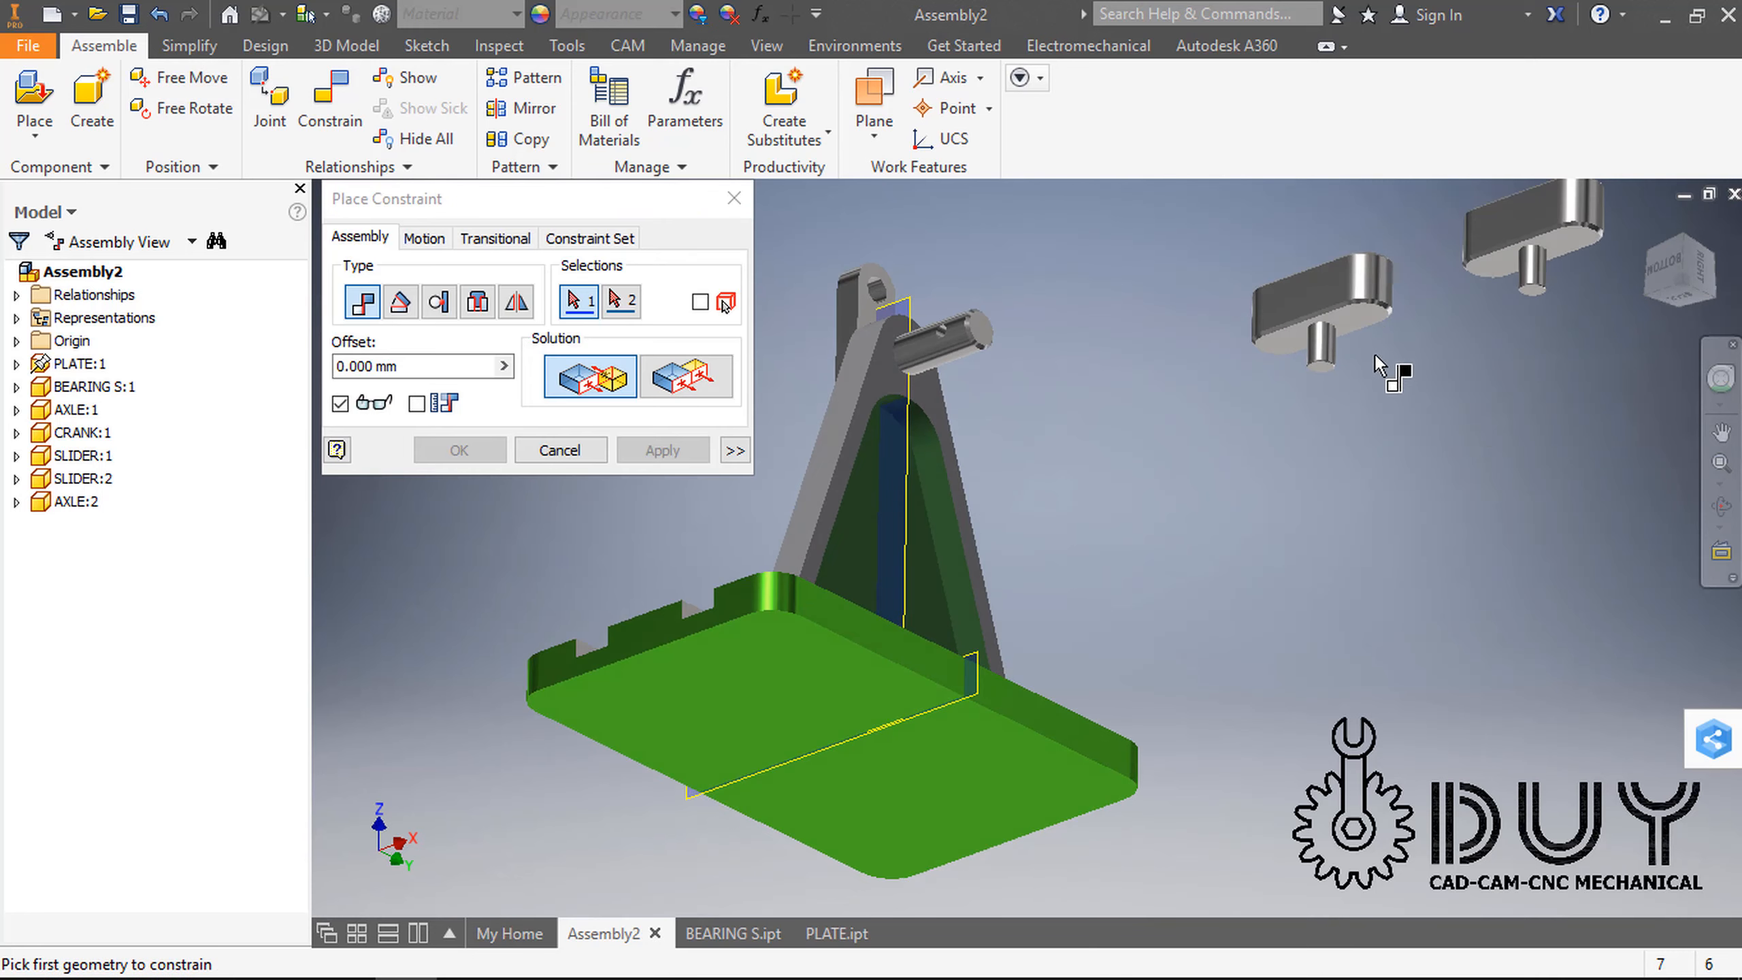
left_click(1375, 349)
middle_click_drag(1104, 455, 1172, 446, "shift")
left_click(1172, 446)
middle_click_drag(1328, 451, 739, 416, "shift")
left_click(688, 450)
Step: Mate the second slider's underside with the crank's outer flat face at 0 mm offset and finish constraining
middle_click_drag(1587, 210, 1206, 453)
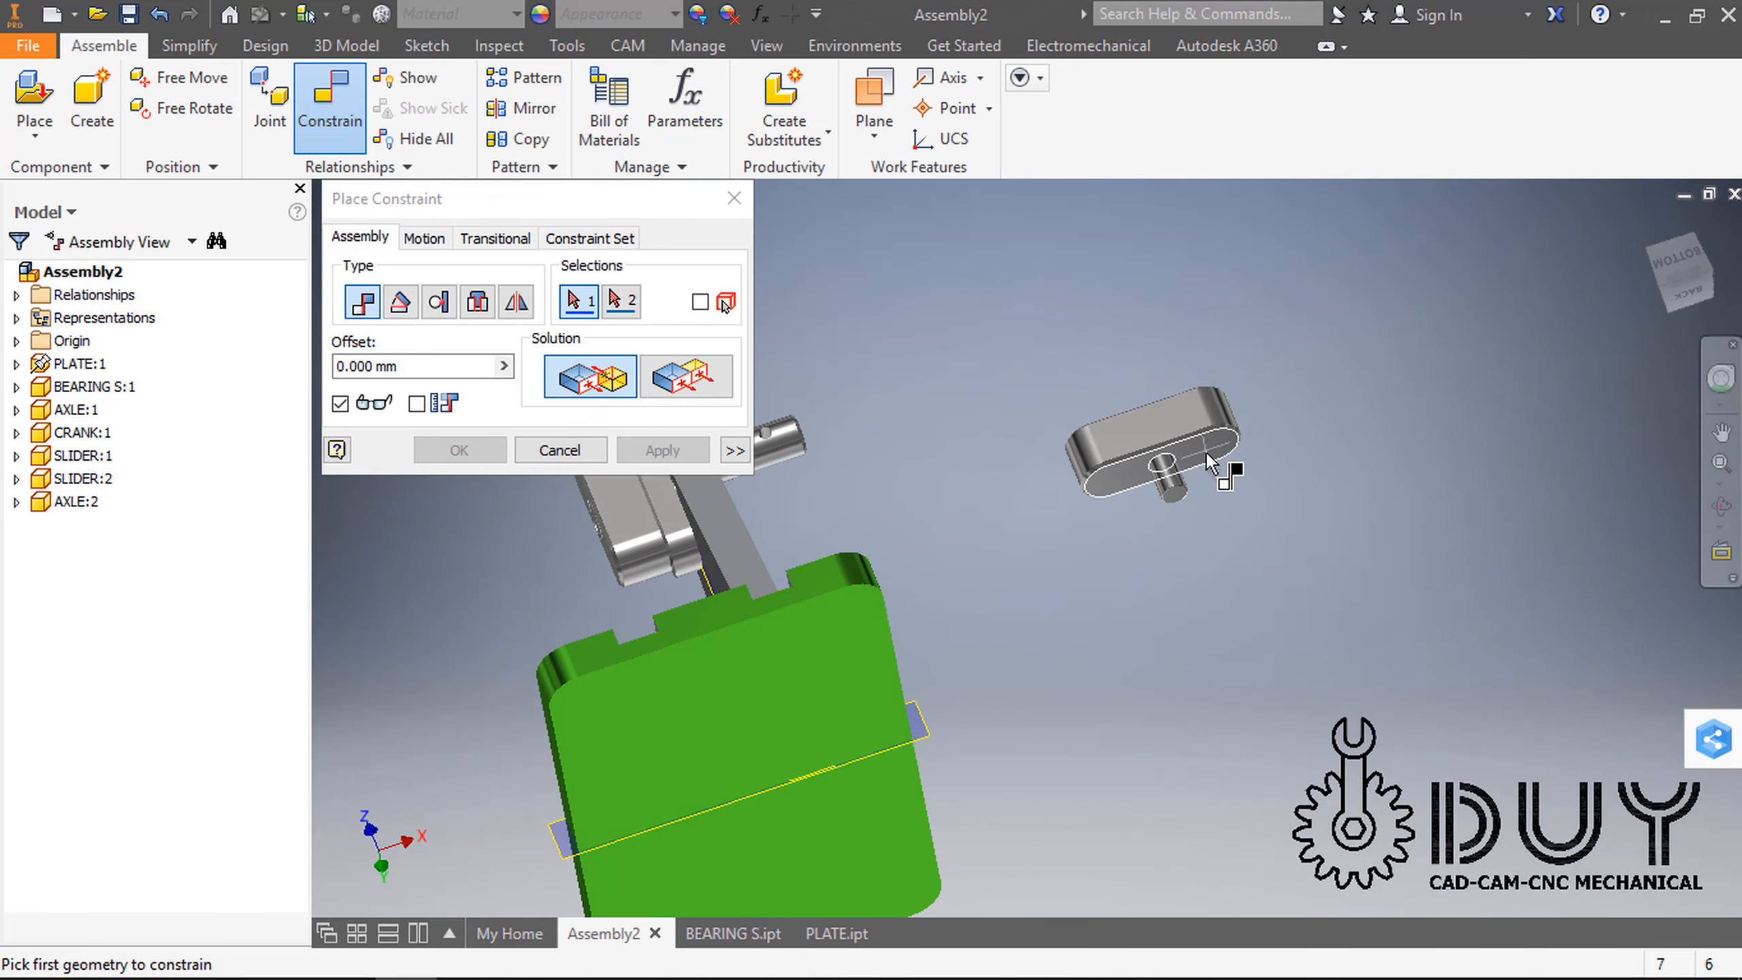
left_click(1206, 453)
middle_click_drag(963, 512, 870, 546, "shift")
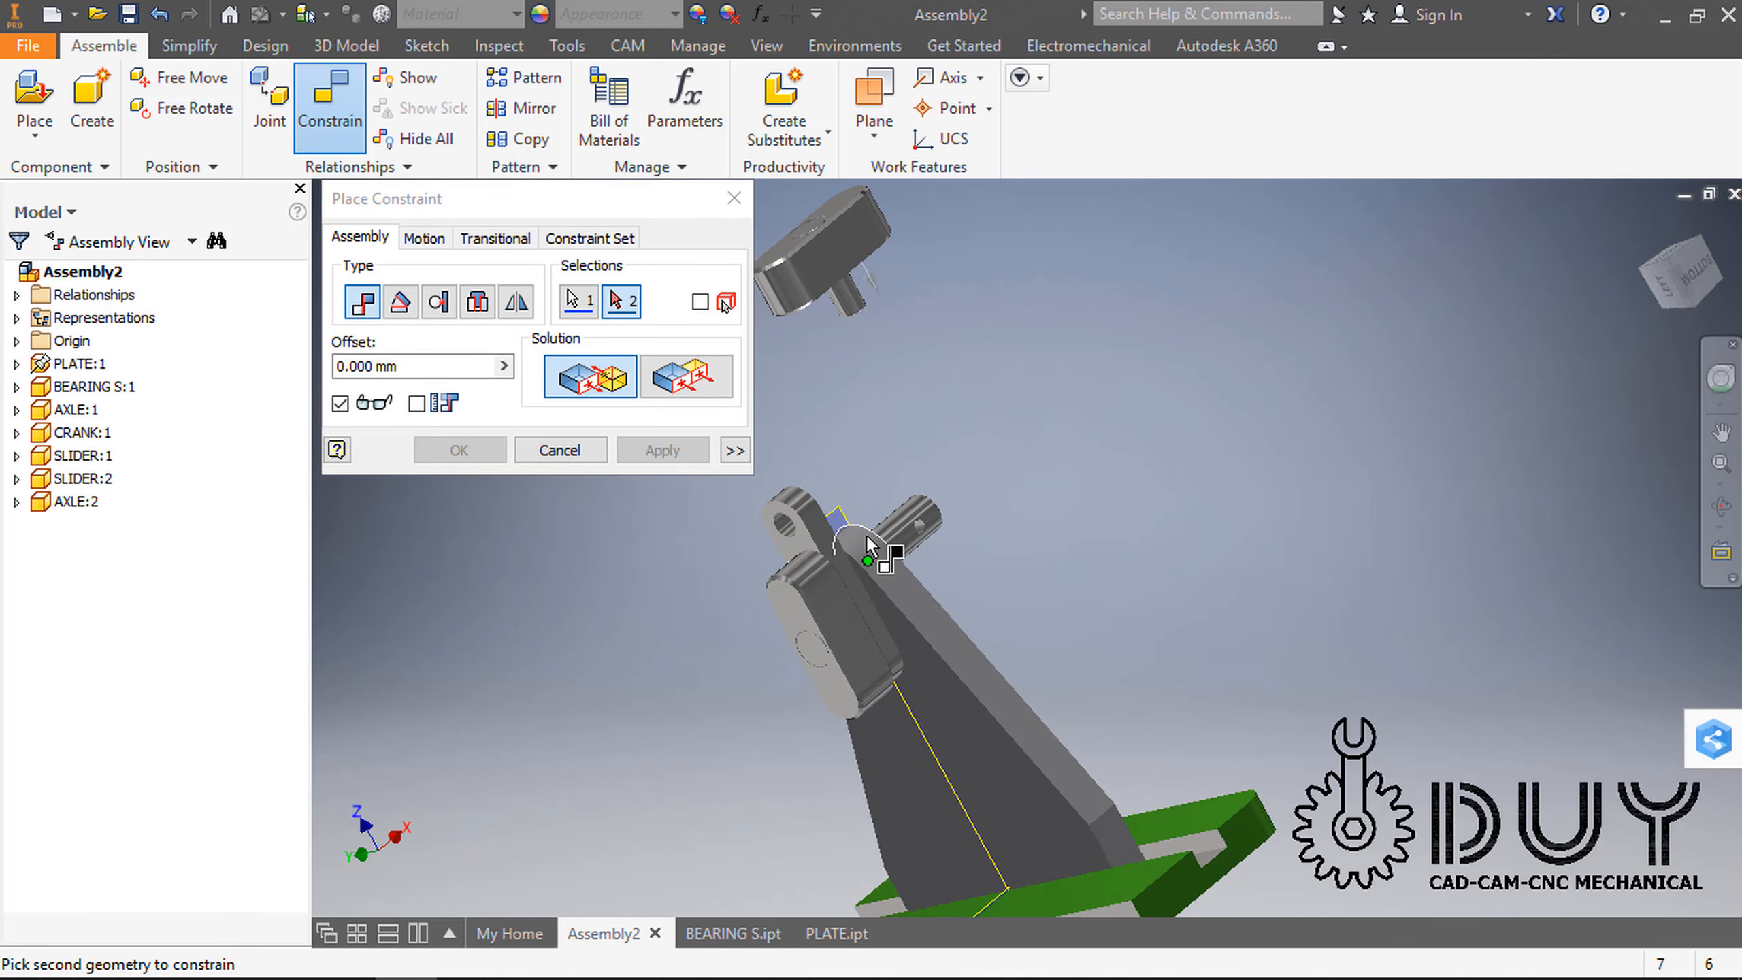
left_click(803, 538)
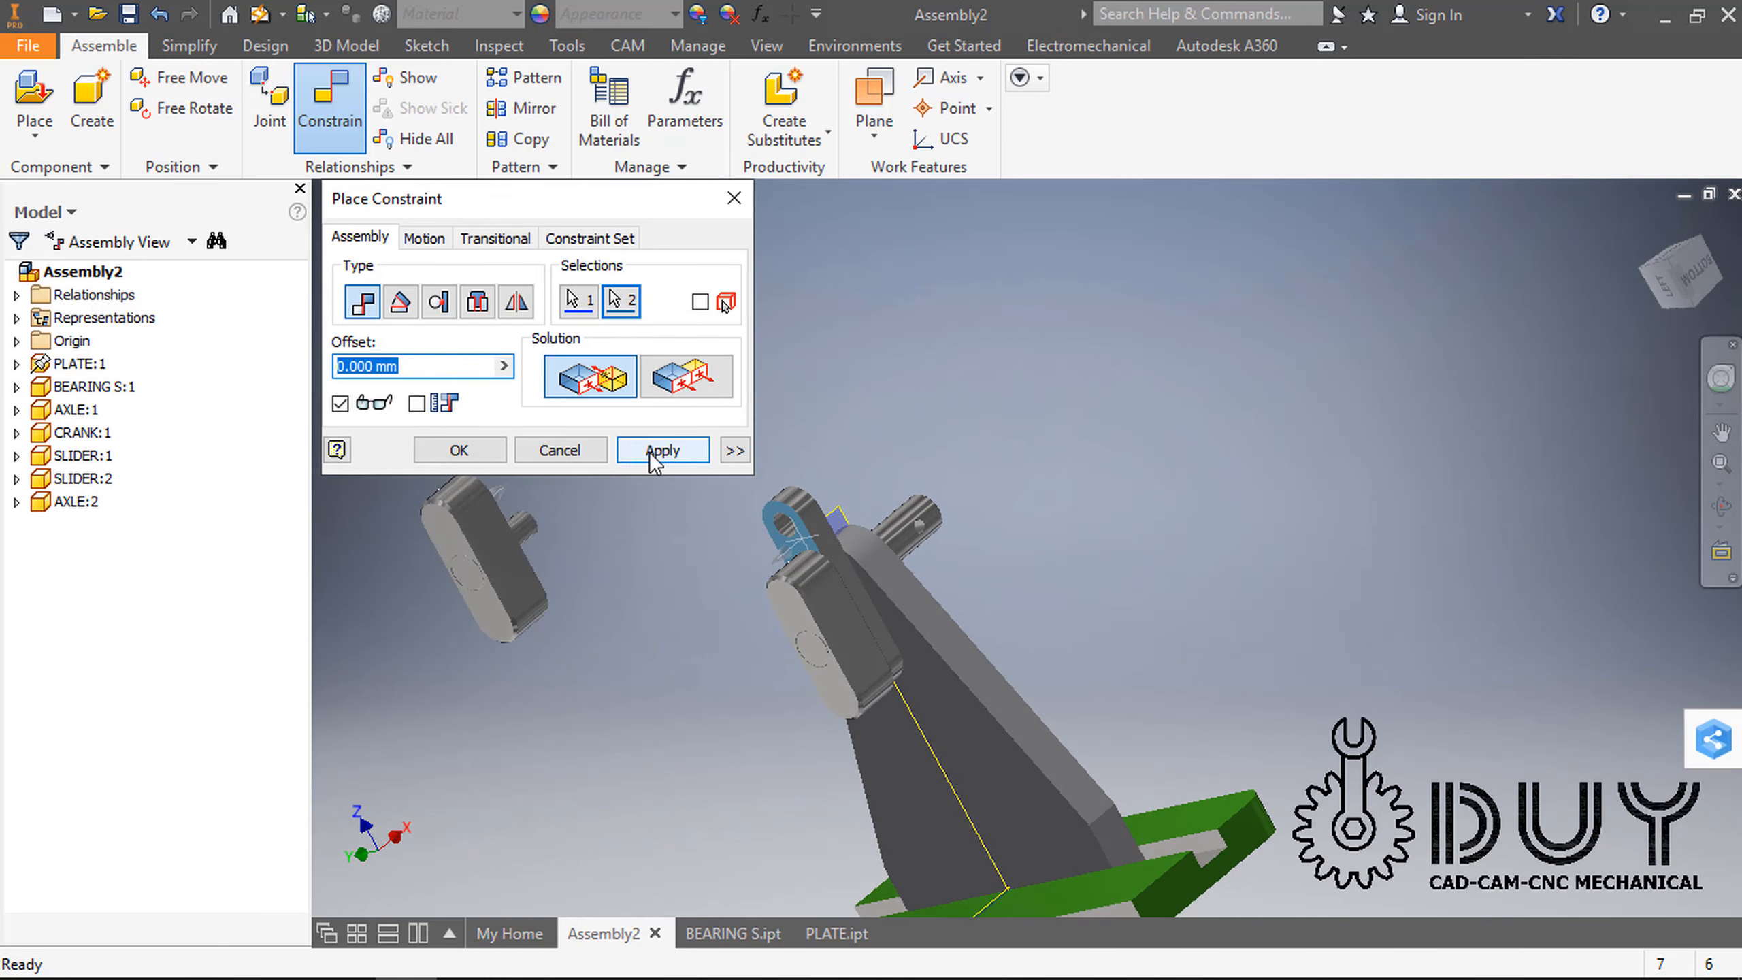
left_click(662, 450)
left_click(558, 451)
Step: Reposition the slider clear of the crank and rotate the crank so that both of its end holes are exposed
middle_click_drag(892, 549, 955, 534, "shift")
left_click_drag(783, 493, 783, 493)
left_click(995, 371)
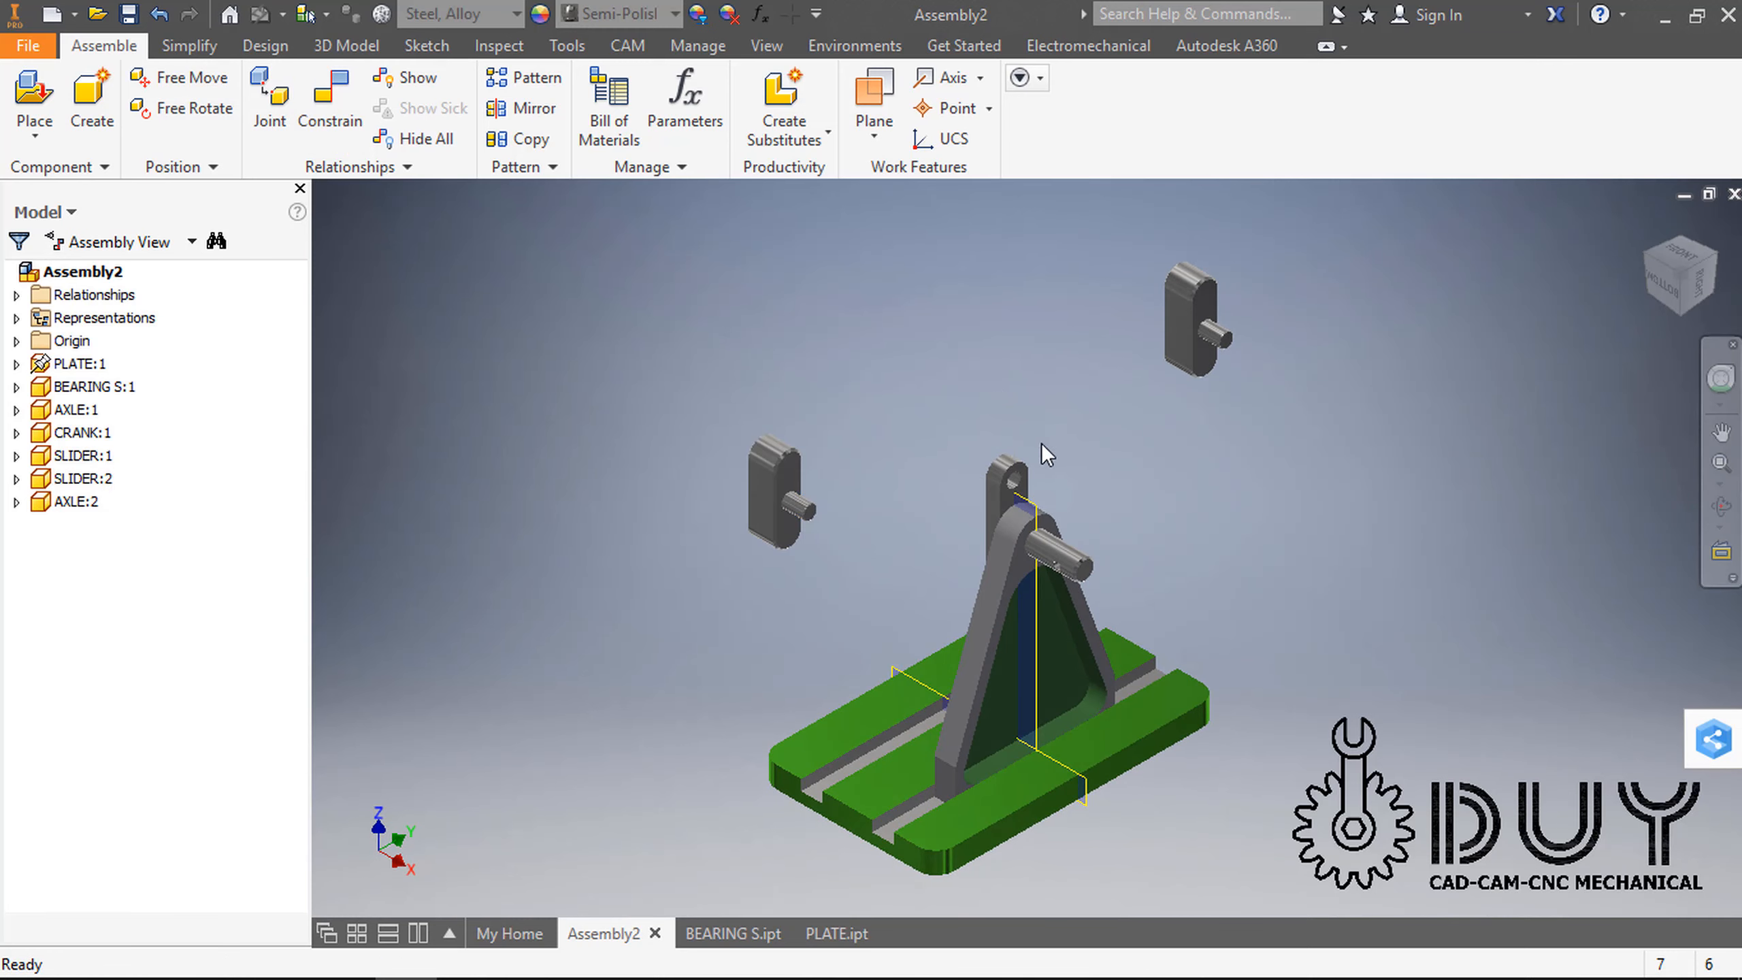
left_click_drag(1041, 445, 1138, 464)
Step: Mate the axle of the far slider concentrically with the crank's far end hole at 0 mm offset
right_click(1105, 440)
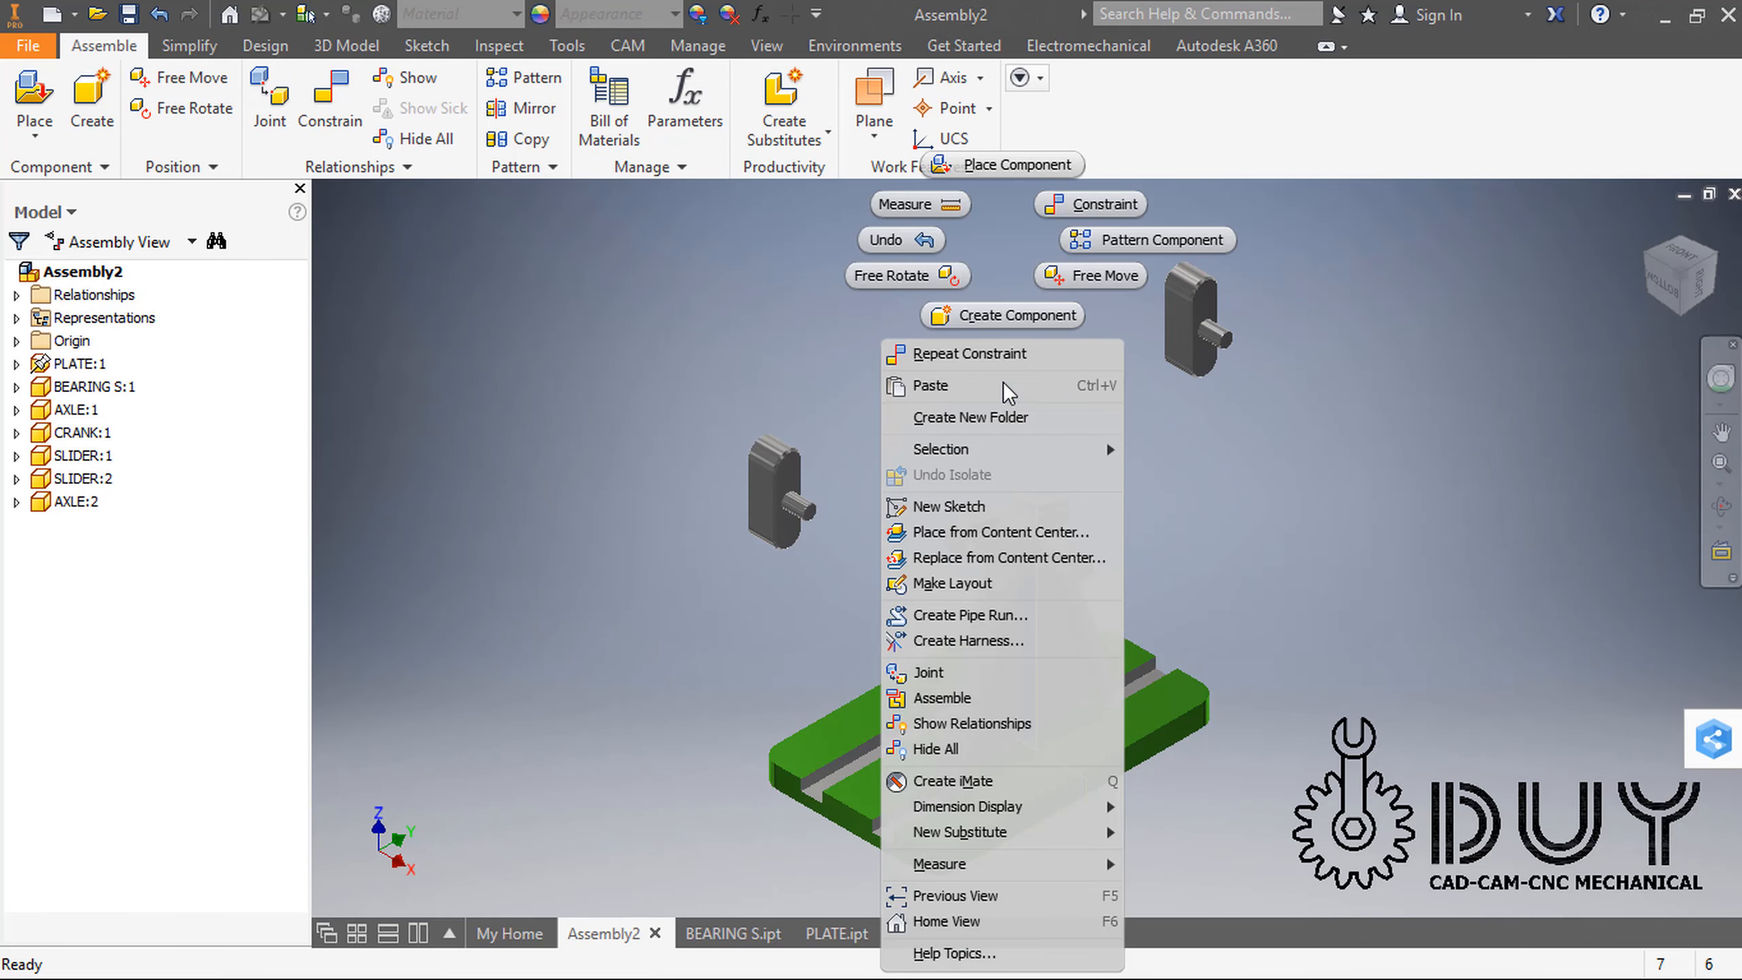
left_click(1178, 259)
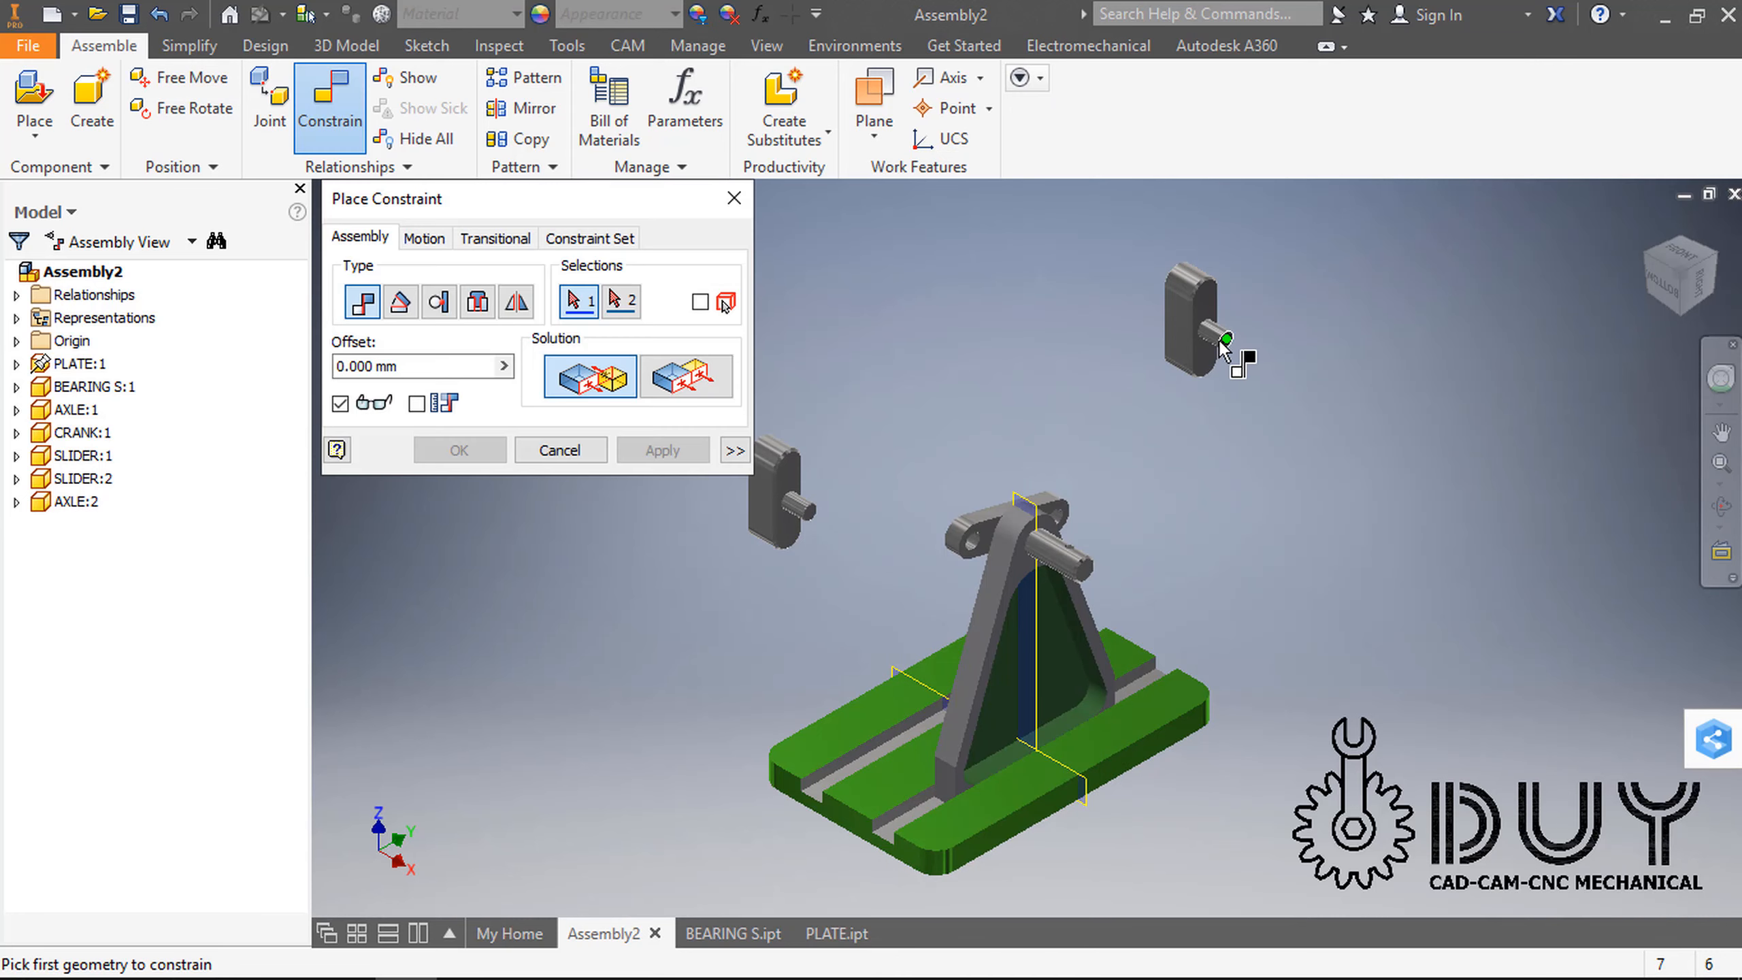
left_click(1216, 350)
scroll(1072, 511, "down", 5)
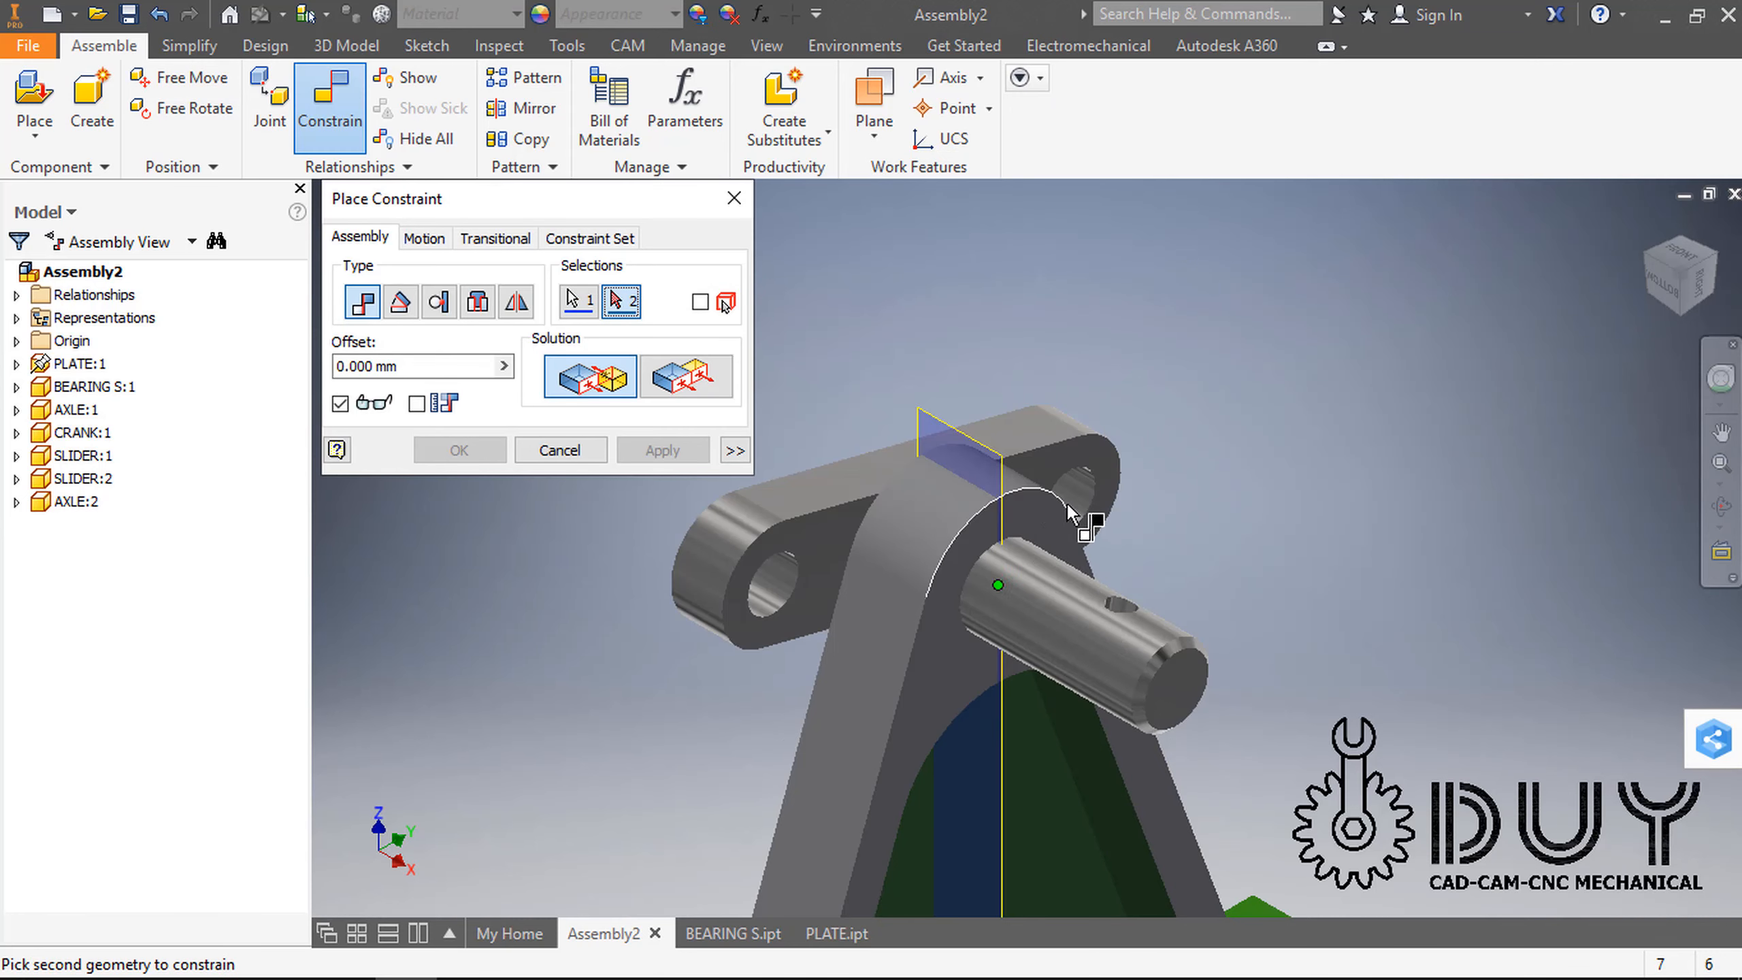
left_click(1078, 493)
left_click(662, 450)
Step: Mate the axle of the other slider concentrically with the crank's near end hole at 0 mm offset and finish constraining
middle_click_drag(999, 442, 1495, 442)
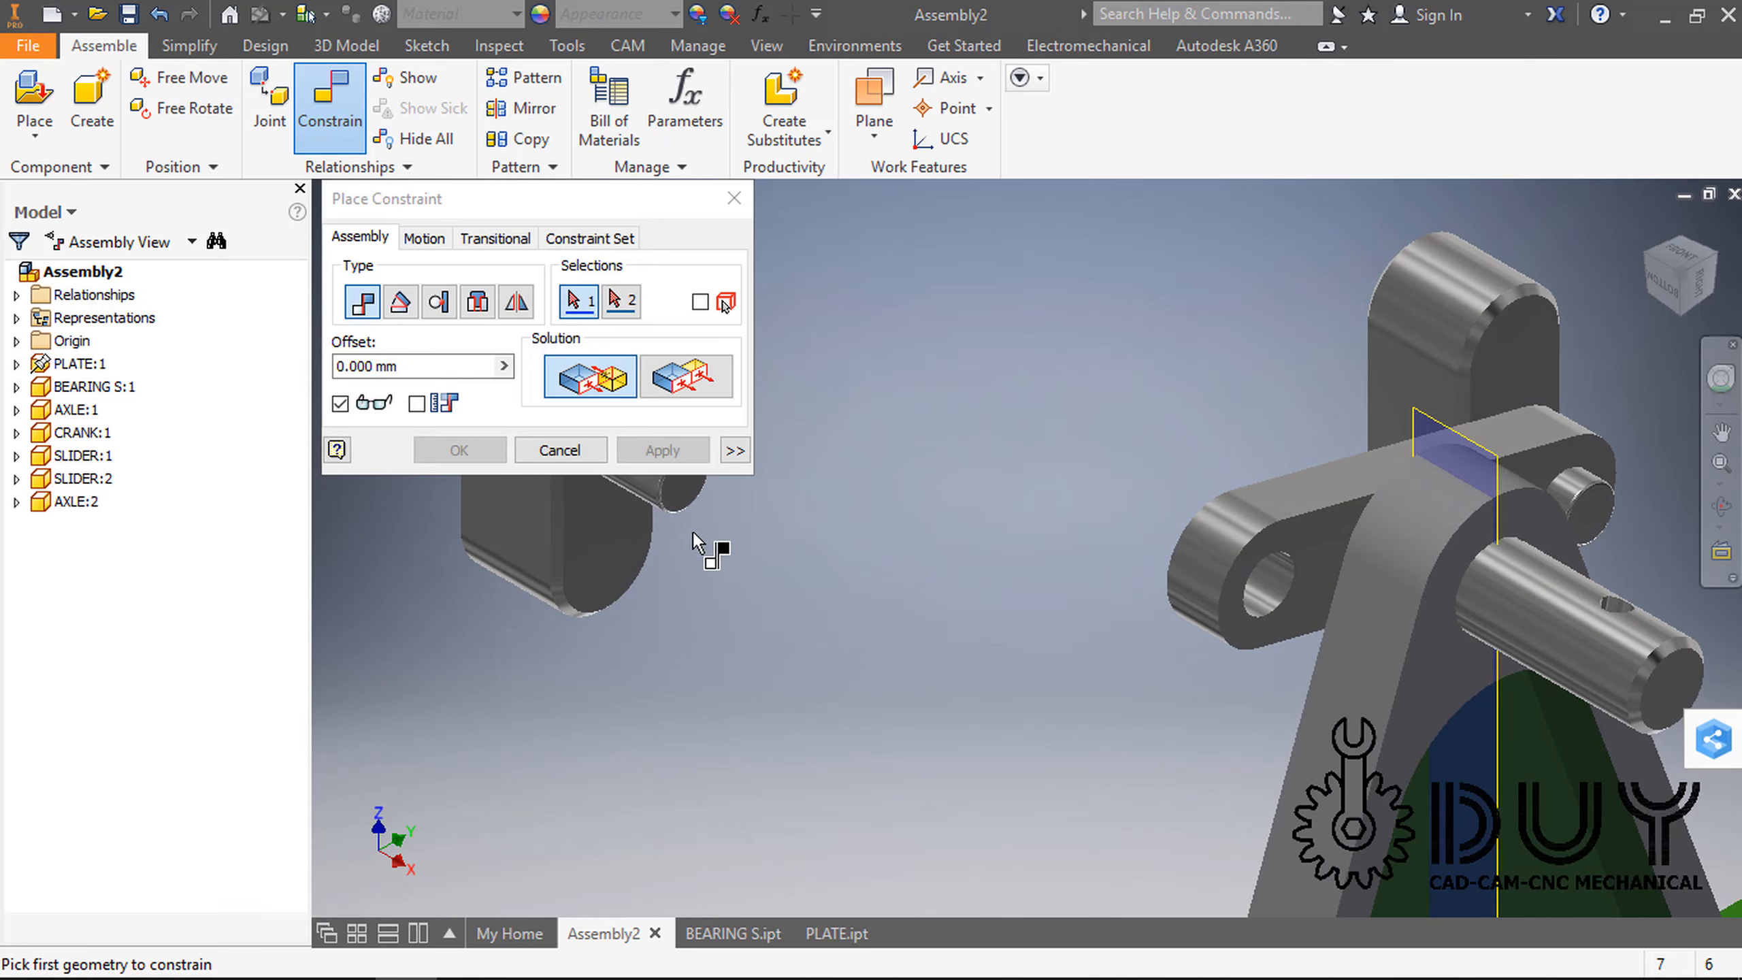
left_click(645, 489)
left_click(1264, 579)
left_click(661, 451)
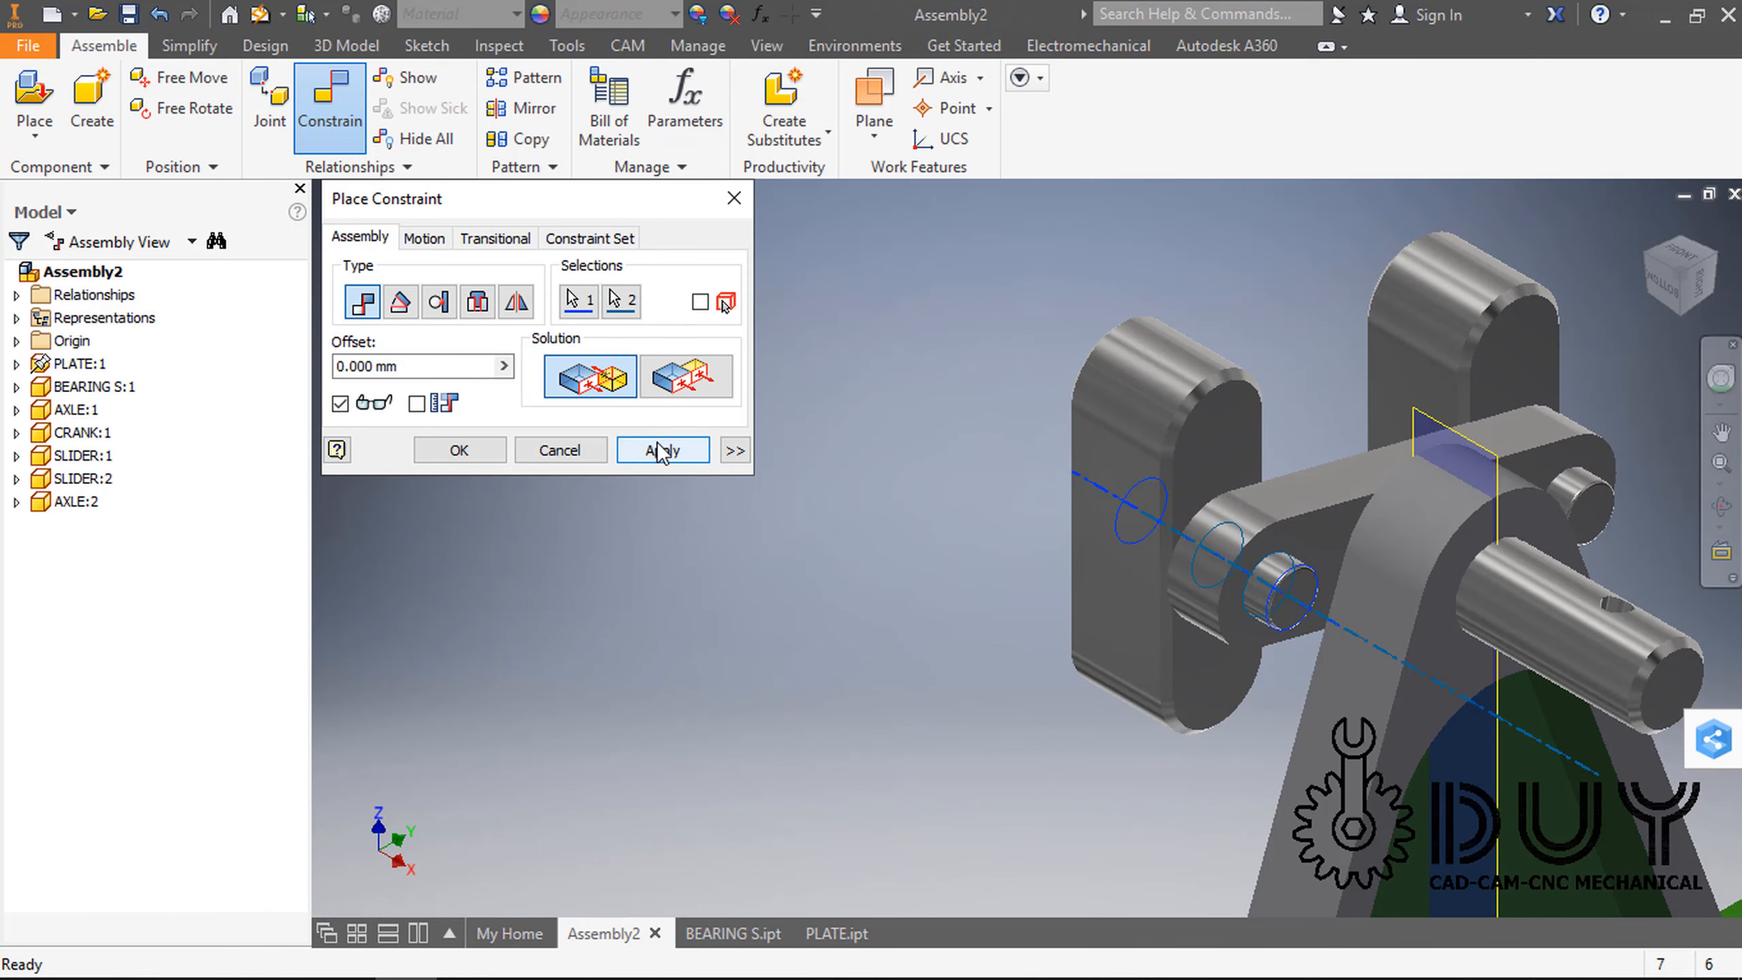
left_click(587, 458)
Step: Place one instance of BEARING H.ipt in free space beside the plate assembly
scroll(1402, 418, "down", 5)
middle_click_drag(1442, 545, 1681, 274, "shift")
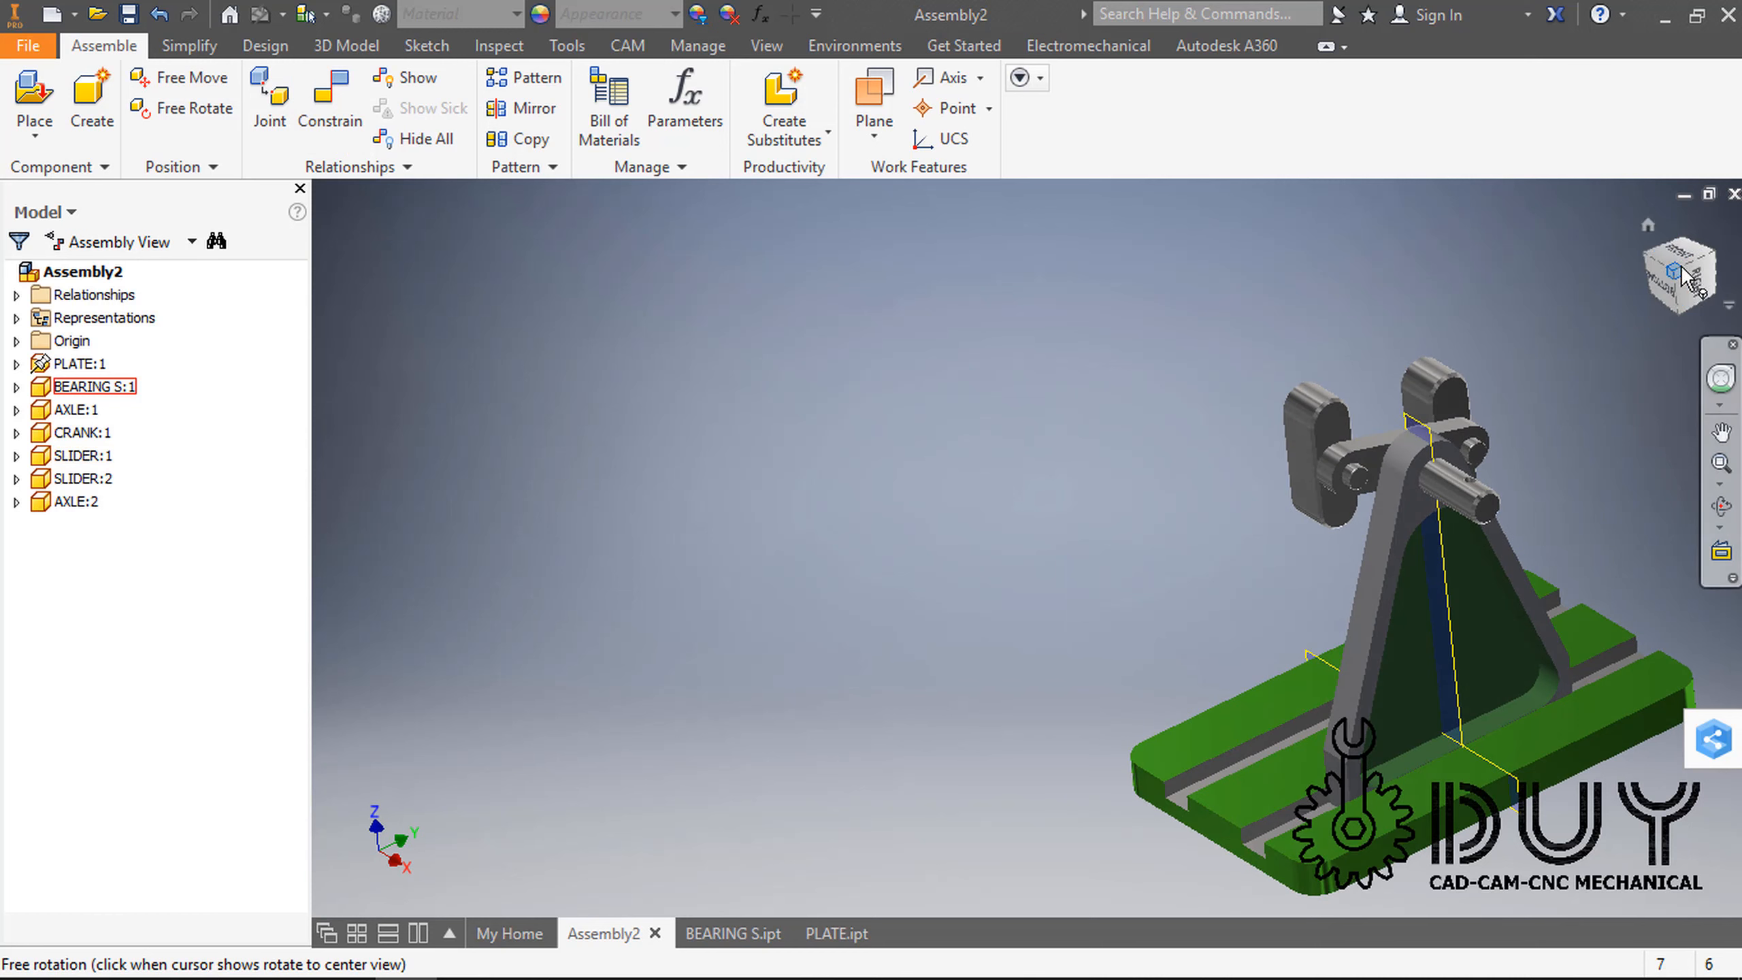
left_click(1648, 228)
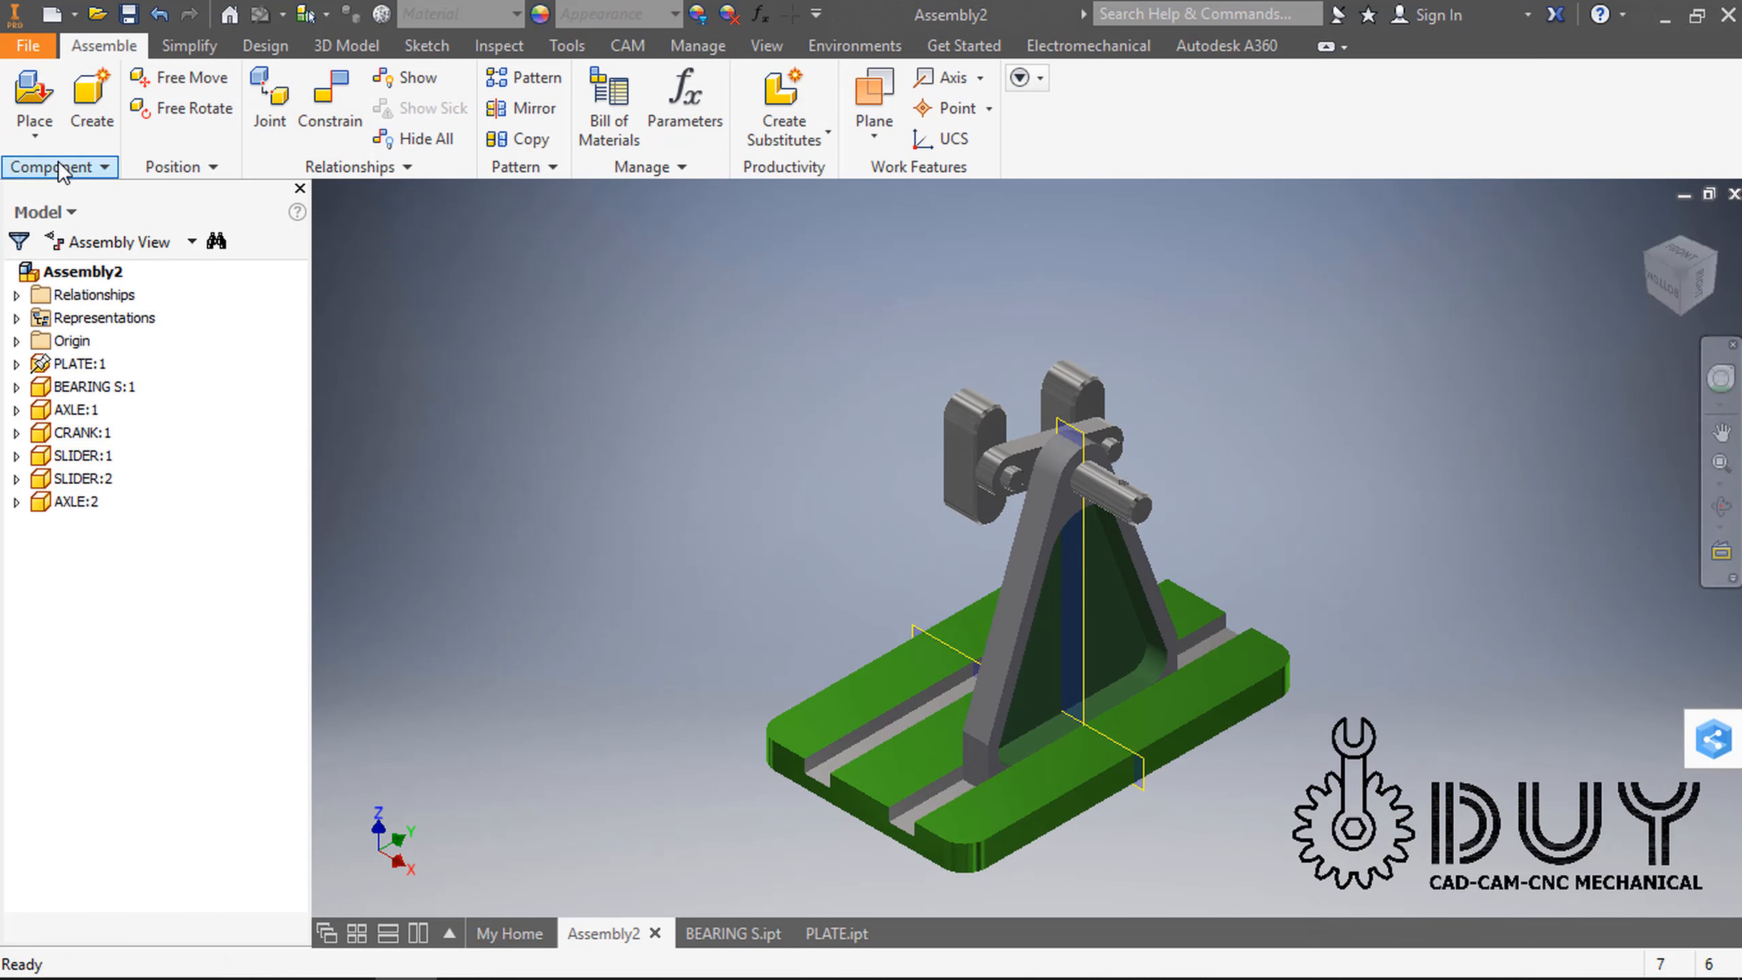
left_click(34, 132)
left_click(61, 180)
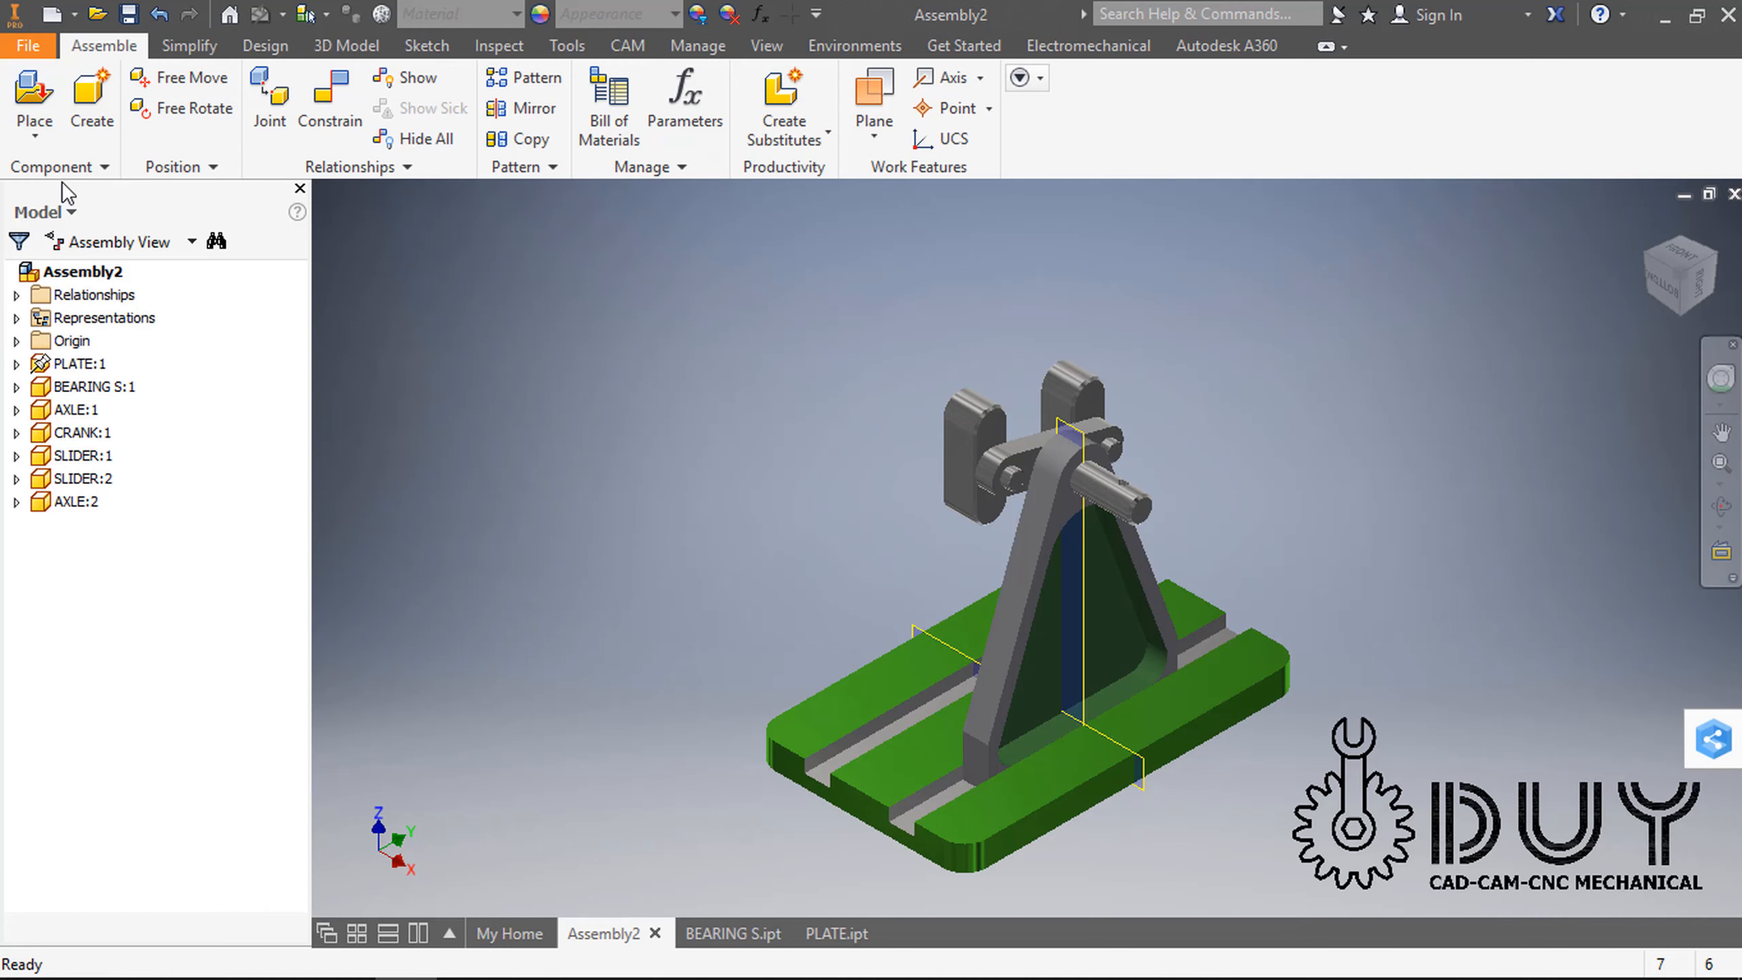
left_click(367, 233)
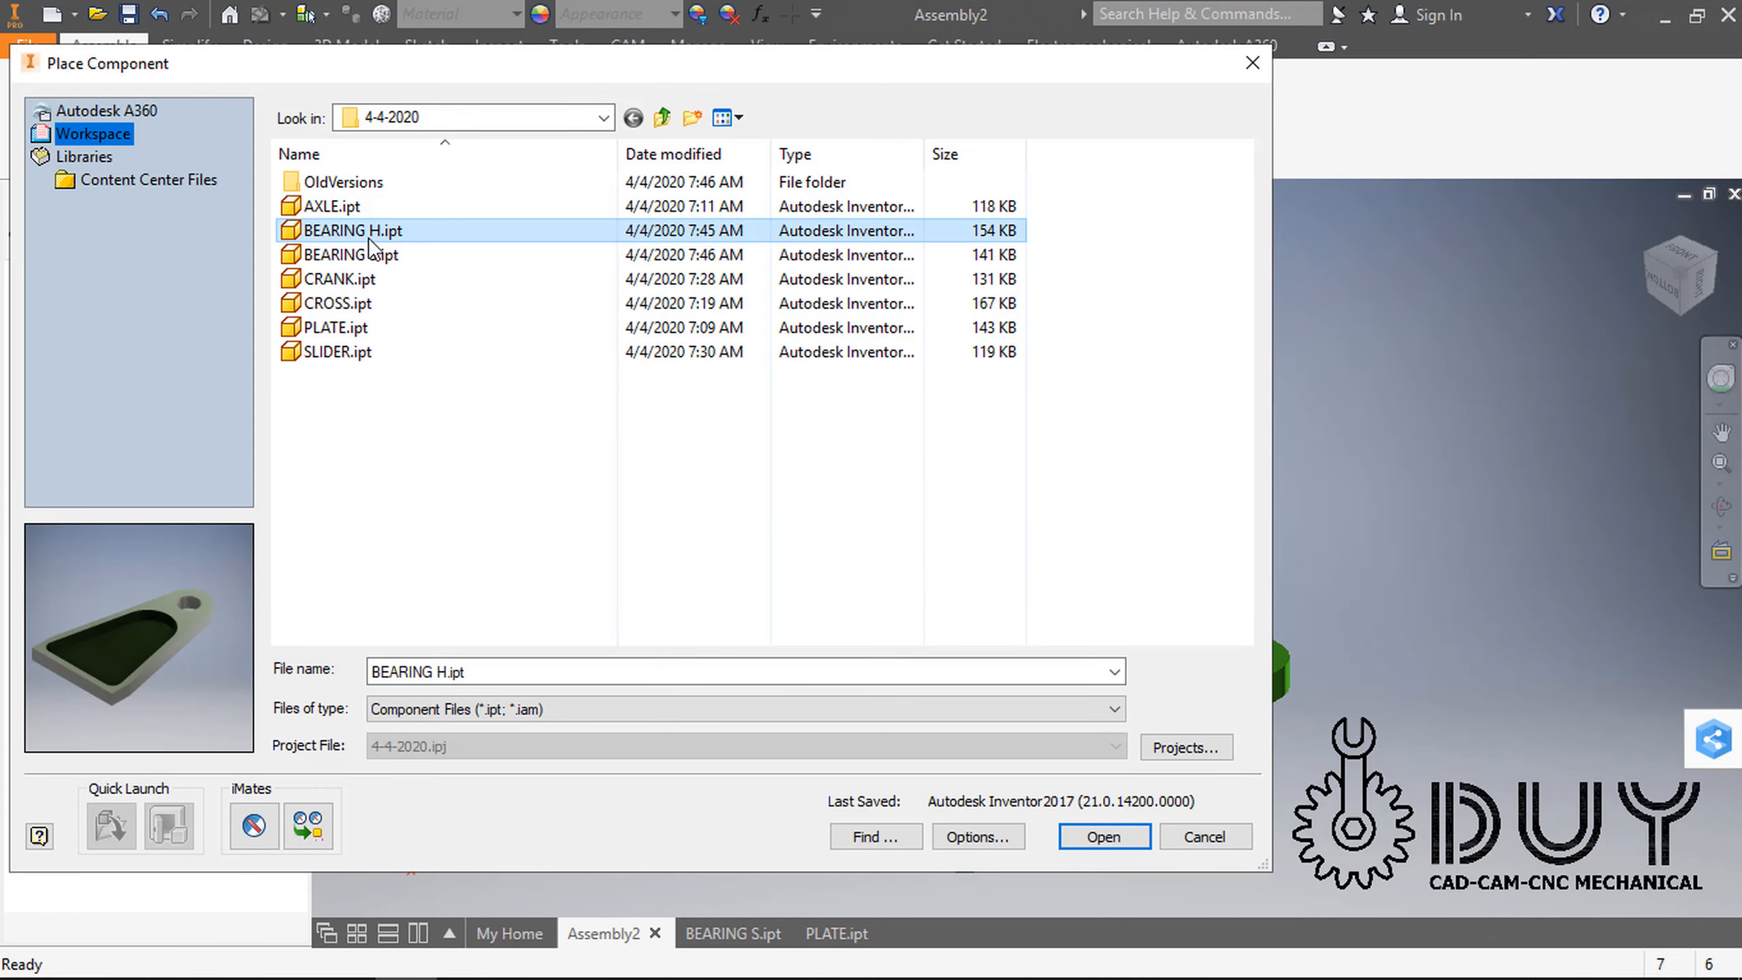
left_click(1093, 843)
middle_click_drag(1221, 543, 776, 755)
left_click(1211, 547)
right_click(1380, 397)
left_click(1455, 390)
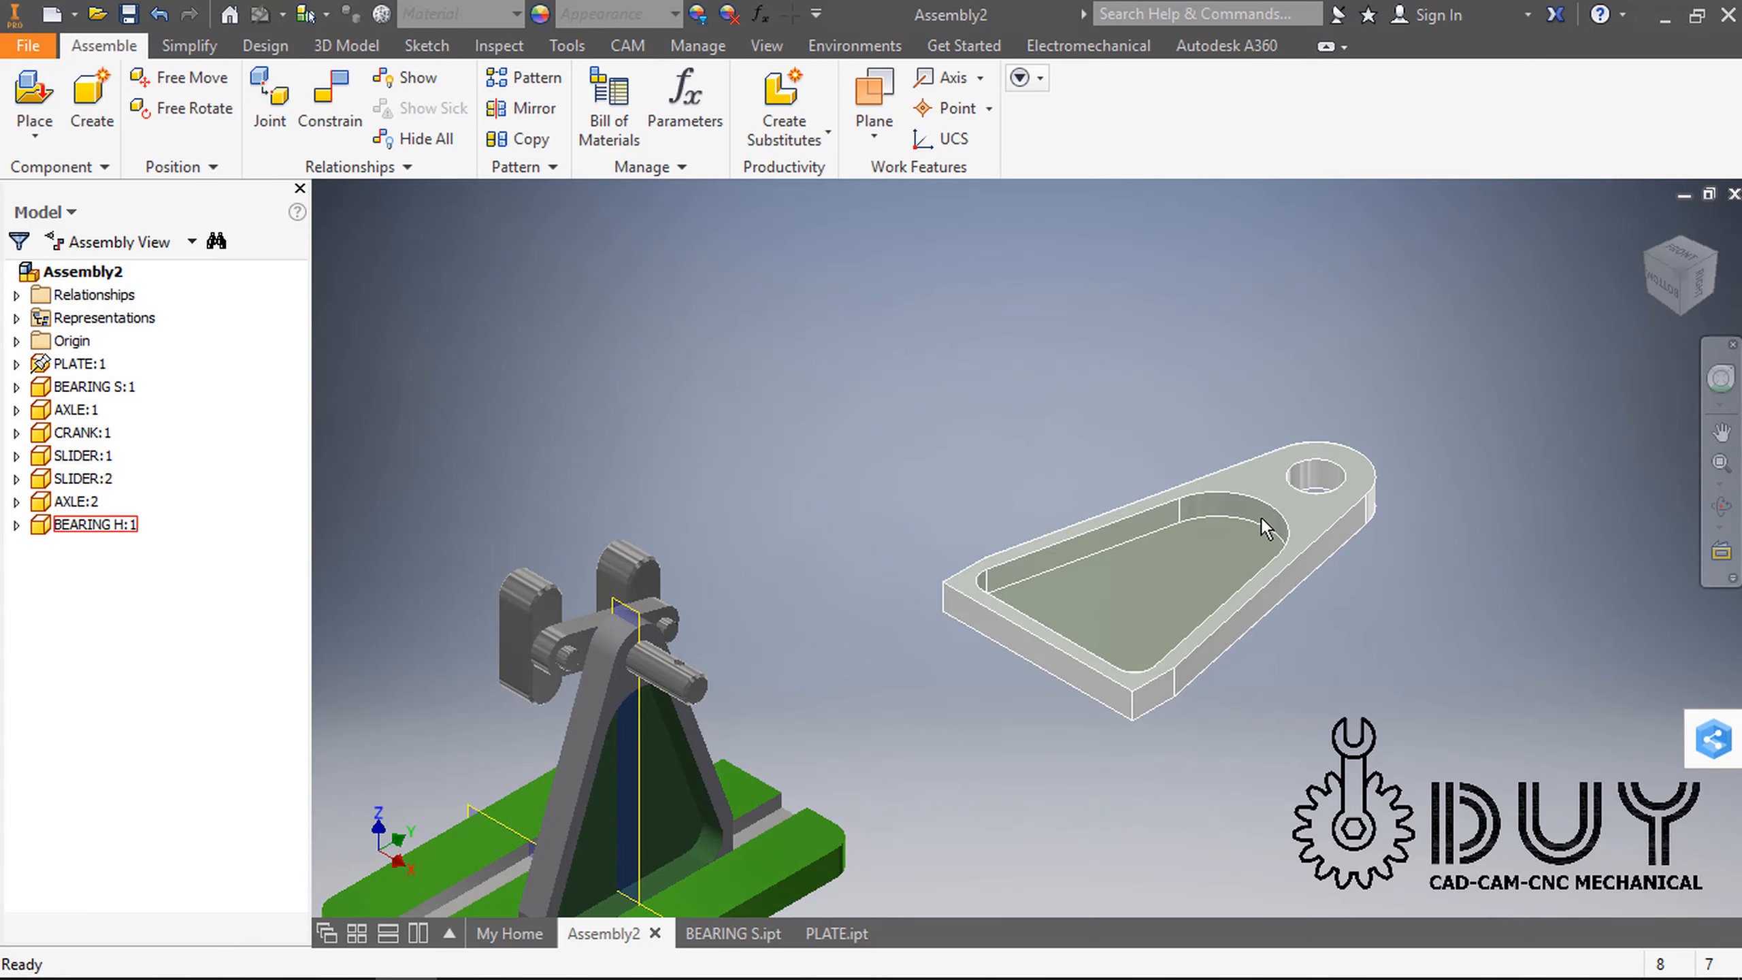
Step: Open the BEARING H part, make its YZ Plane visible and return to Assembly2
left_click(1258, 514)
right_click(1258, 514)
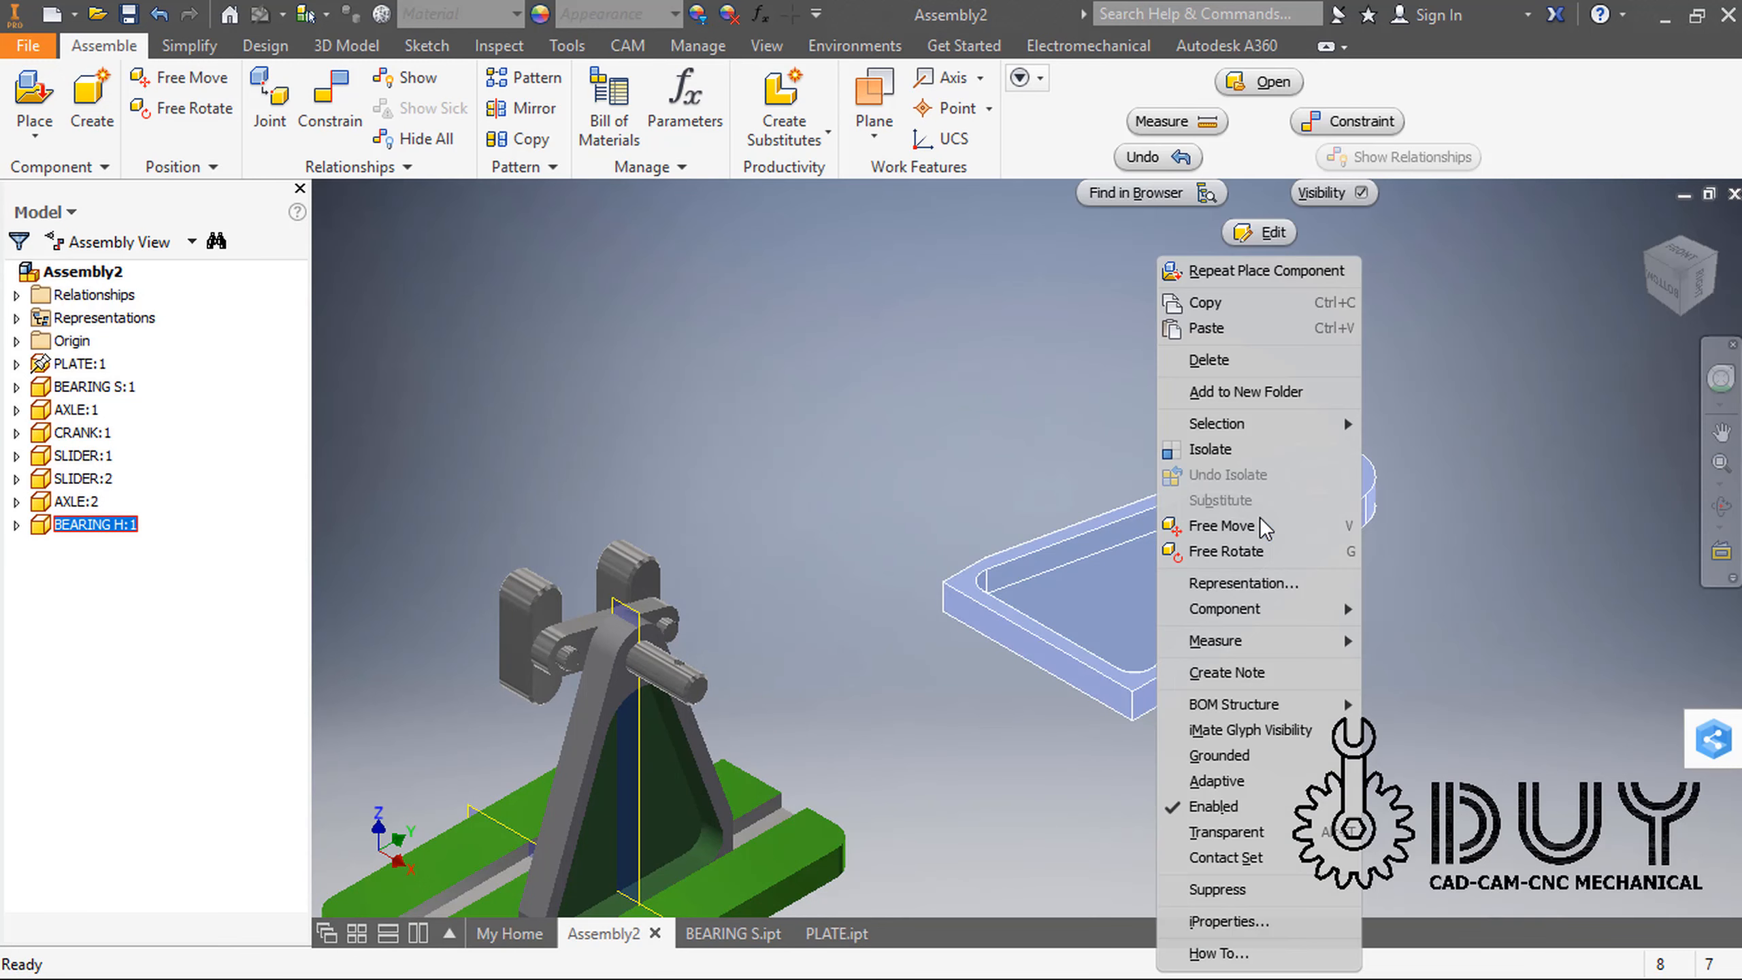
left_click(1265, 82)
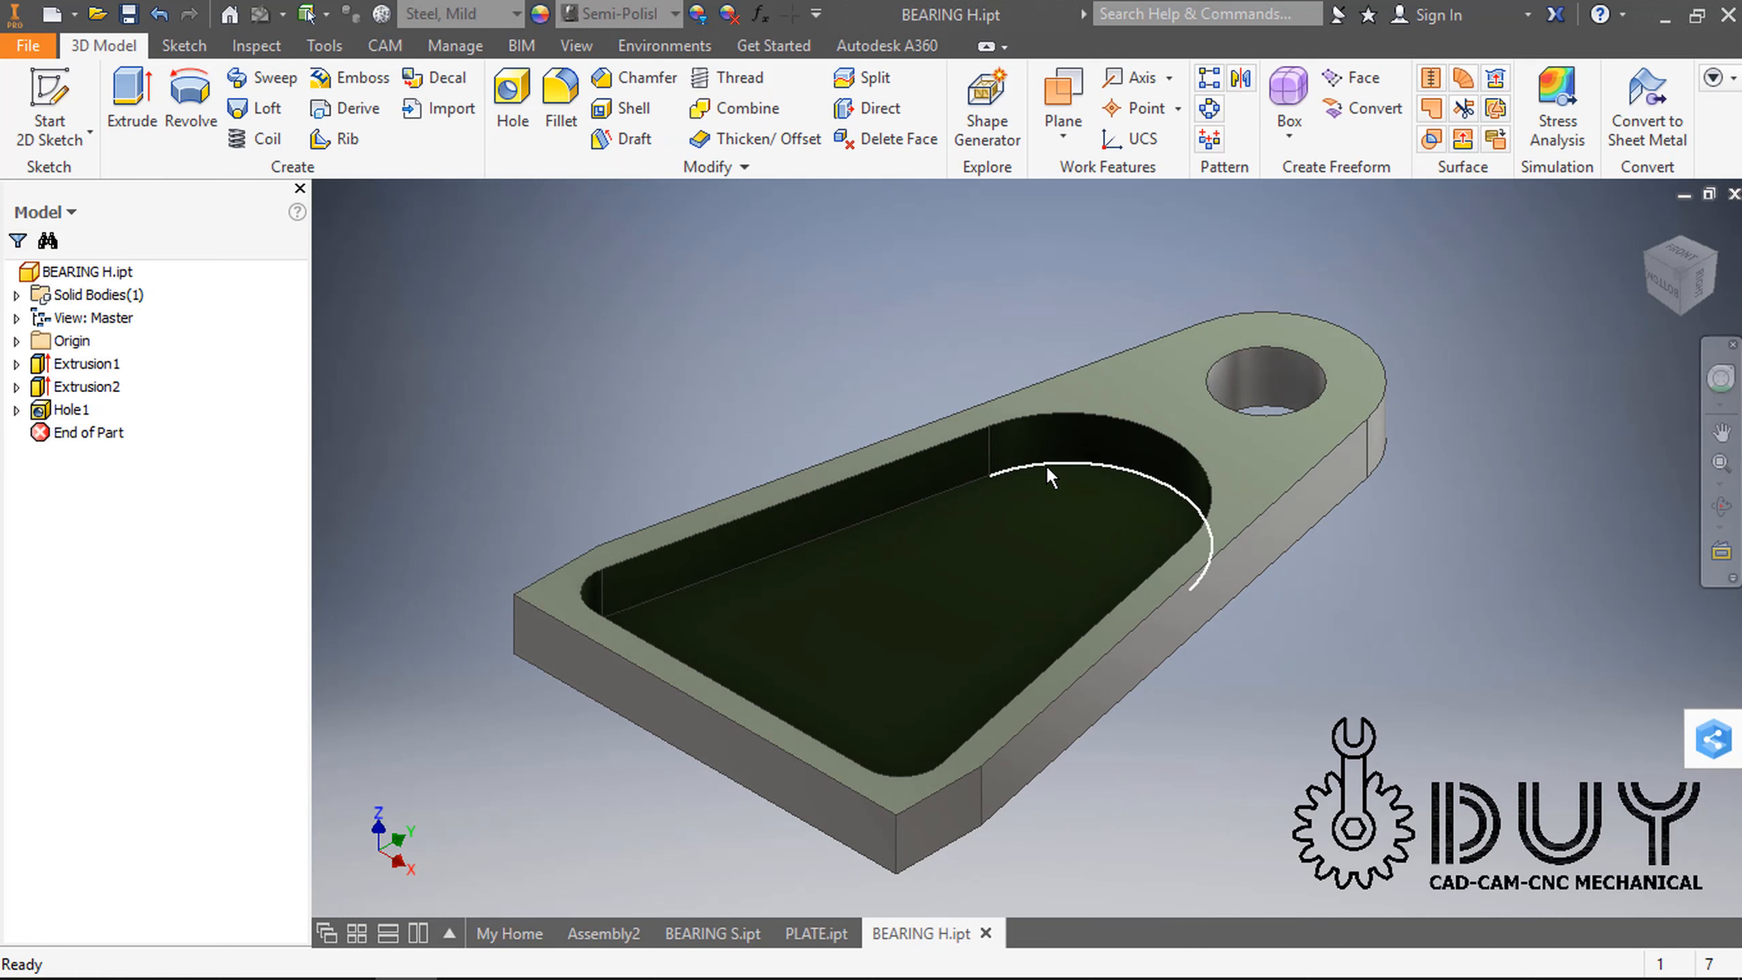
left_click(17, 340)
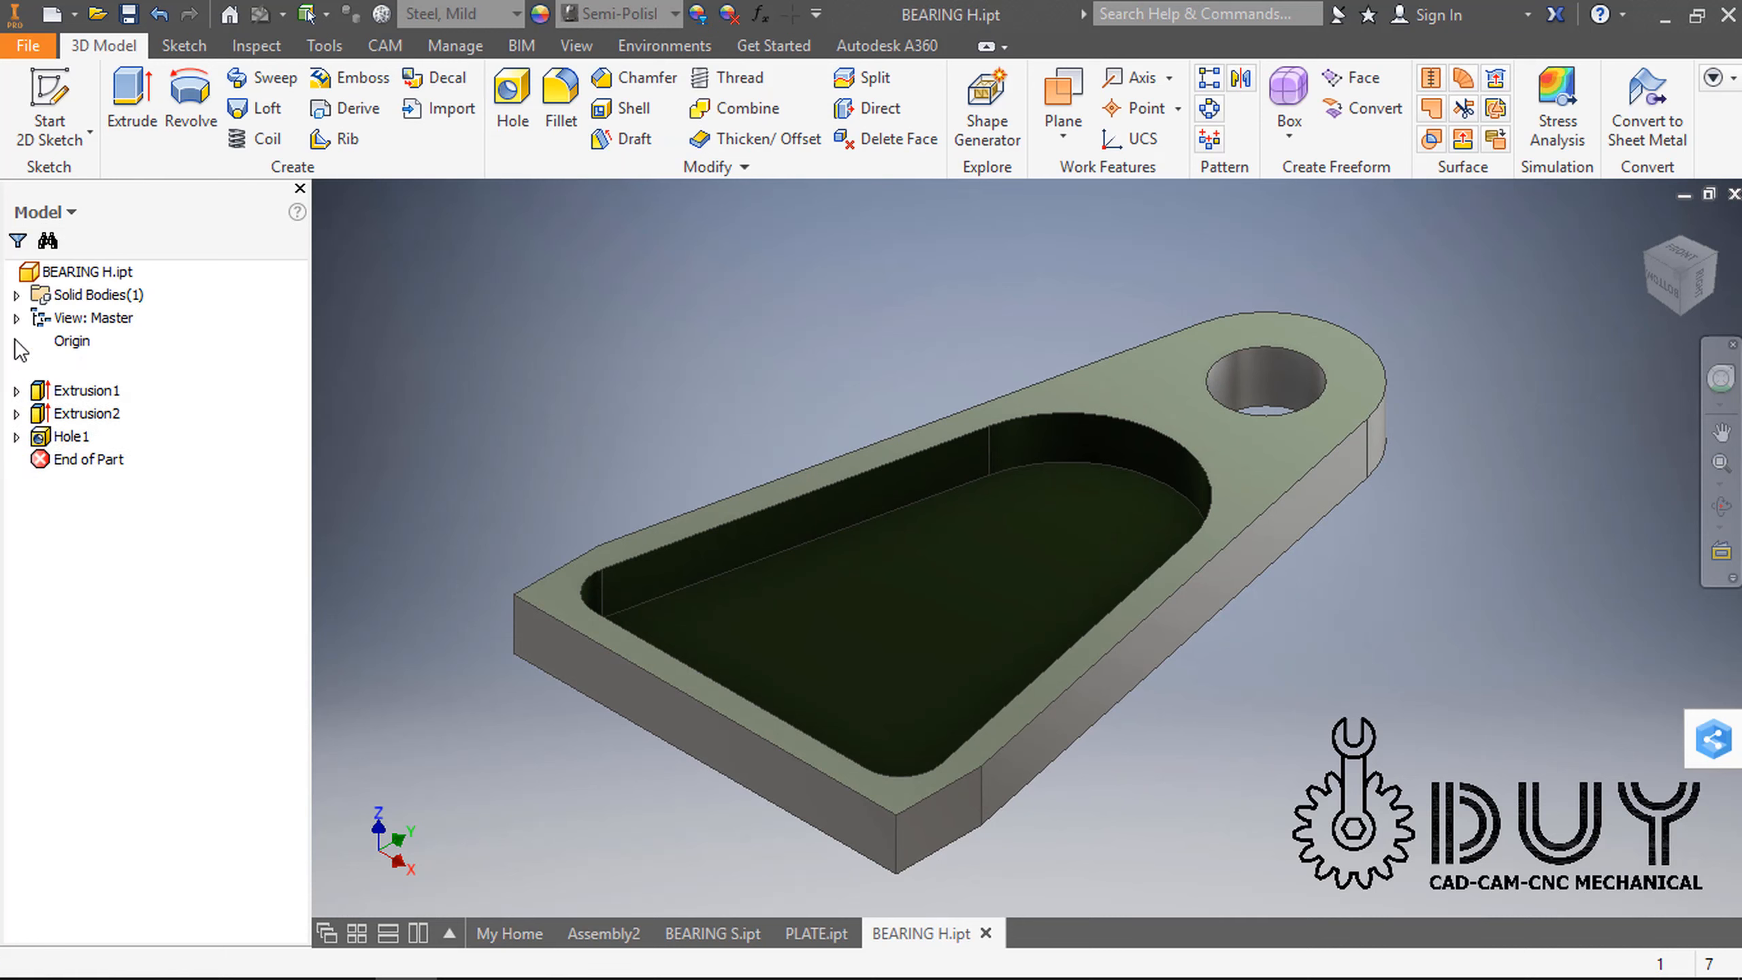
right_click(106, 367)
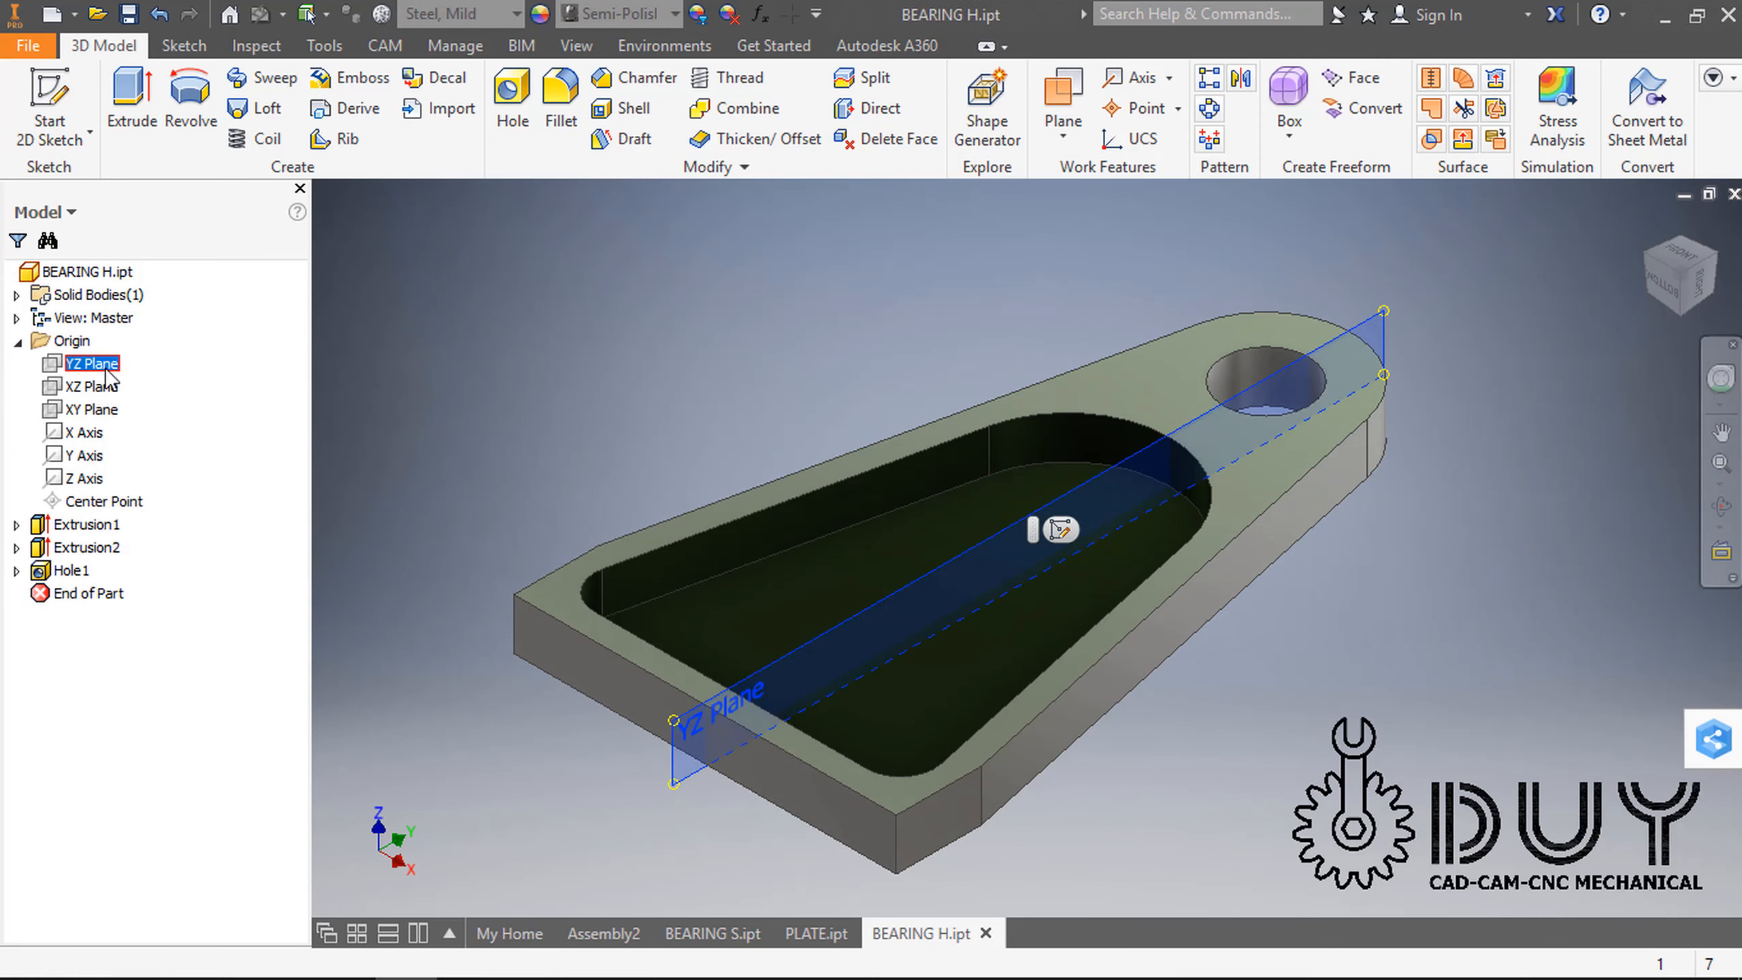
left_click(193, 540)
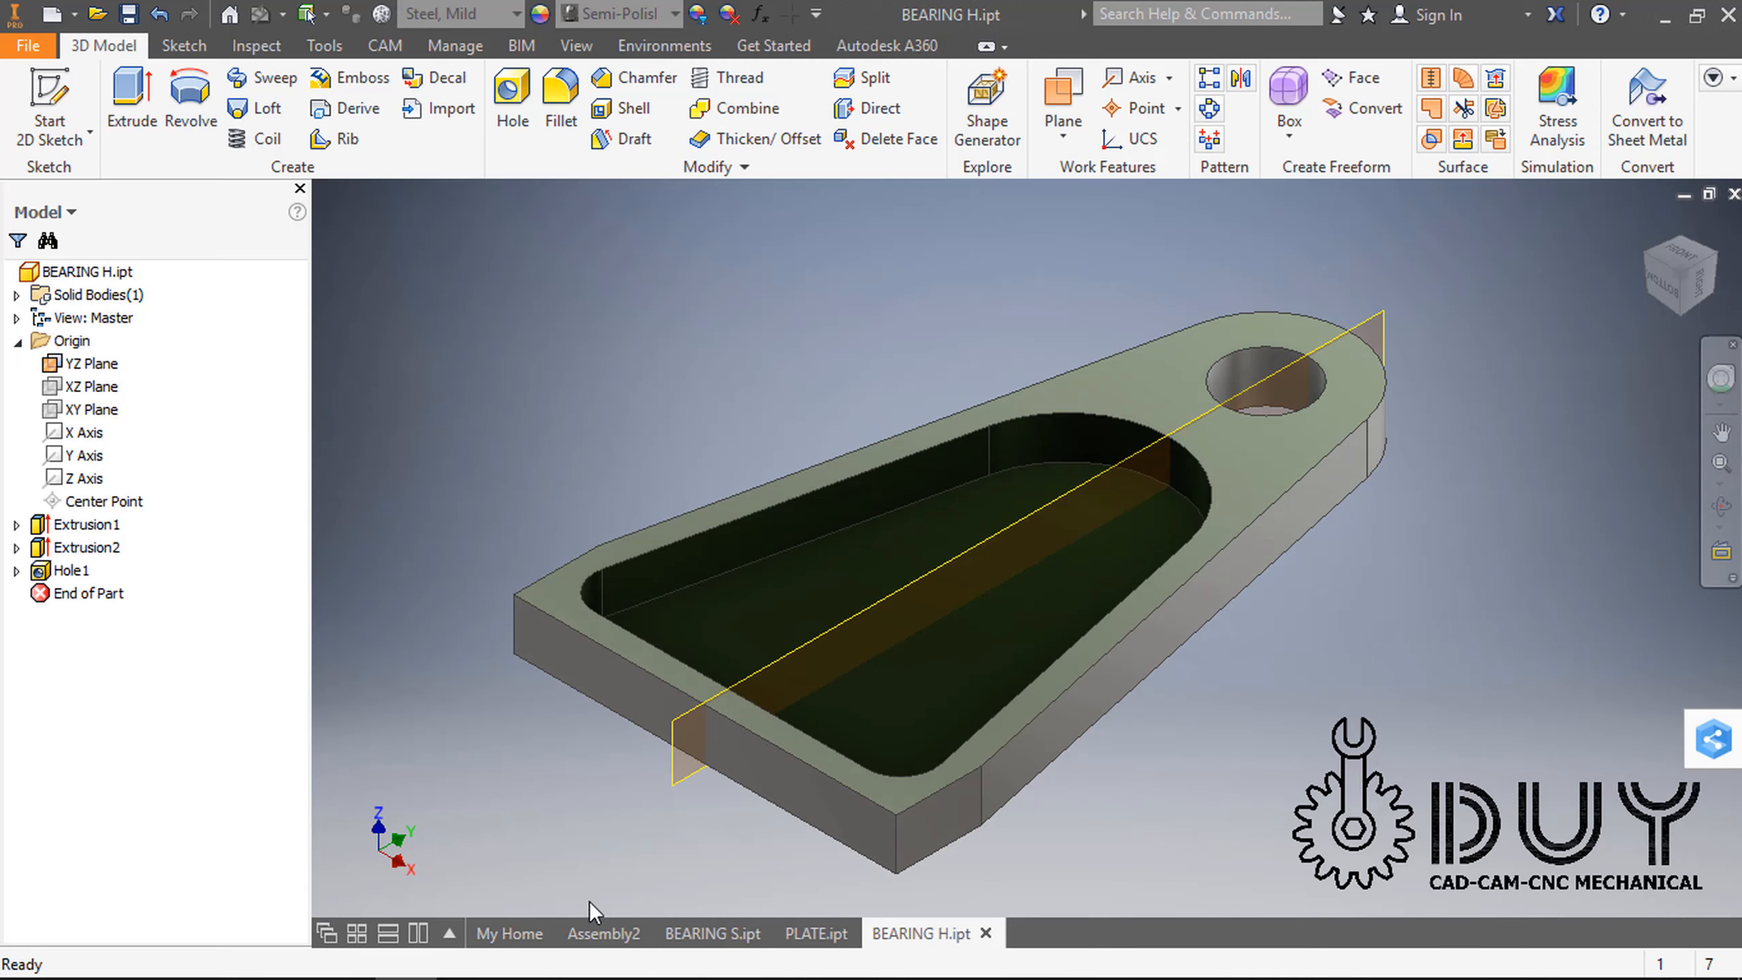
left_click(602, 928)
key("F2")
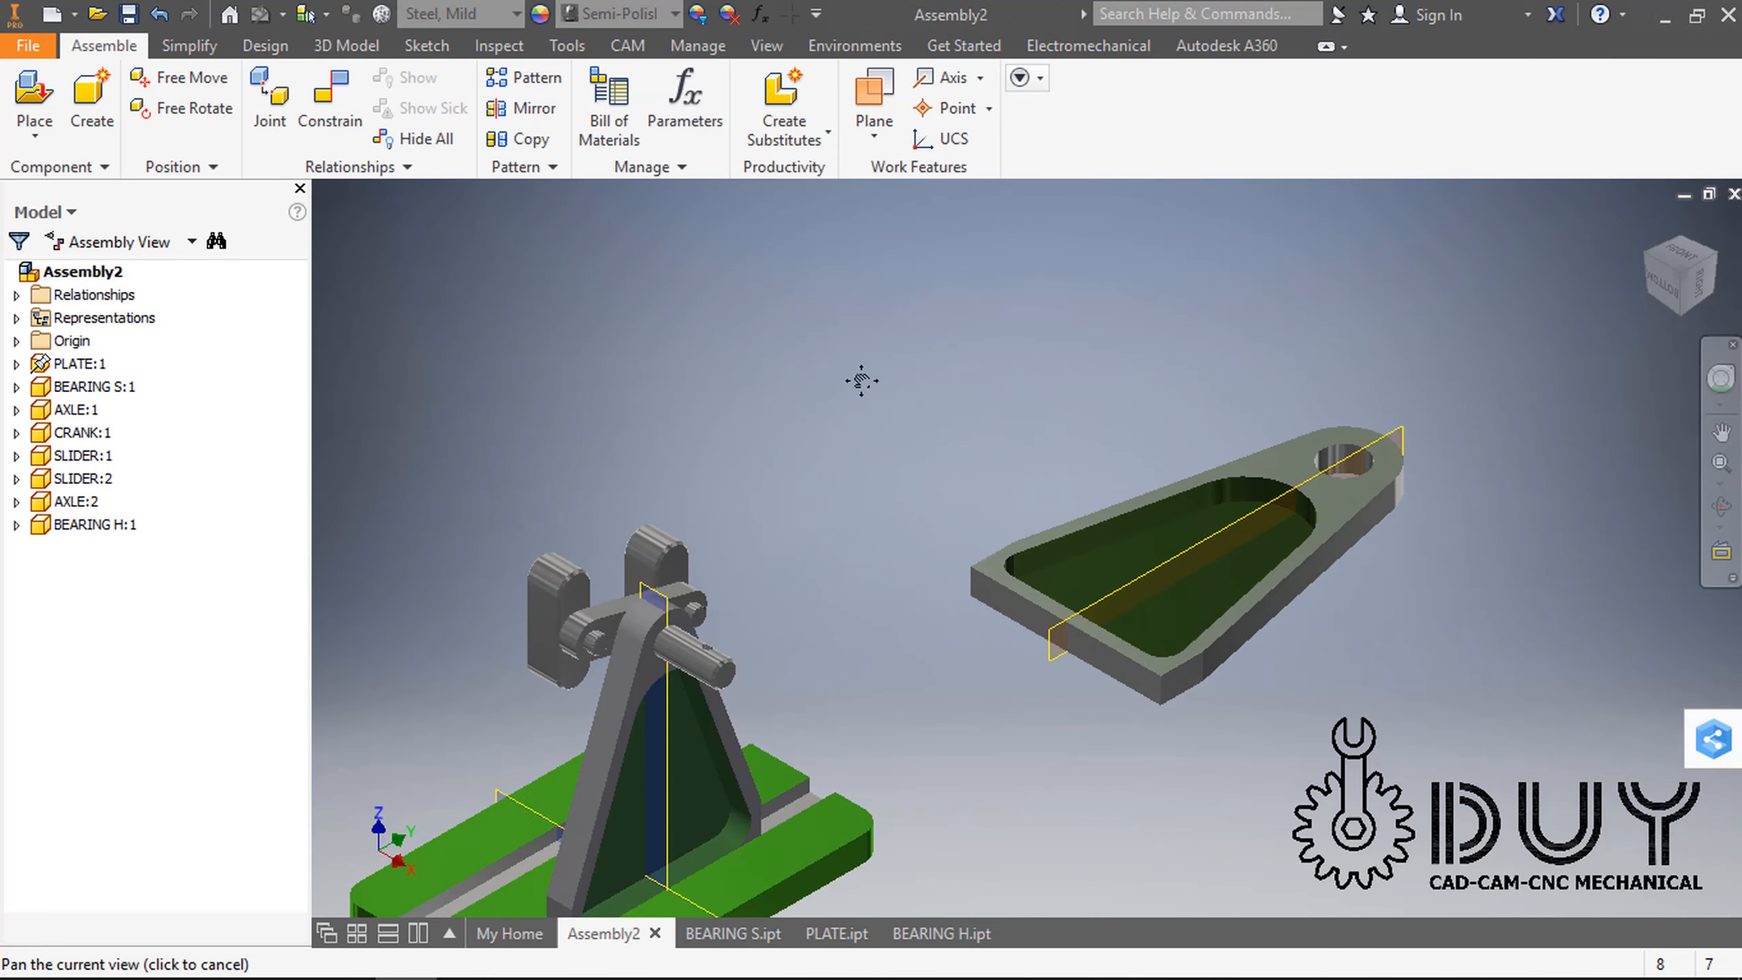
left_click_drag(844, 398, 902, 348)
right_click(904, 349)
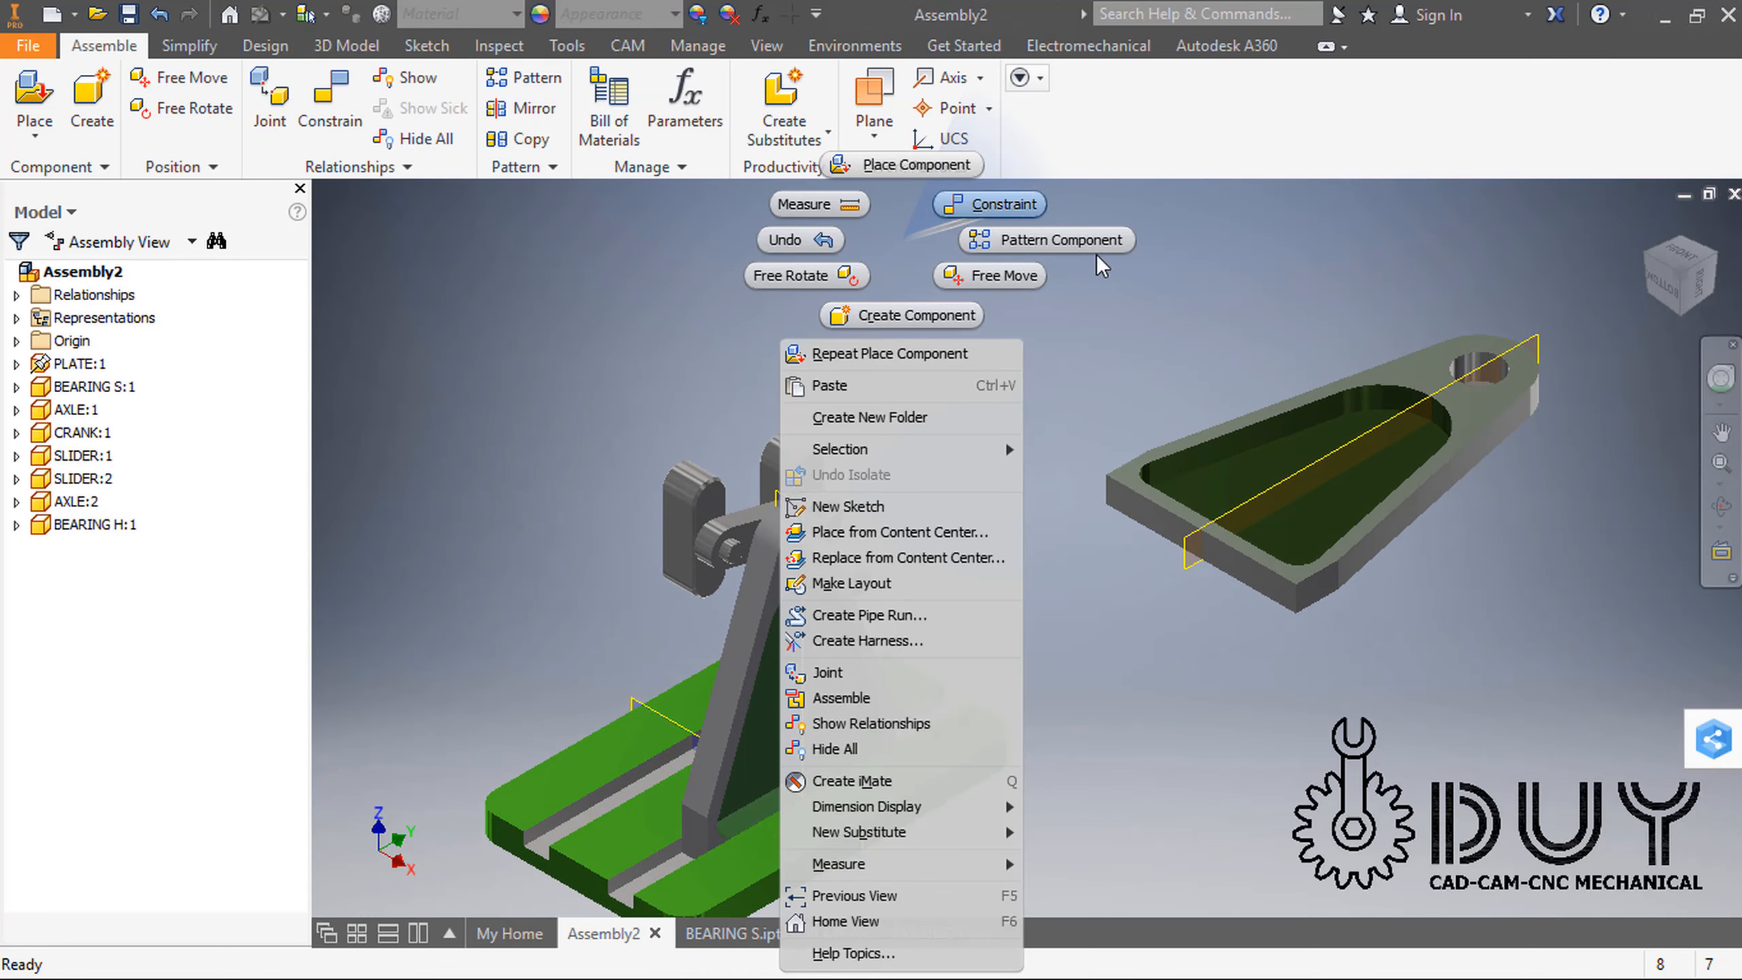
left_click(1014, 207)
left_click(1171, 530)
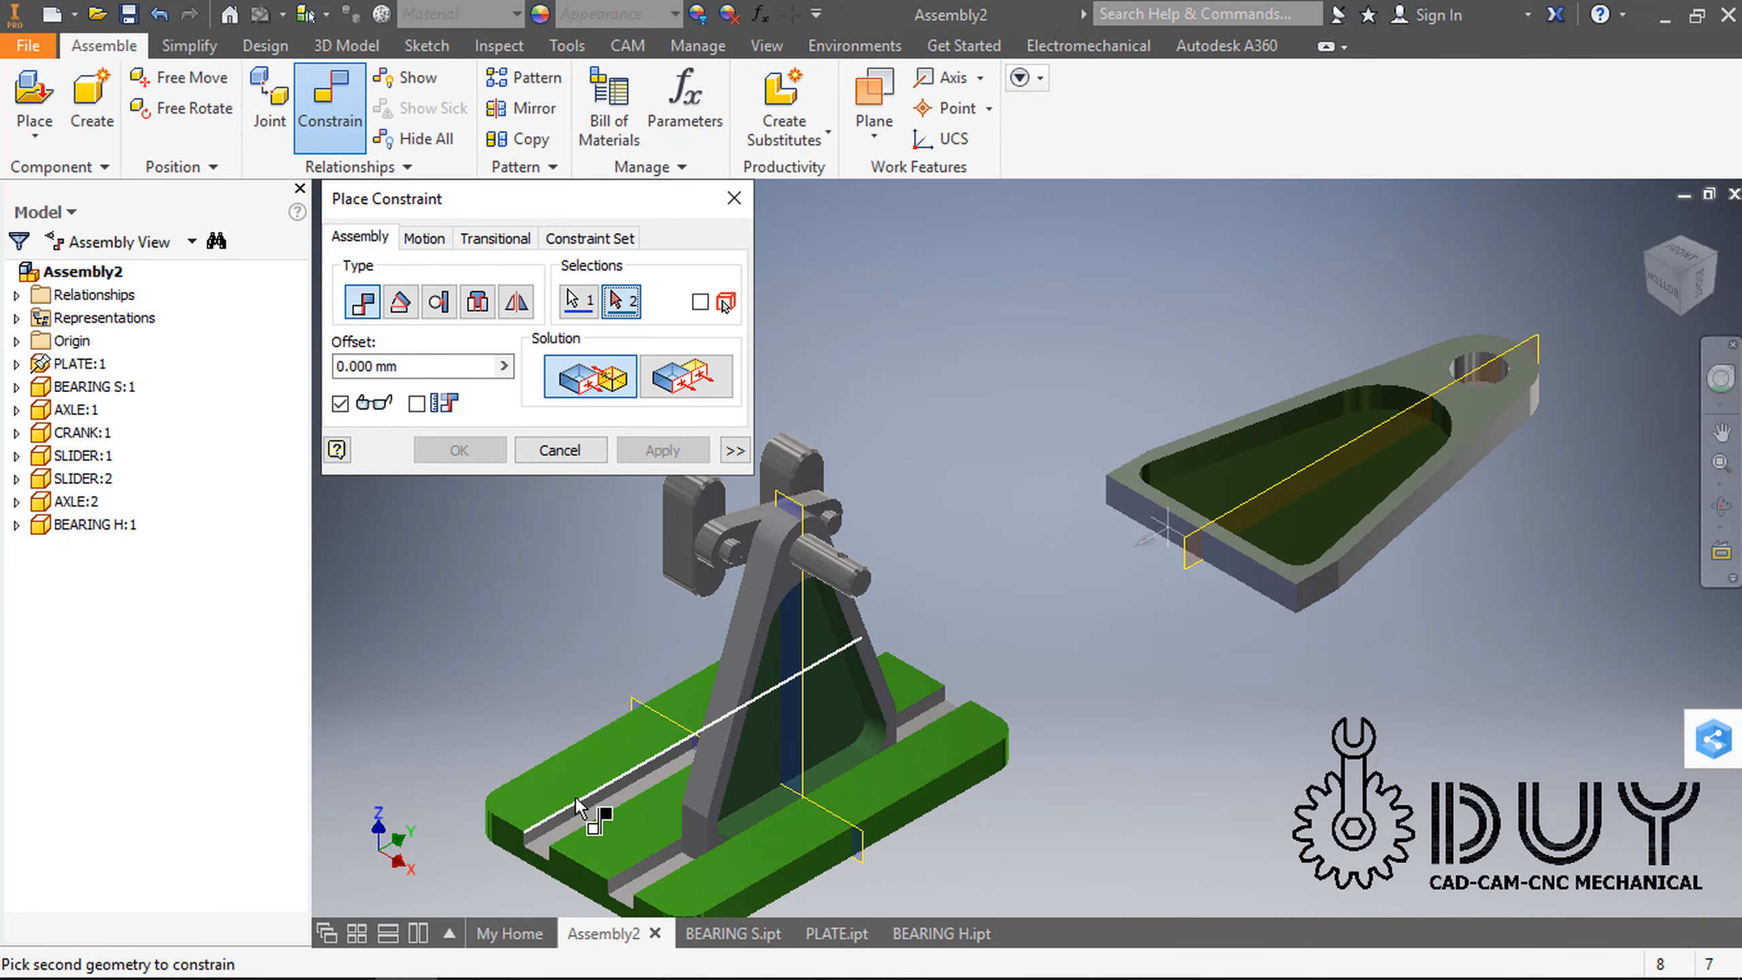
scroll(577, 799, "up", 5)
left_click(606, 809)
scroll(606, 810, "down", 4)
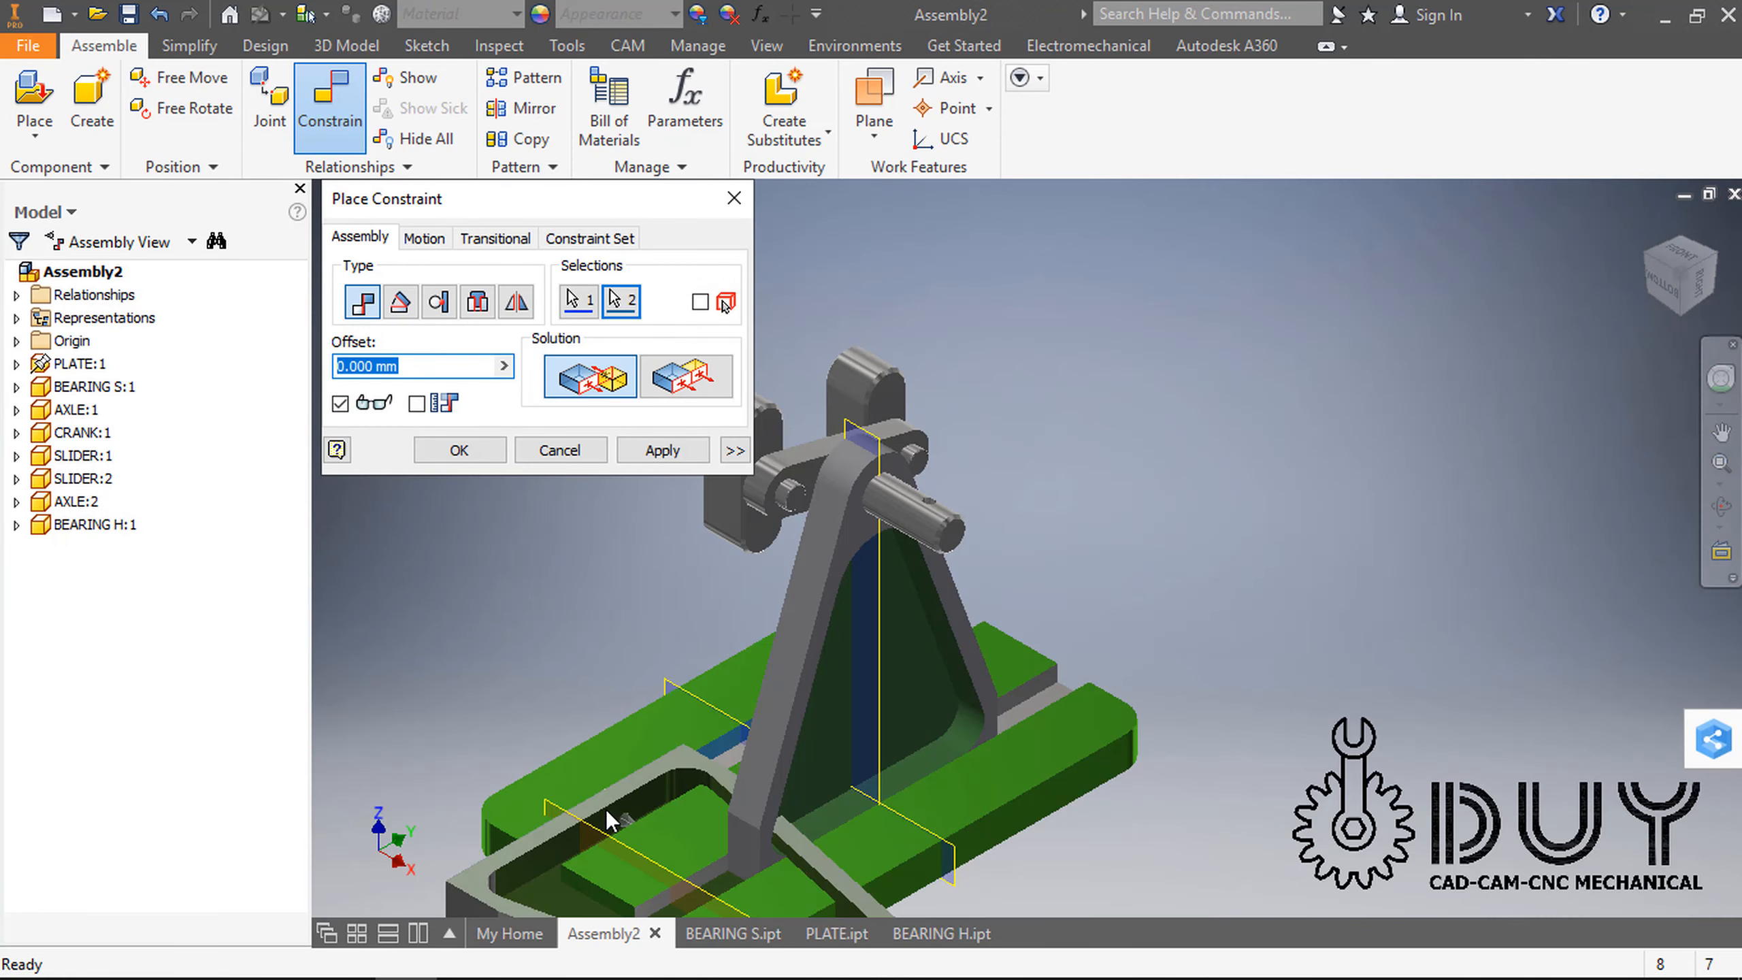
middle_click_drag(605, 809, 643, 659)
key("Escape")
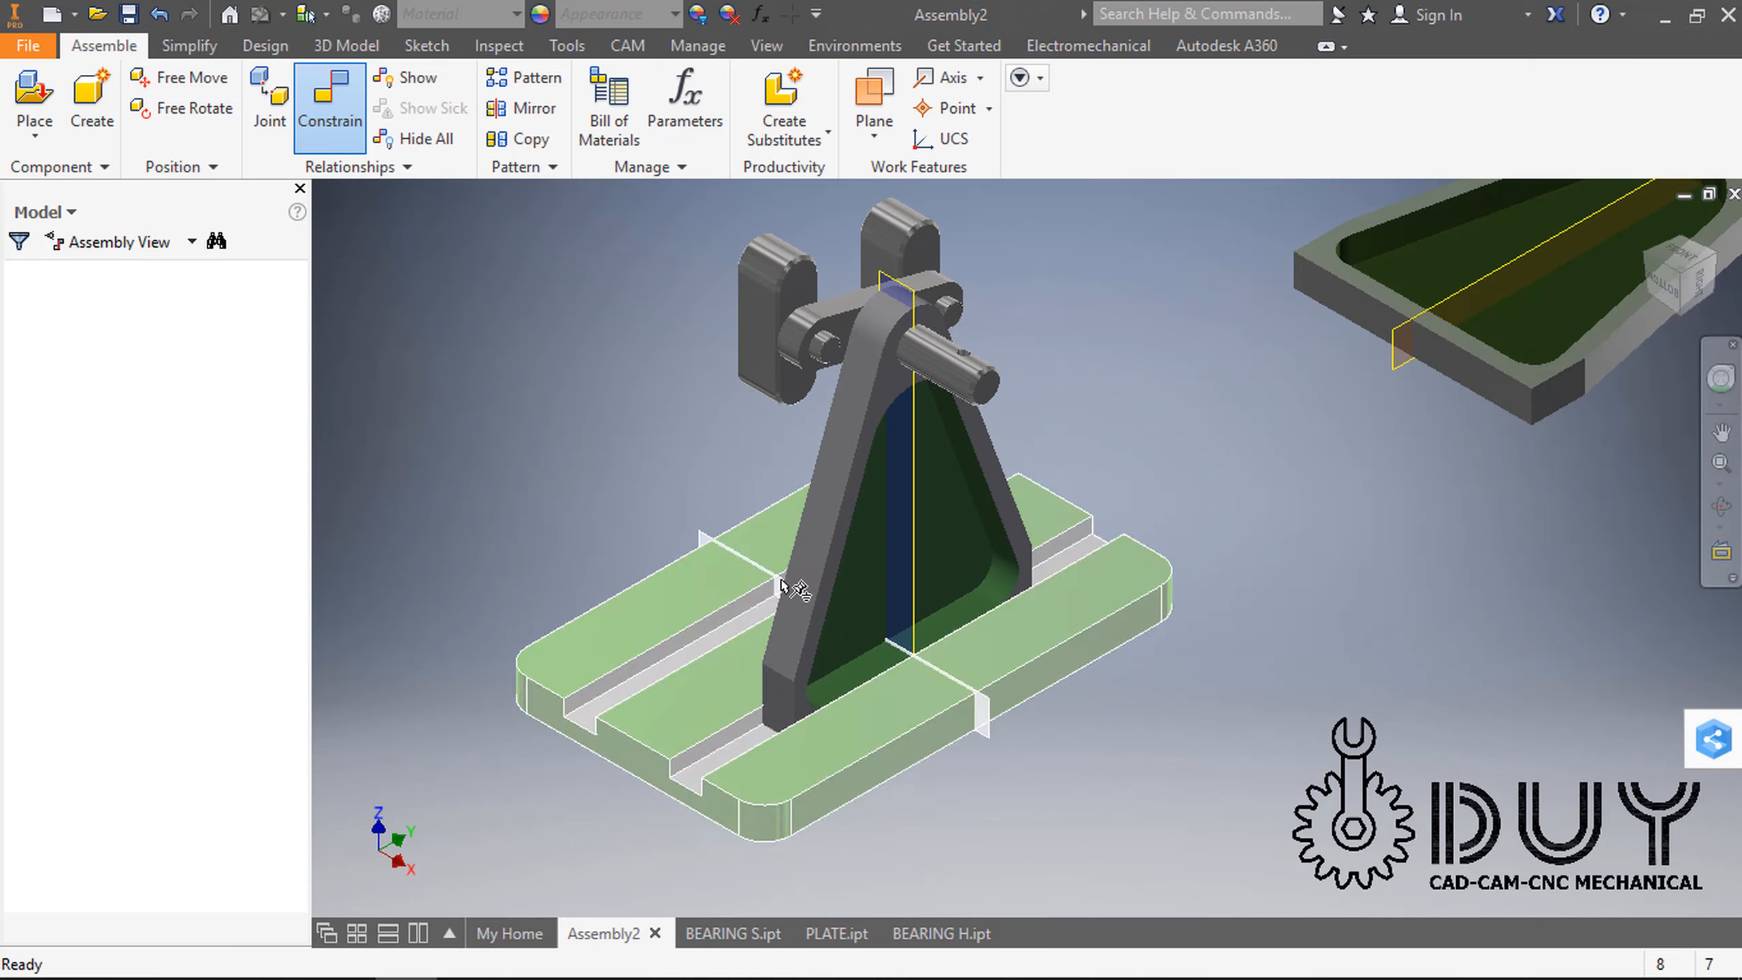
Step: Mate the bottom face of BEARING H with the floor of the plate's far slot at 0 mm offset
right_click(1148, 383)
left_click(1225, 199)
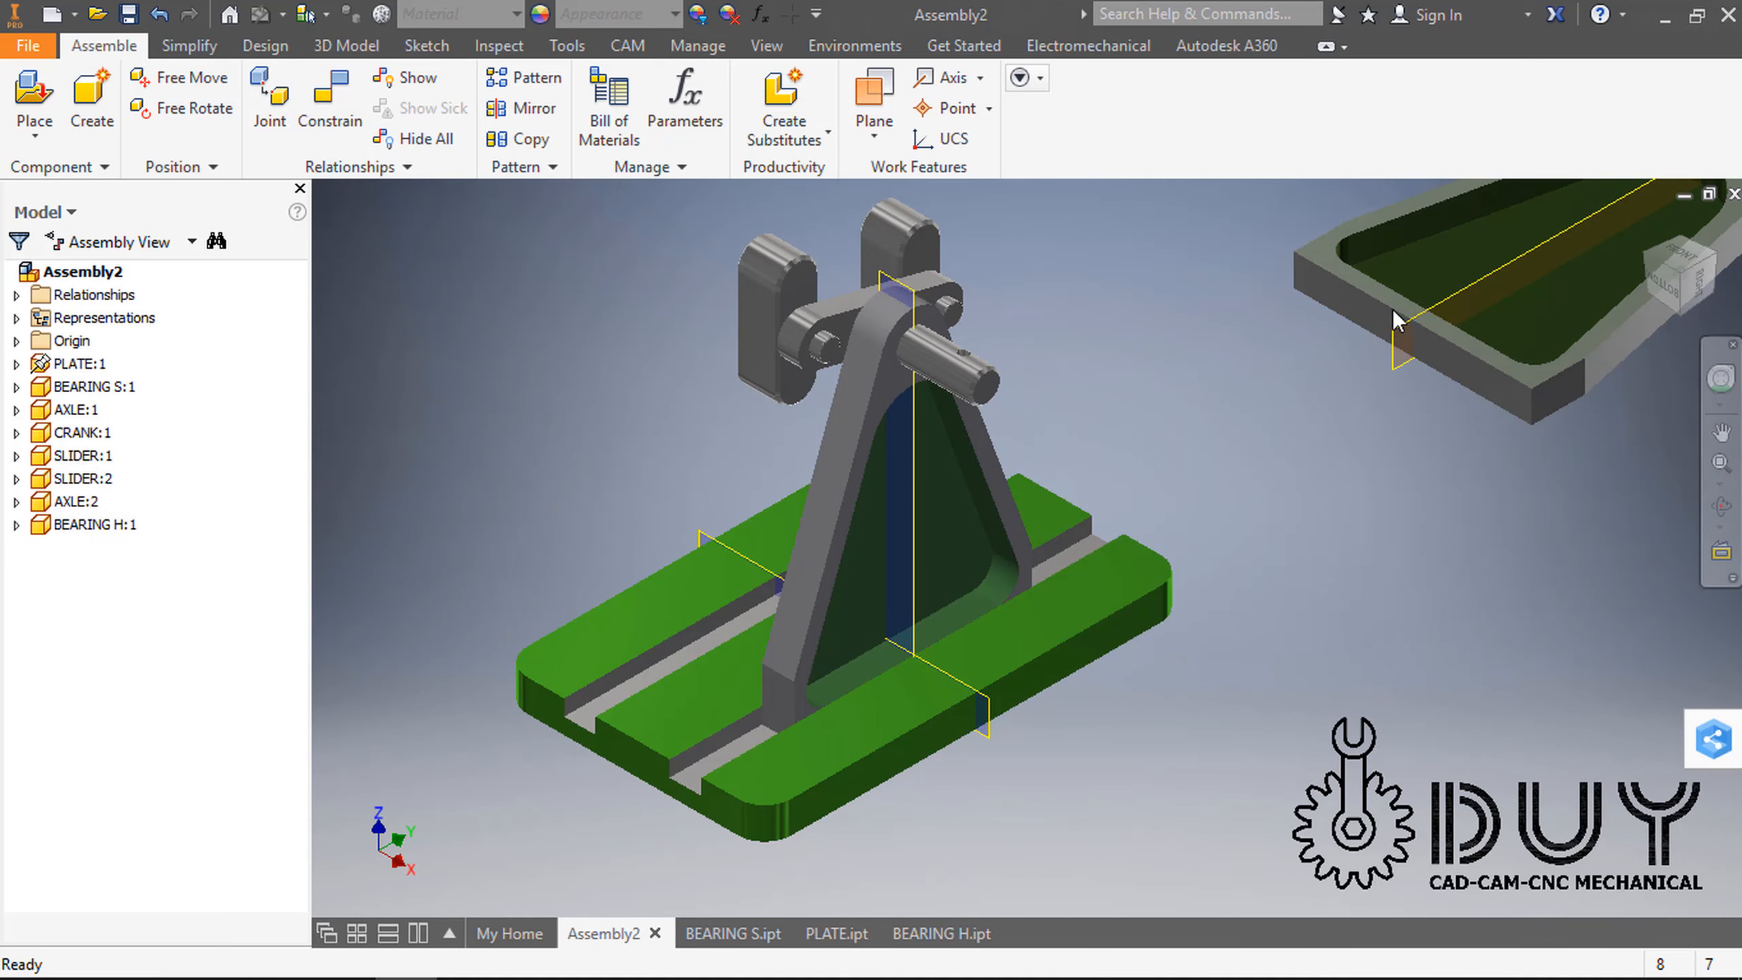
left_click(1392, 342)
scroll(662, 669, "up", 6)
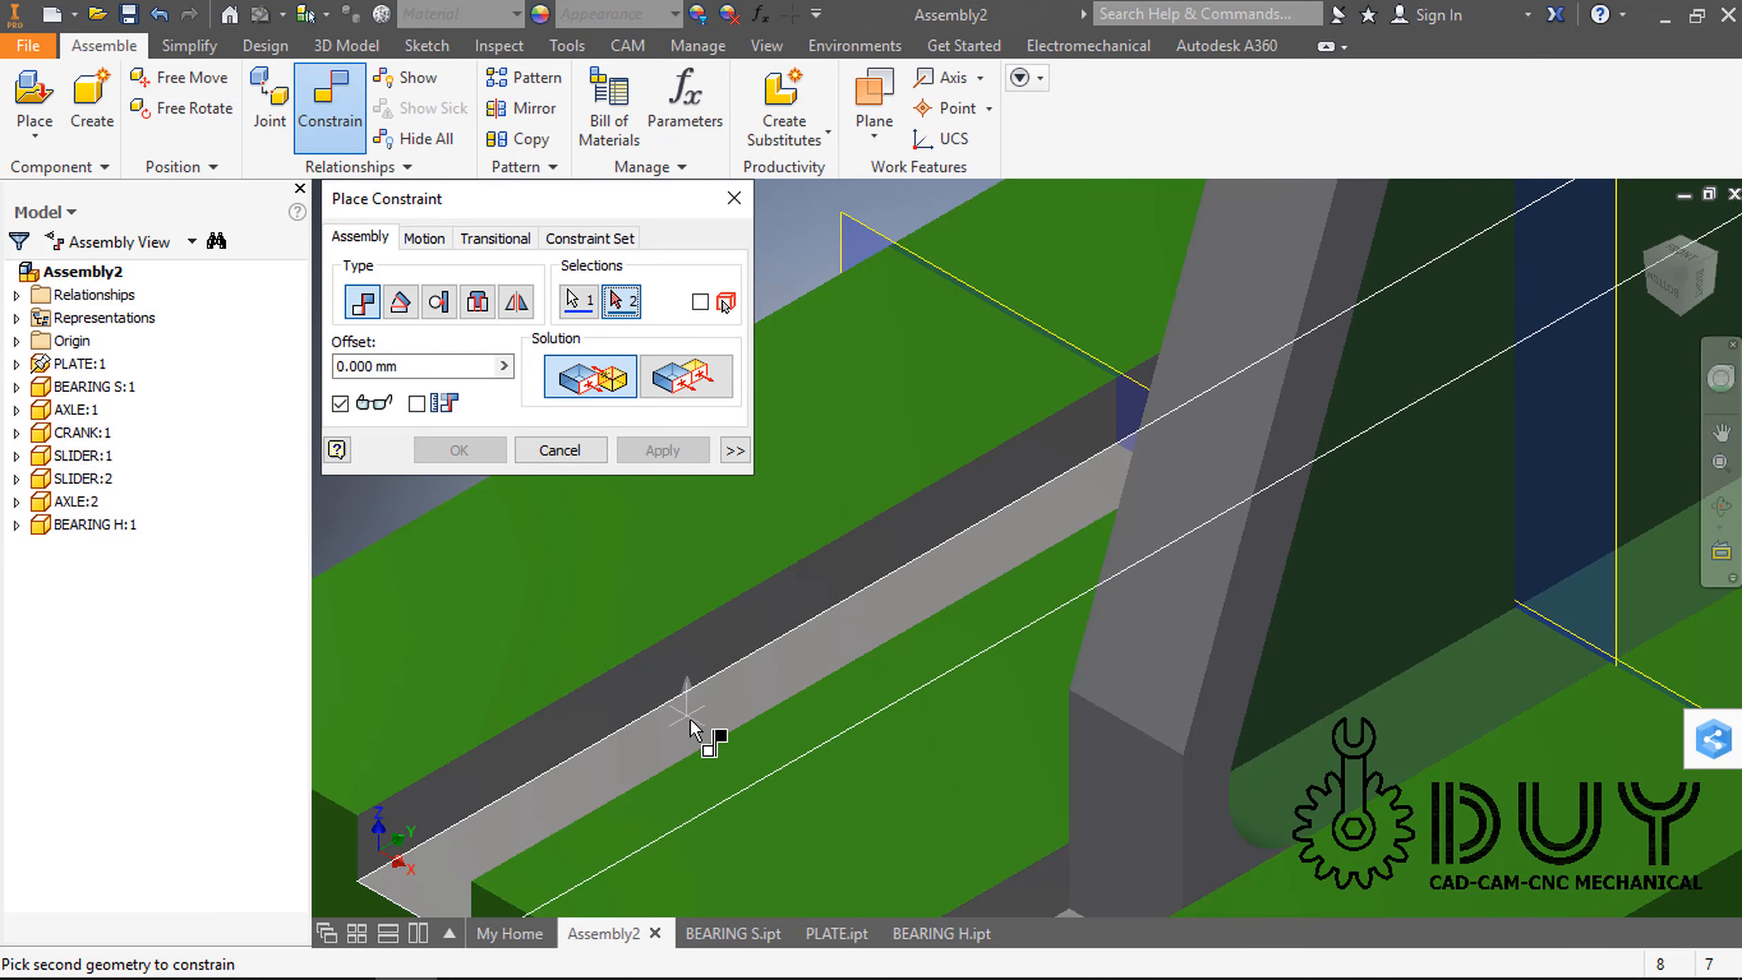
left_click(695, 729)
scroll(693, 728, "down", 6)
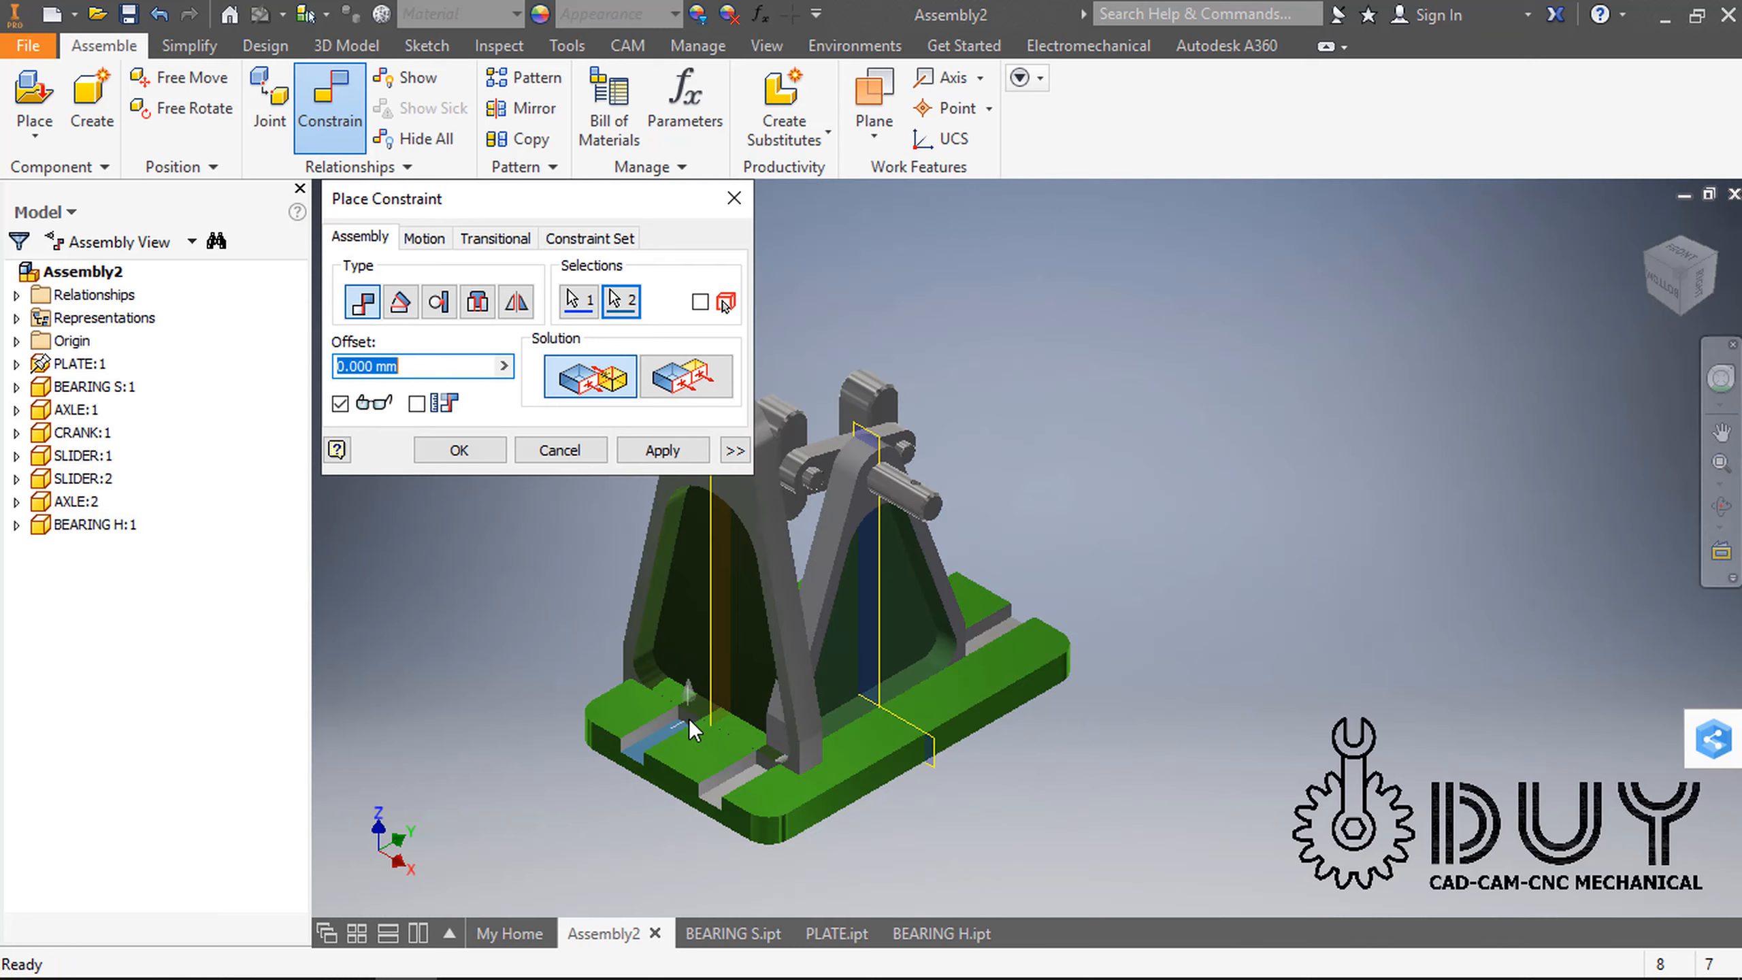
left_click(634, 454)
Step: Constrain BEARING H's YZ Plane flush with the center plane of BEARING S at 0 mm offset and finish constraining
scroll(714, 669, "up", 4)
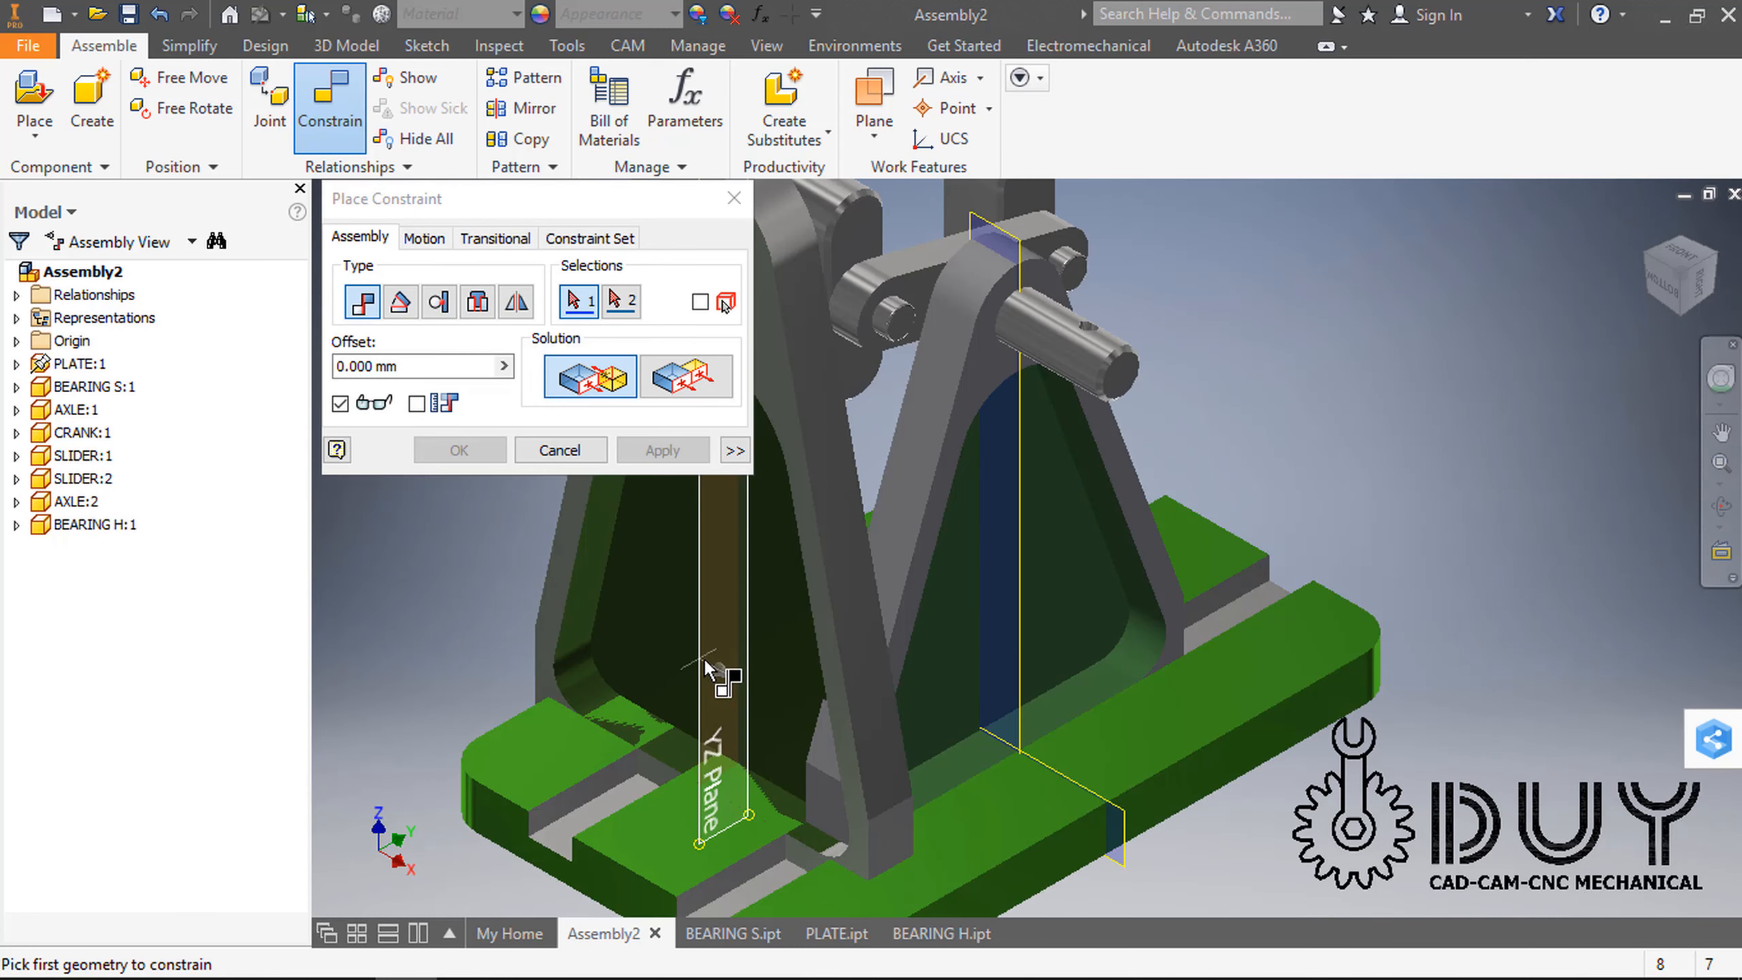
left_click(717, 669)
left_click(1019, 615)
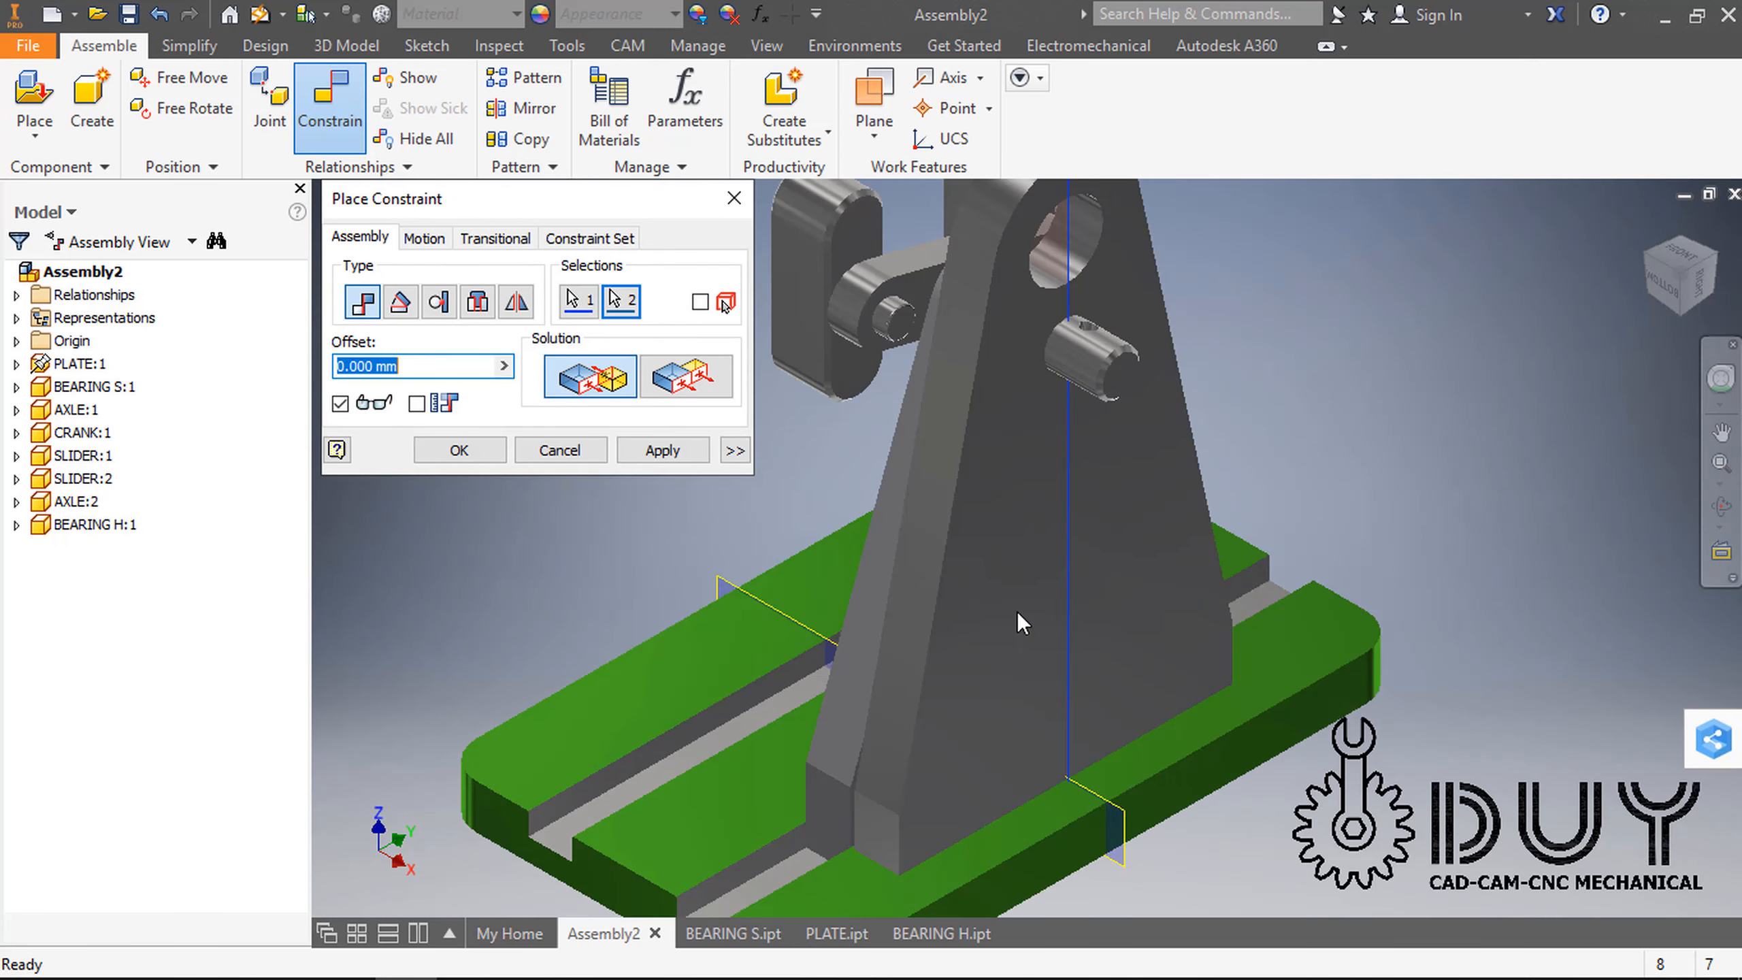
left_click(686, 376)
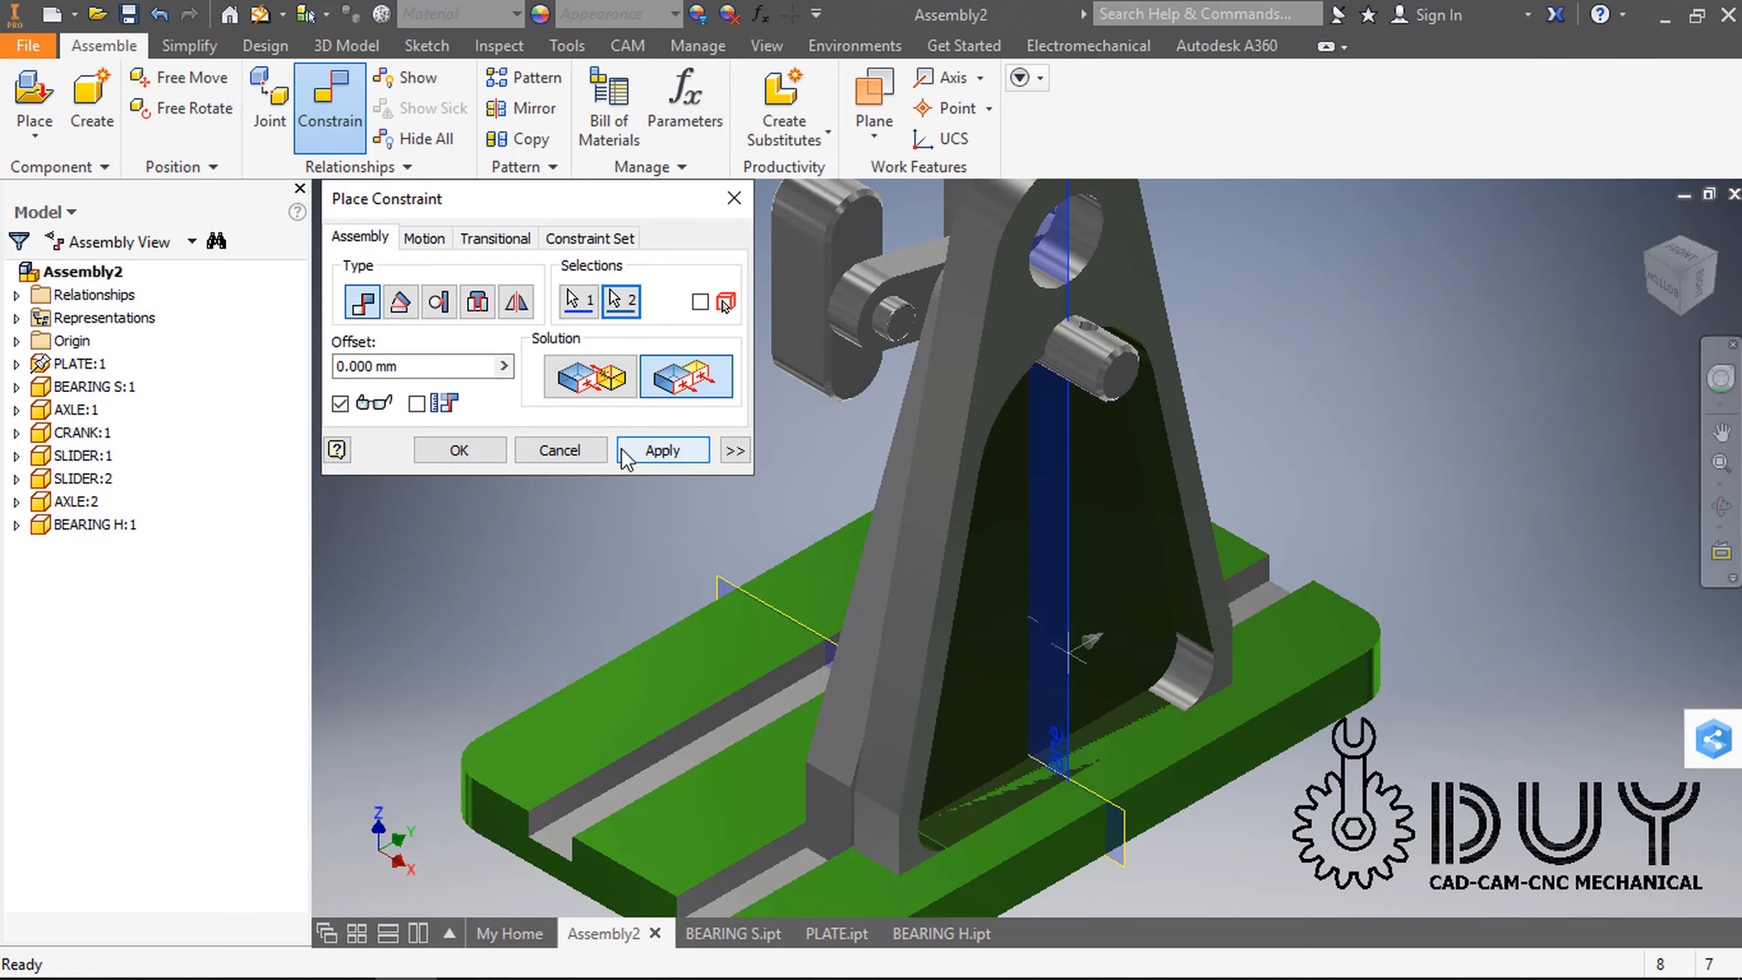
left_click(651, 450)
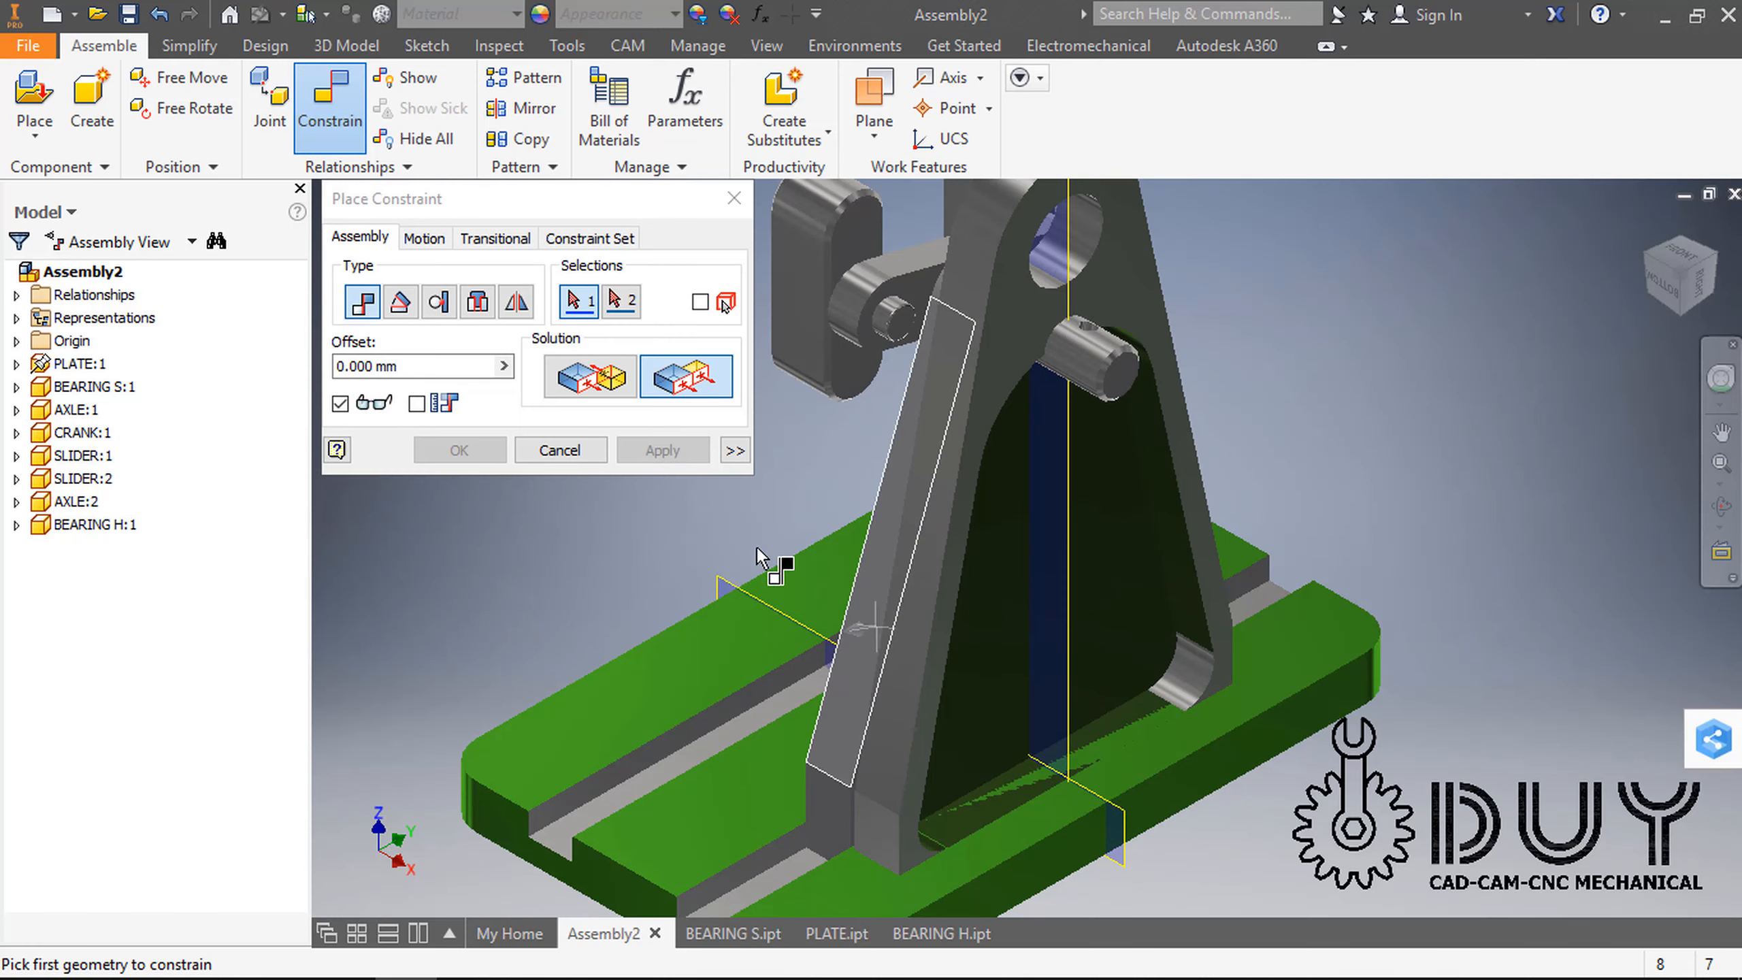
left_click(558, 451)
Step: Pull BEARING H clear of the other bearing and mate its side face with the far slot's side wall at 0 mm offset
left_click_drag(935, 596, 610, 577)
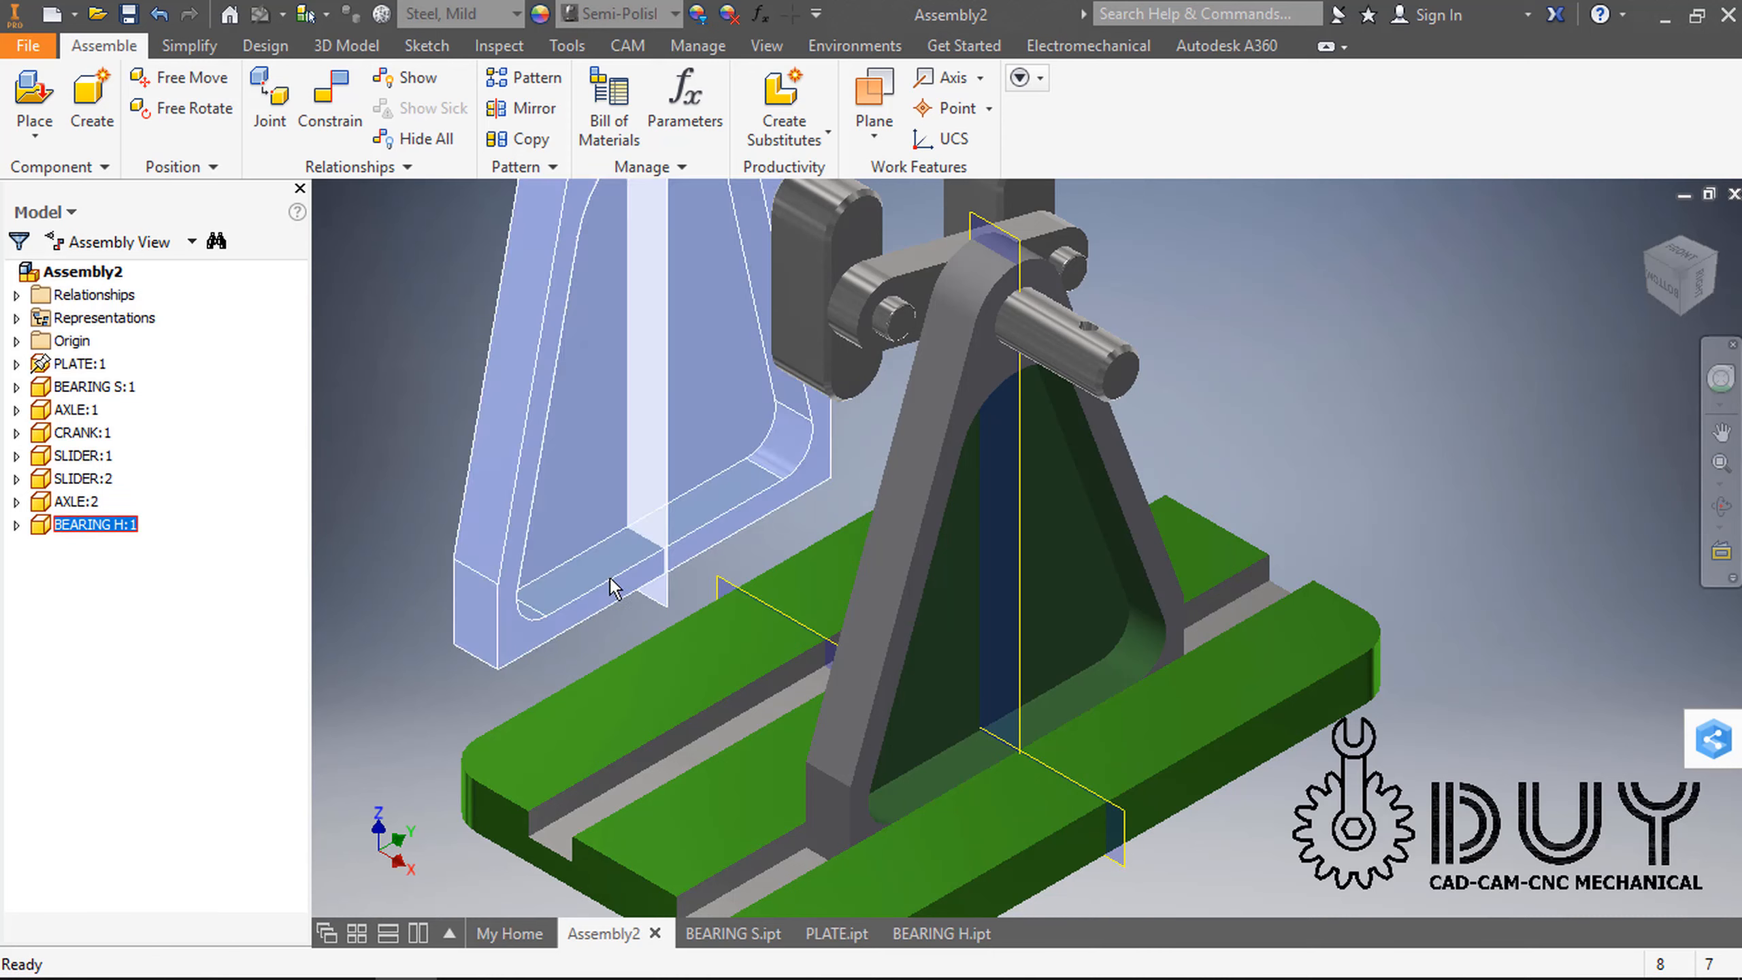
right_click(359, 606)
key("Escape")
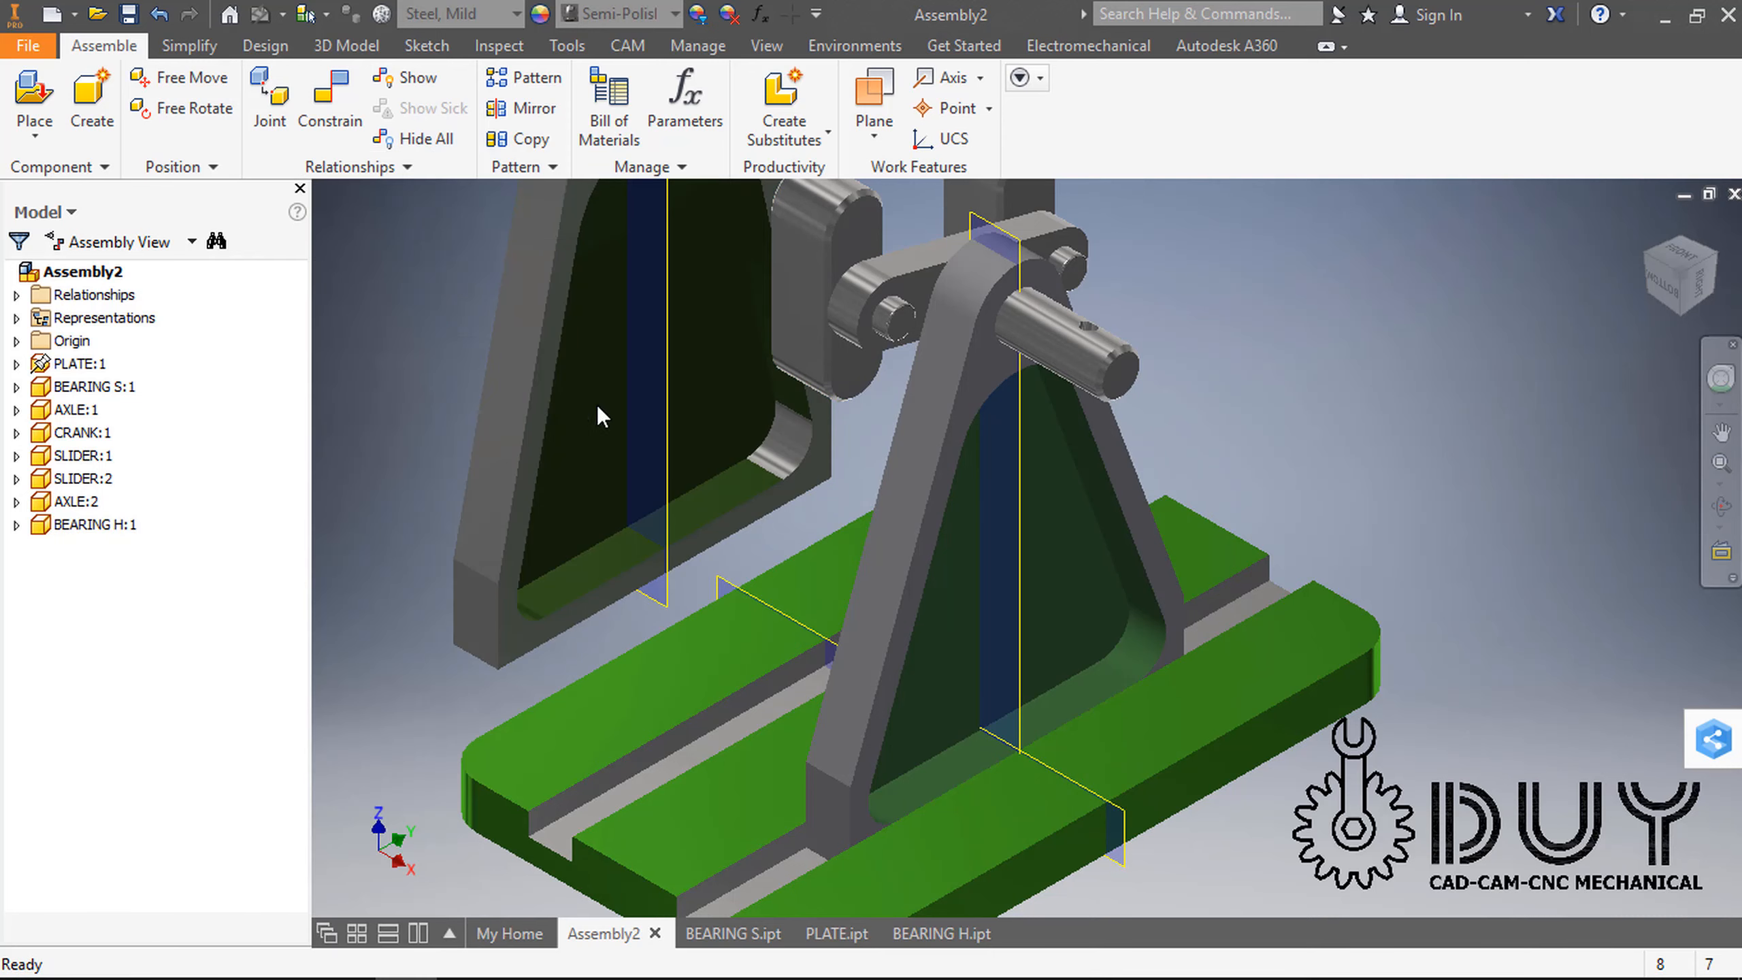
key("c")
middle_click_drag(622, 607, 741, 733, "shift")
scroll(628, 724, "up", 3)
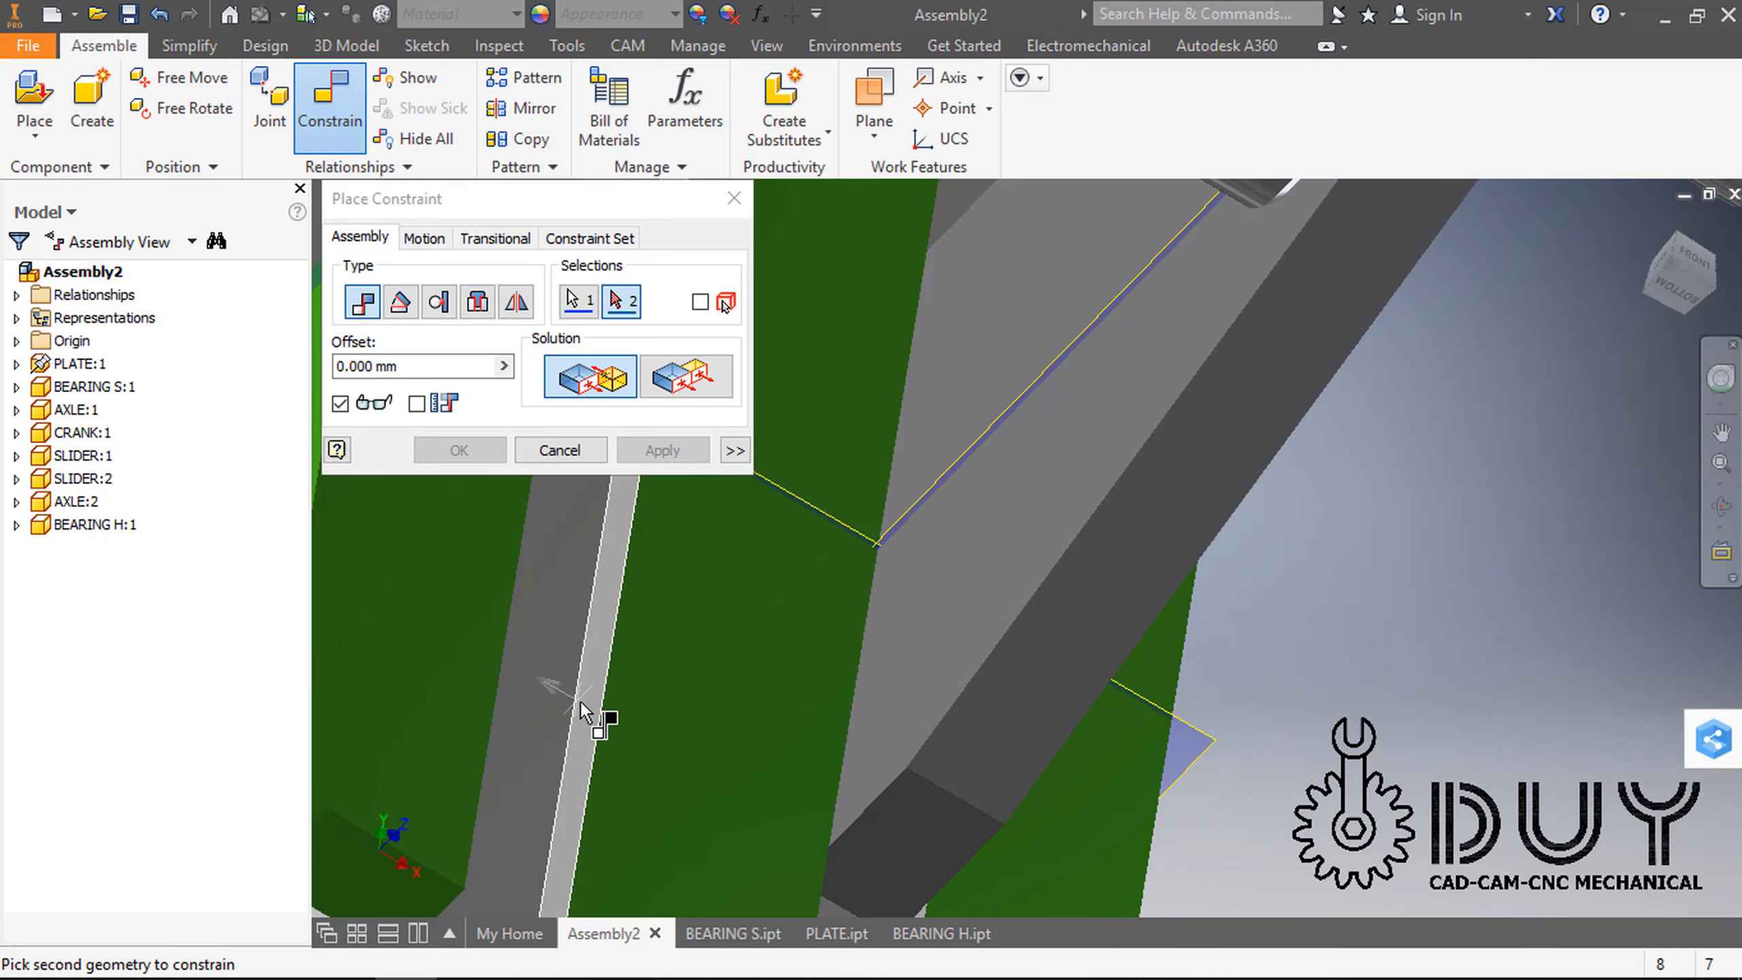
left_click(584, 708)
left_click(663, 451)
key("Escape")
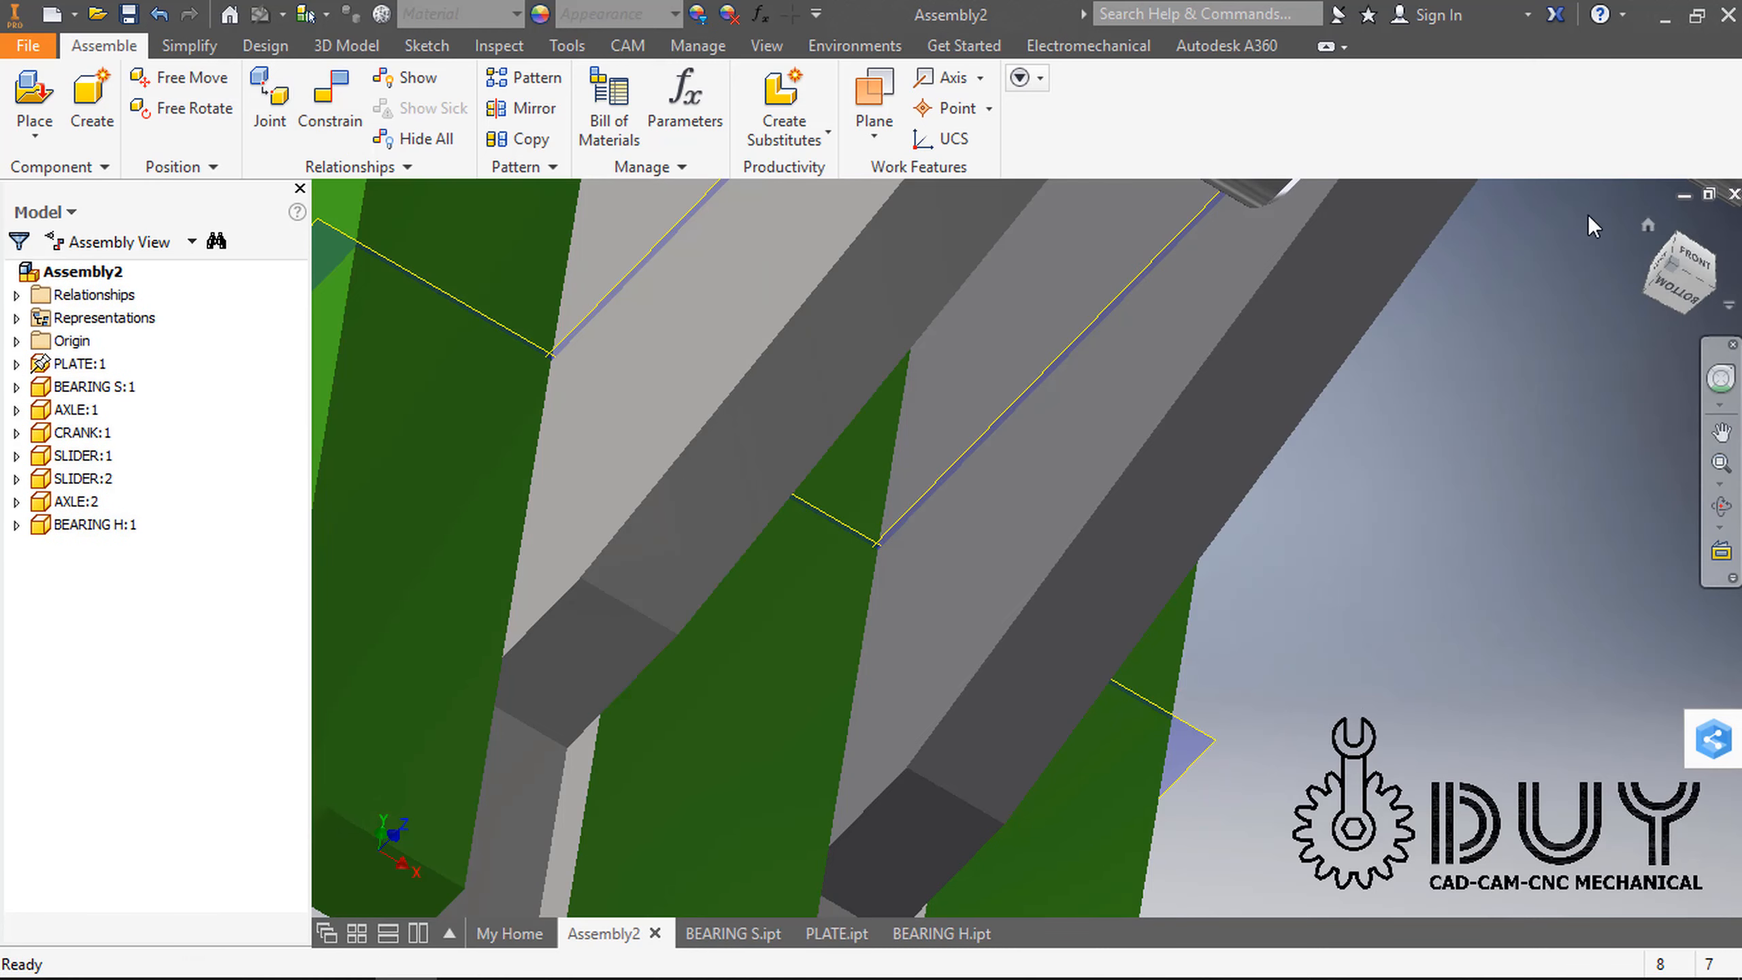
left_click(1648, 224)
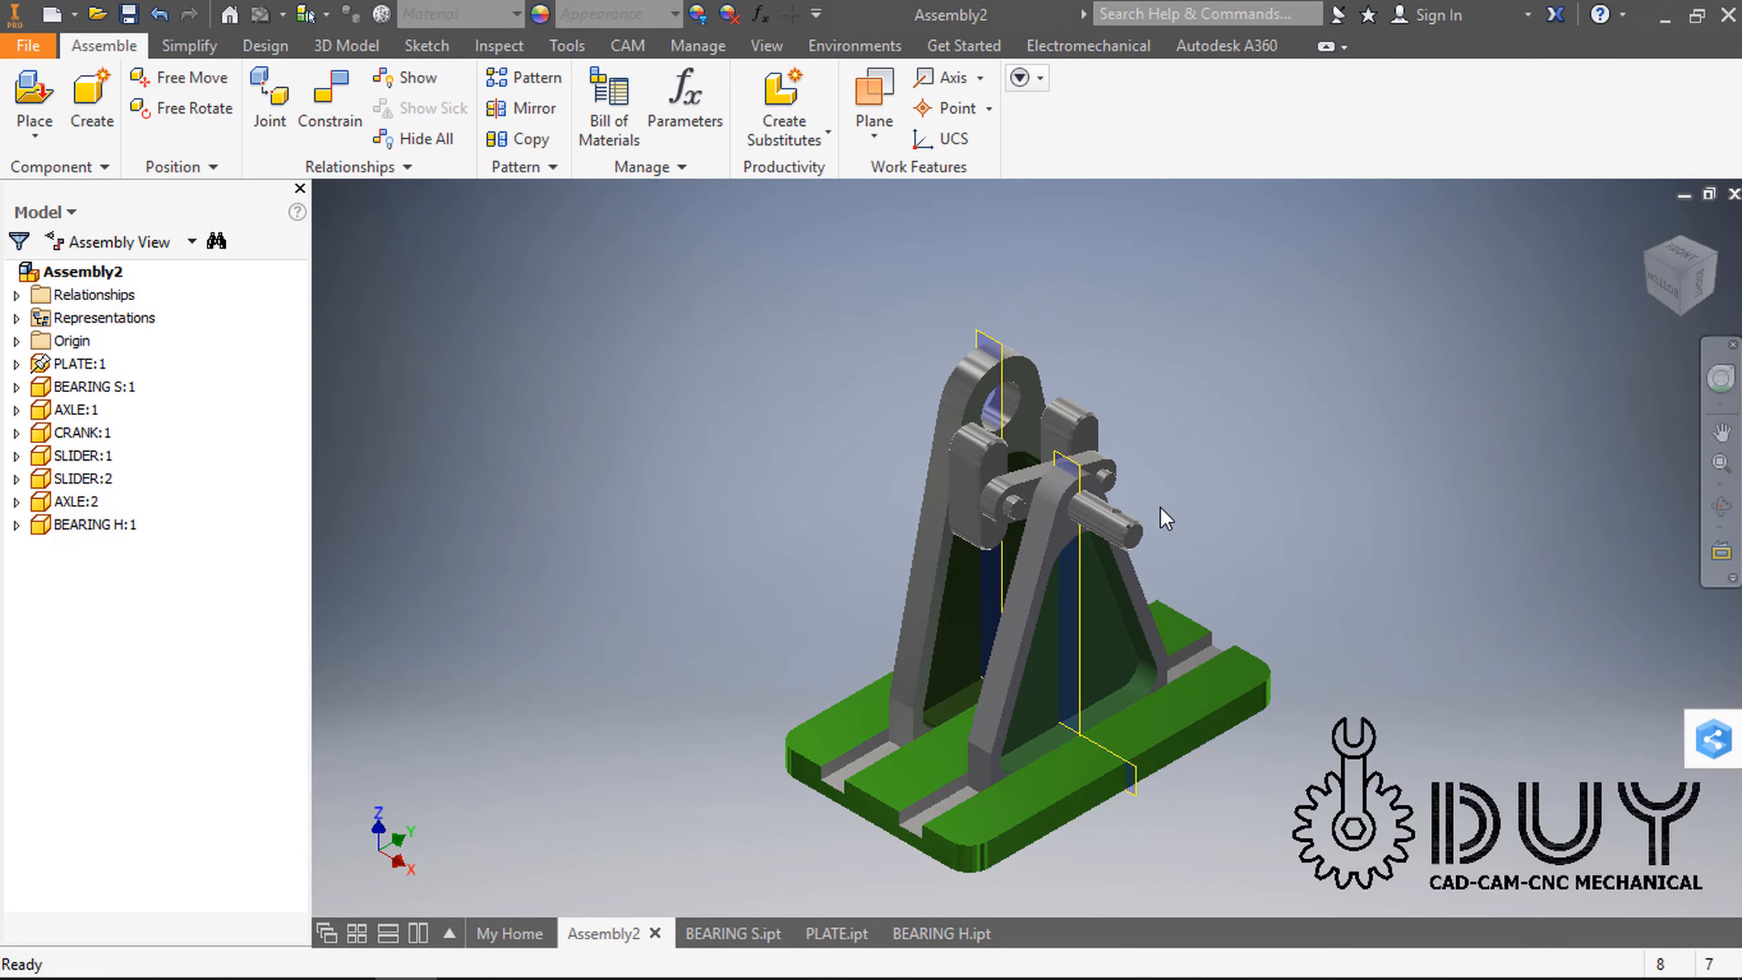
Step: Place one instance of CROSS.ipt in free space beside the plate assembly
left_click(34, 136)
left_click(24, 184)
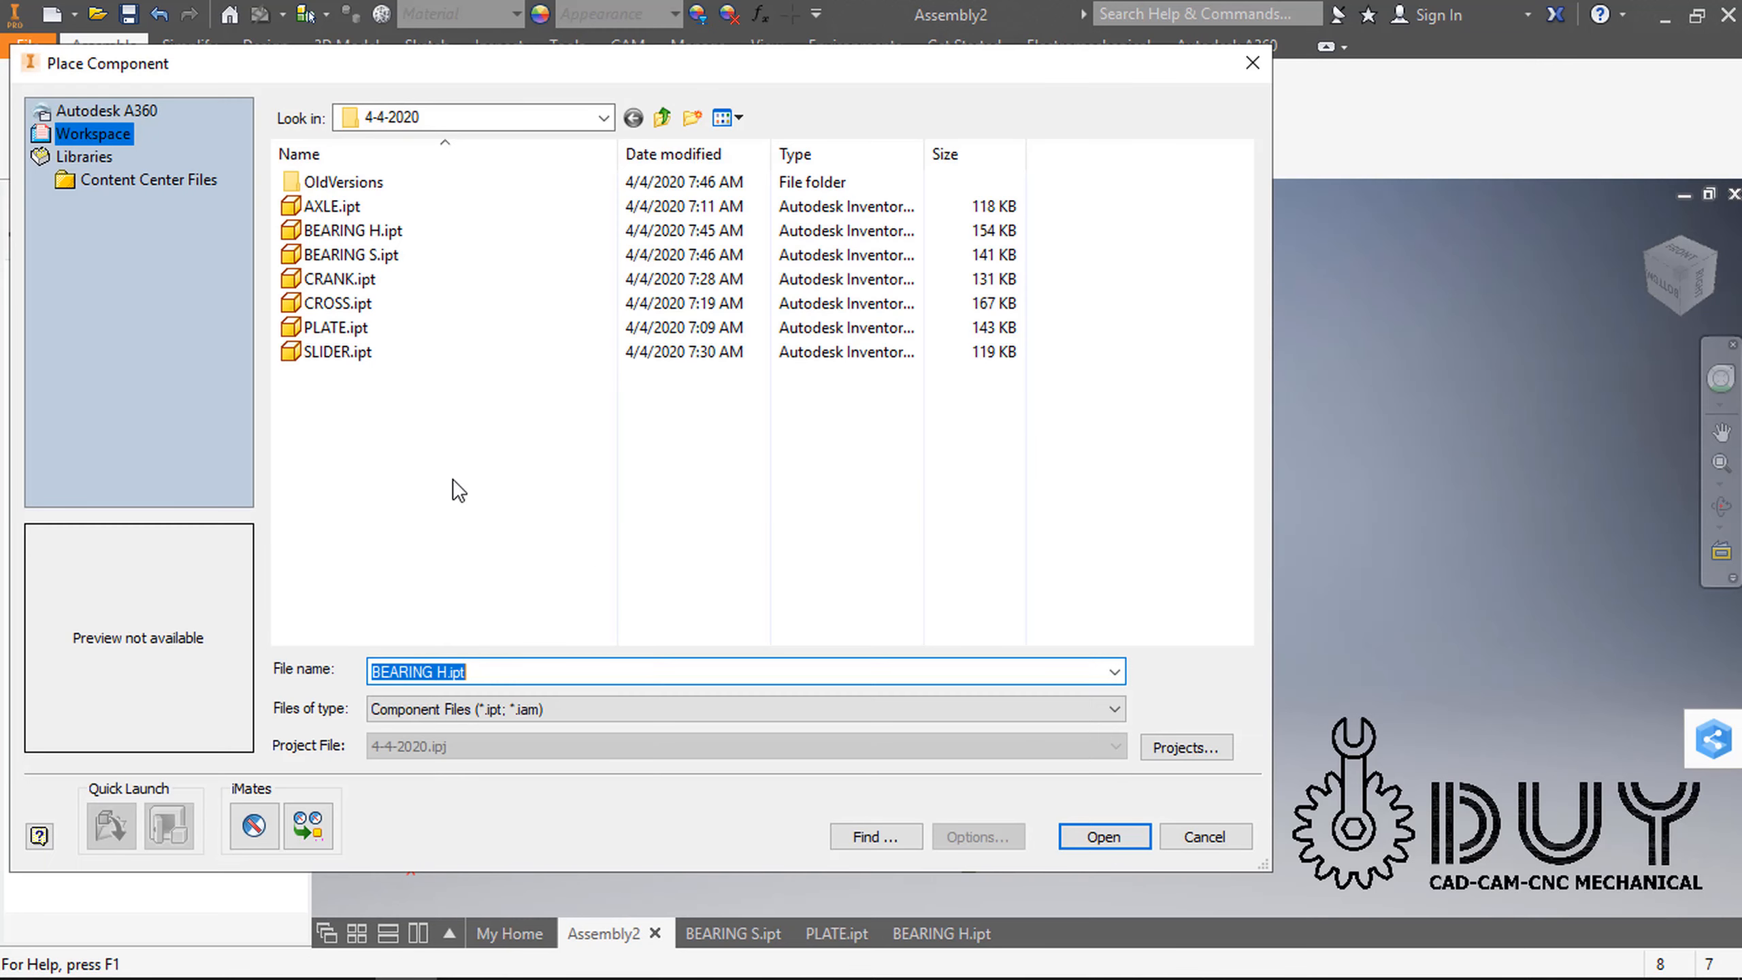
left_click(337, 351)
left_click(336, 328)
left_click(337, 303)
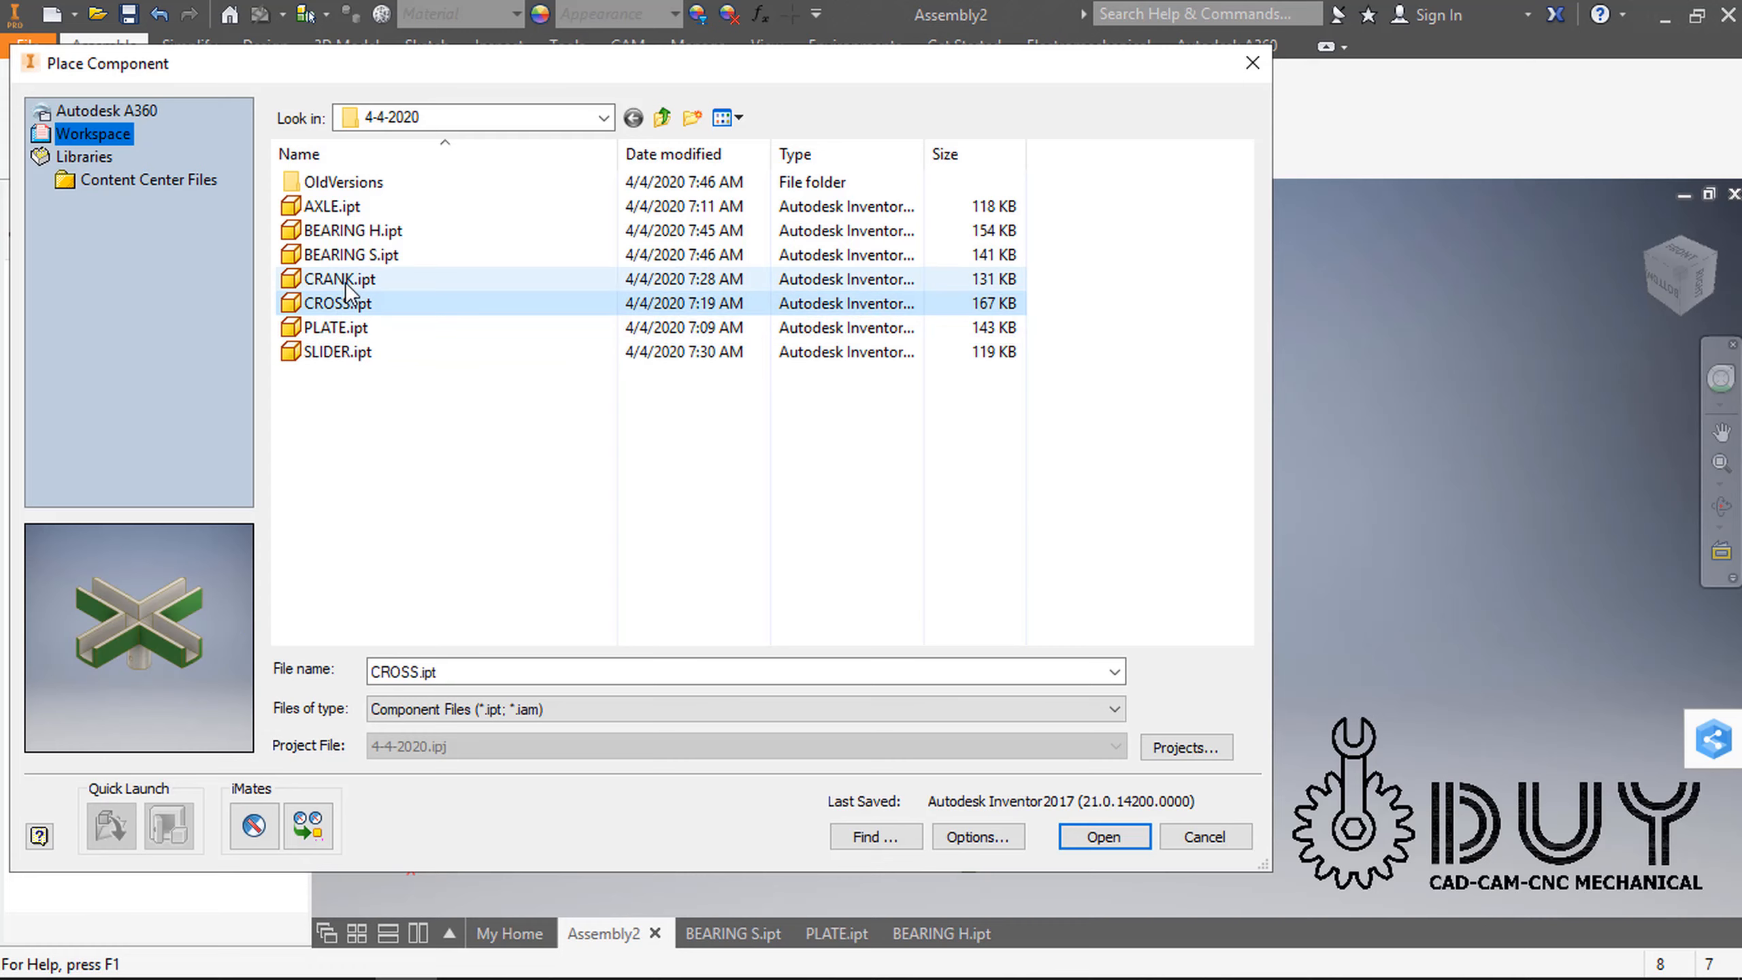
left_click(1085, 831)
middle_click_drag(1269, 488, 975, 669)
left_click(1221, 473)
right_click(1387, 329)
left_click(1459, 334)
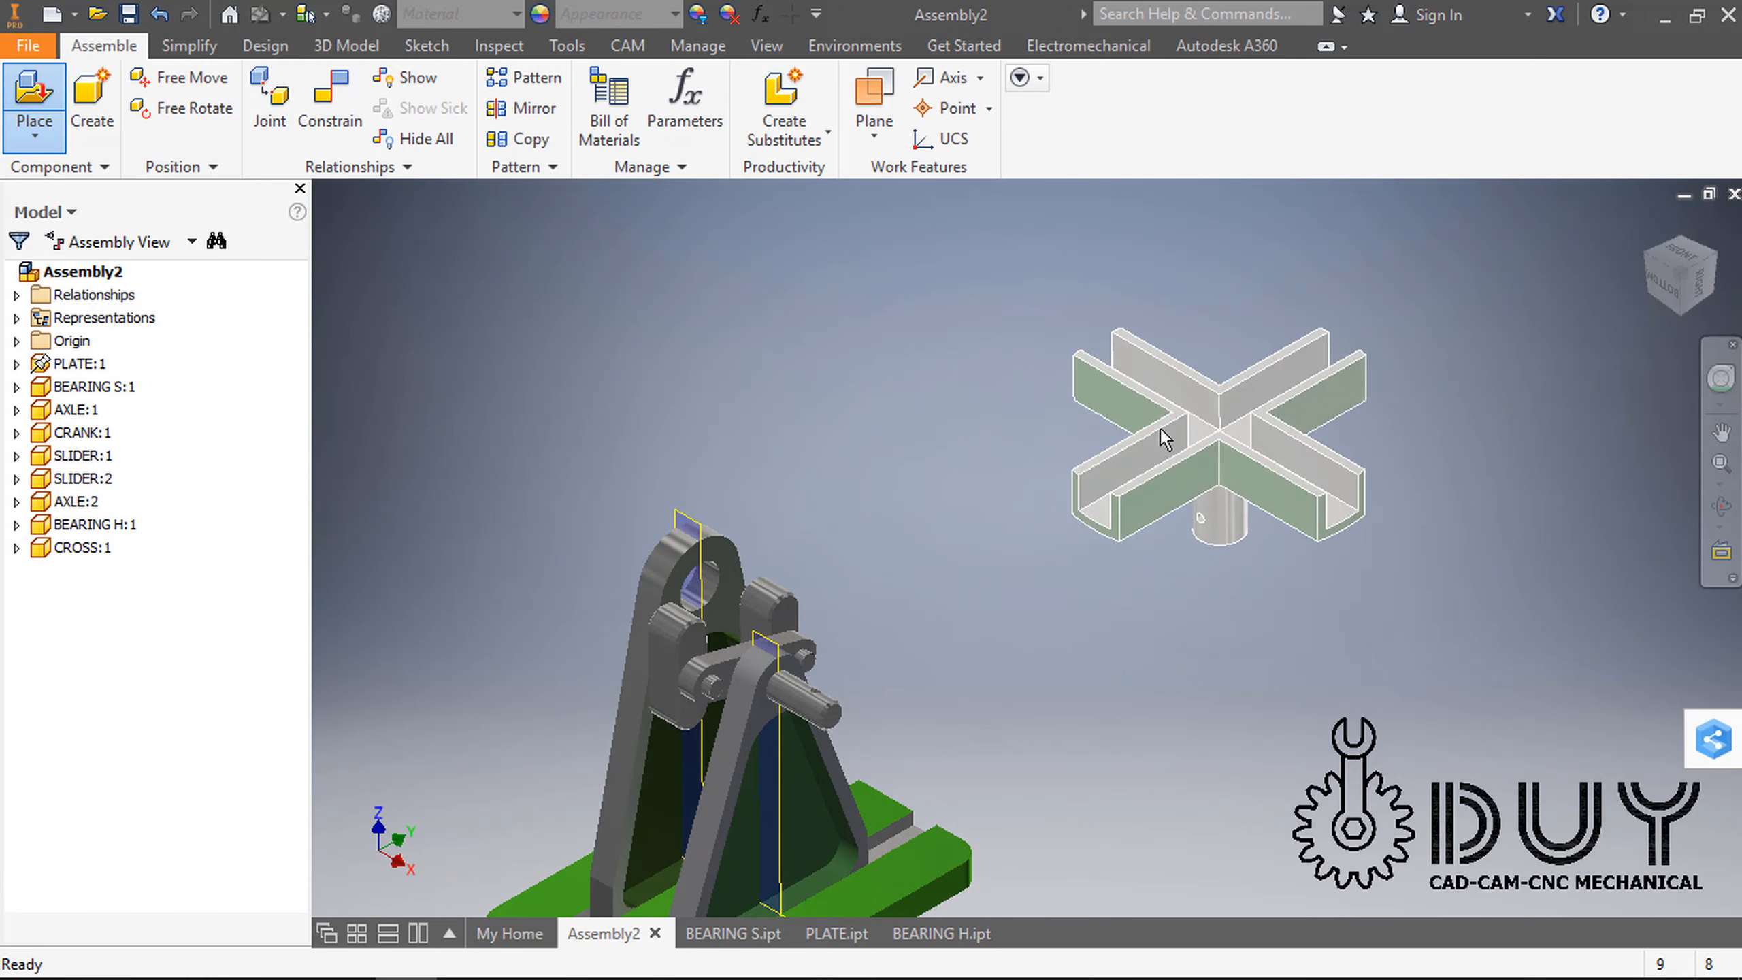
Step: Mate the underside face of the cross with the inner face of BEARING H at 0 mm offset
middle_click_drag(985, 433, 1045, 383, "shift")
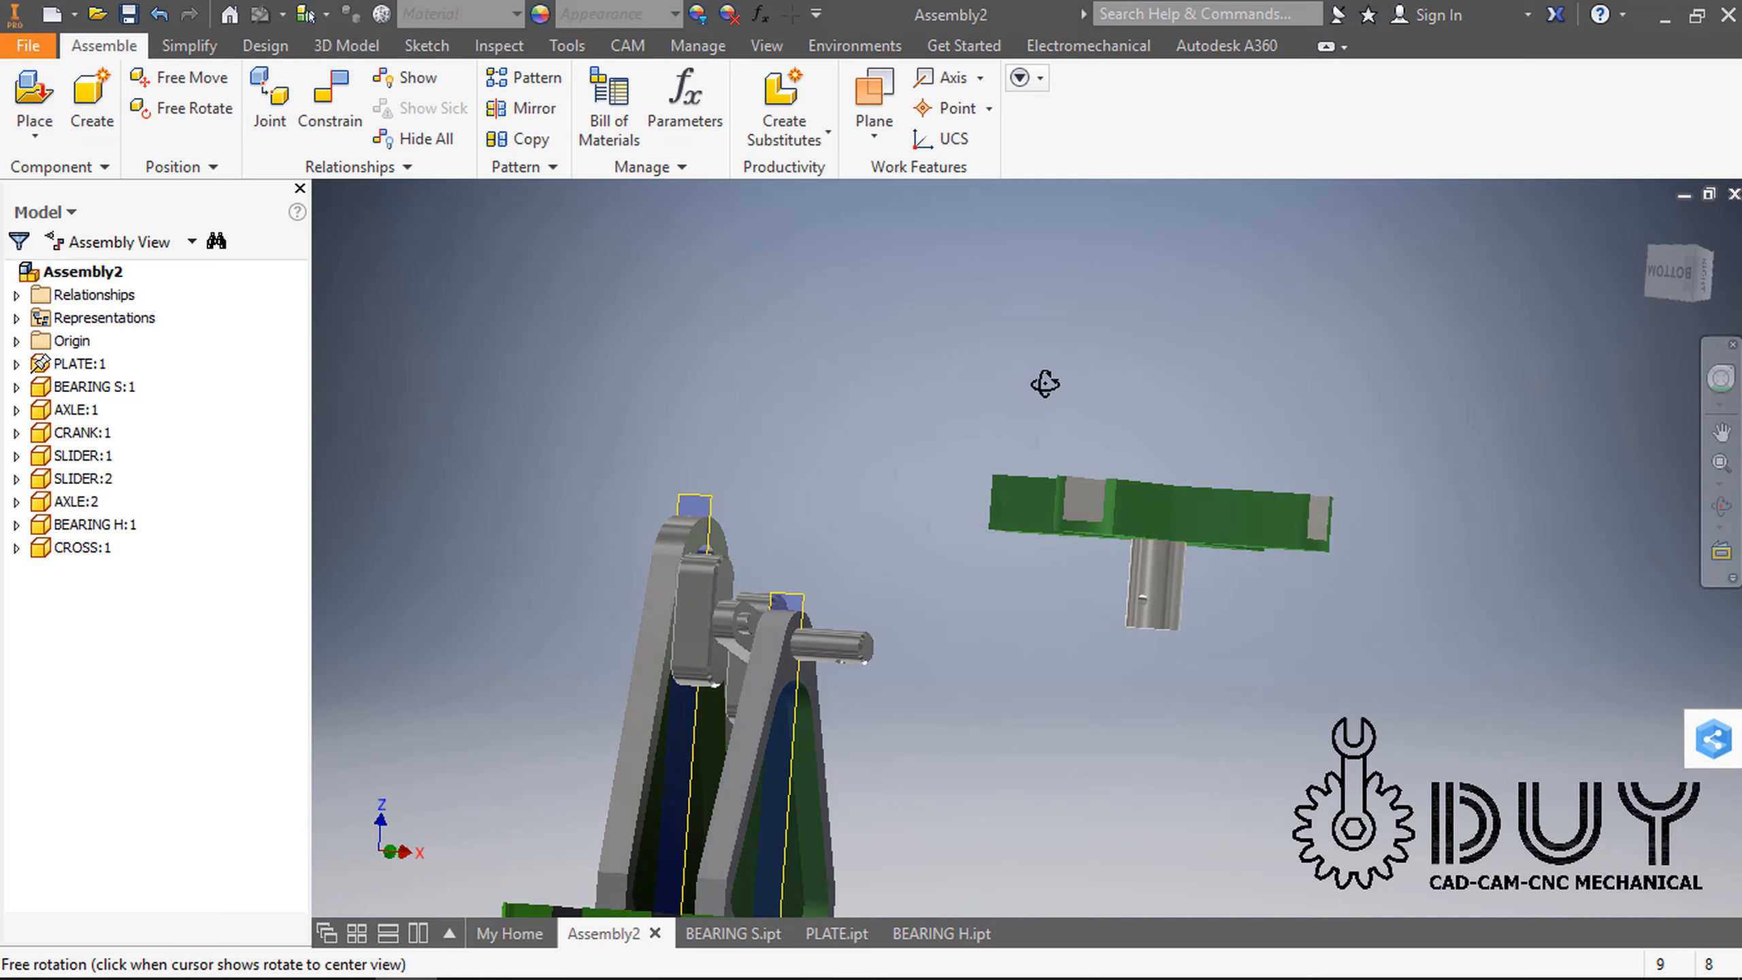
right_click(1079, 700)
left_click(1178, 206)
middle_click_drag(1165, 506, 1121, 680, "shift")
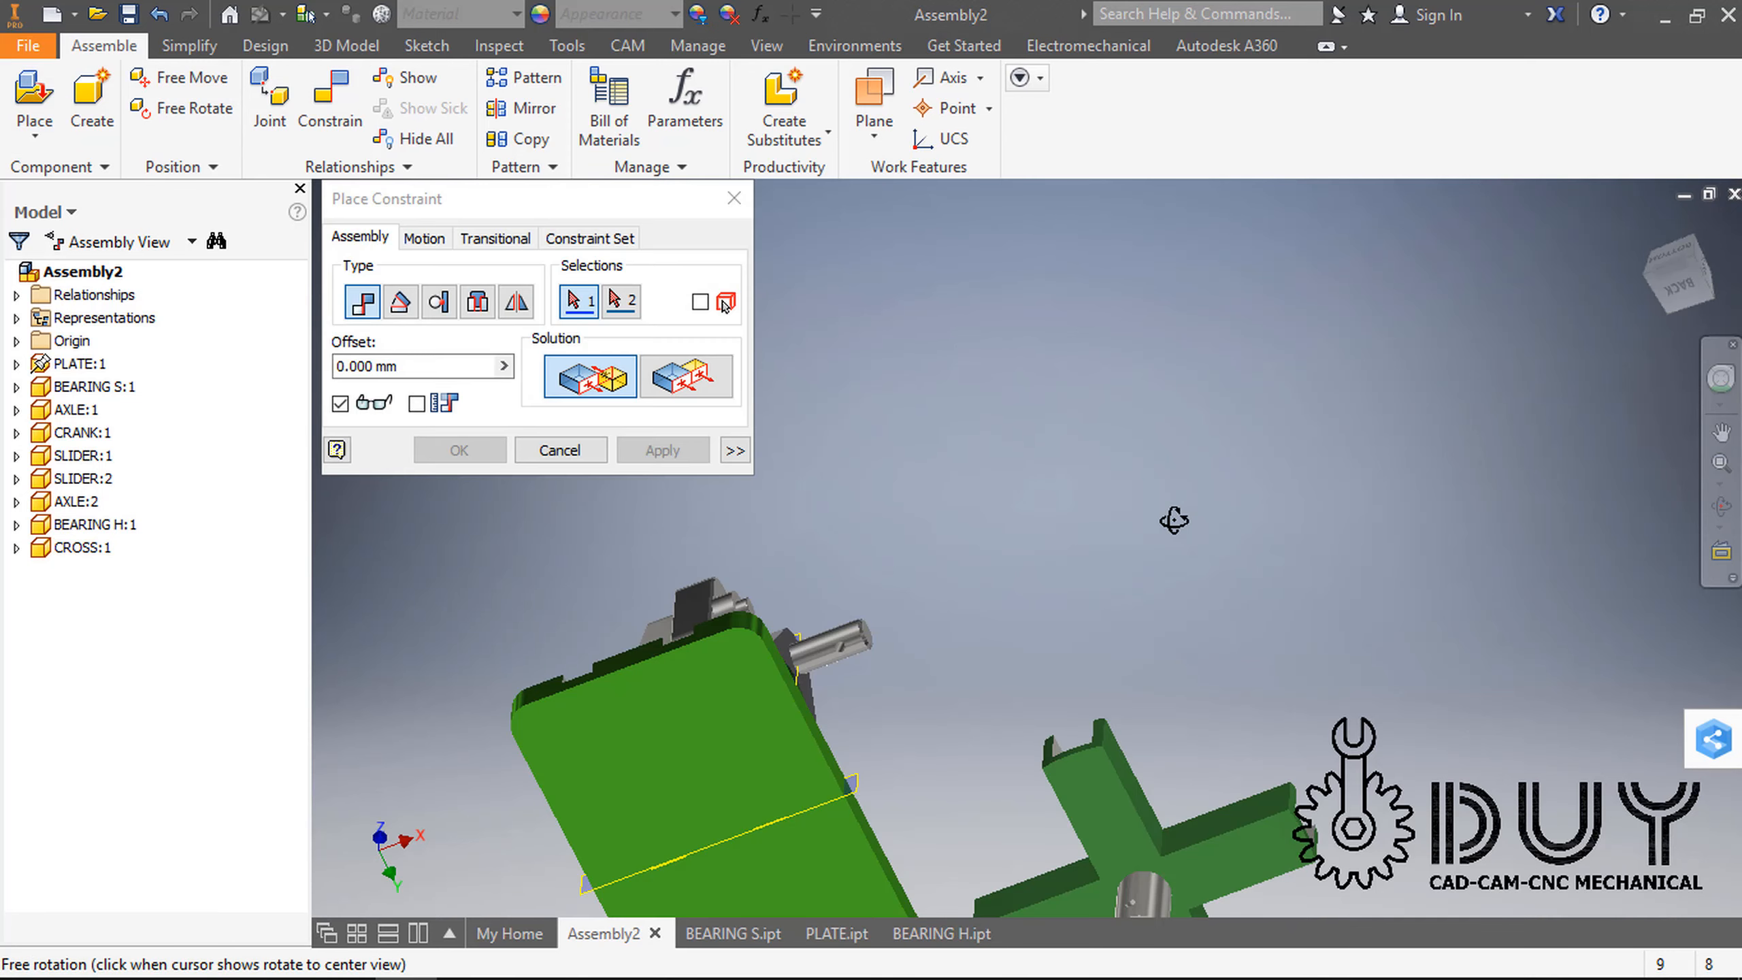
left_click(1092, 826)
middle_click_drag(1069, 499, 775, 648, "shift")
left_click(735, 626)
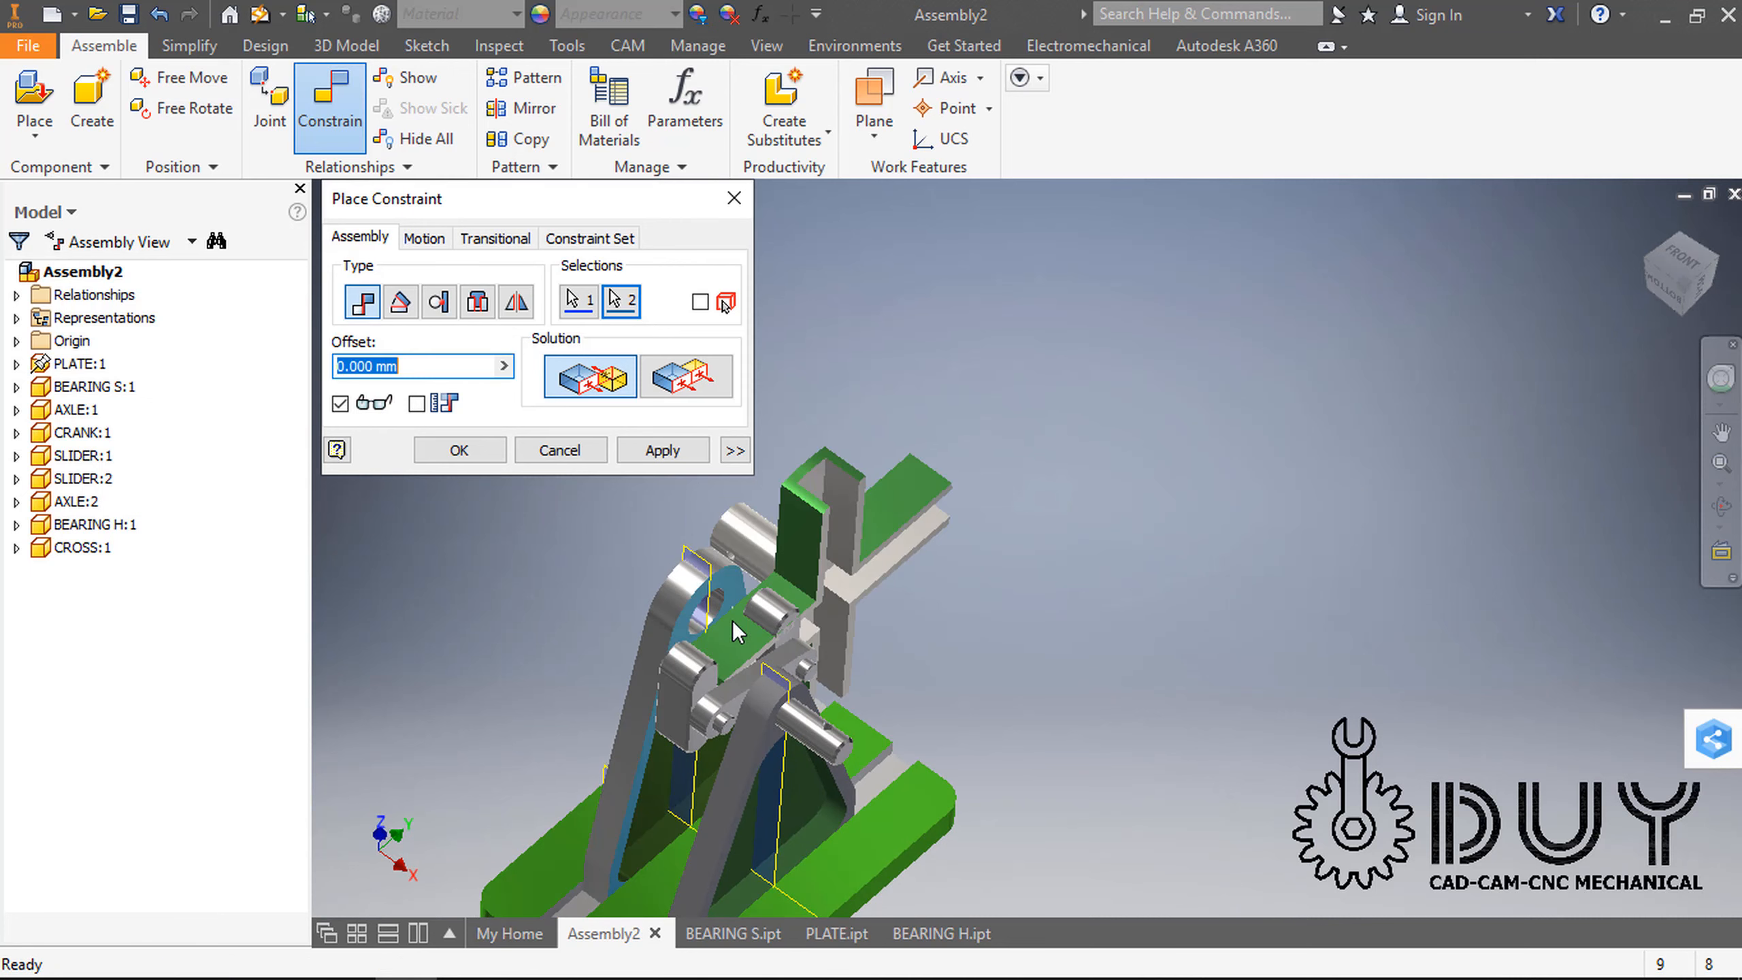
left_click(662, 450)
Step: Mate the cross's shaft concentrically with BEARING H's hole at 0 mm offset and finish constraining
left_click(782, 570)
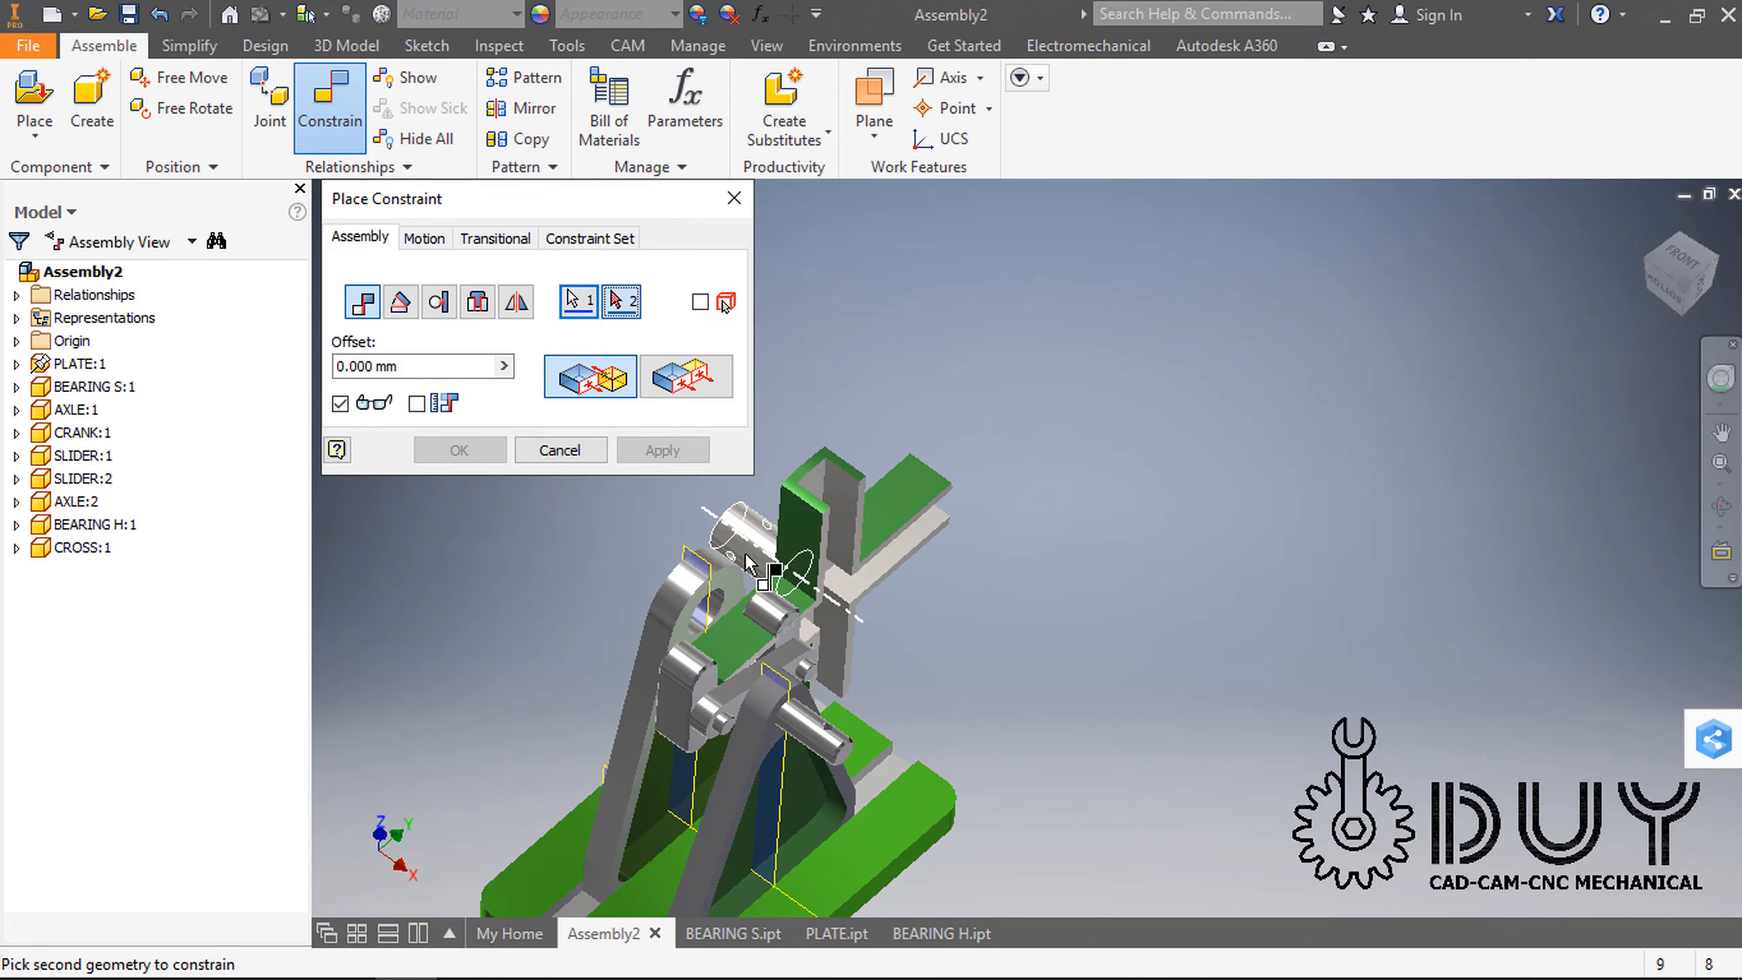
scroll(709, 615, "up", 3)
left_click(729, 616)
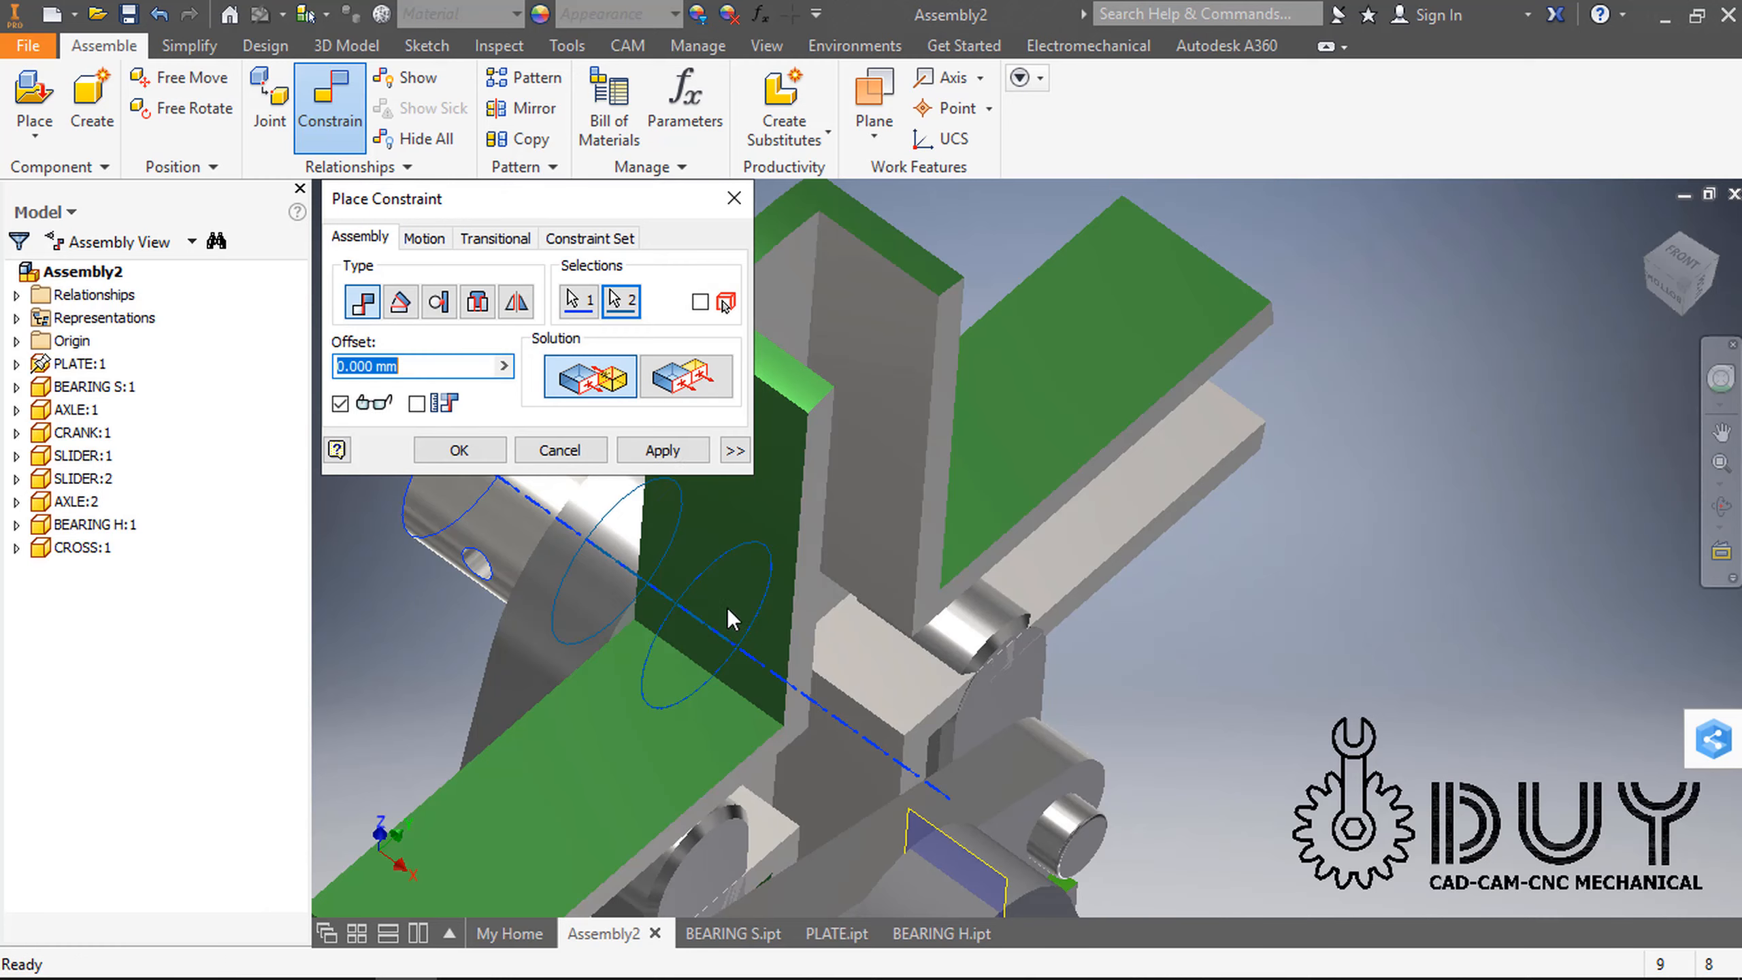
left_click(671, 457)
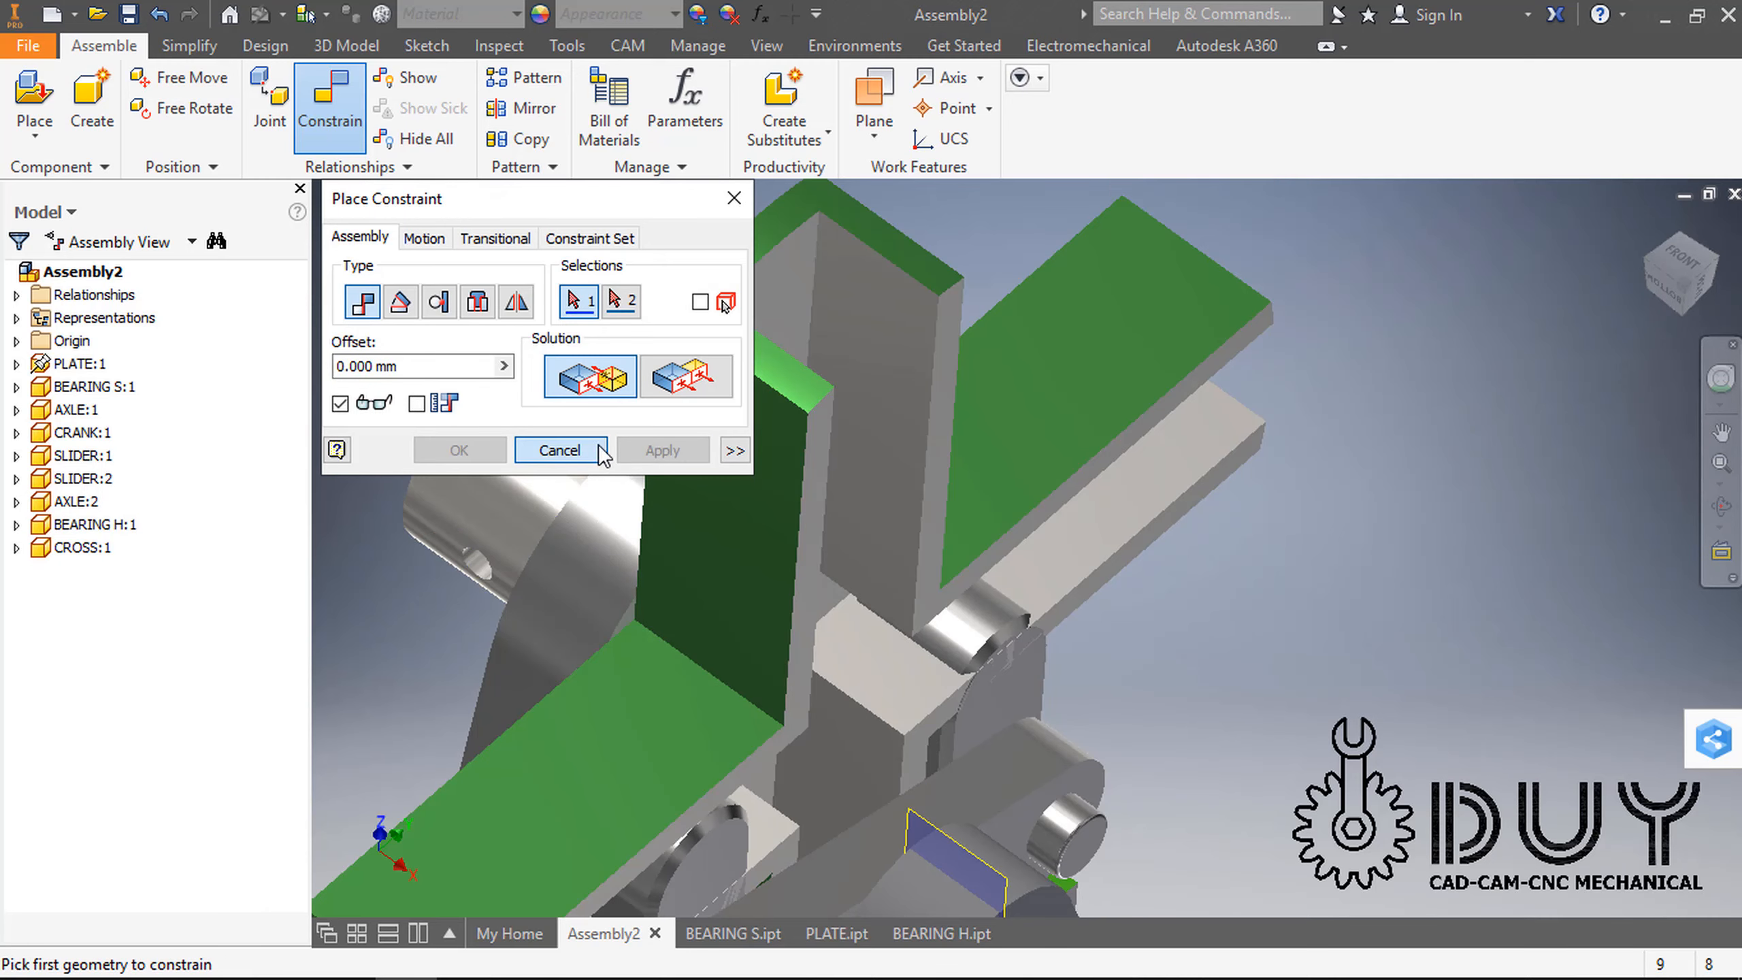
left_click(559, 450)
left_click(1652, 221)
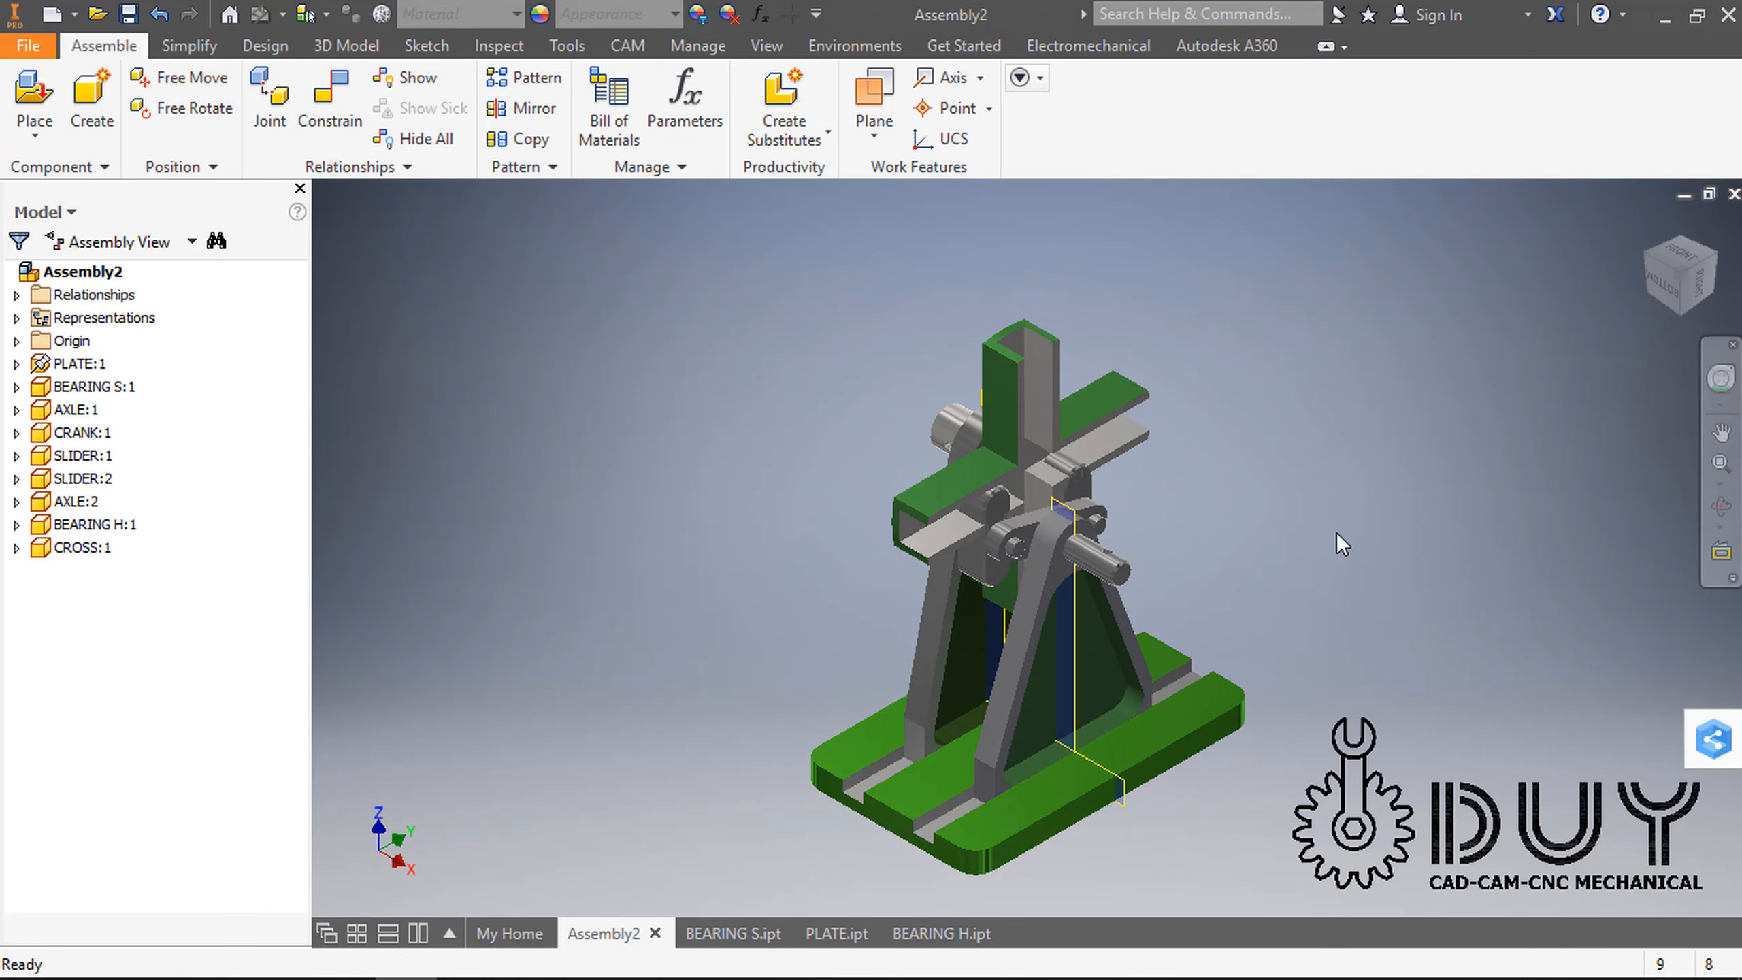
Step: Open the CROSS part from the assembly and make its XZ Plane visible
mouse_move(1272, 528)
left_mouse_down()
mouse_move(1264, 498)
mouse_move(1256, 514)
left_mouse_up()
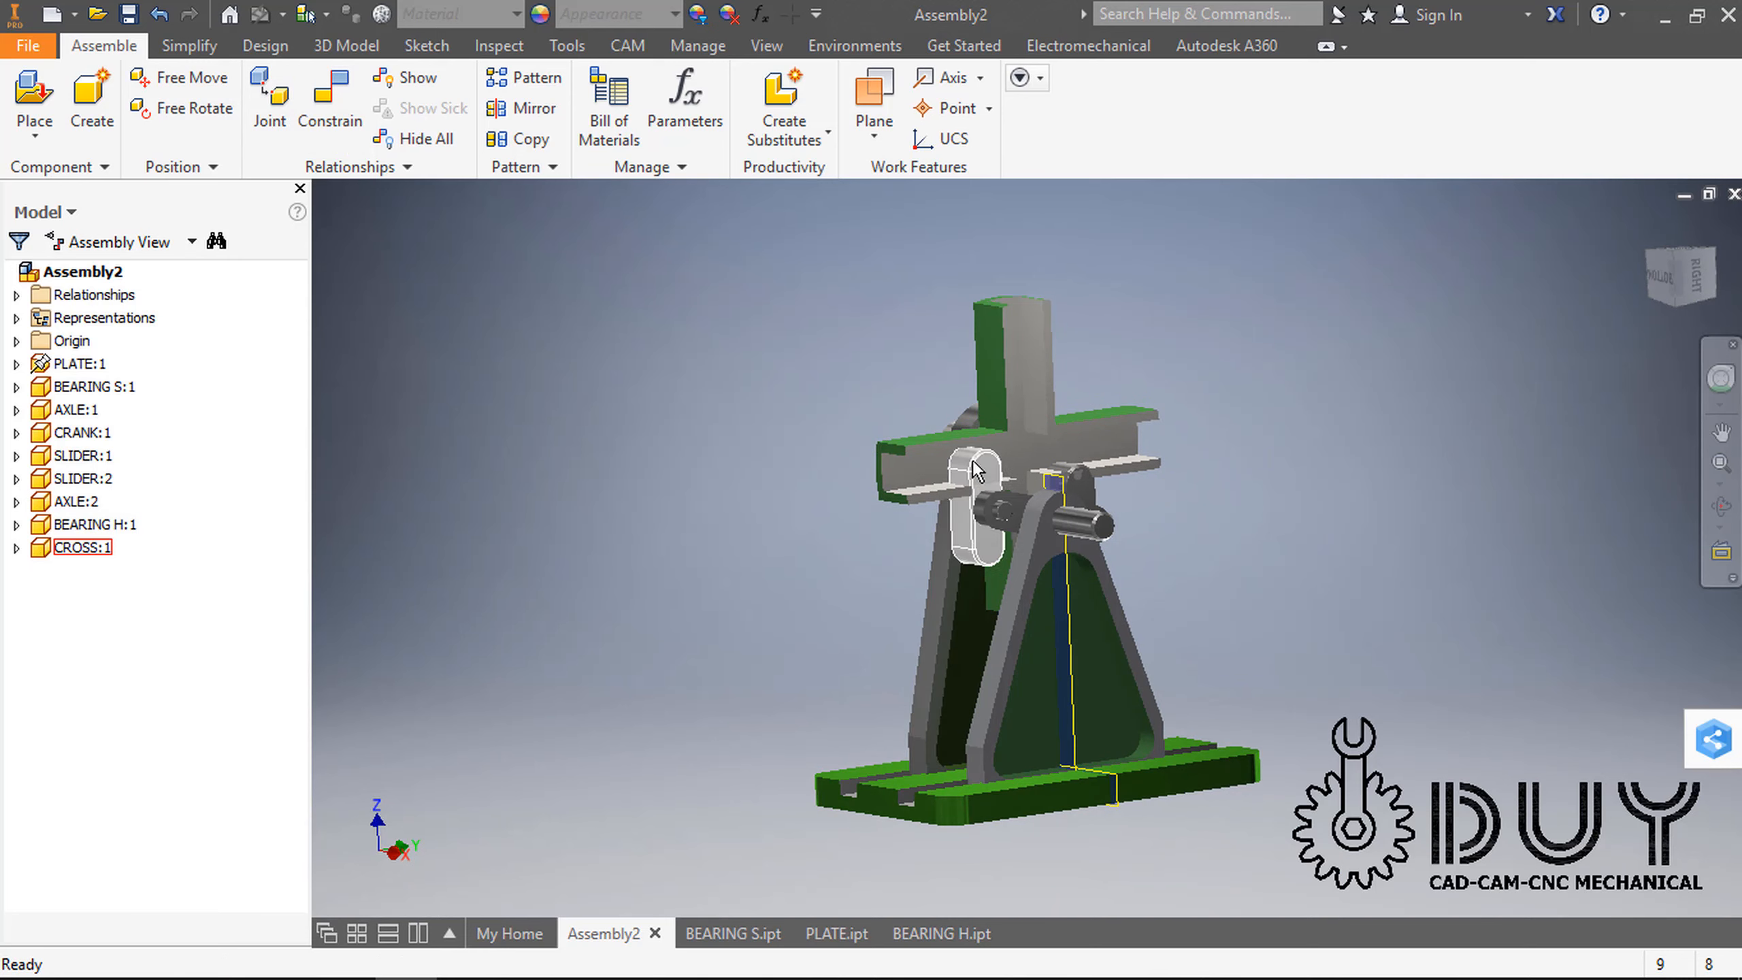
left_click(912, 456)
right_click(912, 456)
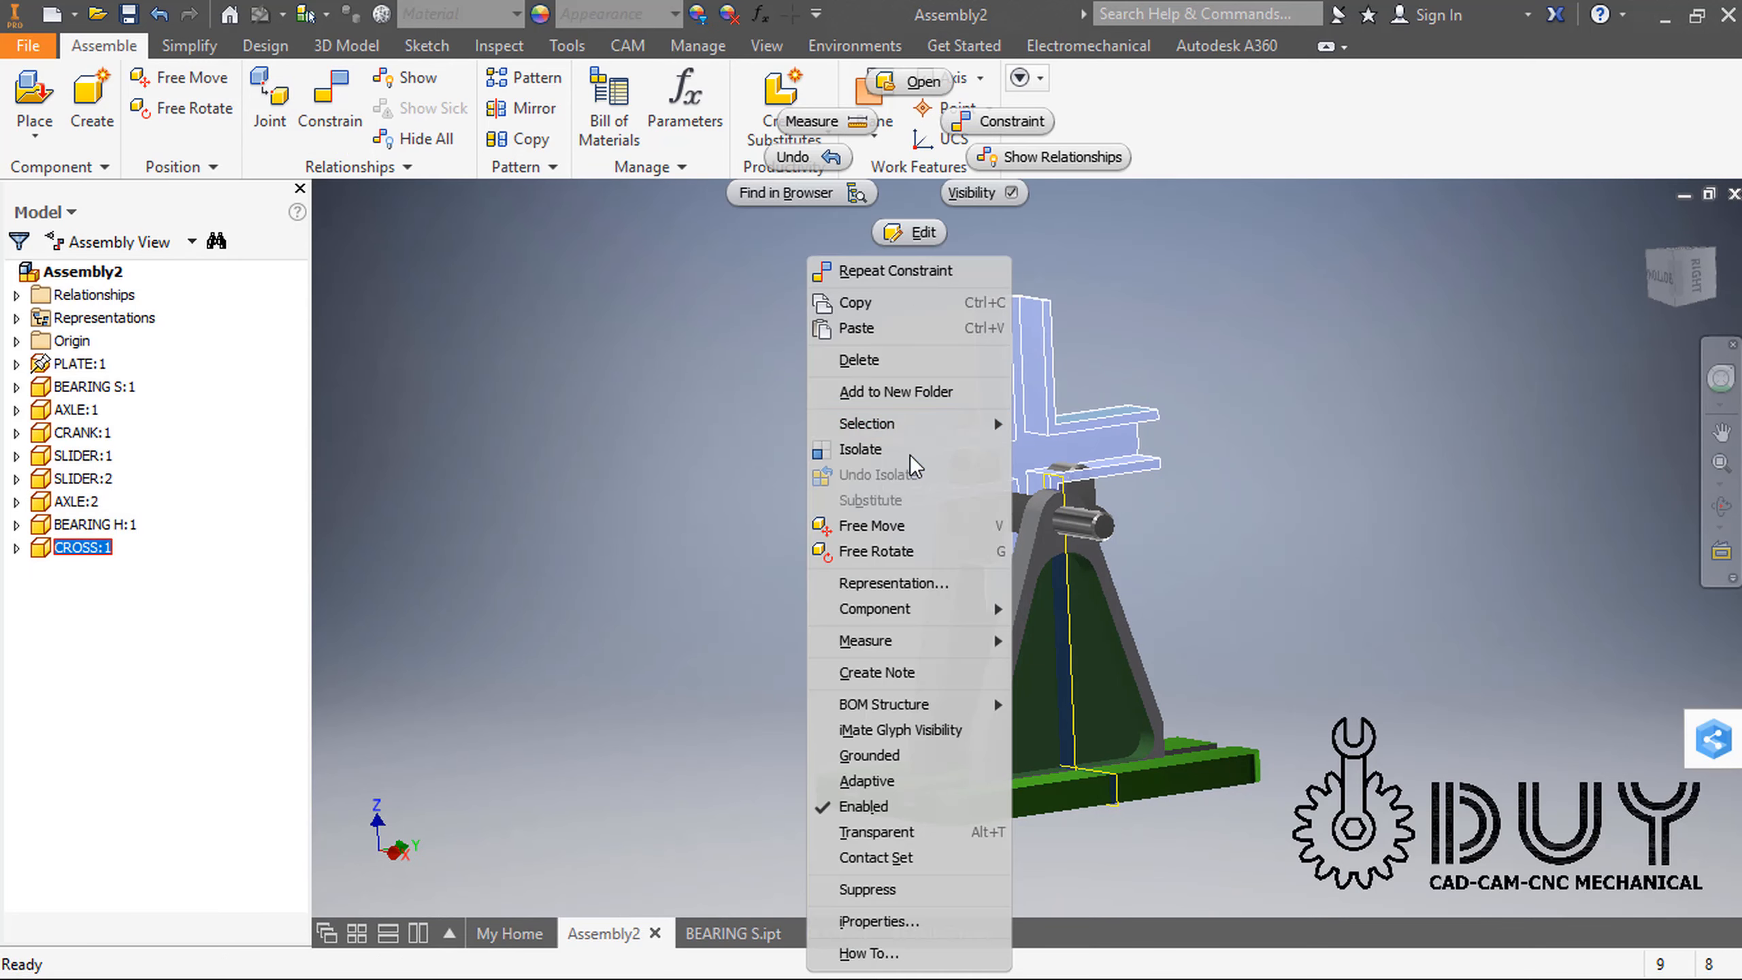
left_click(934, 89)
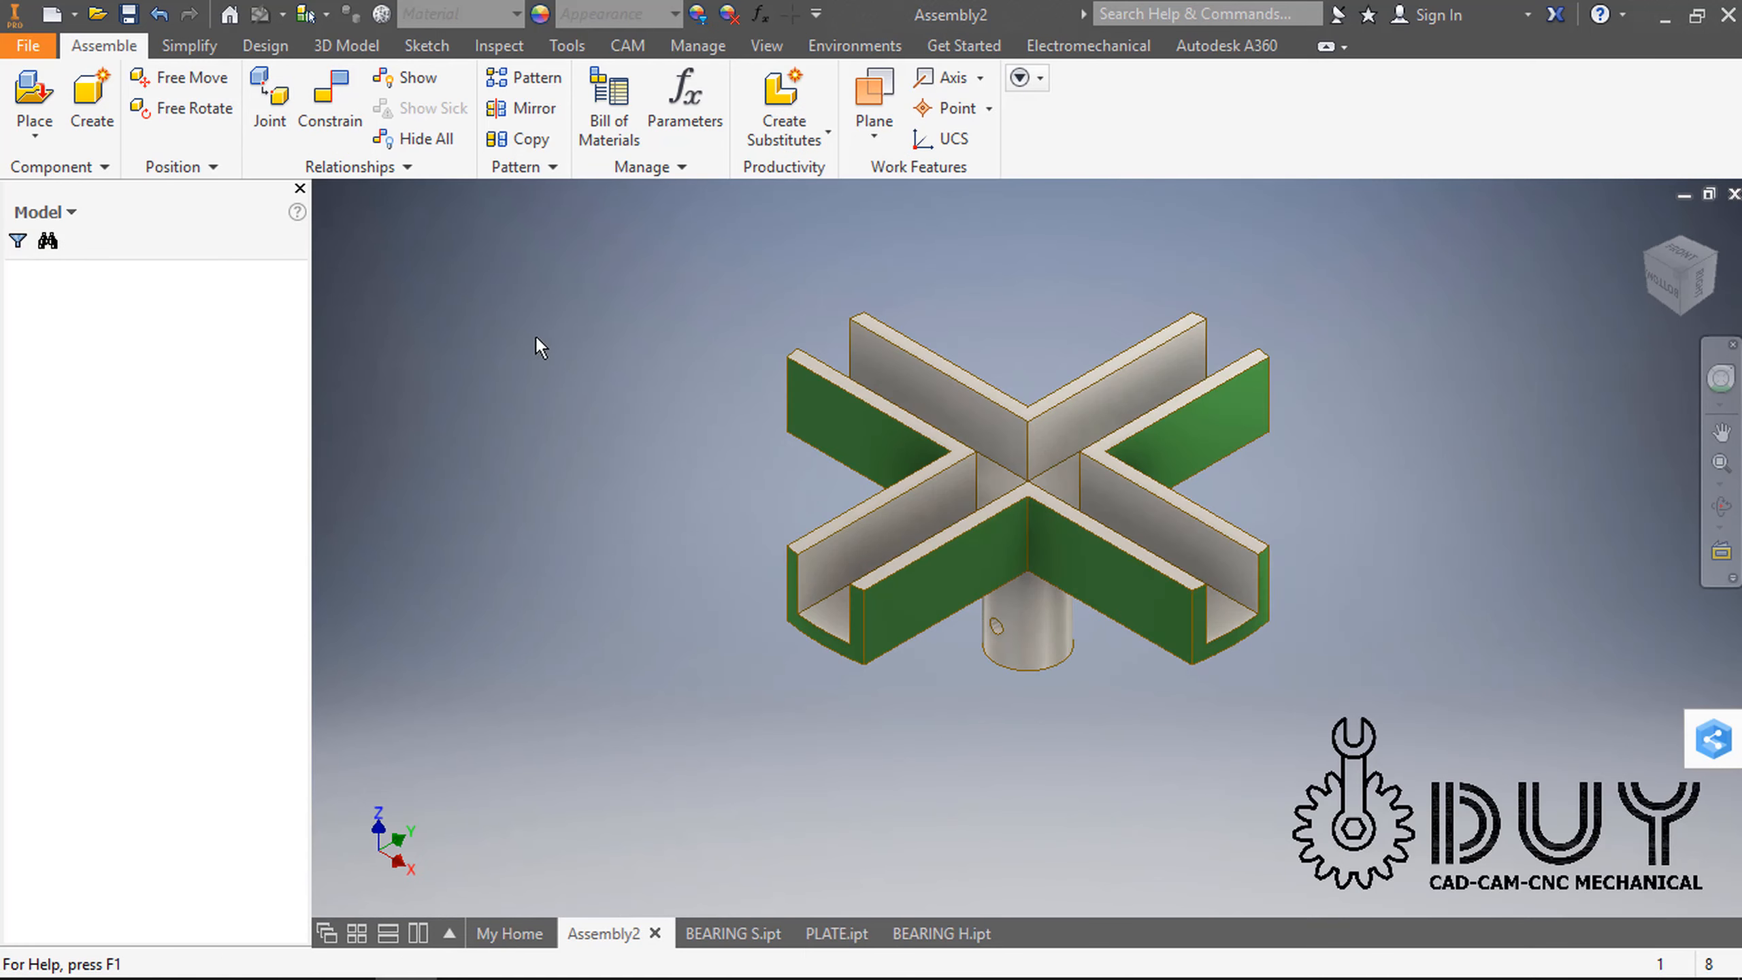
left_click(17, 341)
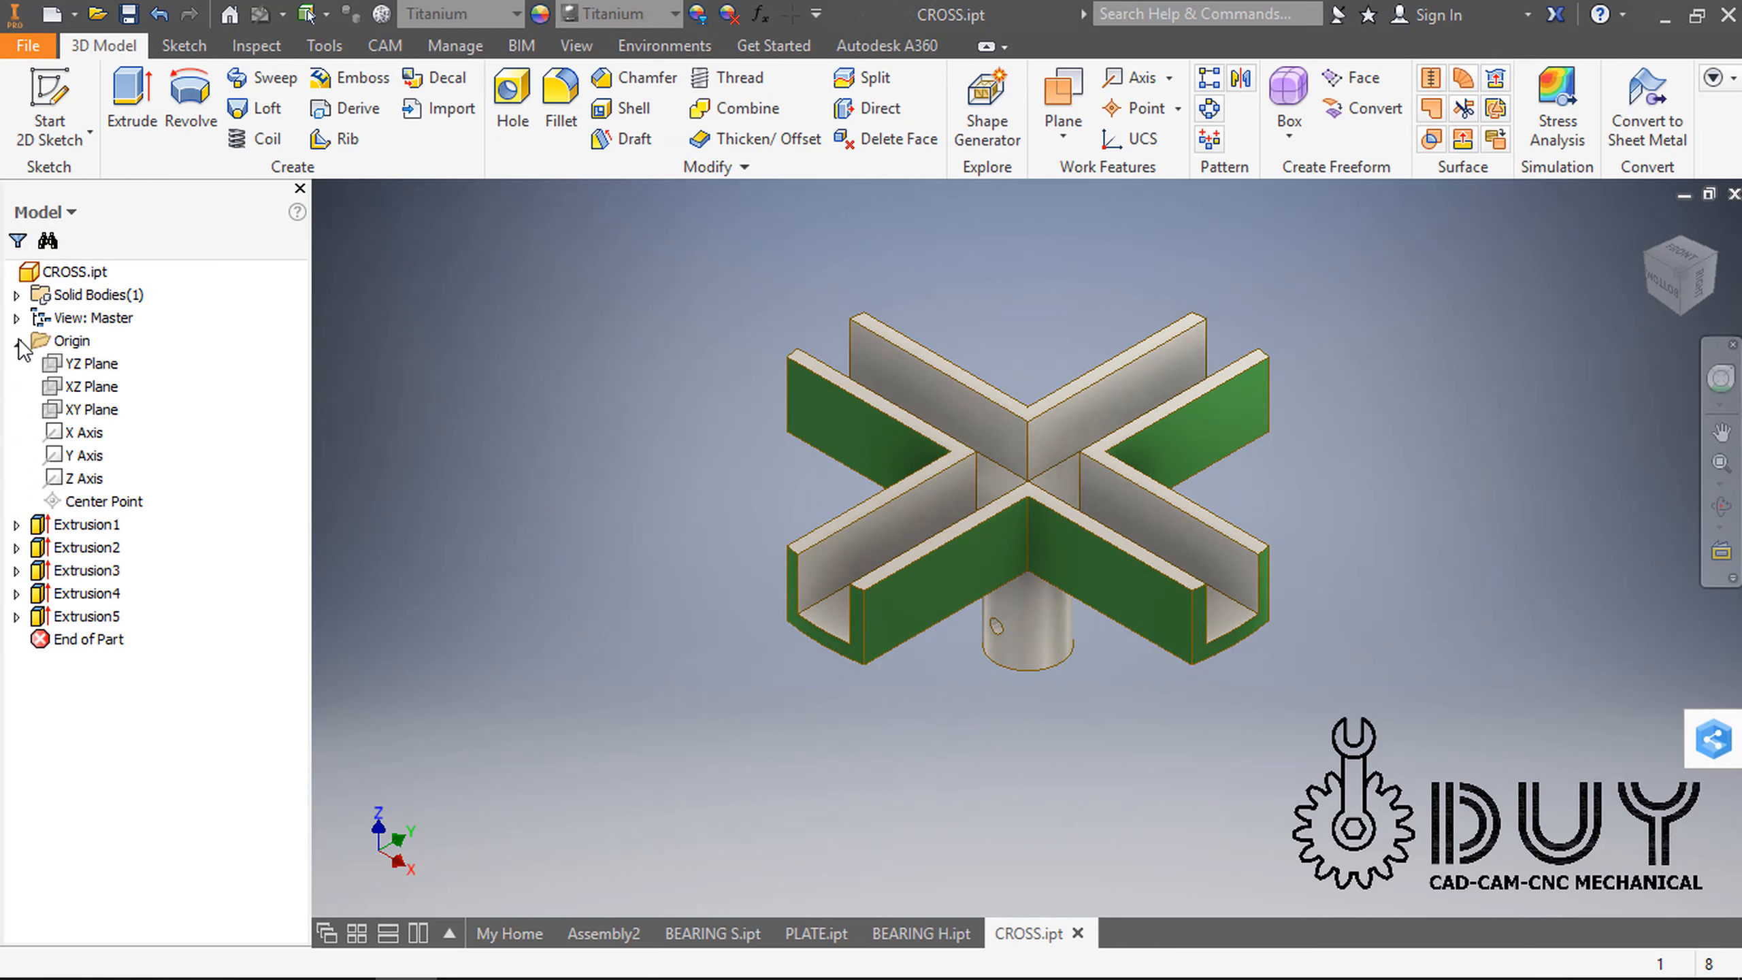
left_click(79, 388)
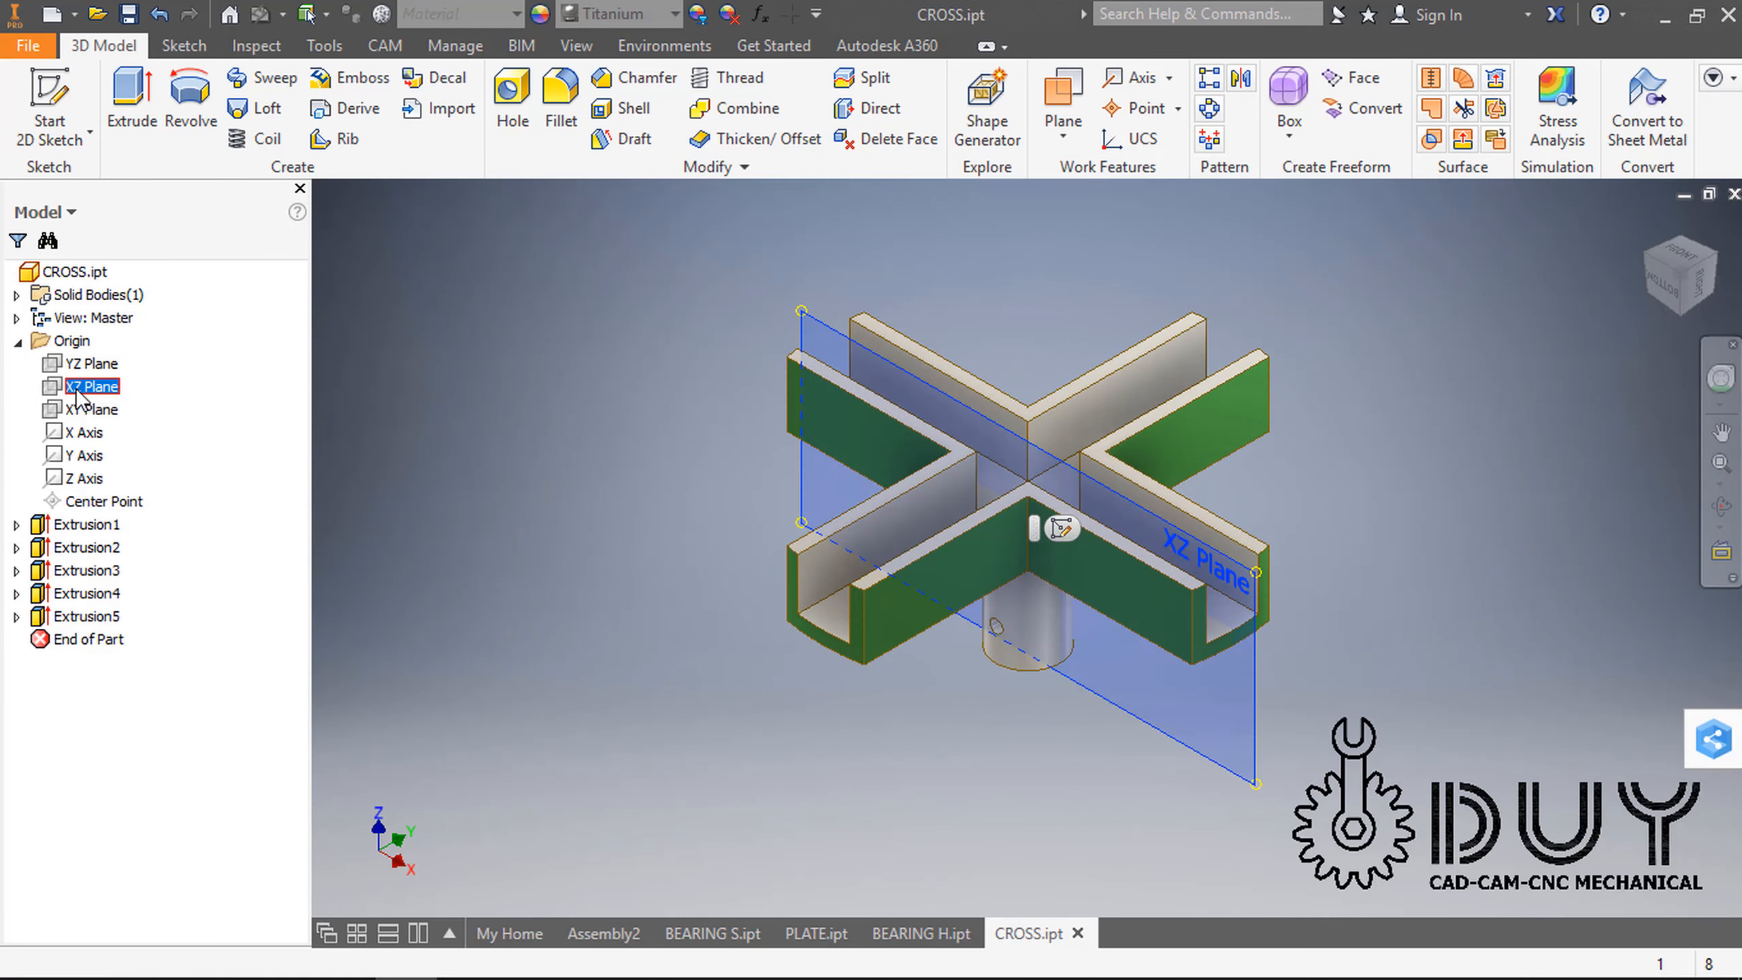
right_click(79, 388)
key("Escape")
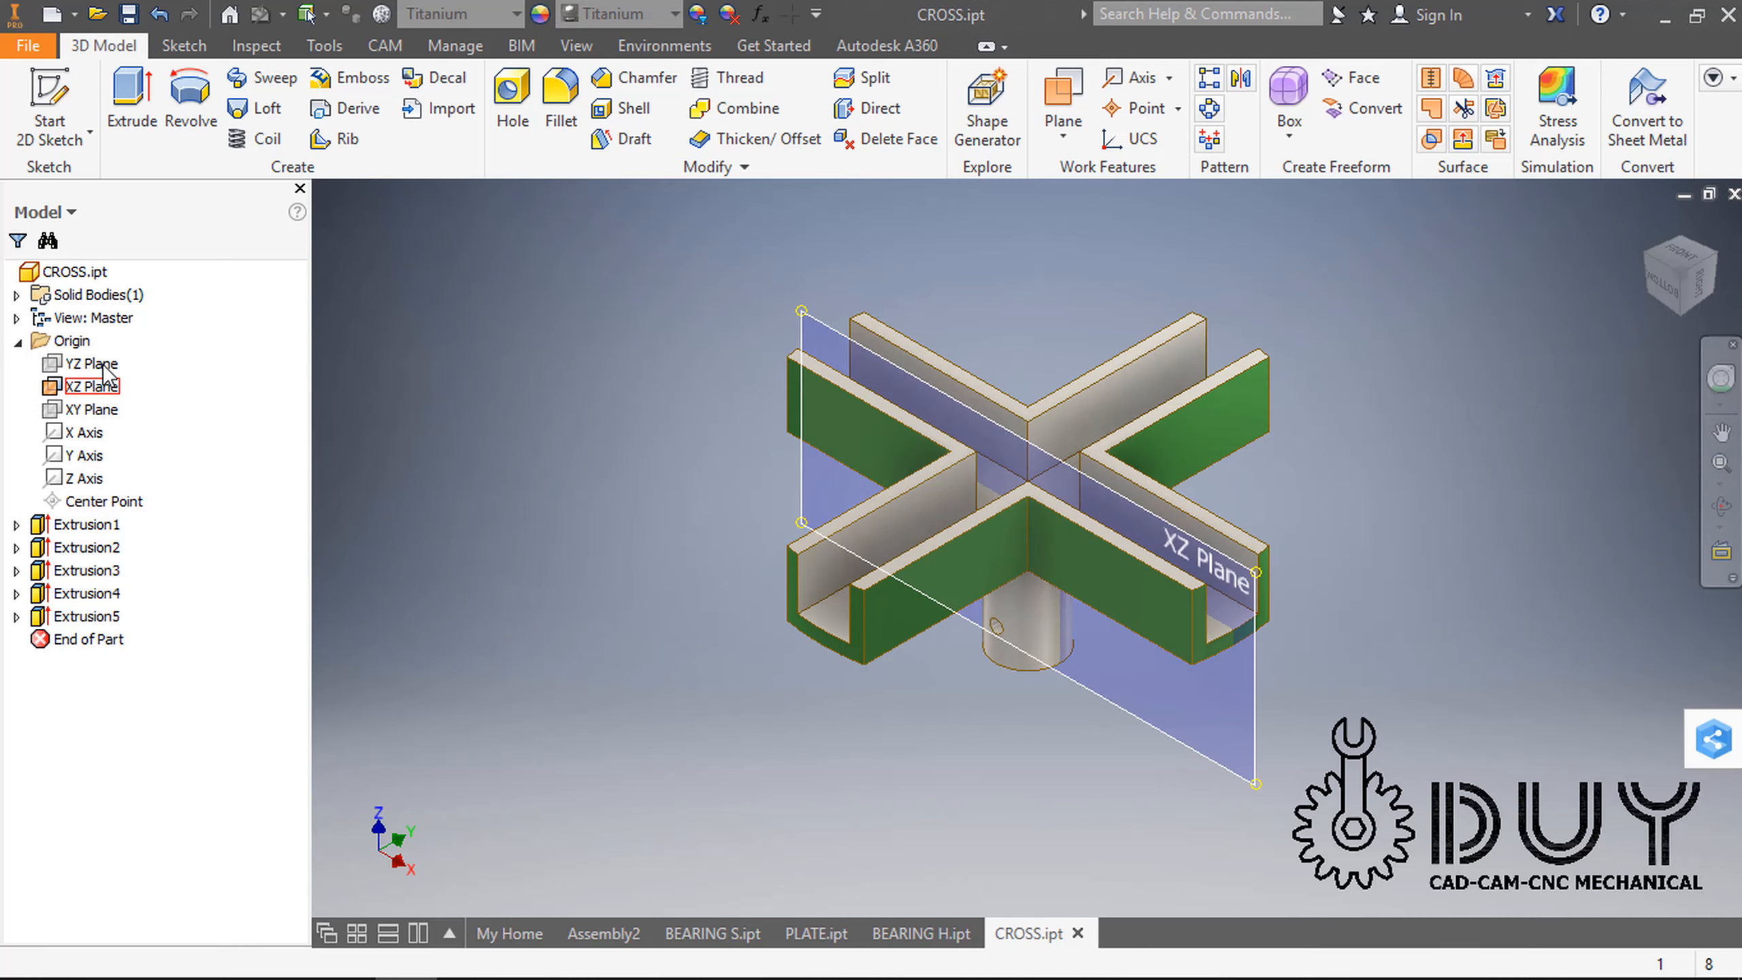
Step: Make the CROSS part's YZ Plane visible and return to Assembly2
left_click(103, 368)
right_click(103, 368)
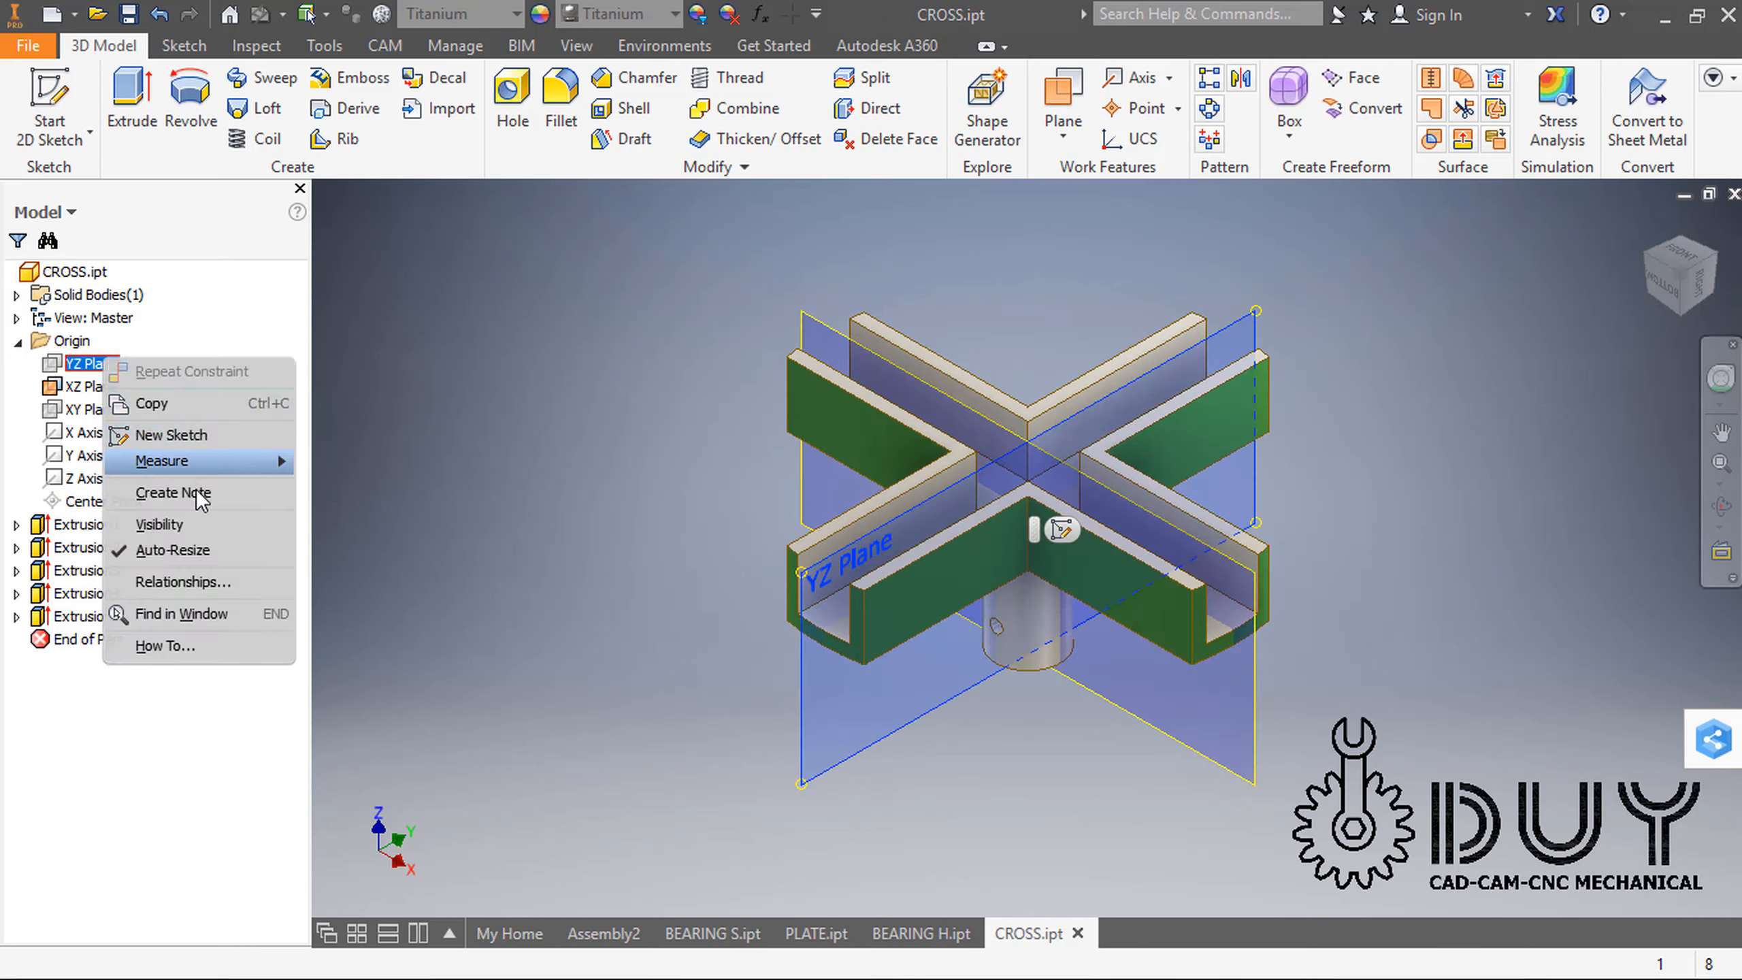
left_click(194, 535)
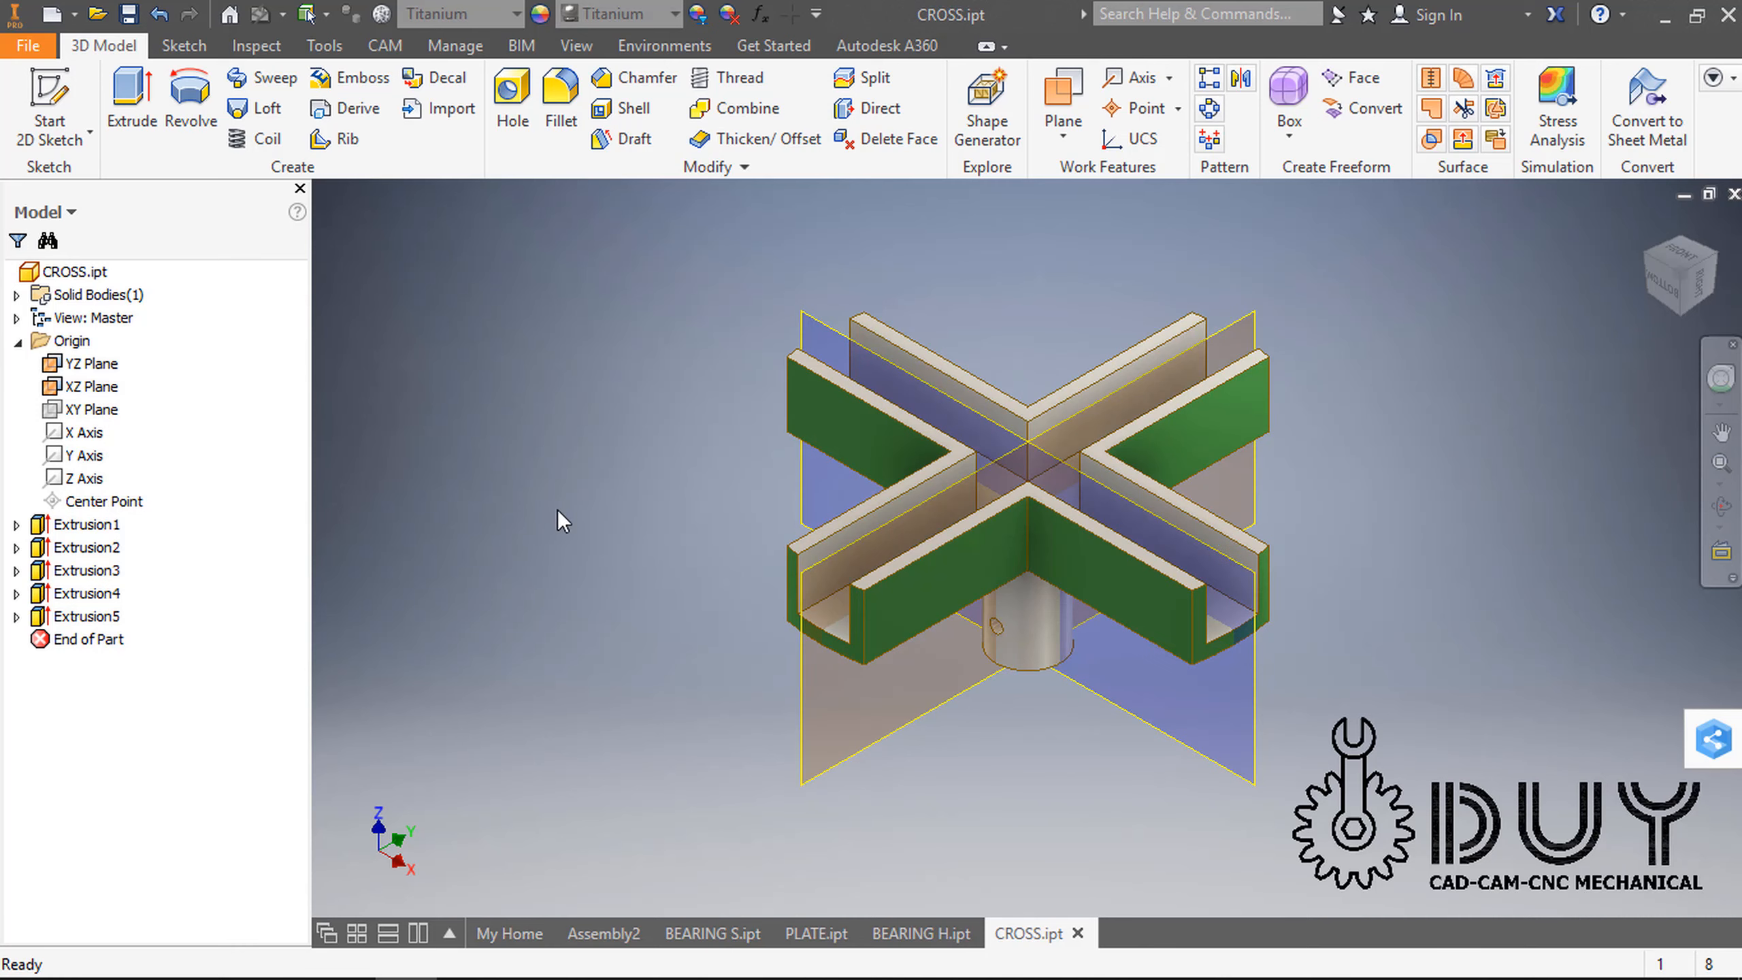
mouse_move(558, 510)
middle_mouse_down("shift")
mouse_move(575, 549)
mouse_move(583, 534)
middle_mouse_up("shift")
left_click(1649, 225)
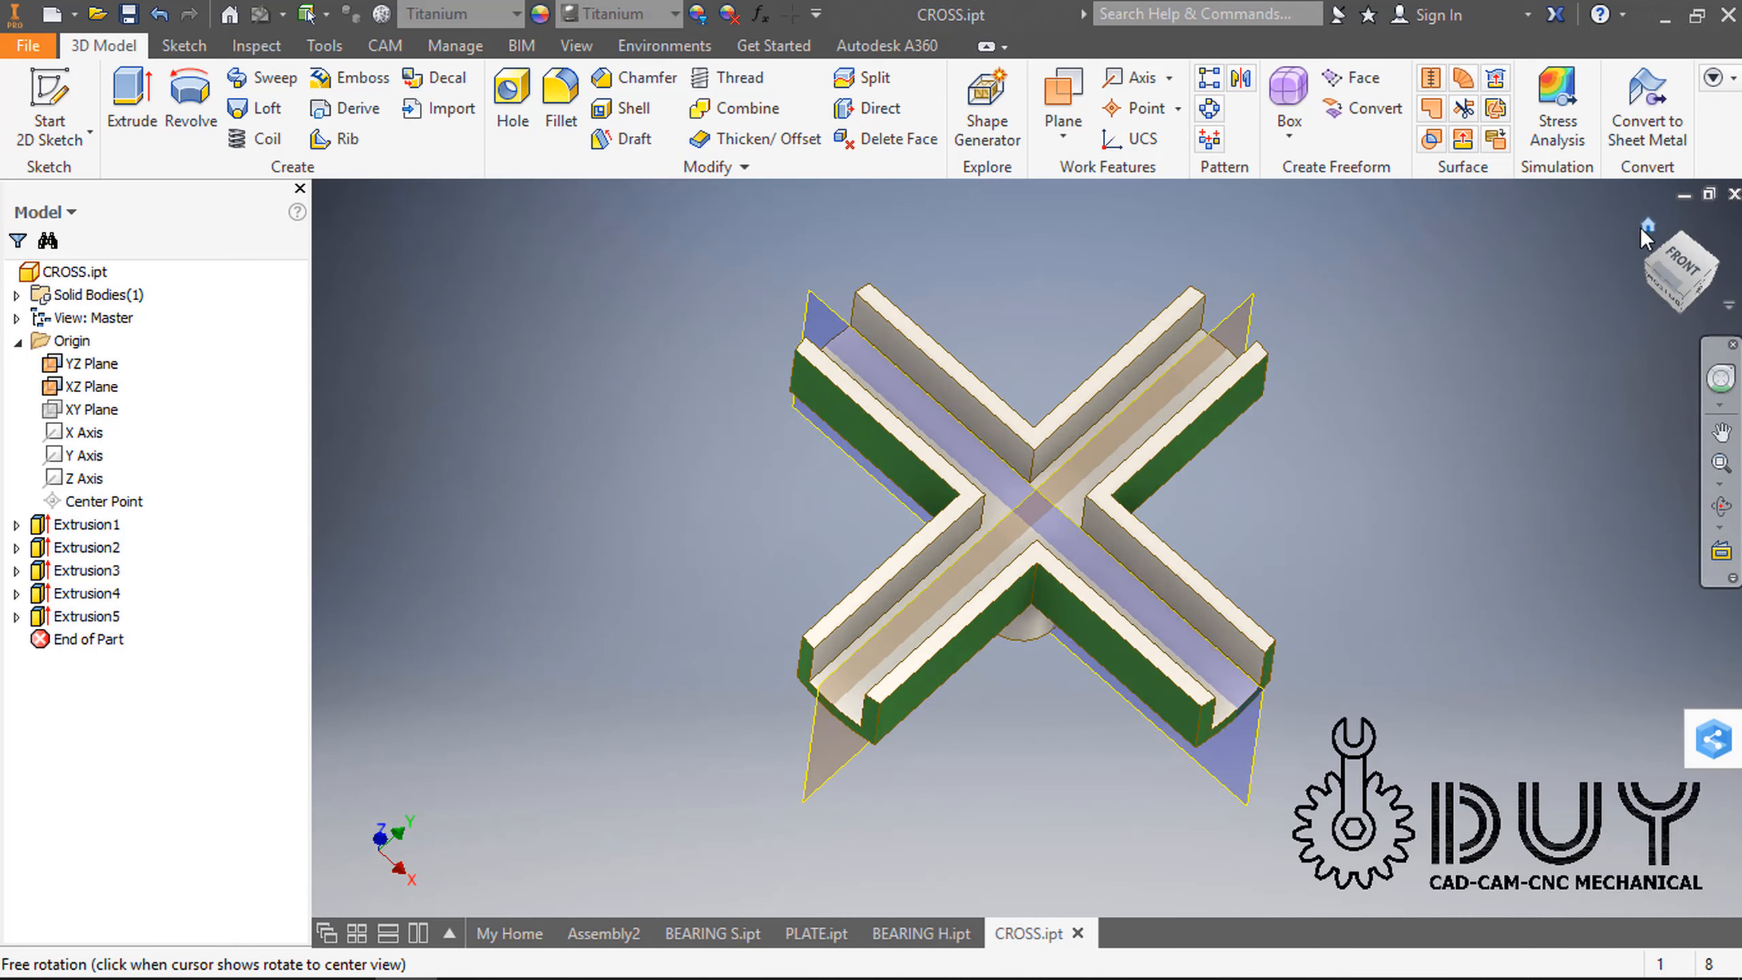
left_click(603, 933)
left_click(858, 545)
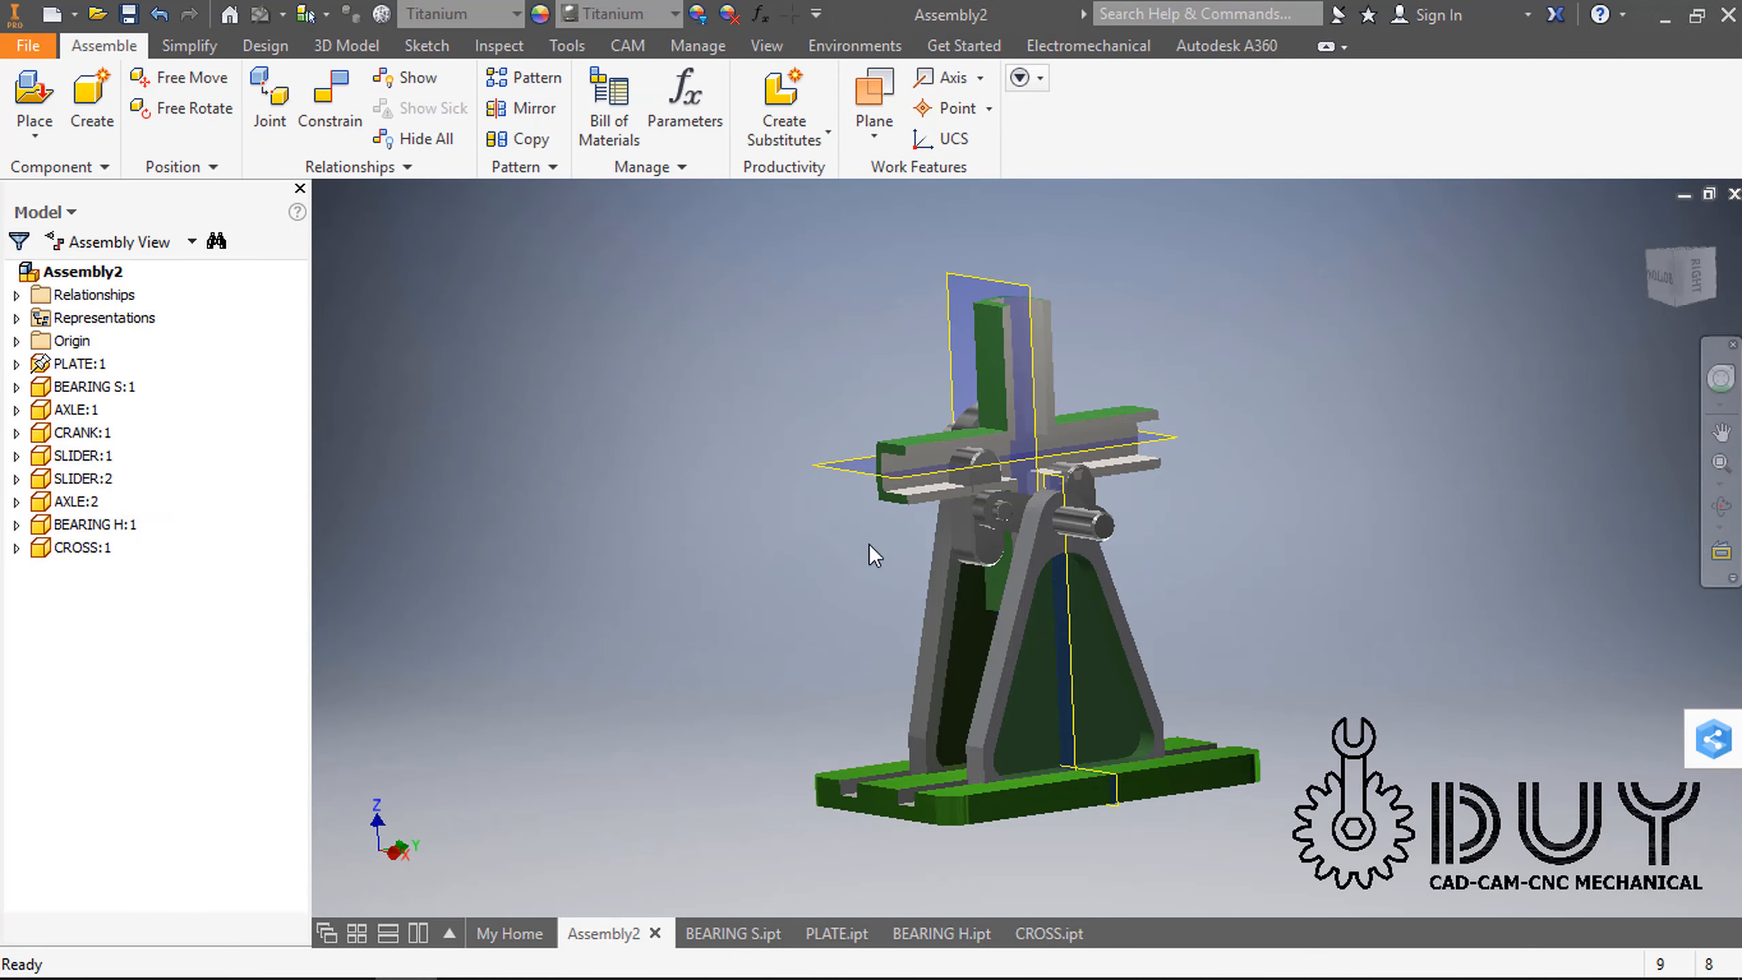
Step: Open the SLIDER part from the assembly, make its XZ Plane visible and return to Assembly2
right_click(967, 534)
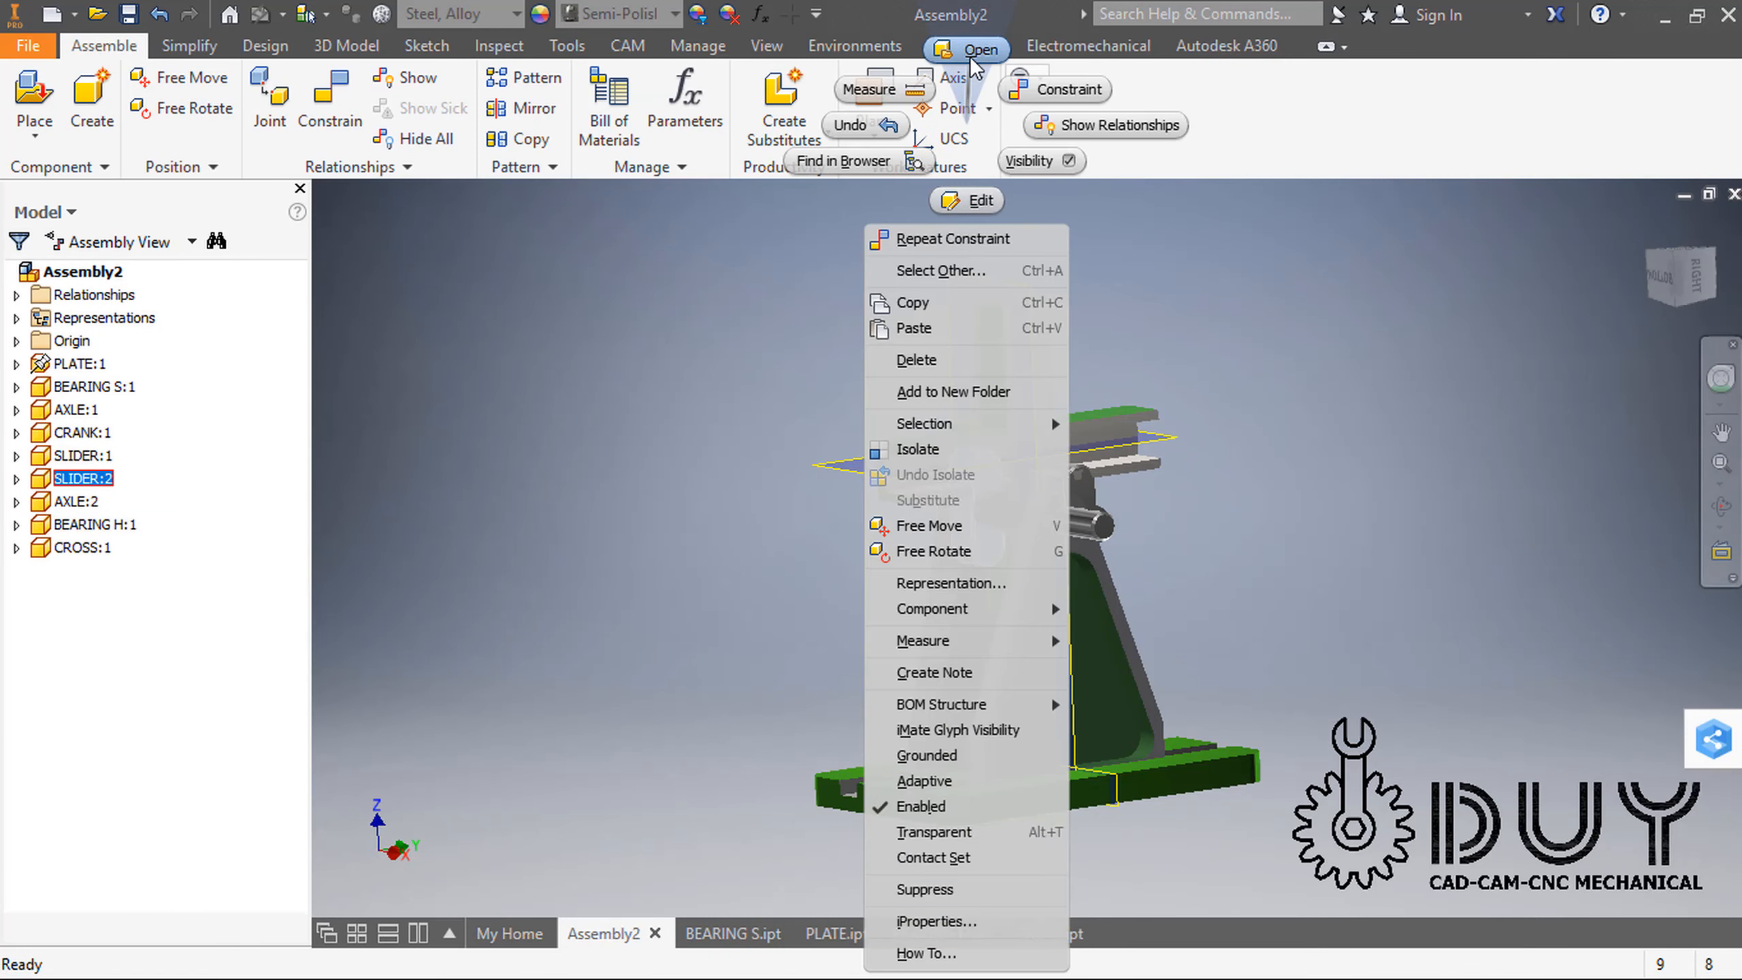
left_click(971, 55)
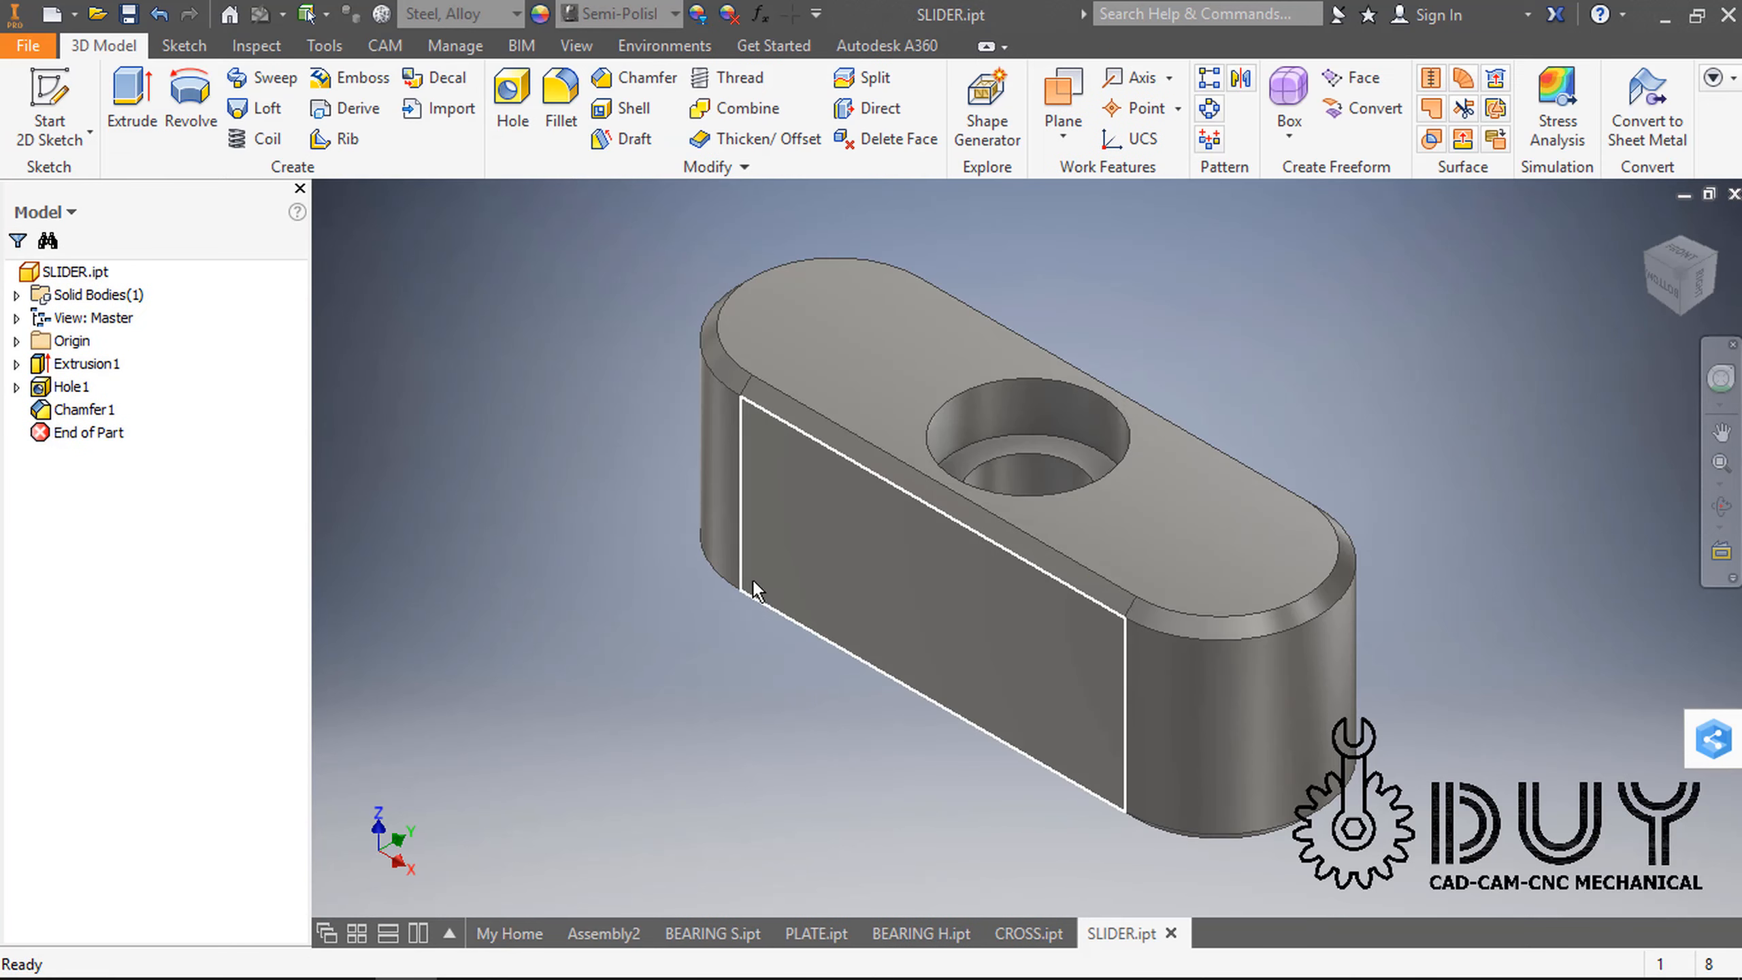
left_click(17, 341)
left_click(110, 390)
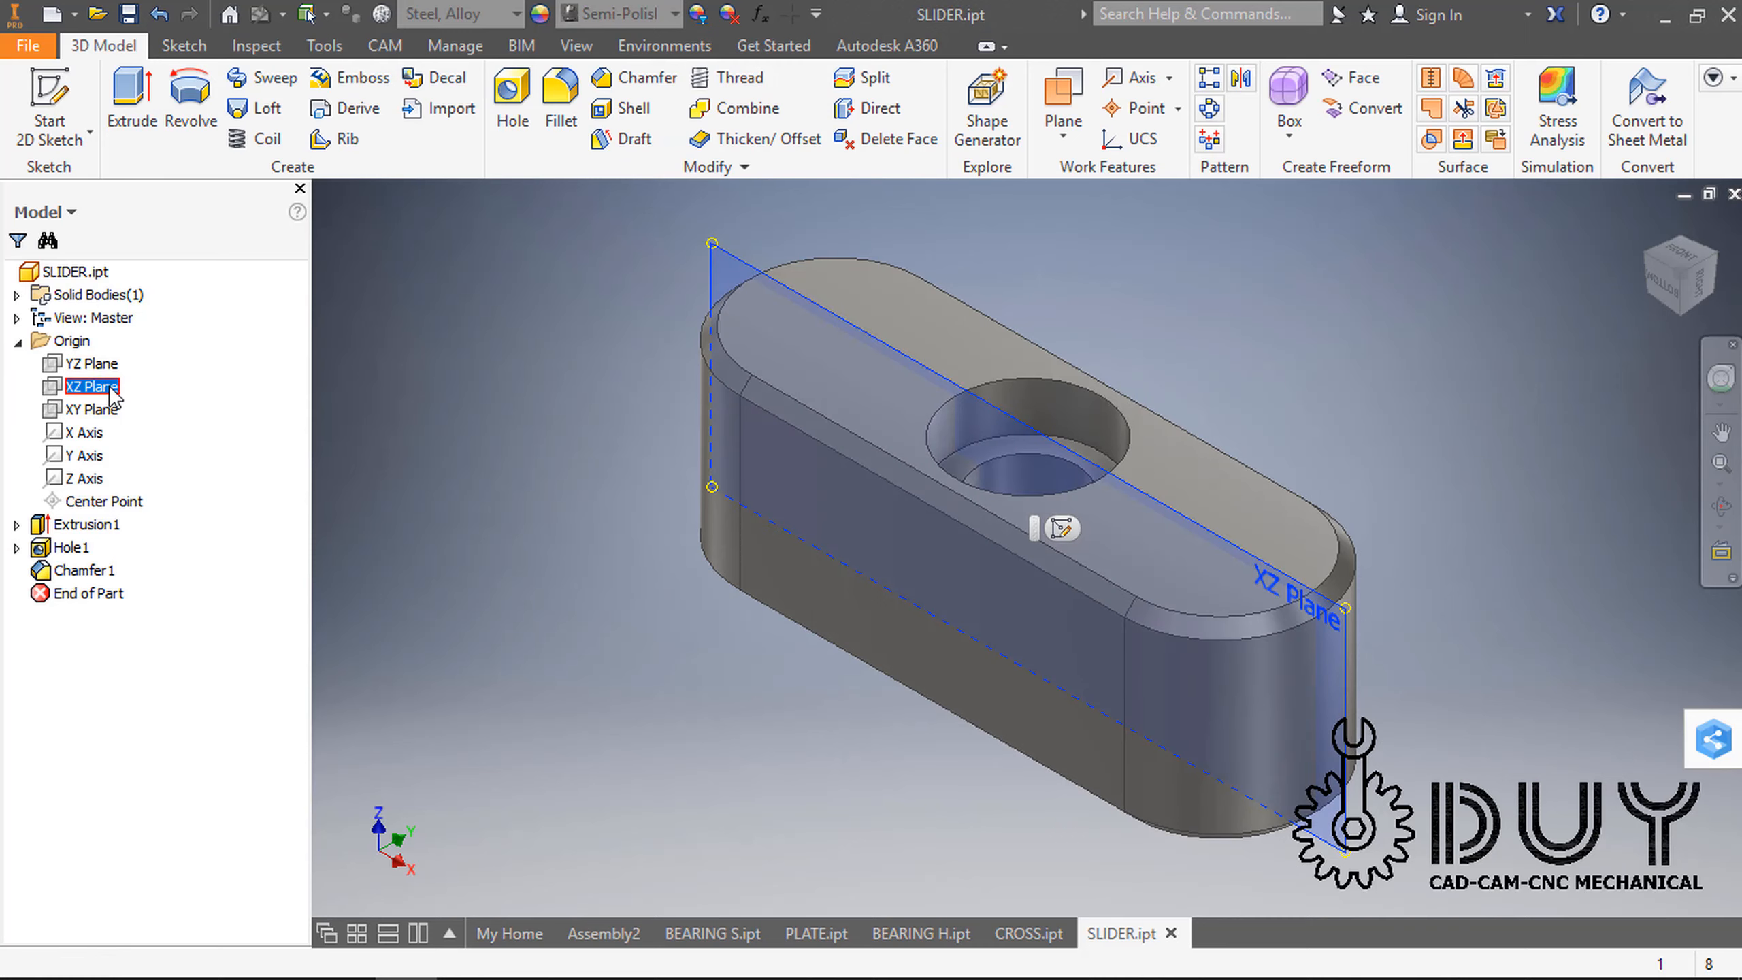
right_click(110, 397)
left_click(164, 557)
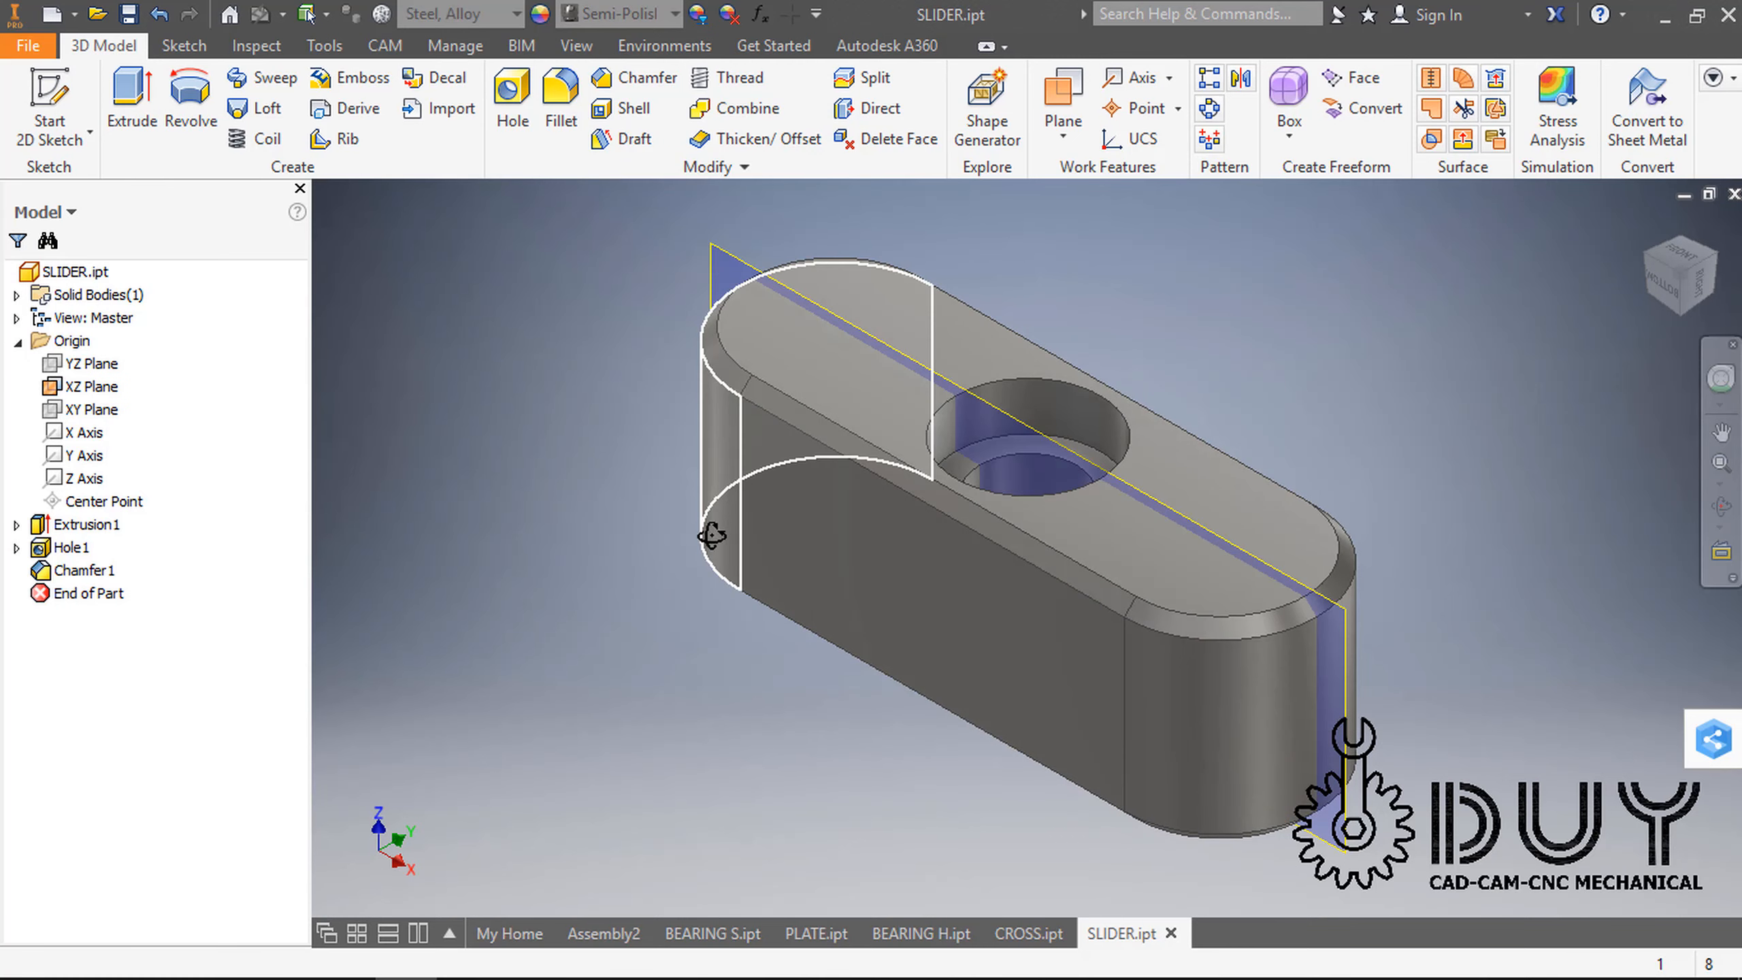
middle_click_drag(712, 536, 634, 719, "shift")
left_click(584, 932)
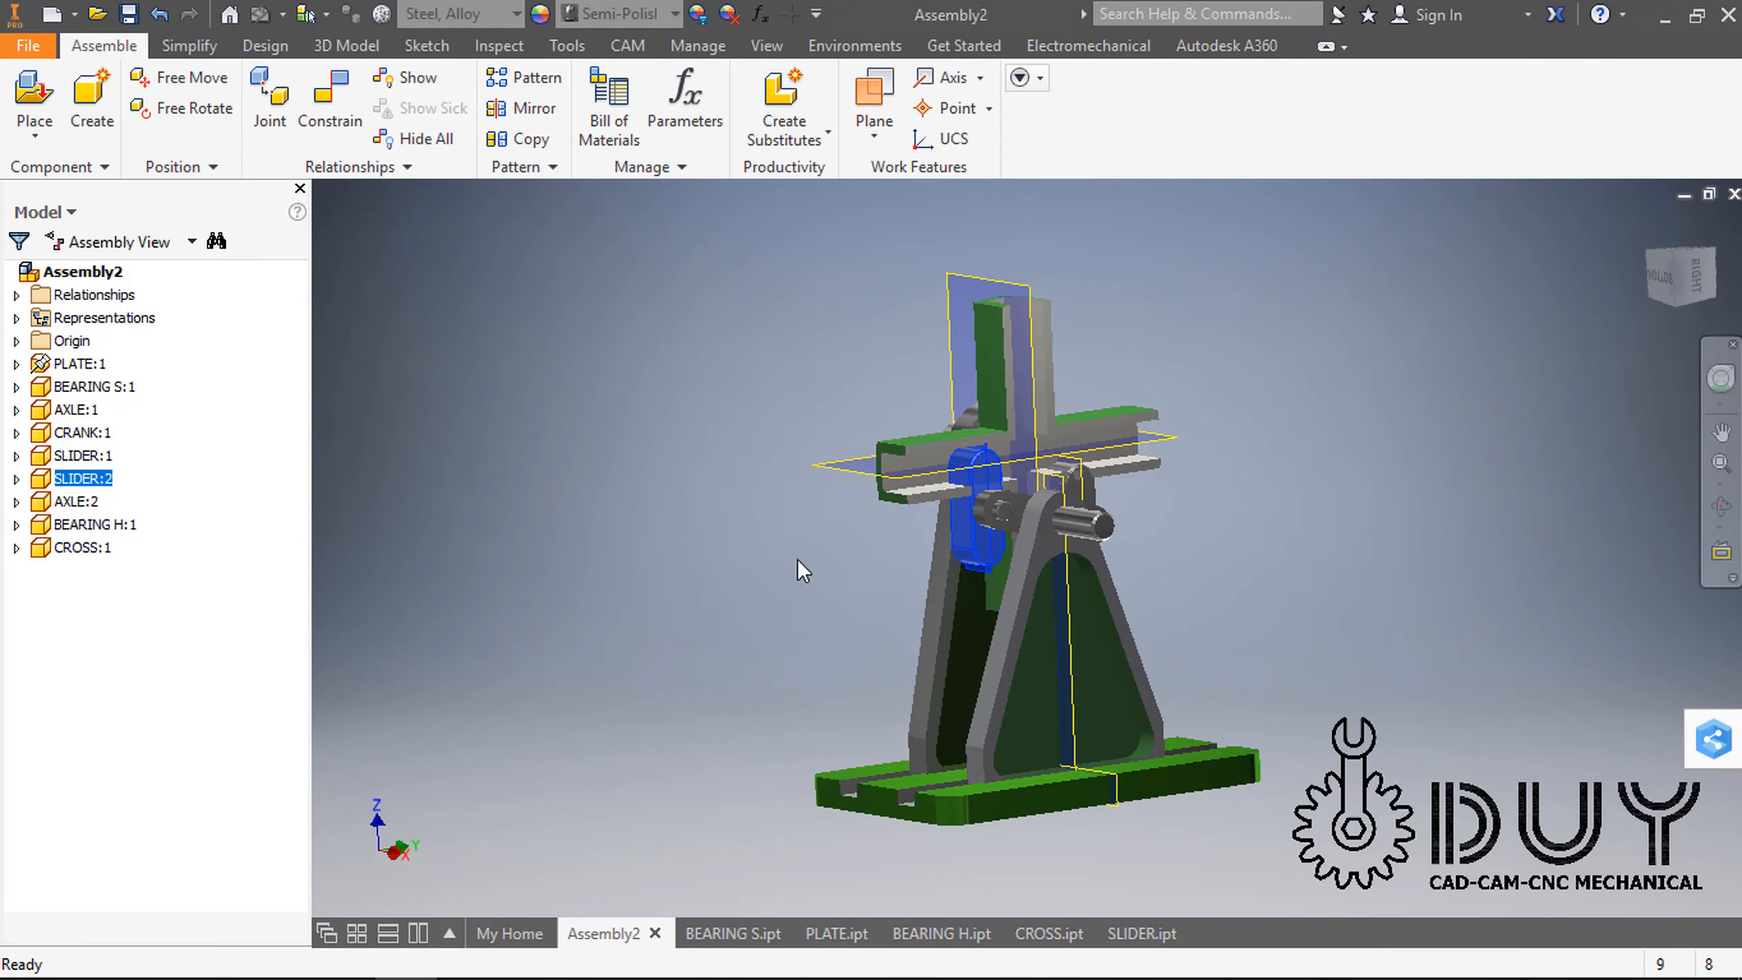
Step: Mate SLIDER:2's XZ Plane with the cross's YZ Plane at 0 mm offset
left_click(705, 588)
middle_click_drag(823, 585, 761, 652, "shift")
left_click(1648, 225)
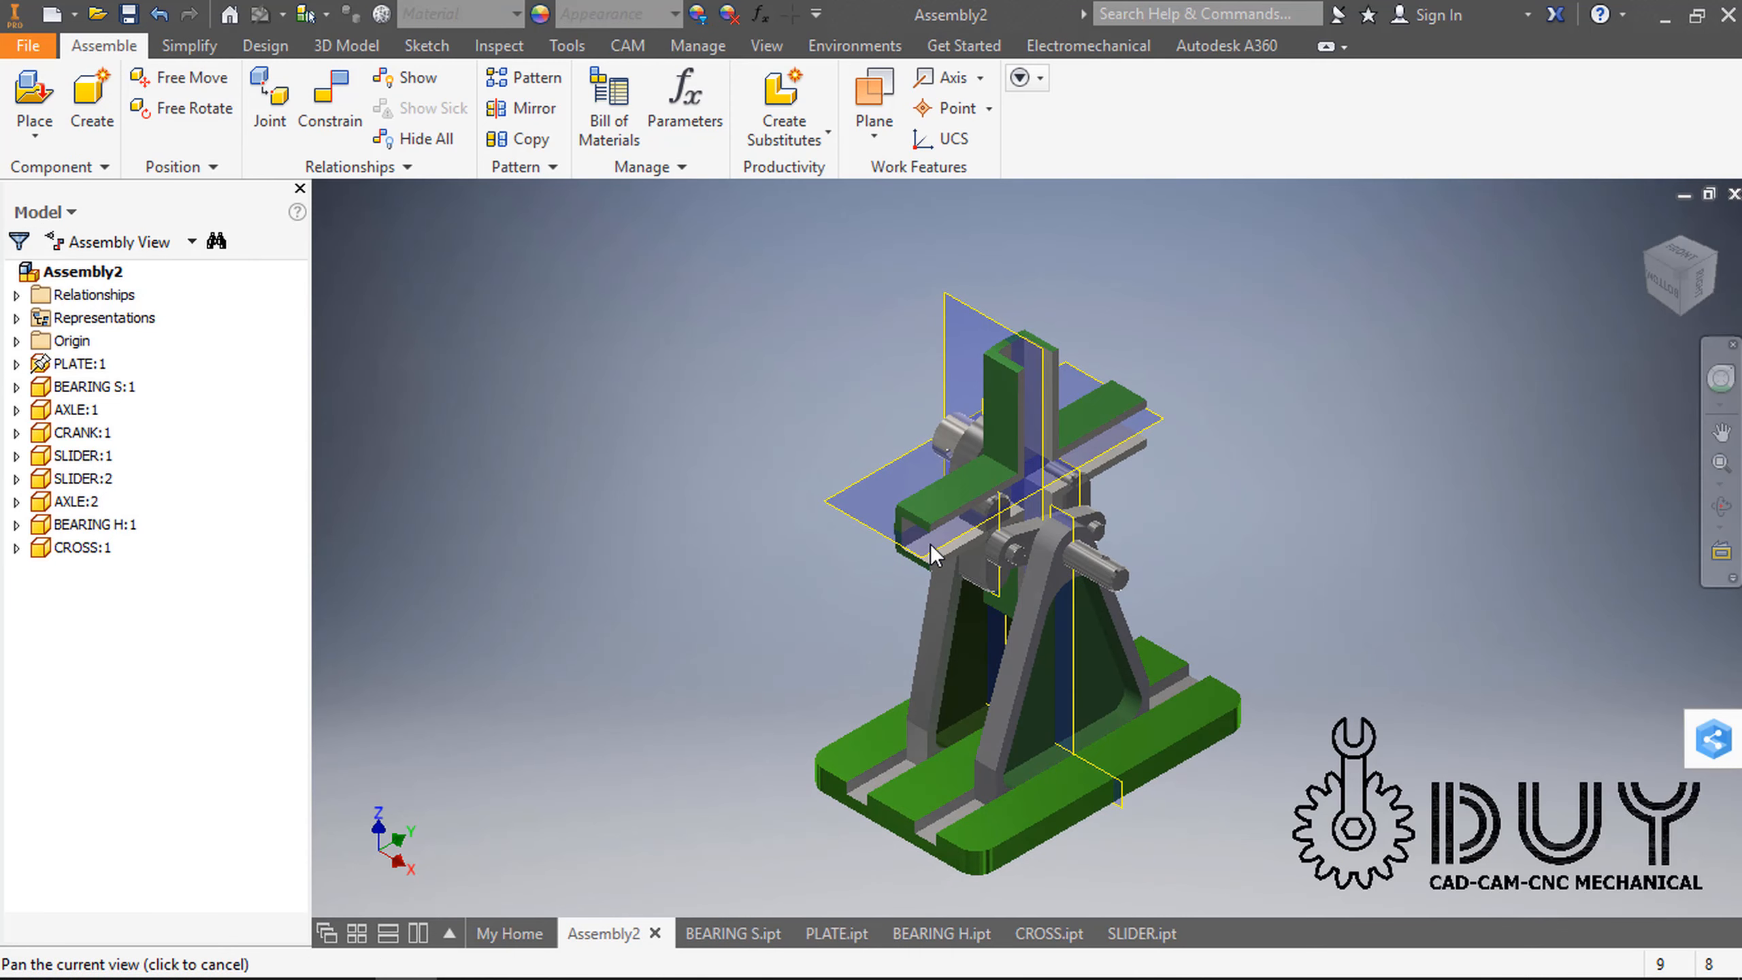
key("c")
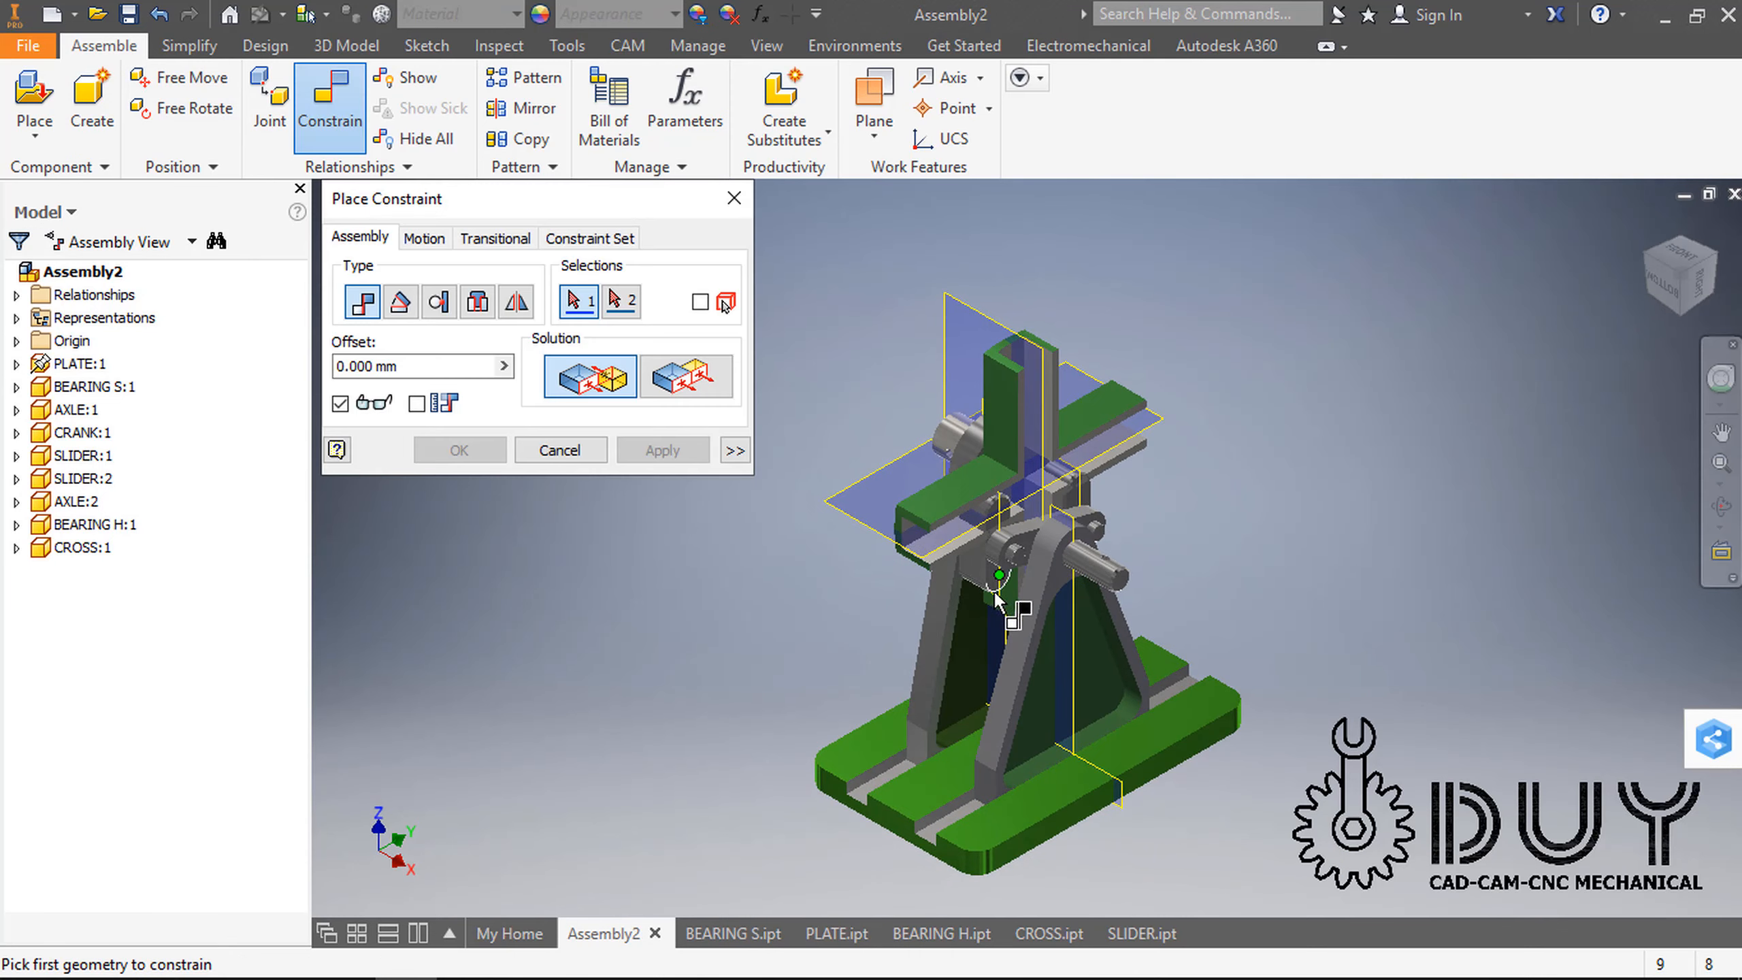
scroll(1001, 602, "down", 3)
left_click(1001, 595)
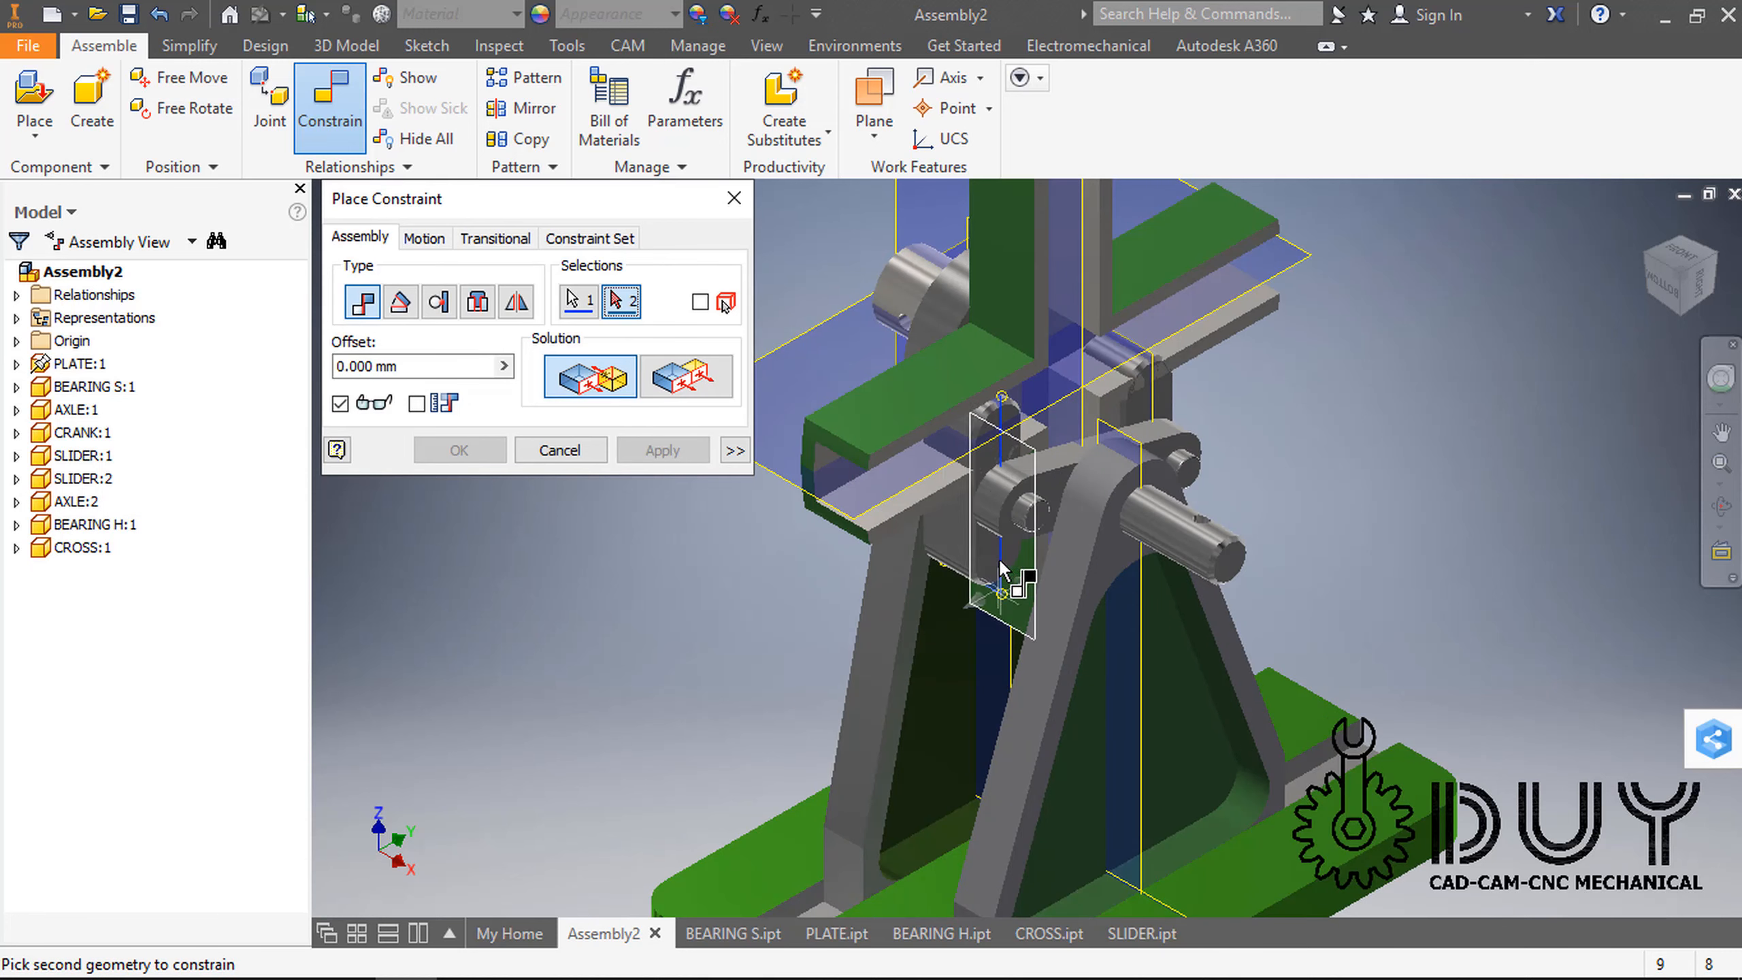
left_click(914, 489)
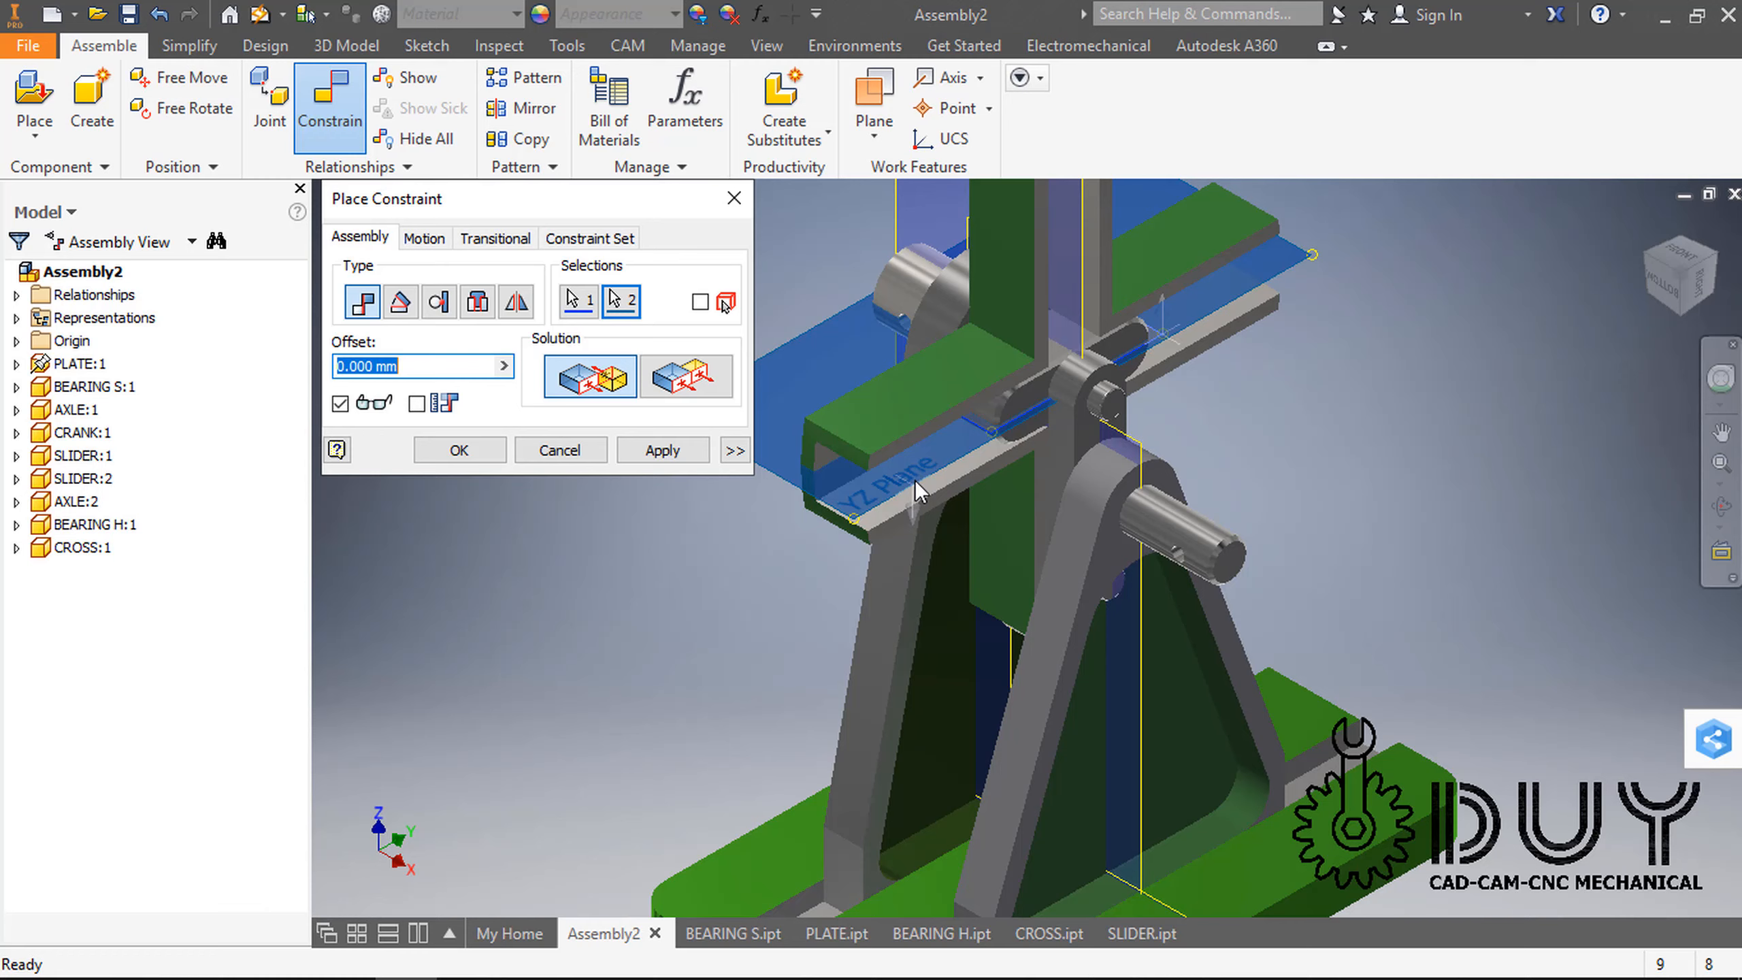
left_click(662, 451)
middle_click_drag(1166, 611, 927, 407, "shift")
left_click(1054, 362)
left_click(926, 420)
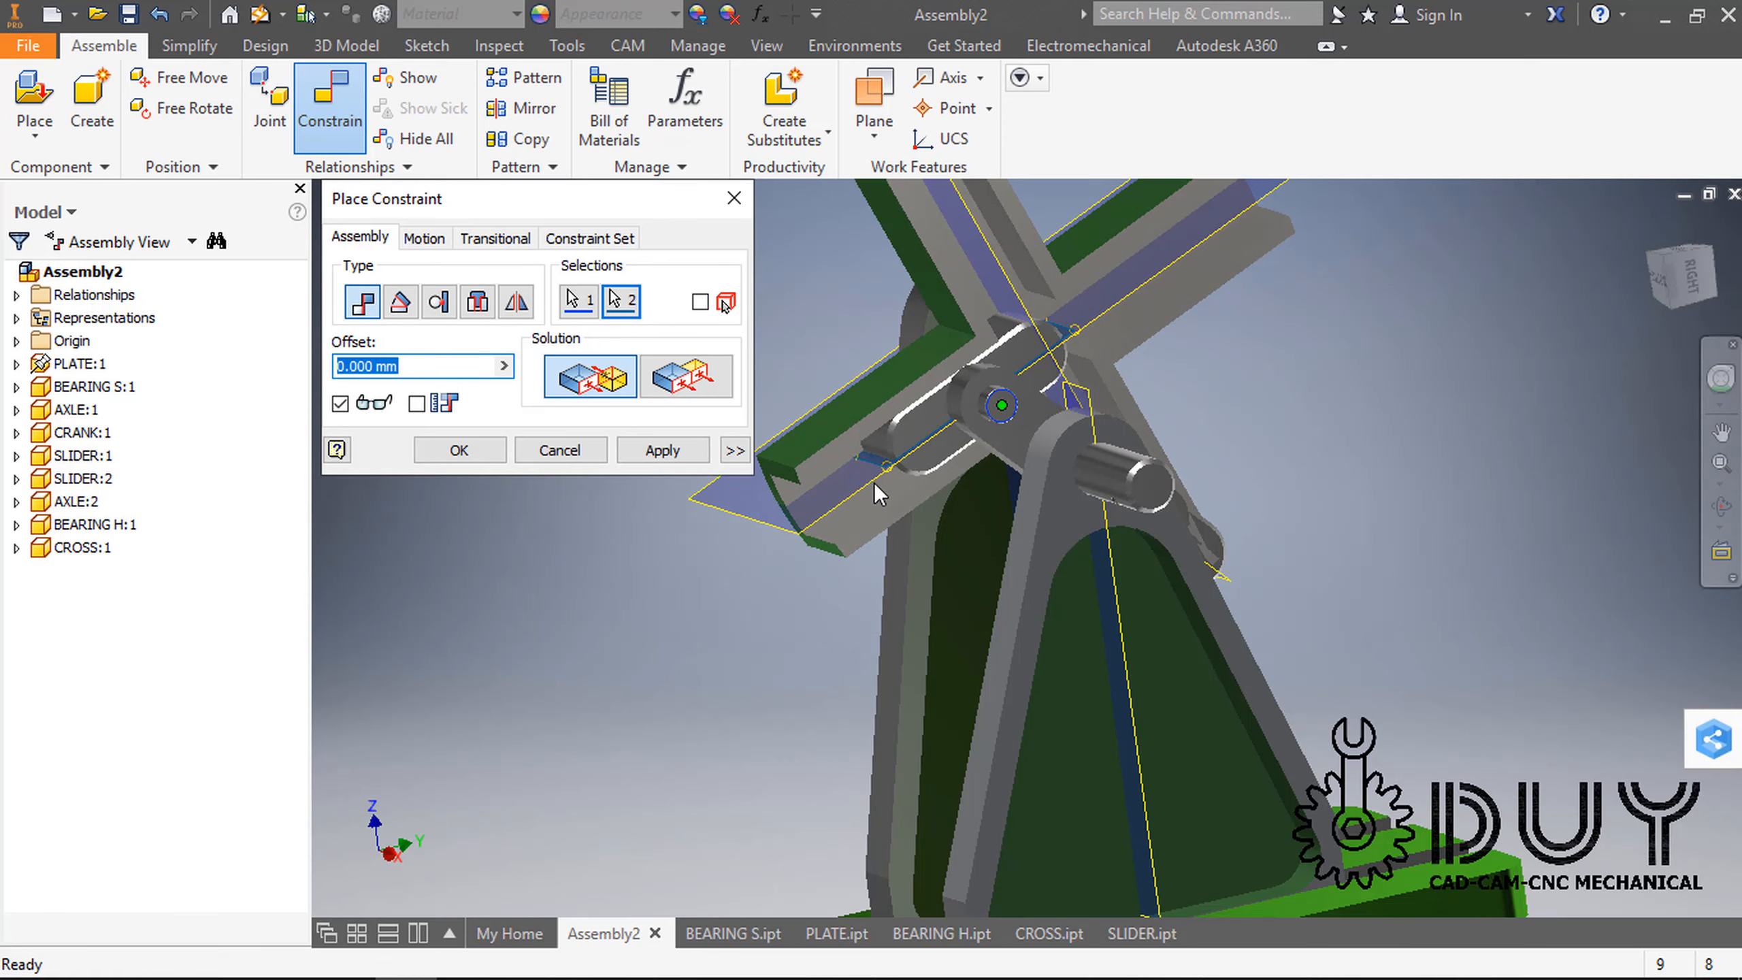
key("Return")
Step: Move SLIDER:2 to swing the crank and cross to a new position, and clear the selection
left_click_drag(991, 343, 784, 604)
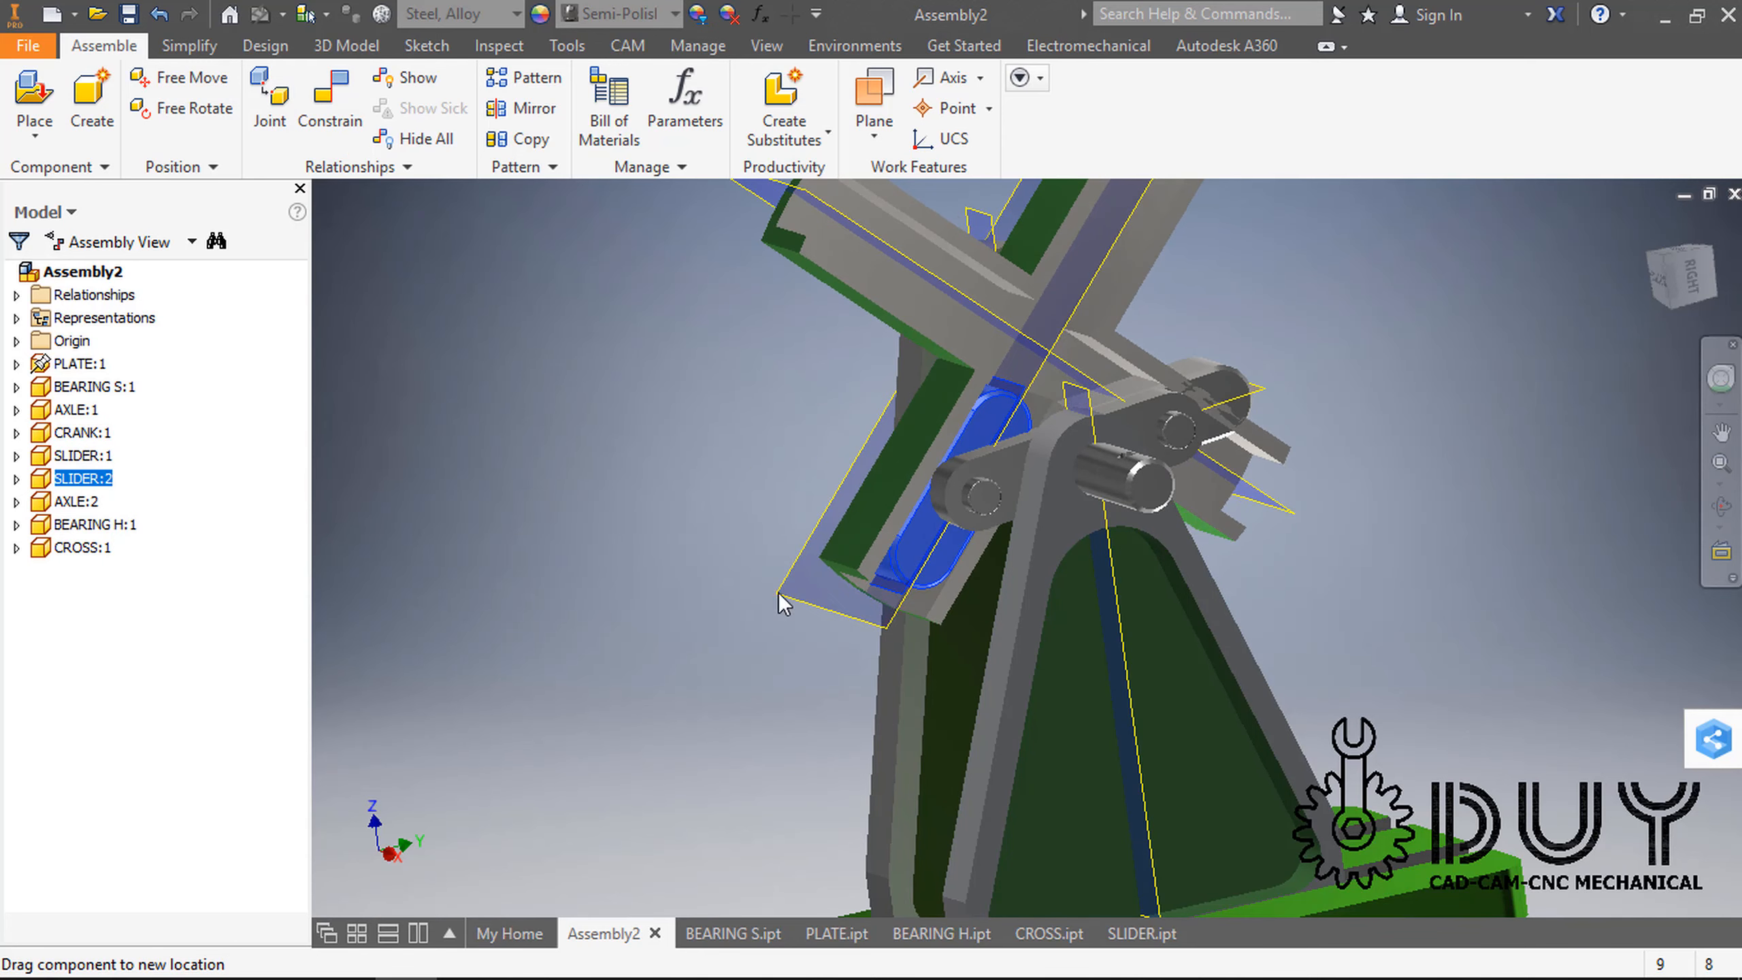
left_click(1408, 342)
right_click(1413, 343)
left_click(1339, 341)
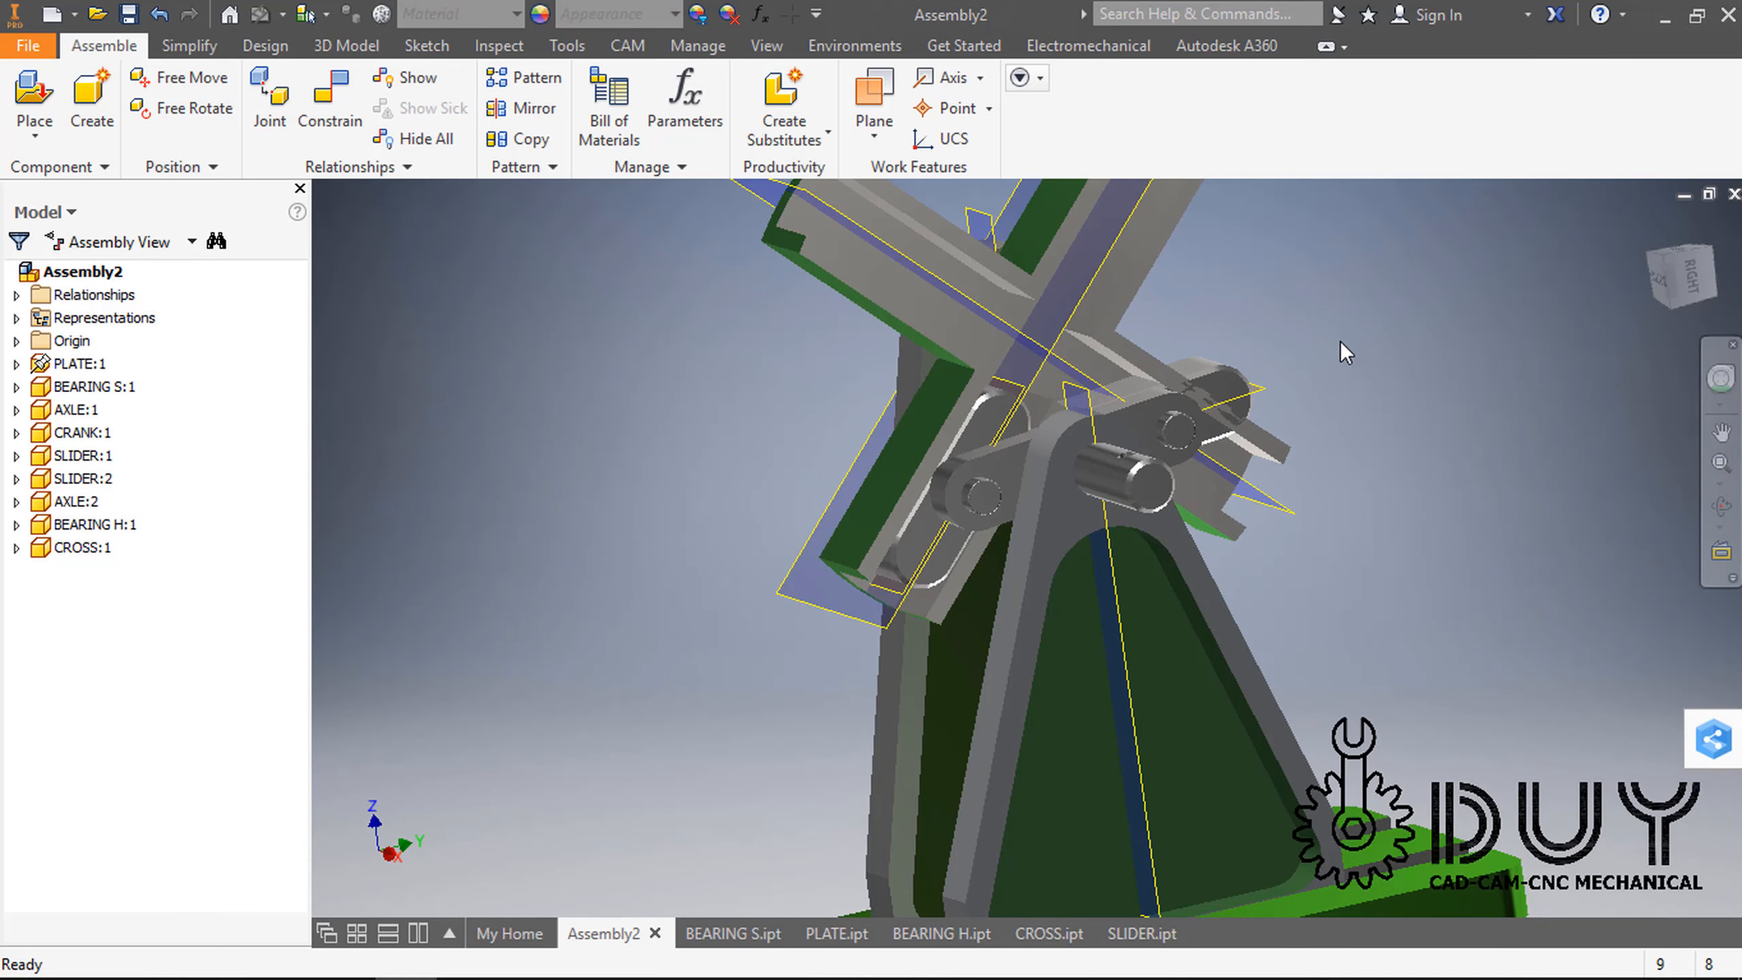
Step: Mate SLIDER:1's XZ Plane with the cross's other visible origin plane at 0 mm offset and finish constraining
key("c")
middle_click_drag(1349, 372, 1306, 543)
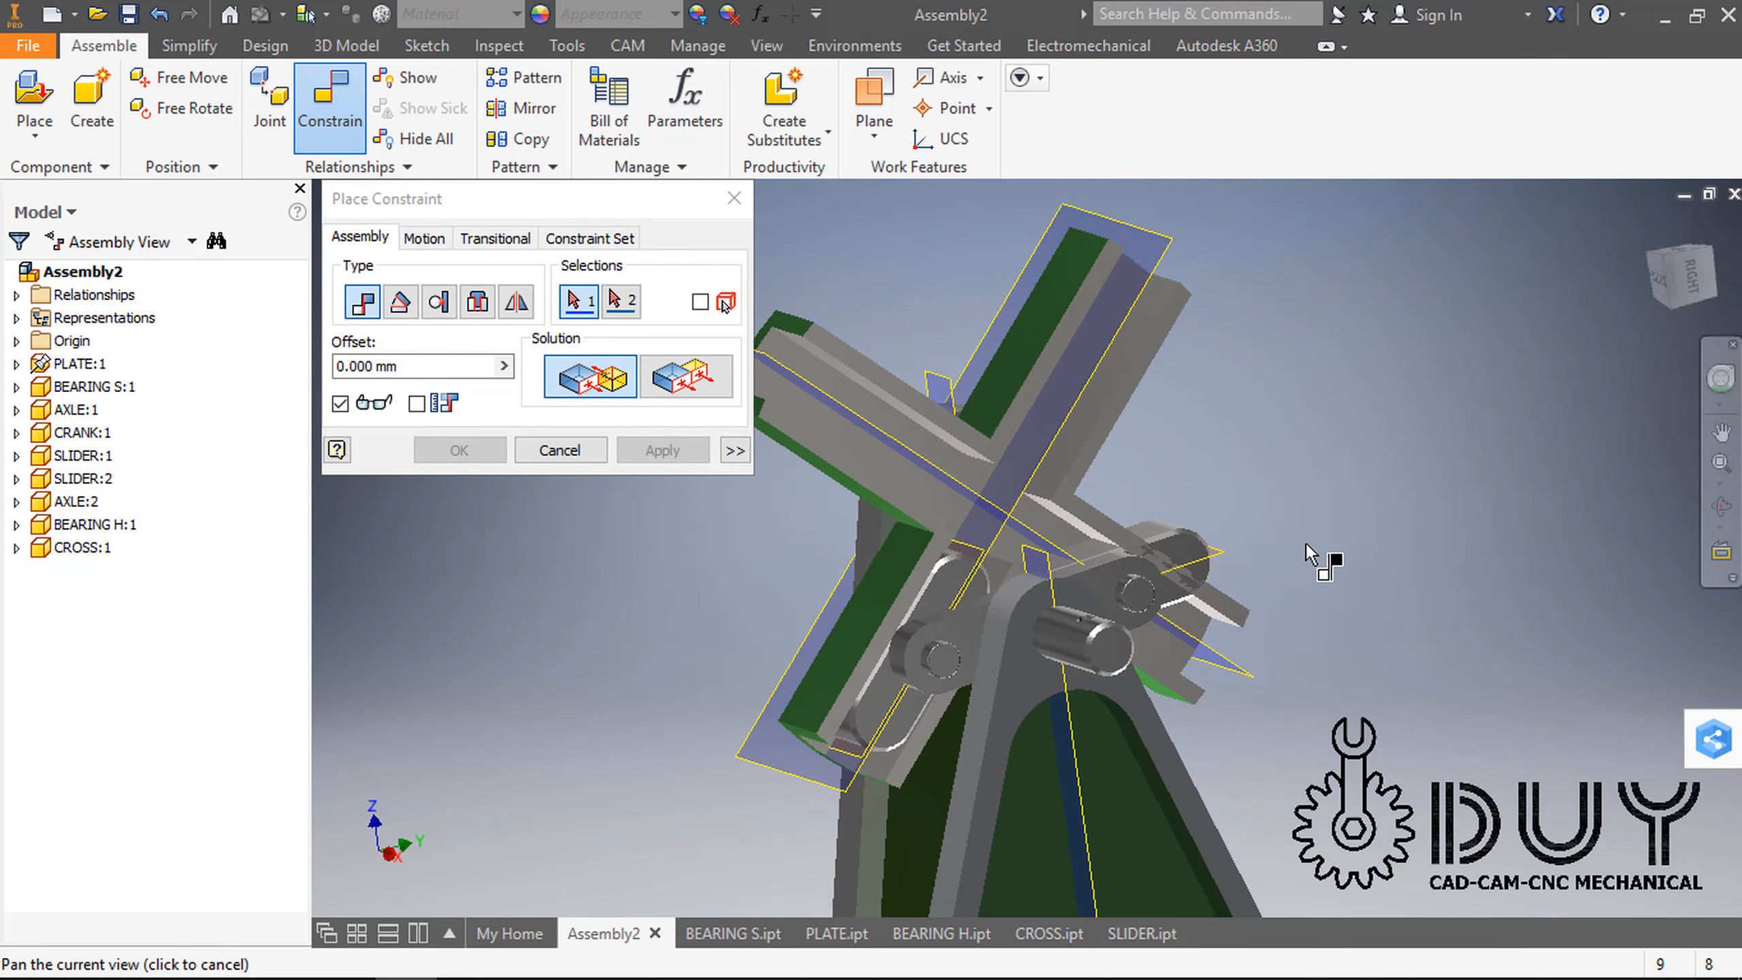
left_click(1228, 559)
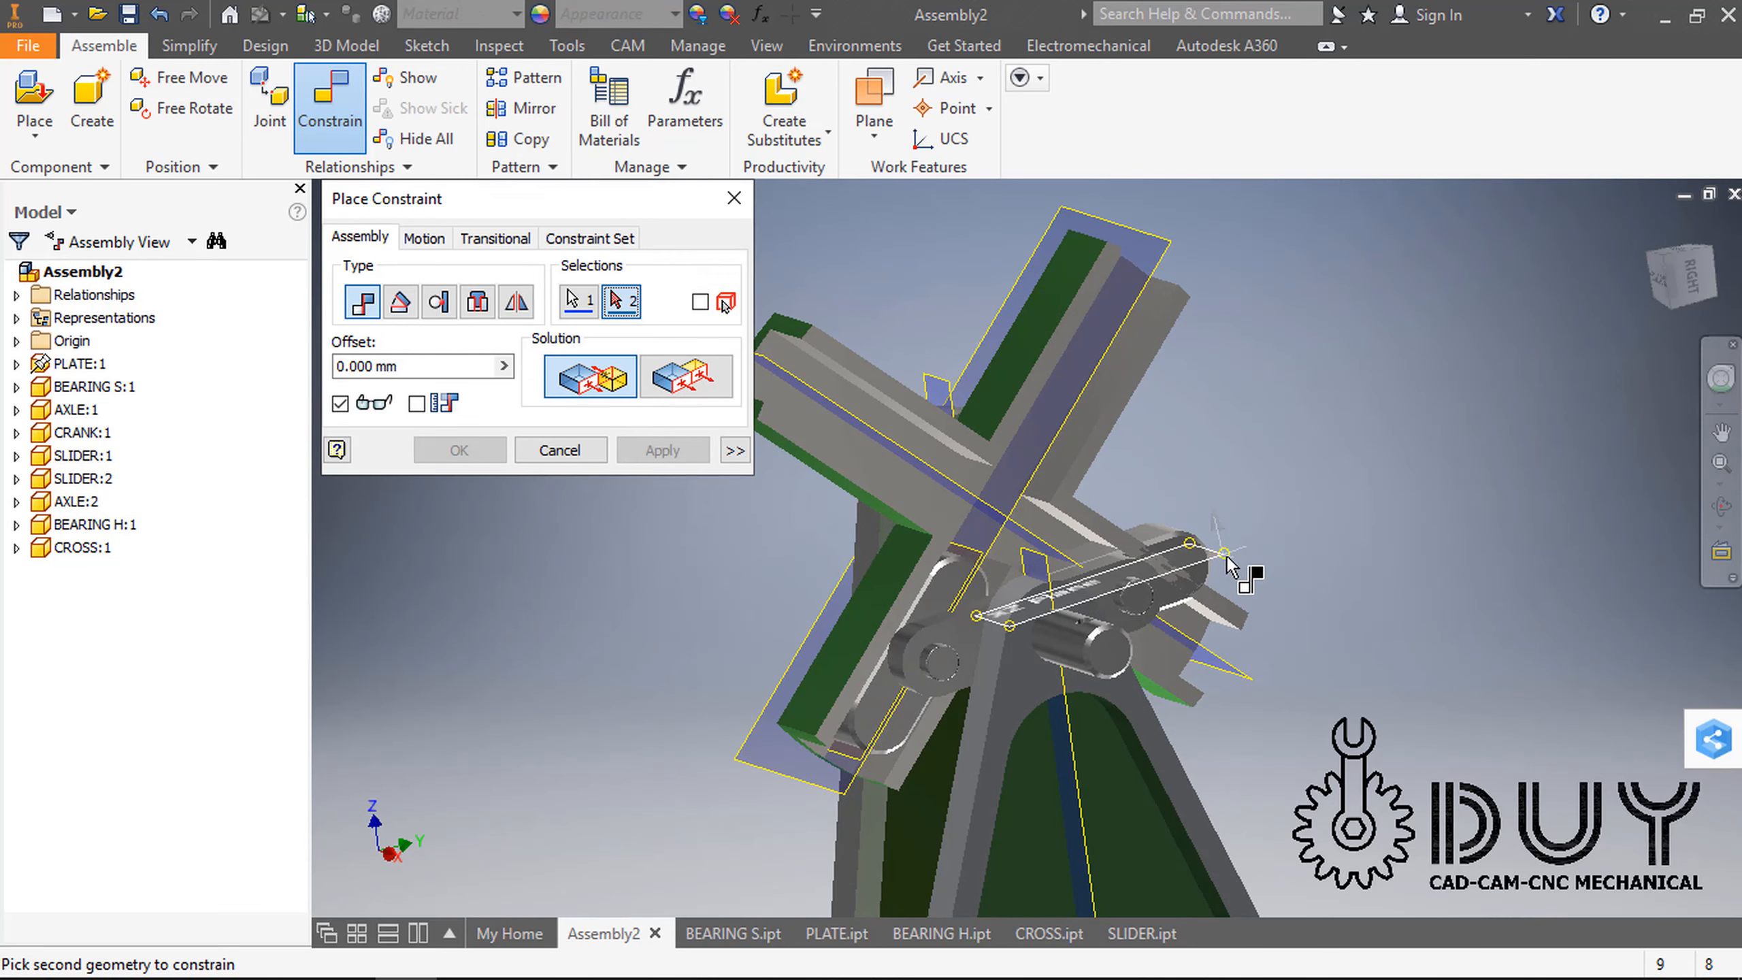
left_click(901, 456)
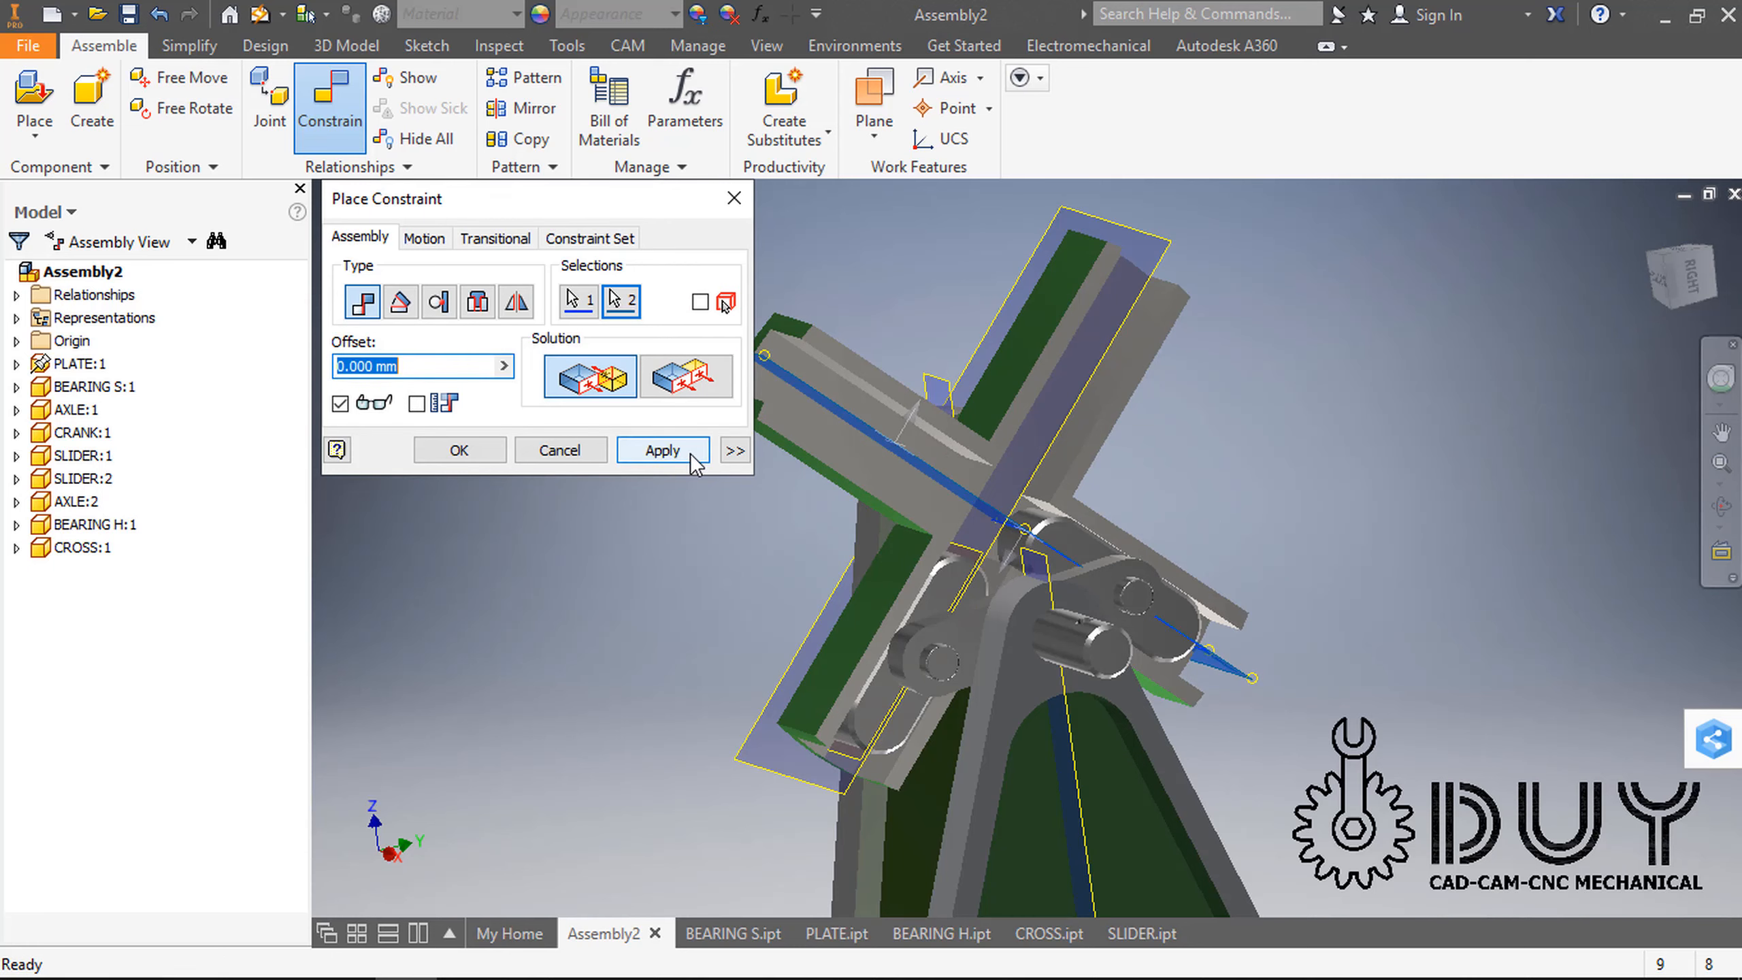
left_click(662, 451)
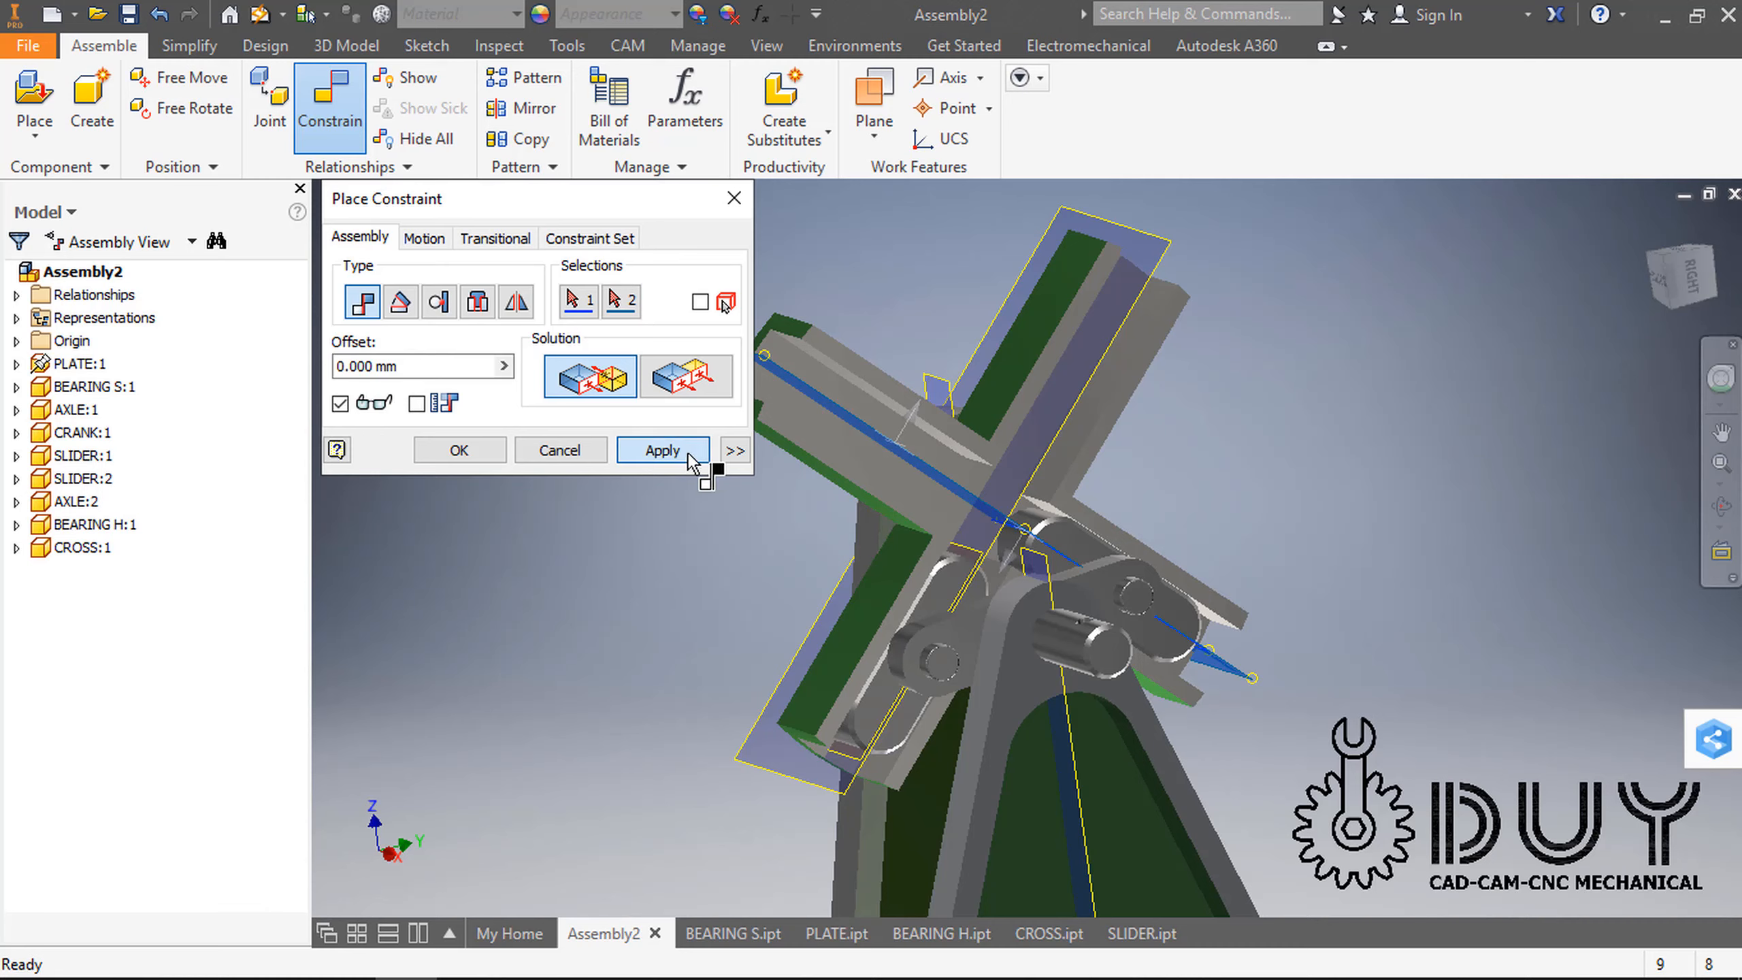
left_click(559, 450)
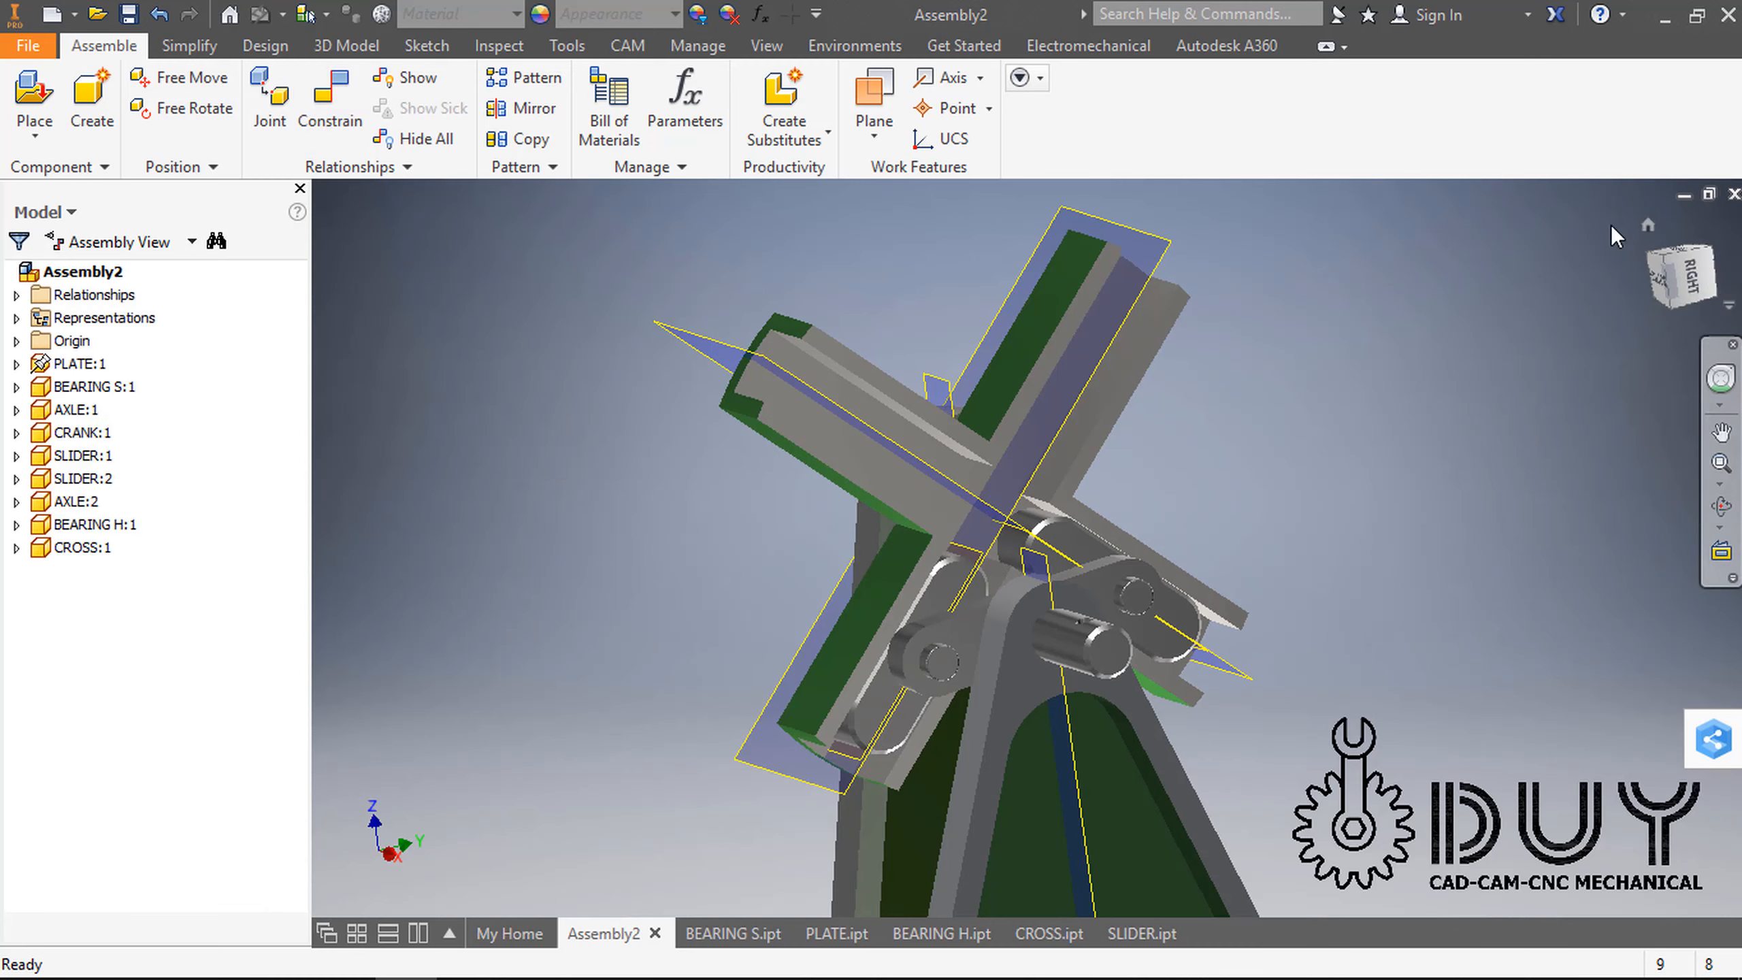
Step: Rotate the crank to test the mechanism's motion and restore the home view
left_click(1647, 225)
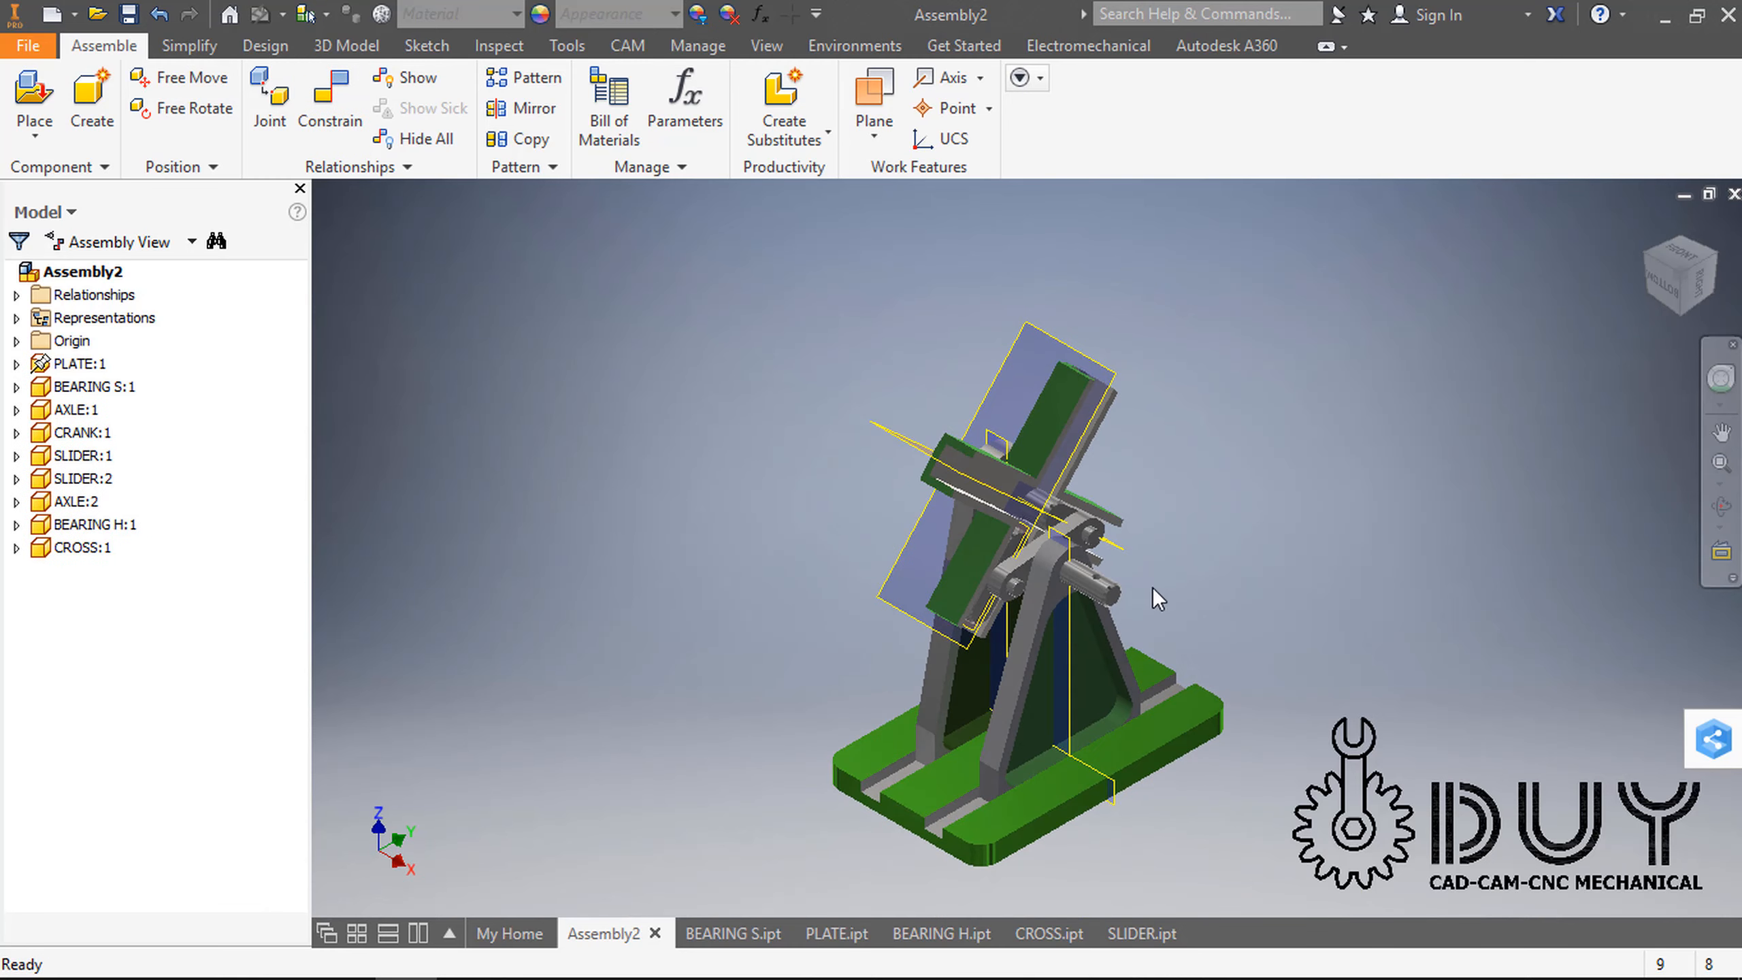
left_click_drag(1009, 591, 1132, 536)
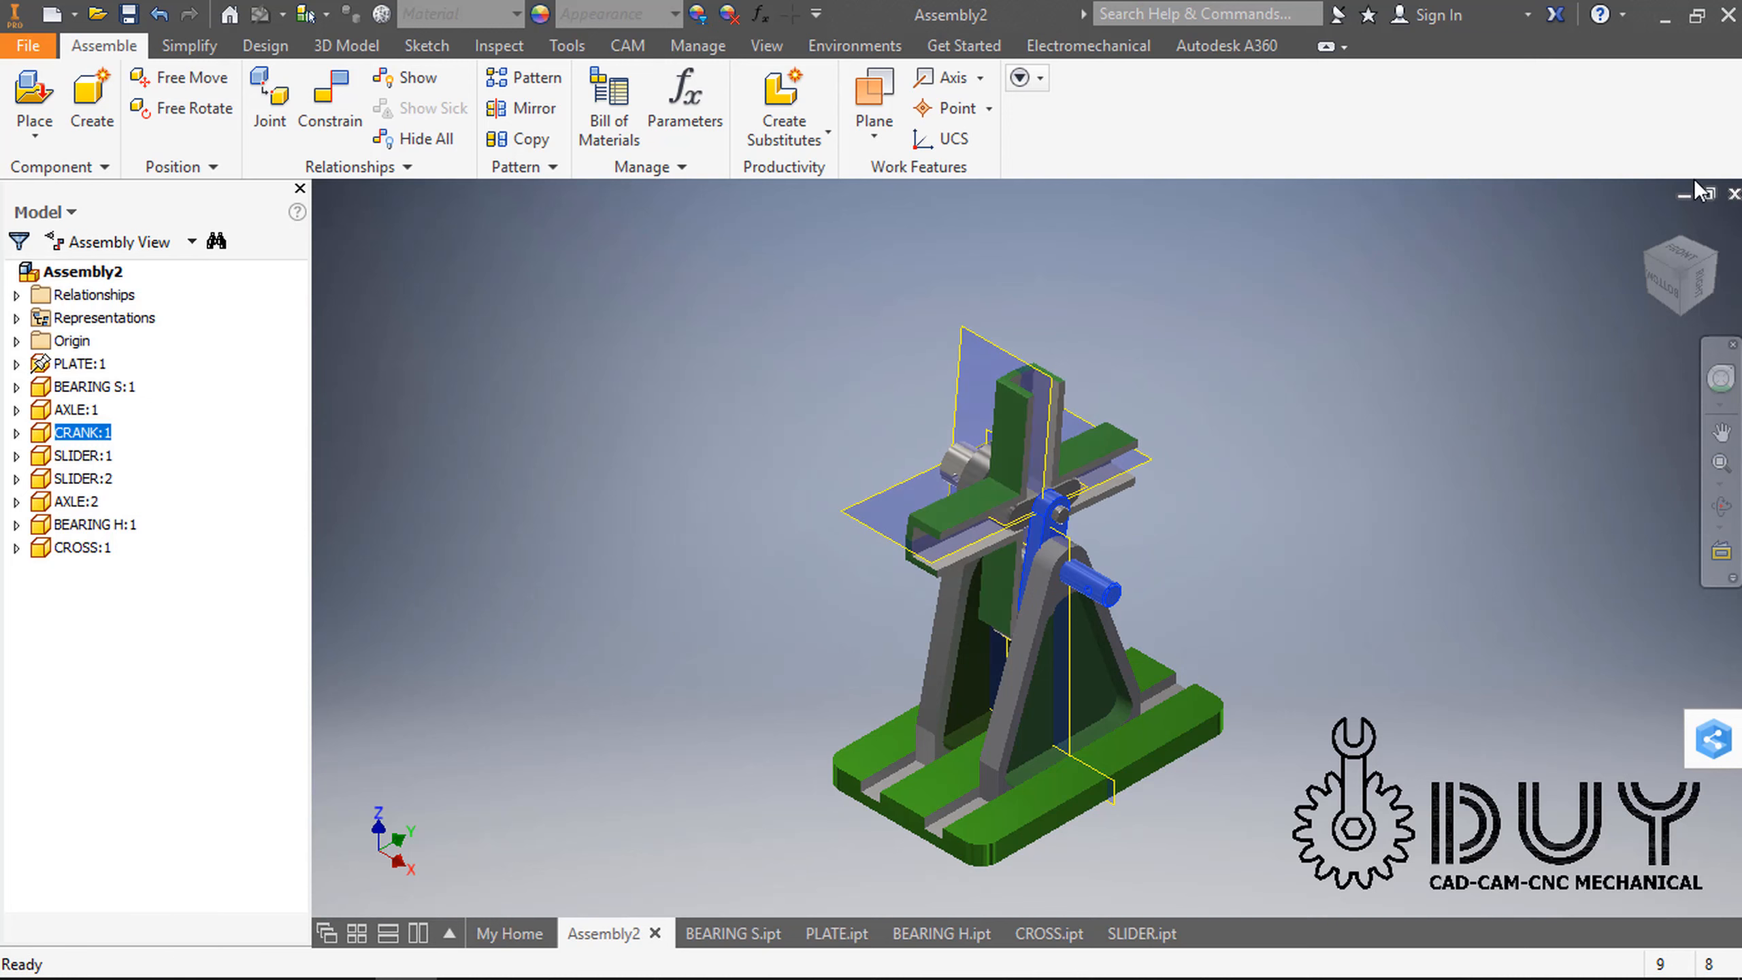
left_click(1639, 239)
left_click(1649, 224)
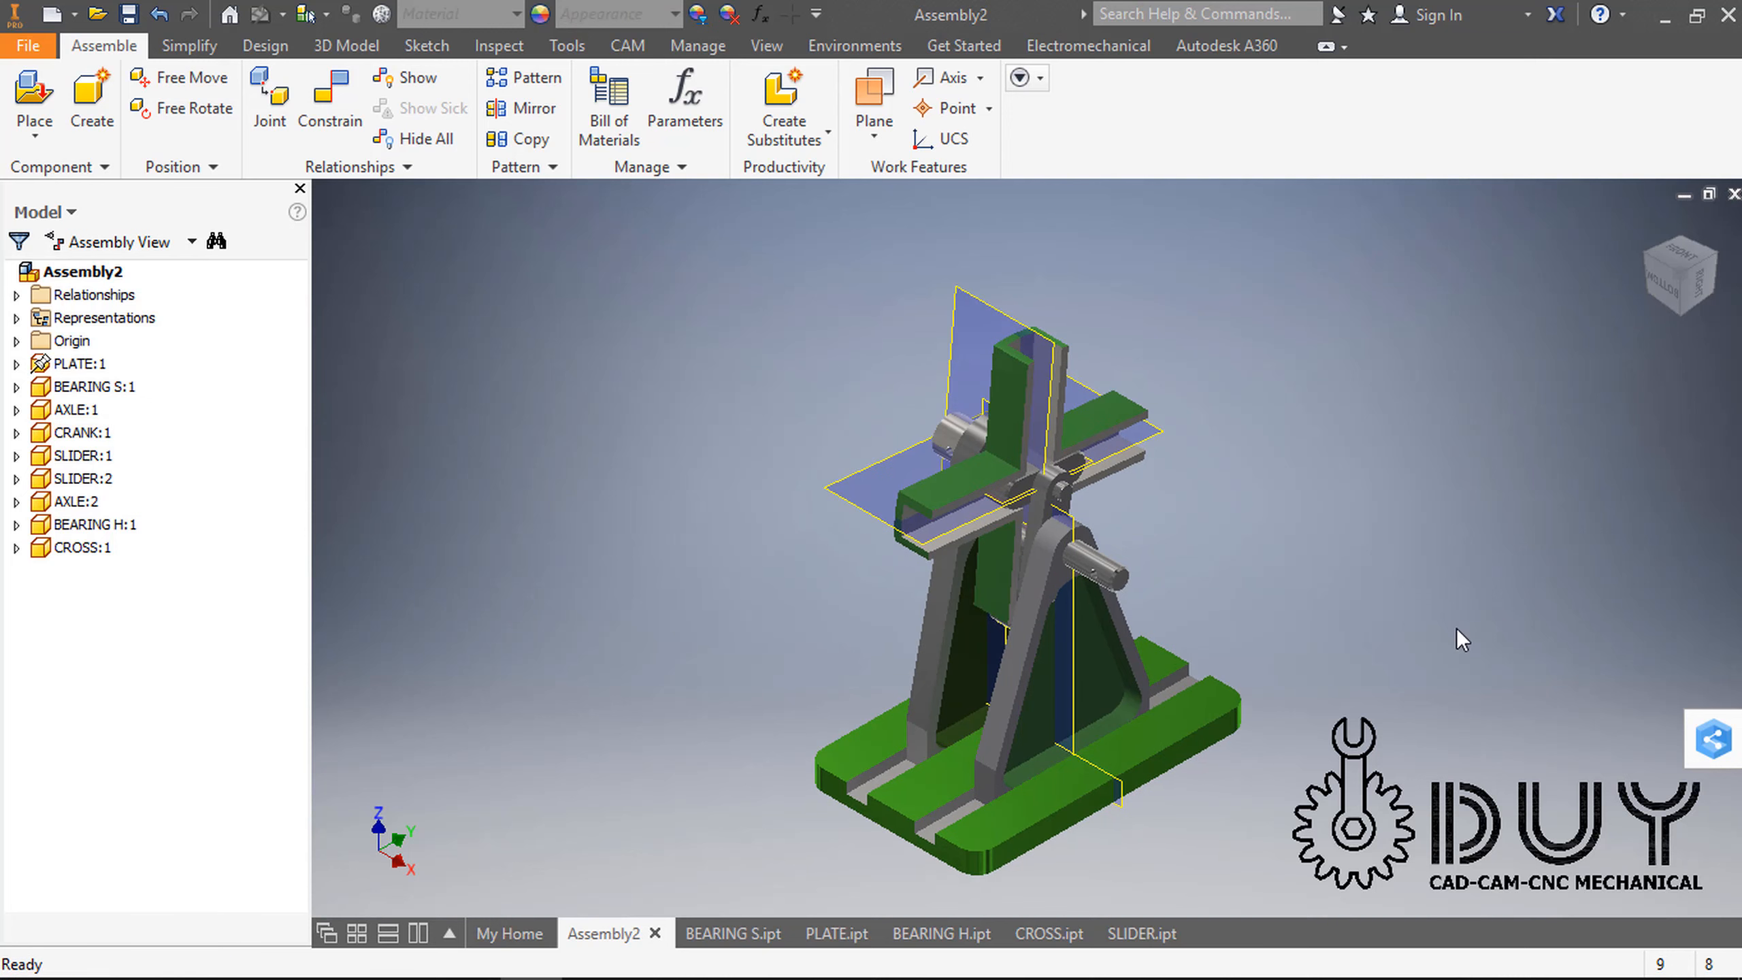
Step: Hide the XZ Plane in the SLIDER part and close that part
left_click(1138, 936)
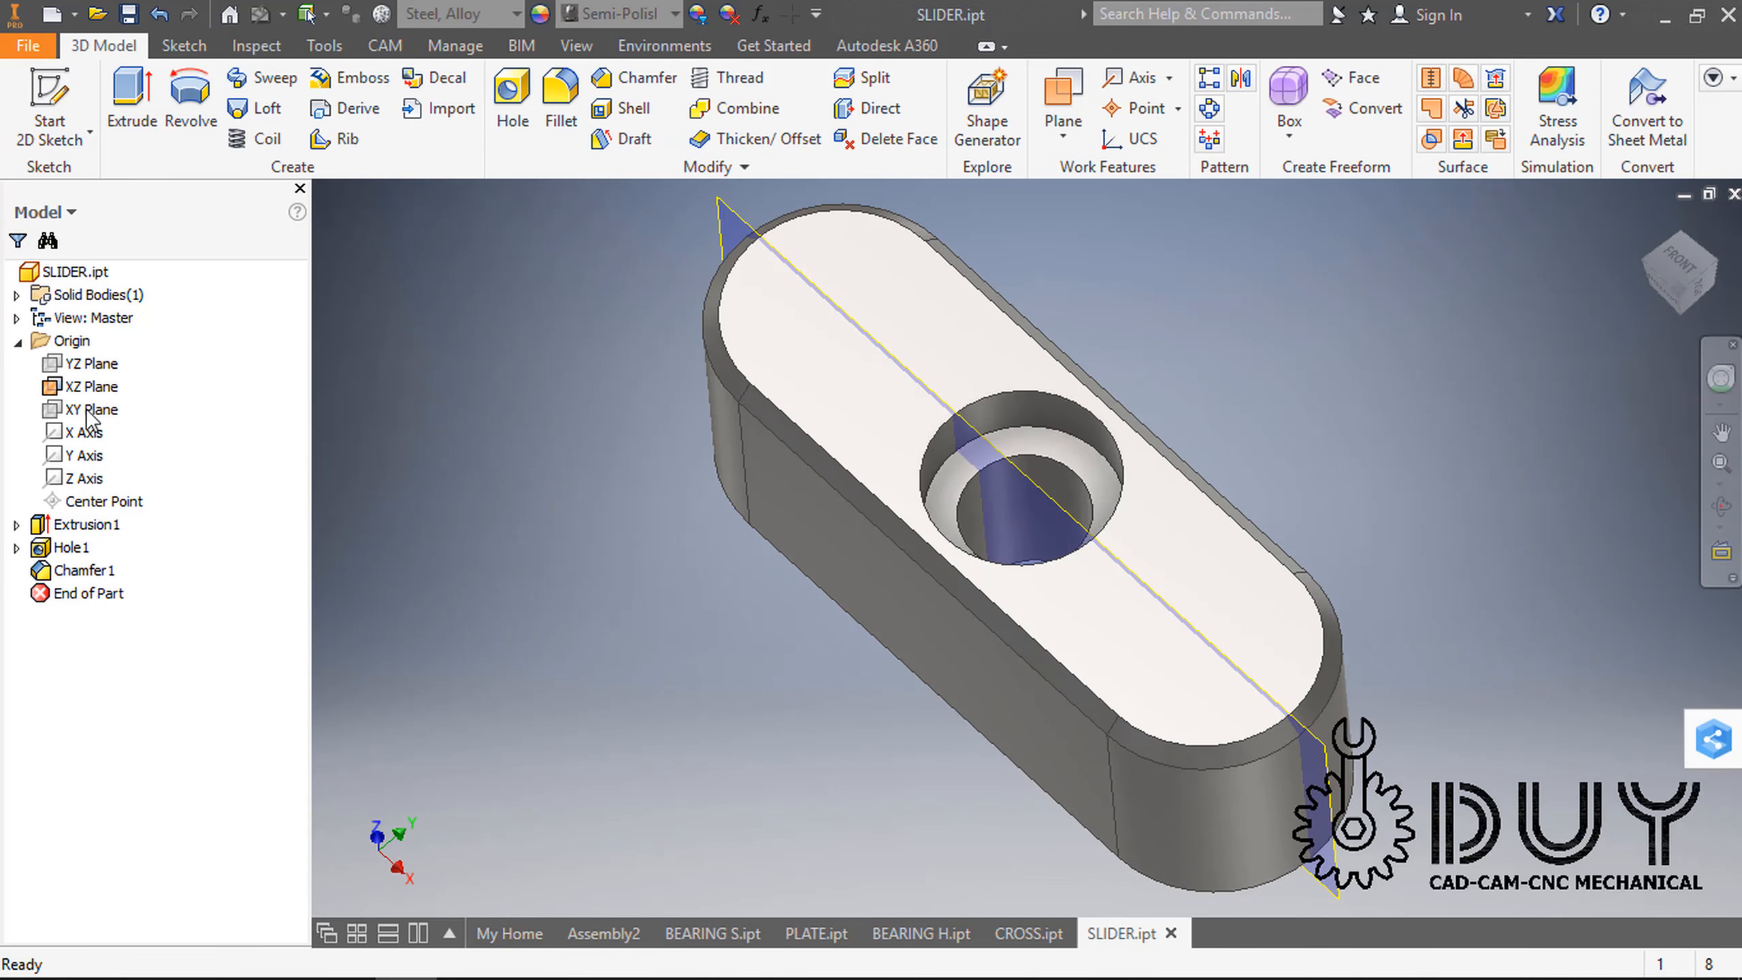
right_click(79, 386)
left_click(150, 563)
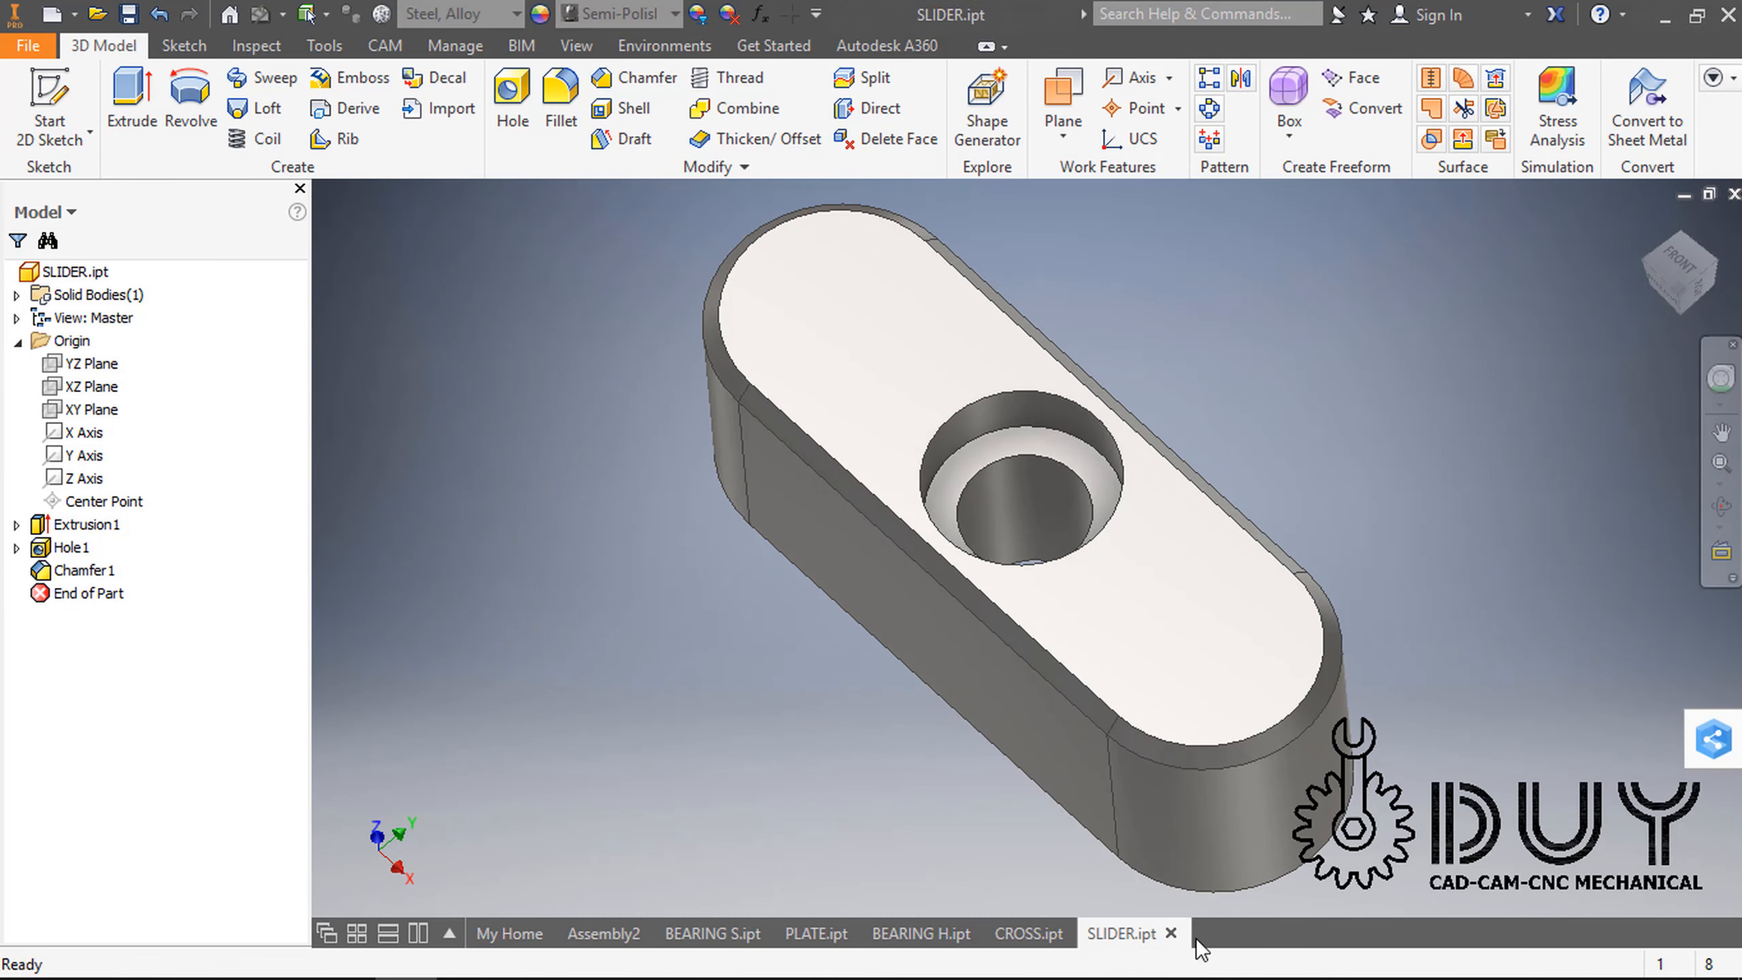
left_click(1171, 934)
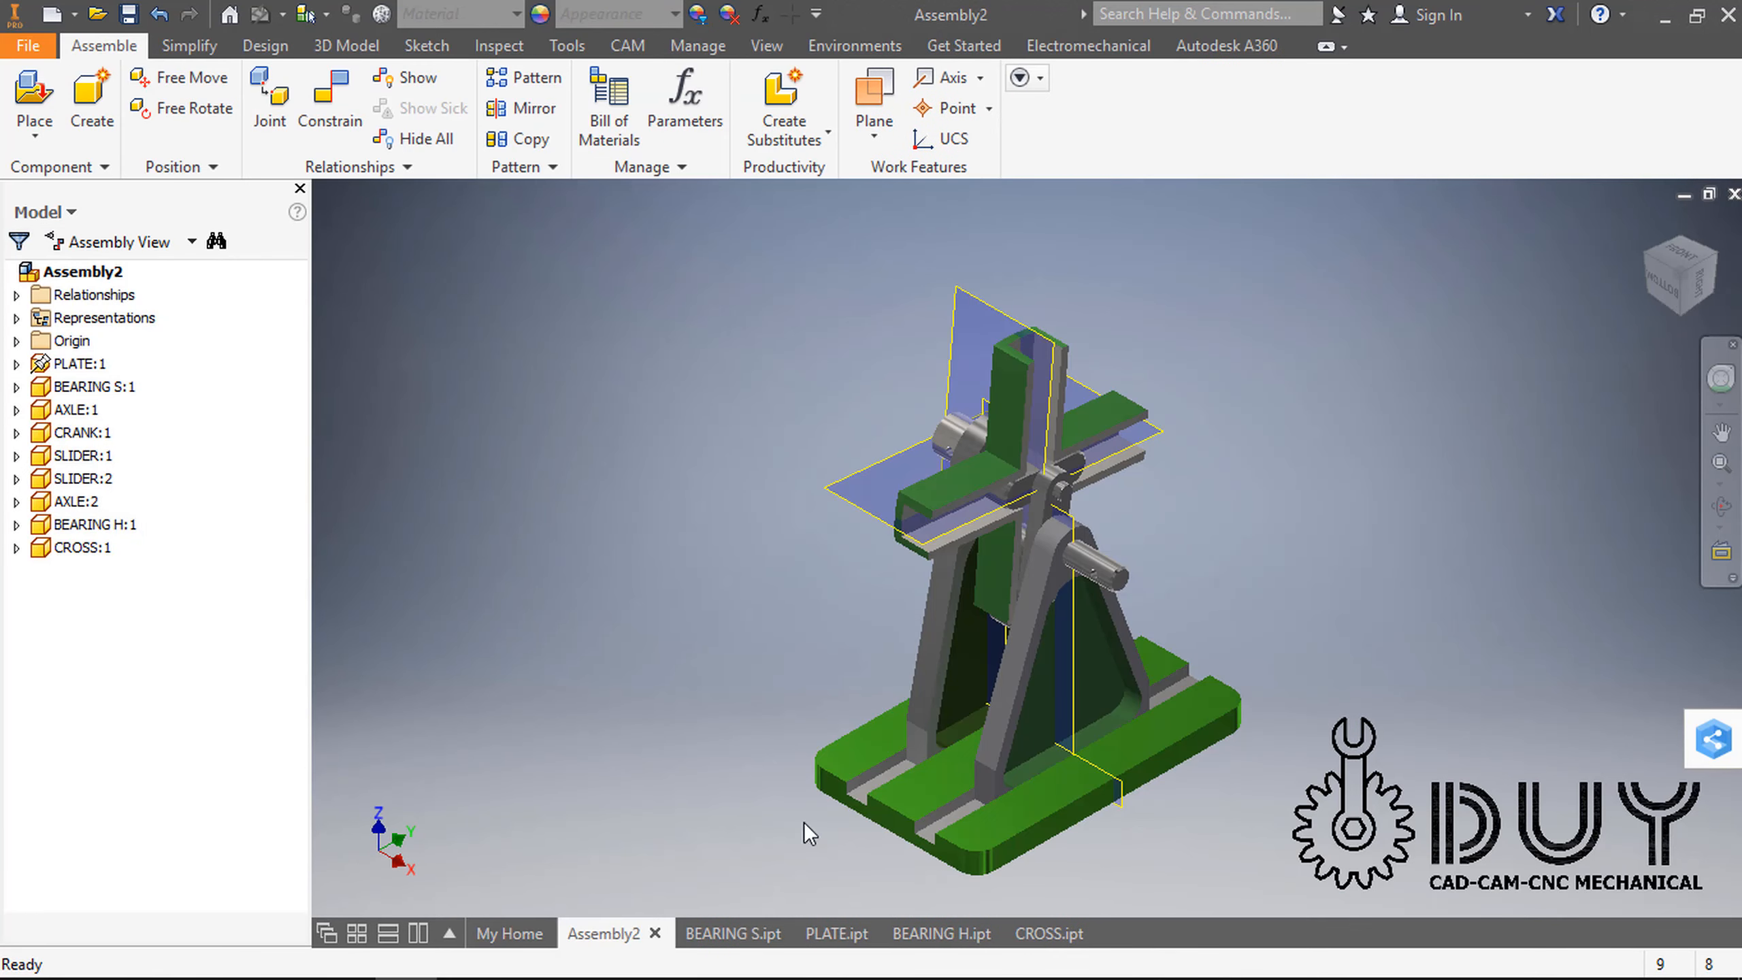
Step: Hide the YZ Plane and XZ Plane in the CROSS part and close it without saving
left_click(1049, 934)
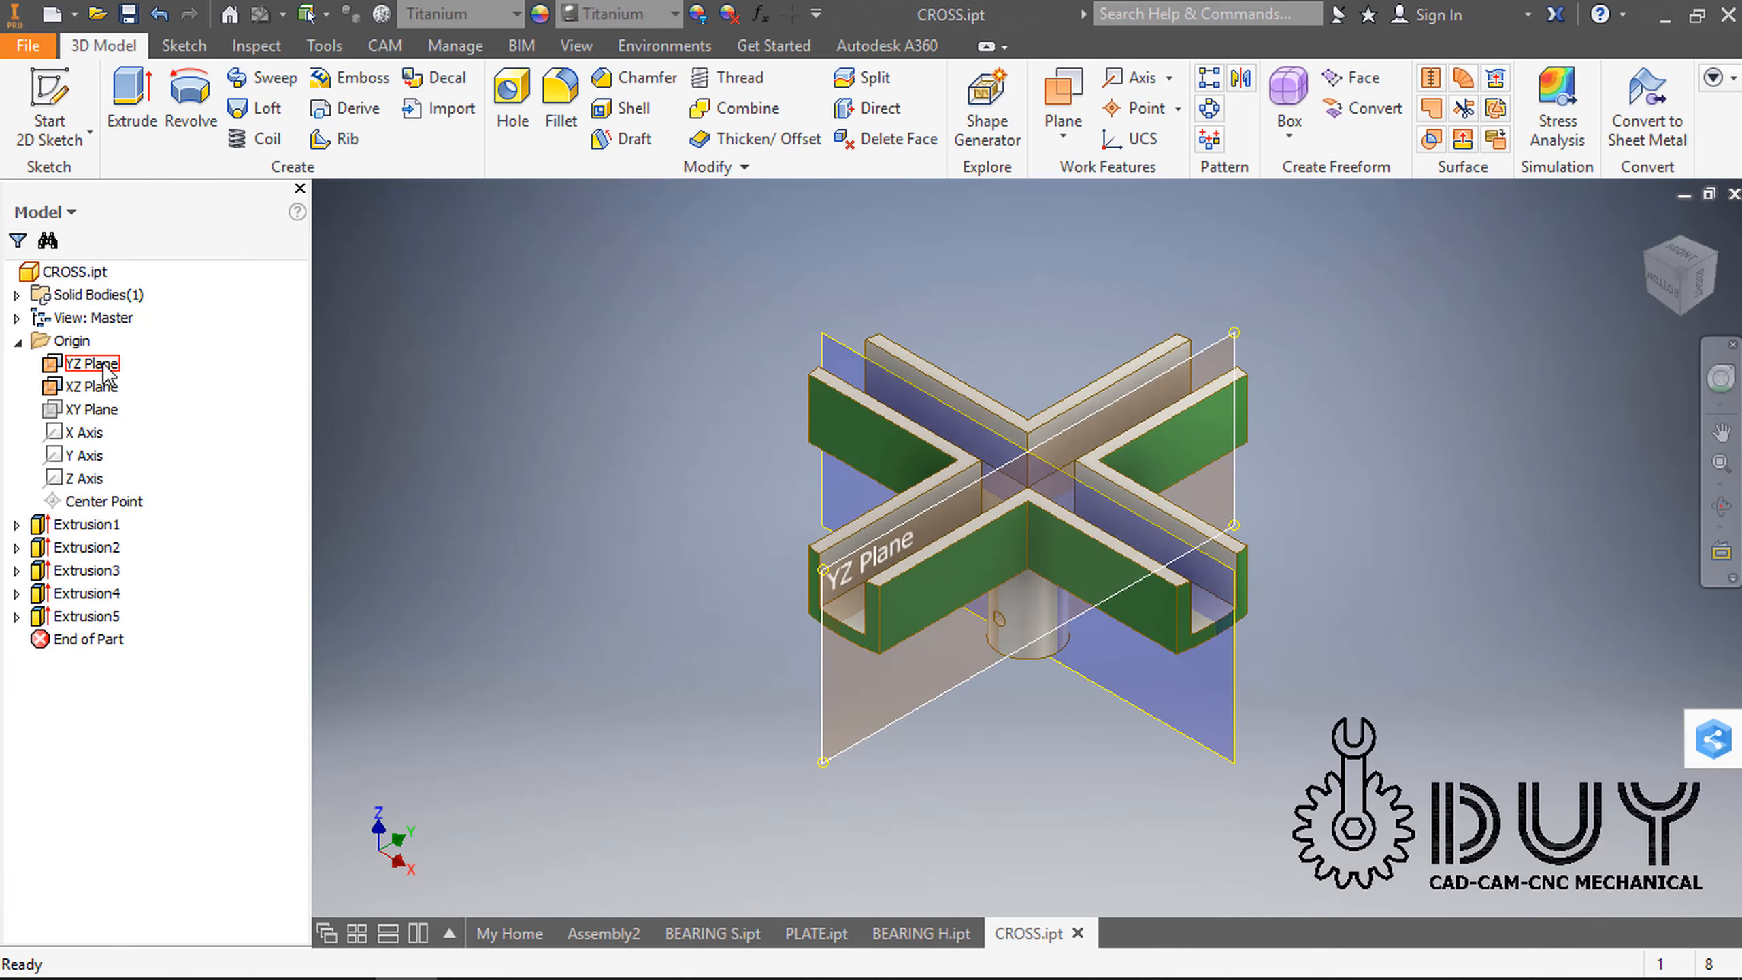
right_click(92, 364)
left_click(164, 527)
right_click(89, 386)
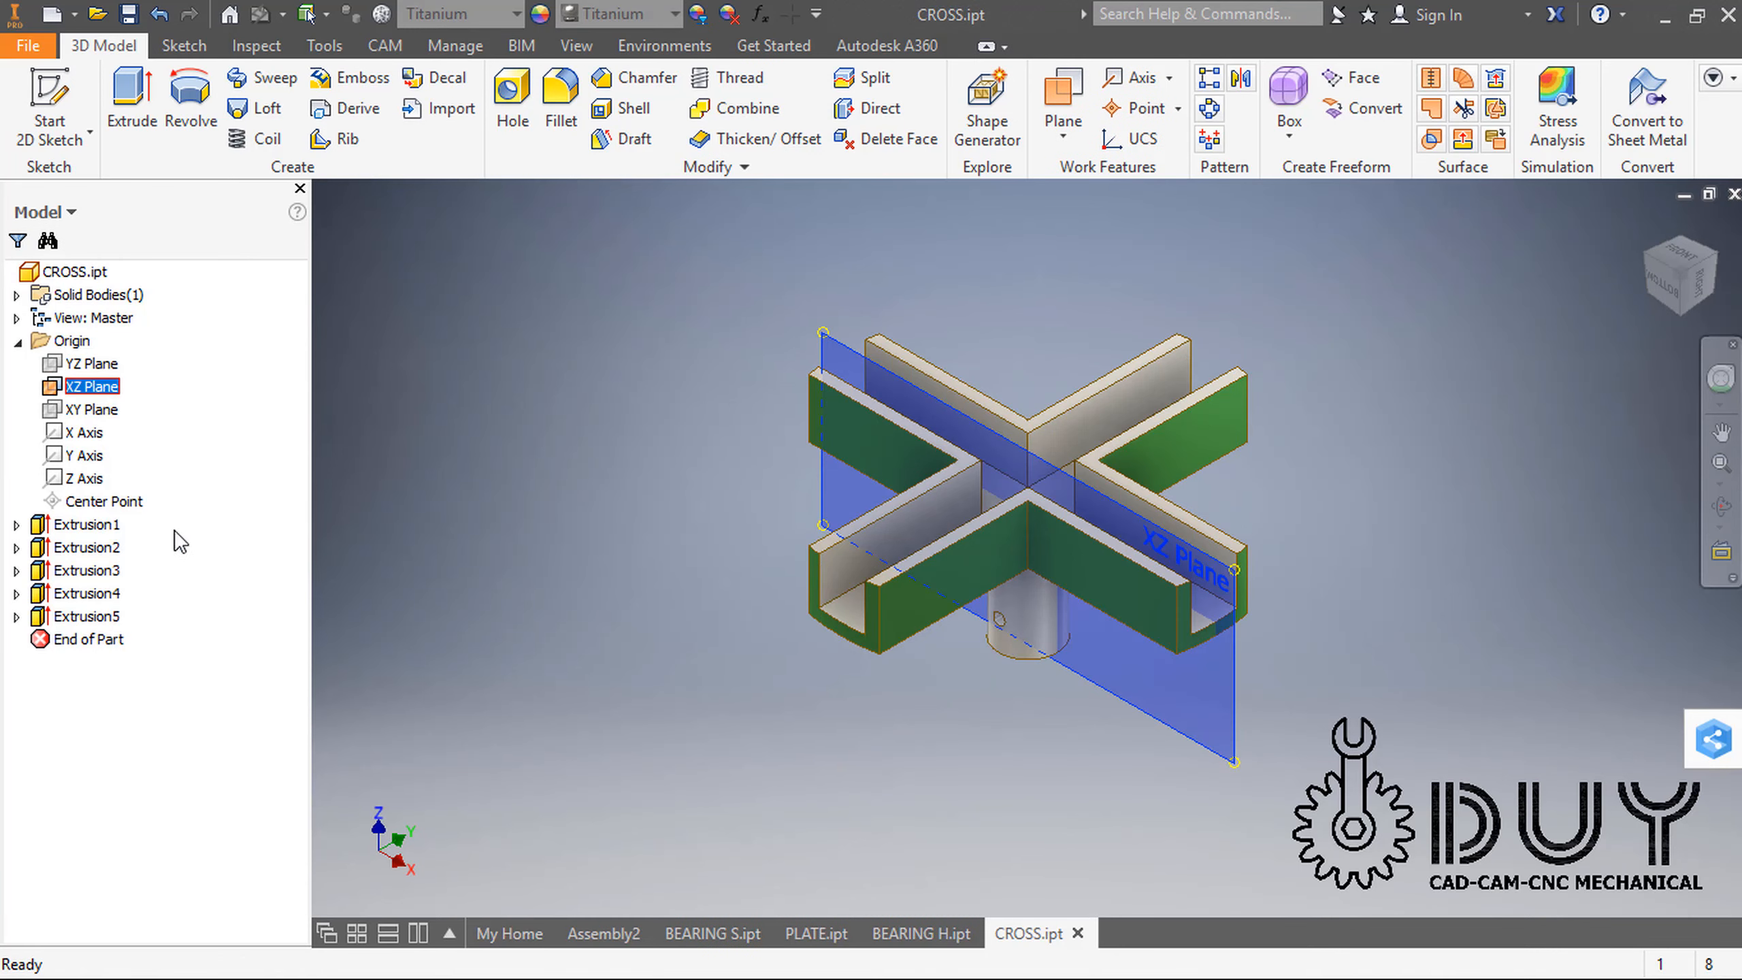
left_click(174, 551)
left_click(1077, 933)
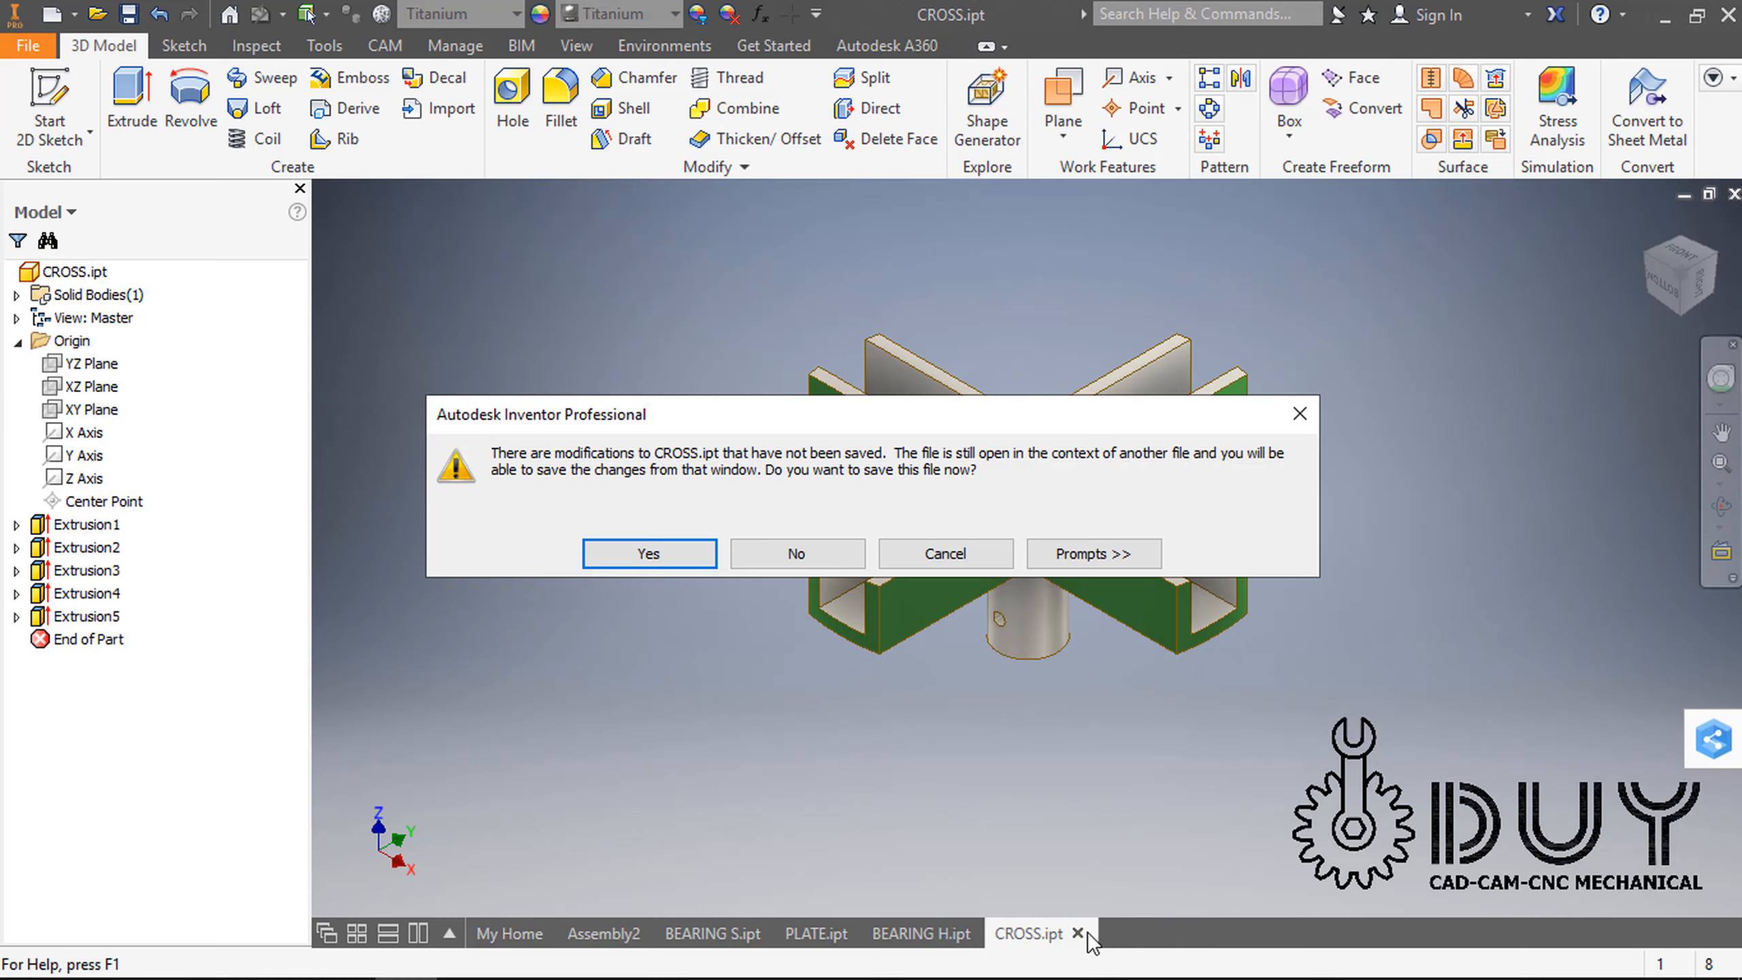
left_click(775, 566)
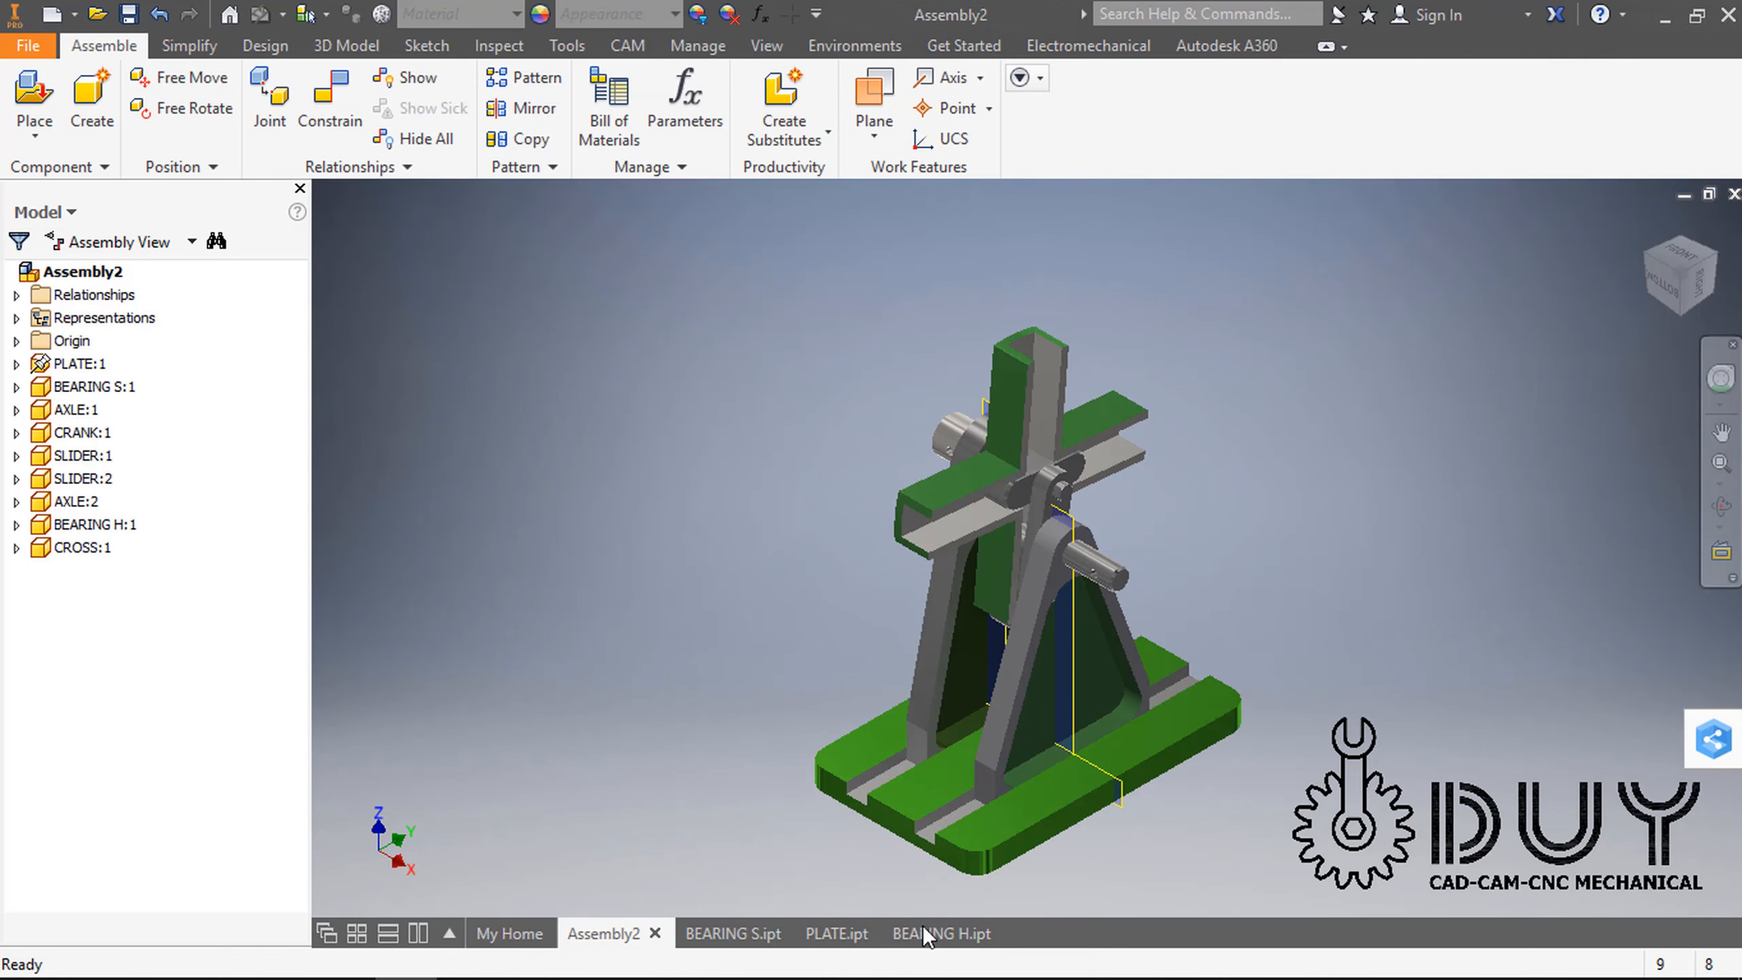
Step: Try hiding BEARING H's YZ Plane, undo the change and look at the PLATE part
left_click(923, 931)
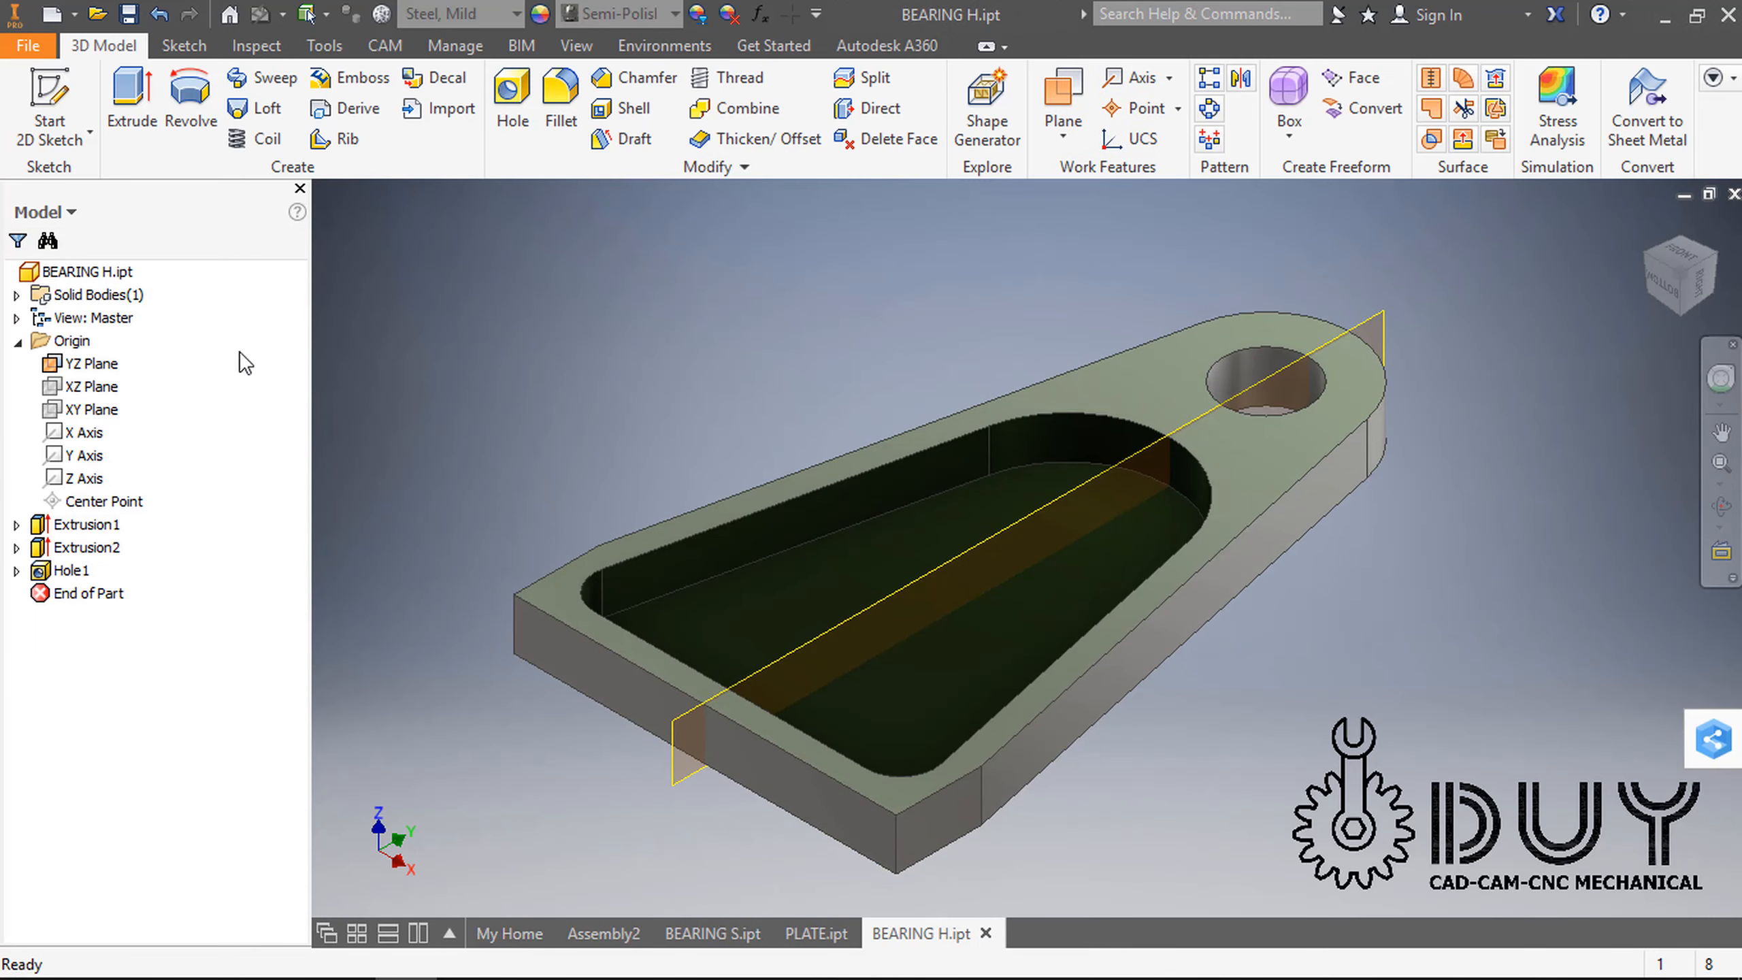
right_click(96, 375)
left_click(171, 528)
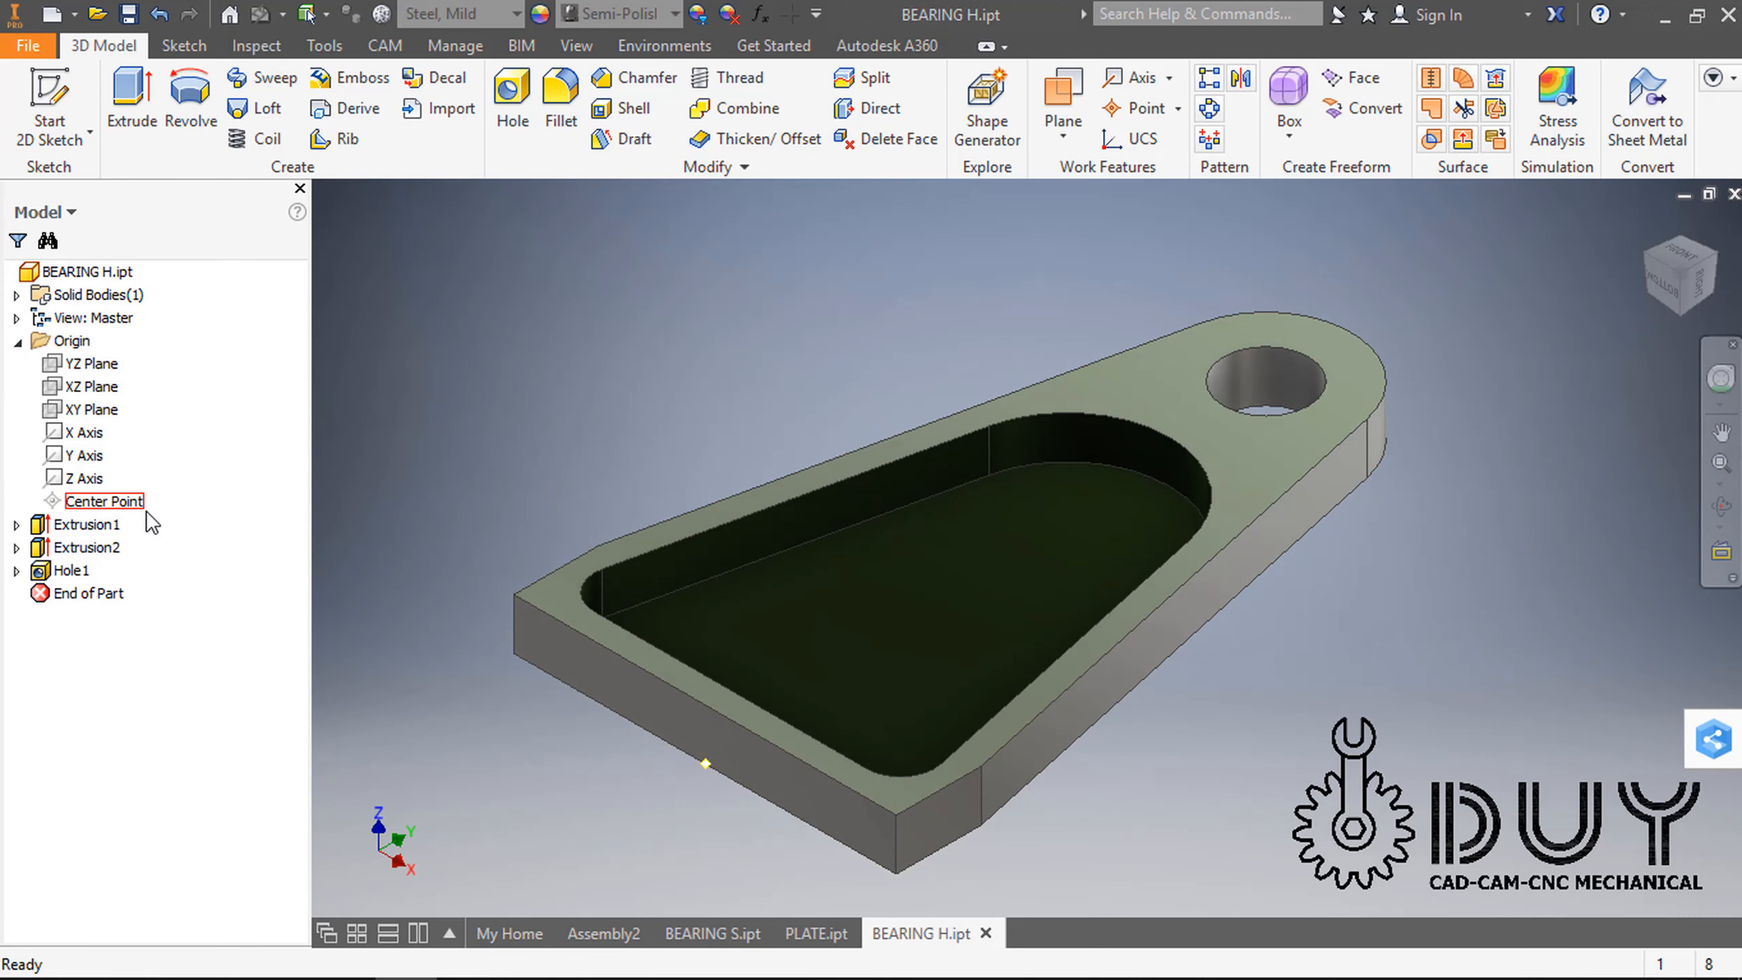
left_click(159, 13)
left_click(818, 934)
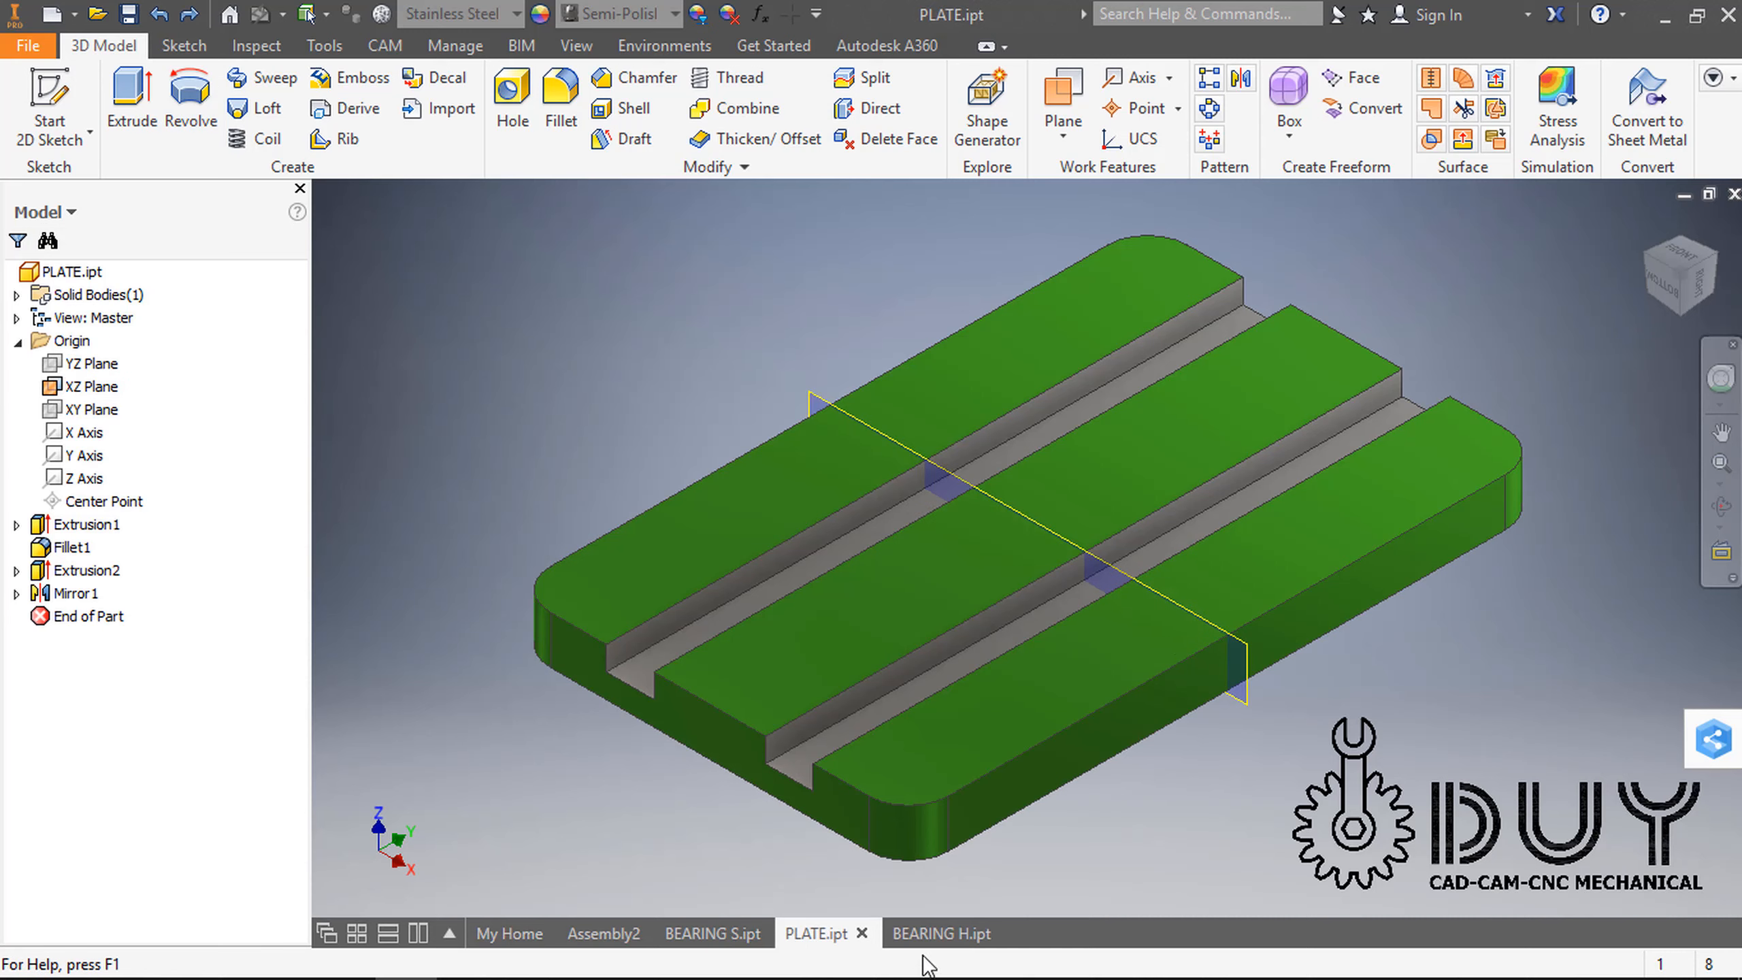
Step: Hide the YZ Plane in the BEARING H part and close that part
left_click(912, 934)
right_click(82, 364)
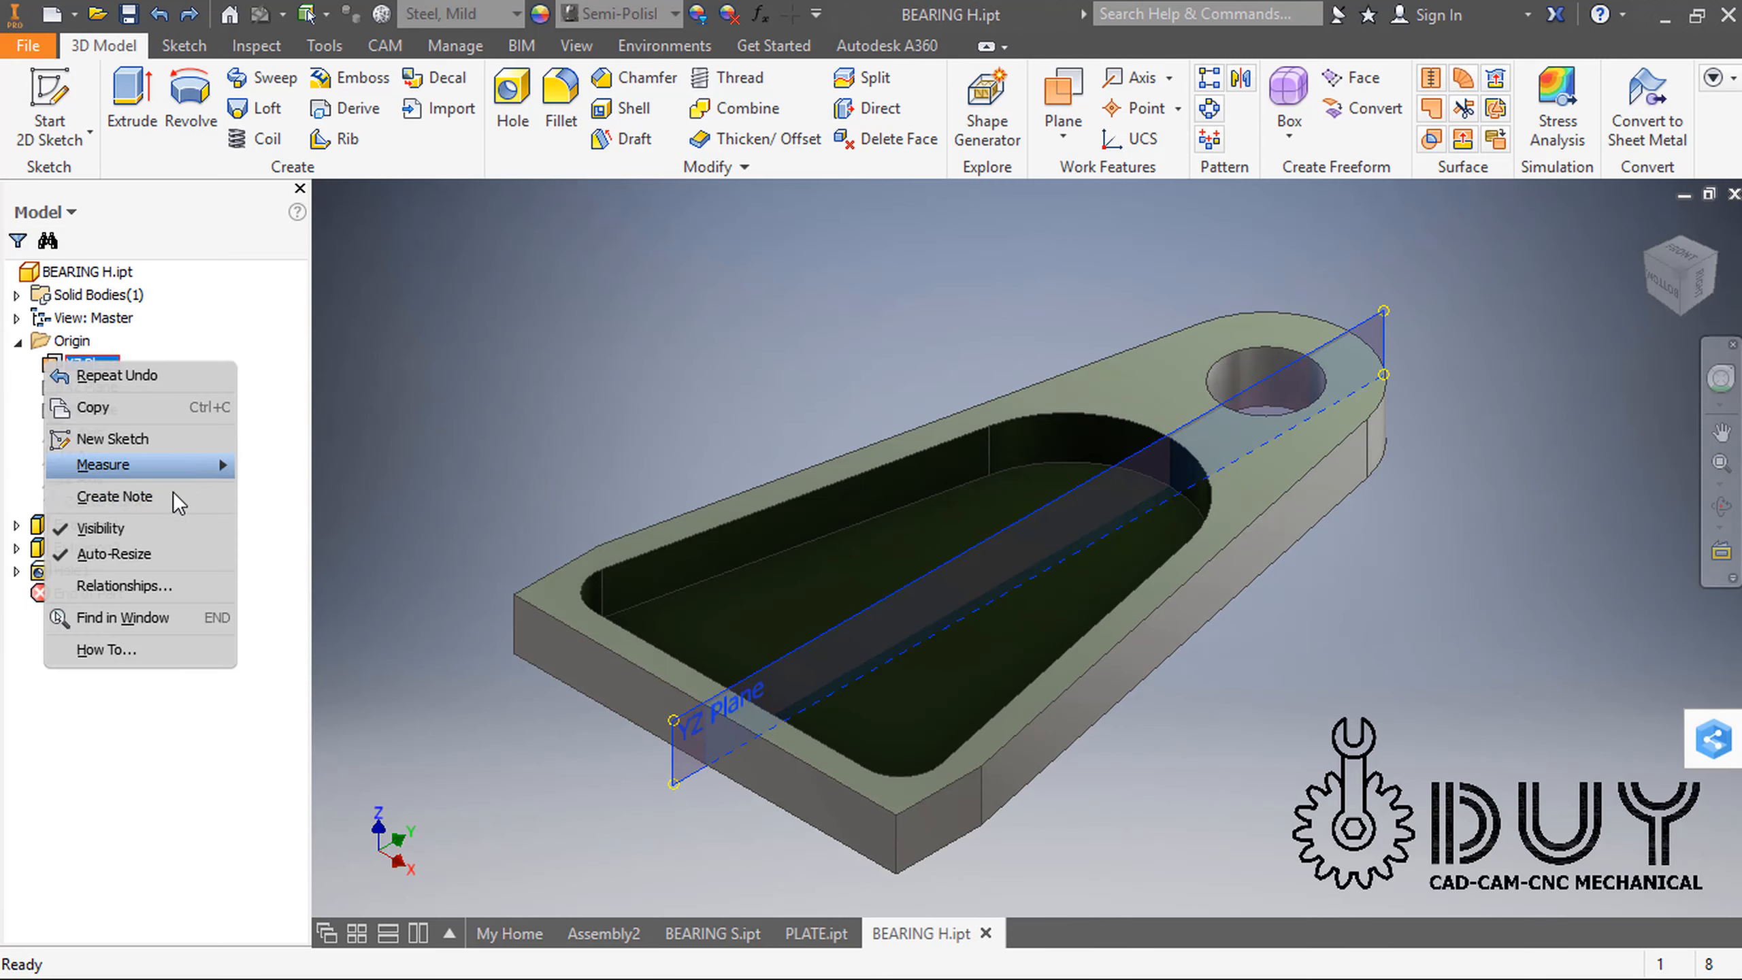
left_click(151, 532)
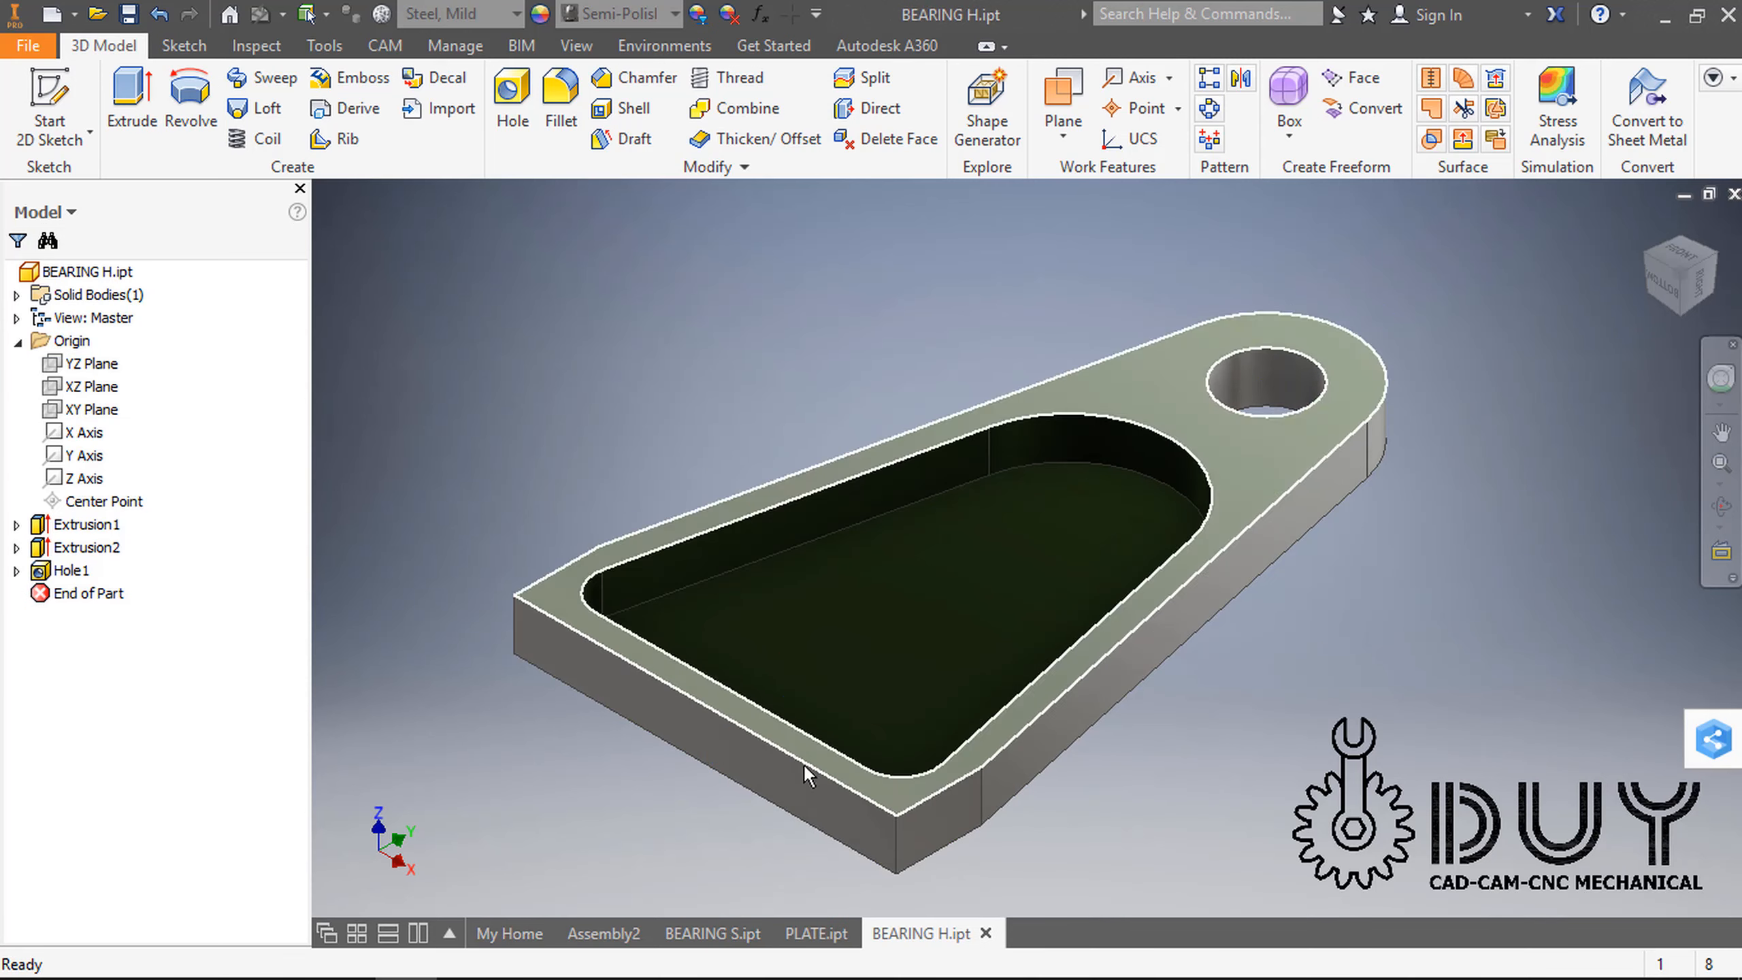
left_click(985, 933)
left_click(659, 560)
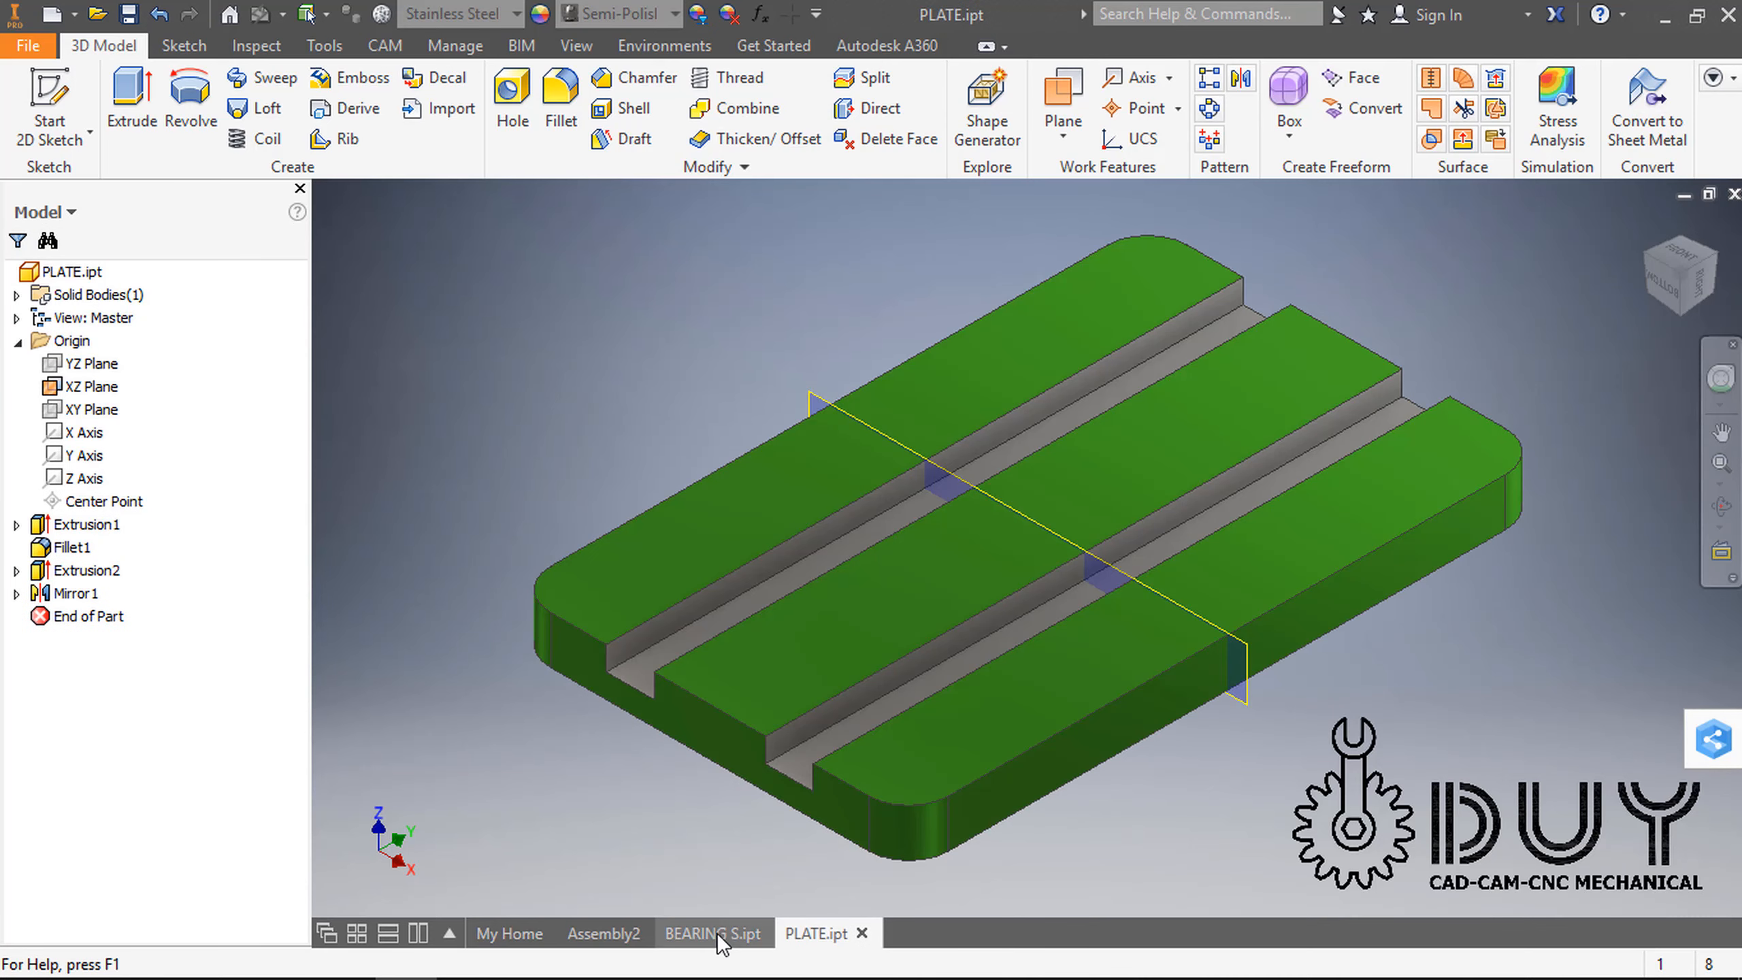
Step: Hide the YZ Plane in the BEARING S part, then close that part and save its changes
left_click(716, 933)
left_click(626, 938)
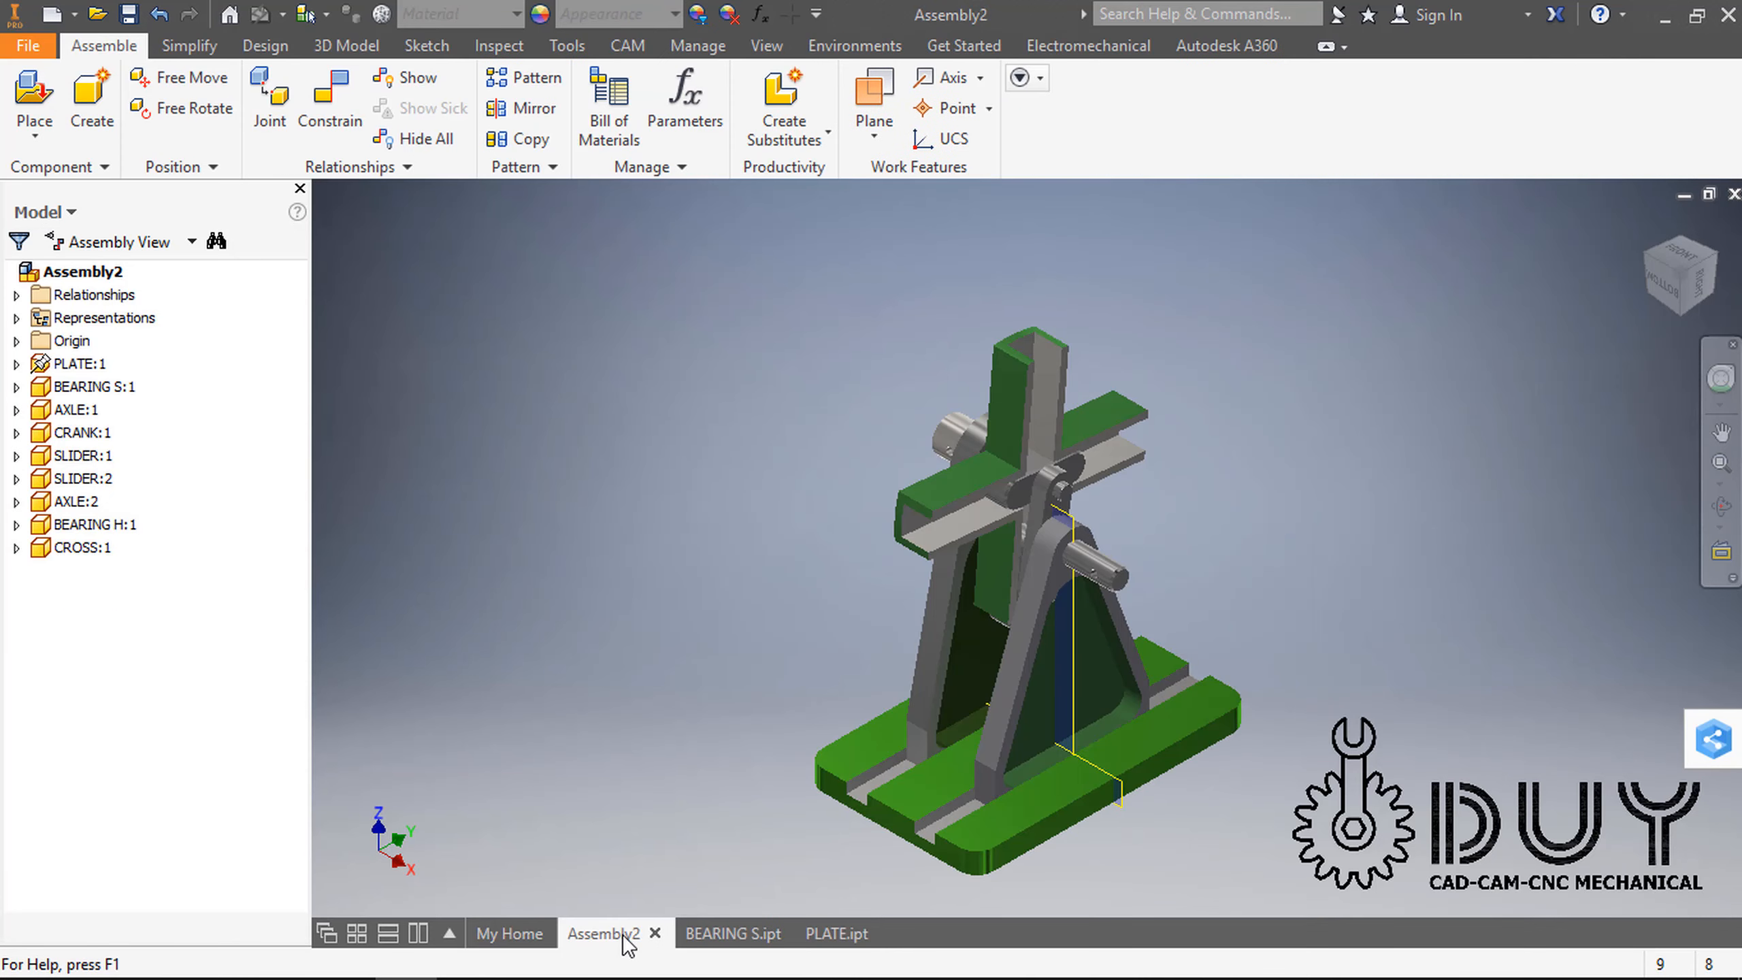
left_click(732, 939)
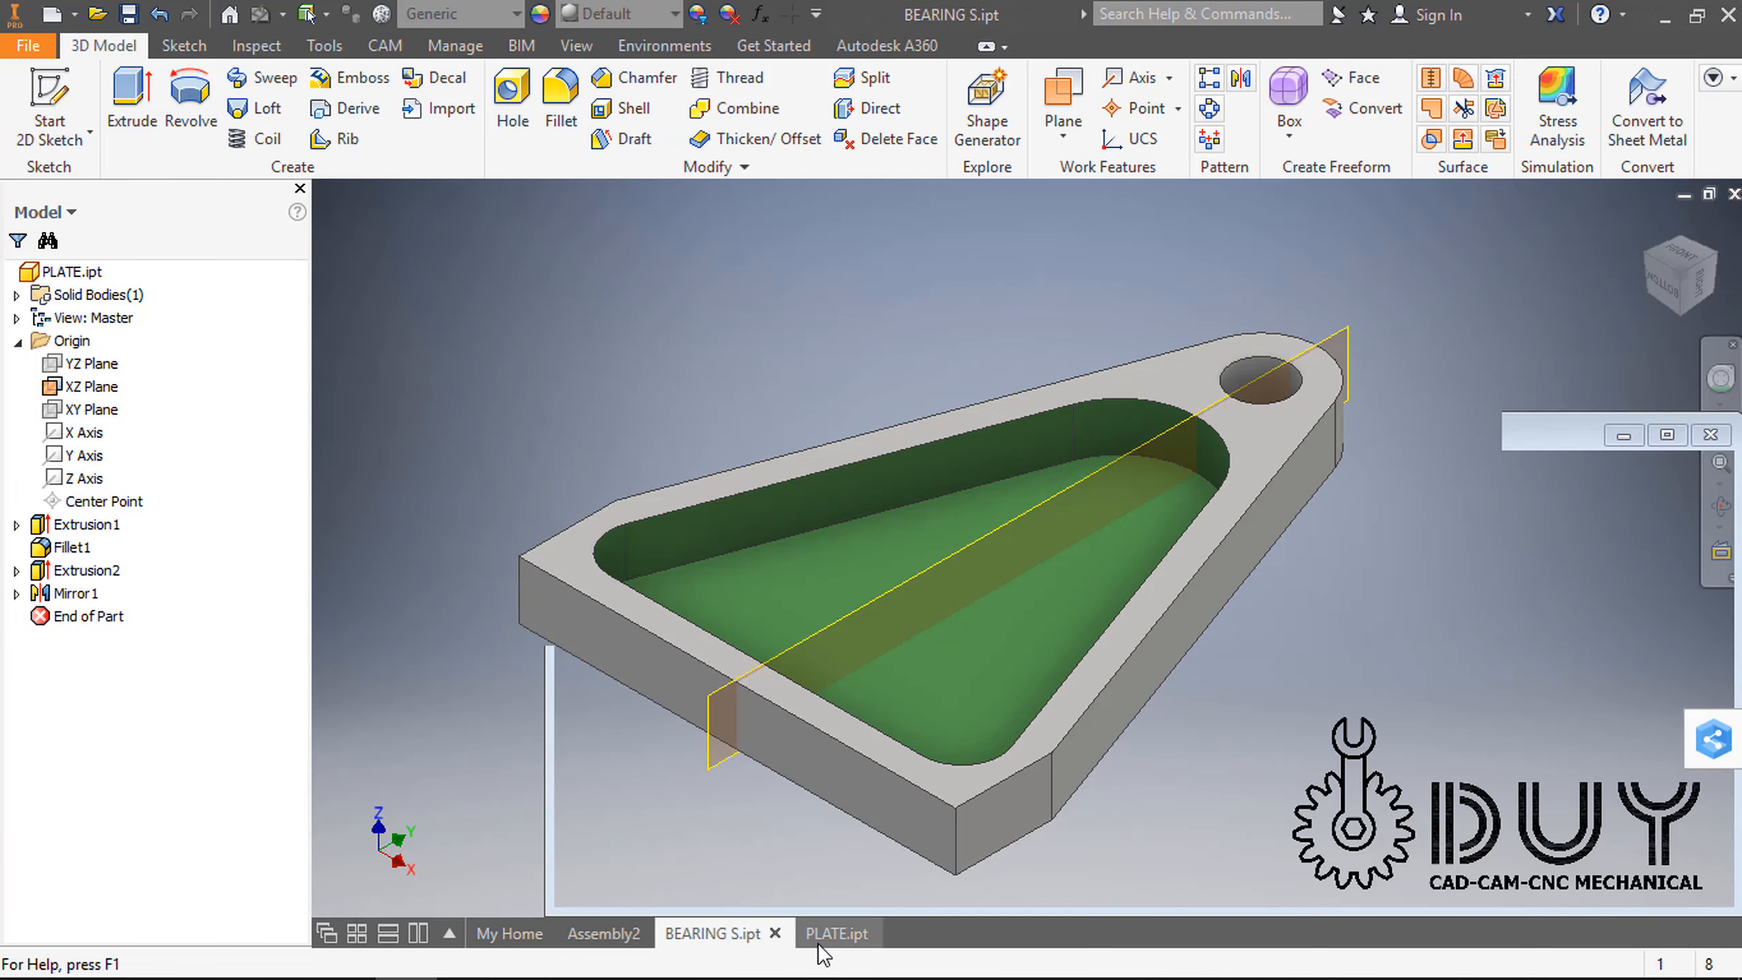
left_click(830, 934)
left_click(751, 939)
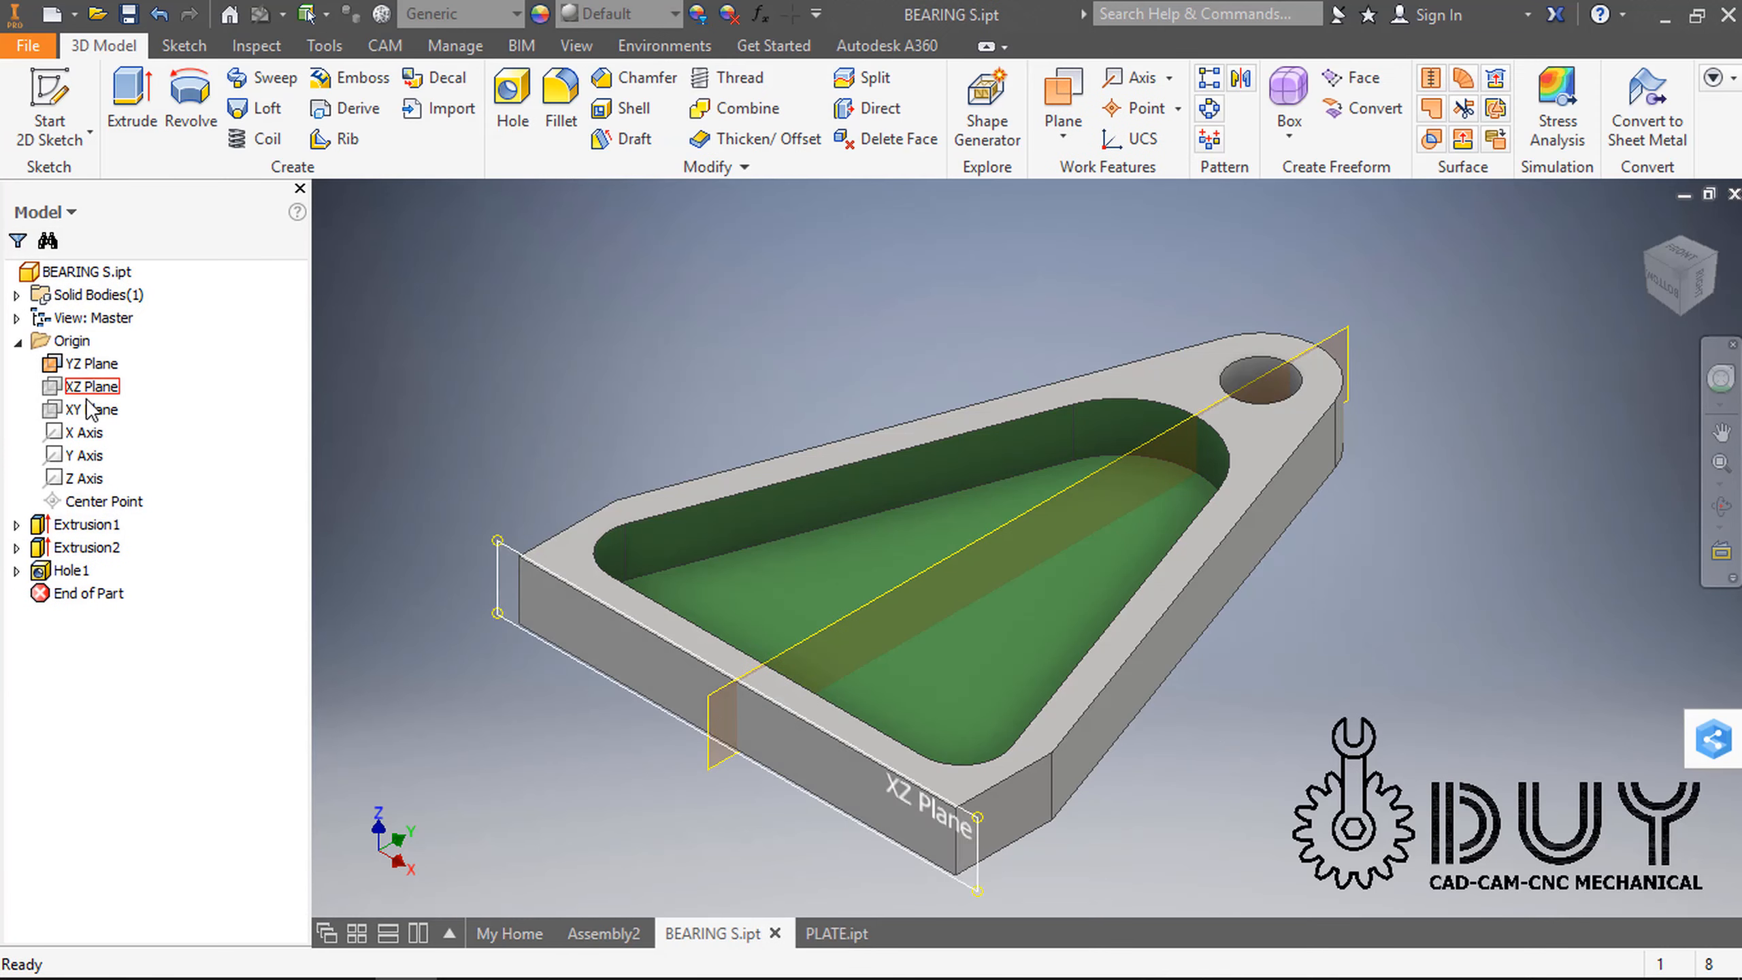
left_click(93, 364)
right_click(110, 365)
left_click(180, 533)
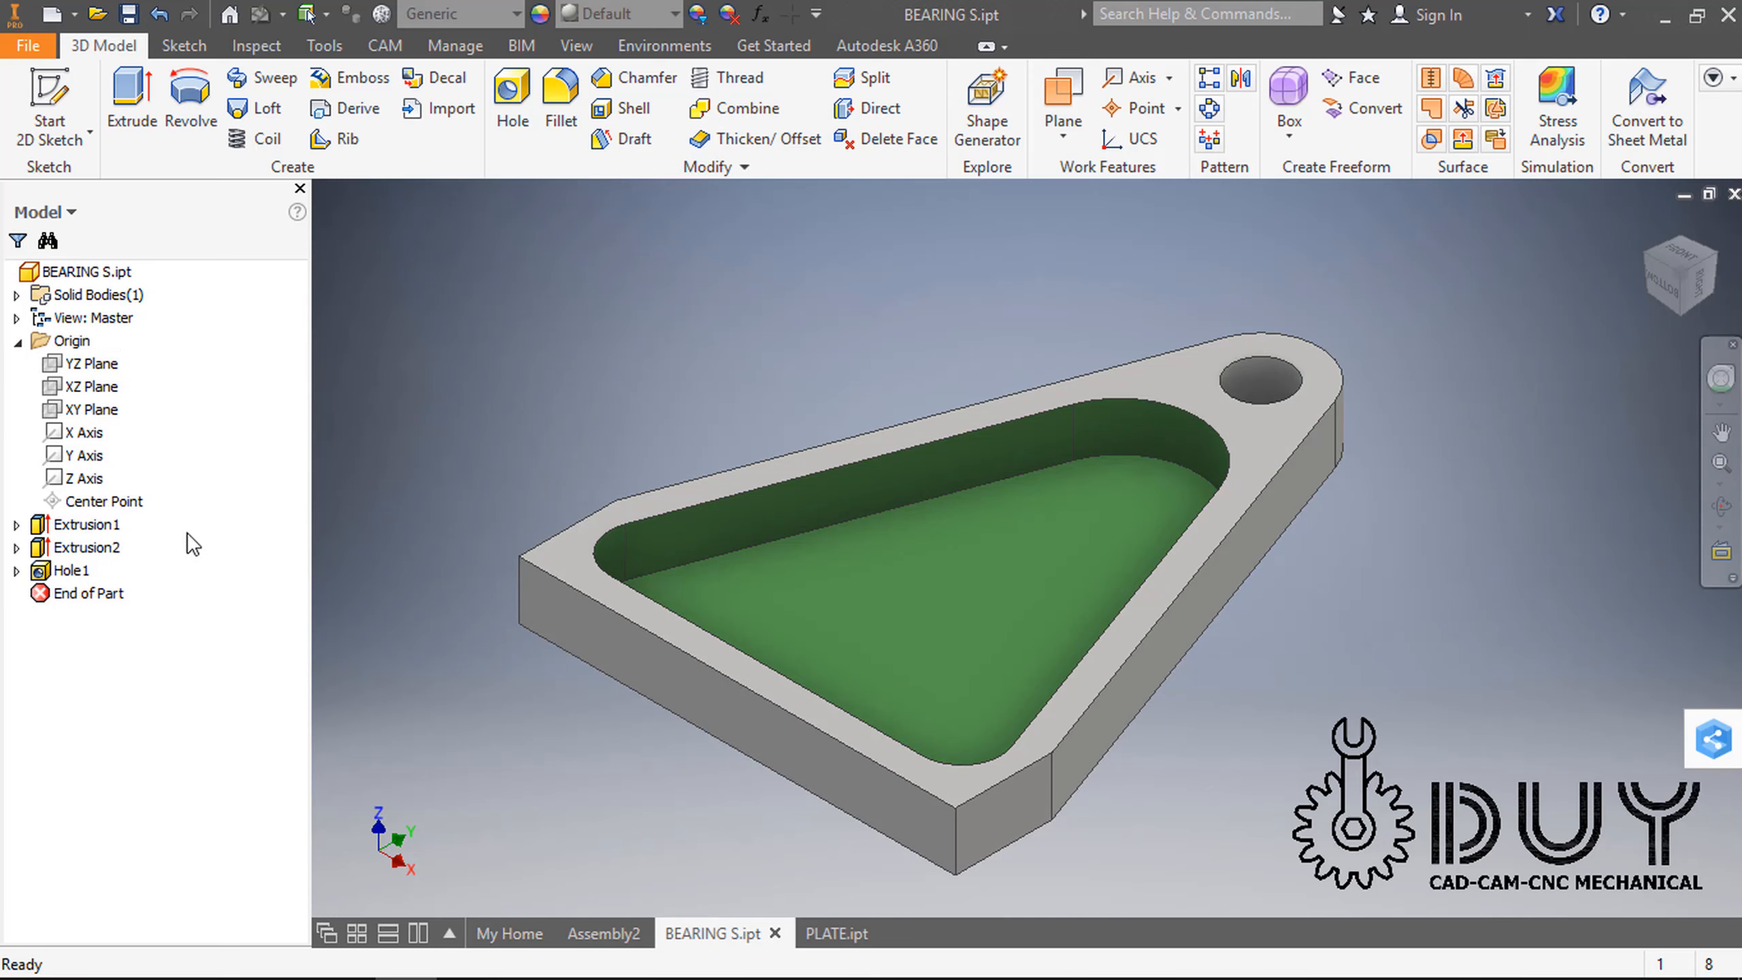
left_click(782, 933)
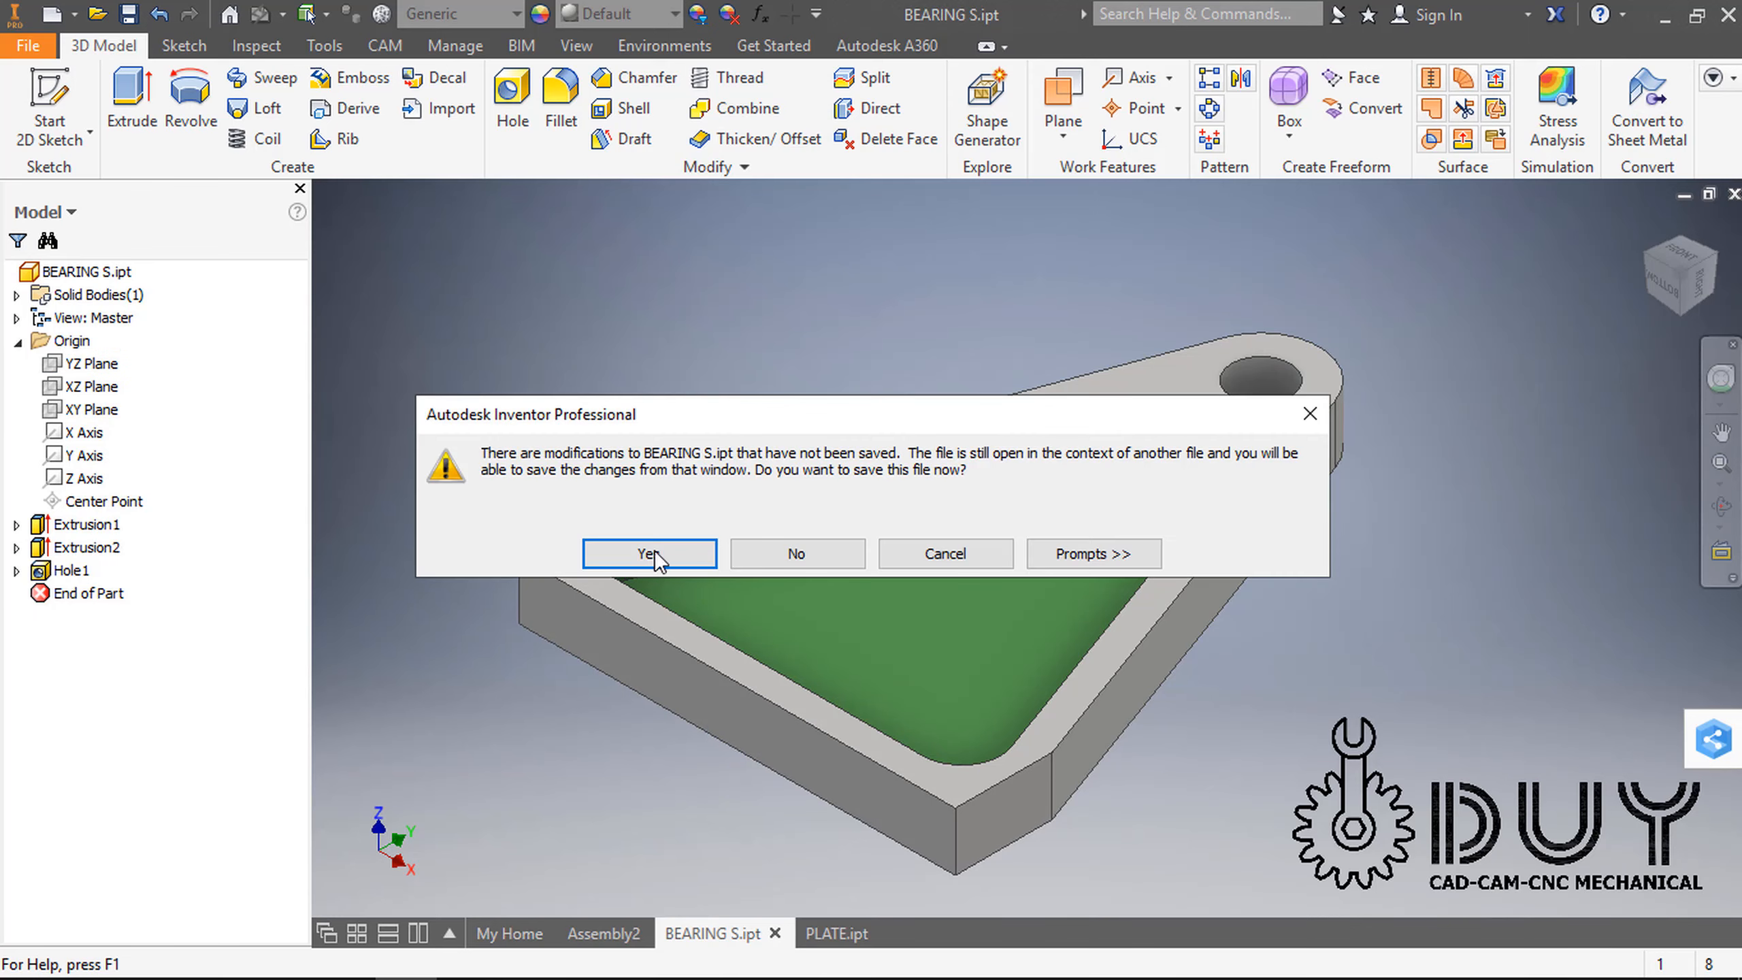
left_click(657, 548)
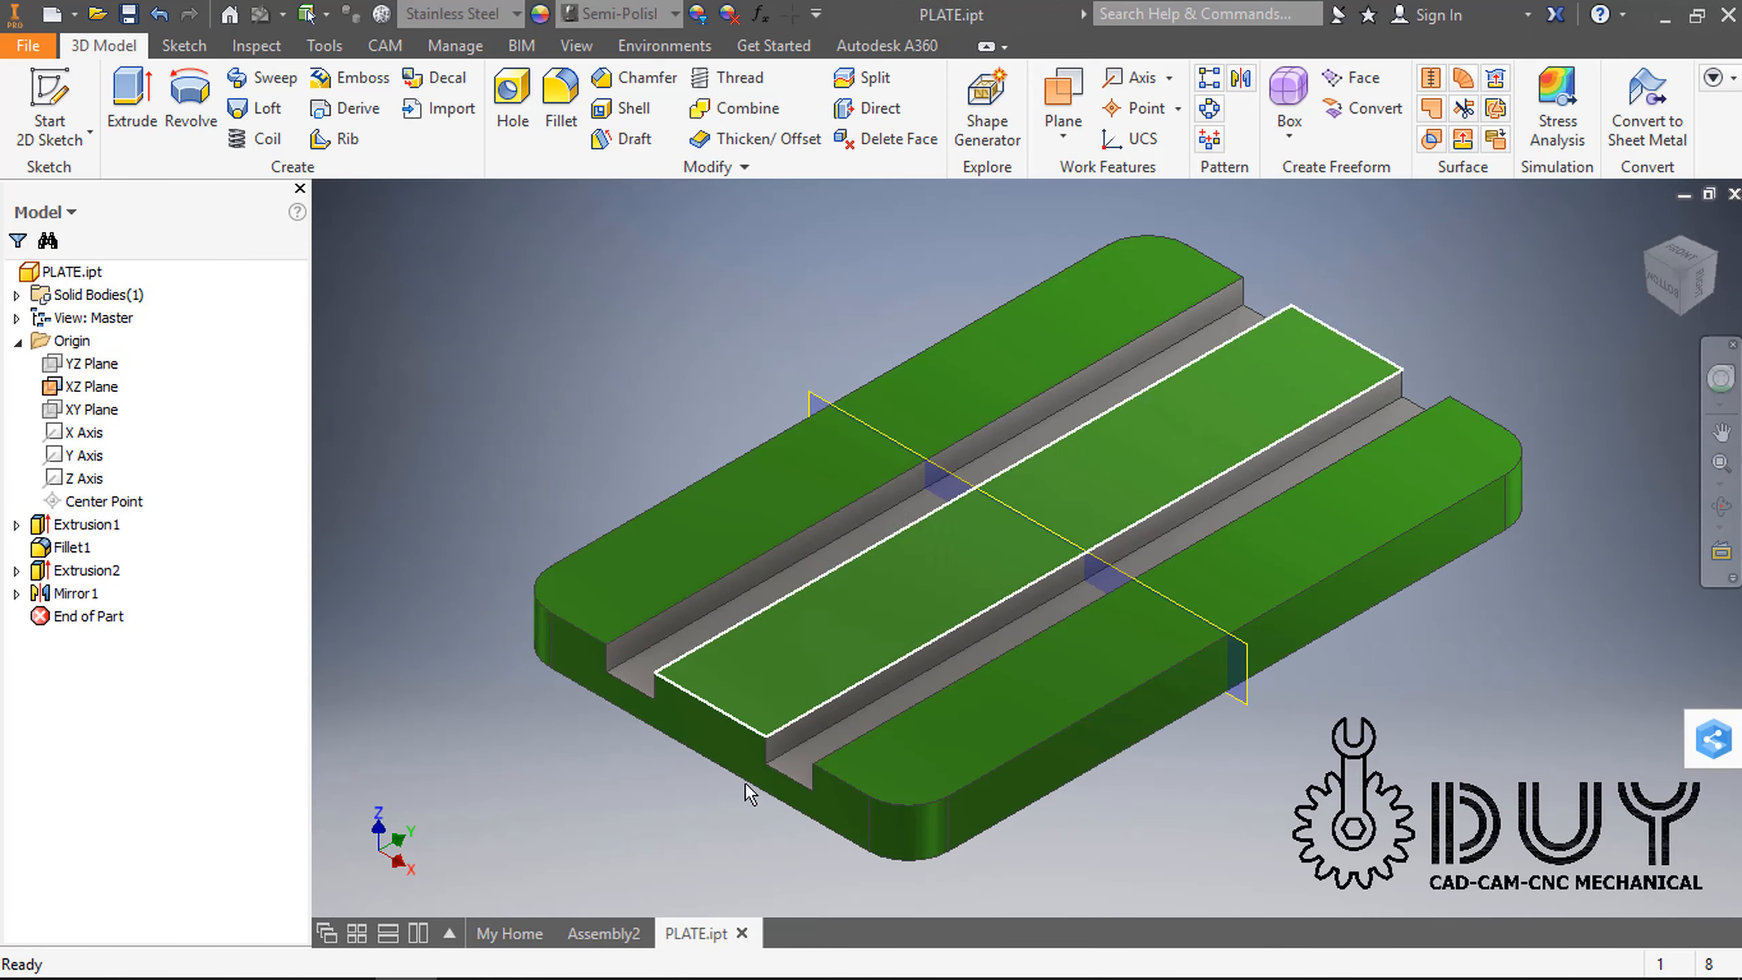
Step: Open the CRANK part from the assembly, make its XZ Plane visible and return to Assembly2
left_click(605, 935)
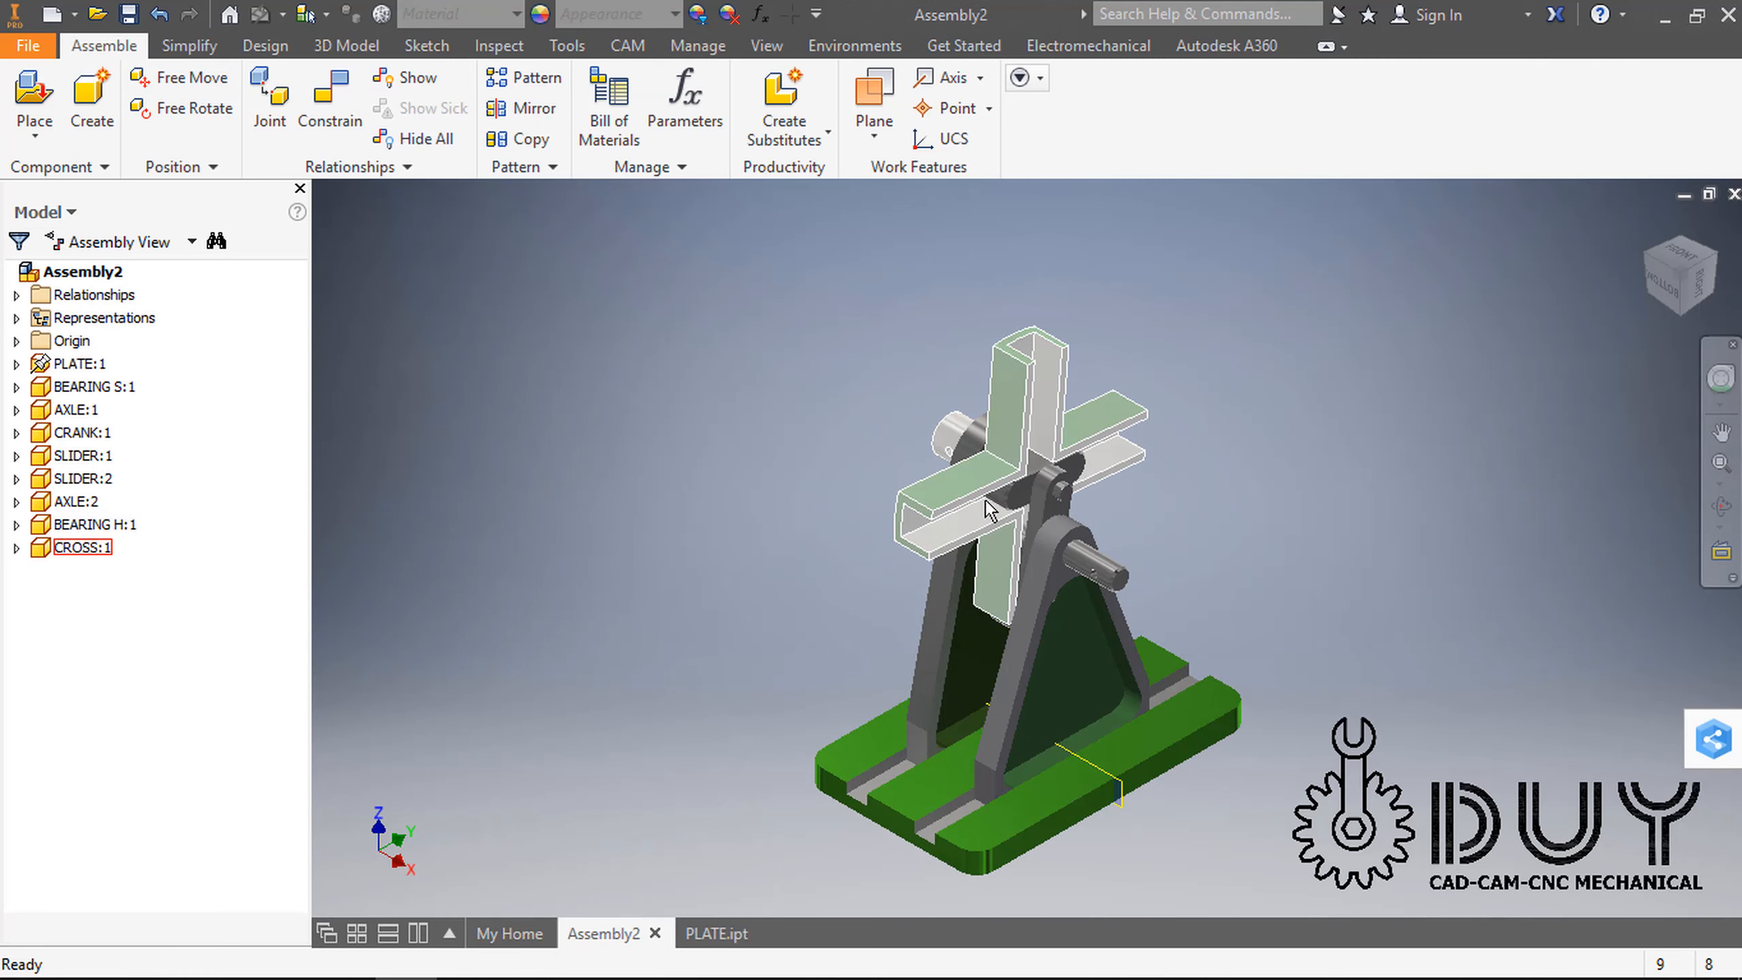
scroll(1007, 531, "down", 5)
left_click(984, 571)
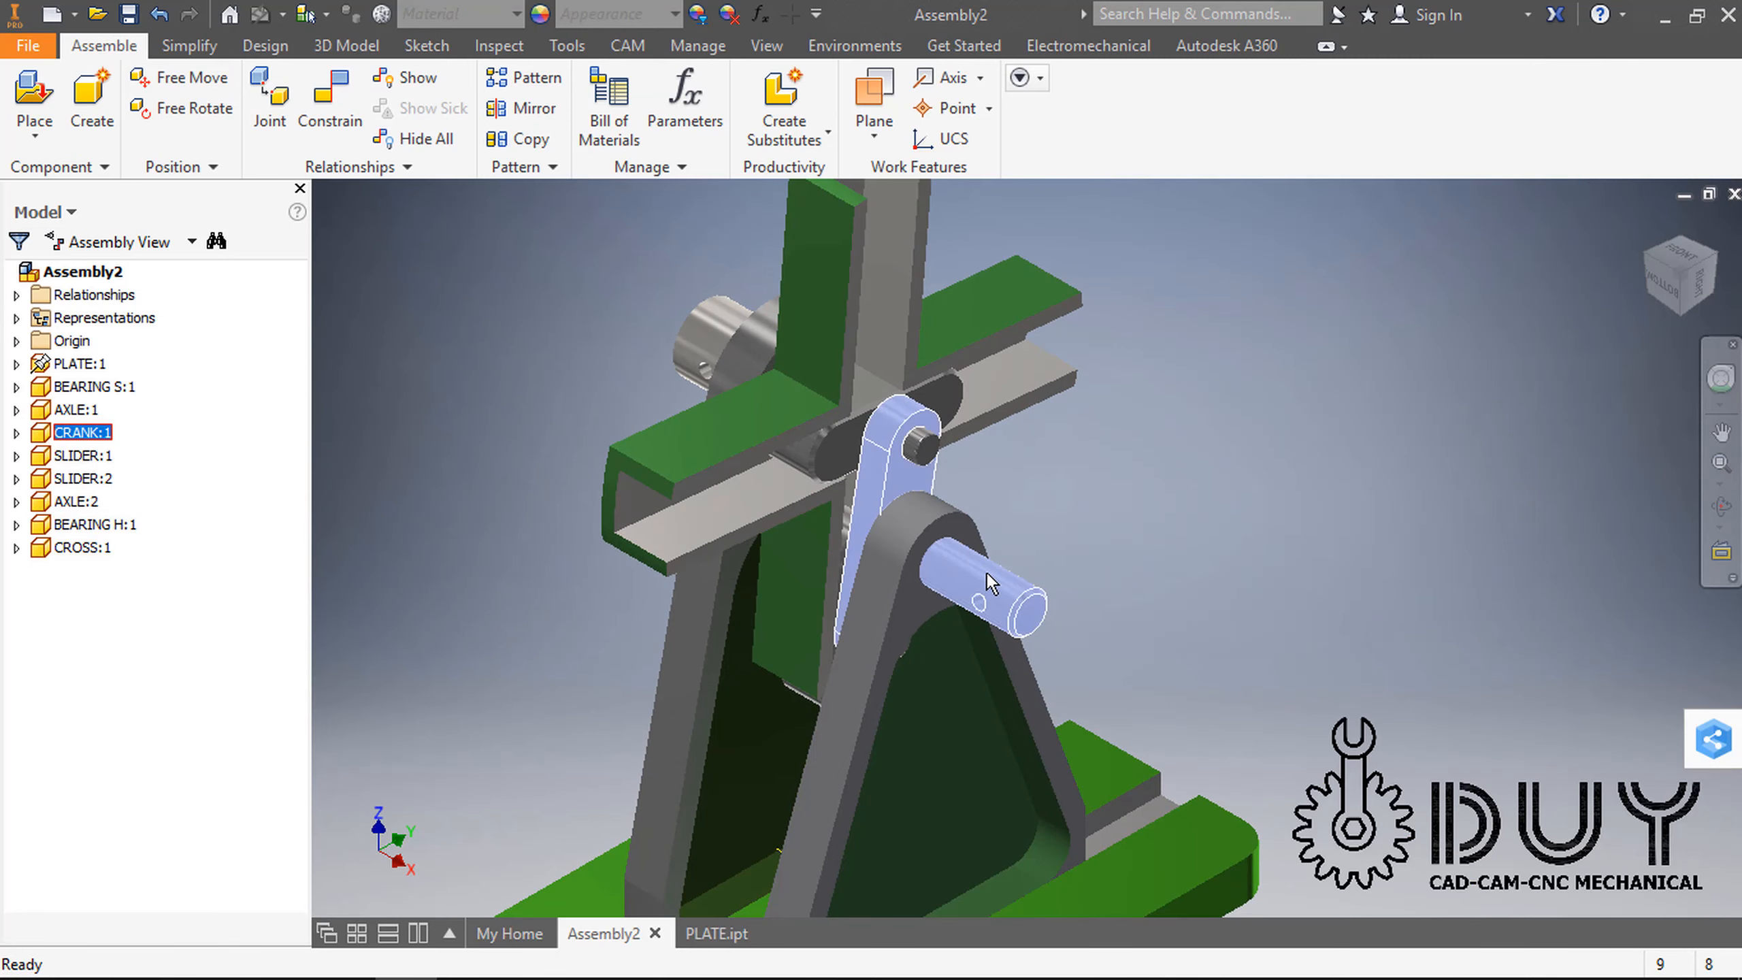
right_click(986, 572)
left_click(981, 50)
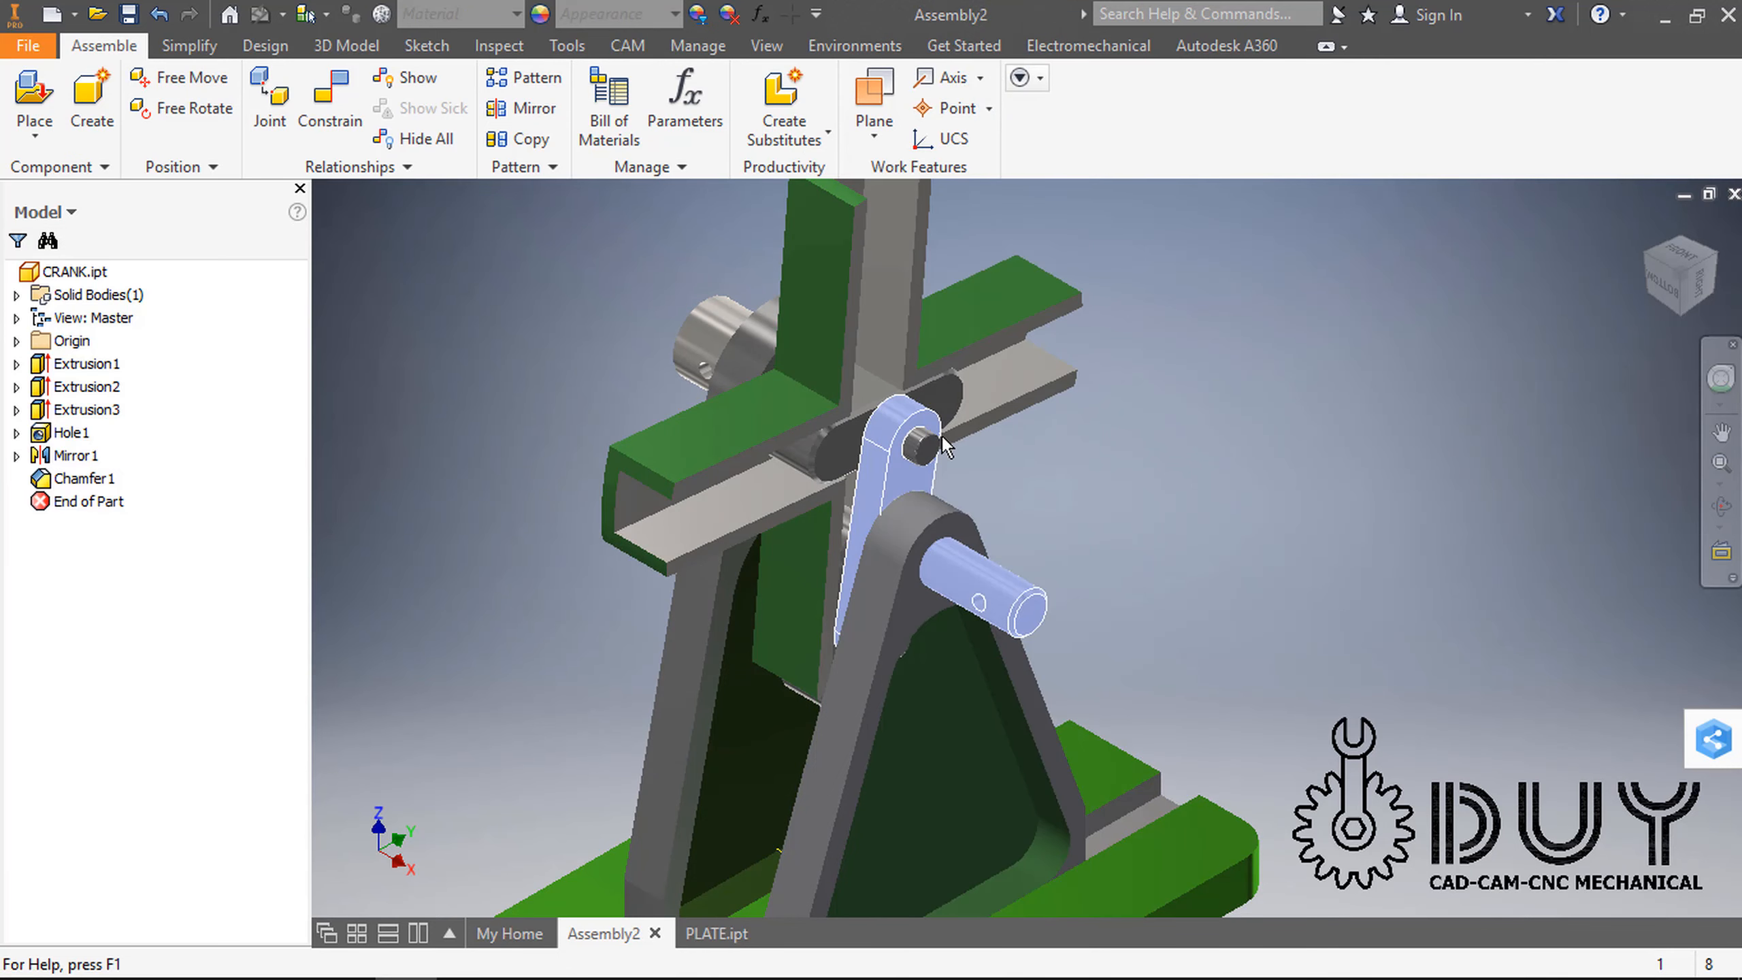
left_click(17, 340)
left_click(110, 387)
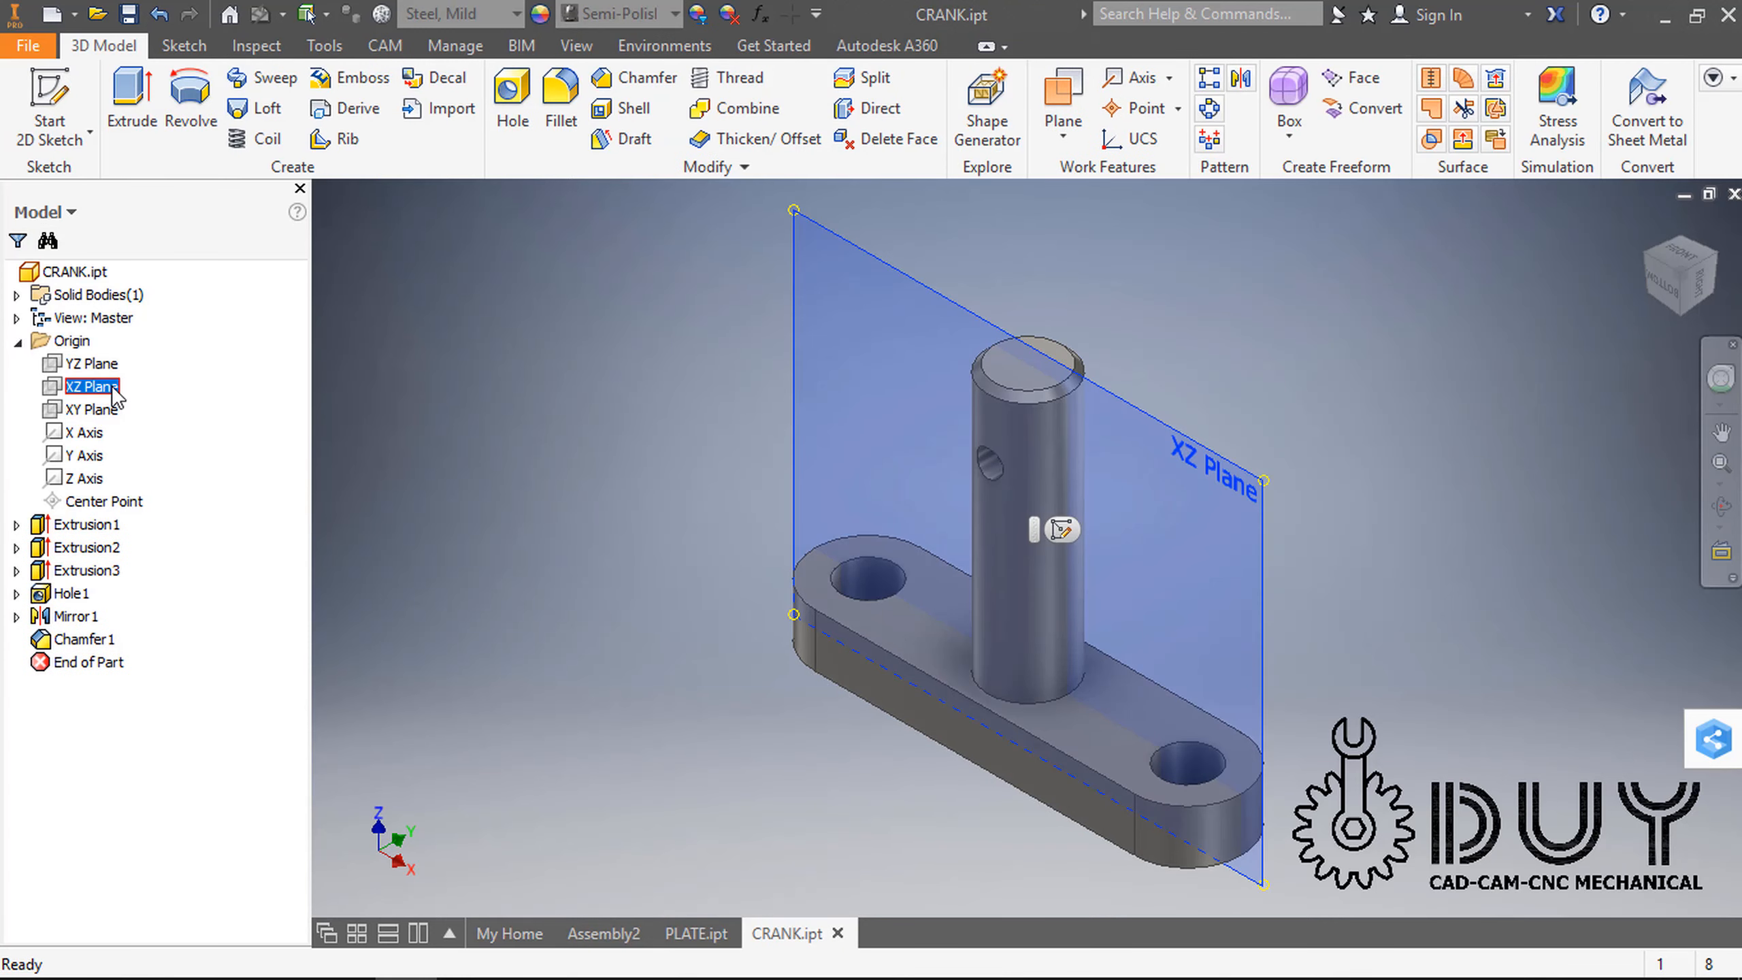
right_click(115, 395)
left_click(274, 548)
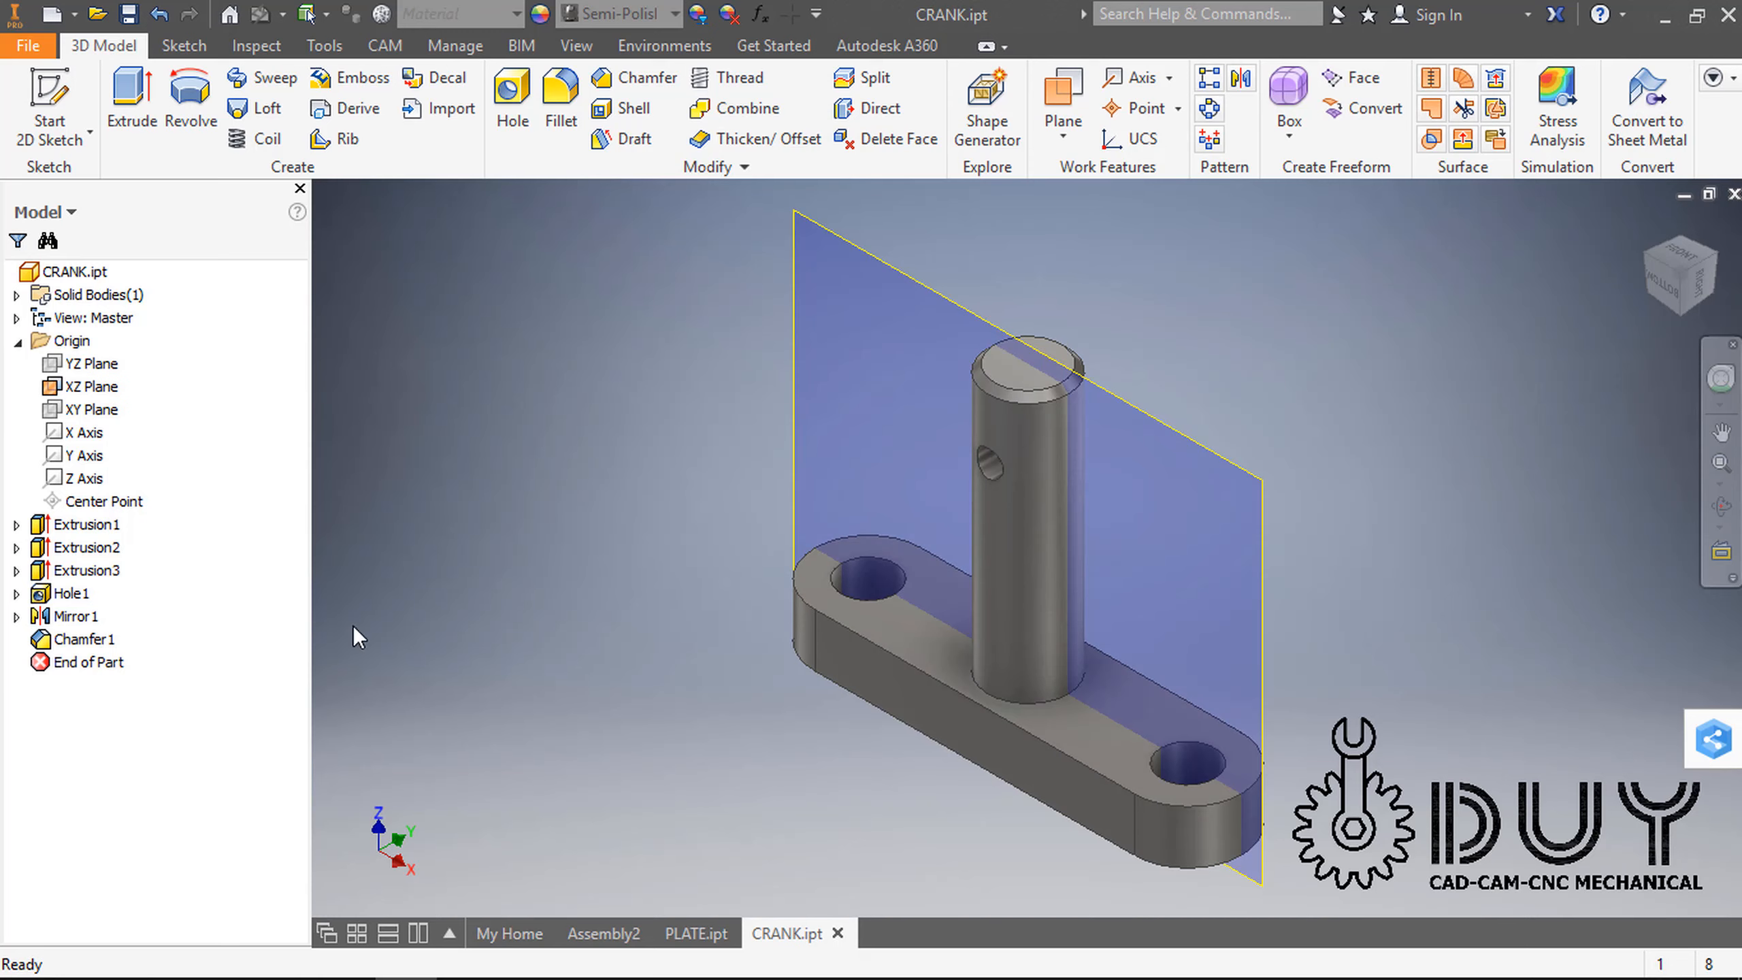
left_click(598, 935)
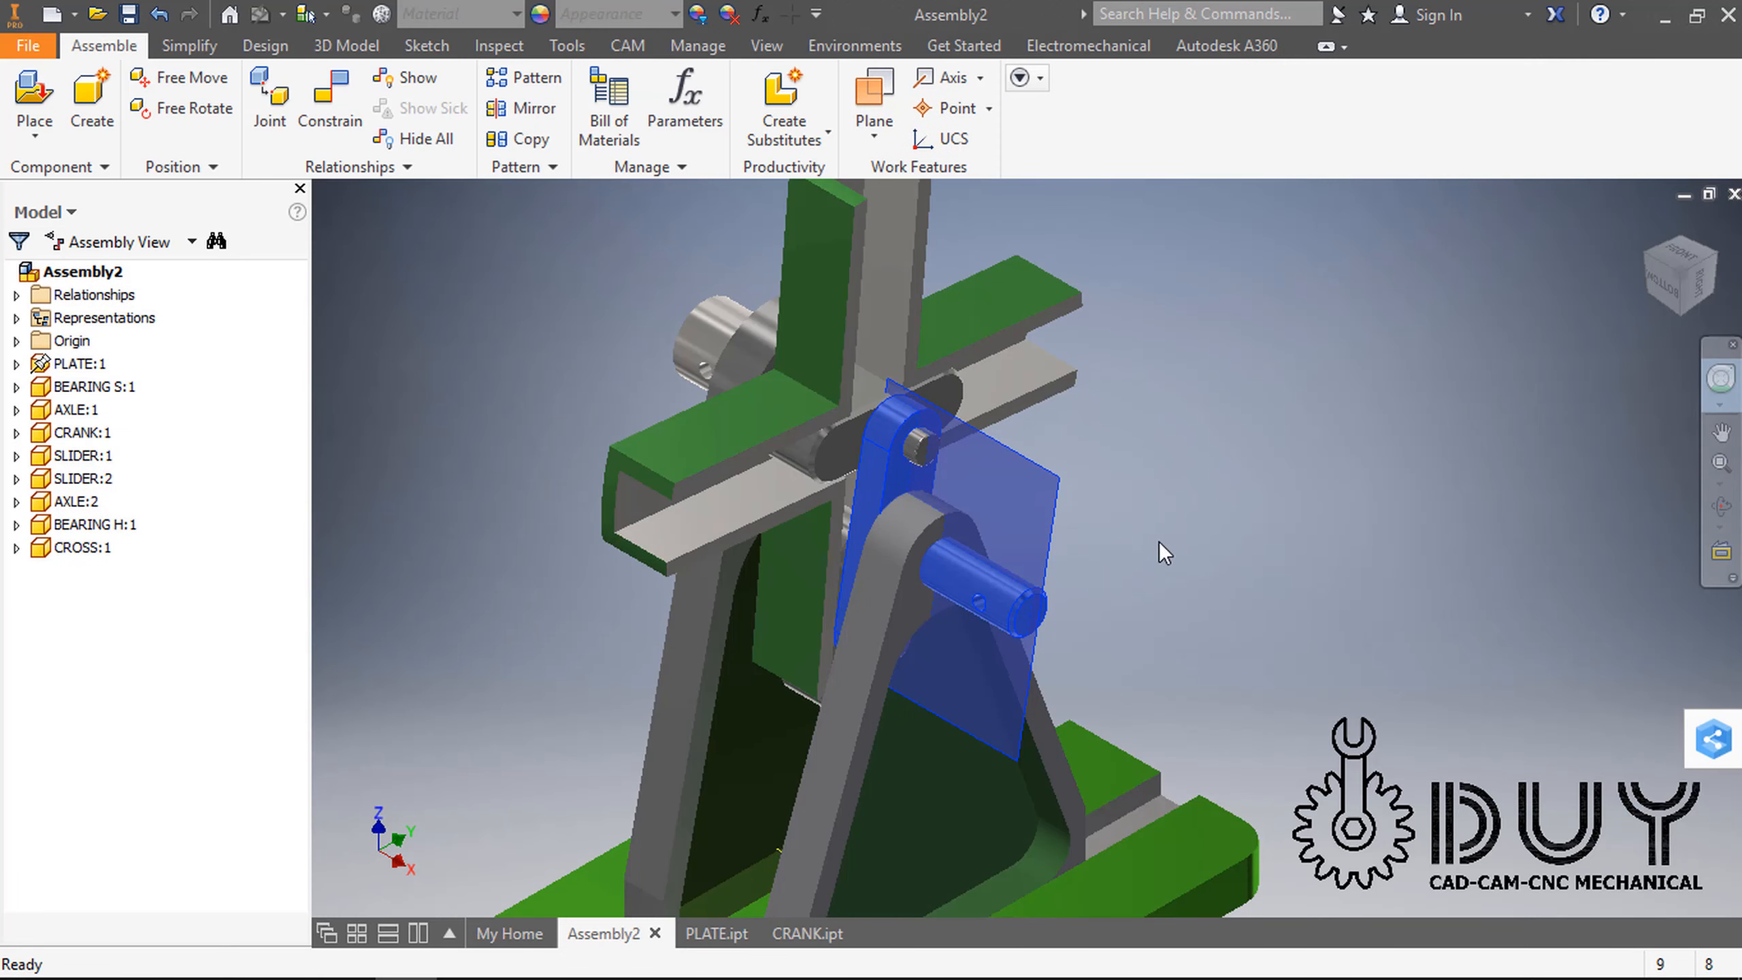
Step: Constrain the crank's XZ Plane to the plate's XZ Plane with a 0.00 deg angle, using the crank shaft as reference vector
scroll(1270, 502, "down", 4)
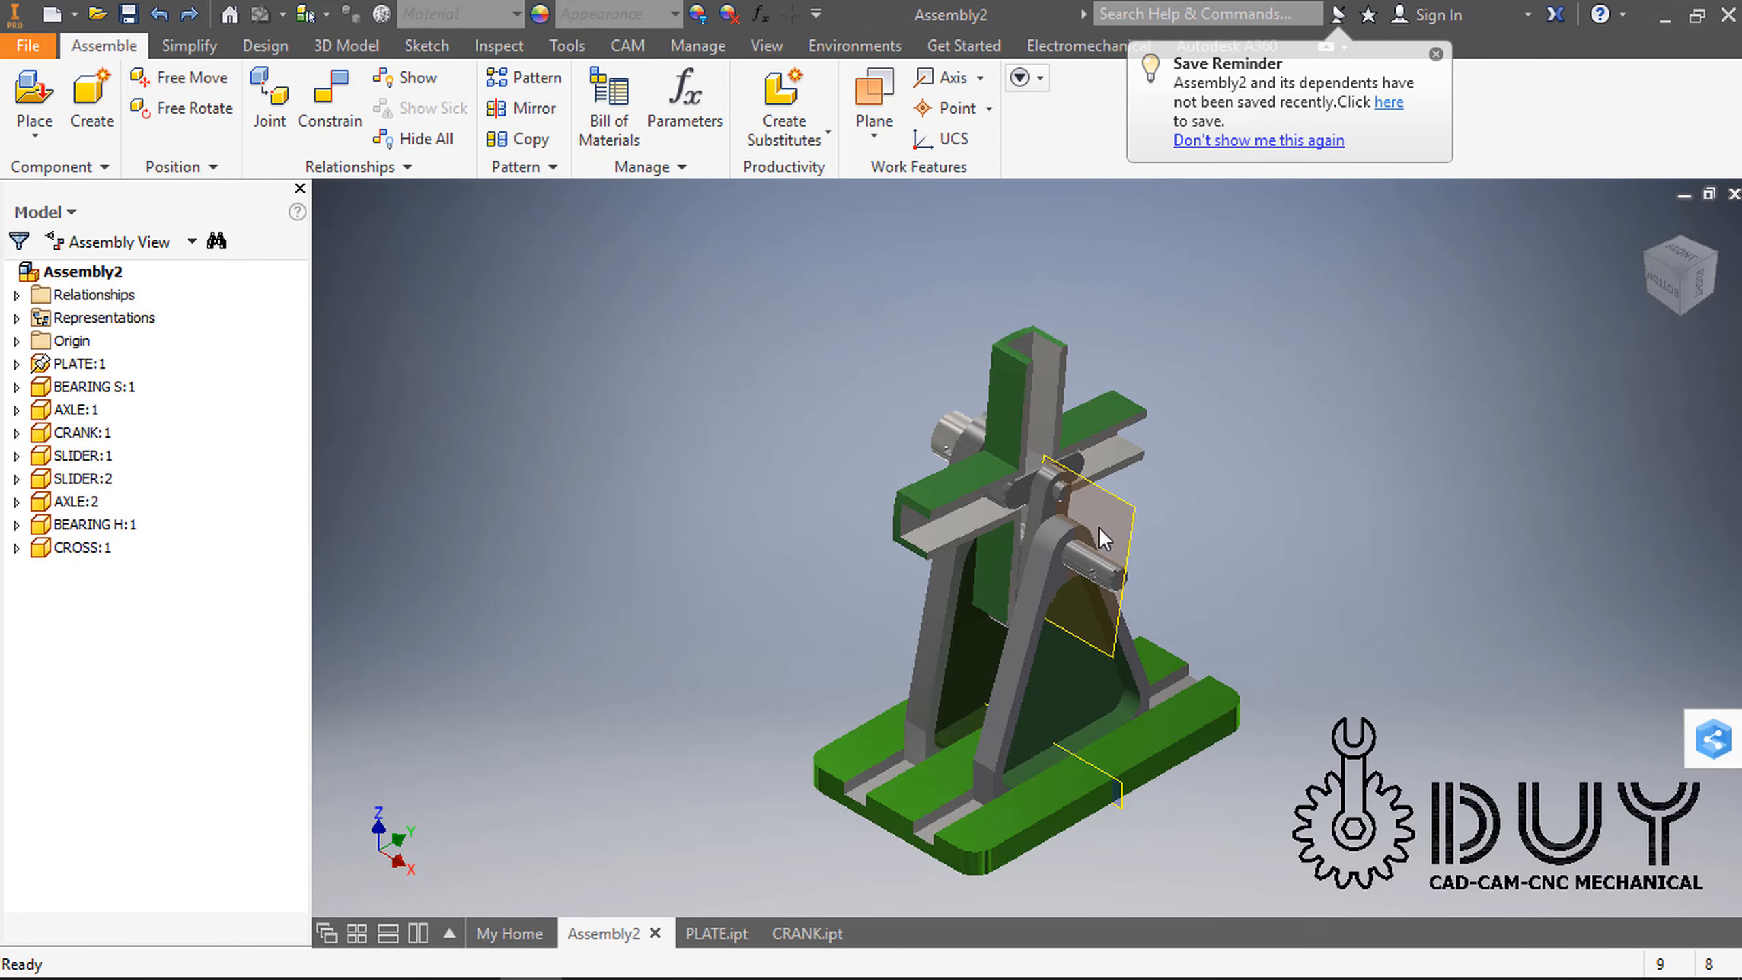
right_click(762, 474)
key("Escape")
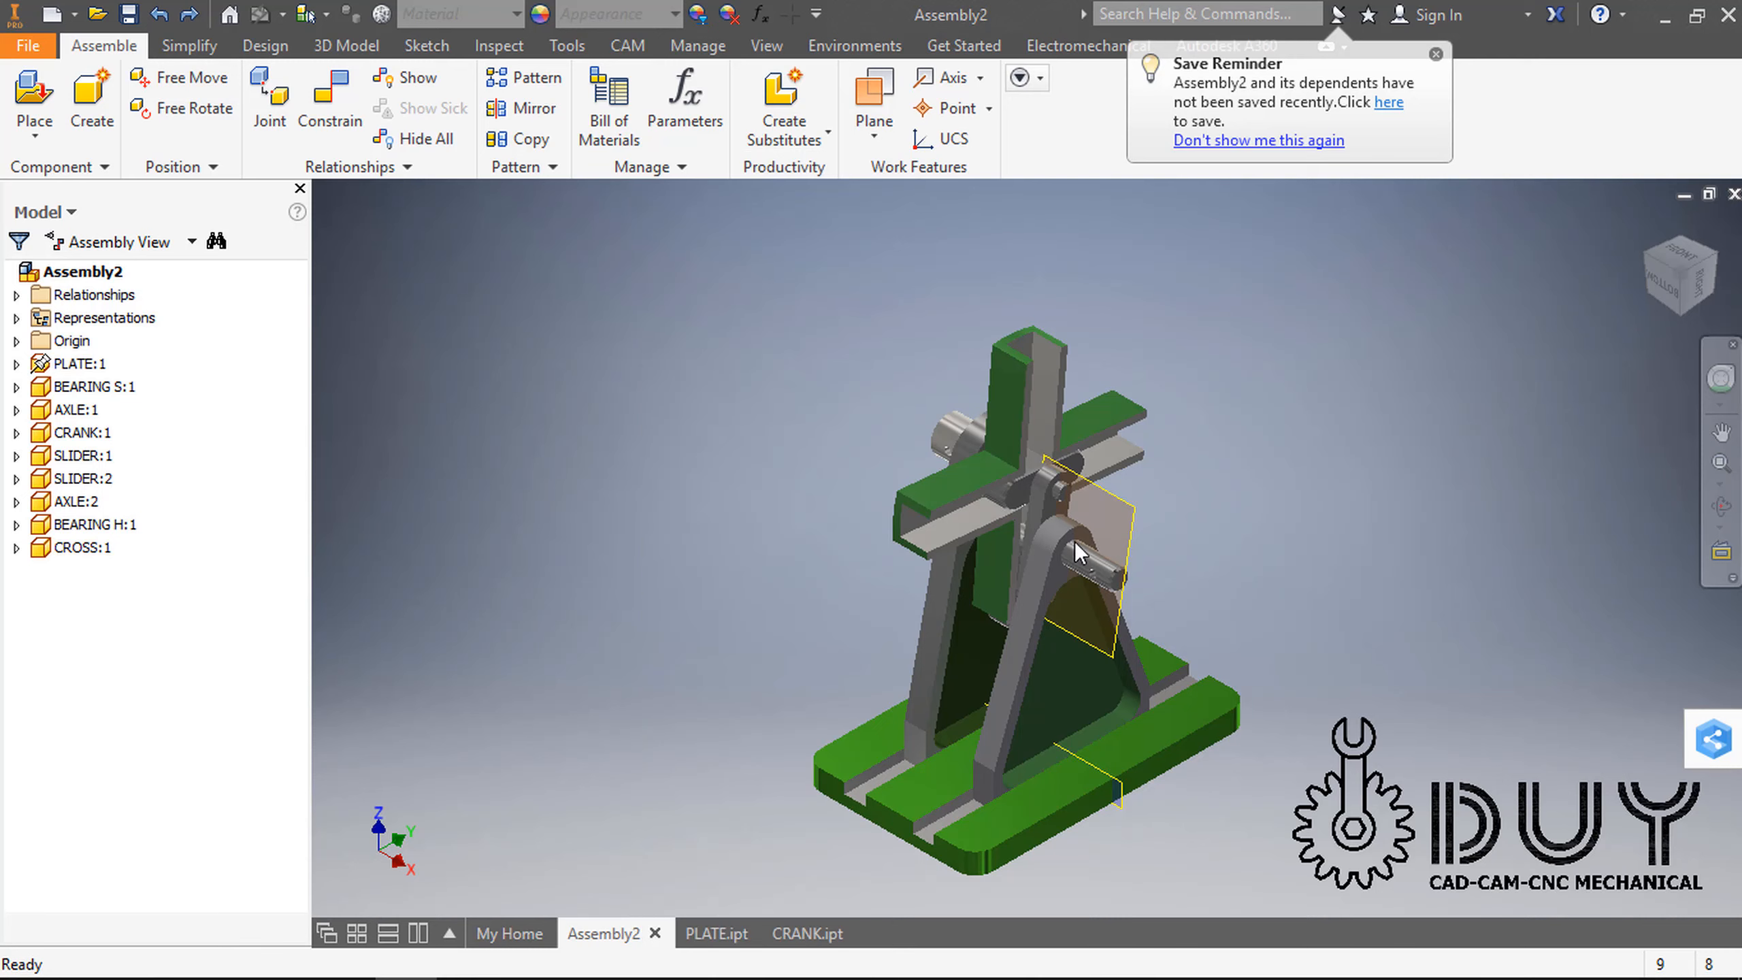
key("c")
left_click(1128, 549)
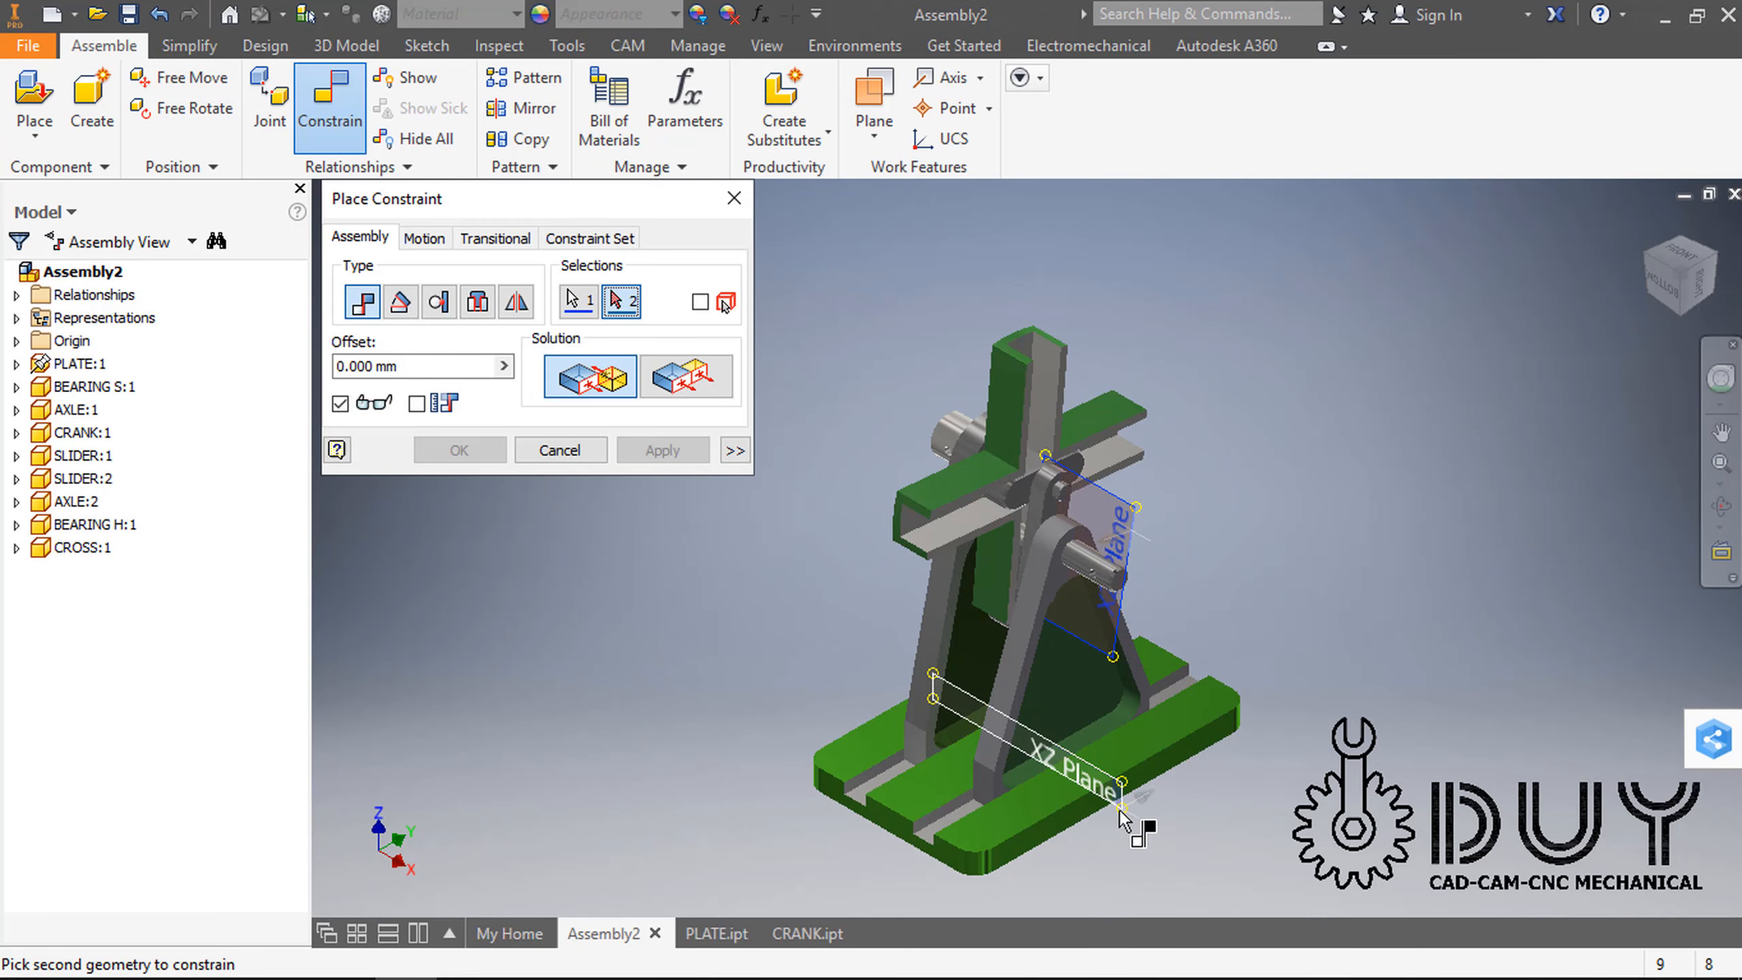
left_click(400, 302)
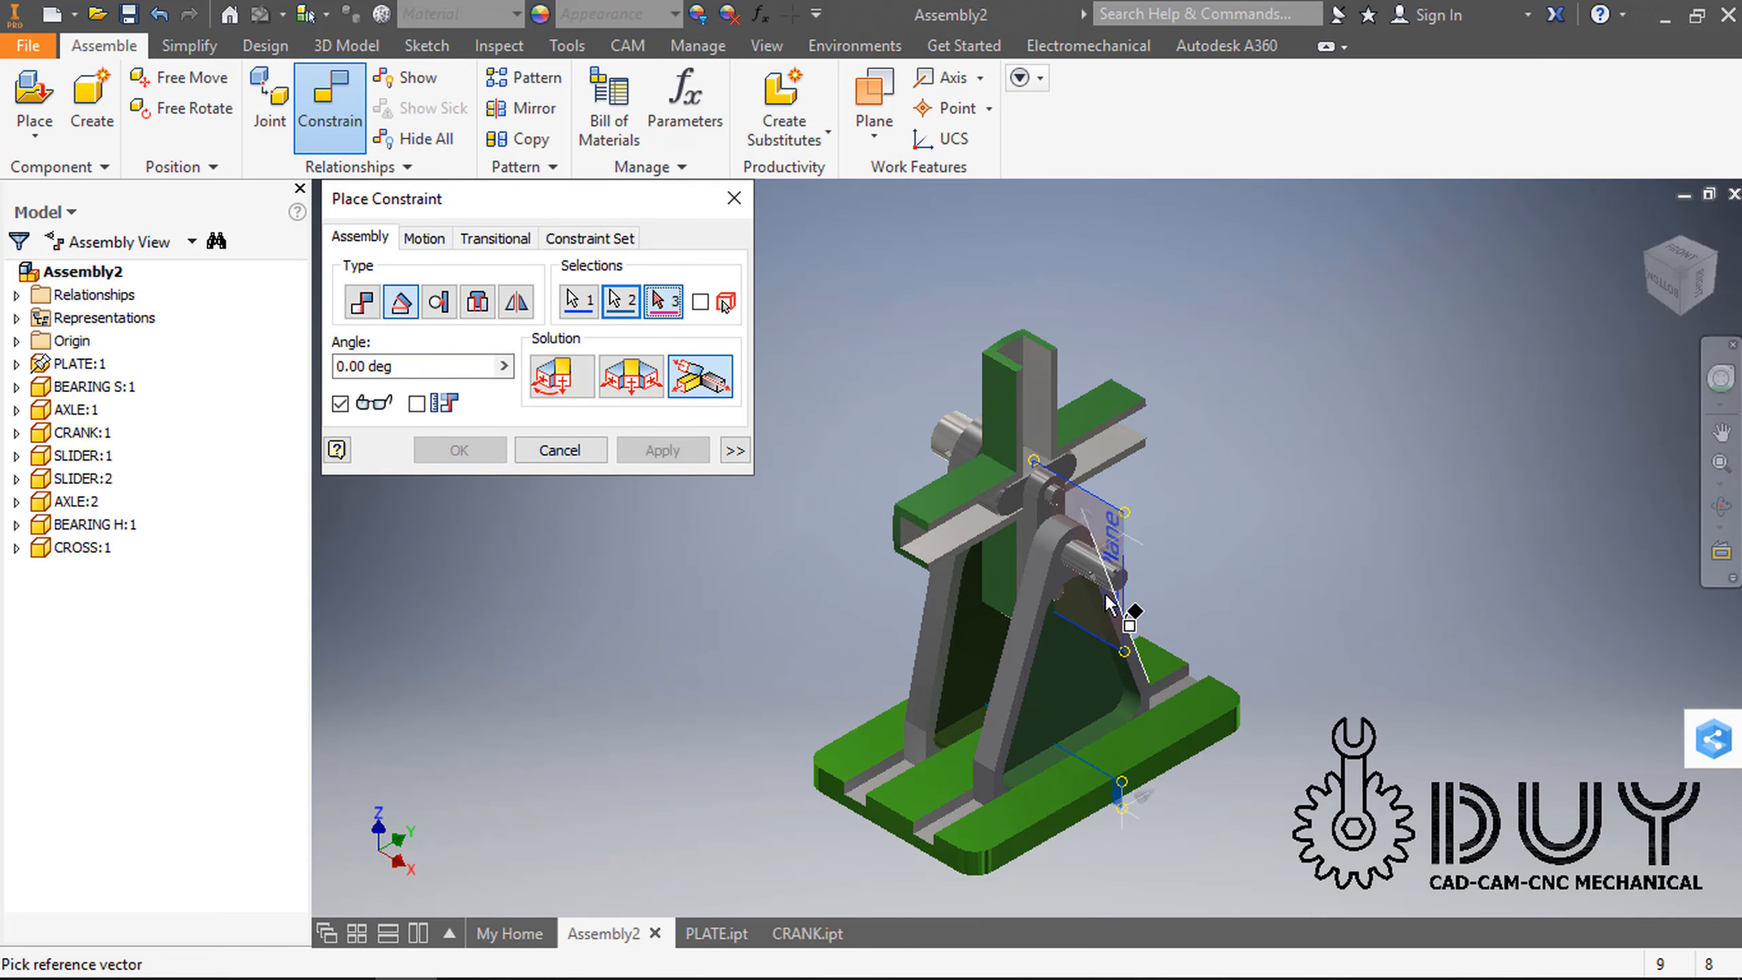
left_click(1092, 573)
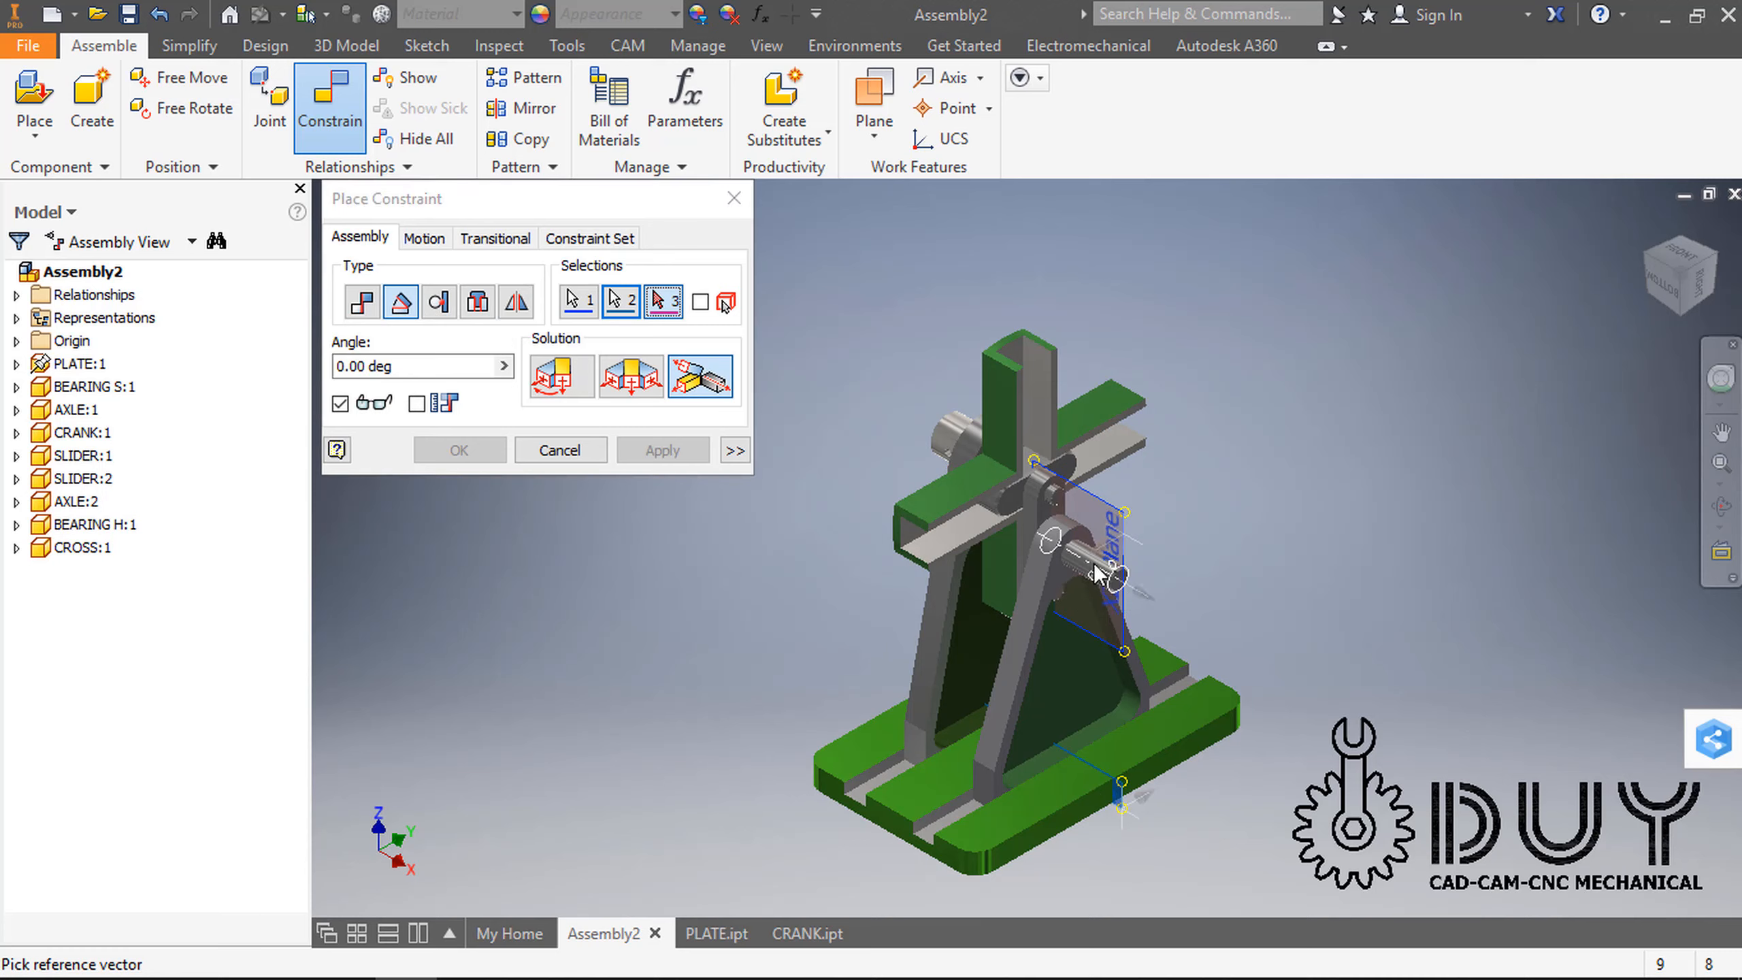
left_click(662, 451)
left_click(558, 452)
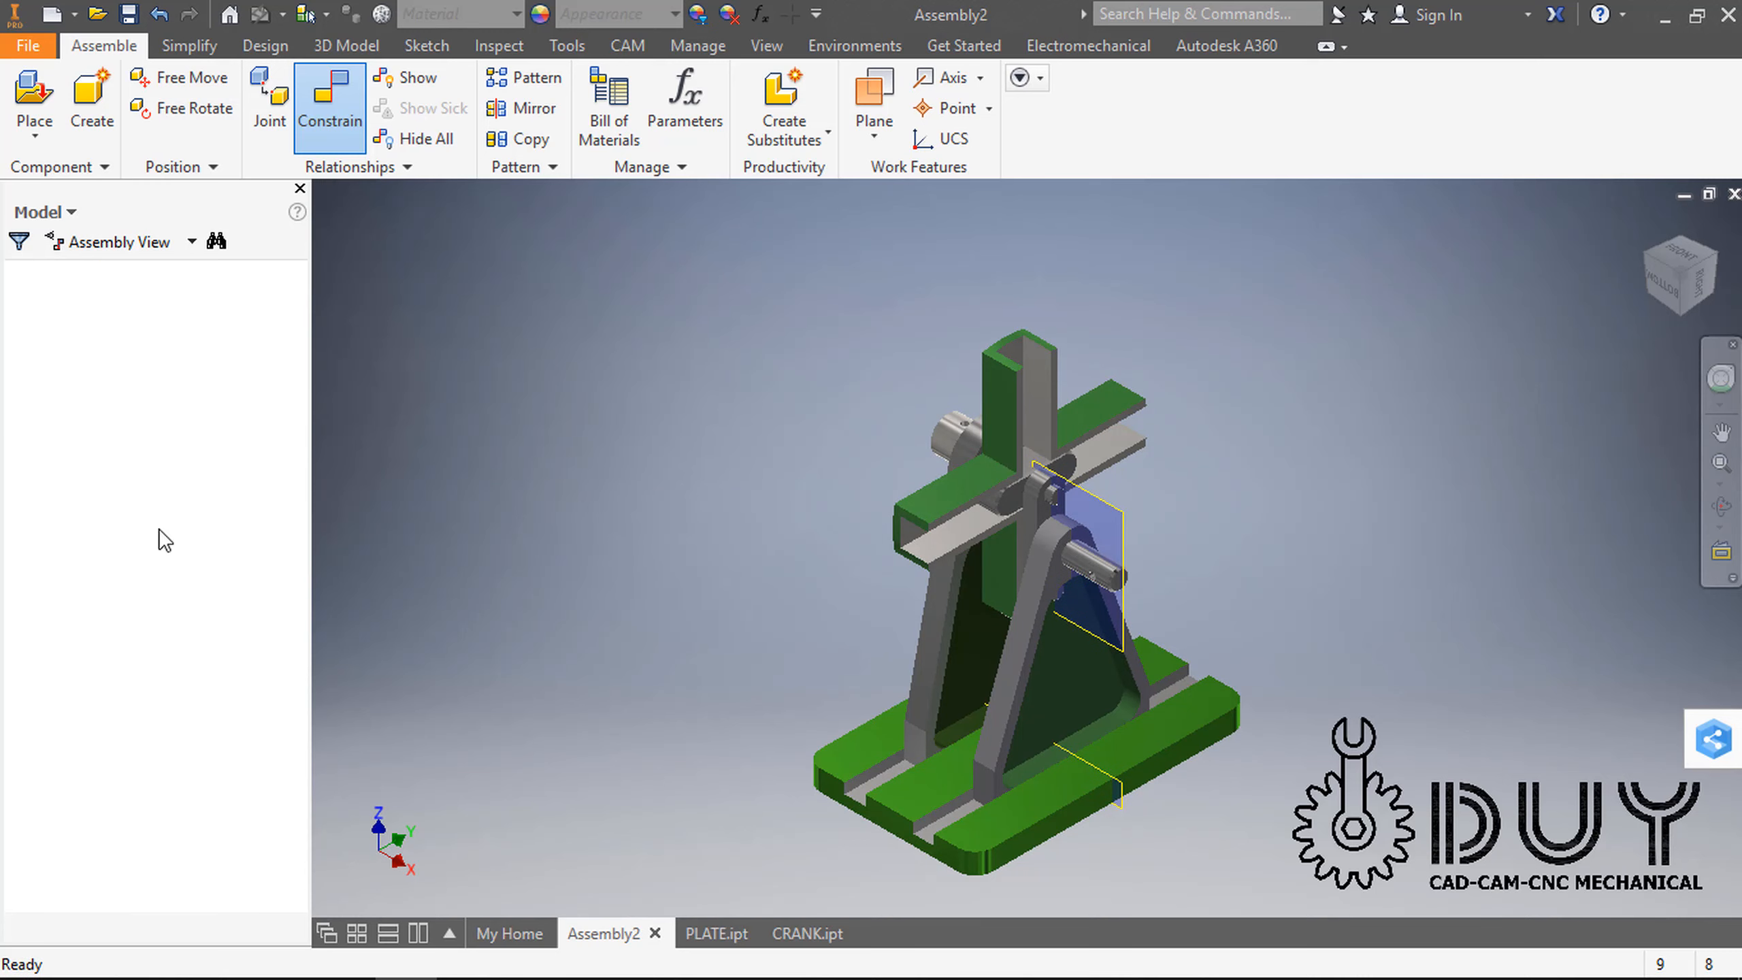
Step: Rename the angle constraint listed under PLATE:1 to QUAY
left_click(17, 548)
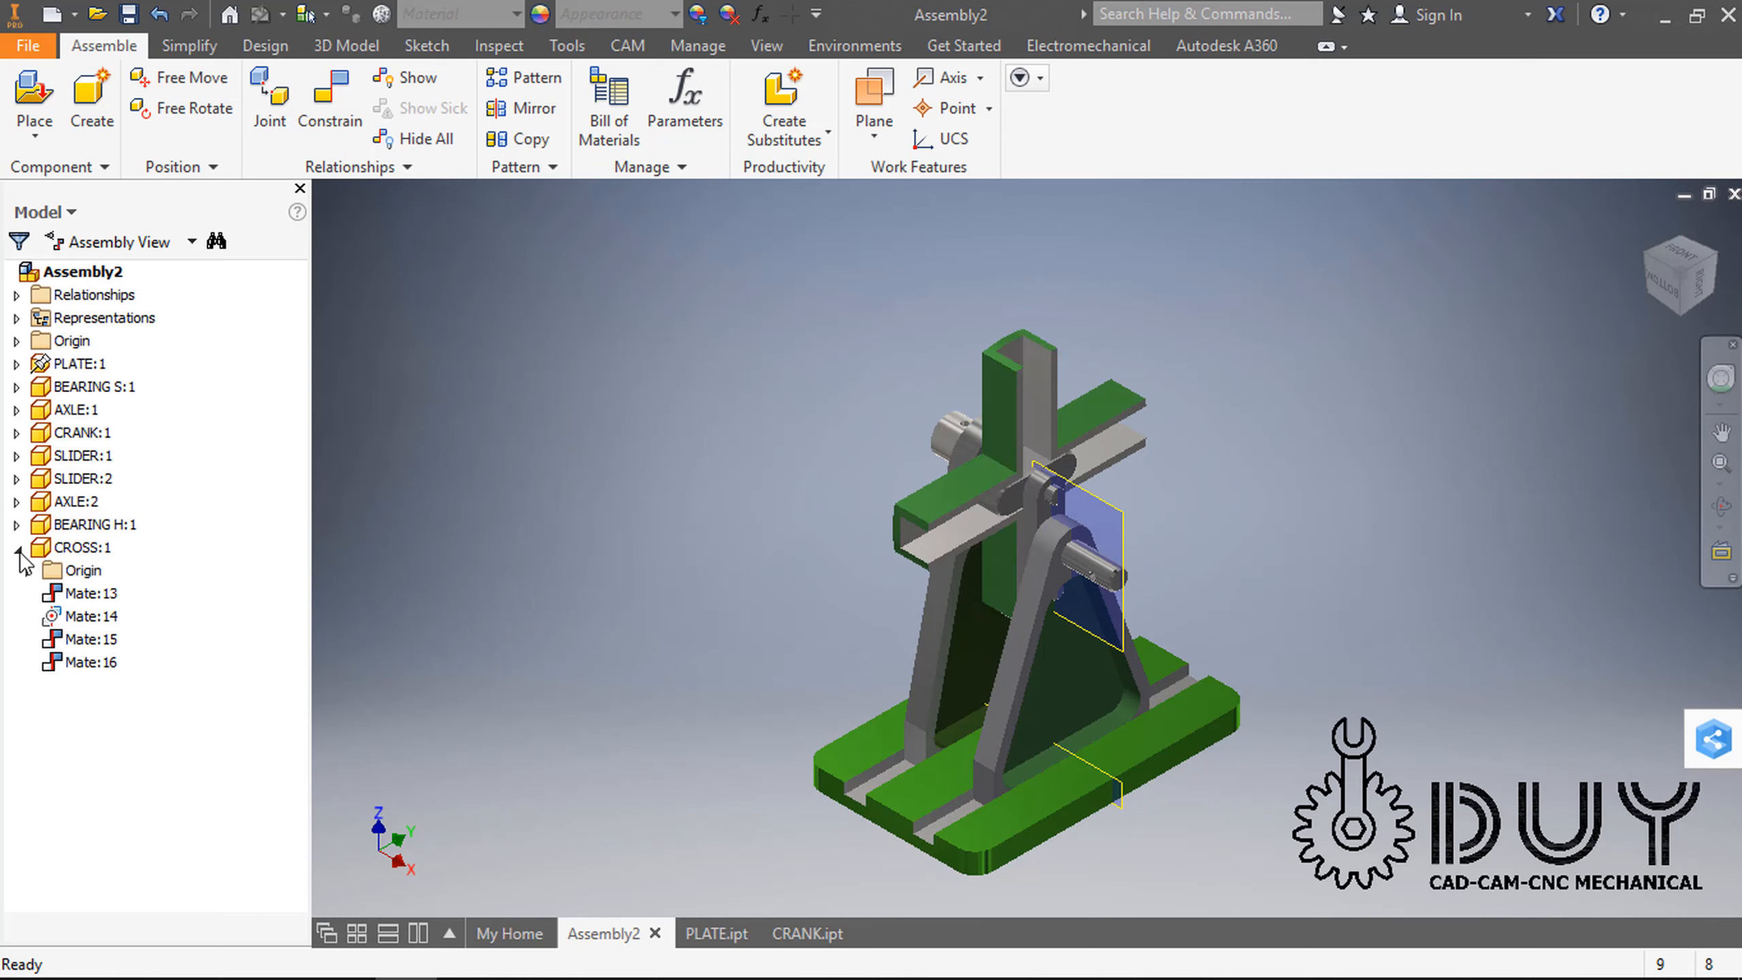
left_click(27, 570)
left_click(19, 549)
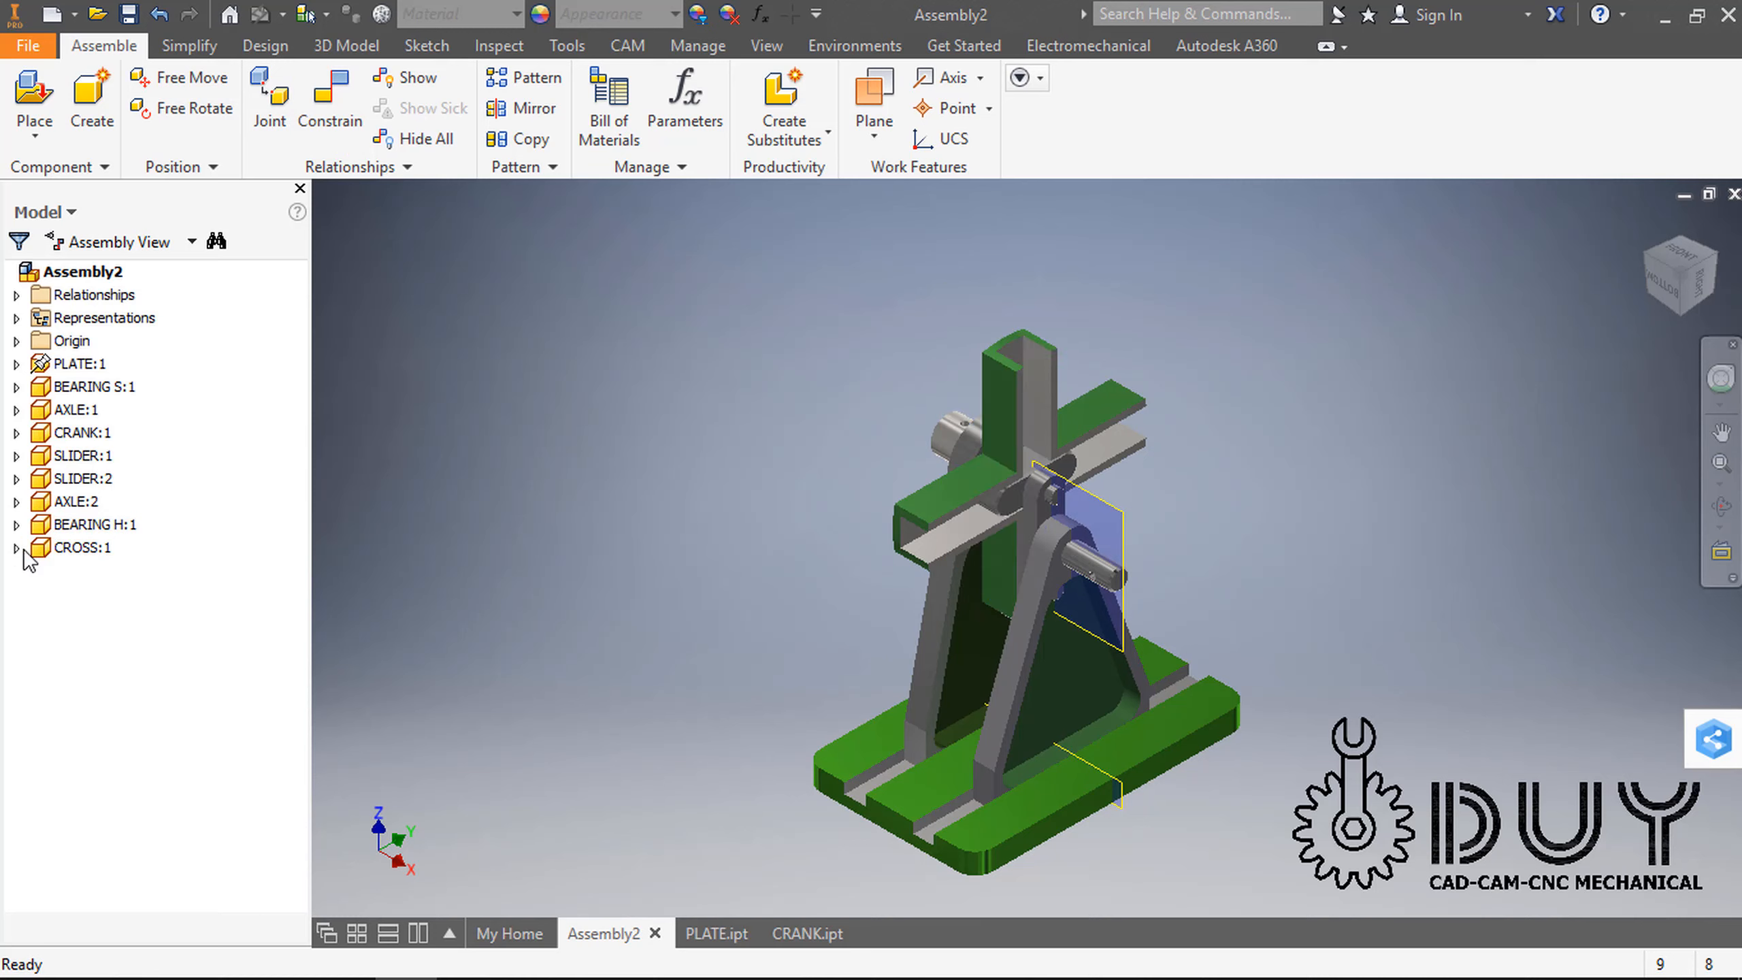
left_click(18, 364)
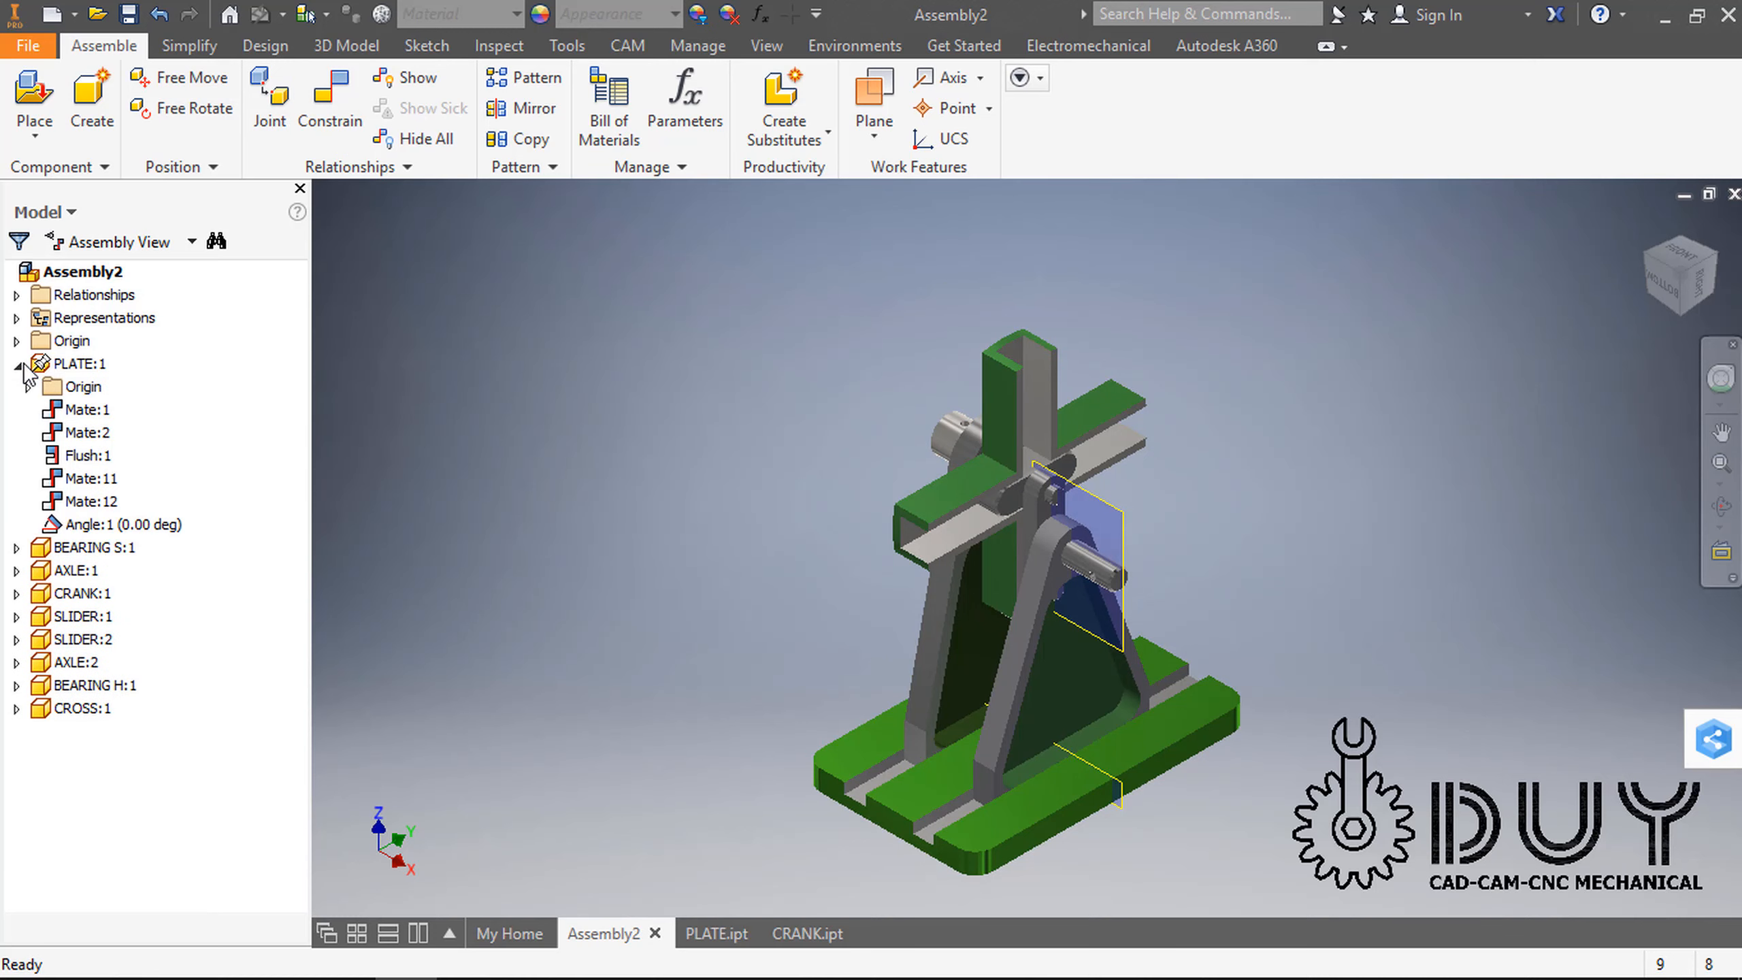
left_click(96, 525)
left_click(96, 525)
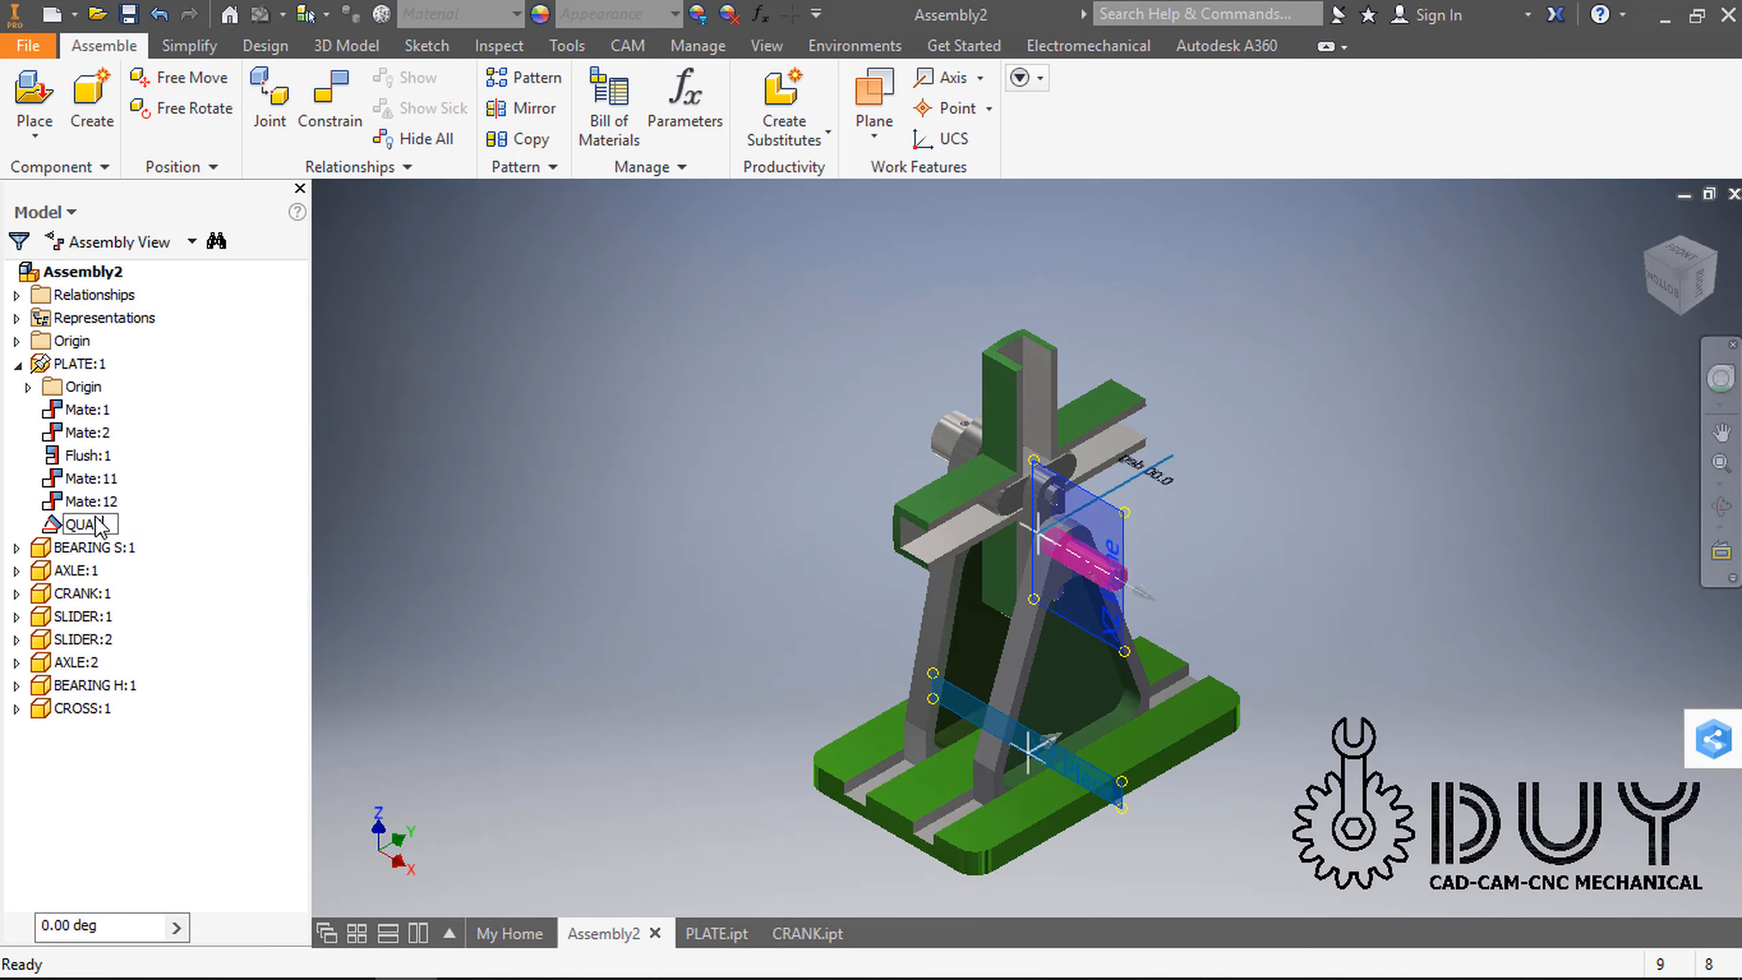
key("Return")
left_click(260, 791)
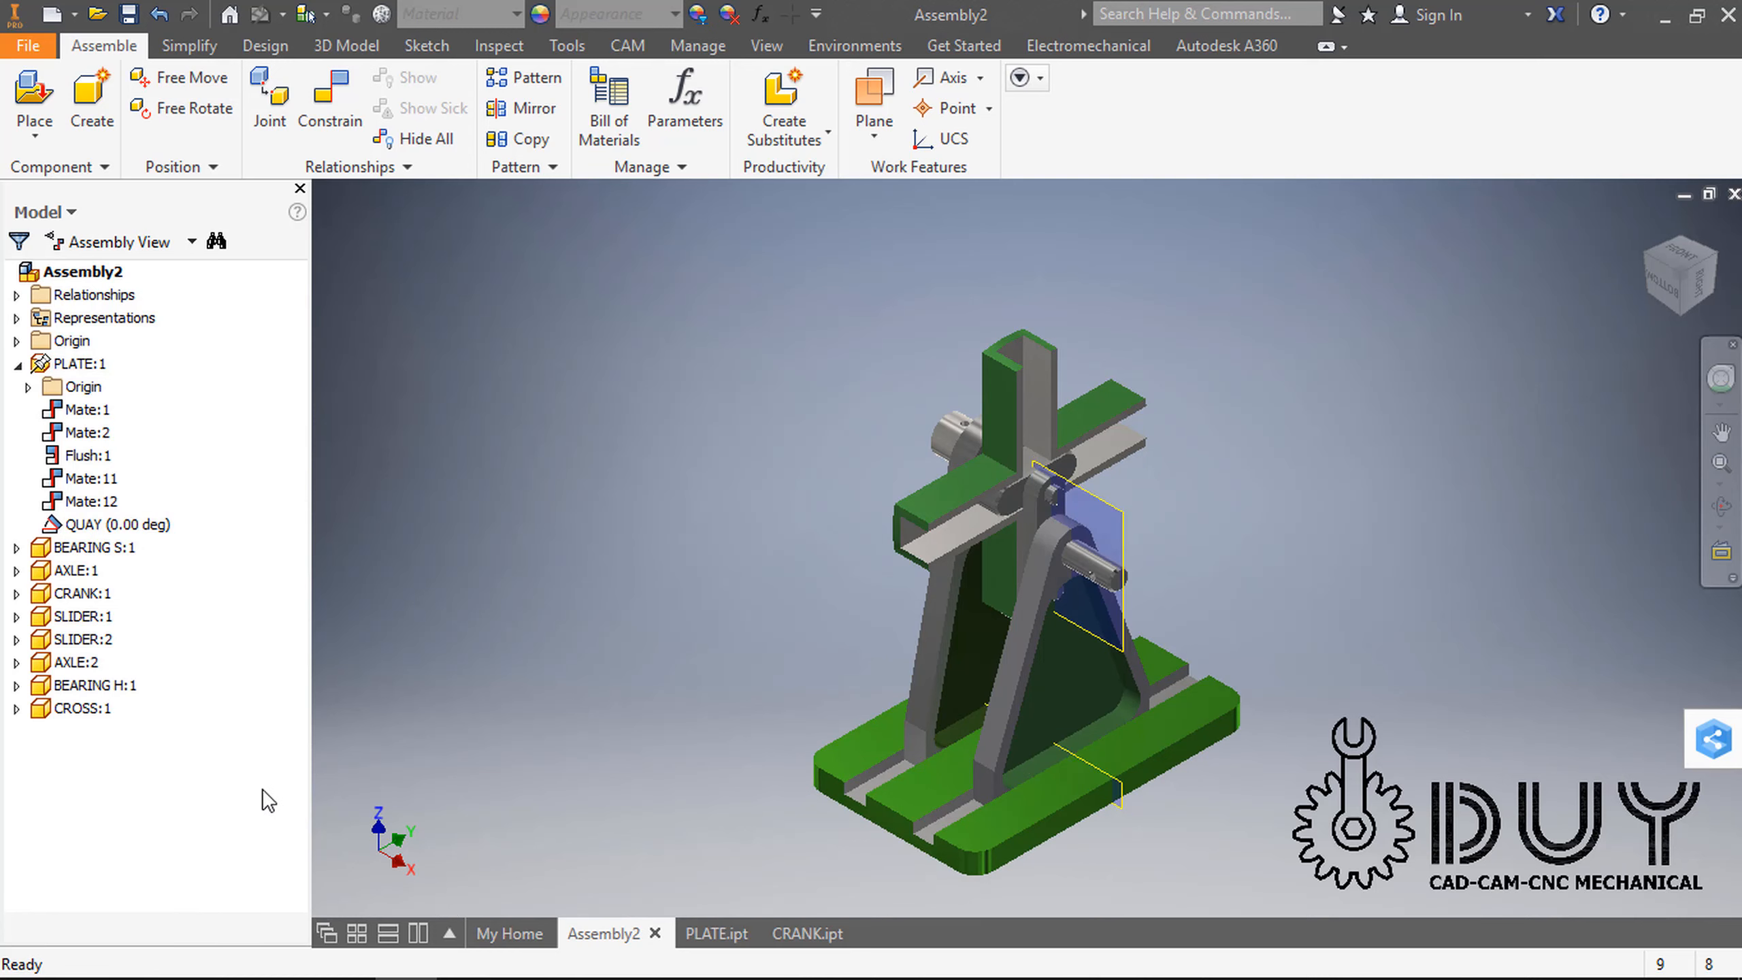
Step: Hide the XZ Plane in the PLATE part, then close that part and save its changes
left_click(713, 933)
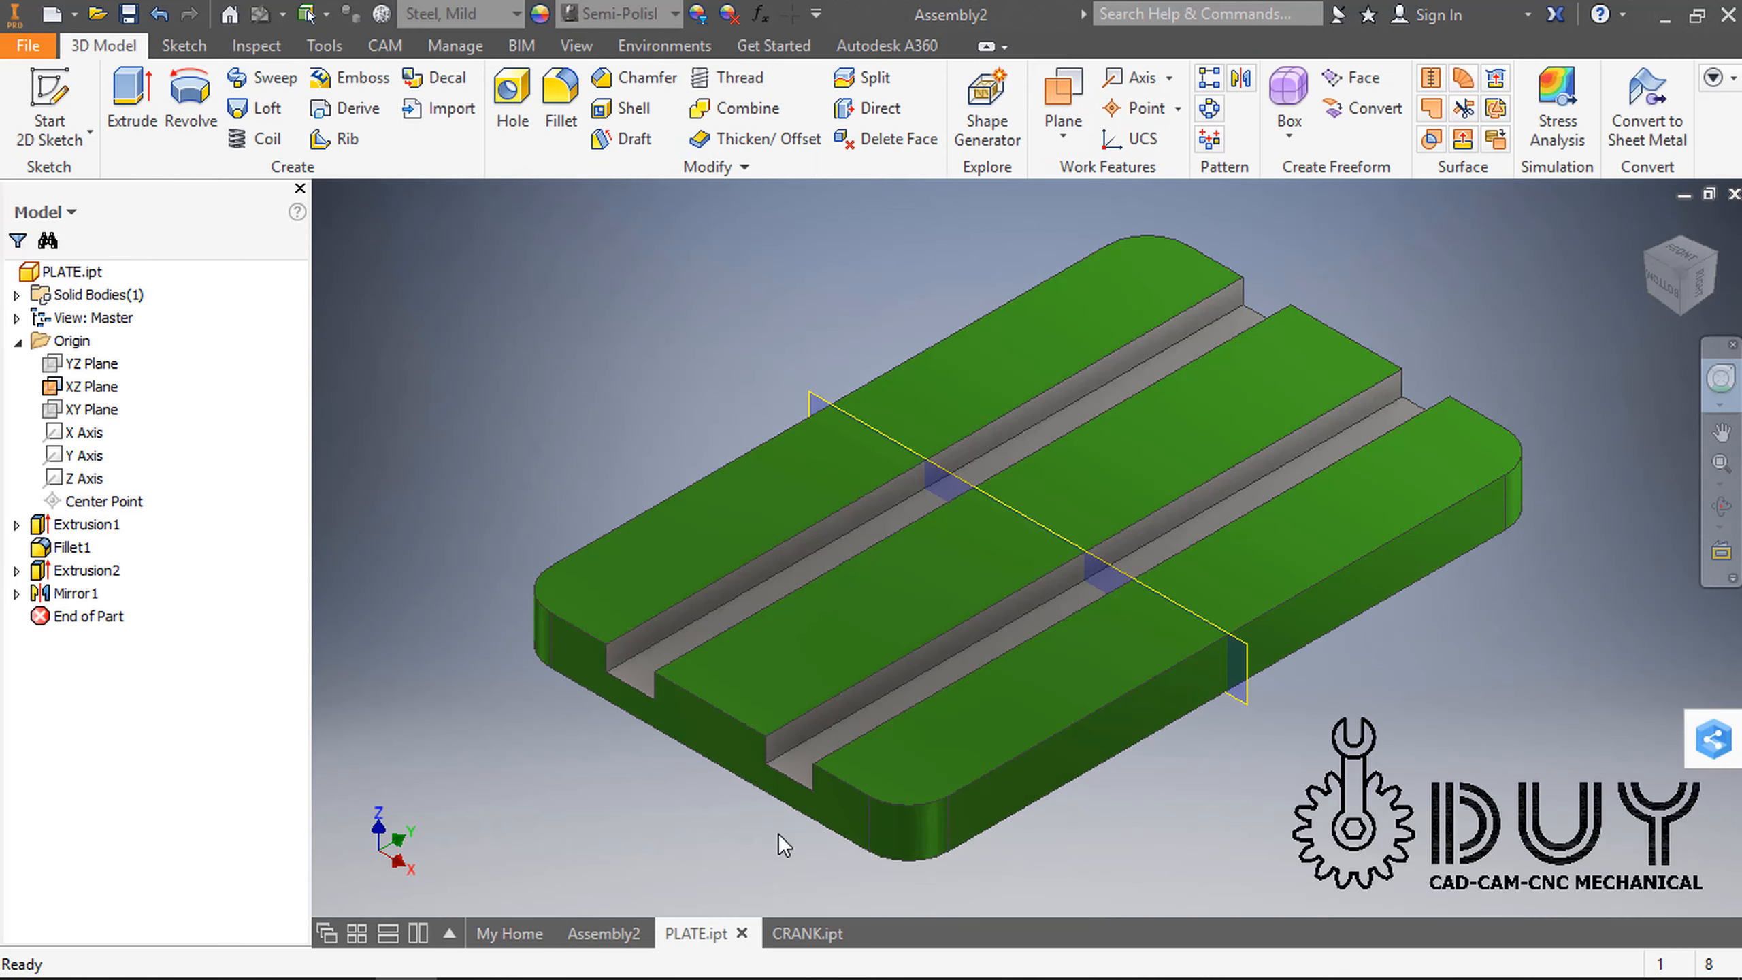
right_click(1118, 568)
left_click(1186, 603)
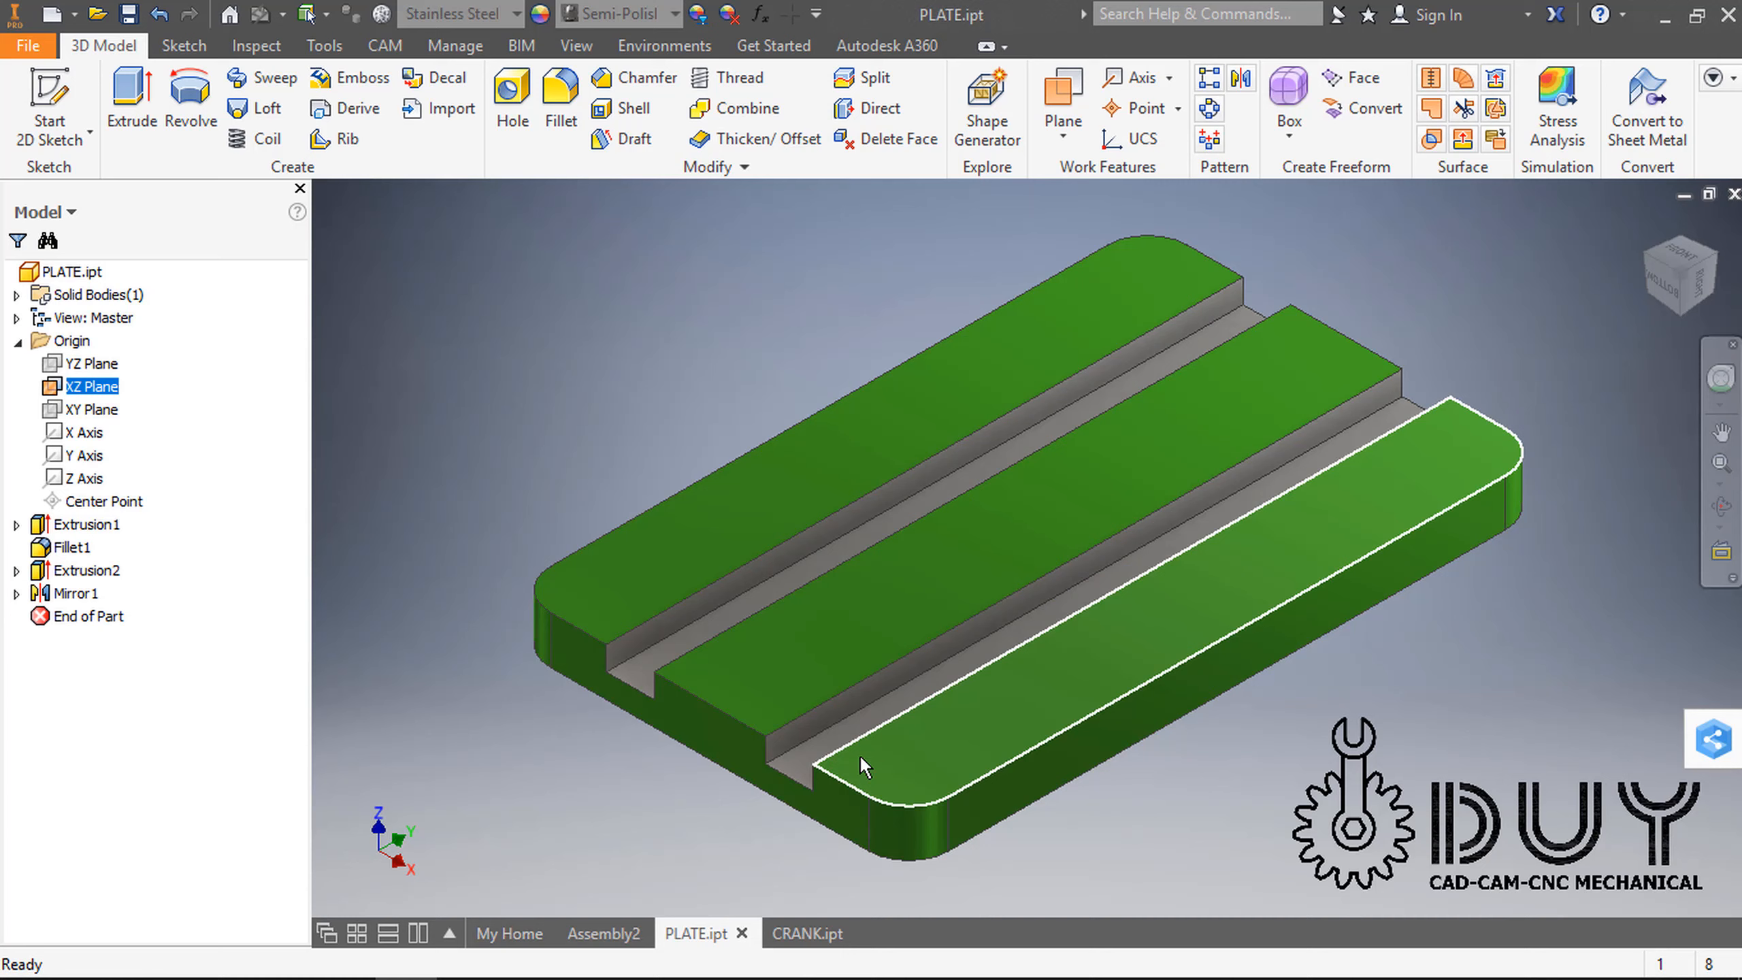
left_click(742, 933)
left_click(686, 557)
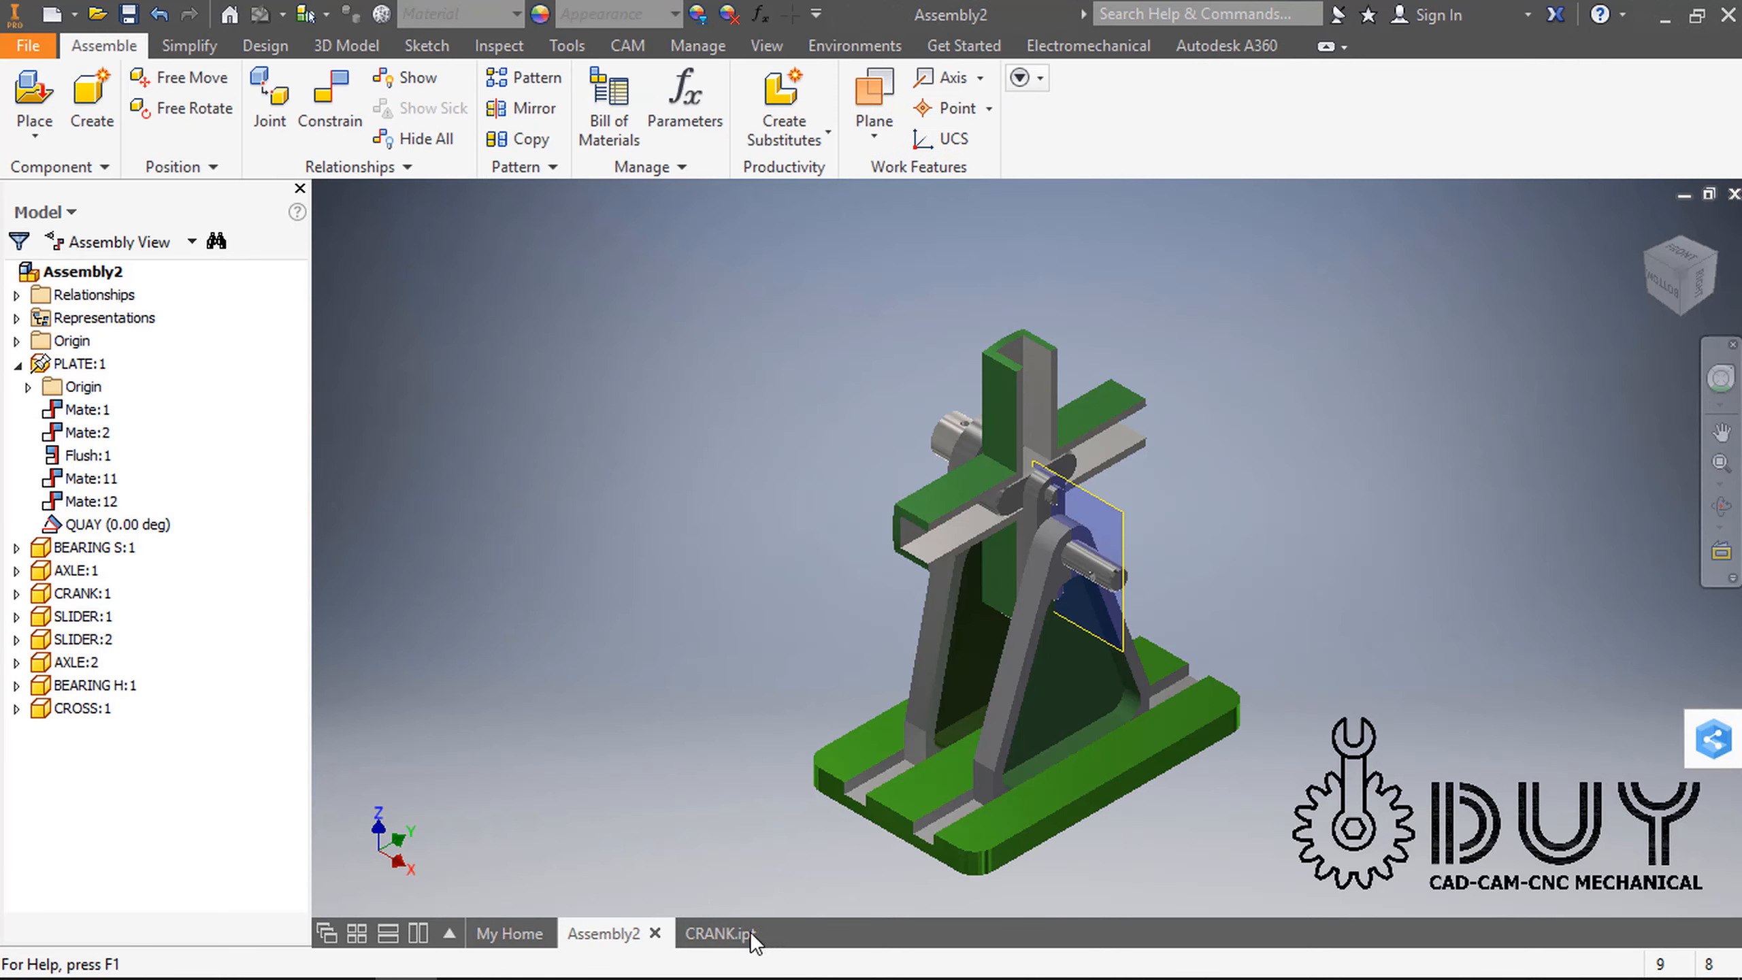
Step: Hide the XZ Plane in the CRANK part, then close that part and save its changes
left_click(705, 930)
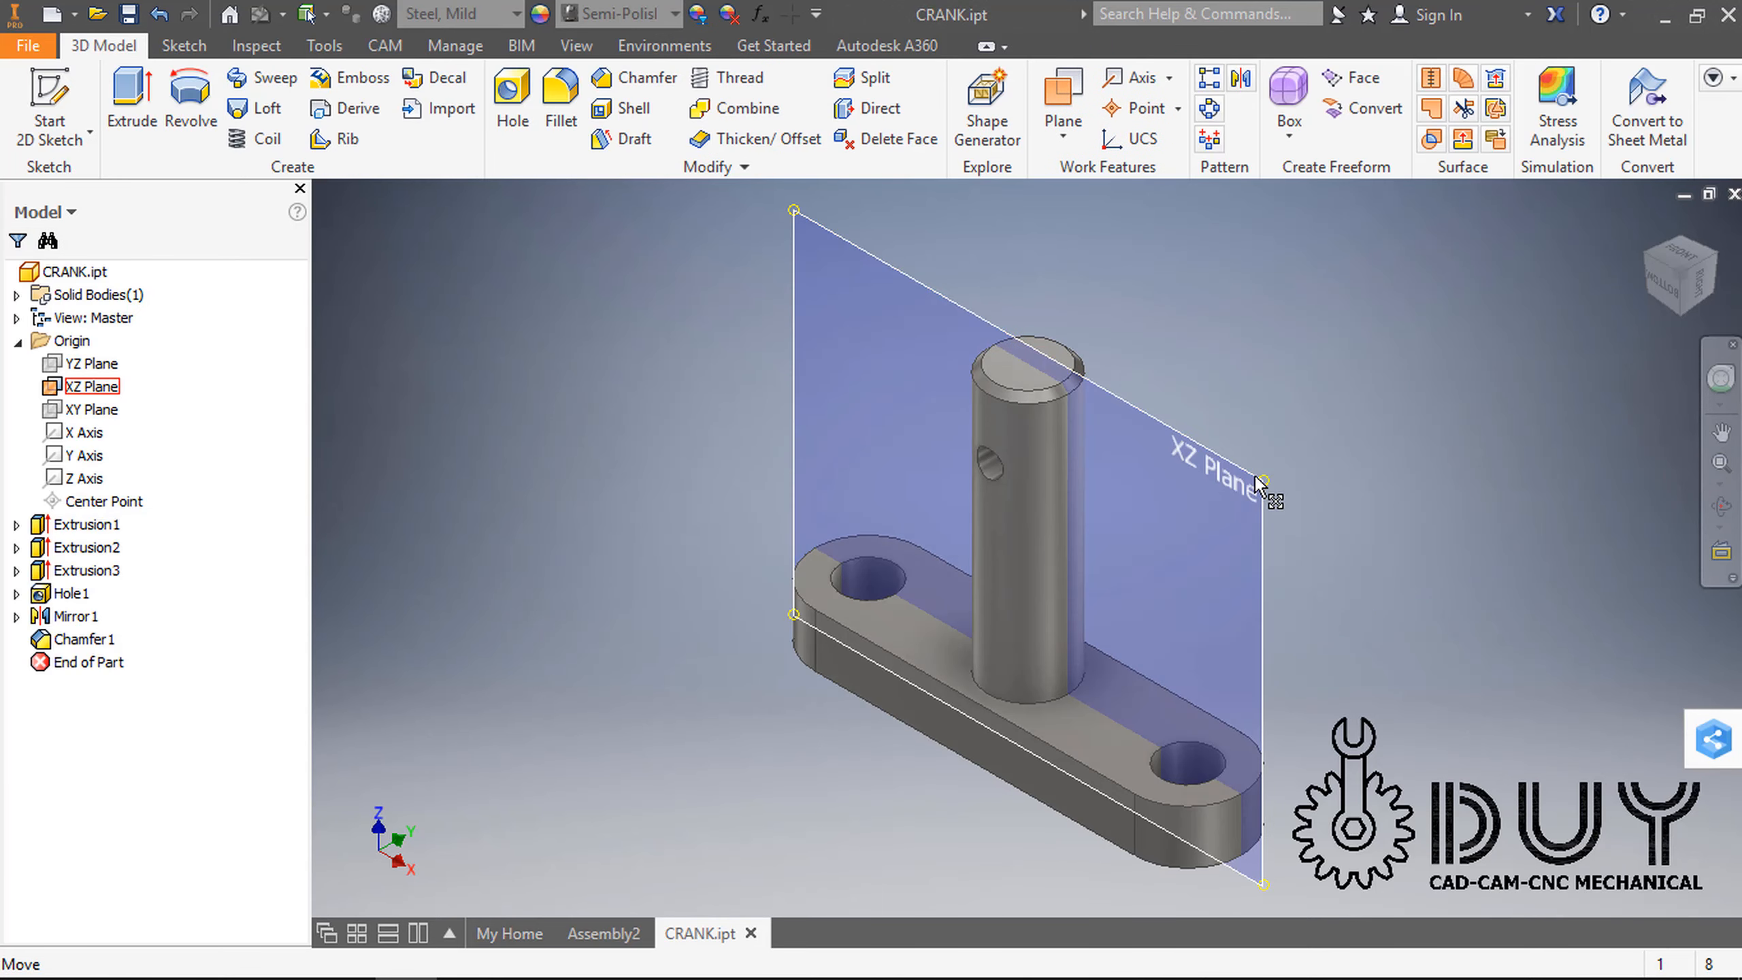
right_click(1247, 495)
left_click(1314, 532)
left_click(751, 933)
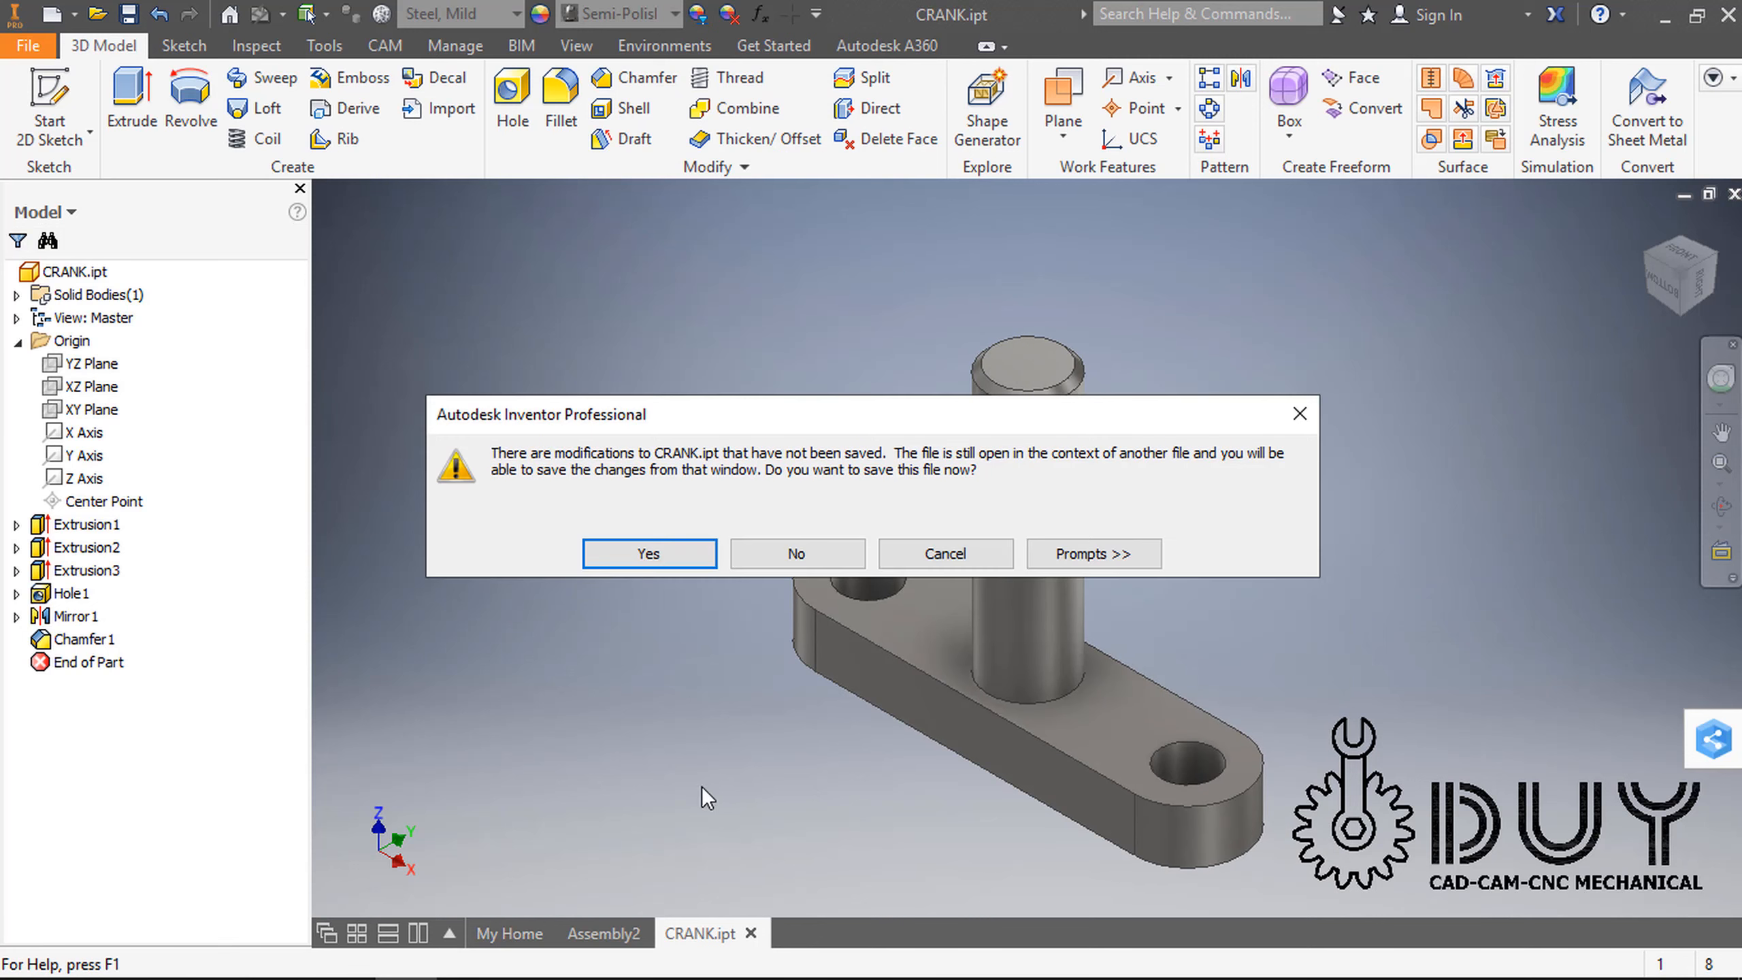
left_click(694, 567)
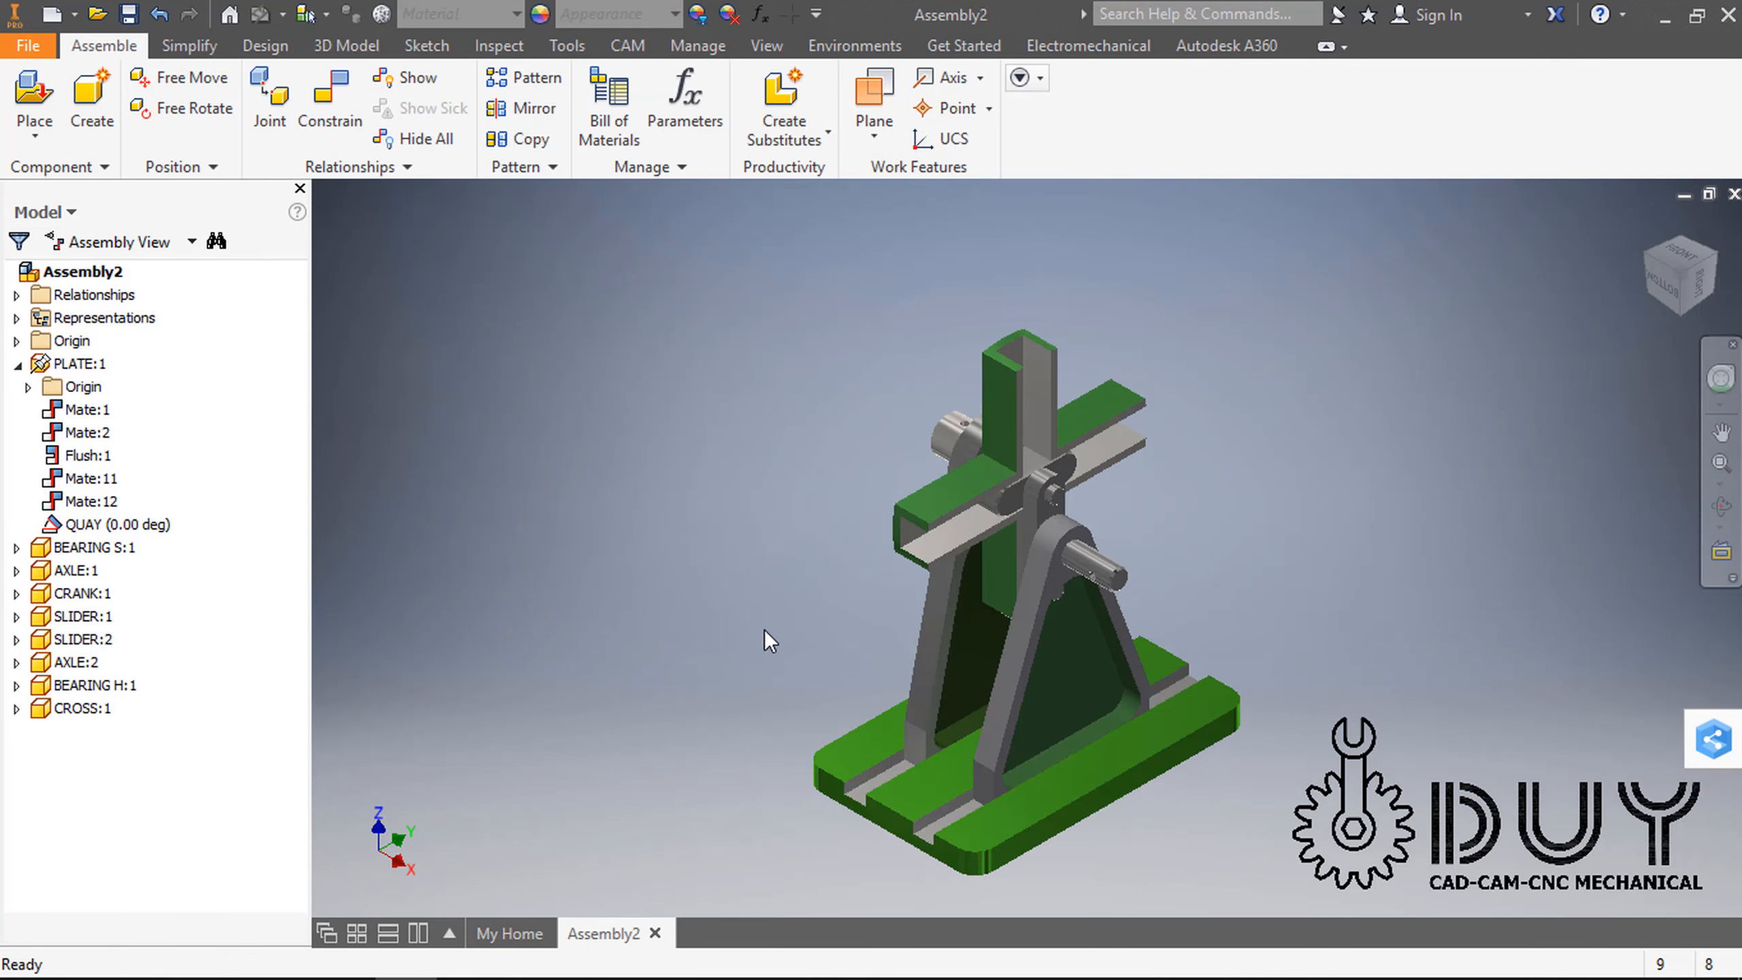
Step: Enter the Inventor Studio environment with the assembly
left_click(894, 46)
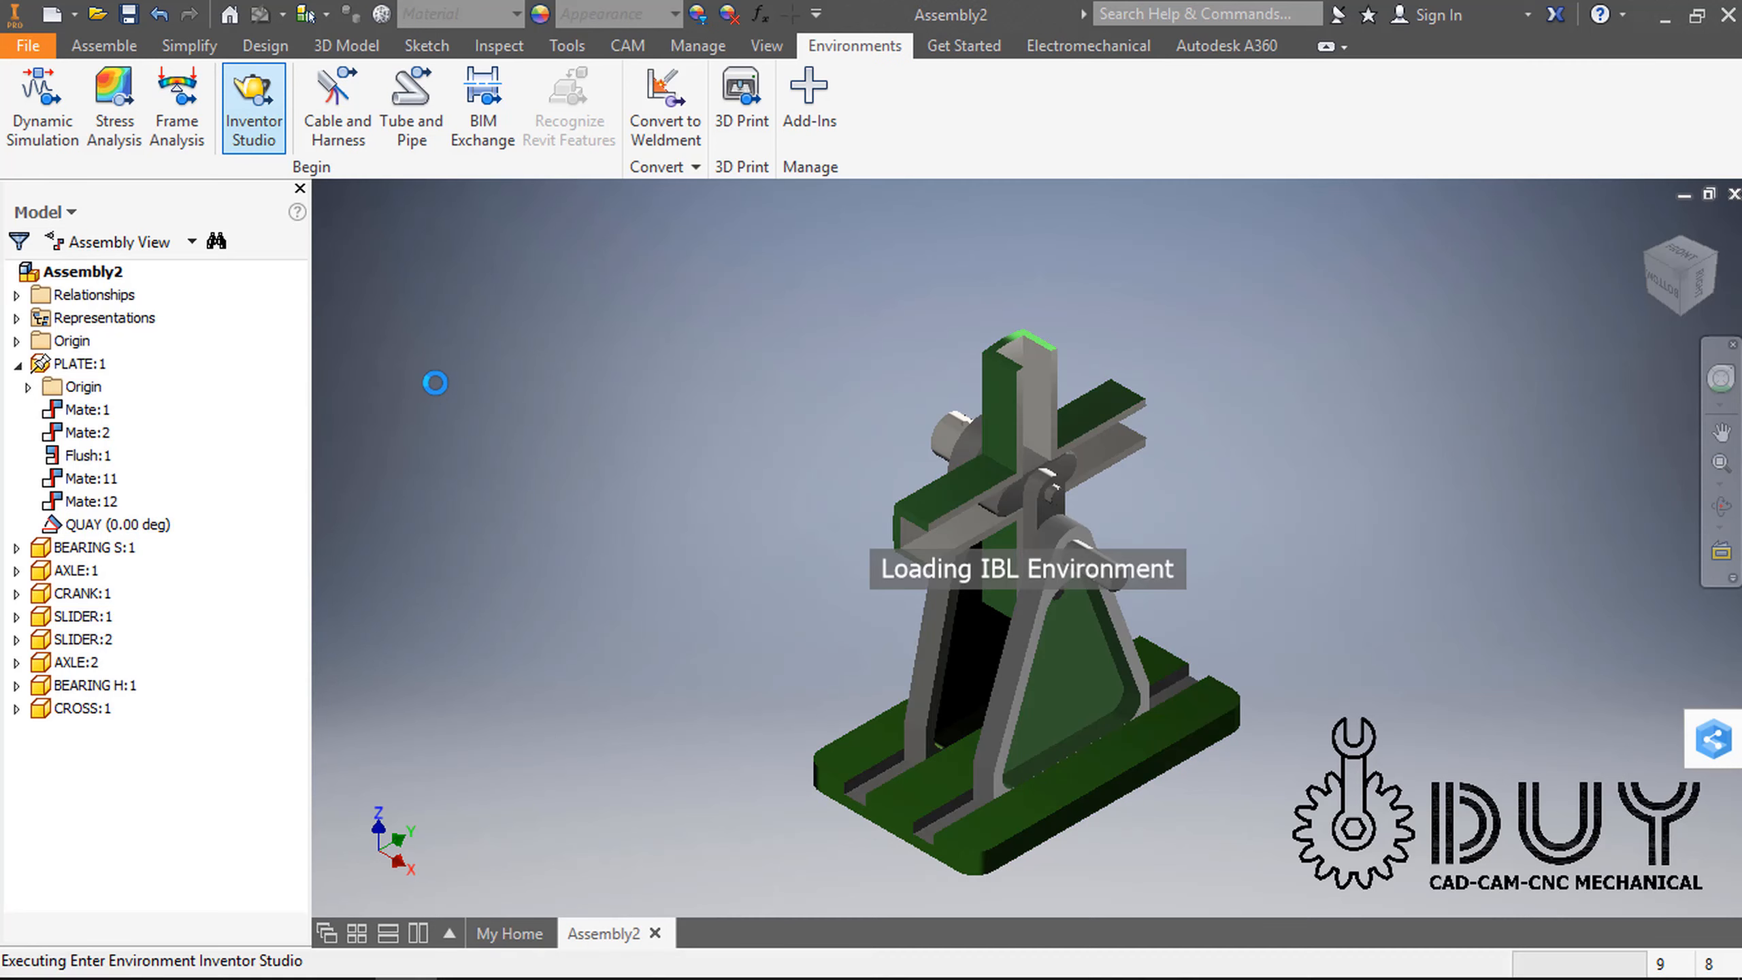
middle_click_drag(816, 605, 816, 378)
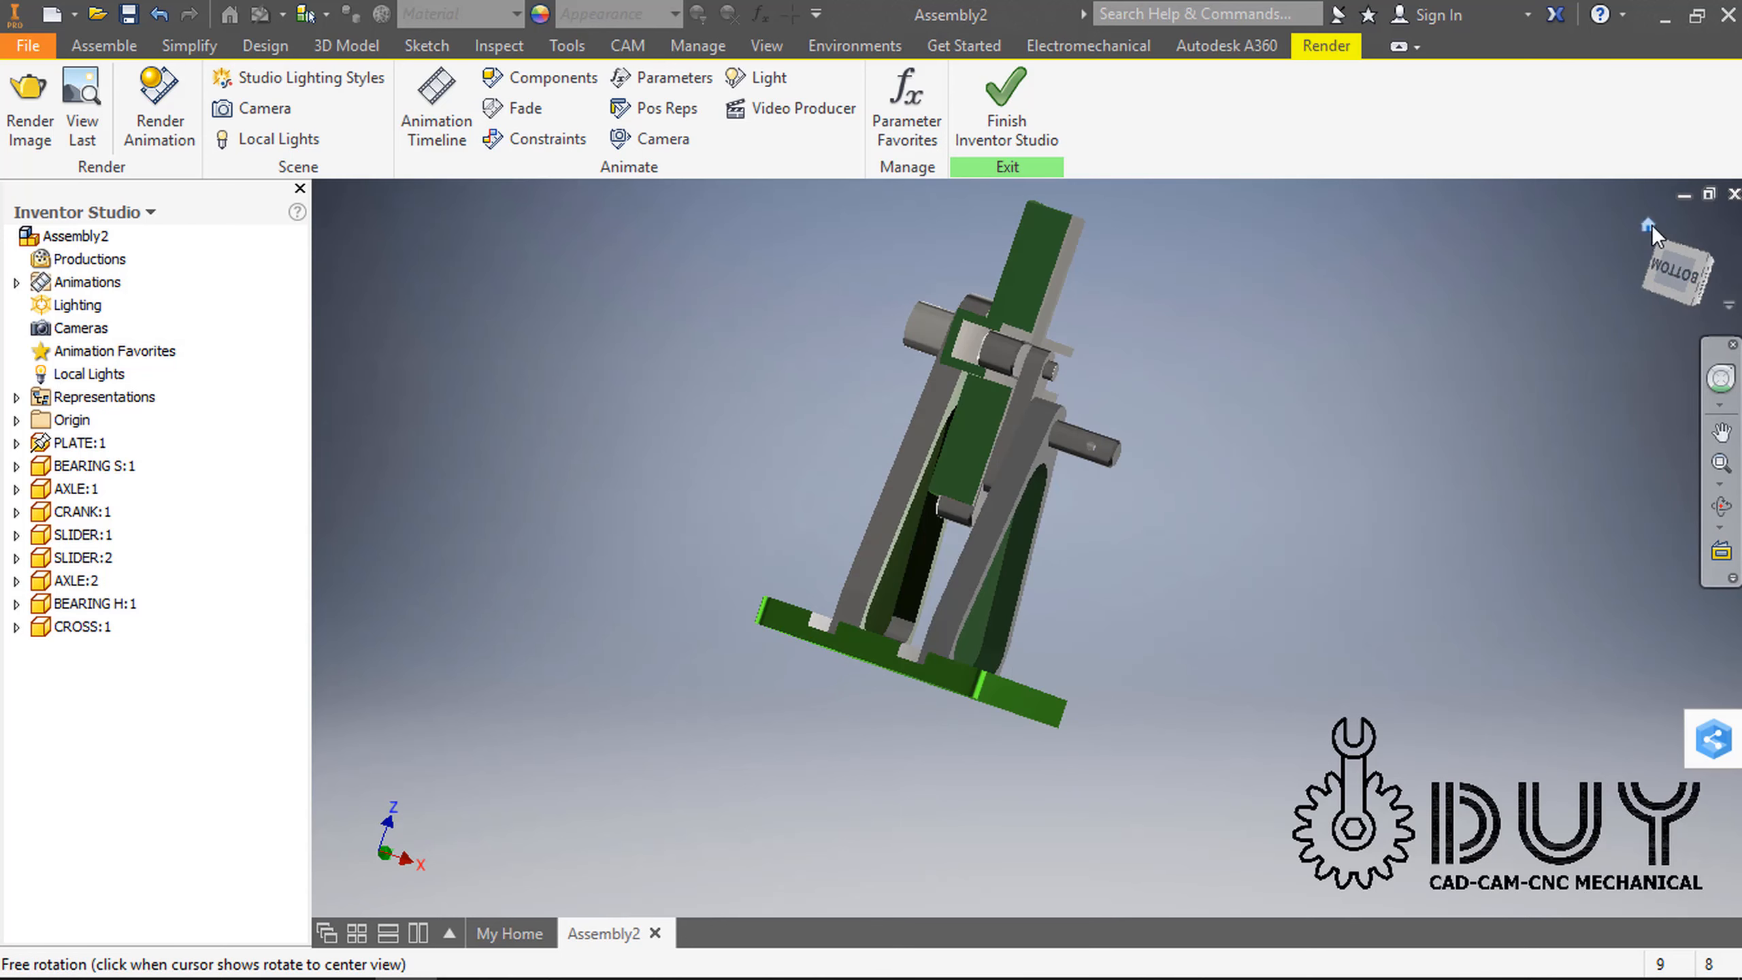
left_click(1648, 225)
middle_click_drag(800, 599, 710, 554, "shift")
scroll(744, 532, "up", 3)
scroll(743, 520, "down", 3)
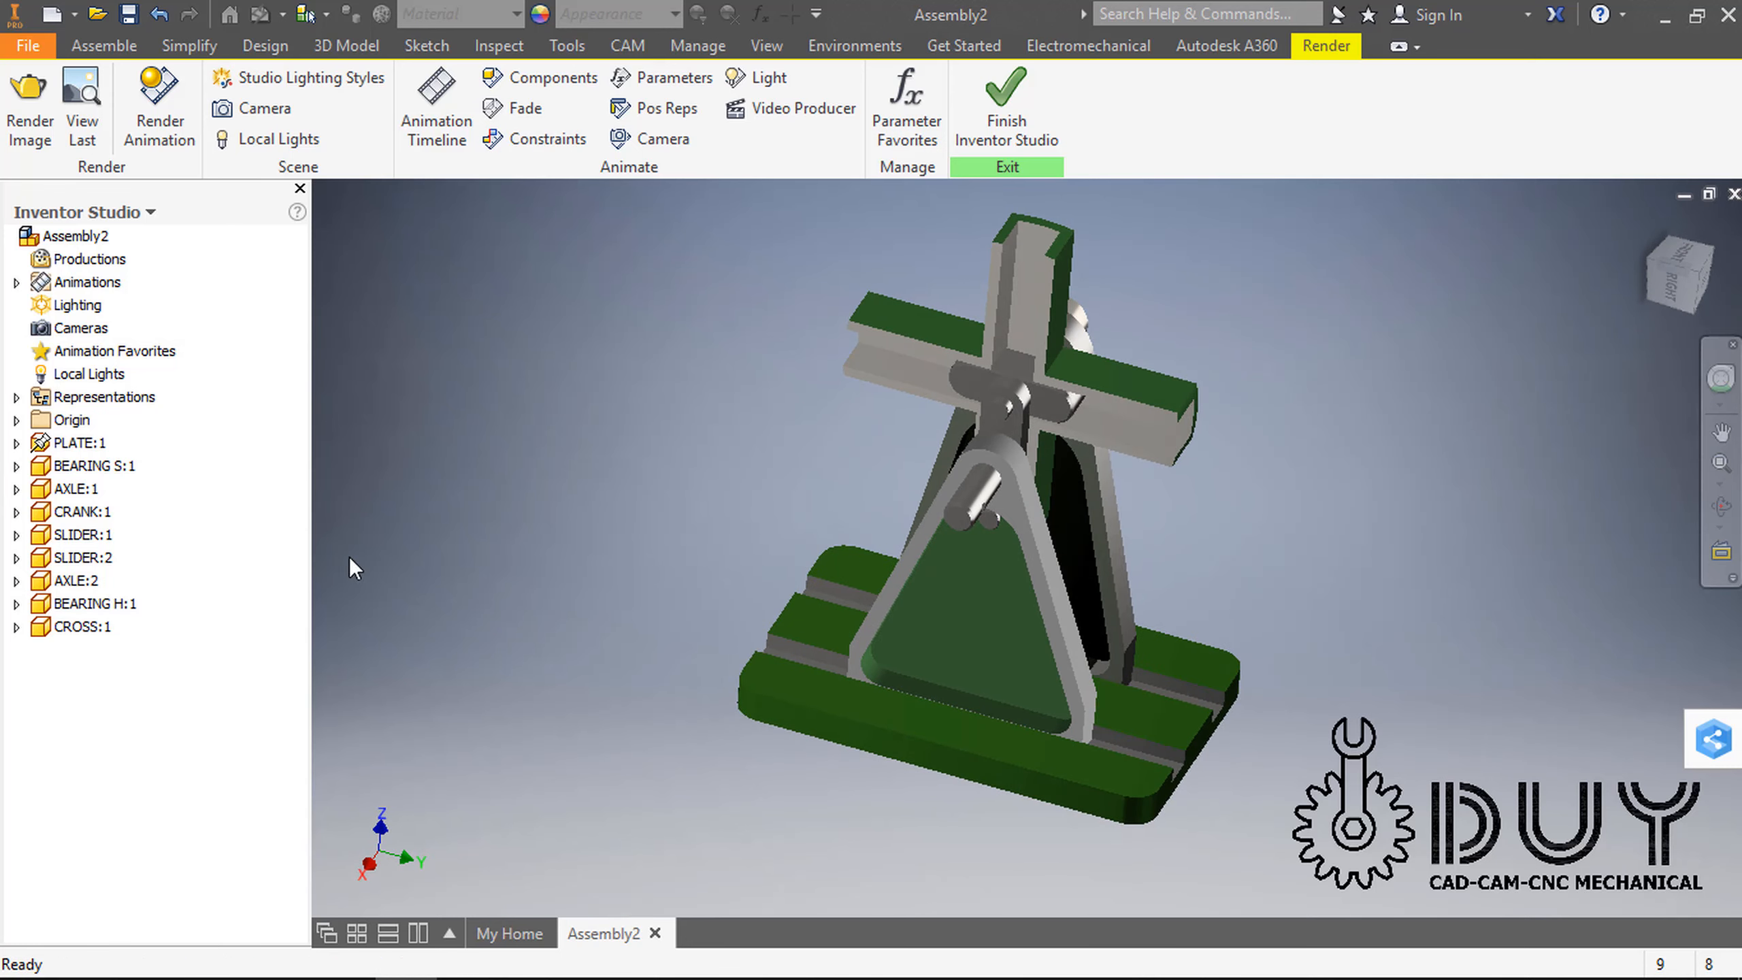
Step: Animate the QUAY angle constraint under PLATE:1 from 0 to 7200 degrees with an end time of 15 s
left_click(16, 466)
left_click(16, 466)
left_click(16, 443)
right_click(134, 604)
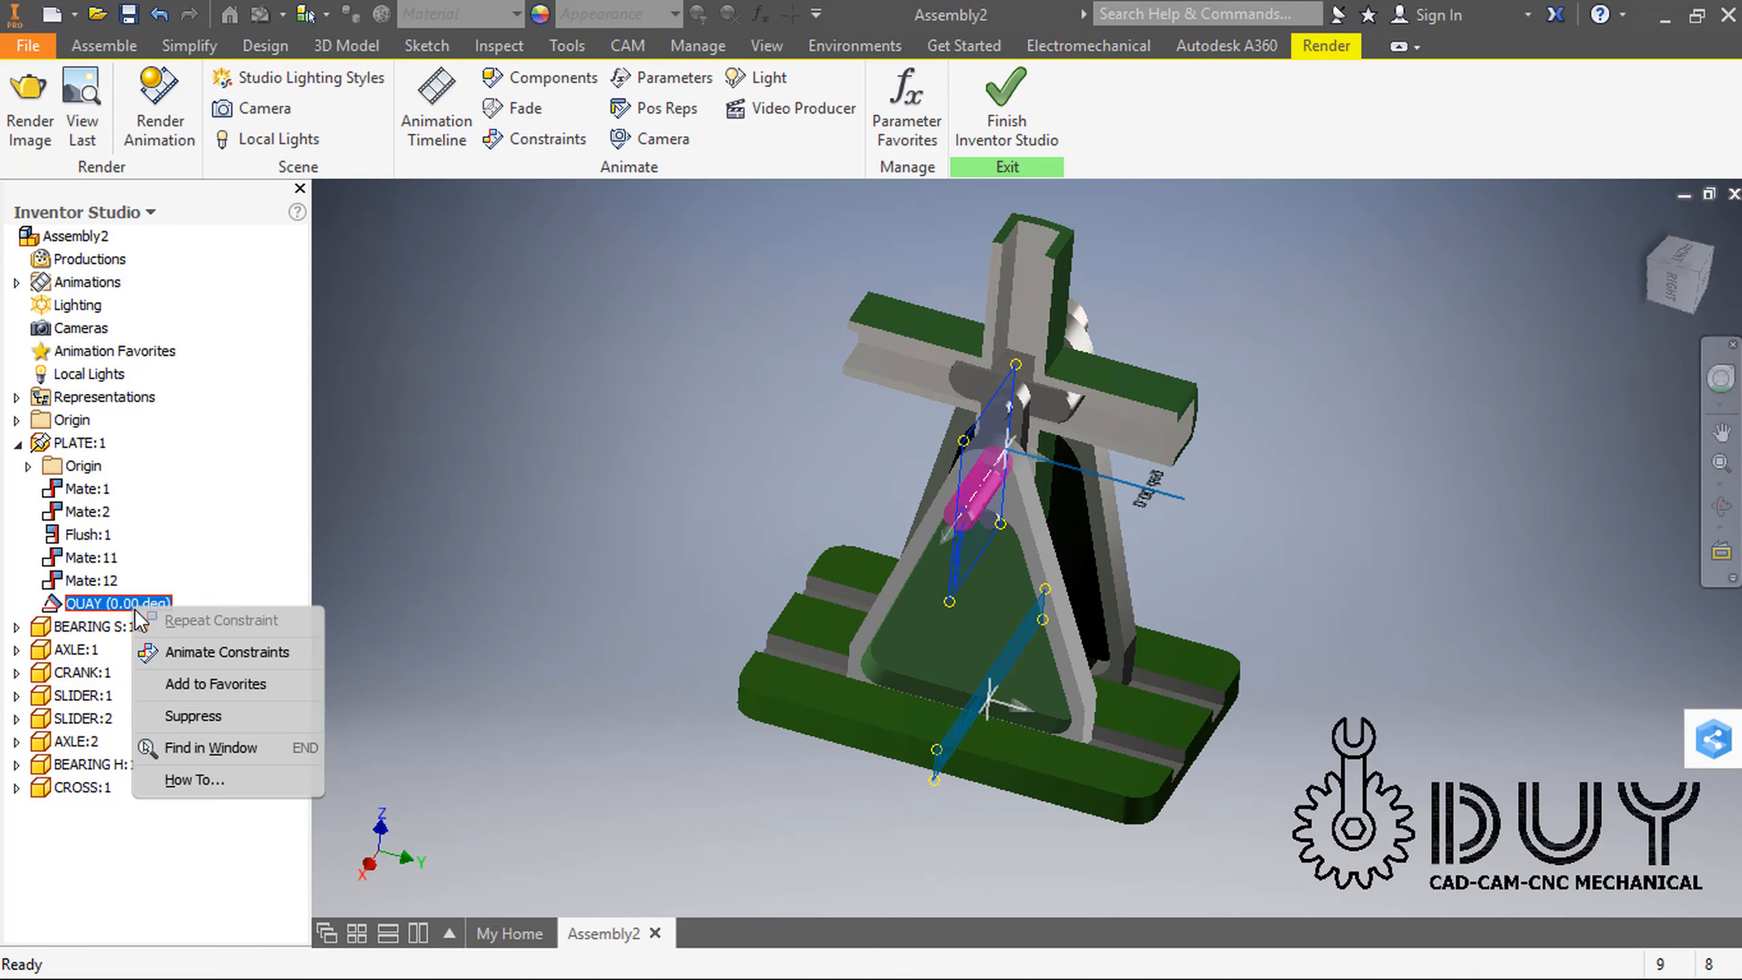
left_click(199, 659)
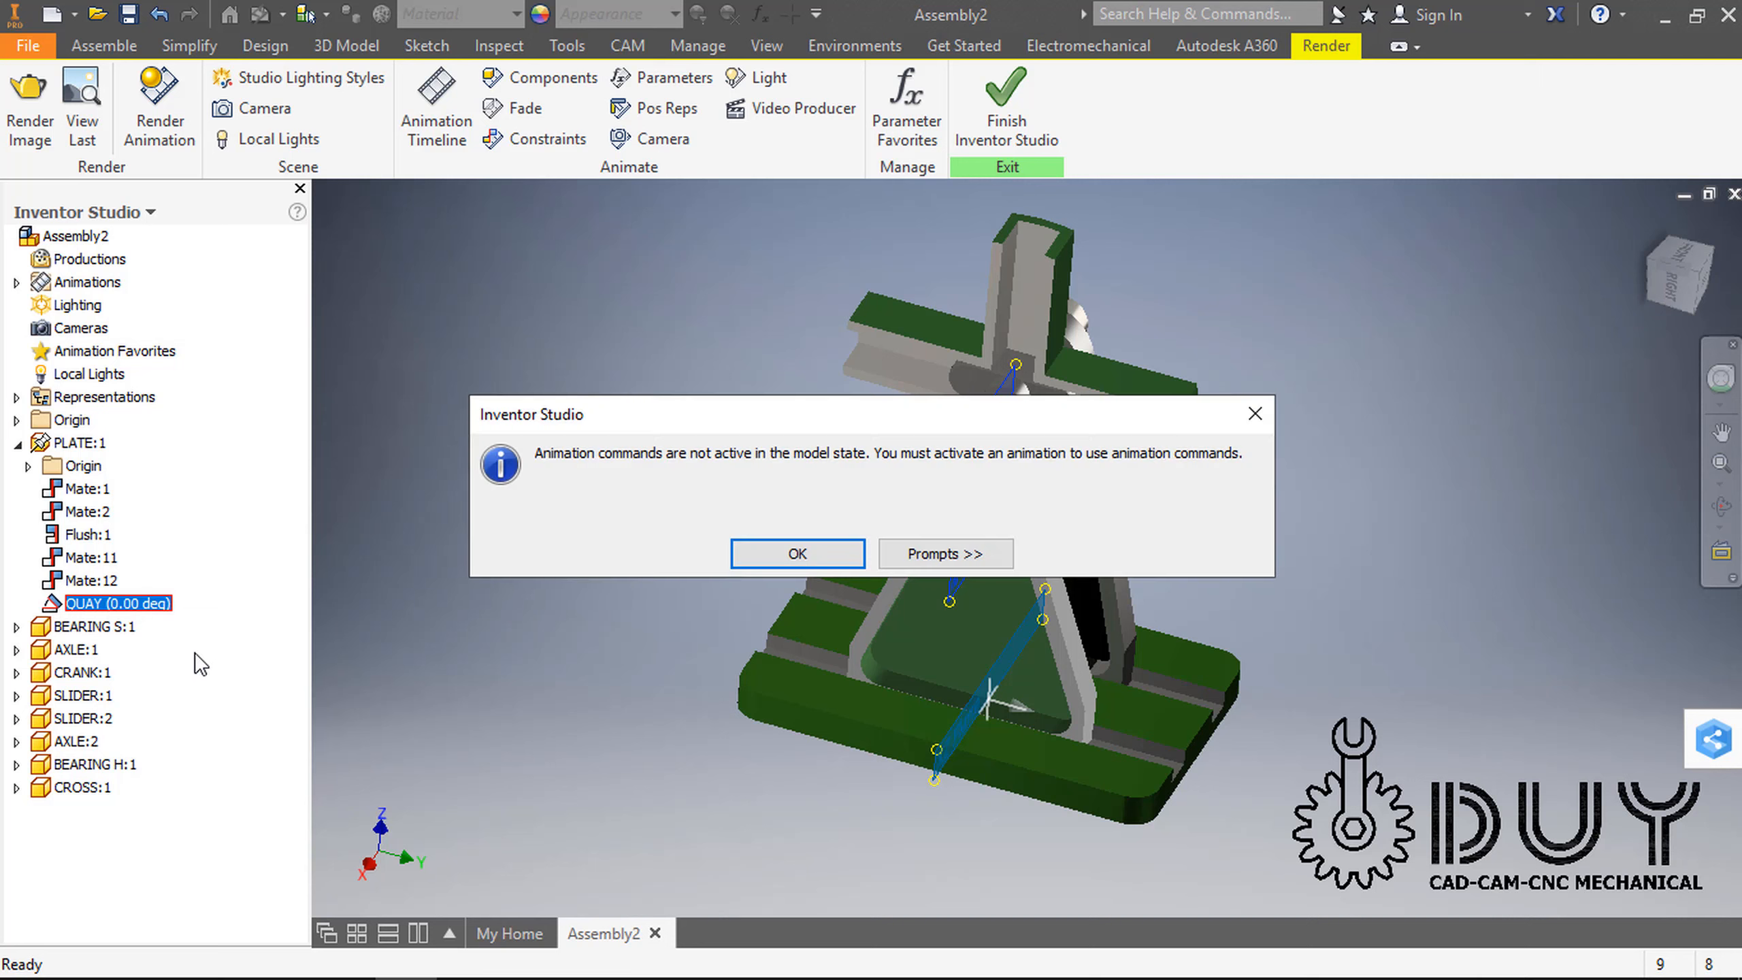
left_click(830, 548)
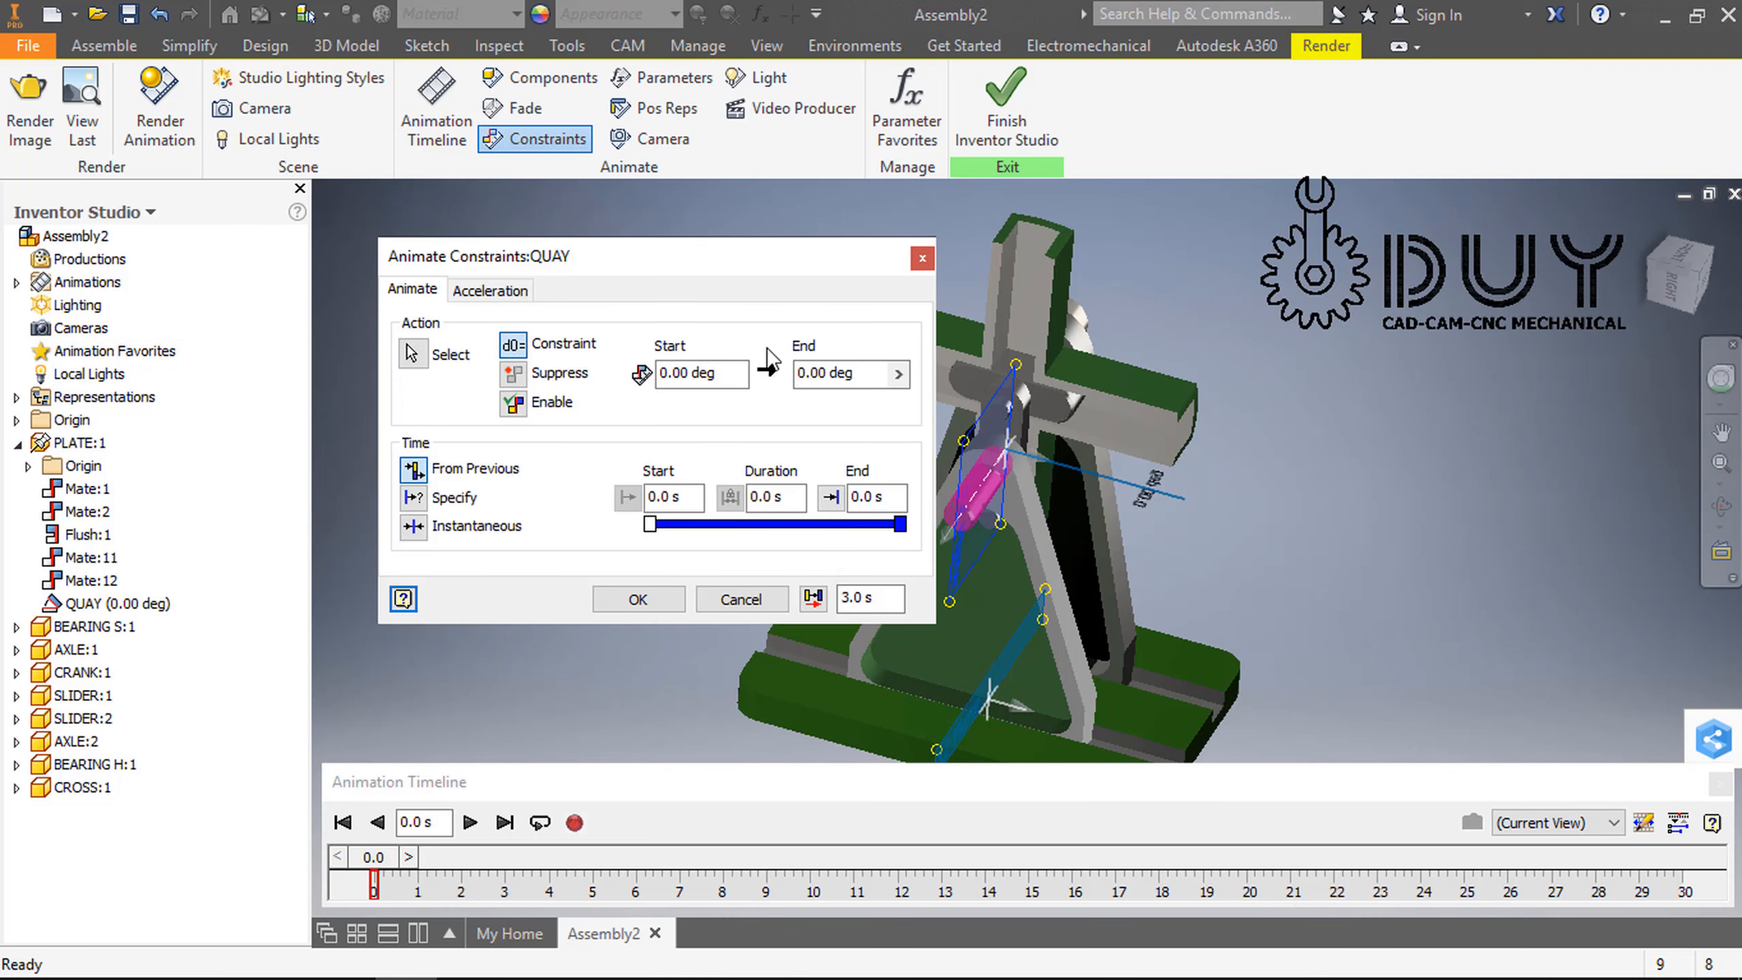
left_click(876, 381)
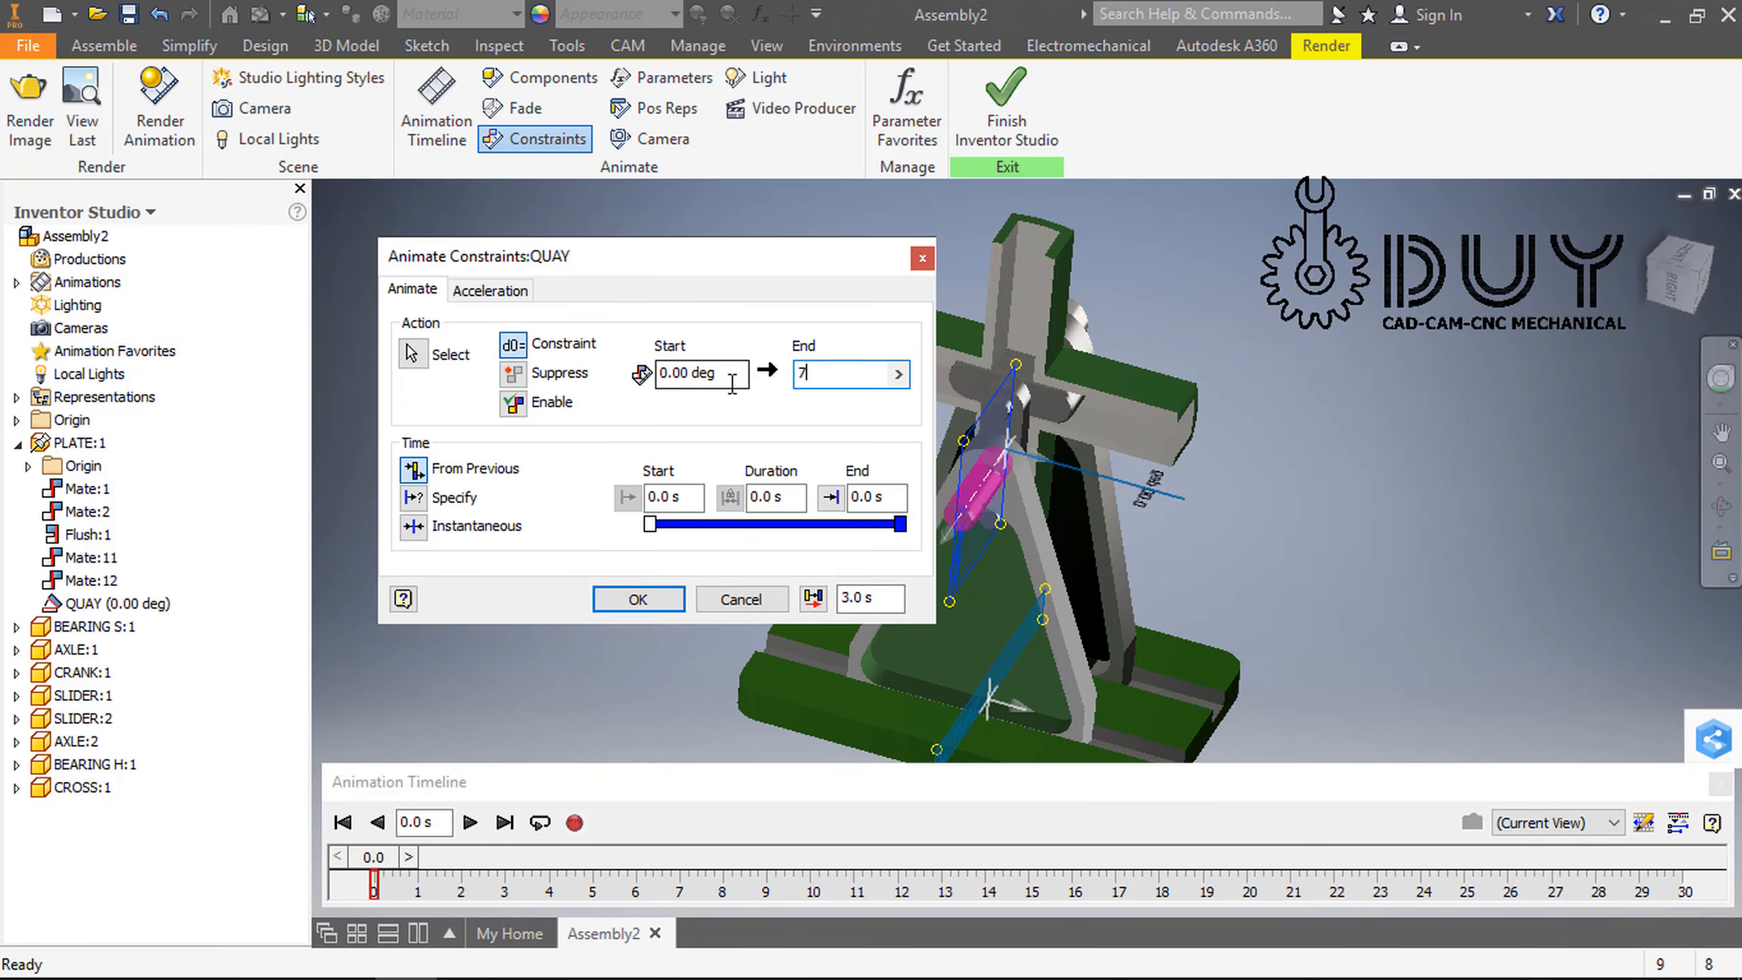
left_click(892, 503)
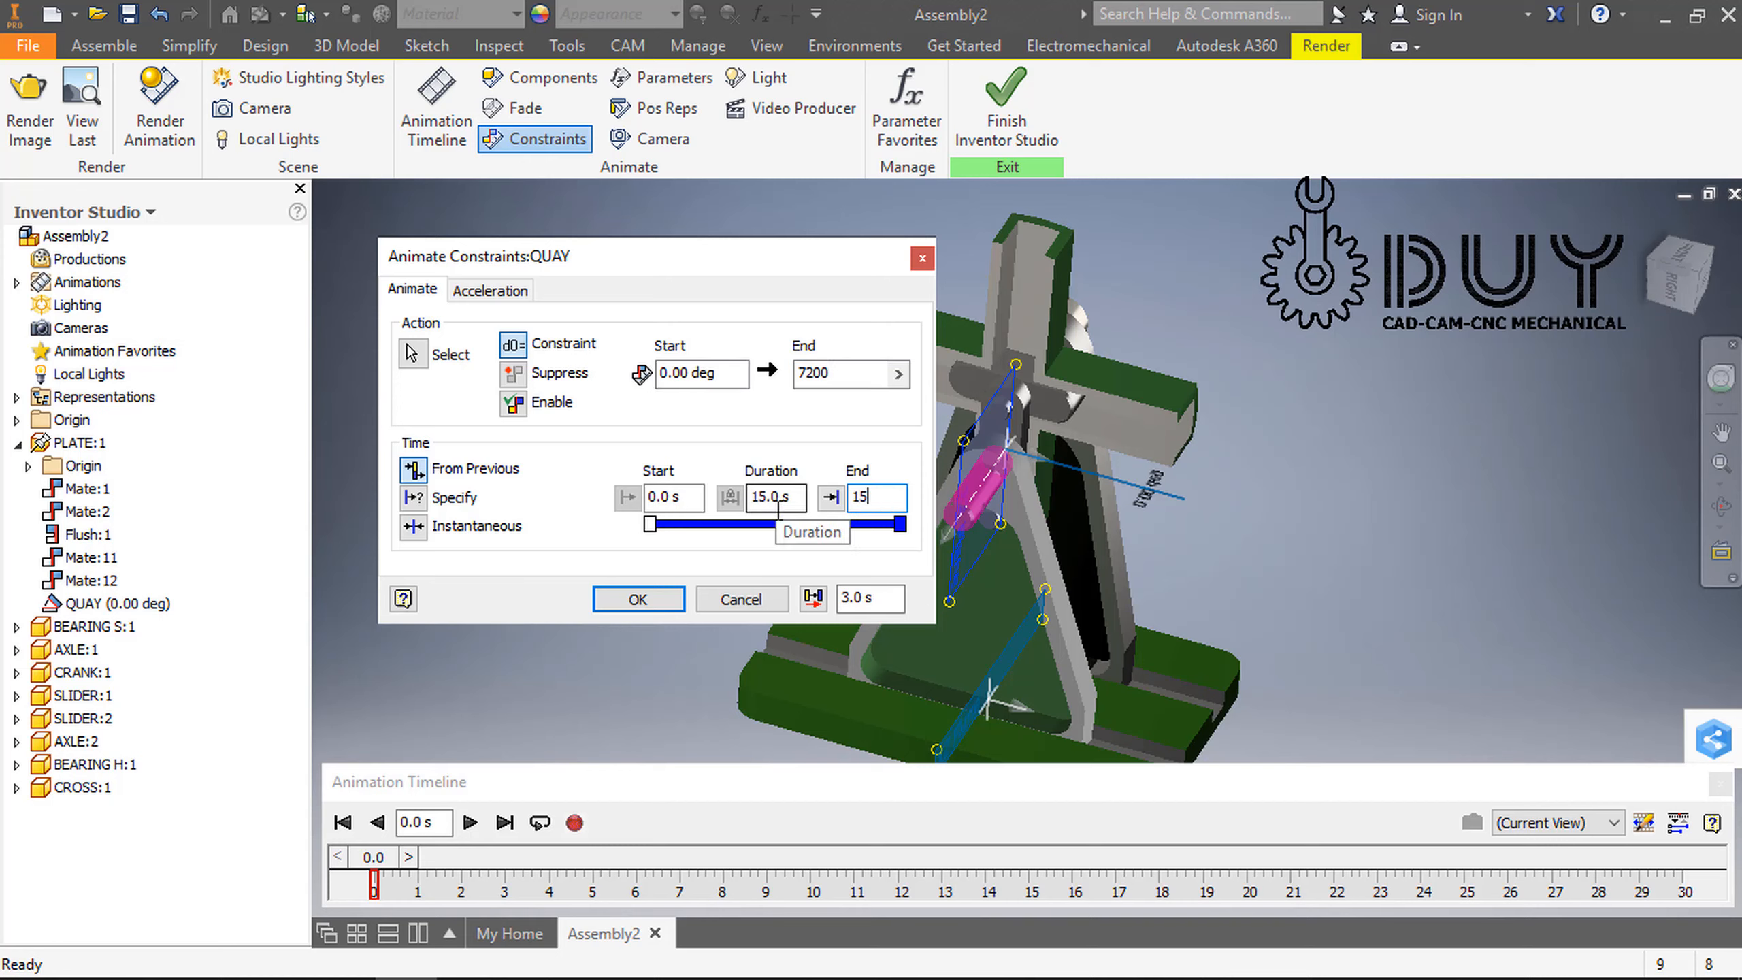
left_click(624, 599)
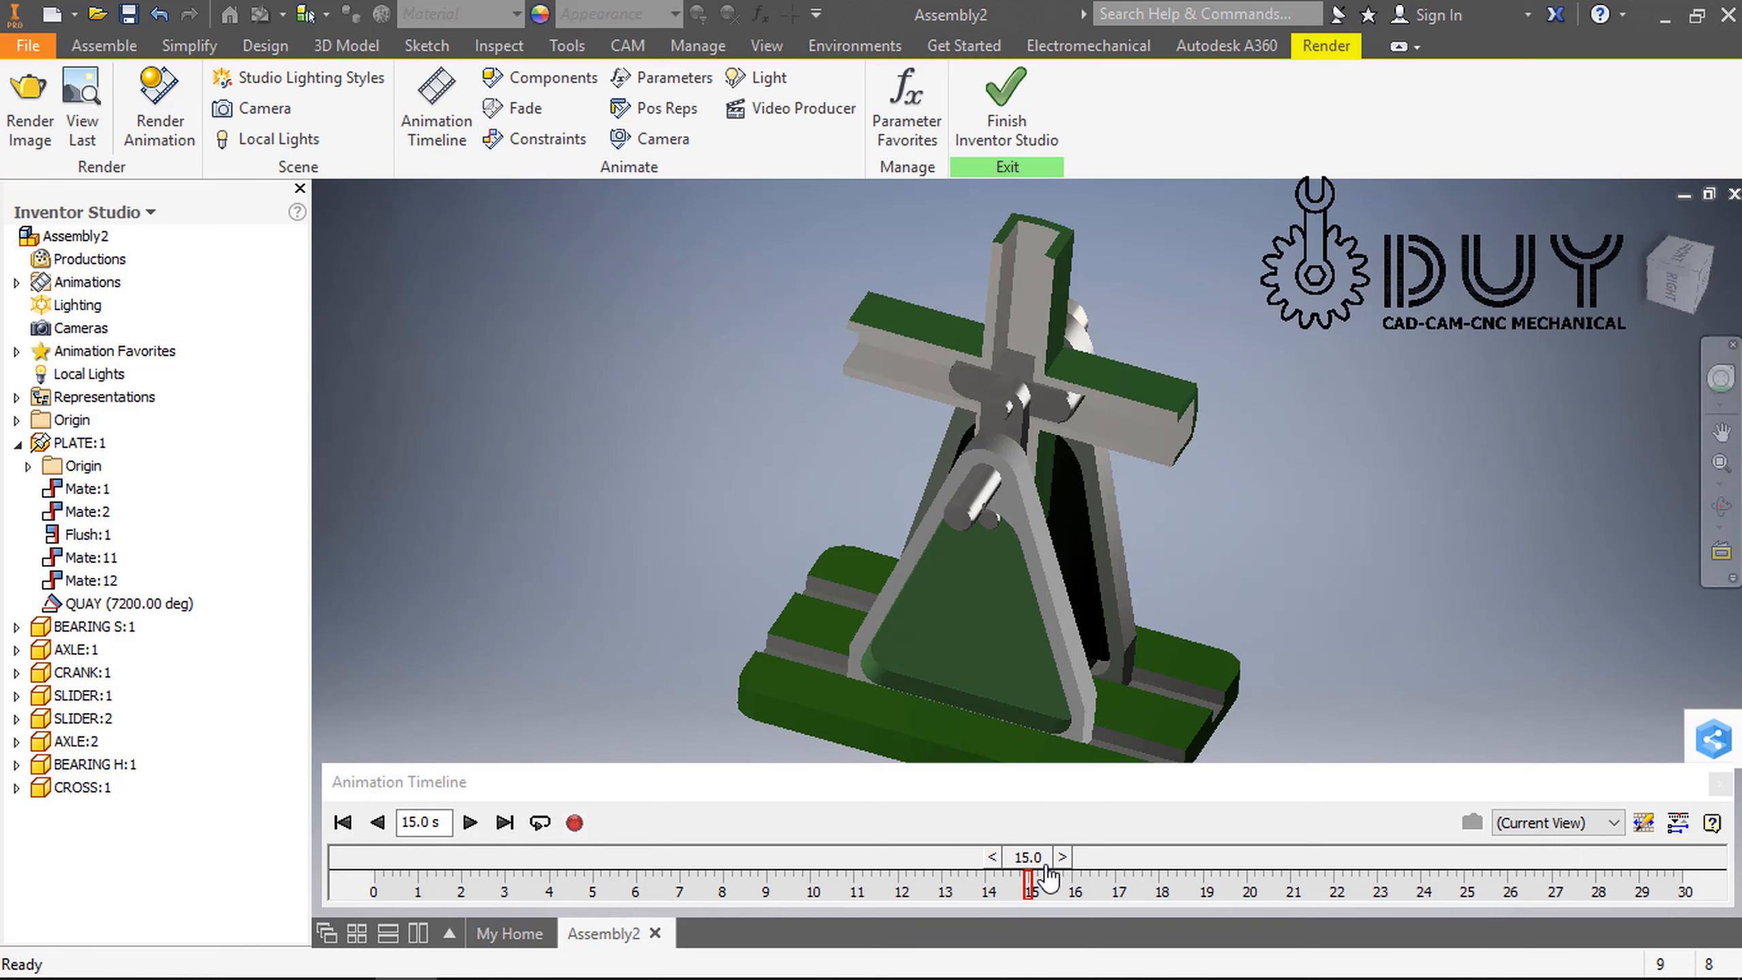
Step: Return the animation timeline to 0 s, play the crank's rotation and stop it partway
left_click_drag(1038, 863, 155, 855)
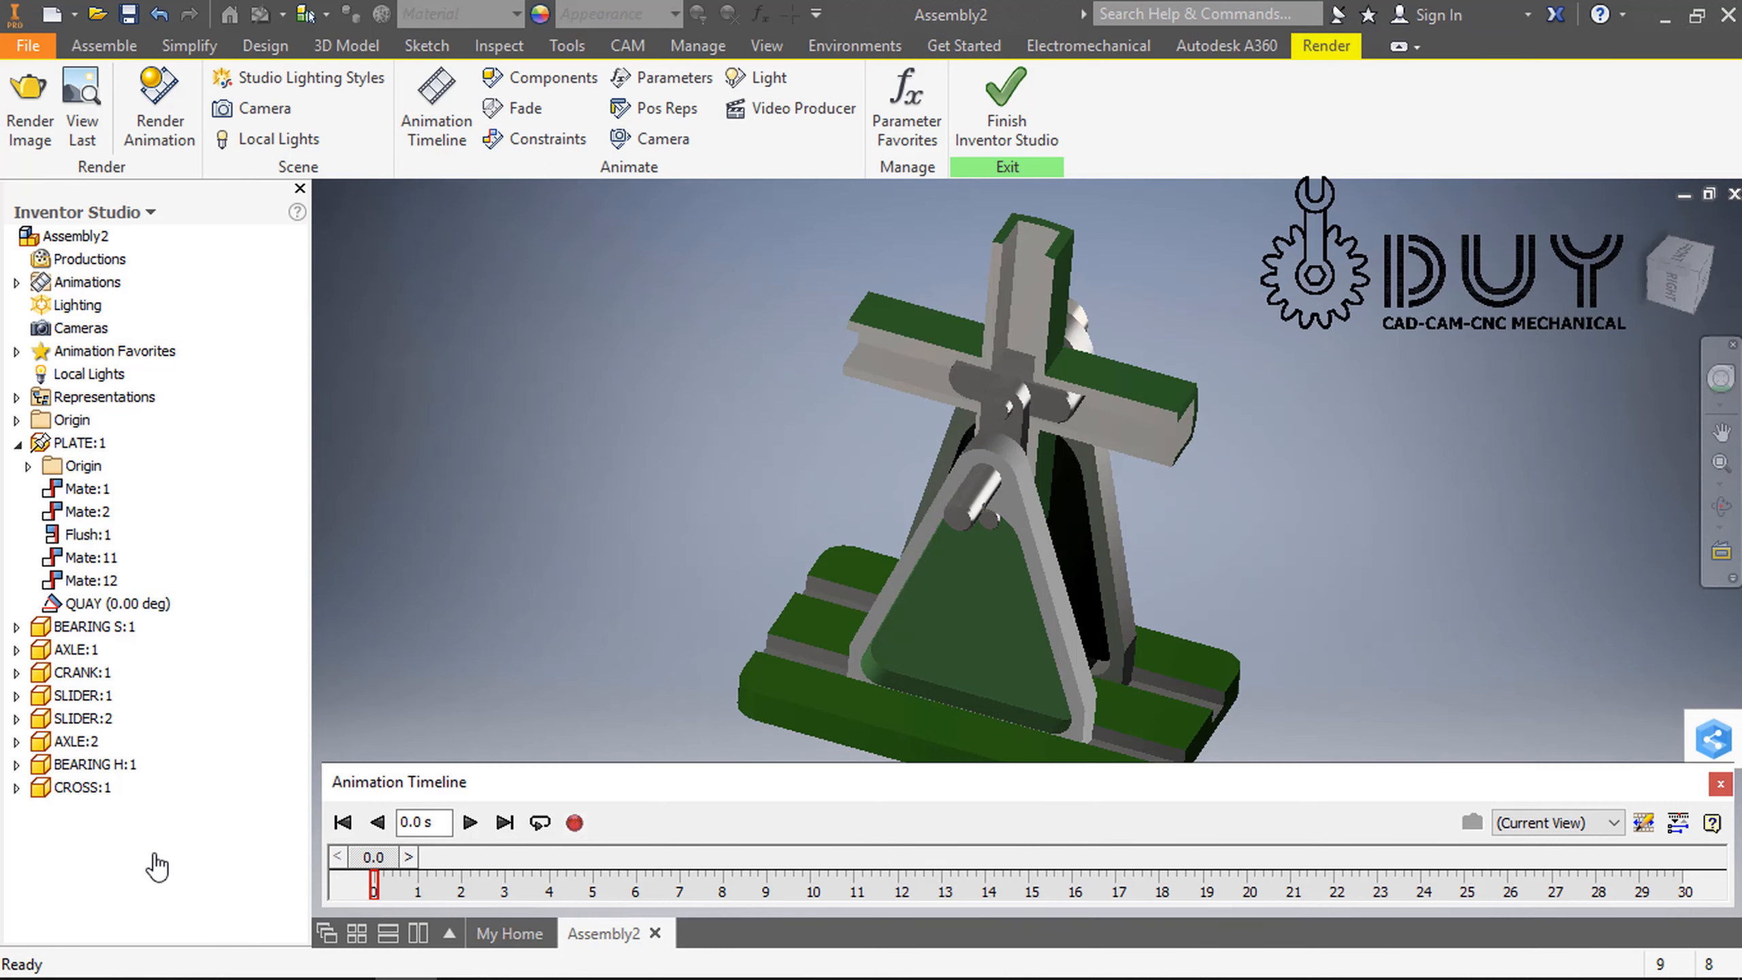
mouse_move(894, 528)
middle_mouse_down("shift")
mouse_move(847, 470)
mouse_move(888, 505)
middle_mouse_up("shift")
left_click(469, 823)
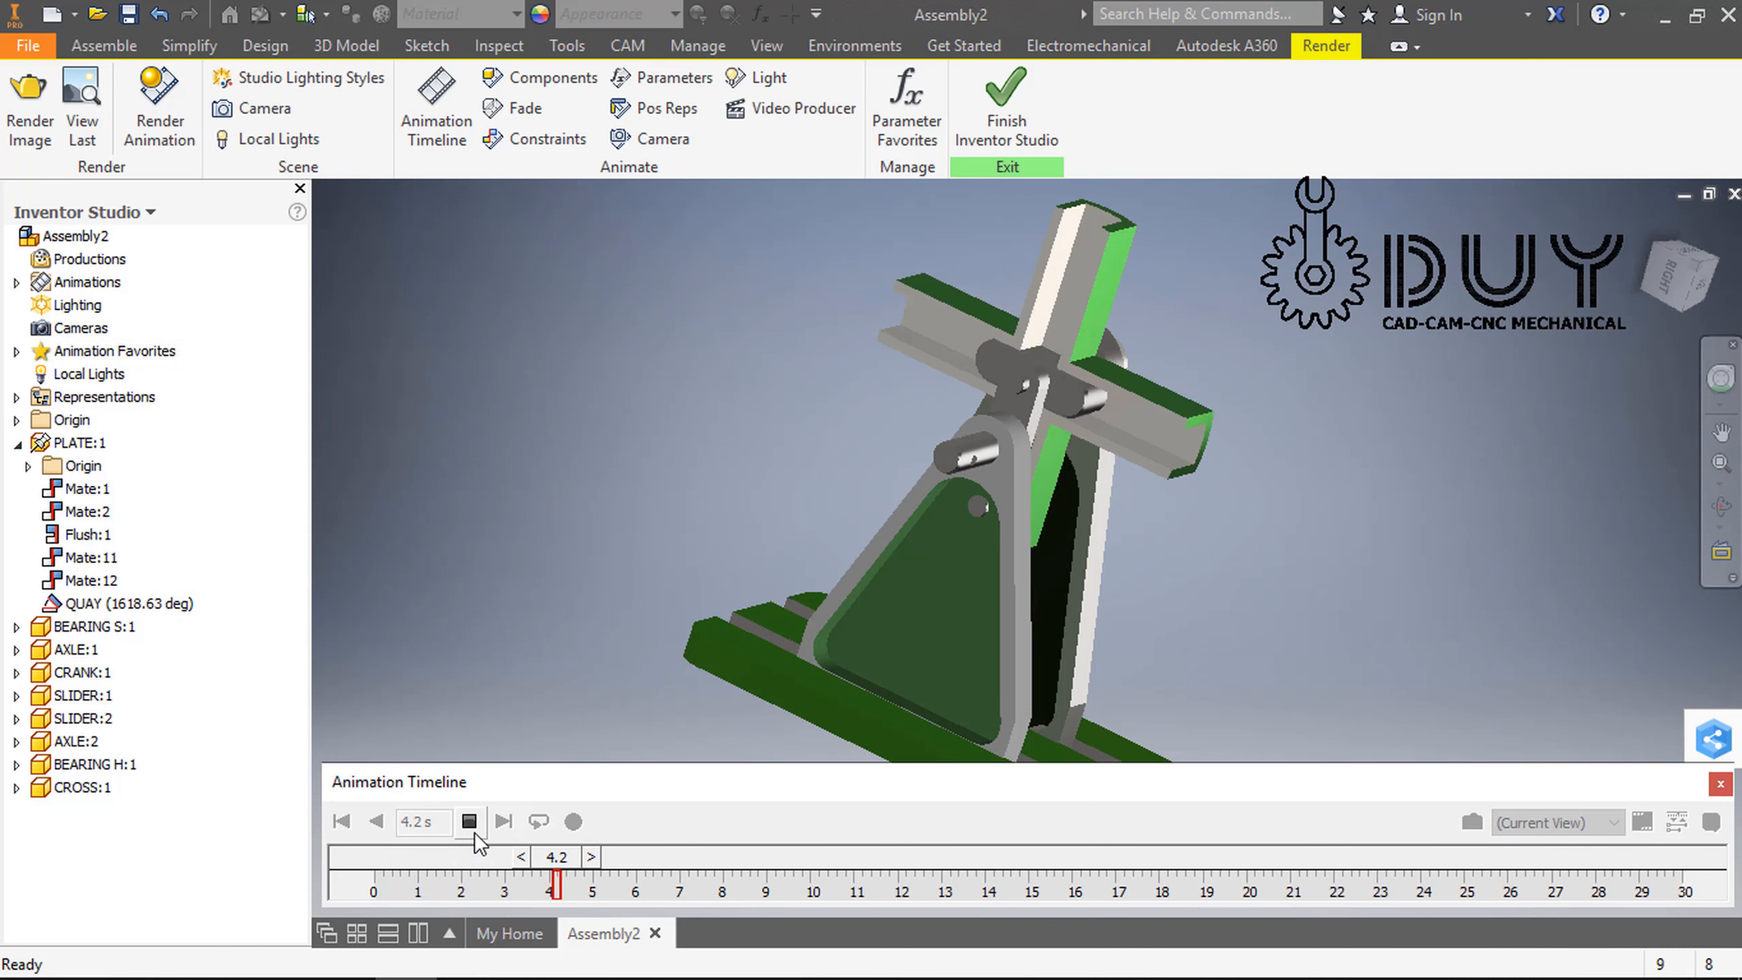
left_click(473, 830)
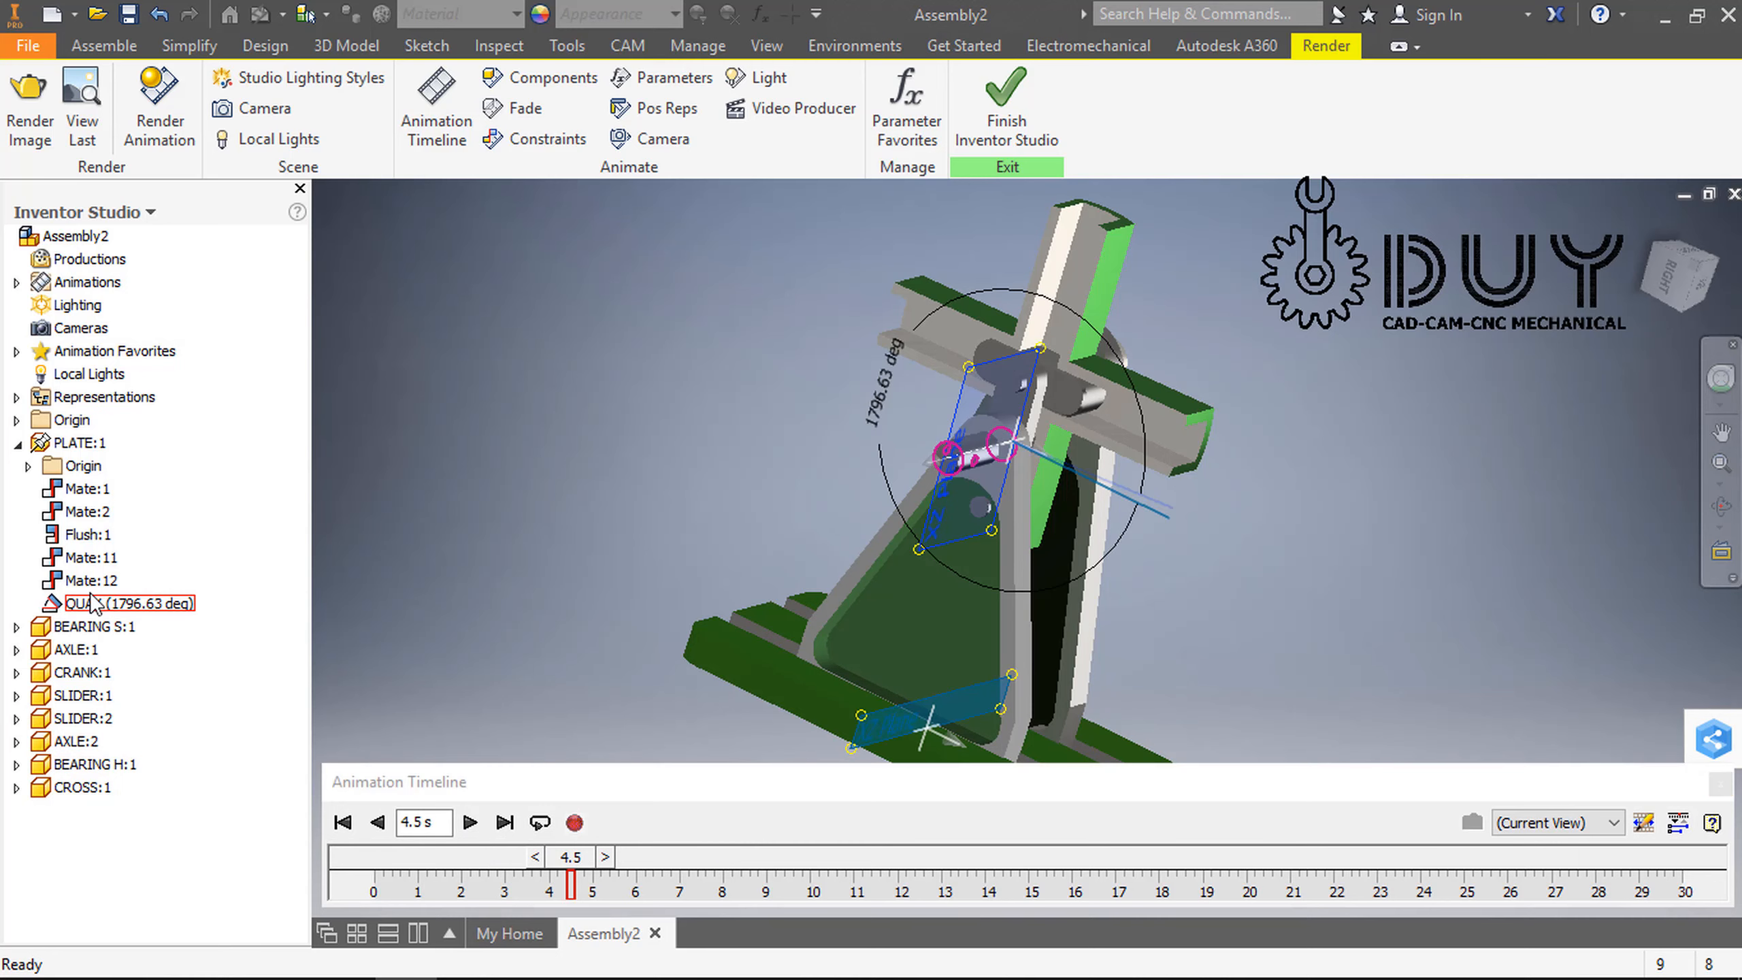
right_click(77, 603)
left_click(171, 631)
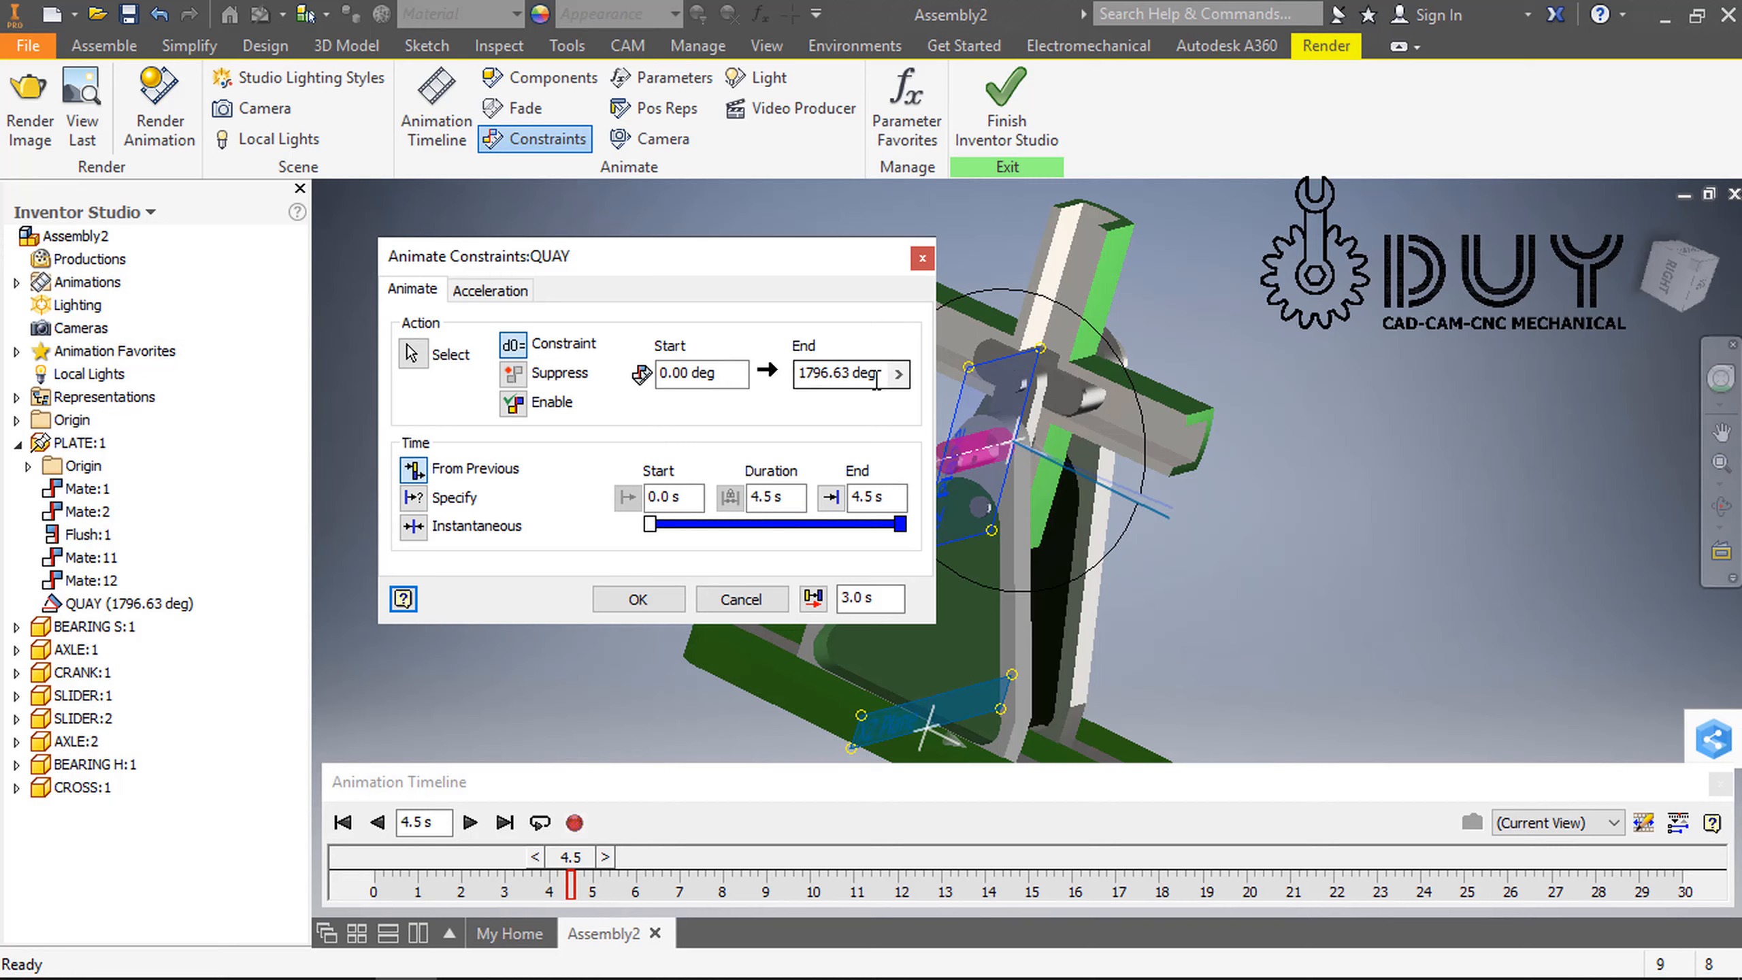
left_click(923, 258)
Step: Resume the animation, stop it before the end and view the mechanism from another angle
left_click(470, 822)
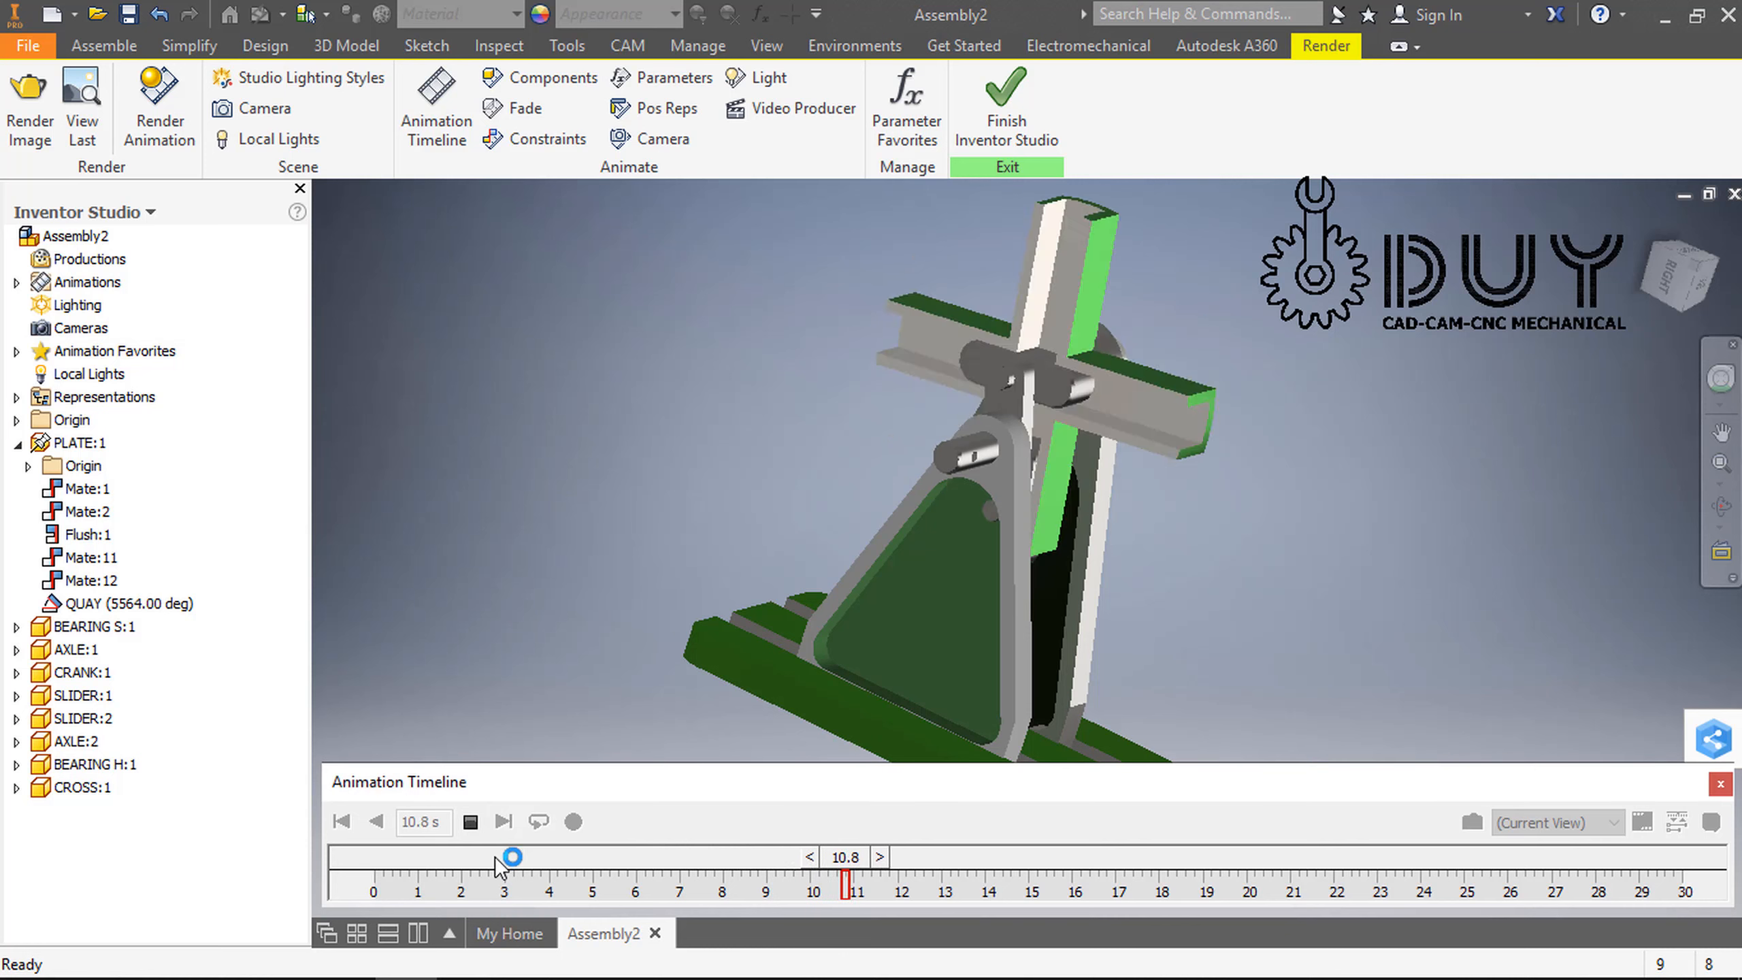
left_click(469, 822)
mouse_move(886, 591)
middle_mouse_down("shift")
mouse_move(786, 564)
mouse_move(806, 533)
mouse_move(870, 537)
mouse_move(864, 583)
middle_mouse_up("shift")
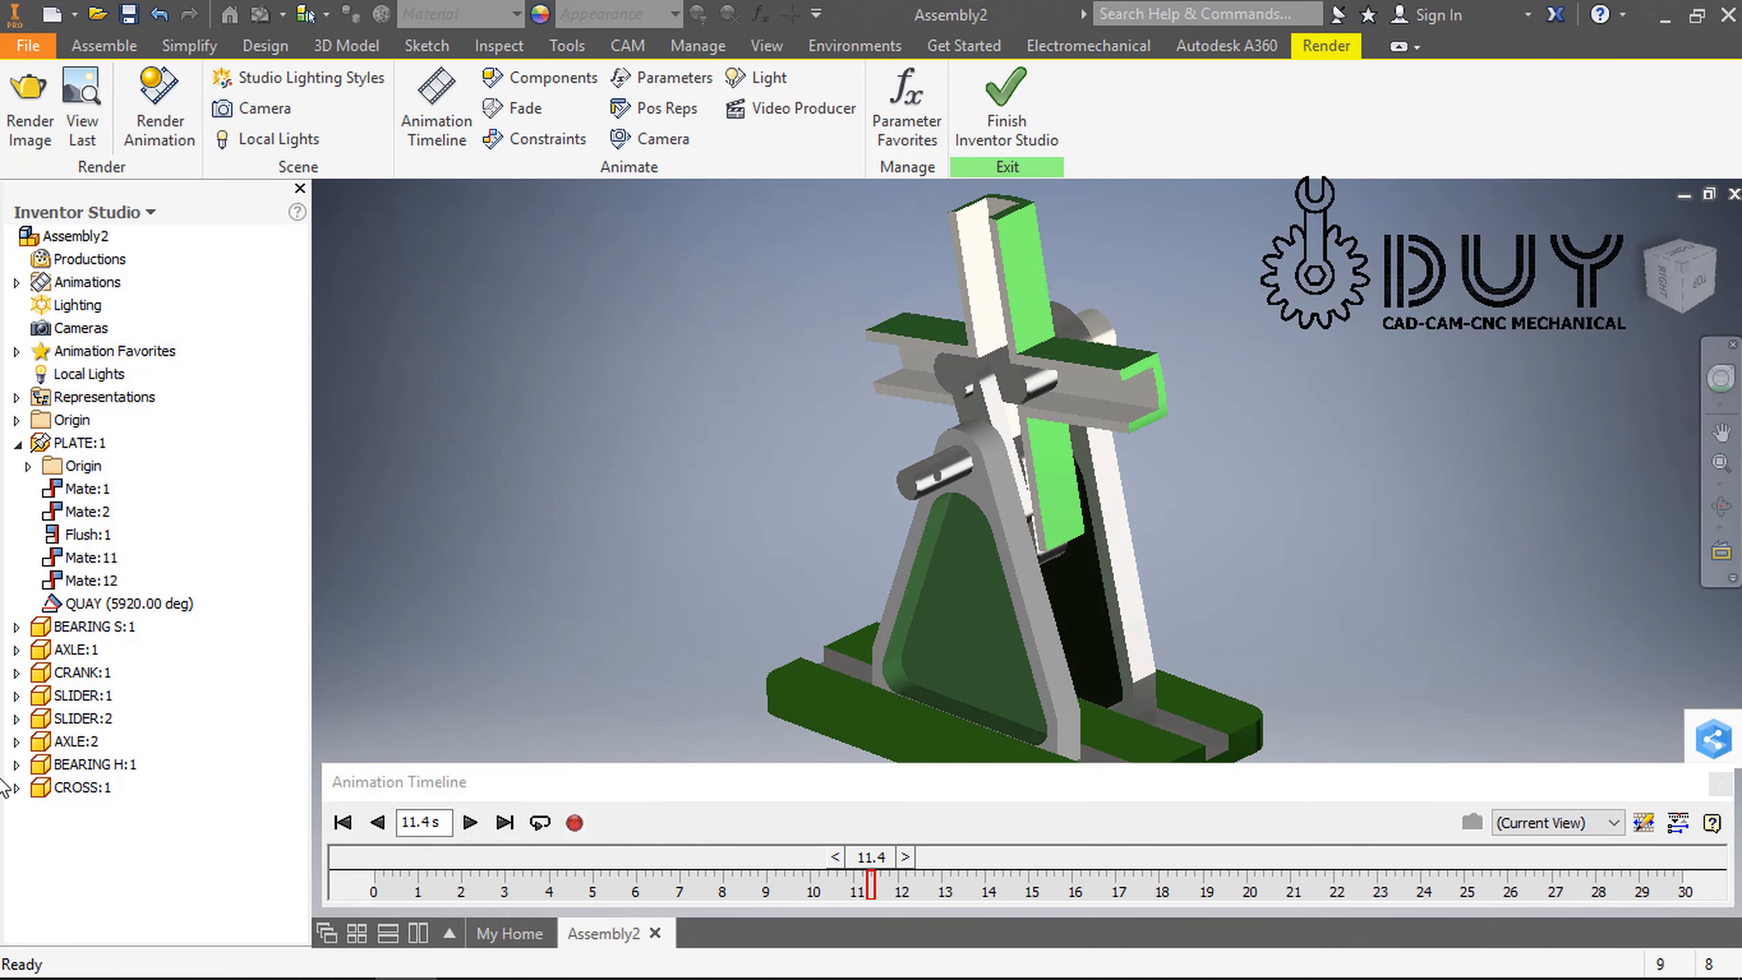
right_click(96, 786)
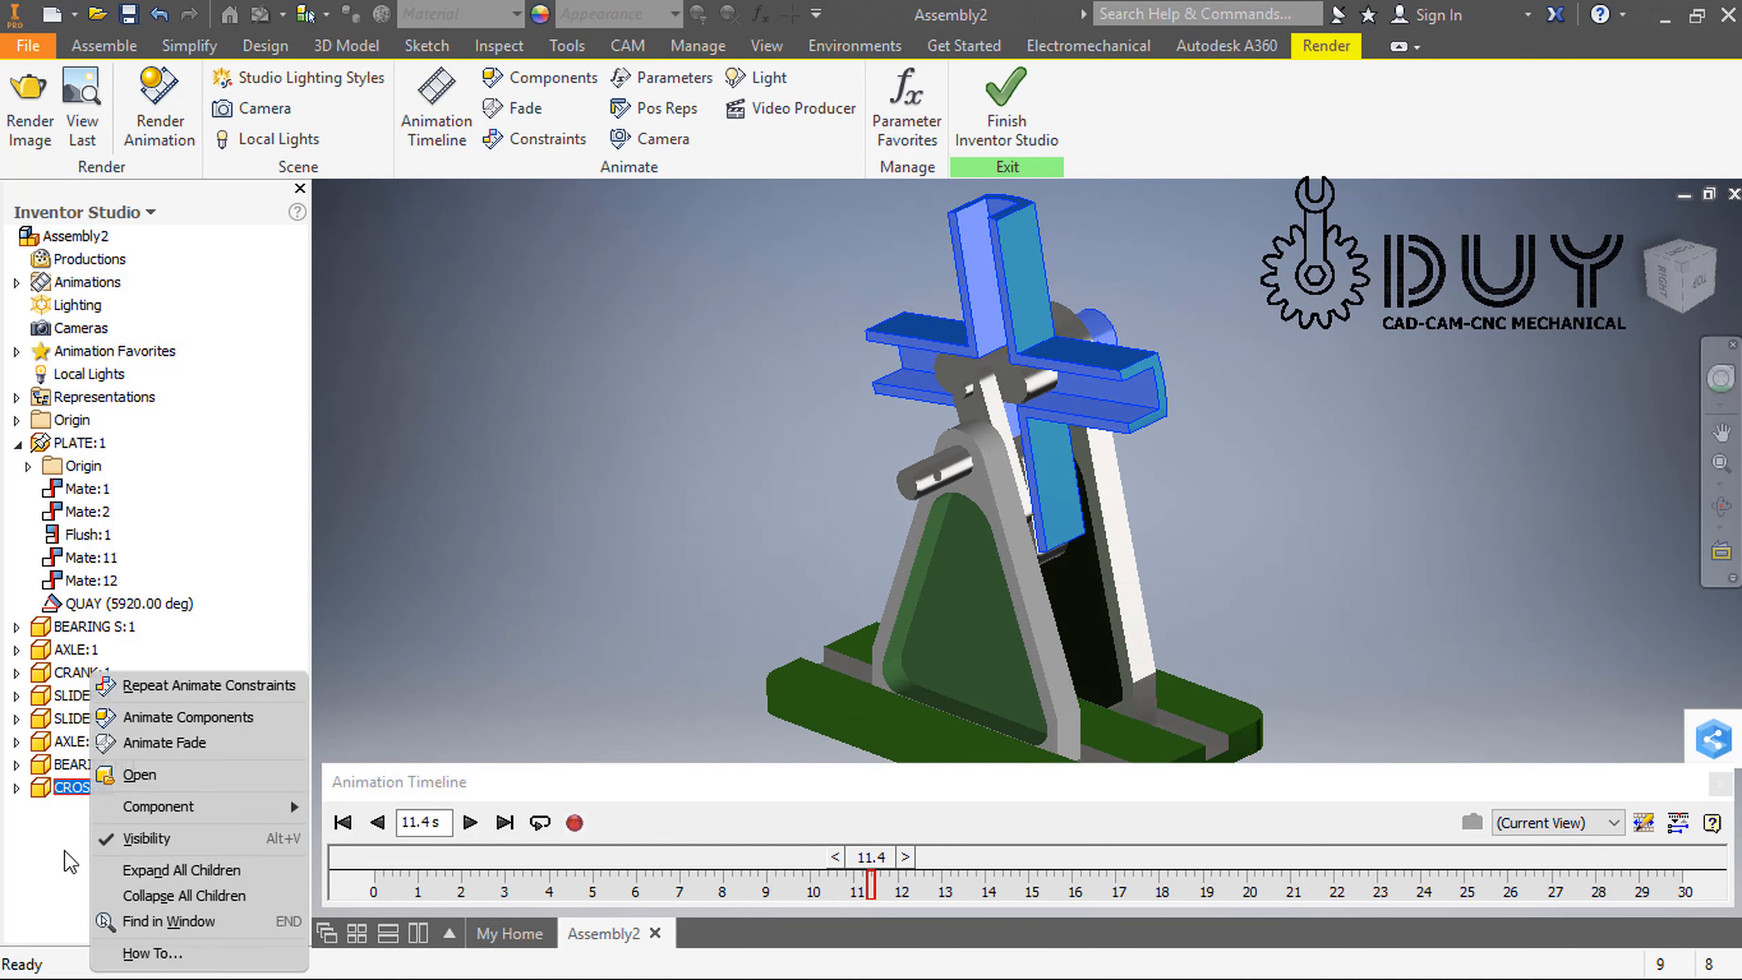
key("Escape")
left_click(634, 496)
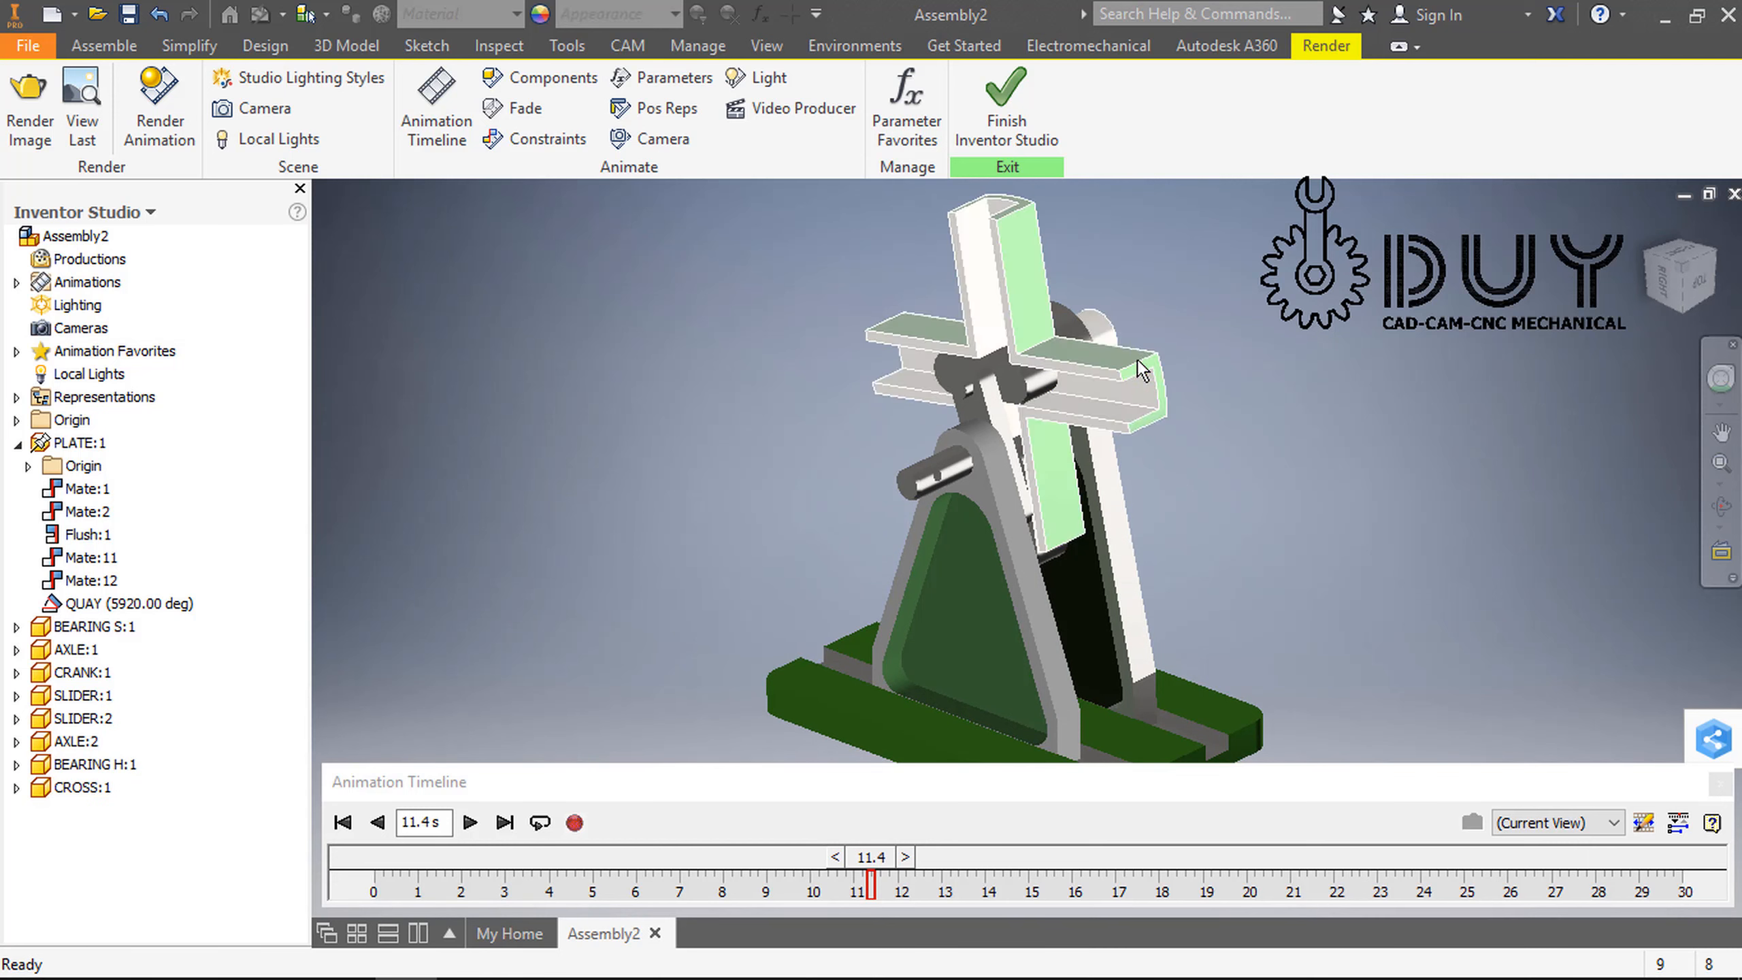
right_click(66, 795)
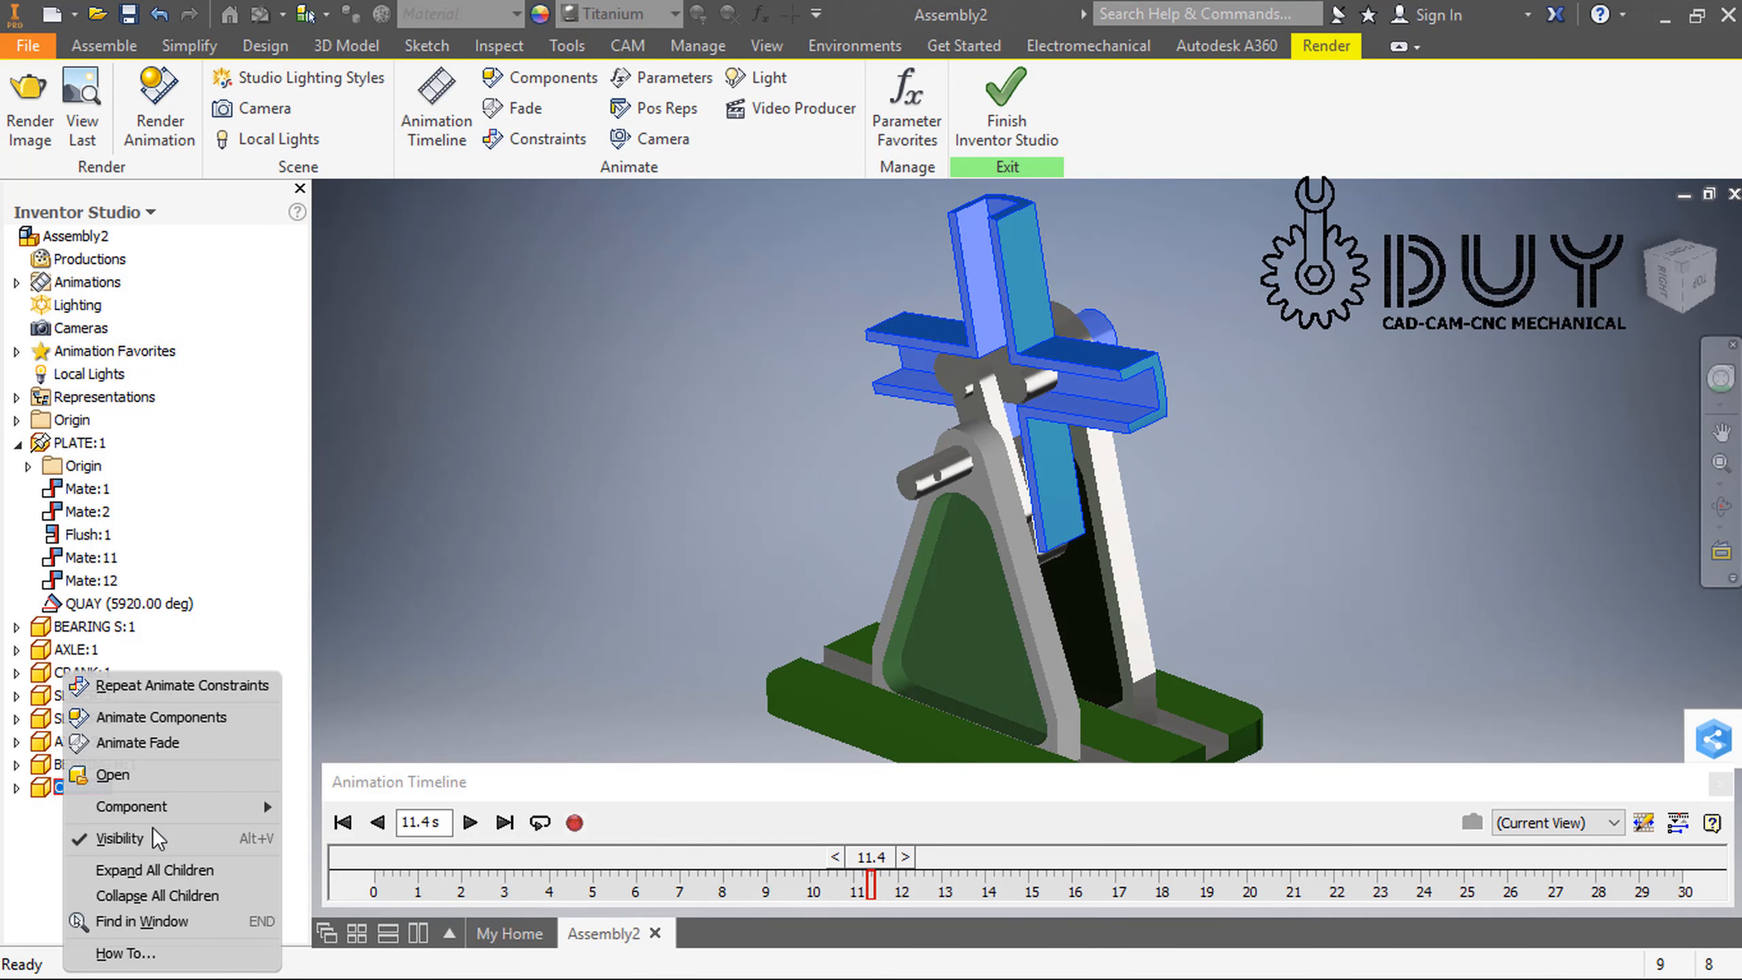
left_click(433, 622)
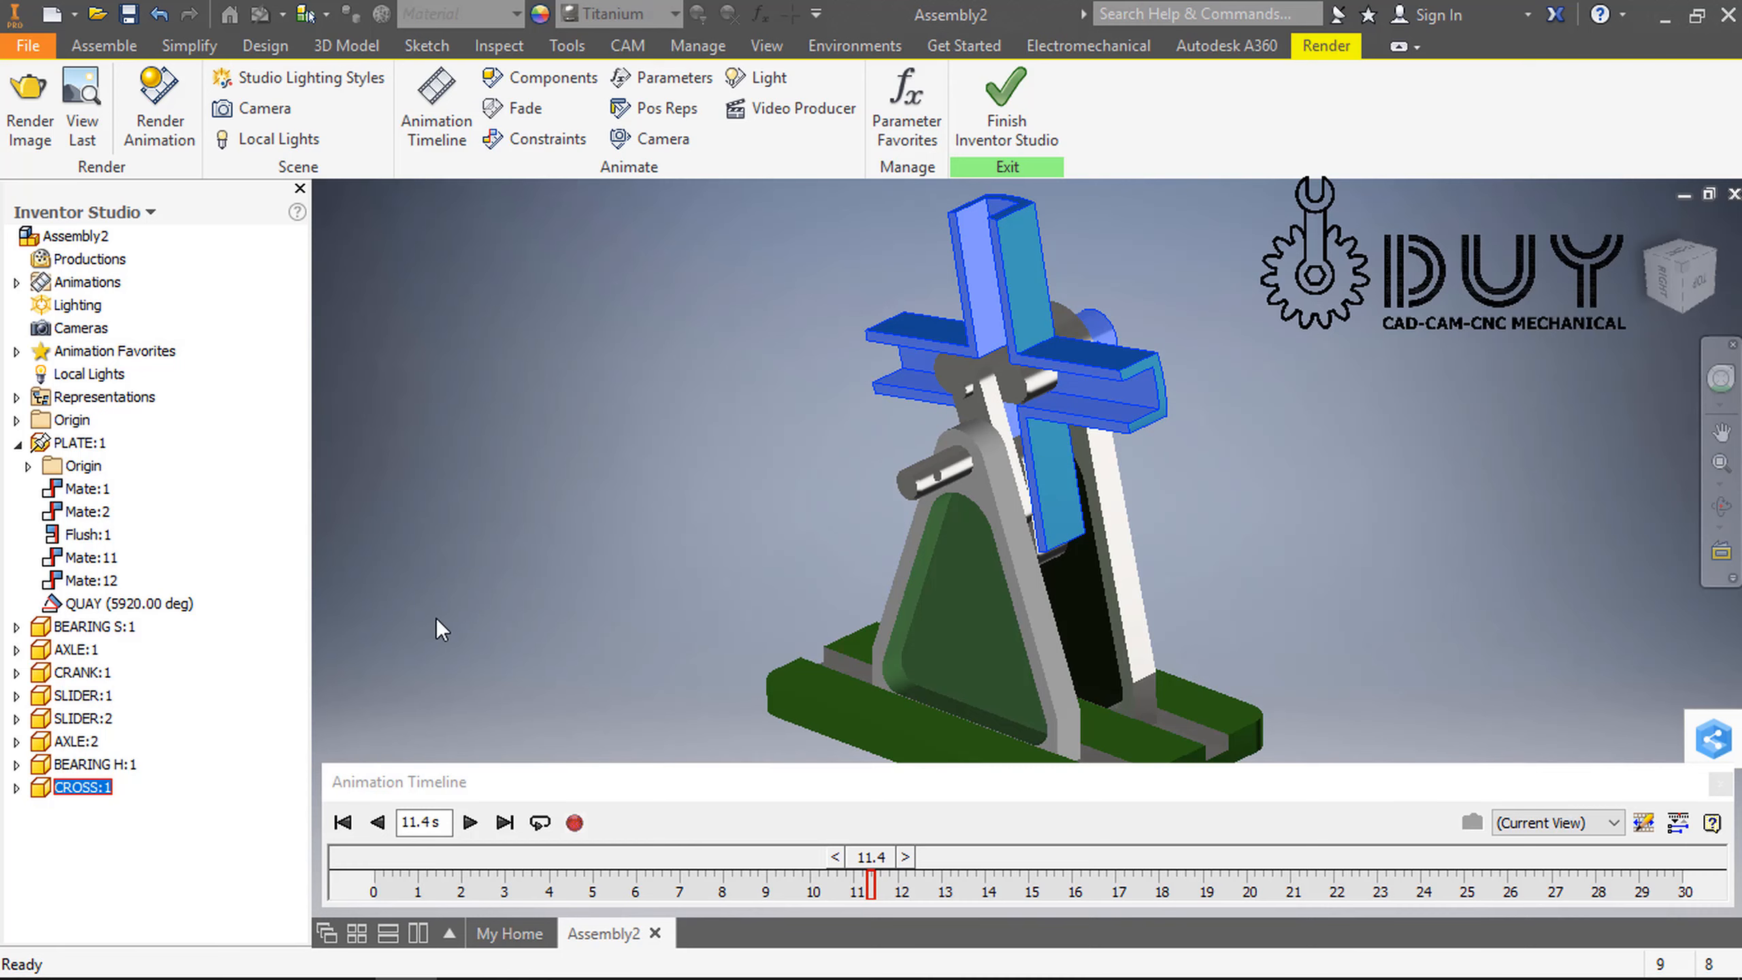
Step: Play the remainder of the animation past 15 s, stop it and play it in reverse
left_click(468, 822)
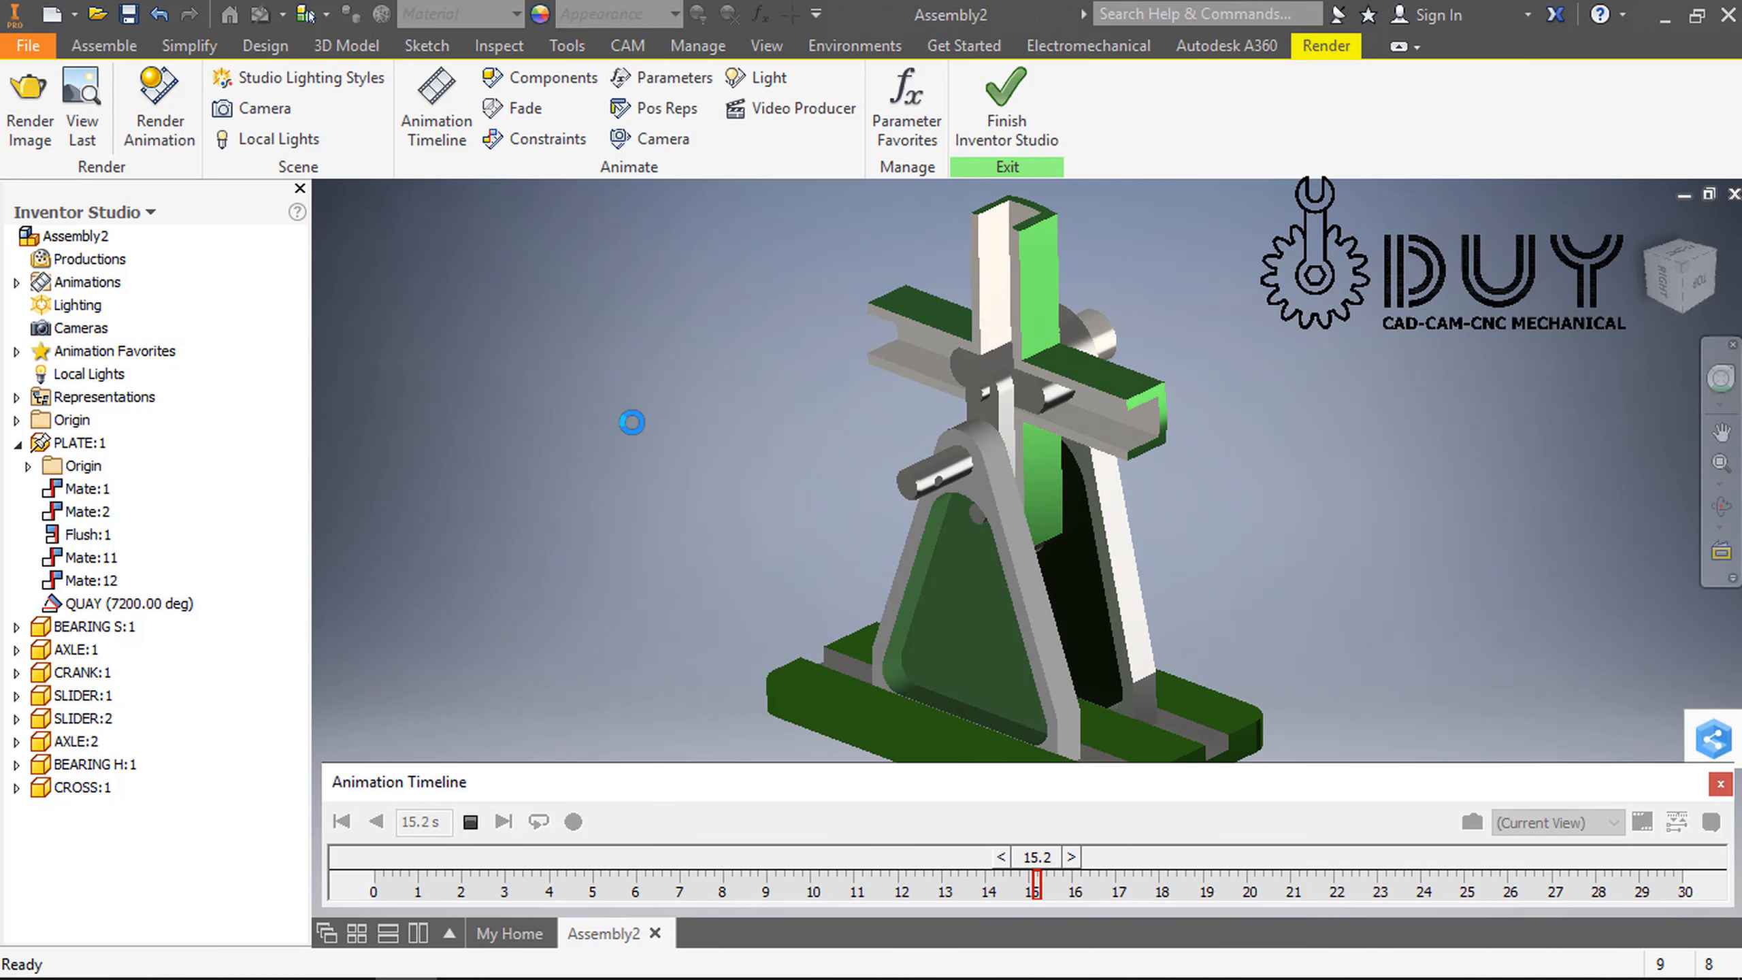
left_click(468, 822)
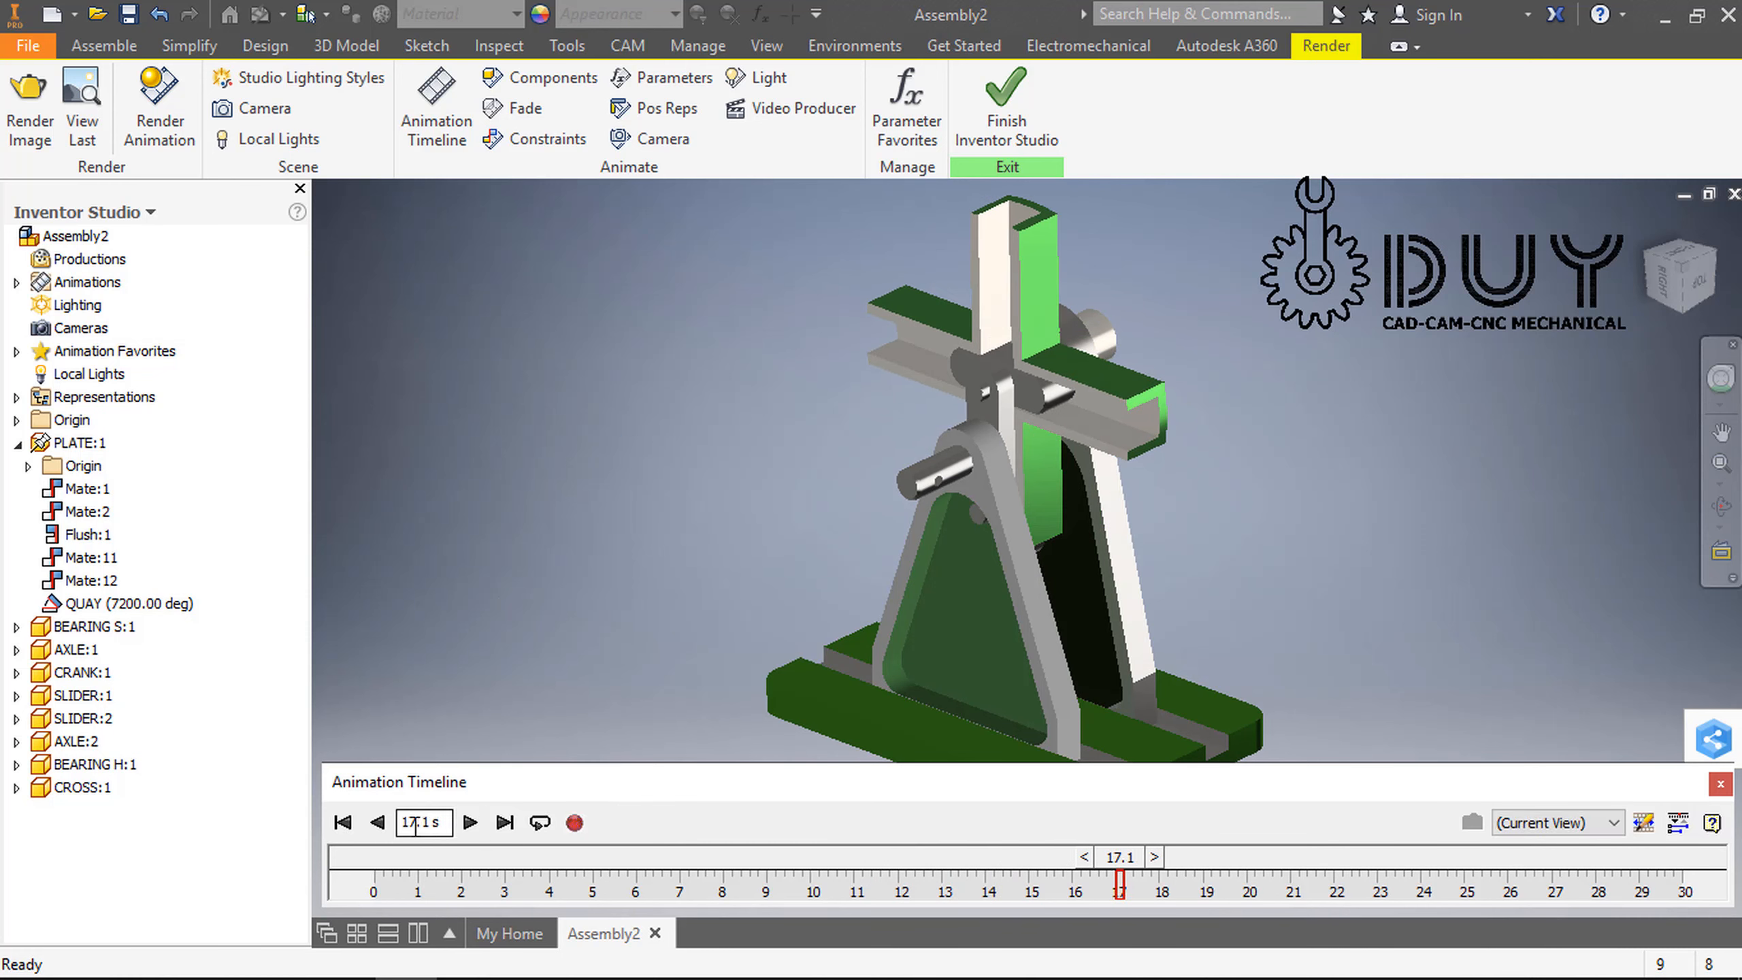
left_click(377, 822)
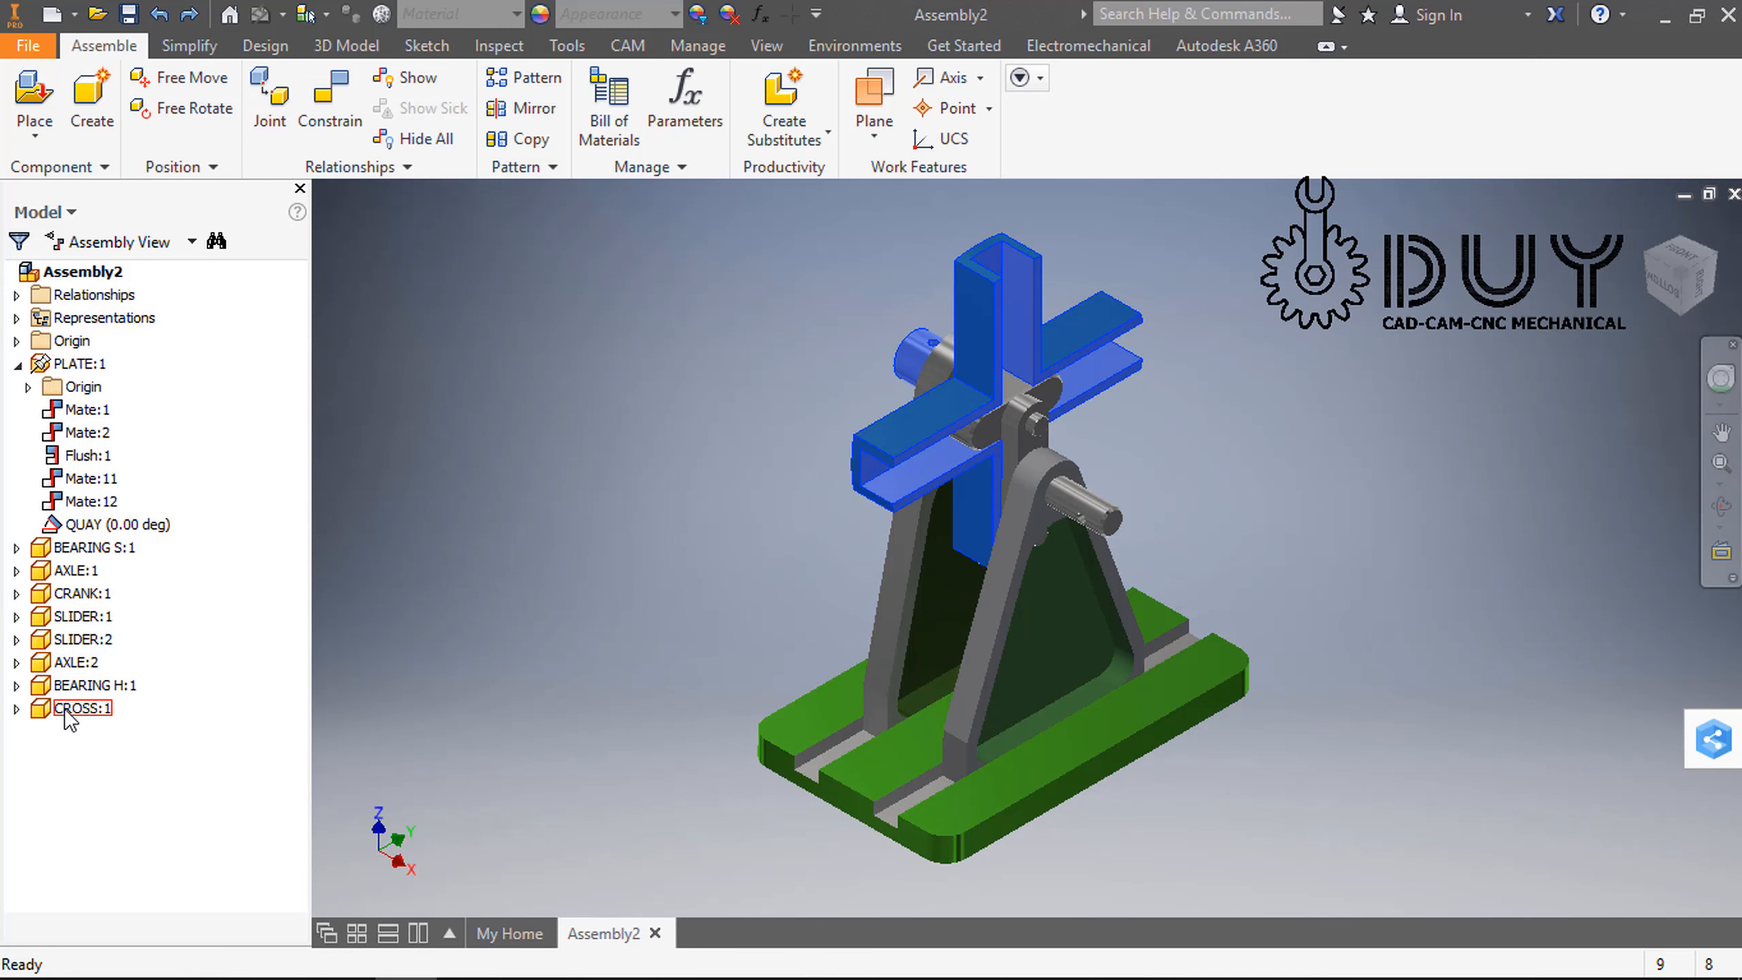
Step: Make the CROSS:1 component transparent in the assembly environment
left_click(68, 708)
right_click(69, 708)
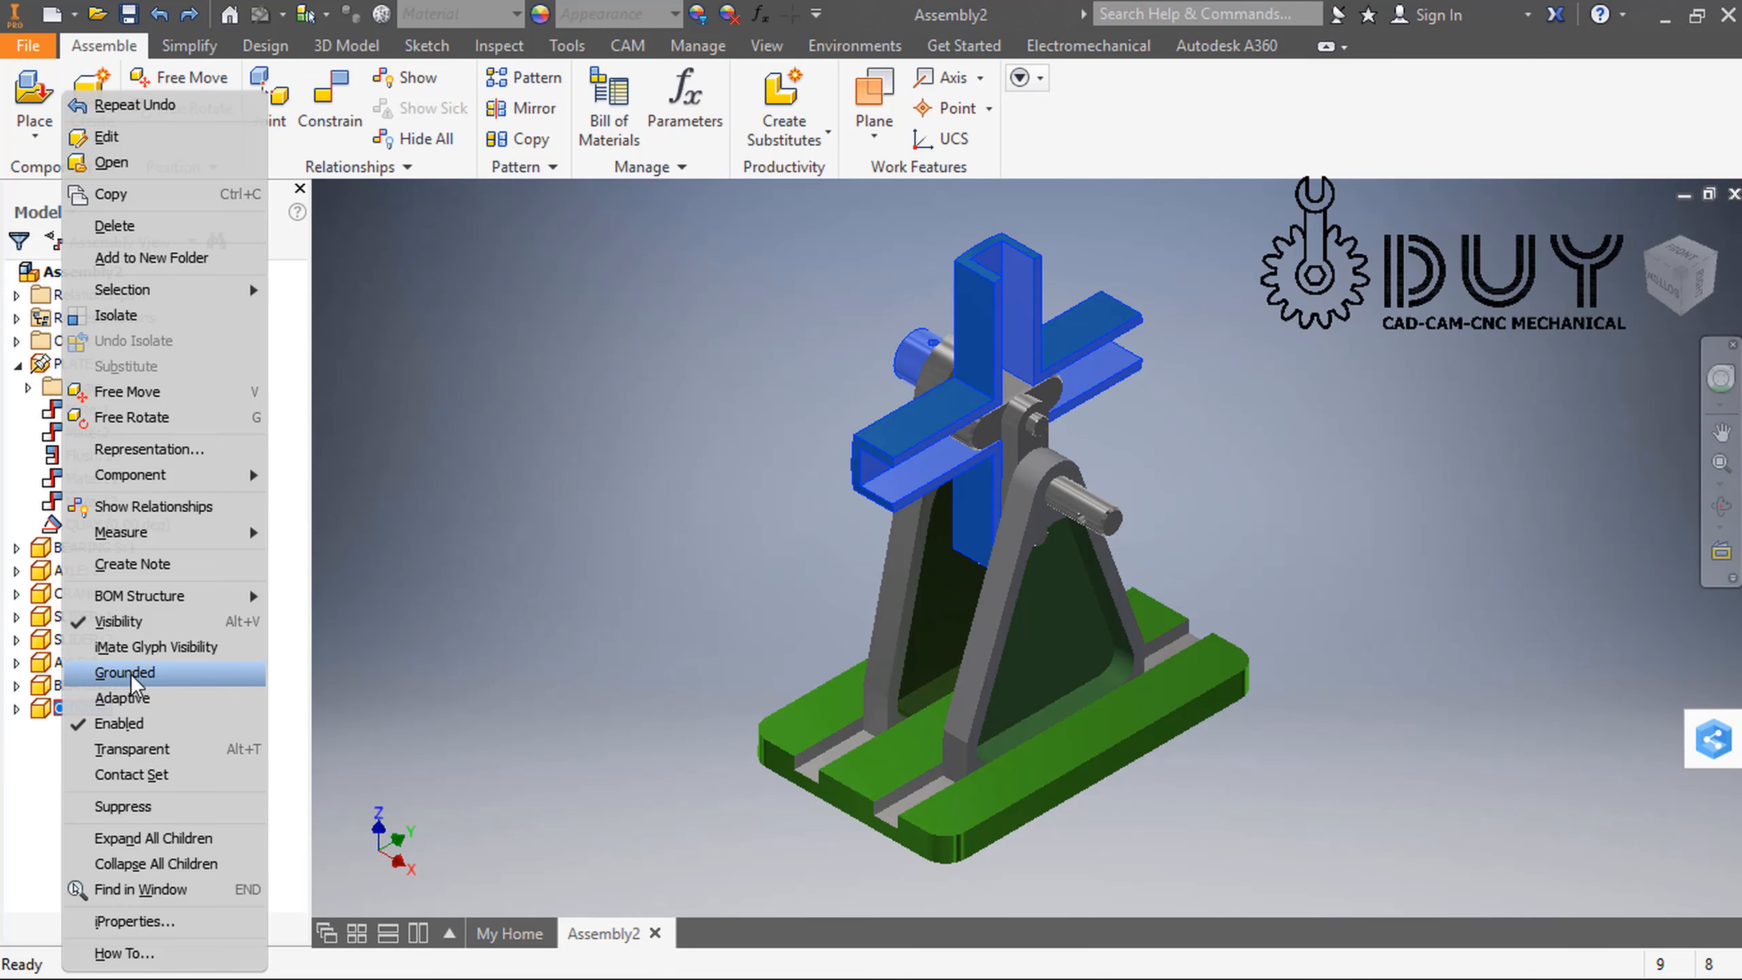
left_click(167, 749)
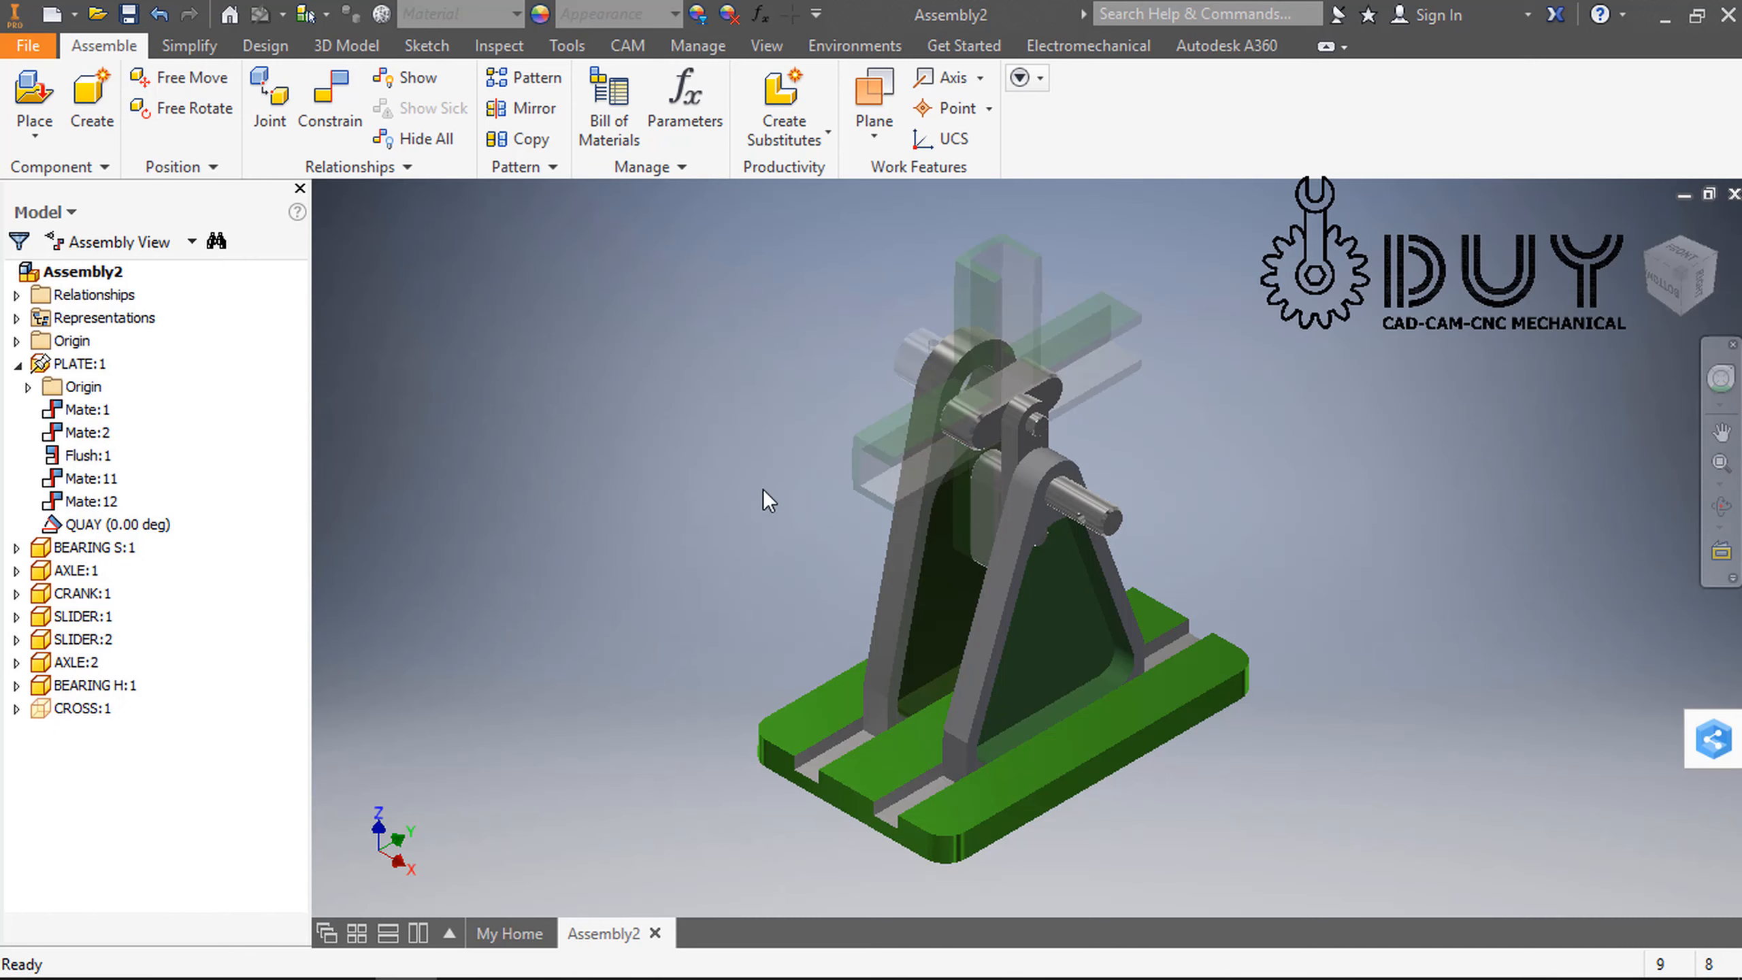
Step: Enter Inventor Studio and animate PLATE:1's QUAY constraint from 0 to 3600 degrees with an end time of 15 s
left_click(855, 45)
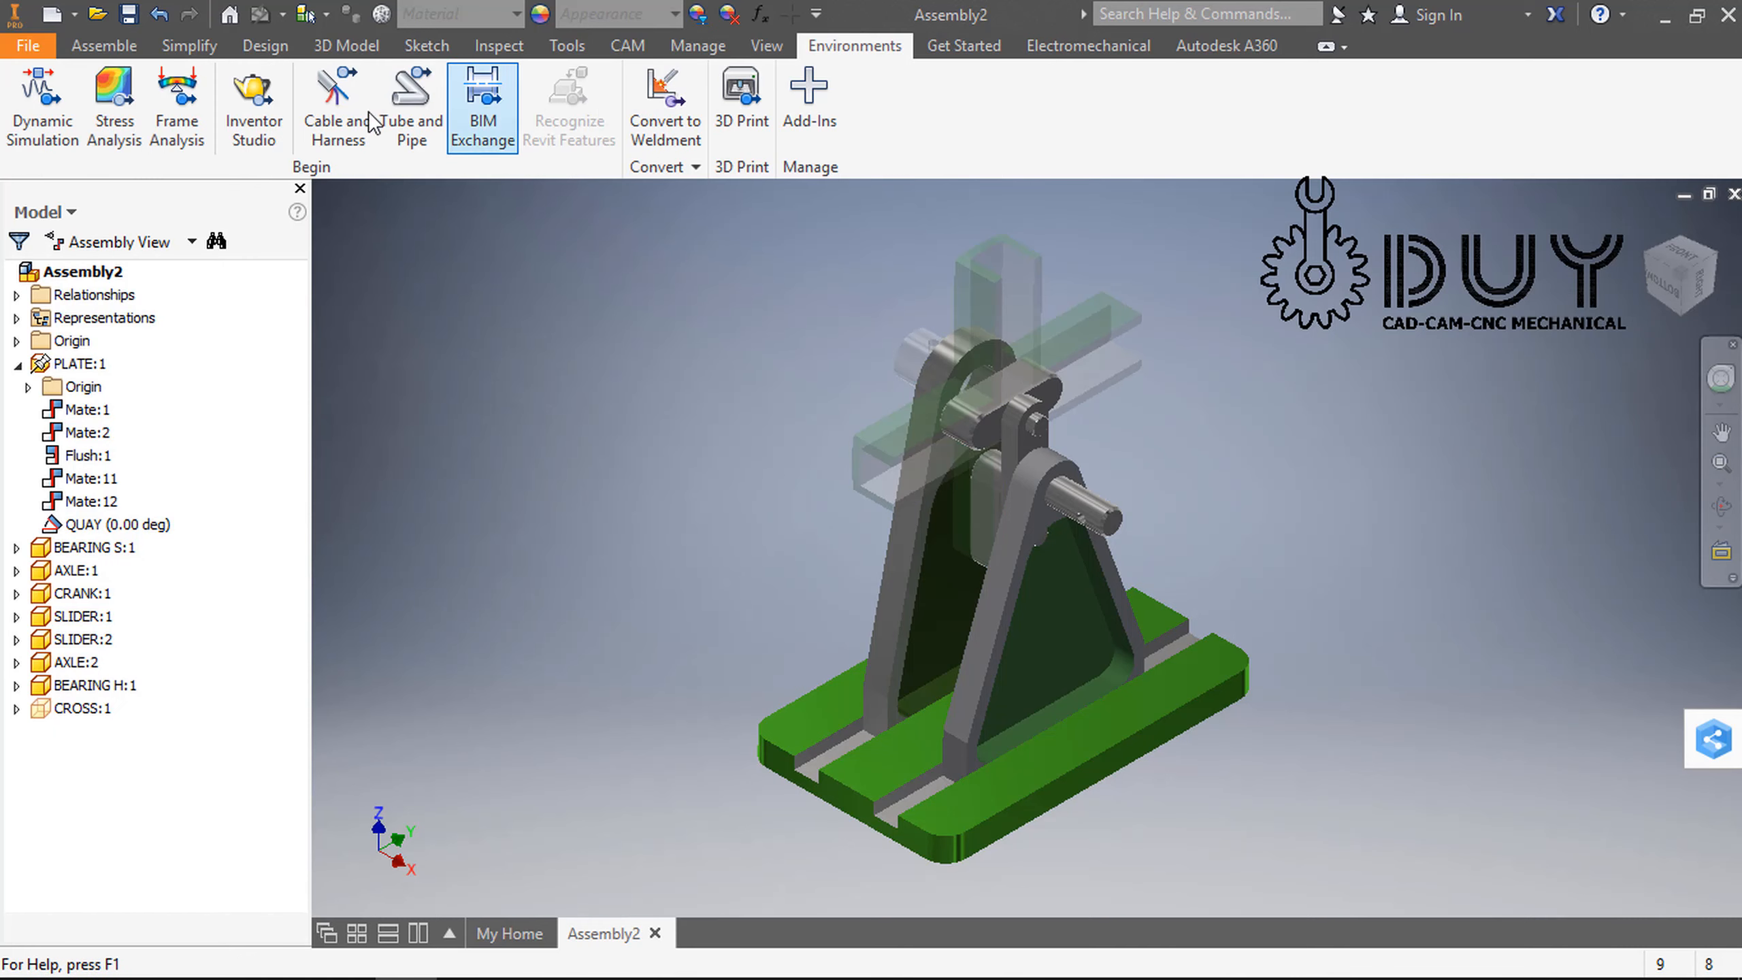
left_click(253, 106)
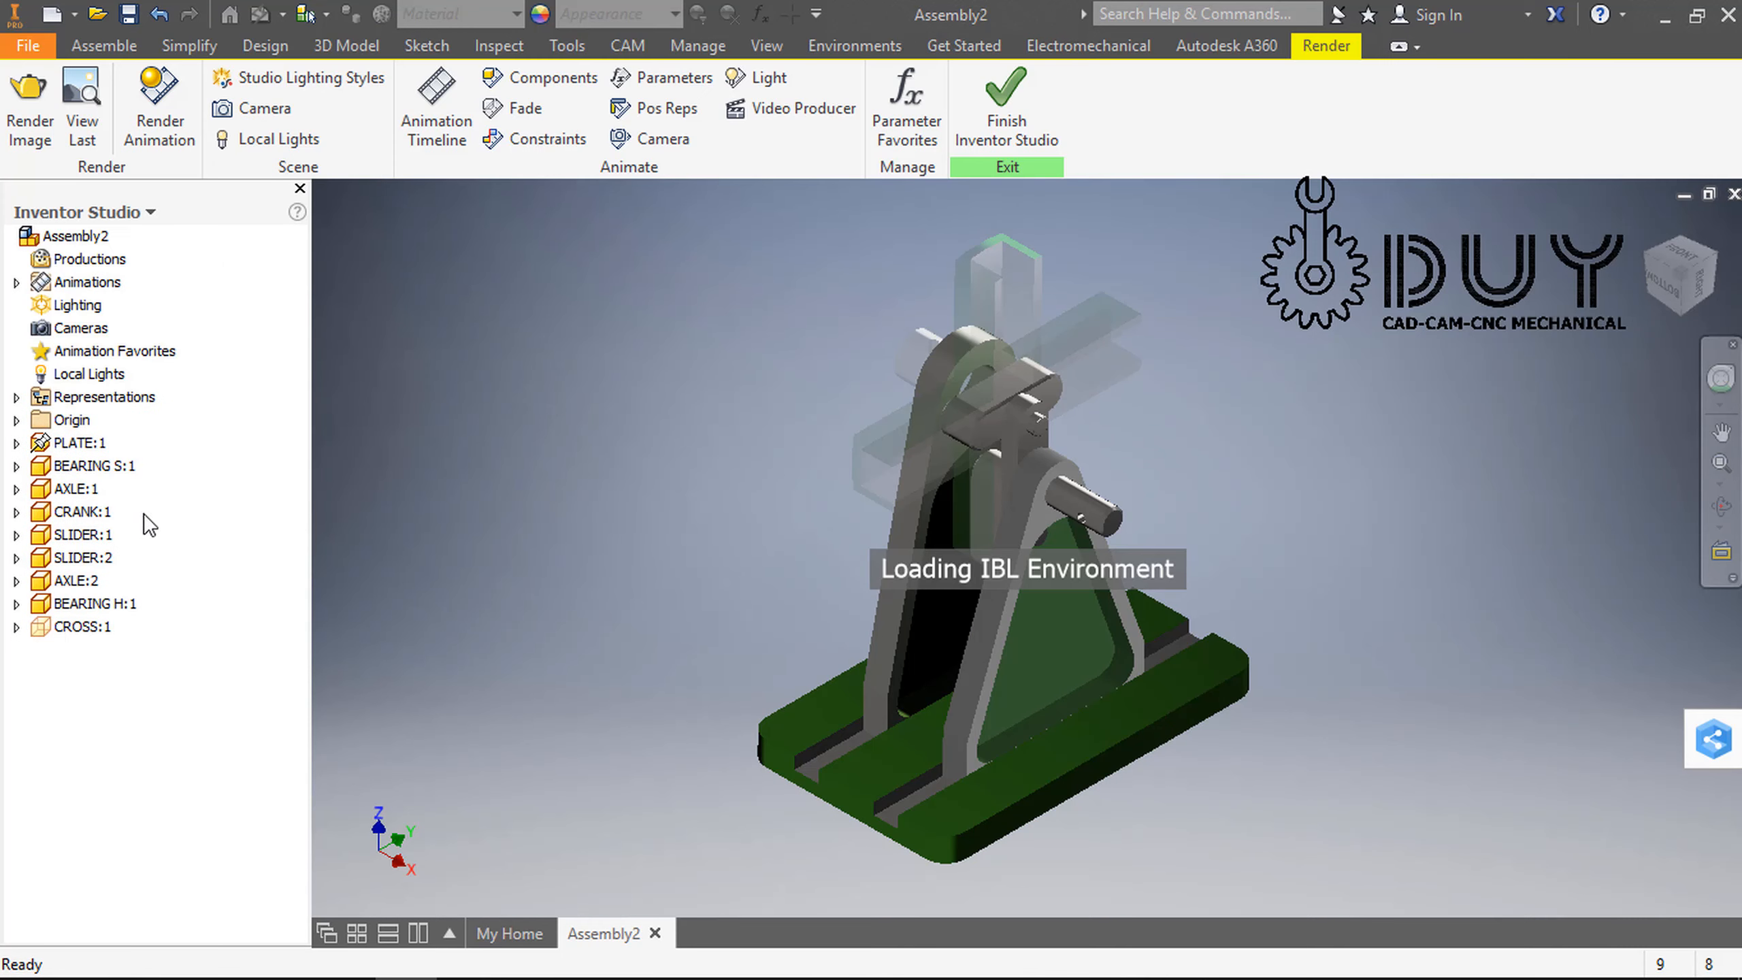
left_click(16, 442)
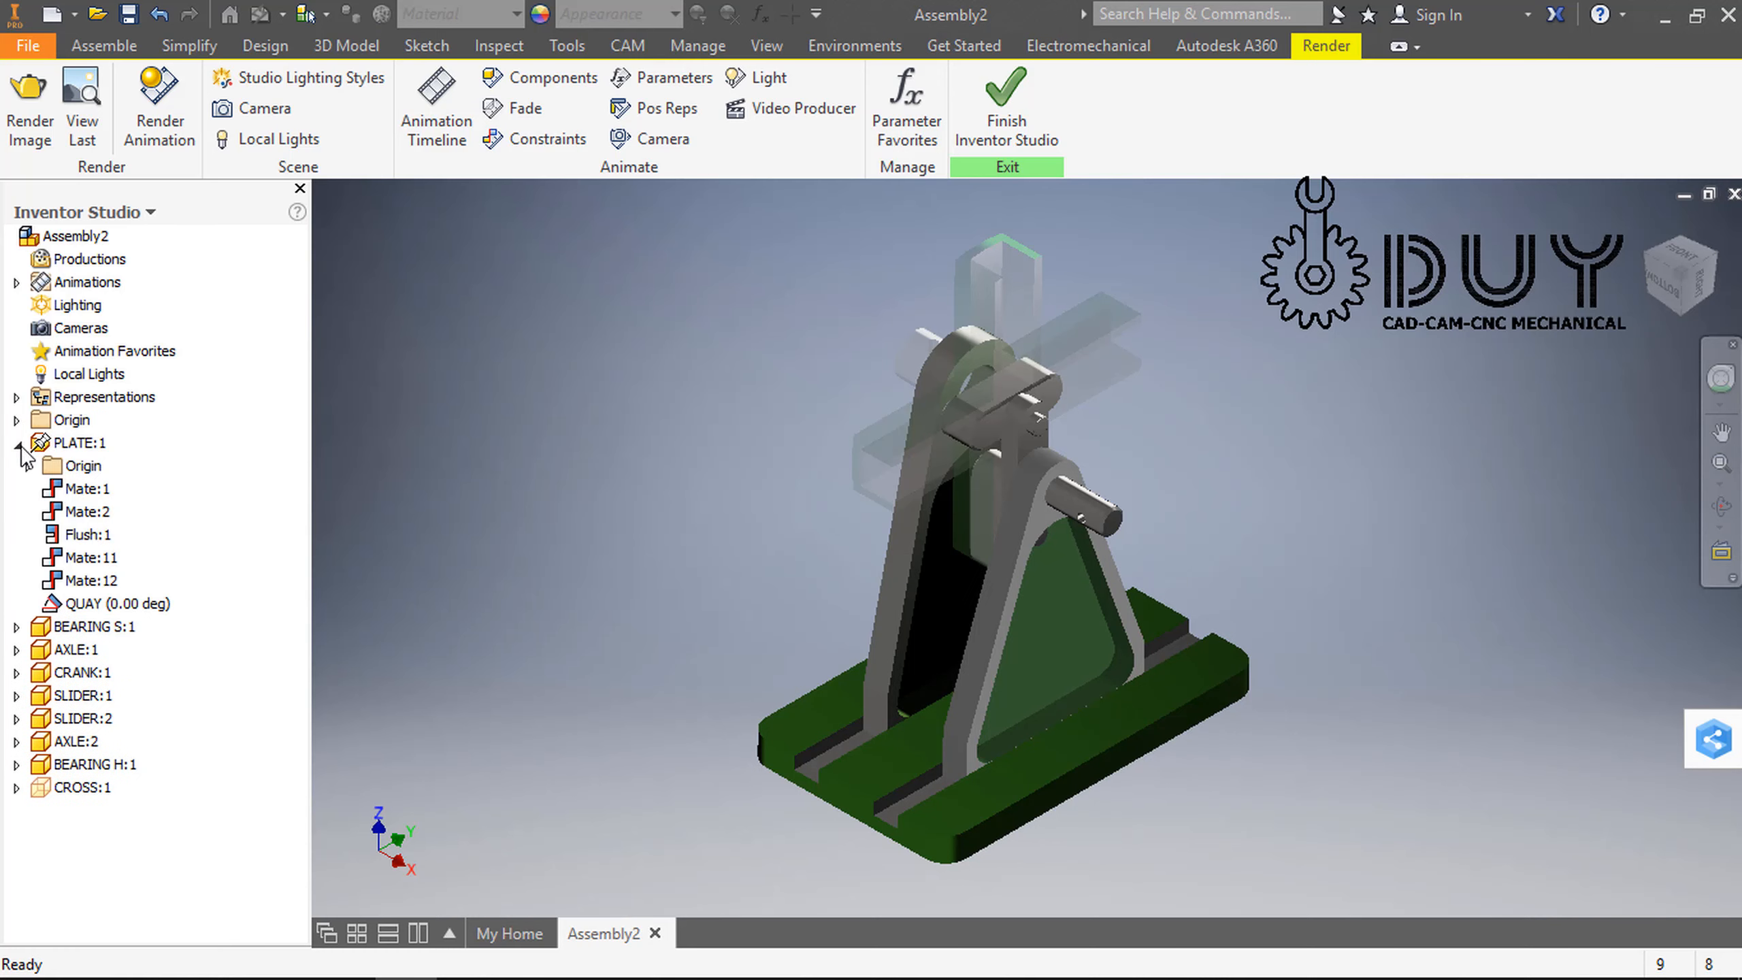
left_click(110, 604)
right_click(108, 603)
left_click(199, 646)
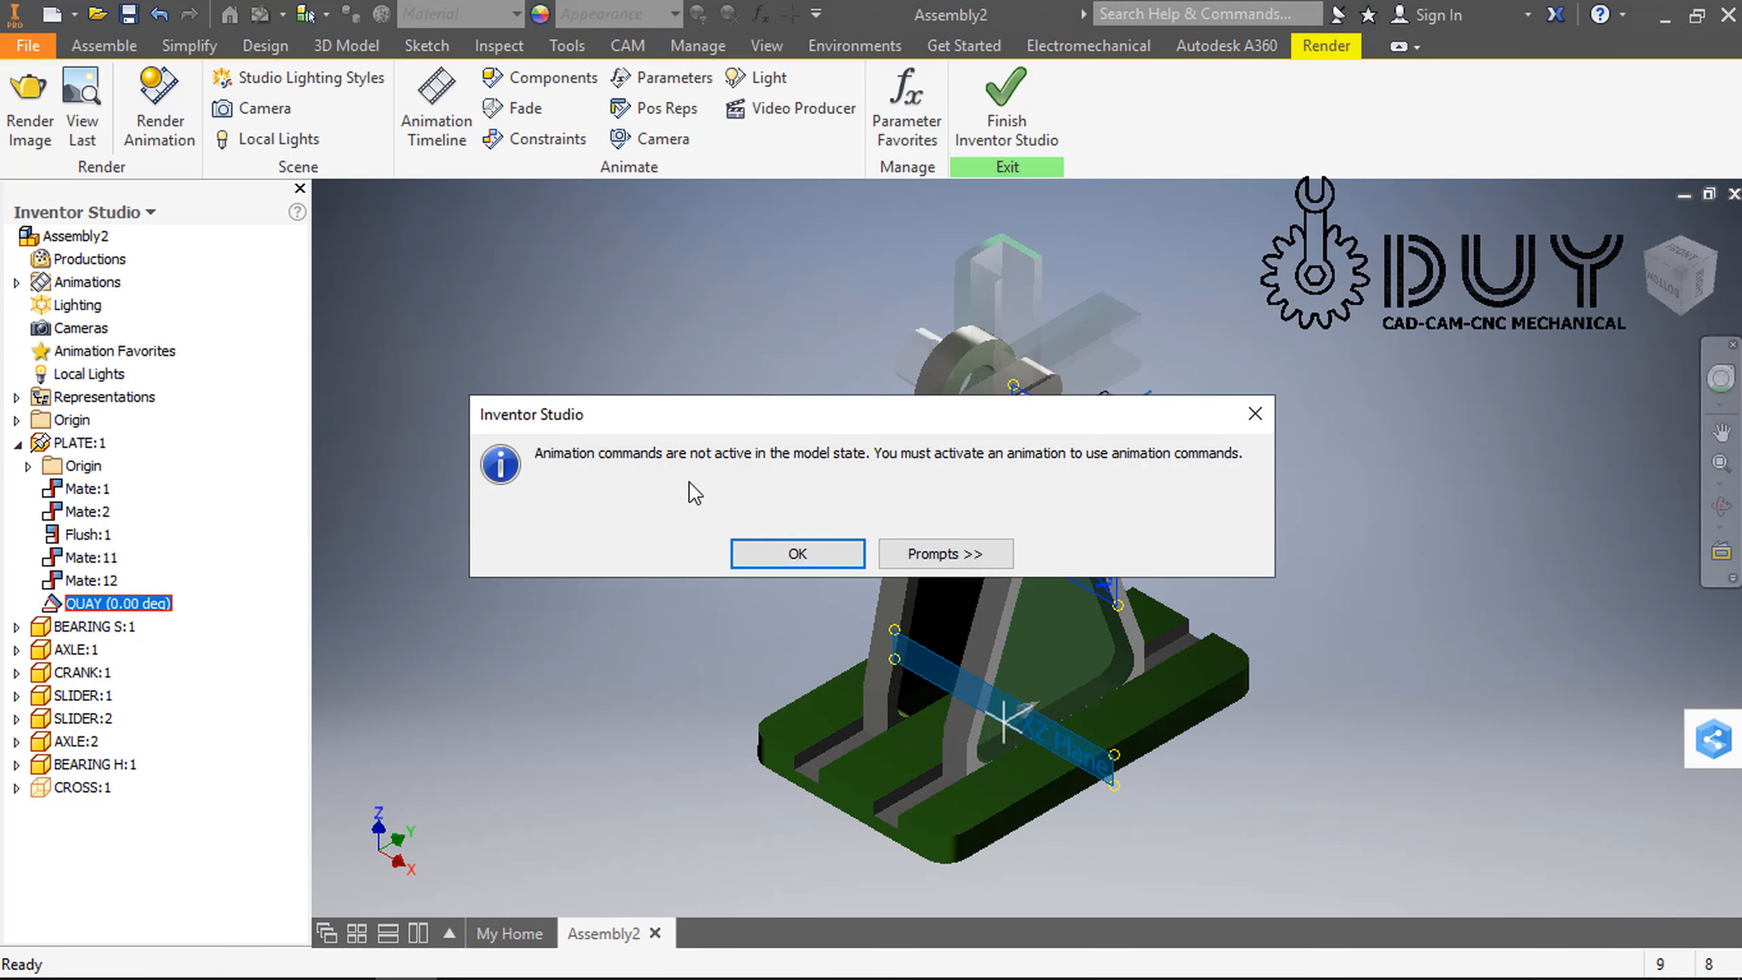
left_click(797, 555)
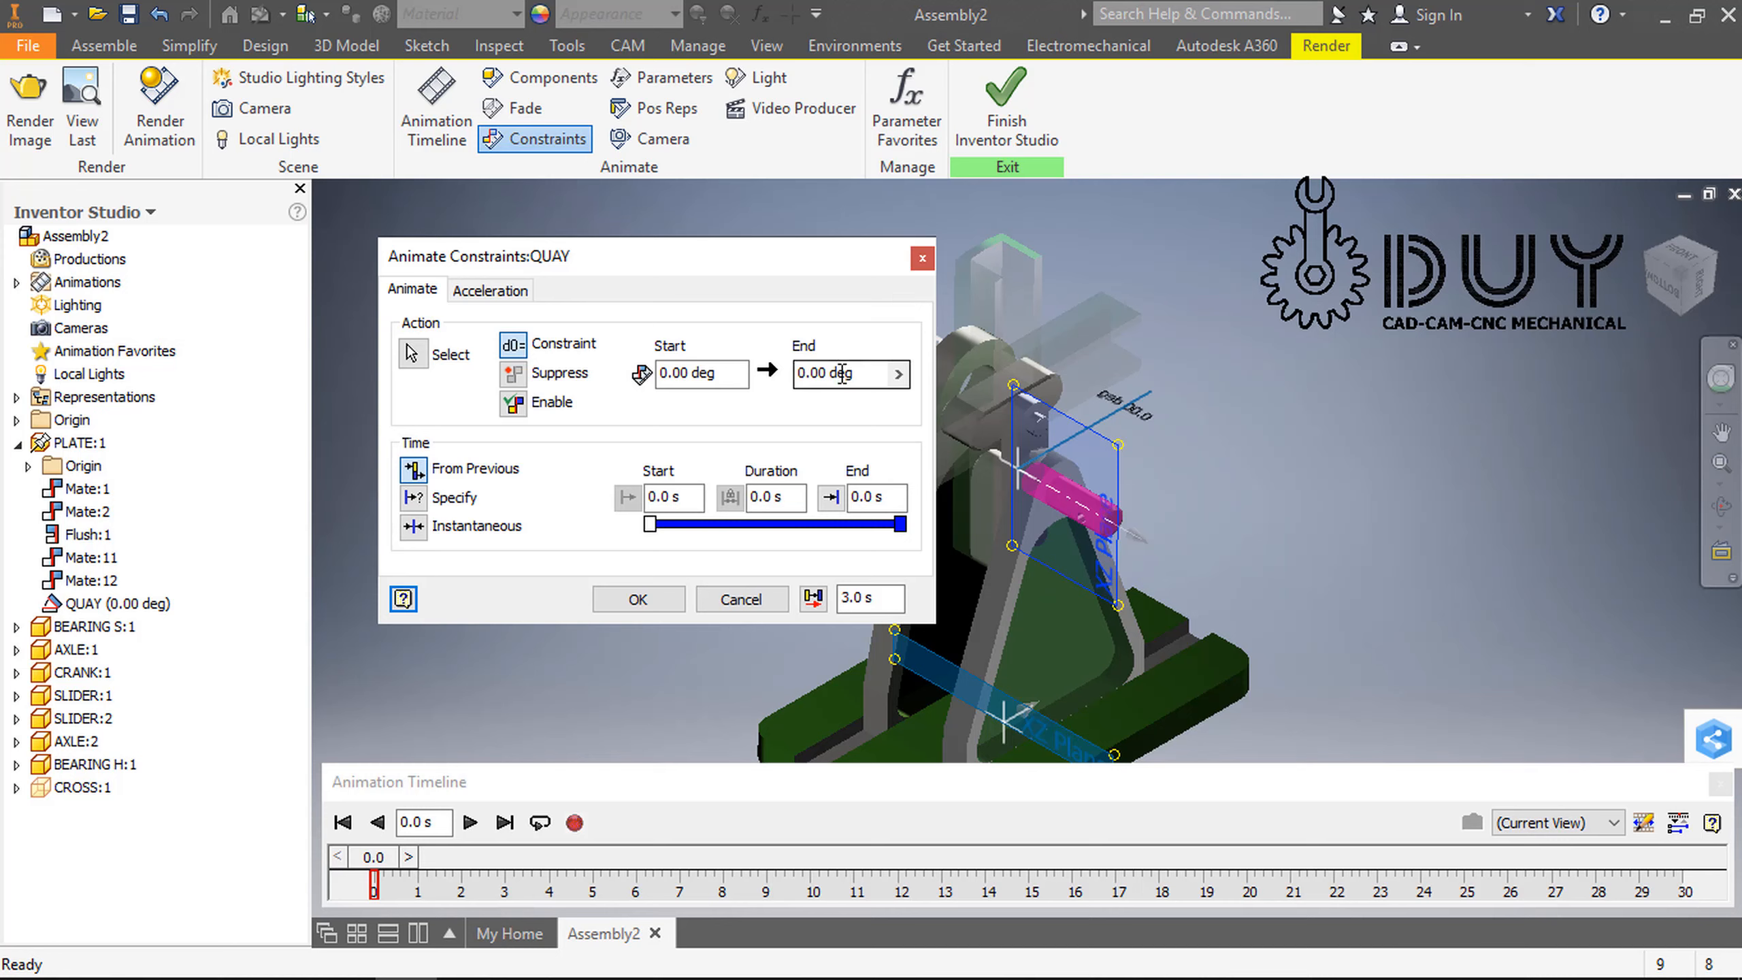
left_click(868, 376)
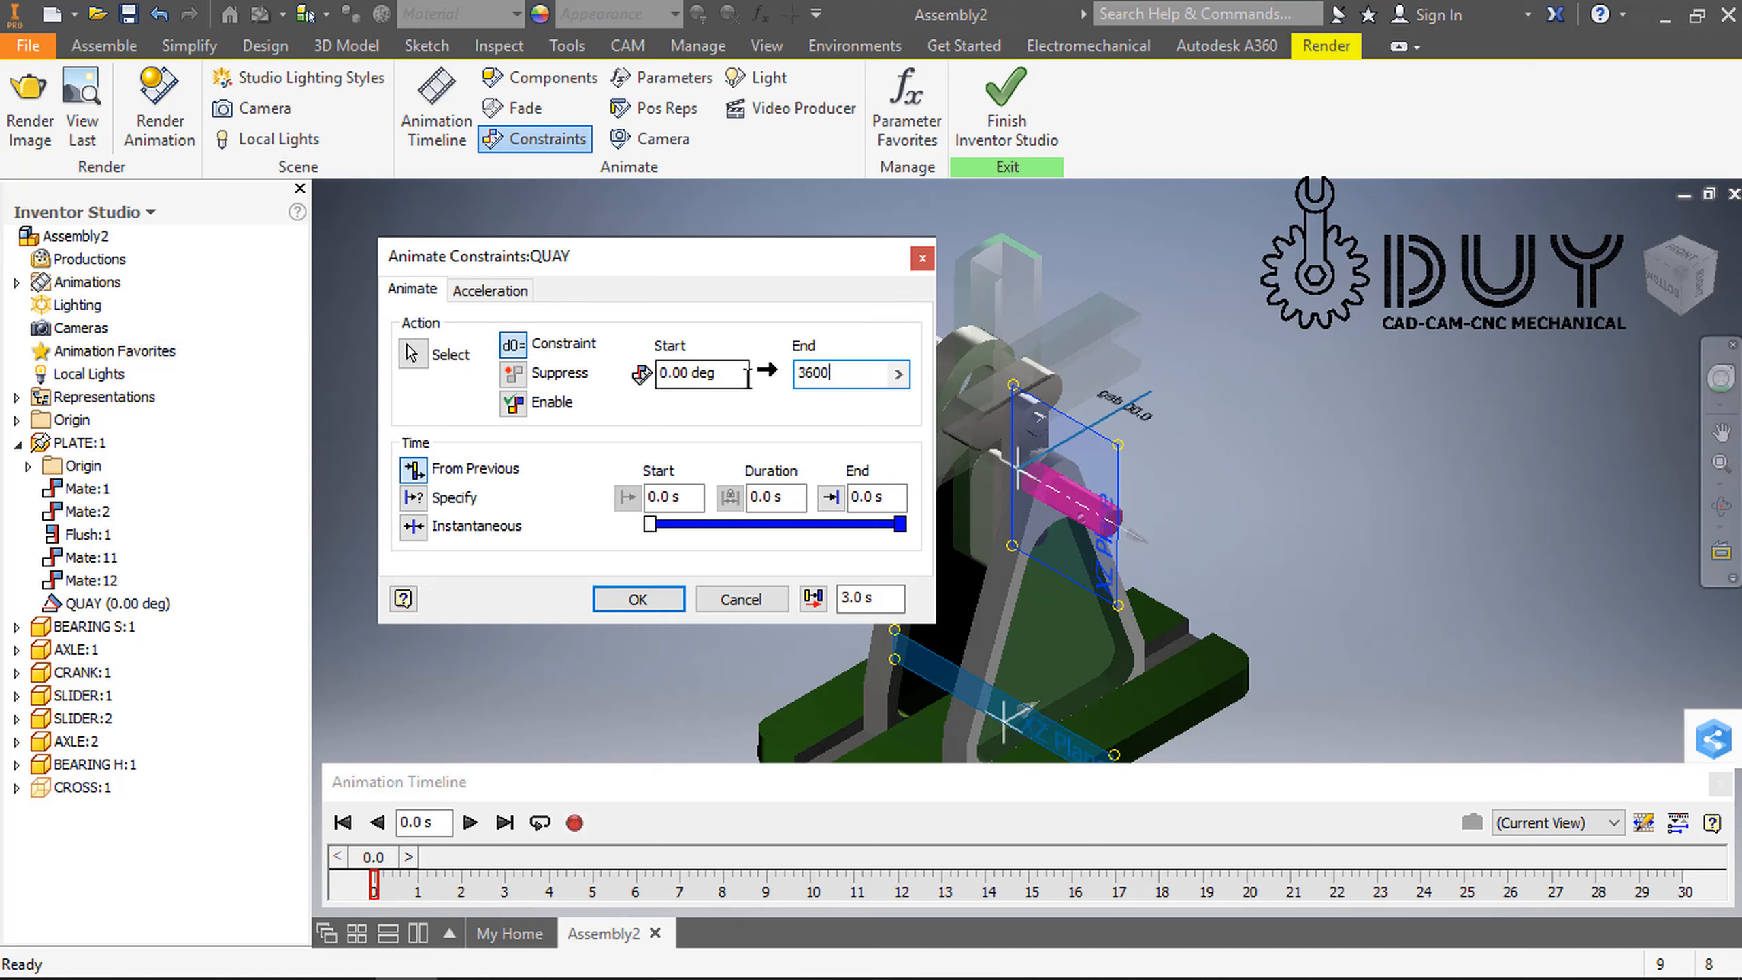
left_click(885, 494)
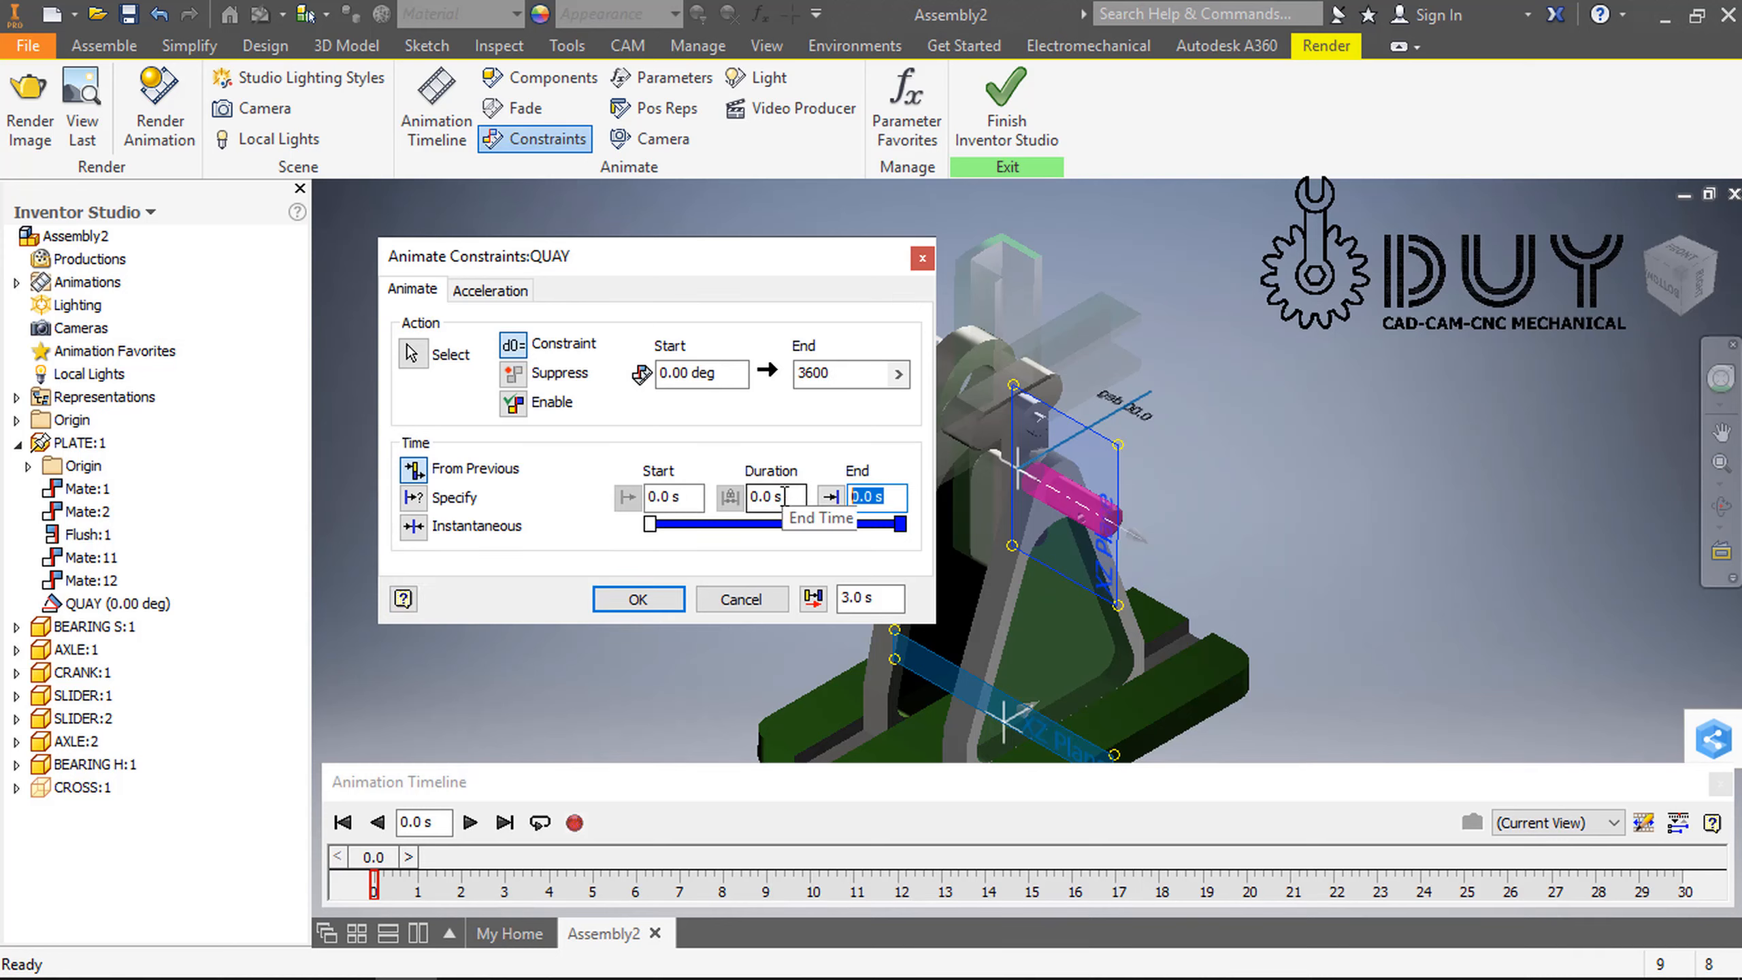
type("15")
left_click(634, 597)
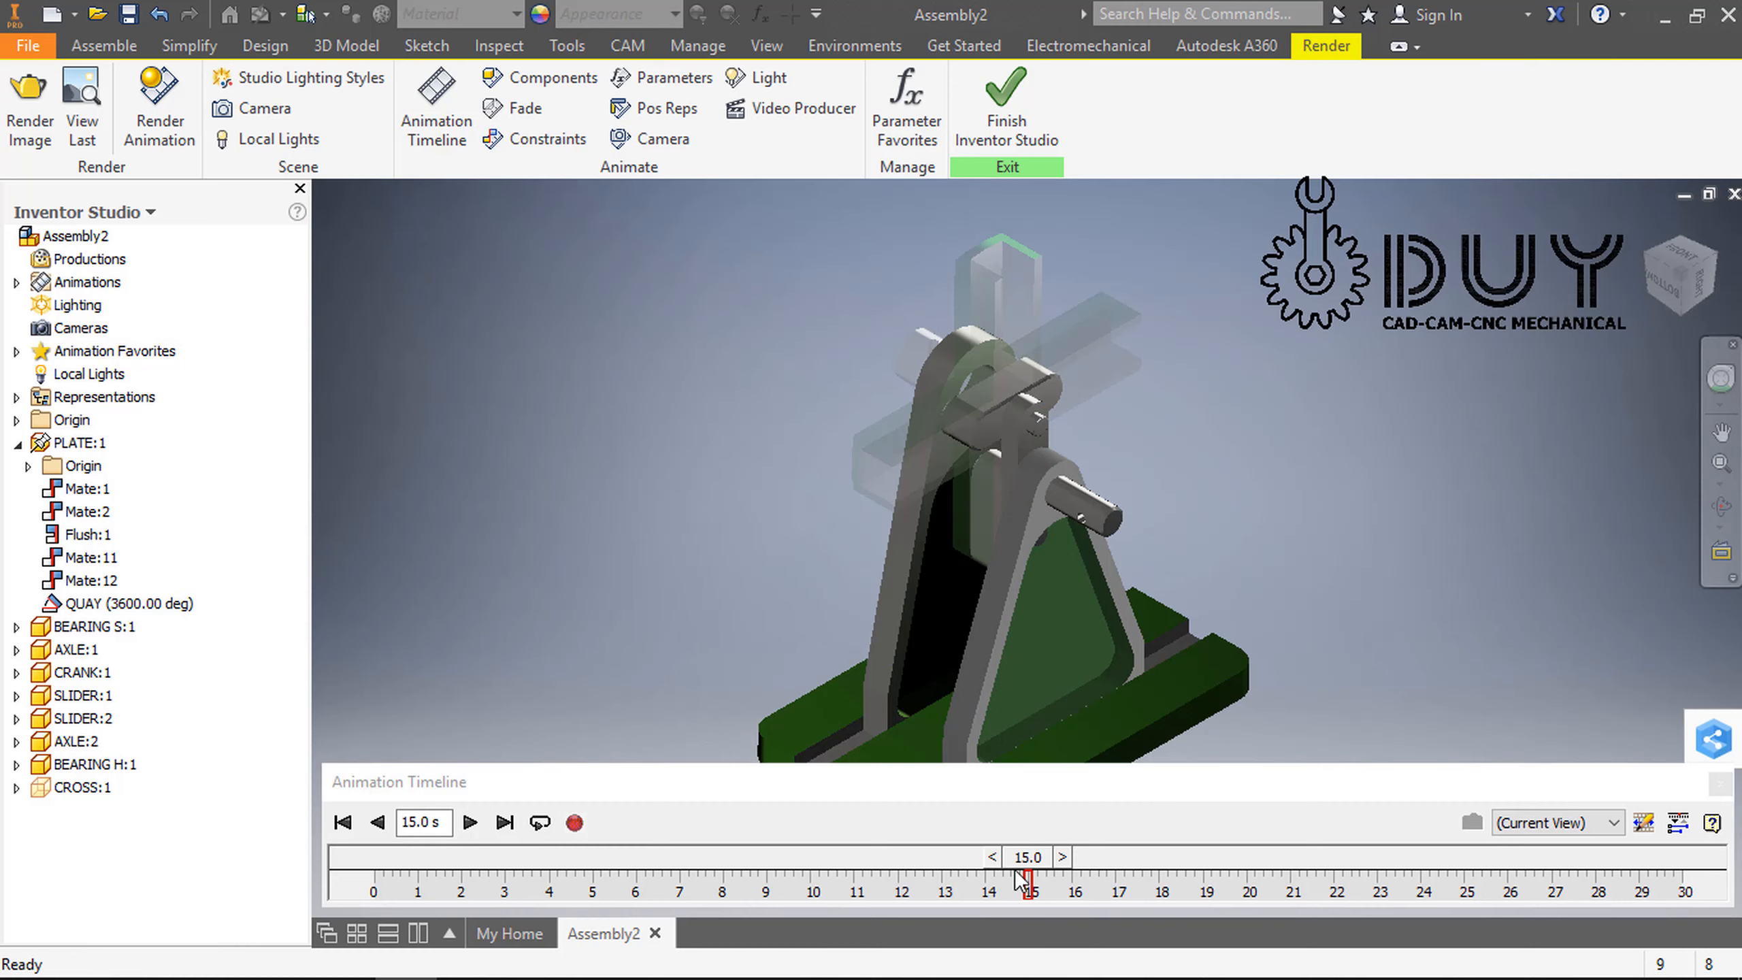
Step: Return the timeline to 0 s, play the animation with the transparent cross and stop it before the end
left_click_drag(882, 860, 361, 864)
middle_click_drag(975, 486, 1117, 511, "shift")
middle_click_drag(1047, 577, 1042, 515)
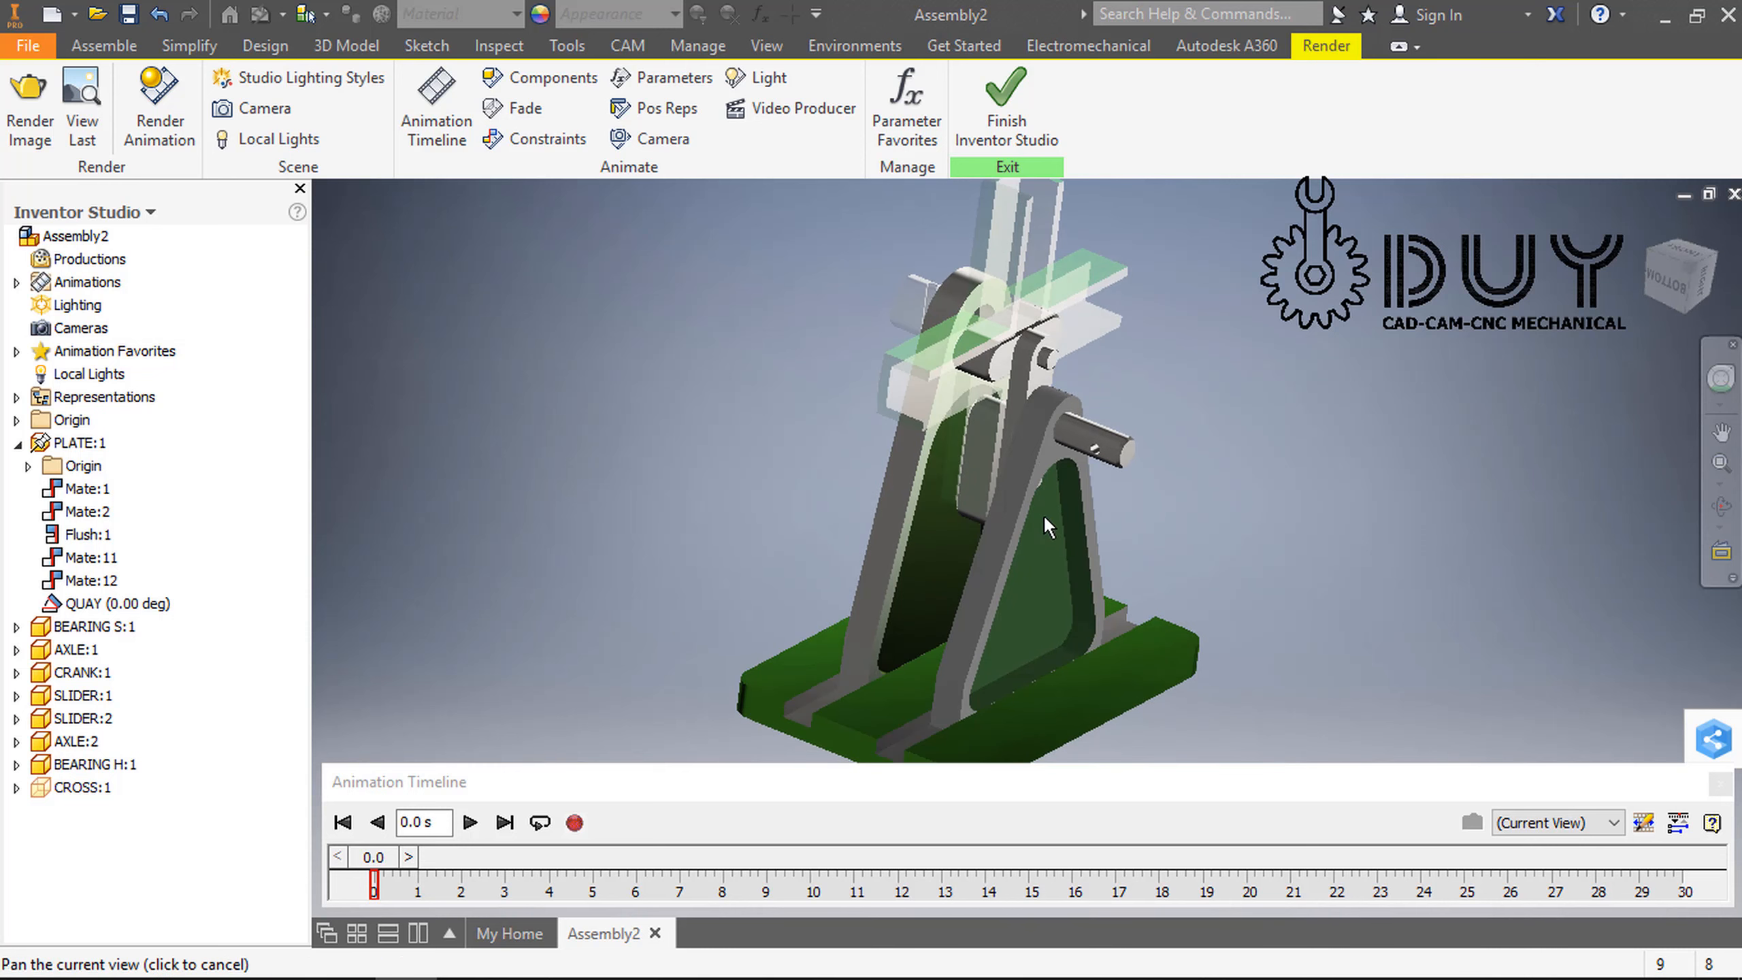
middle_click_drag(958, 602, 974, 629, "shift")
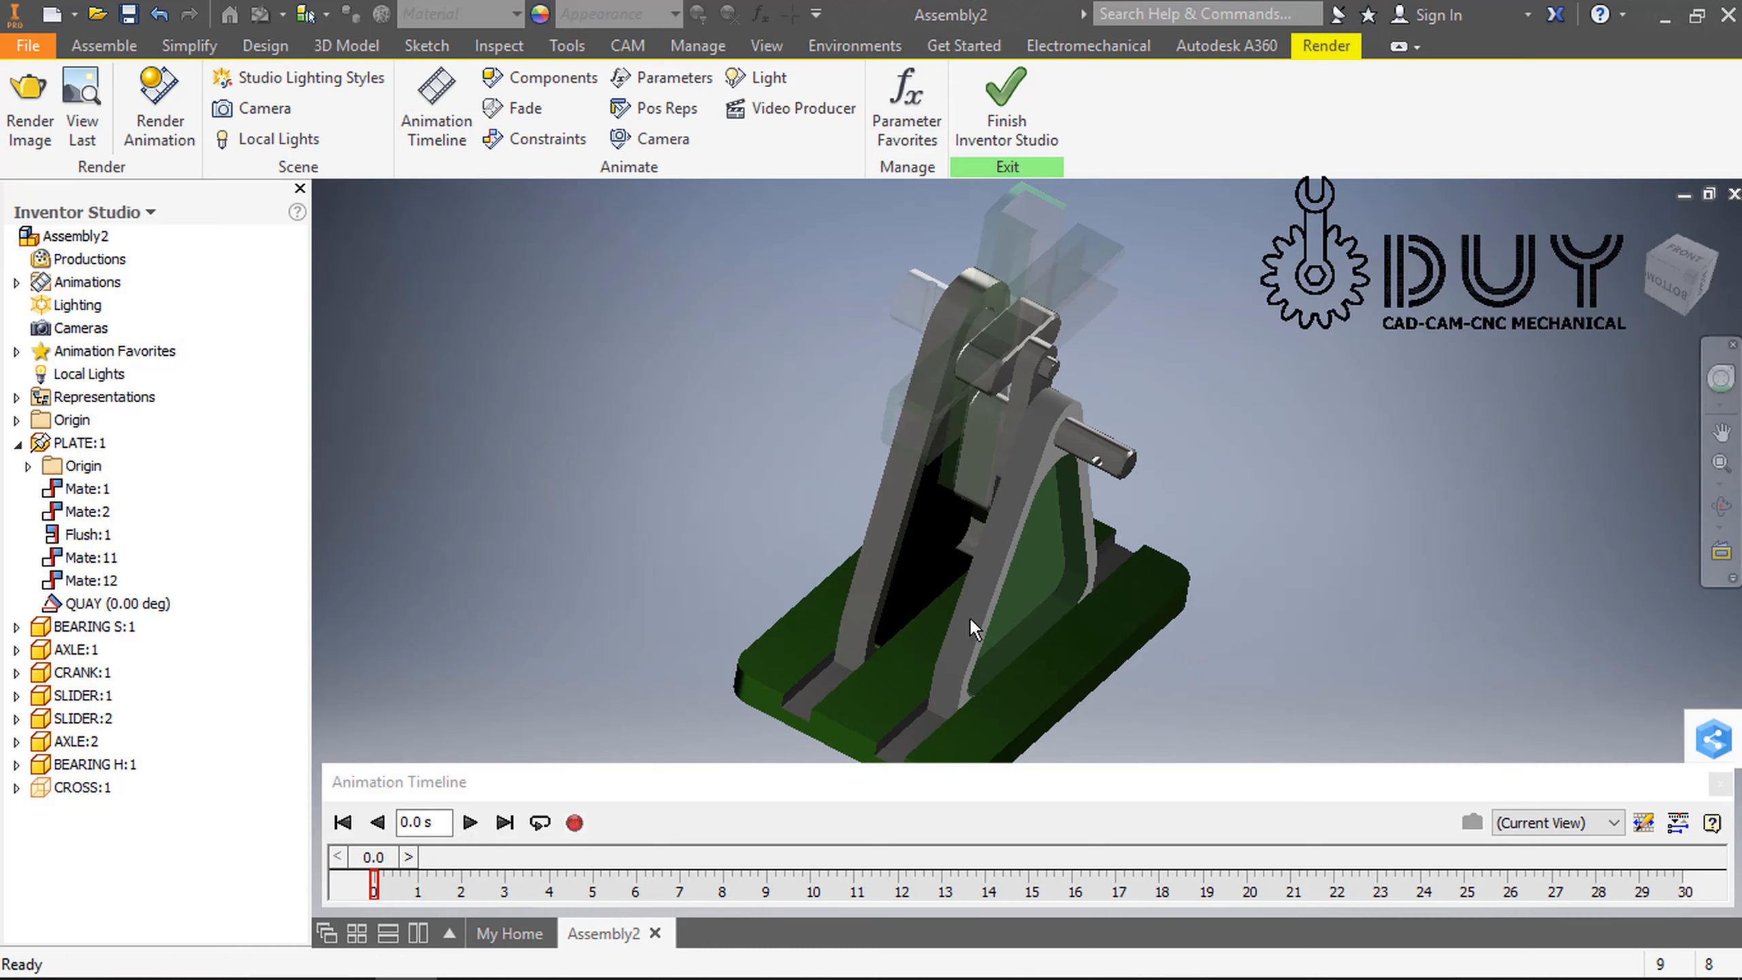
left_click(470, 822)
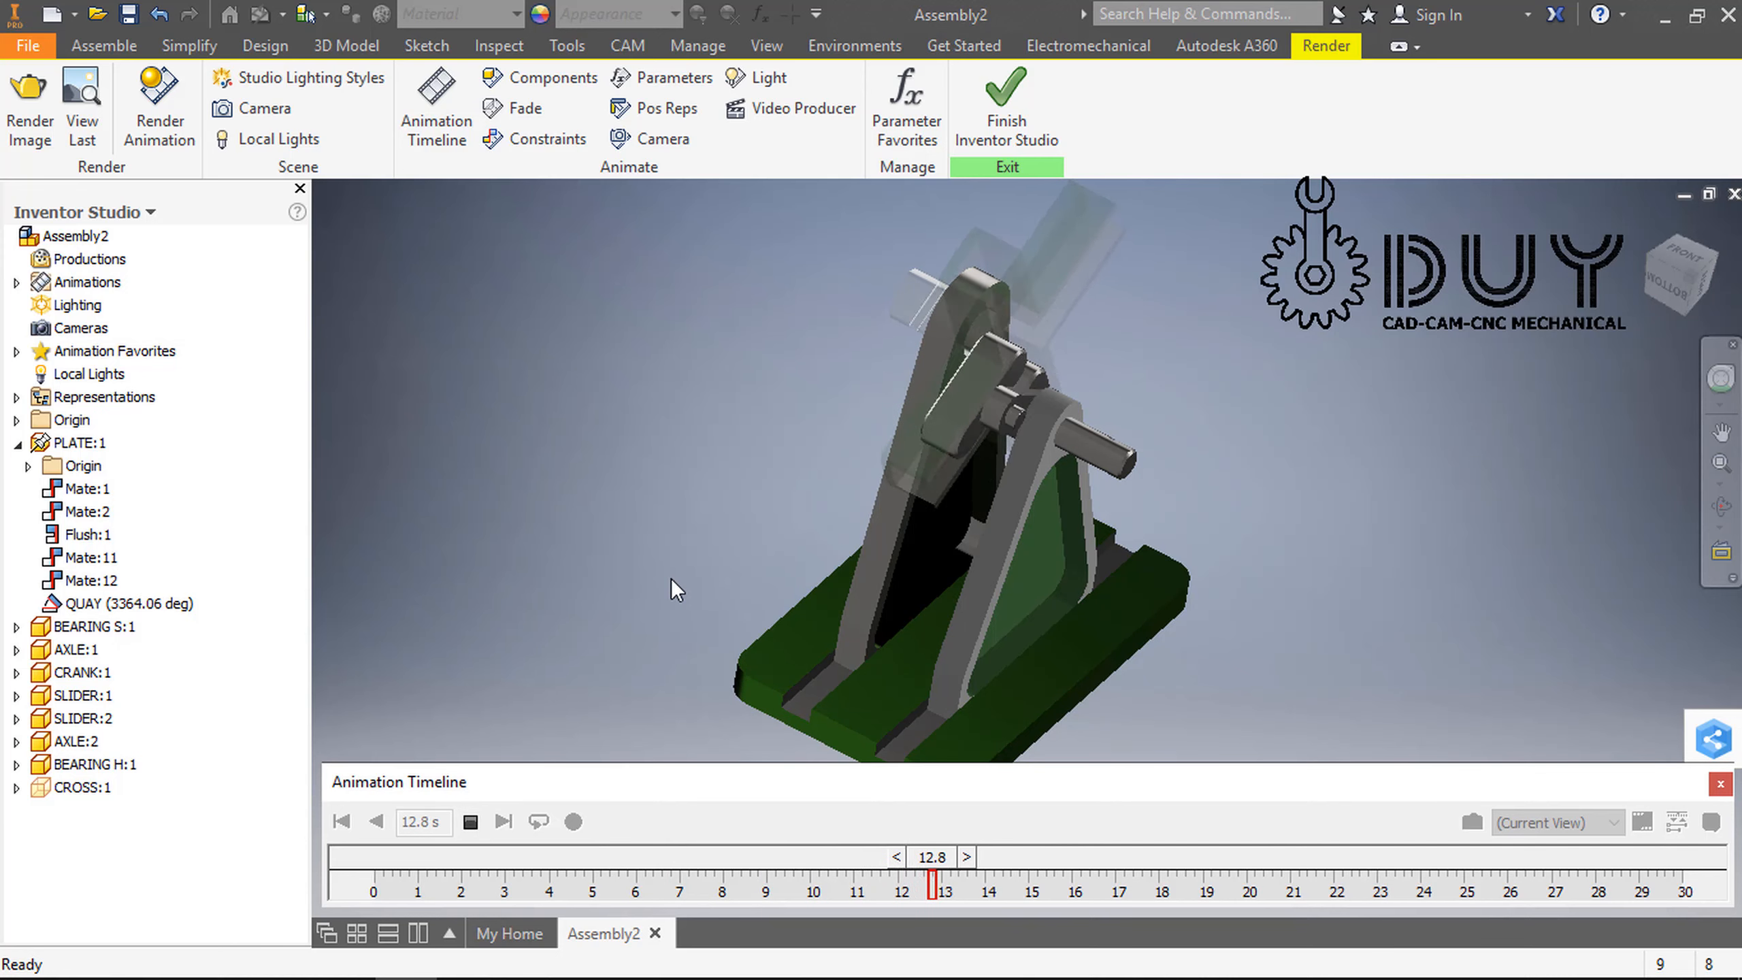
left_click(470, 822)
Step: View the mechanism from the crank side and play the animation in reverse
middle_click_drag(661, 557, 309, 526, "shift")
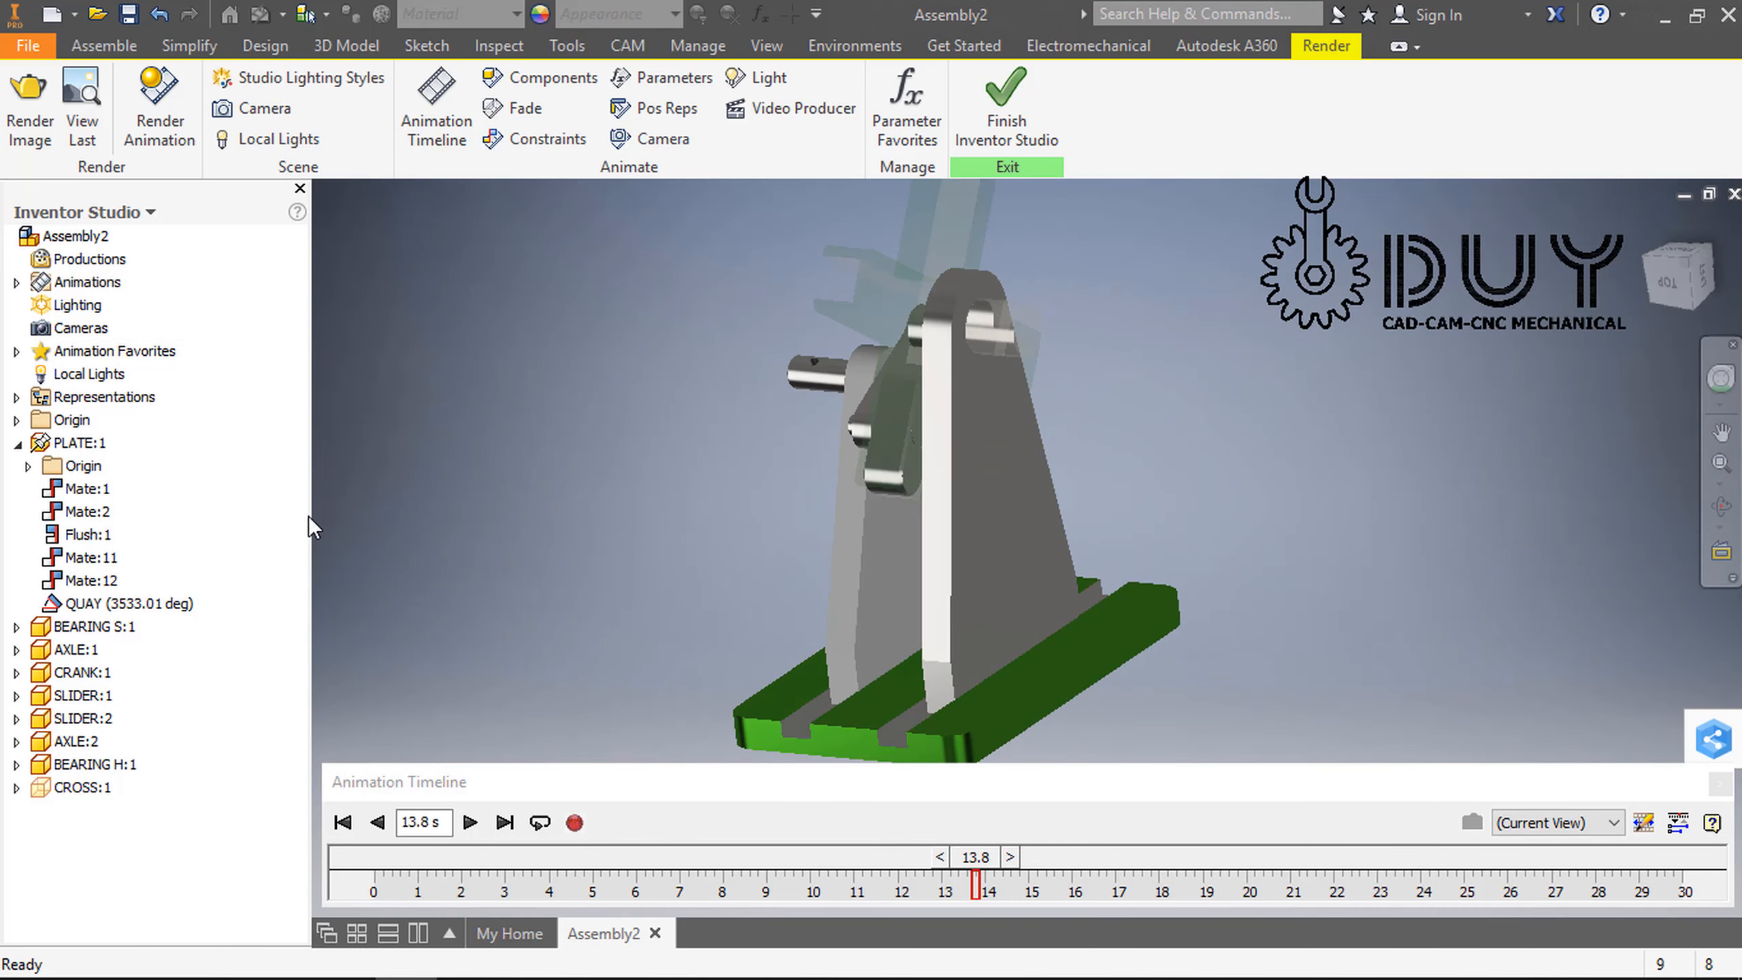
middle_click_drag(687, 468, 737, 534, "shift")
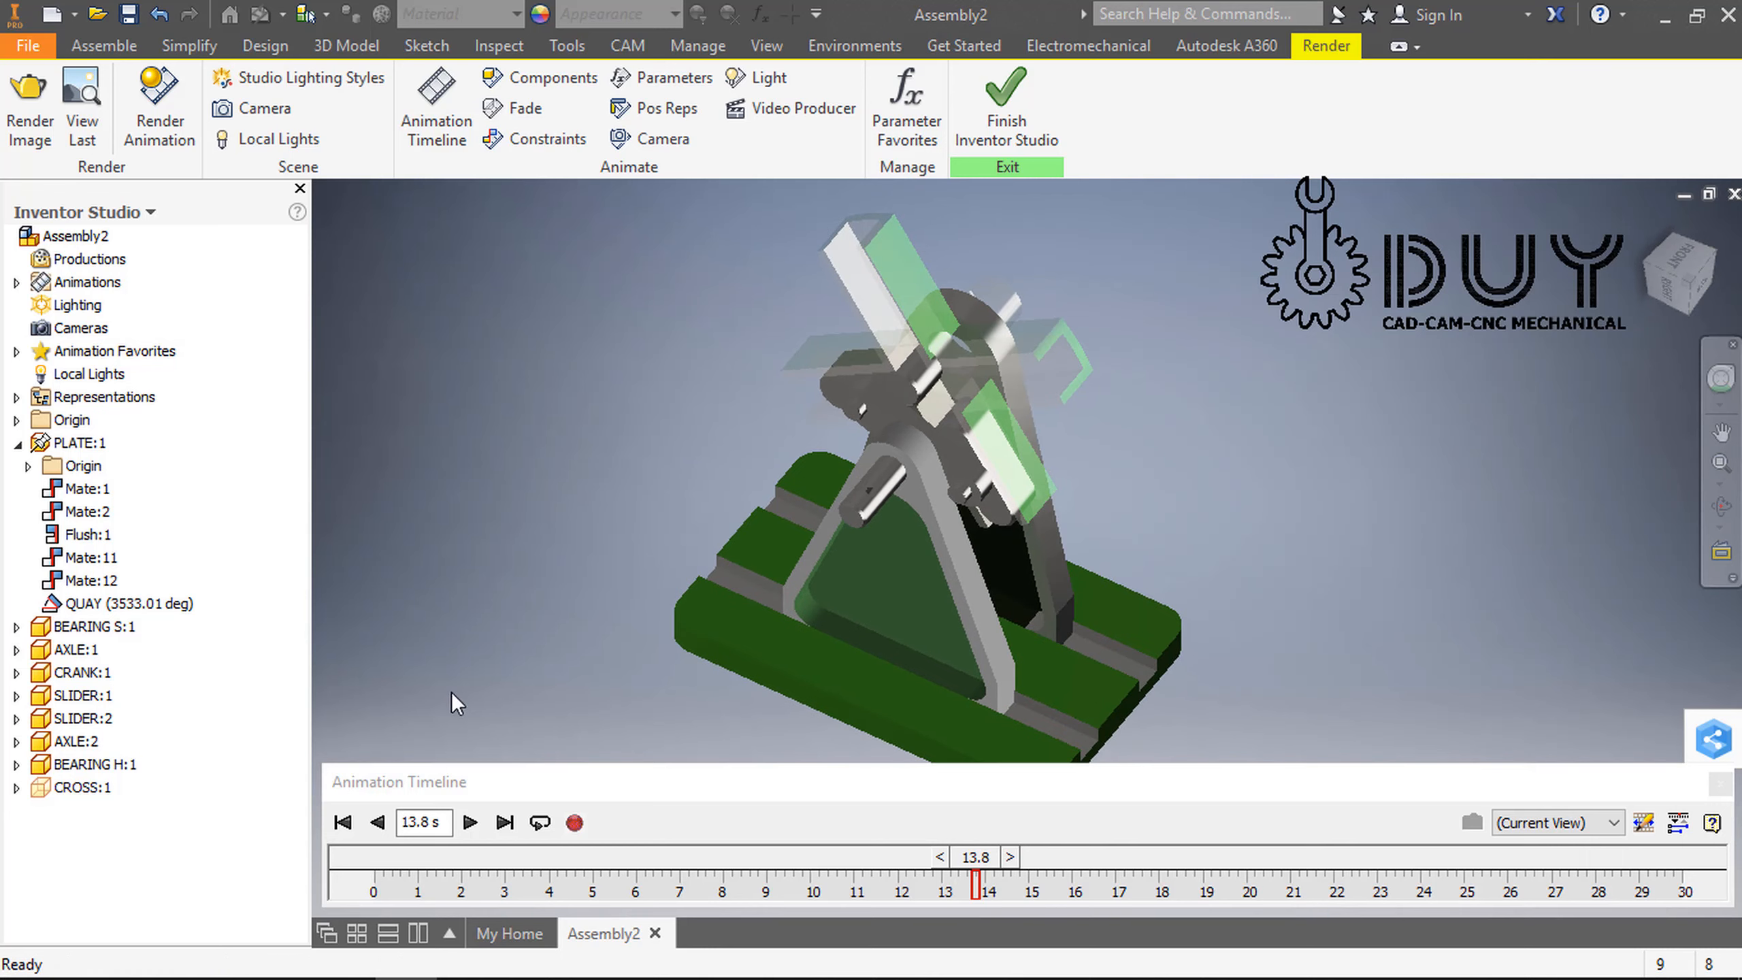
left_click(379, 824)
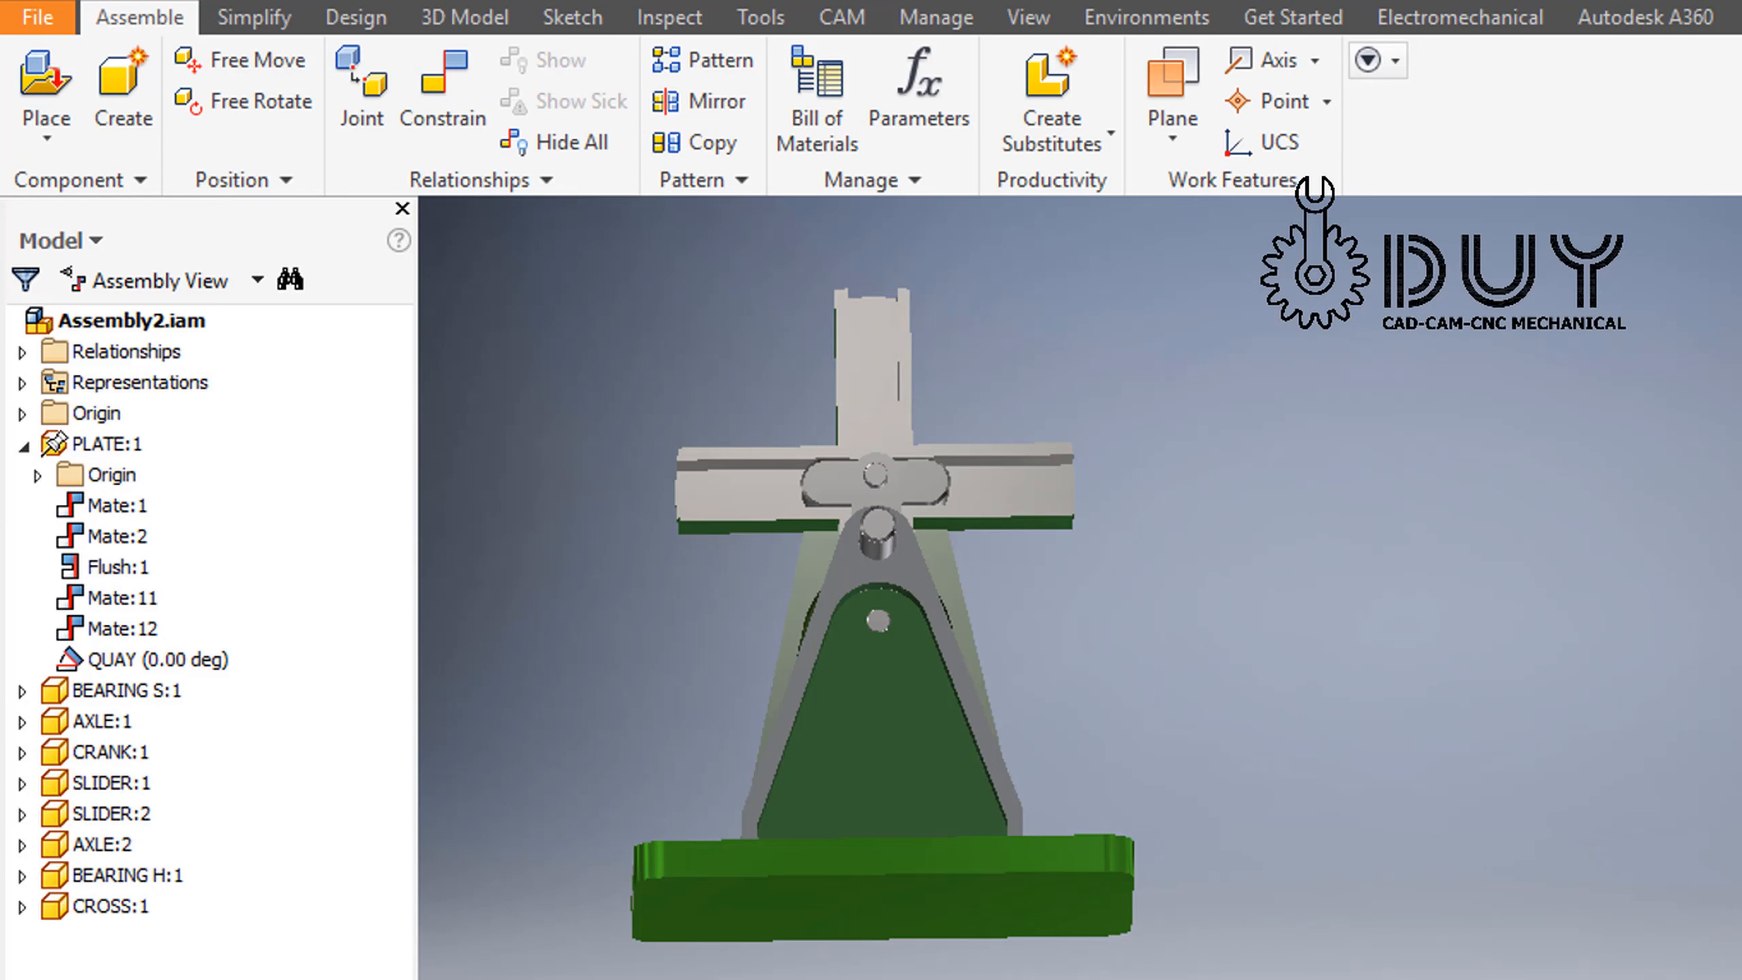